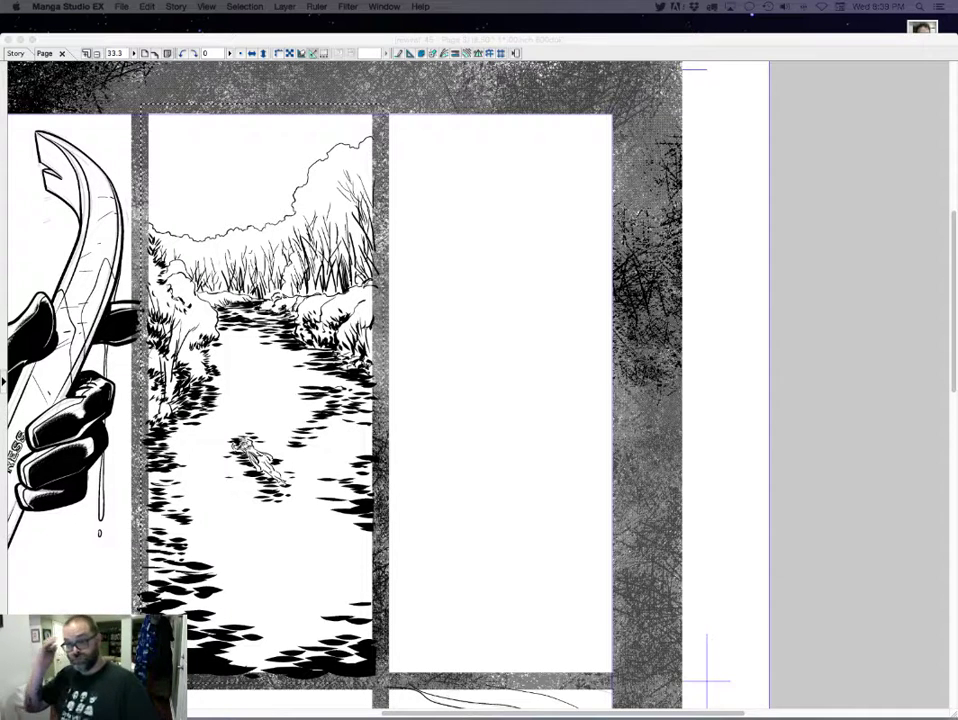
Copy the selected river panel's artwork from the background and inks layers and paste it into Layer Folder
key(Tab)
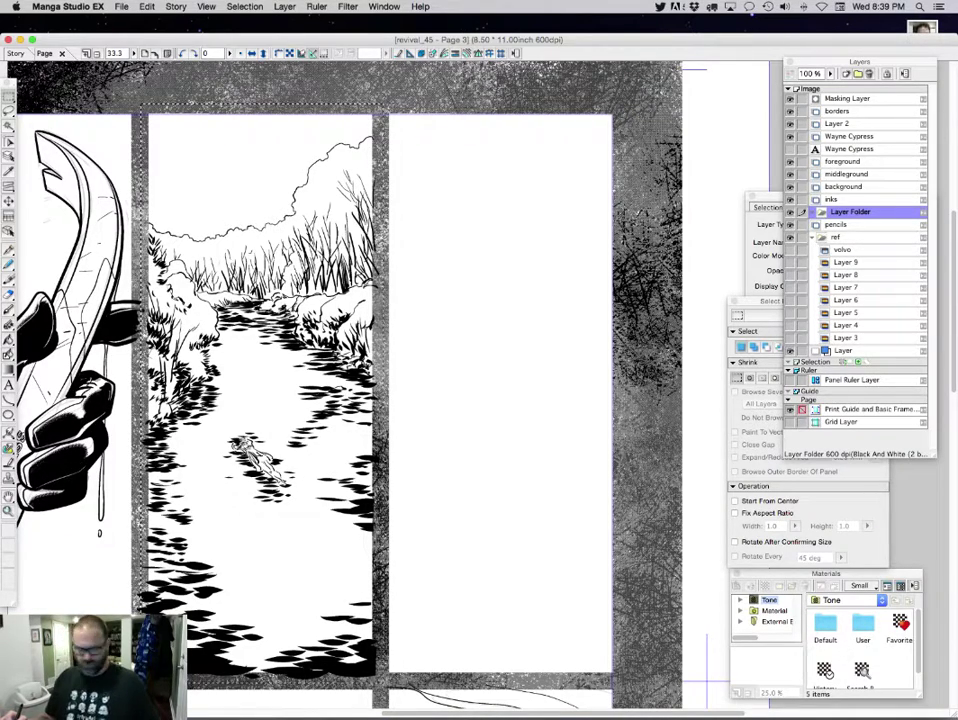
key(super+v)
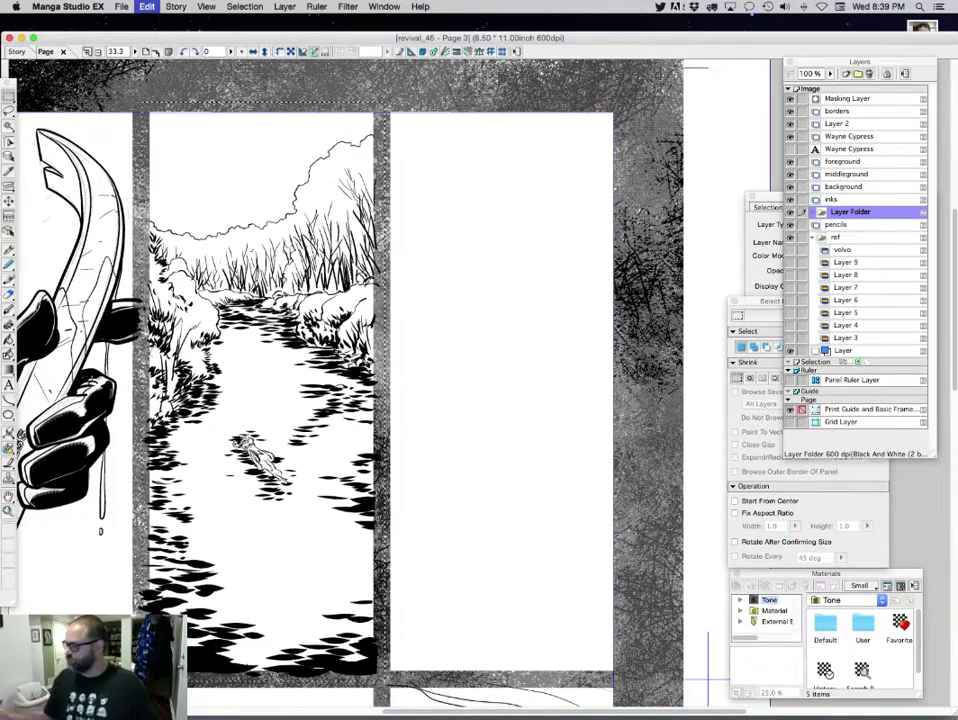
key(super+z)
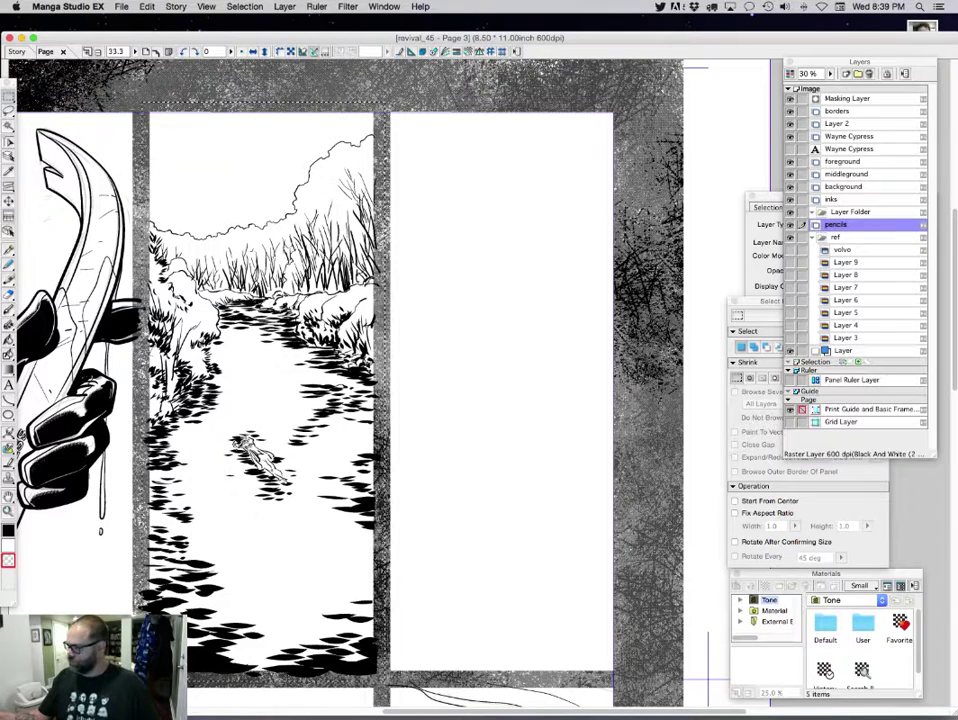
click(802, 199)
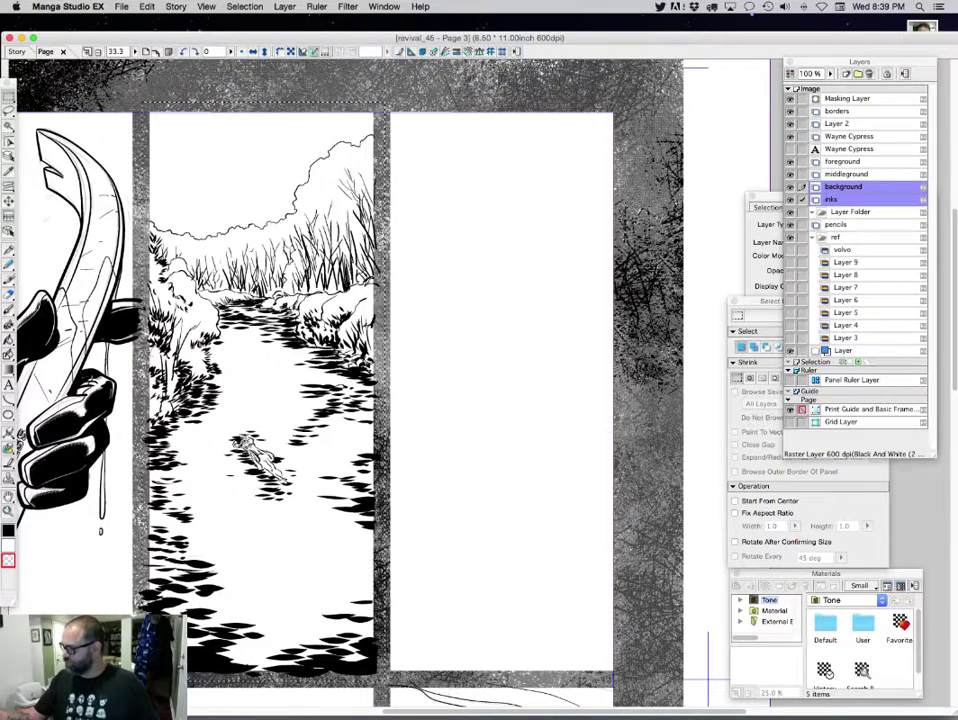
key(super+c)
click(850, 212)
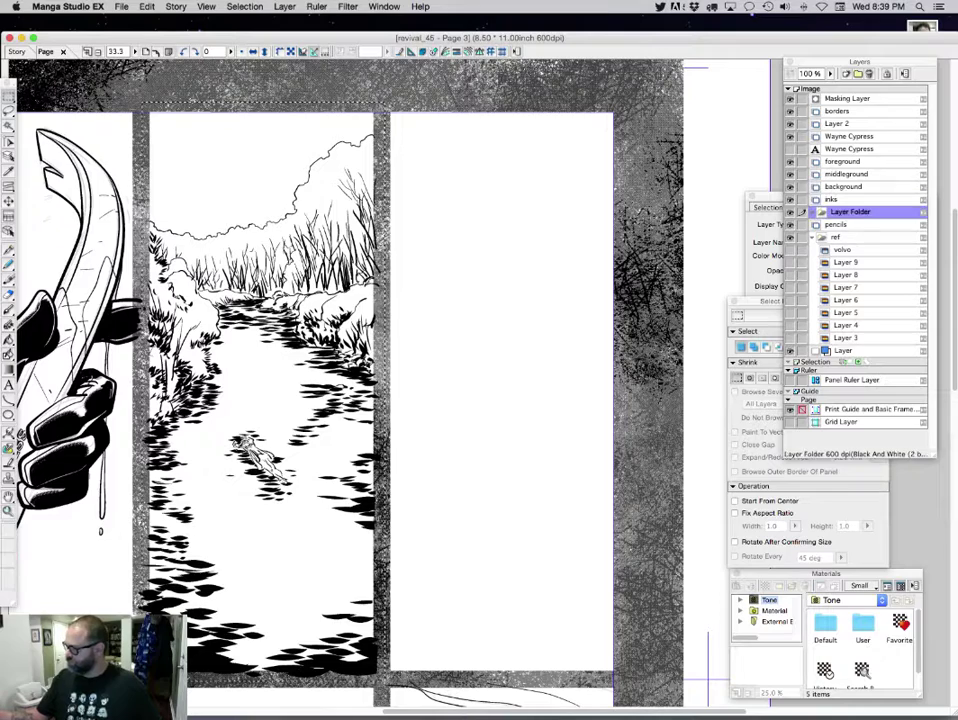
key(super+v)
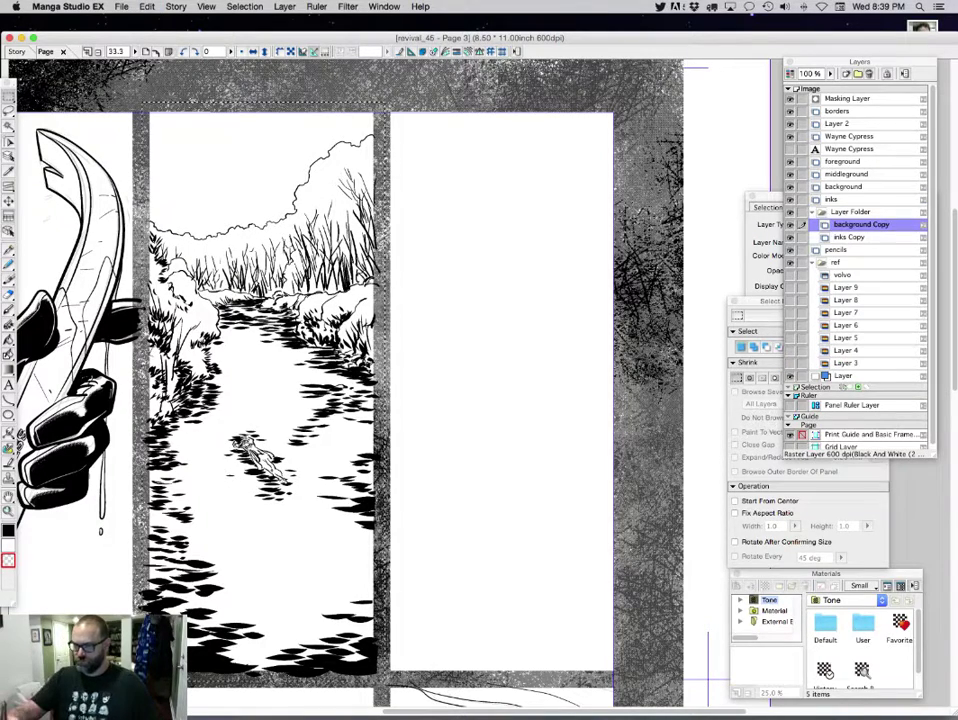
Move the pasted background copy across into the empty panel and nudge it to align with the frame
click(7, 150)
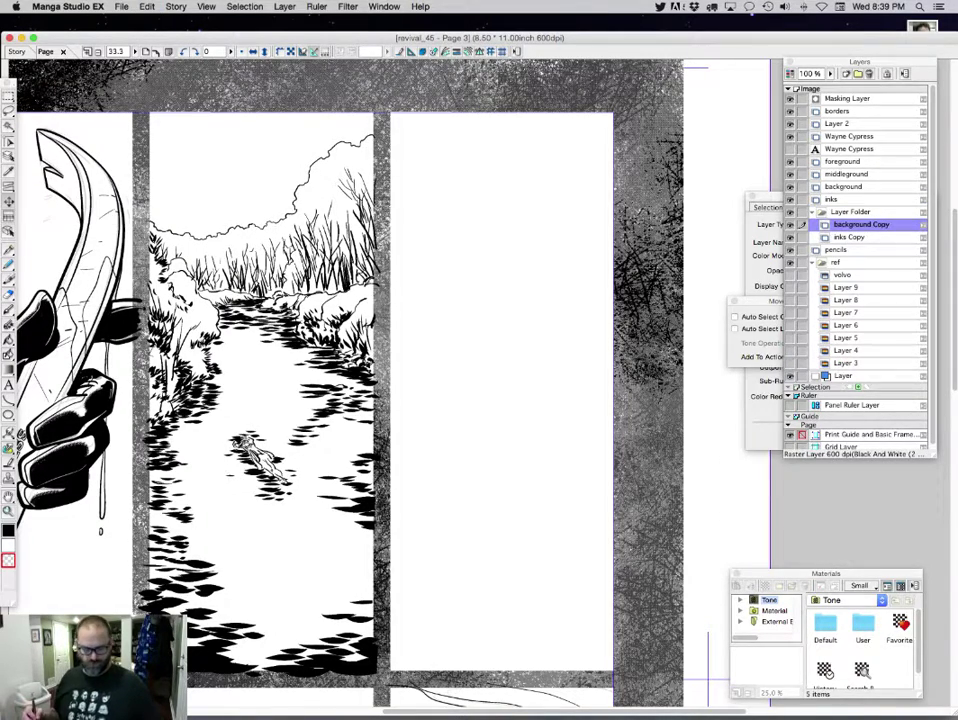
drag(300, 400, 535, 400)
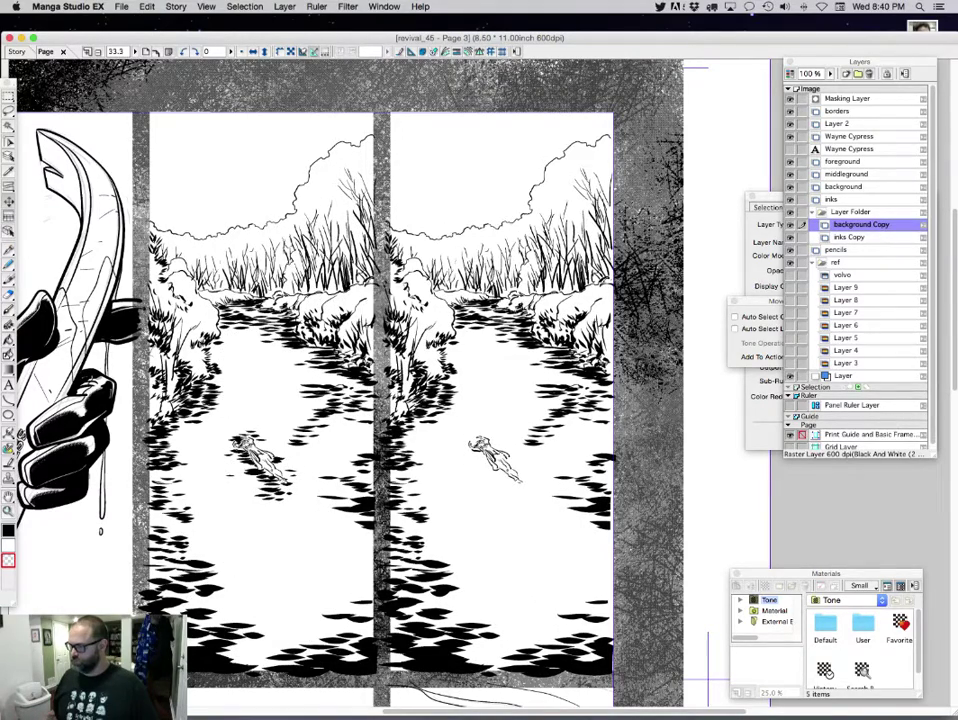
key(Right)
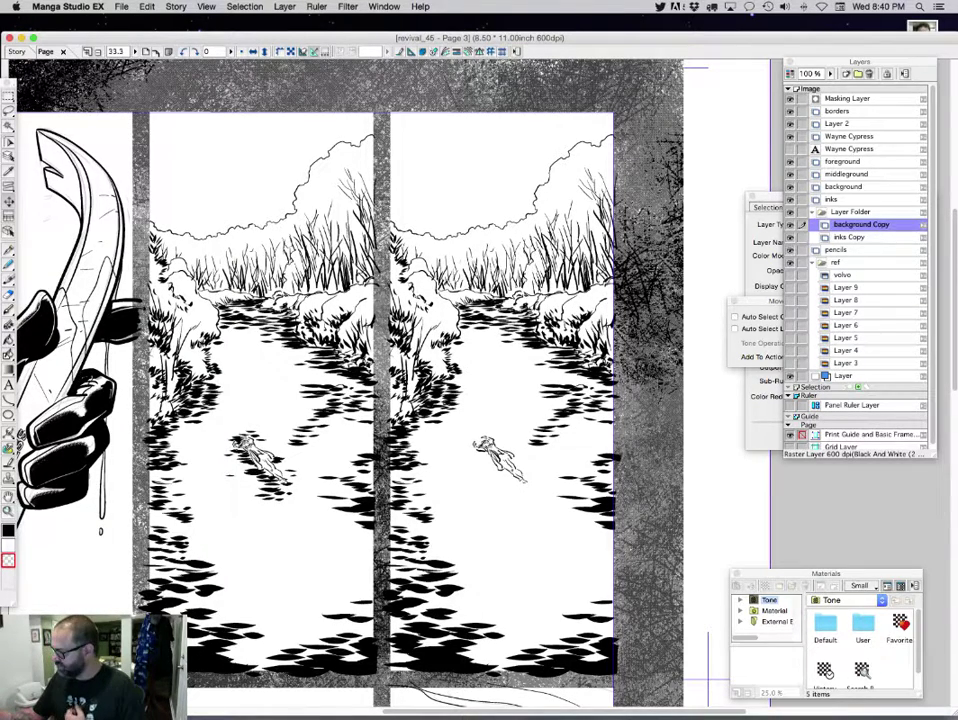
Hide the inks Copy layer and lasso the floating figure in the duplicated river panel
click(849, 237)
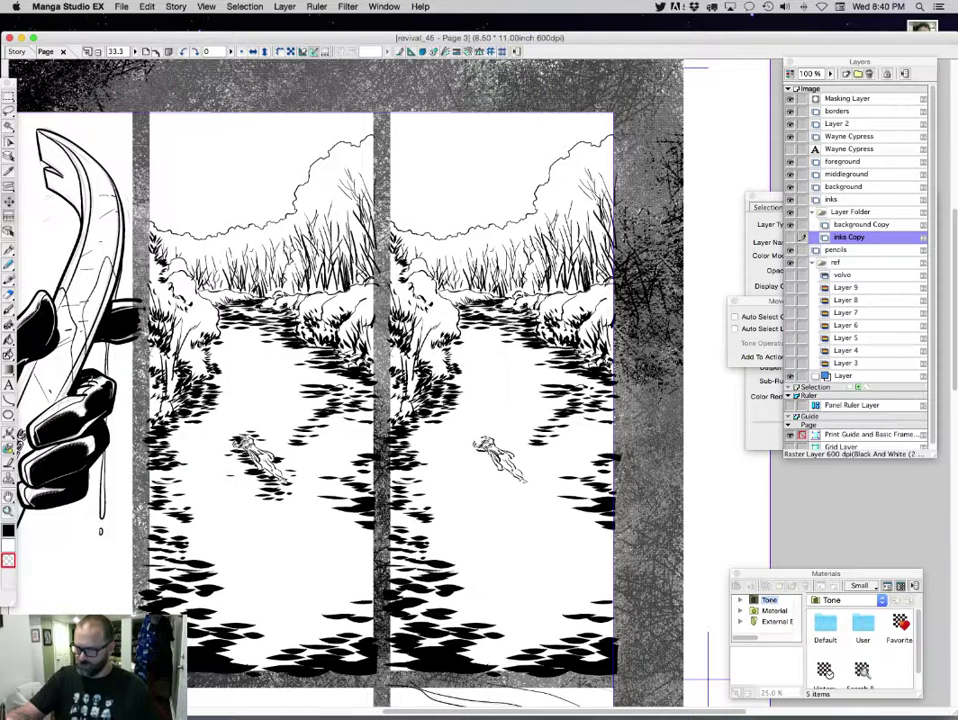
key(m)
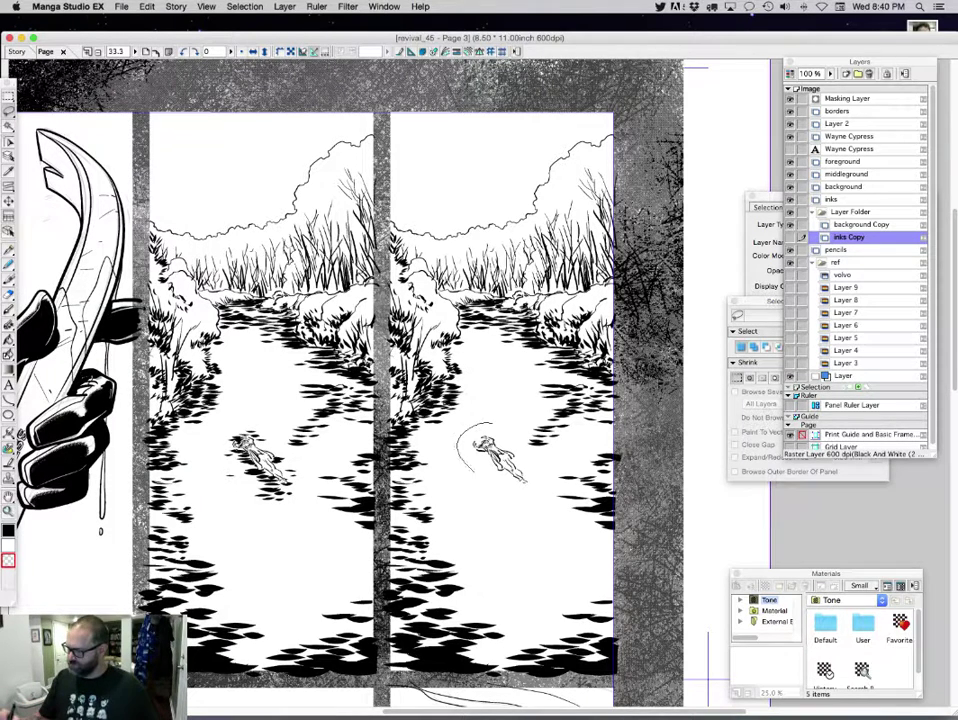
mouse_move(466, 428)
mouse_down()
mouse_move(526, 488)
mouse_move(468, 432)
mouse_up()
key(super+t)
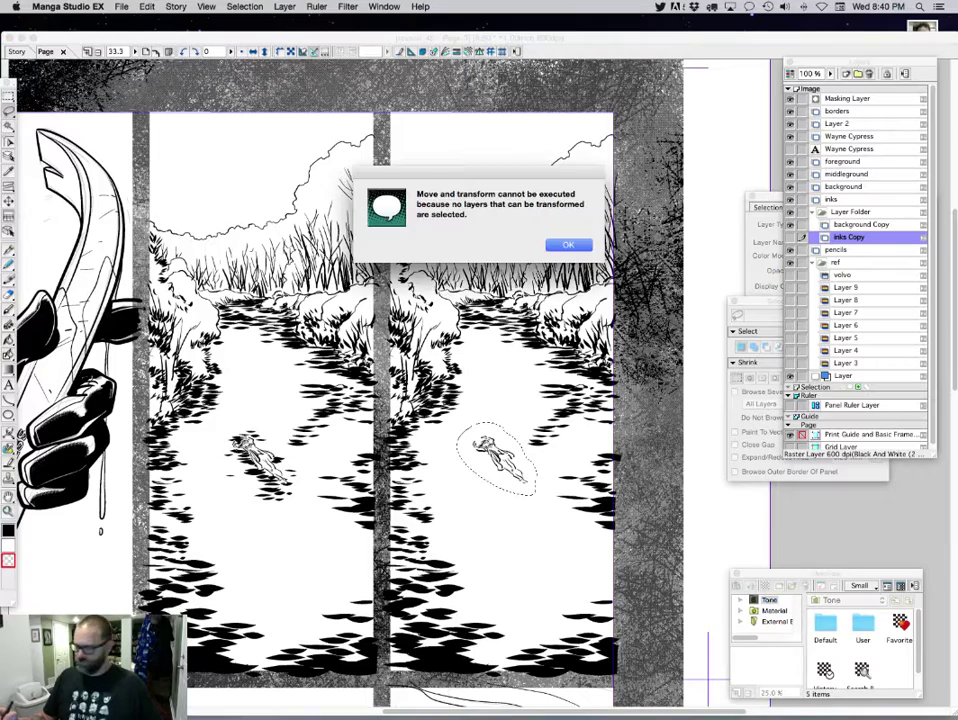
key(Return)
Scale the lassoed figure on the background Copy layer to 68%, place it farther upstream, save the page and deselect
click(861, 224)
key(super+t)
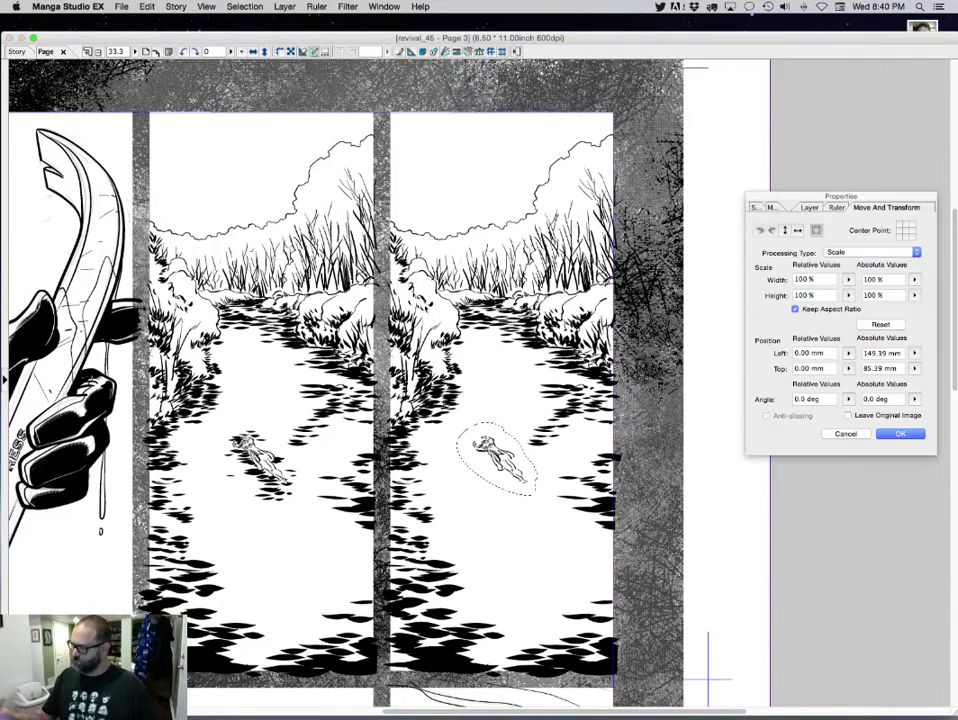
mouse_move(537, 494)
mouse_down()
mouse_move(523, 482)
mouse_move(498, 409)
mouse_up()
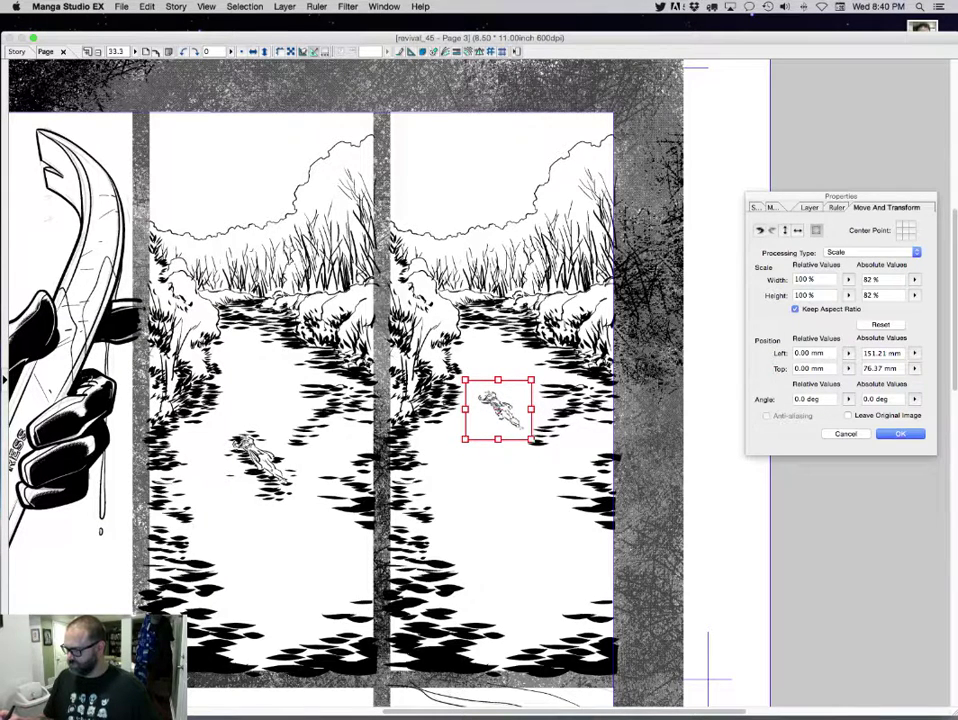
click(797, 230)
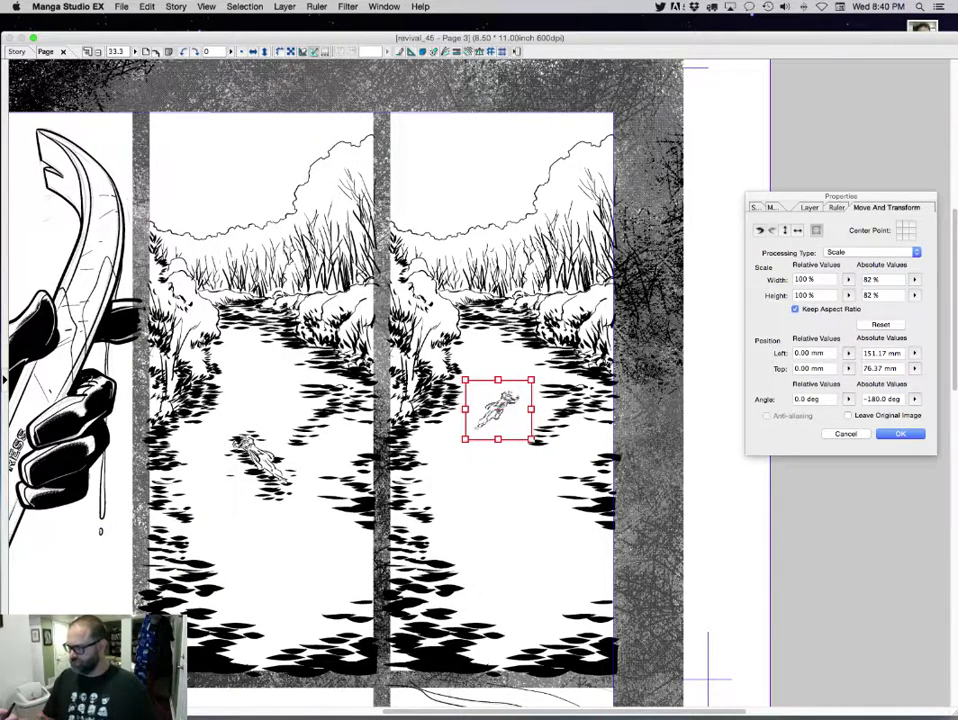
key(super+z)
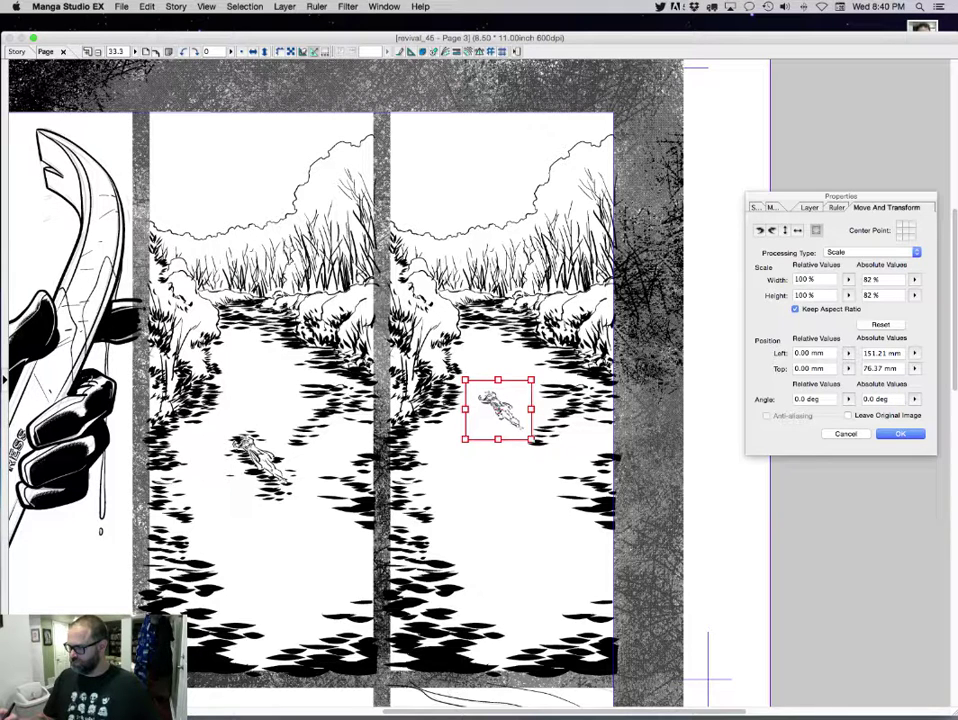
drag(531, 439, 497, 396)
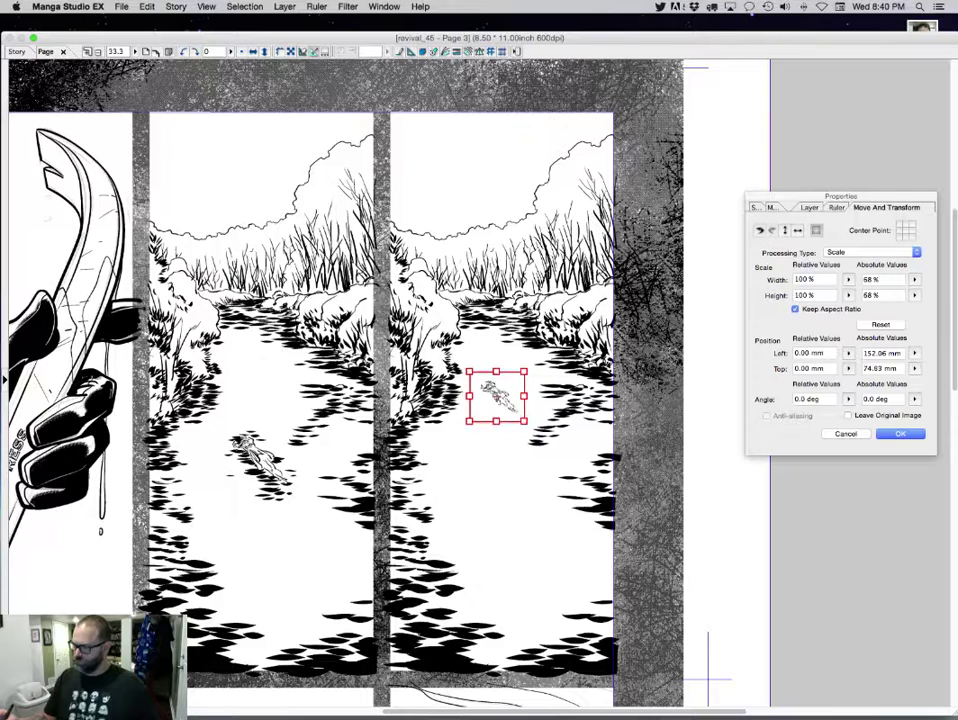
key(Return)
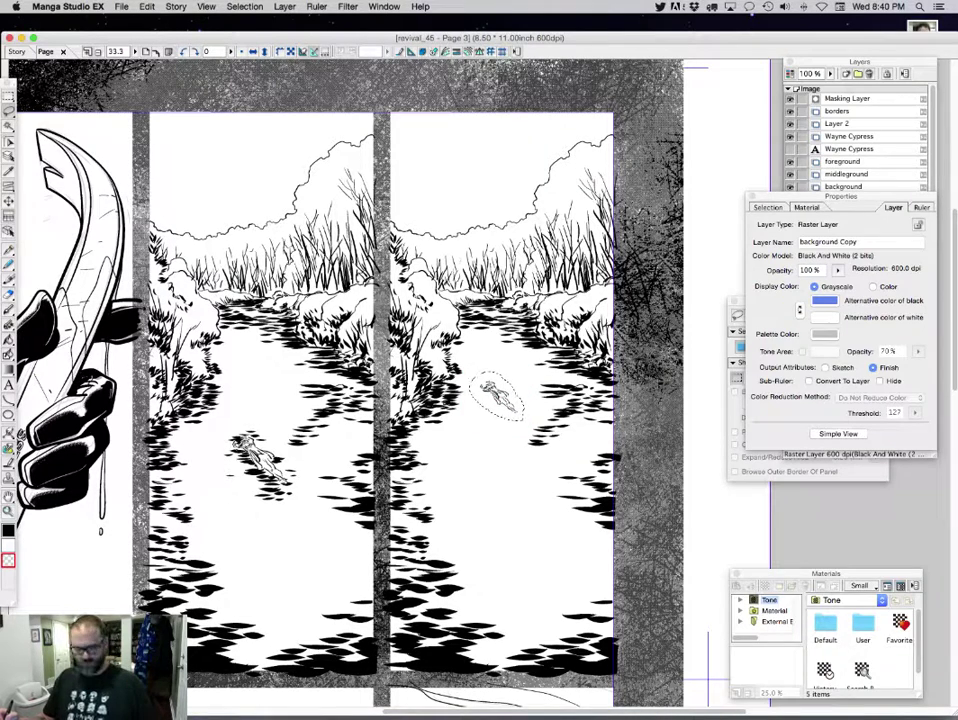
key(super+s)
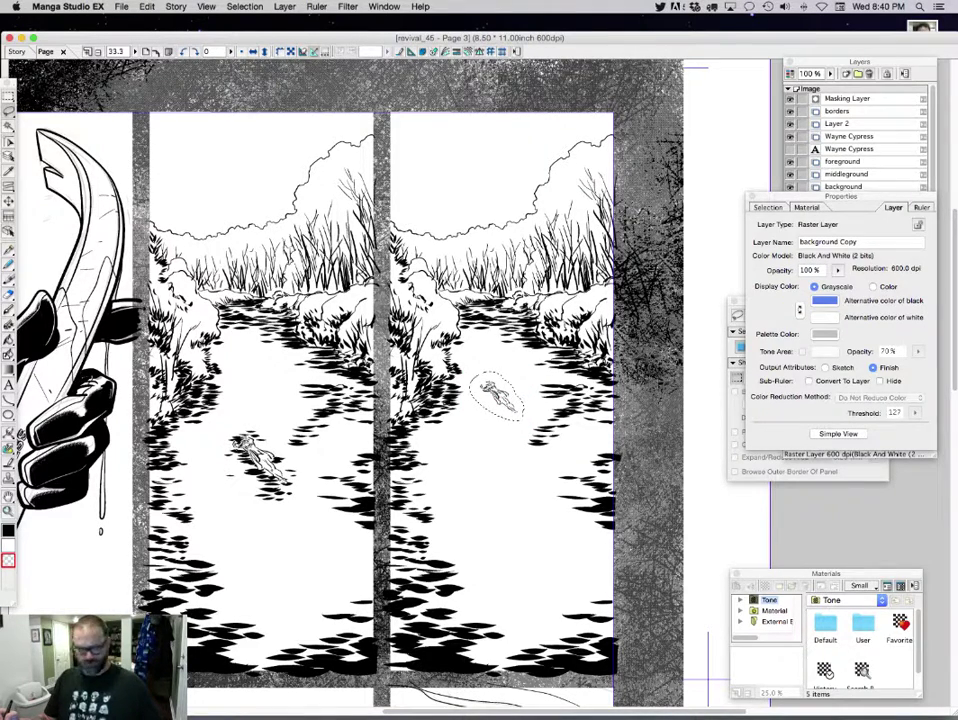
key(super+d)
Ink a few small bubble arcs in black with the G pen on the water below the duplicated figure
key(p)
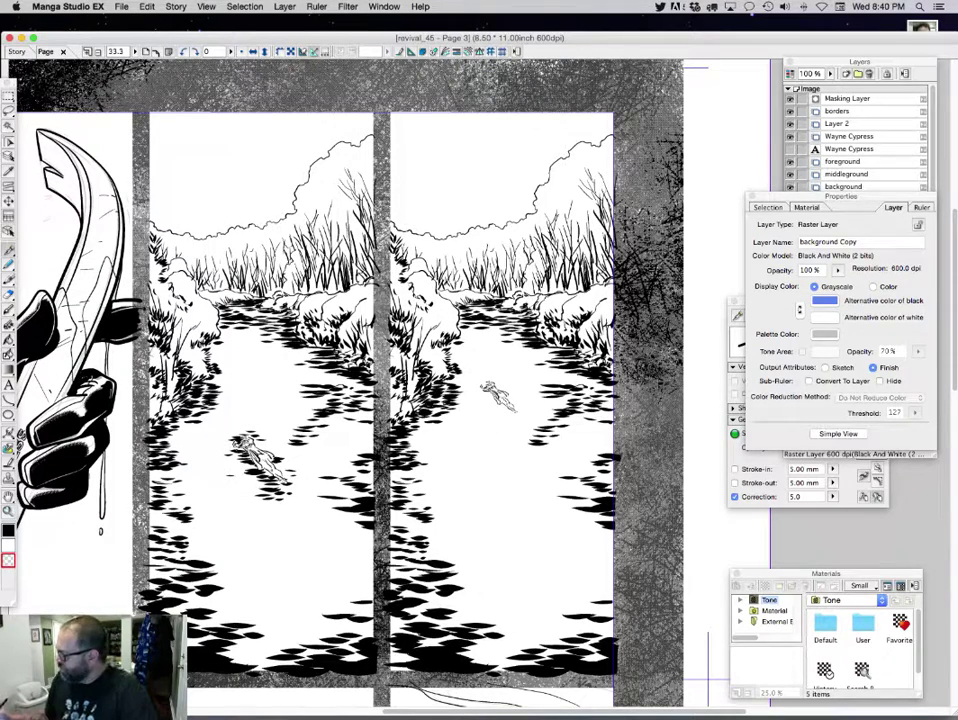
click(859, 62)
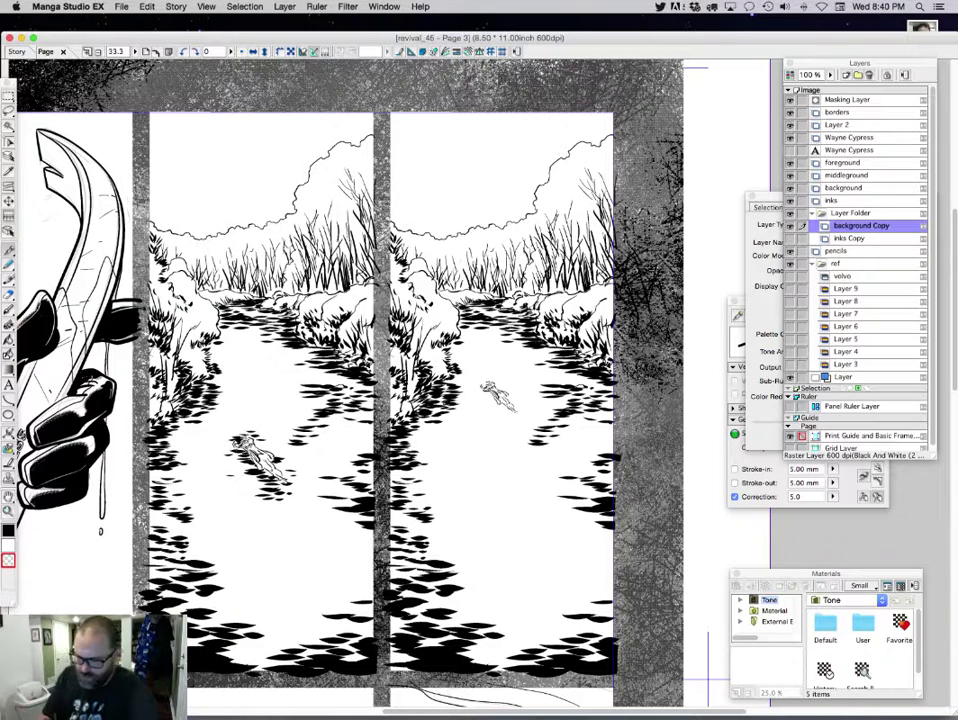
key(c)
drag(468, 459, 476, 457)
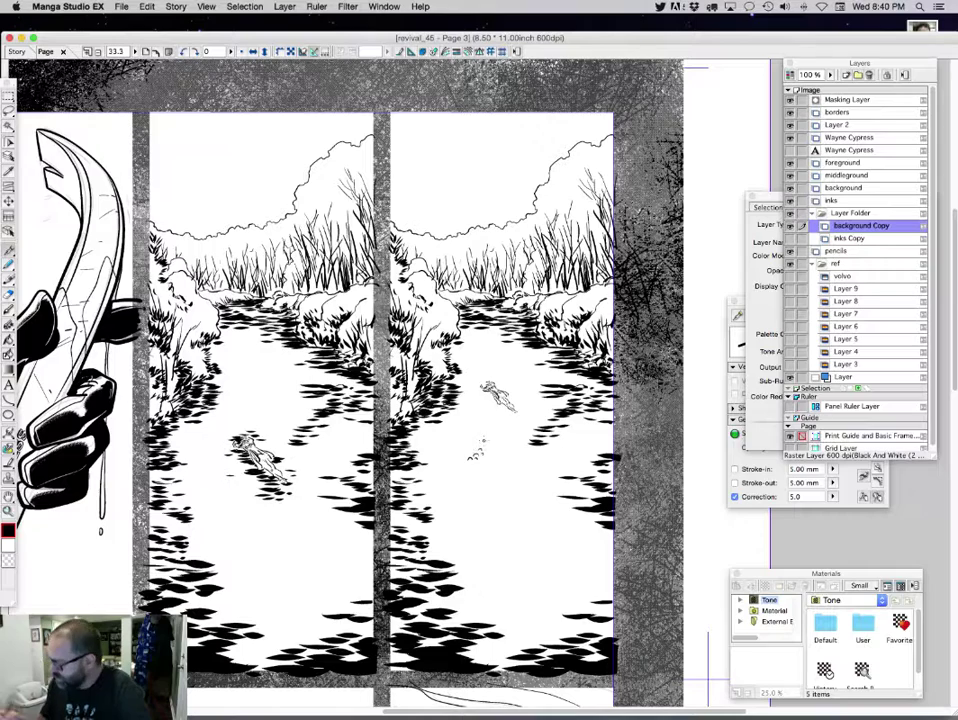
Set the G pen's size to 0.30 mm and turn off its stroke correction
click(738, 434)
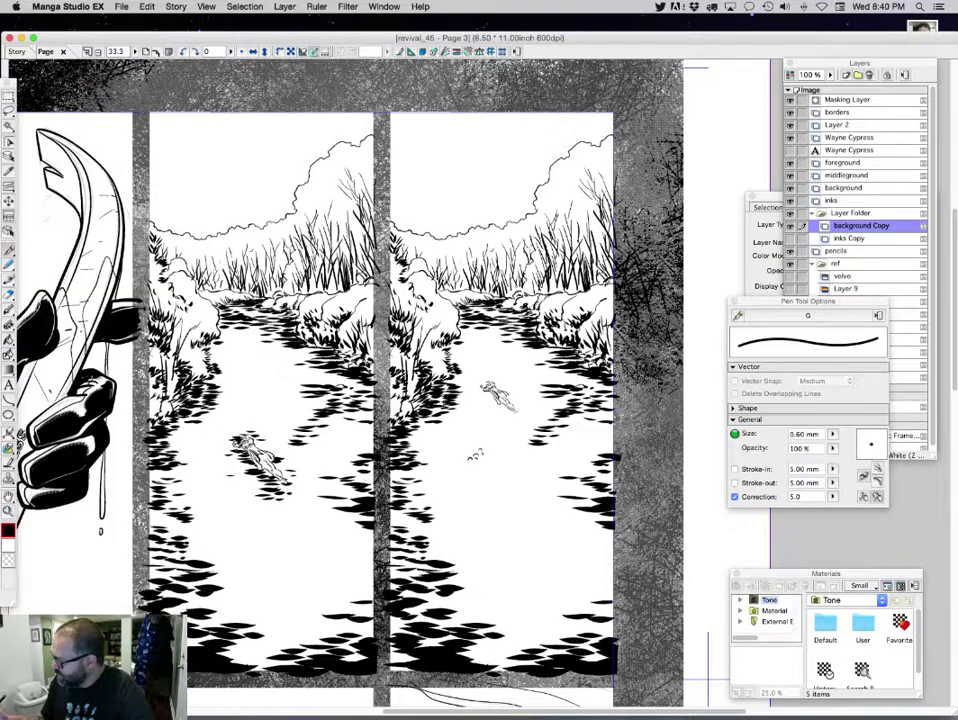
click(832, 434)
click(839, 420)
key(bracketleft)
key(bracketleft)
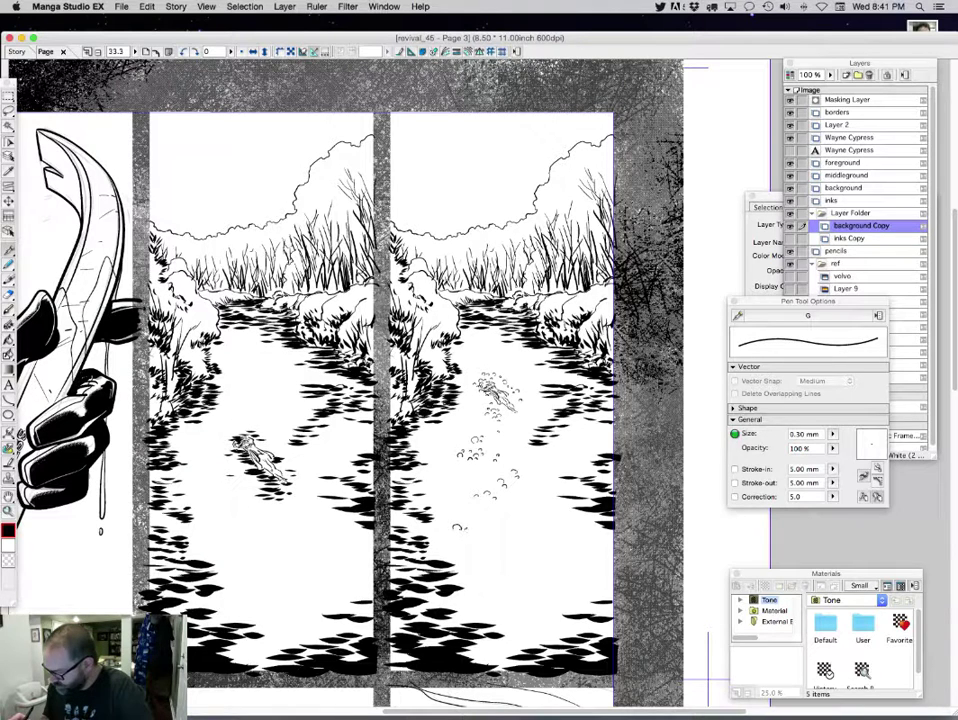
Ink bubble clusters across the water of the duplicated panel and a jagged ripple line along its lower-left bank
drag(463, 529, 476, 529)
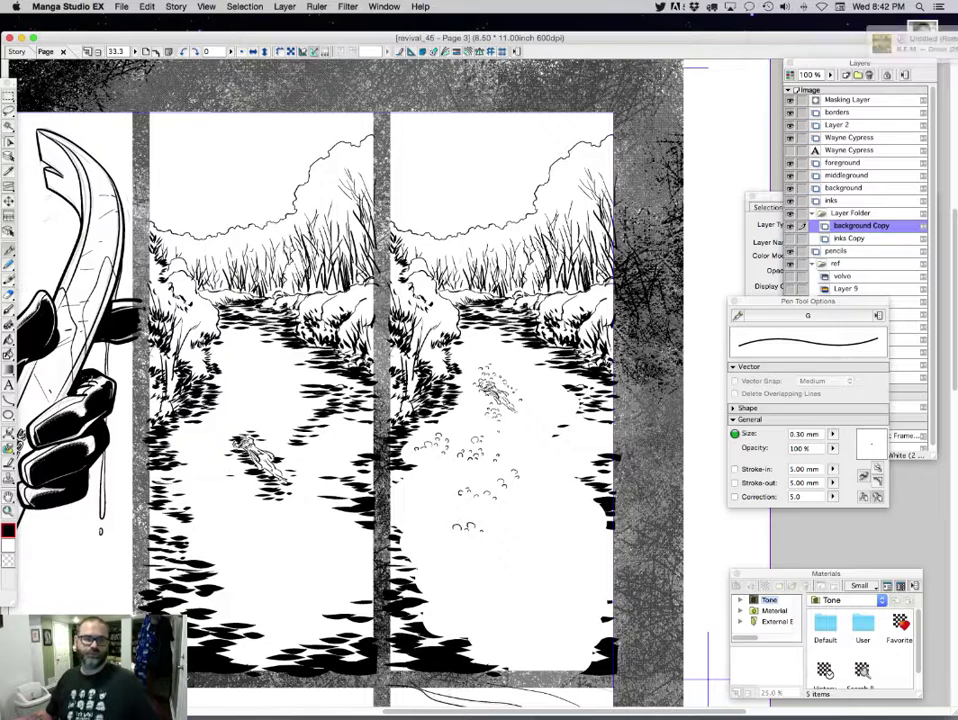
key(Tab)
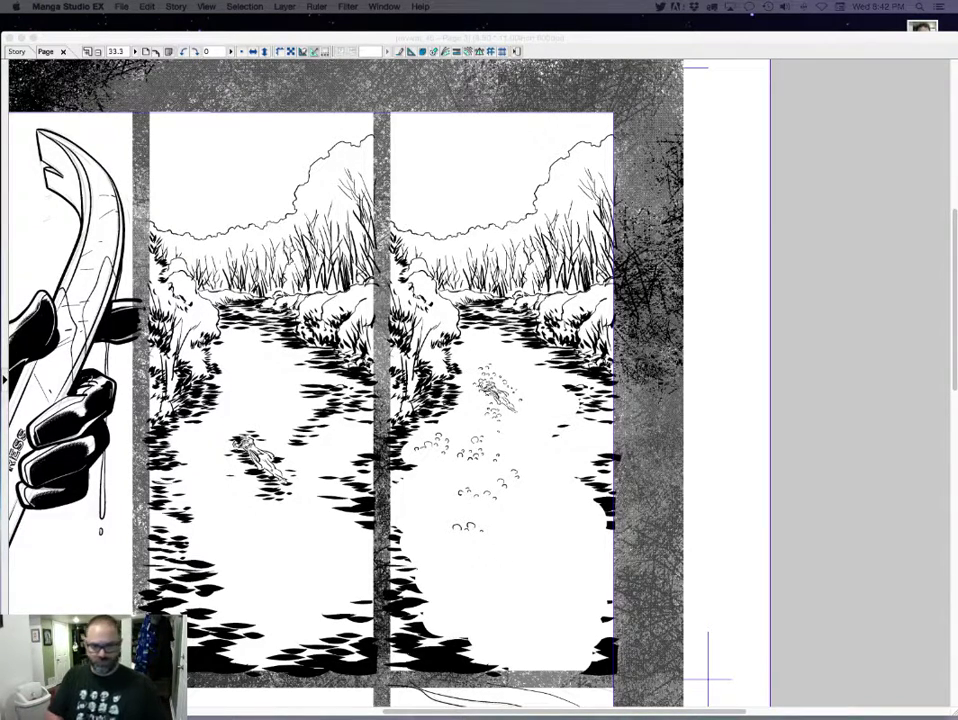
key(Tab)
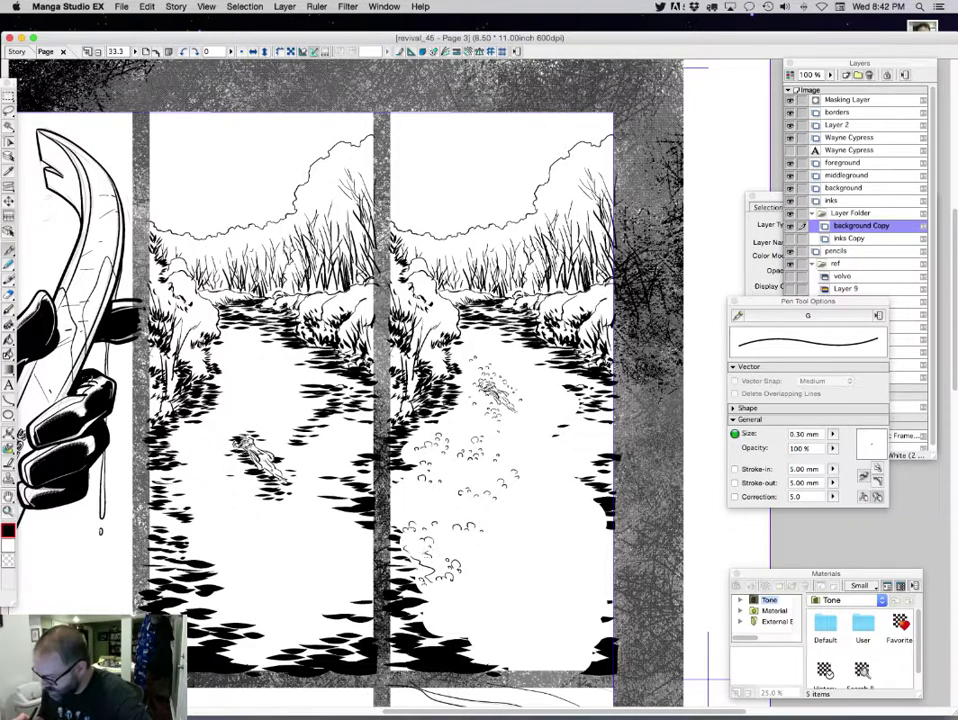
mouse_move(454, 581)
mouse_down()
mouse_move(439, 594)
mouse_move(467, 601)
mouse_move(491, 583)
mouse_move(456, 598)
mouse_move(465, 610)
mouse_move(432, 616)
mouse_move(455, 621)
mouse_up()
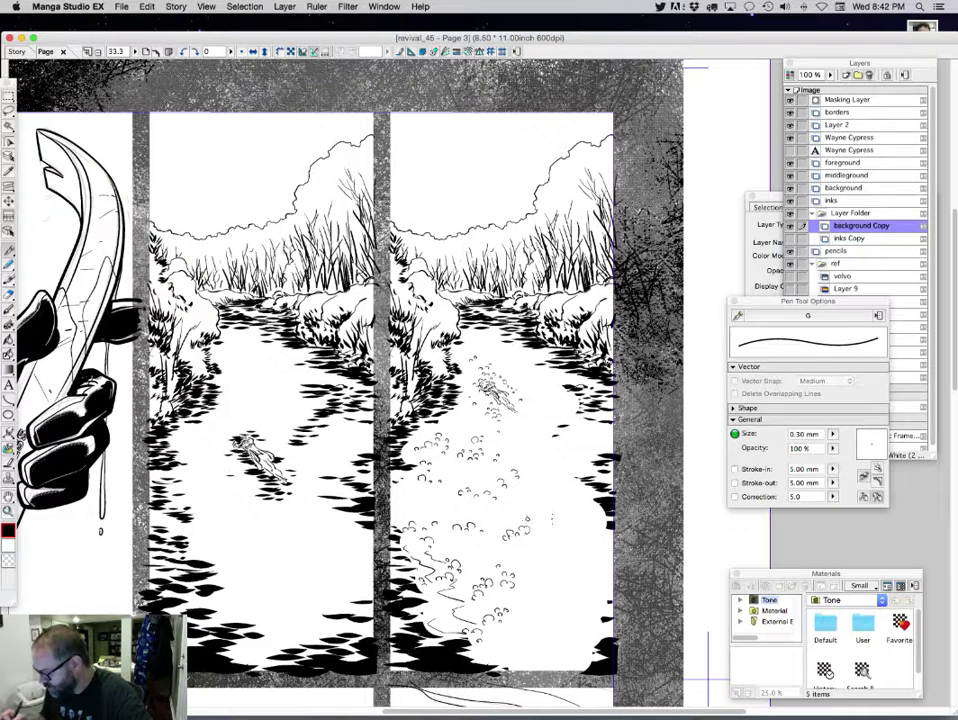
Ink bubble clusters in the water right of centre and a jagged ripple line along the right bank
mouse_move(538, 552)
mouse_down()
mouse_move(546, 550)
mouse_move(538, 555)
mouse_move(546, 566)
mouse_up()
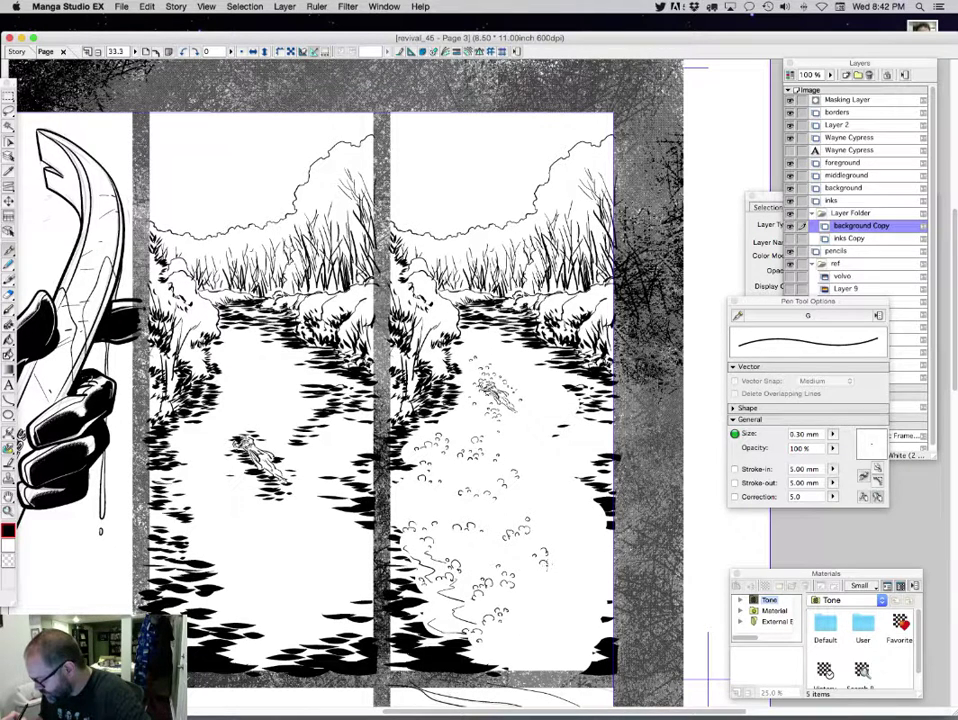
drag(408, 420, 404, 429)
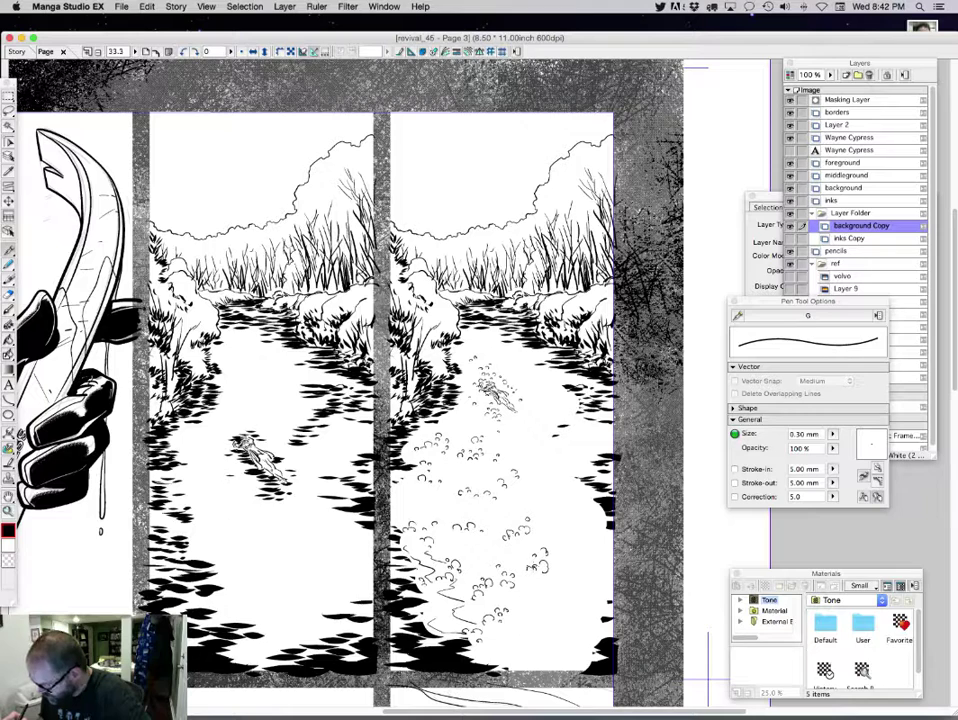
mouse_move(531, 564)
mouse_down()
mouse_move(523, 571)
mouse_move(557, 573)
mouse_up()
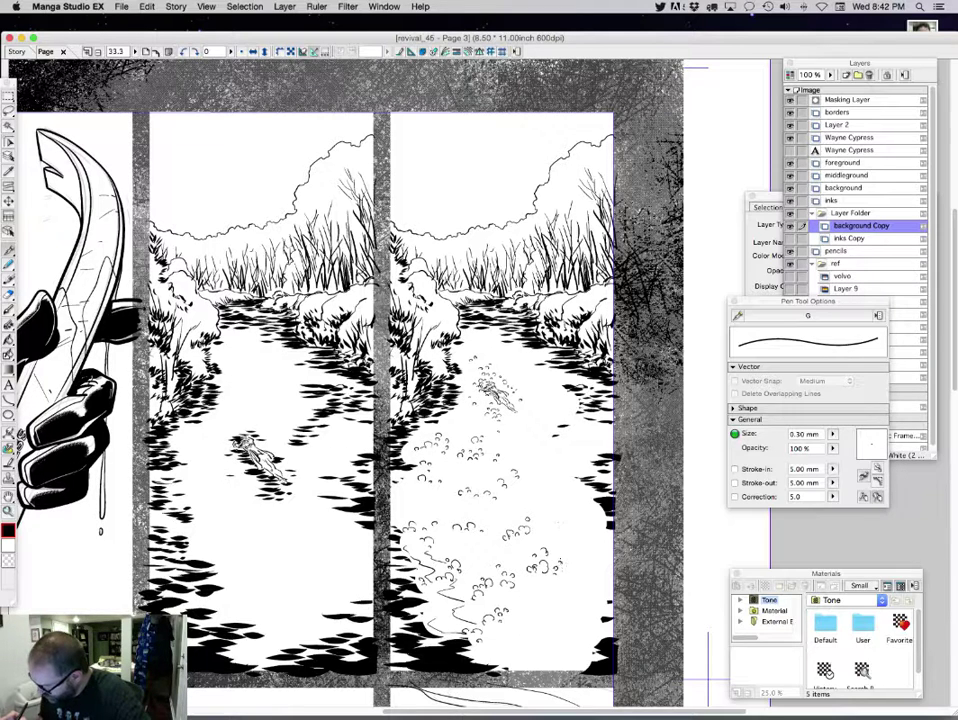
mouse_move(558, 499)
mouse_down()
mouse_move(583, 522)
mouse_move(566, 540)
mouse_move(609, 556)
mouse_move(613, 545)
mouse_move(585, 497)
mouse_up()
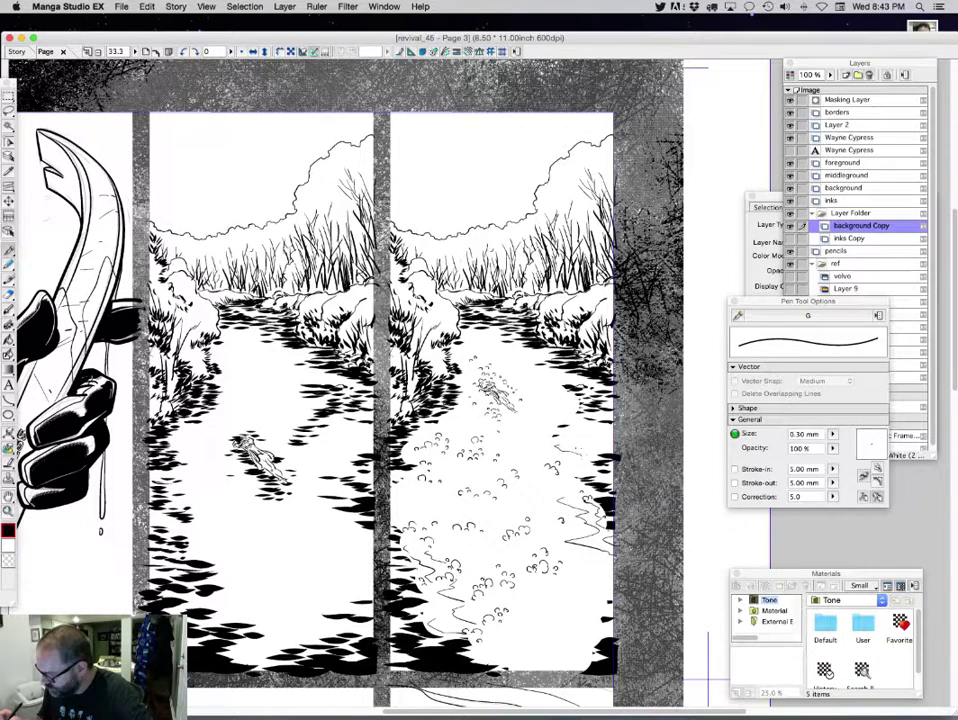
Ink more bubbles near the figure and in the lower-right water, plus wavy ripple lines along the panel's bottom edge
drag(389, 306, 402, 312)
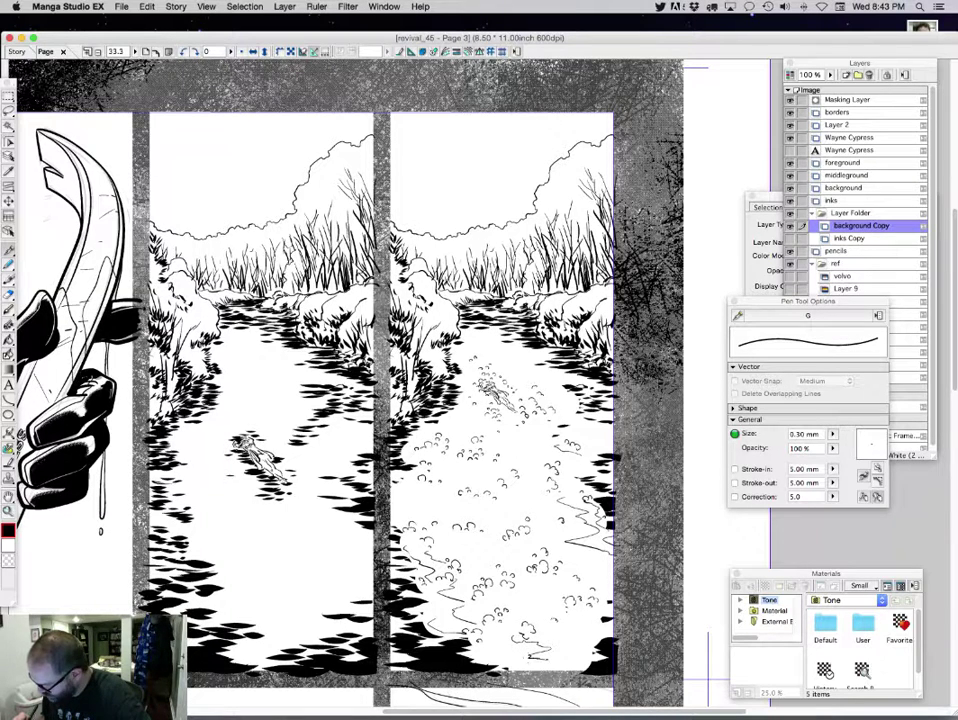
drag(424, 494, 396, 503)
drag(456, 473, 430, 492)
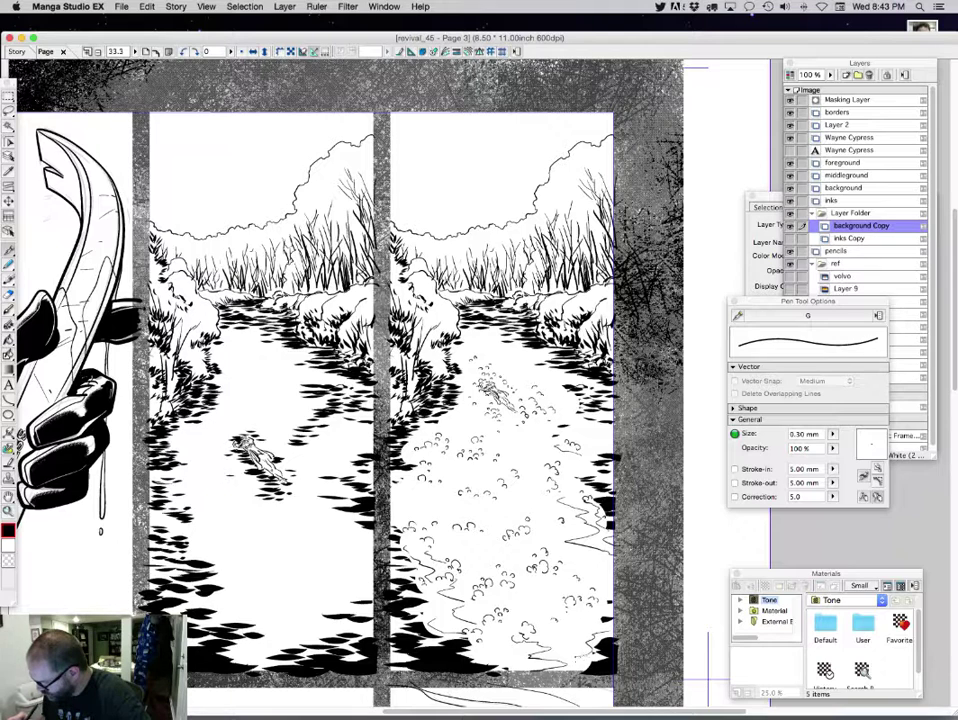
drag(585, 655, 536, 675)
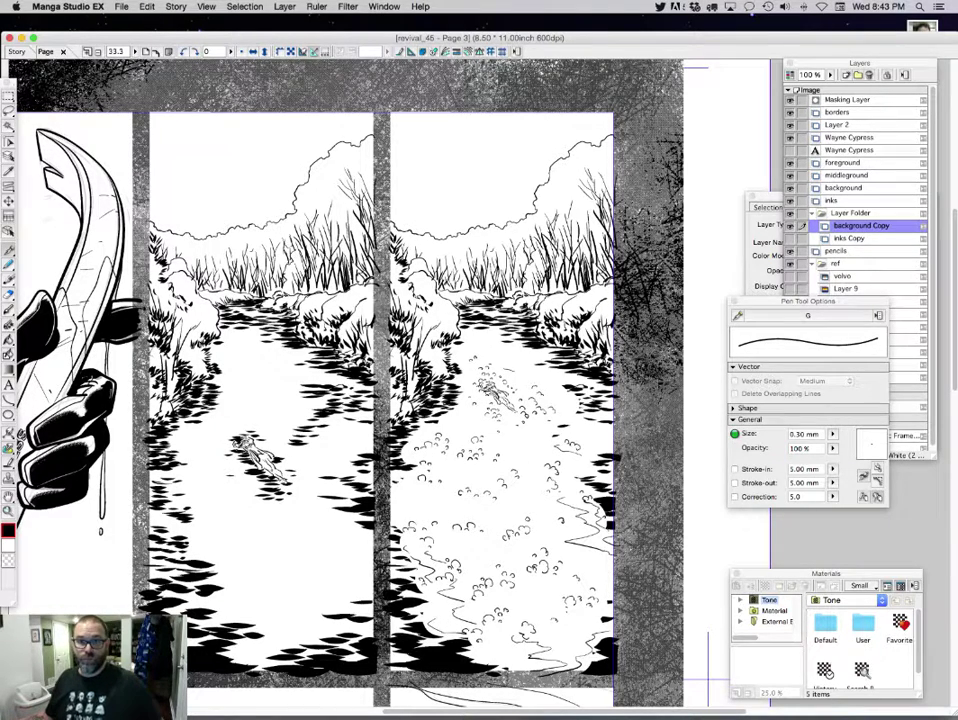
key(Tab)
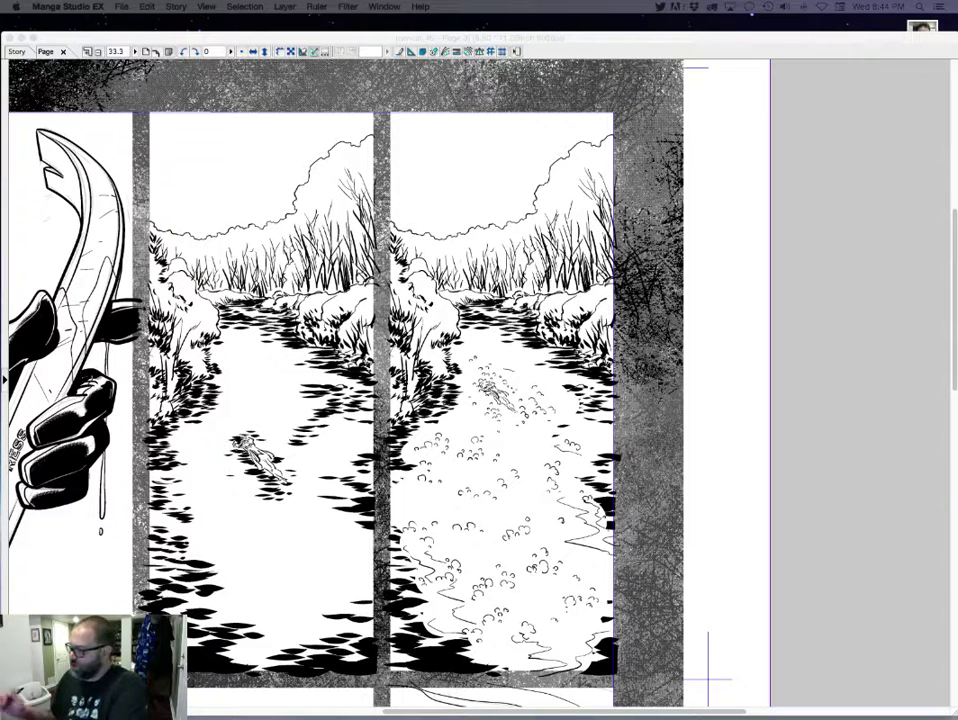
key(Tab)
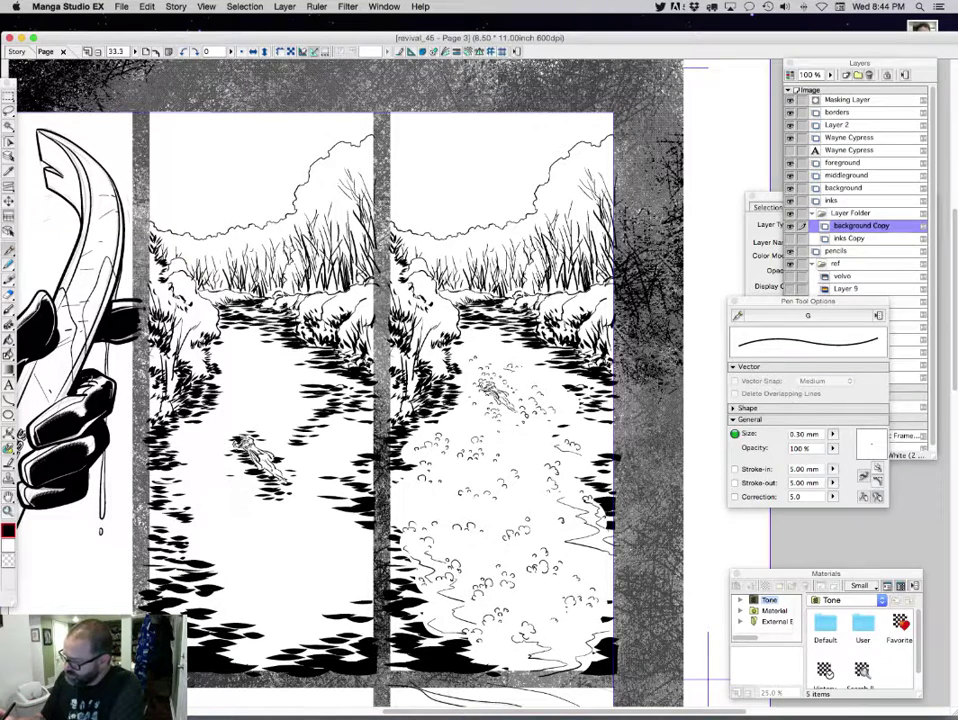
Activate the foreground layer and set the G pen to 0.50 mm with stroke correction turned on for the lower middle panel
drag(330, 500, 548, 166)
scroll(380, 380, down, 5)
scroll(380, 380, right, 2)
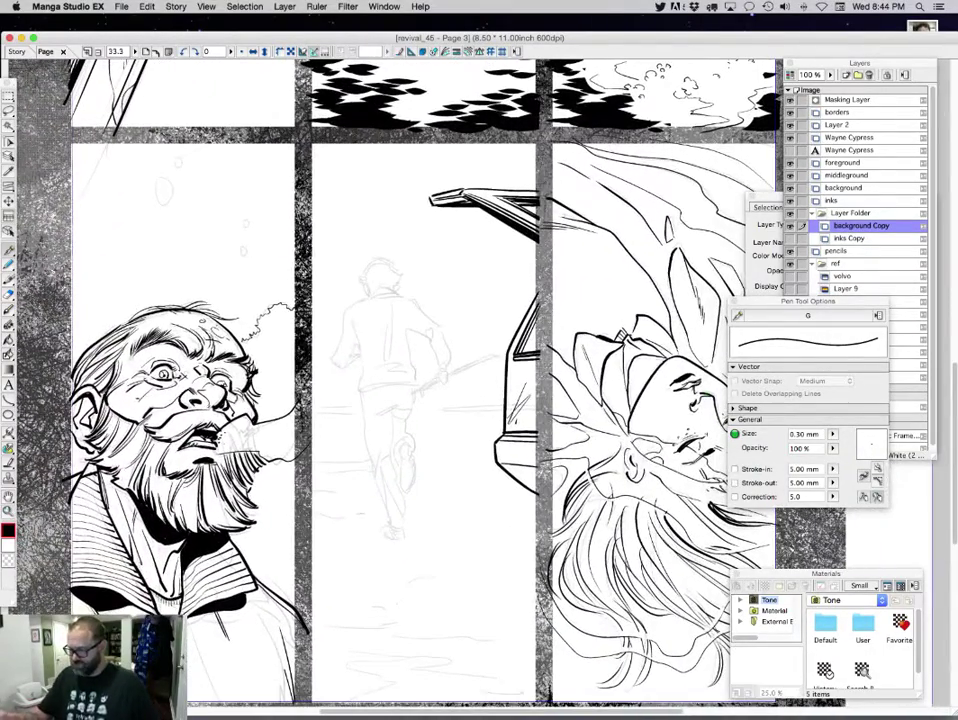
scroll(380, 380, up, 3)
scroll(380, 380, left, 1)
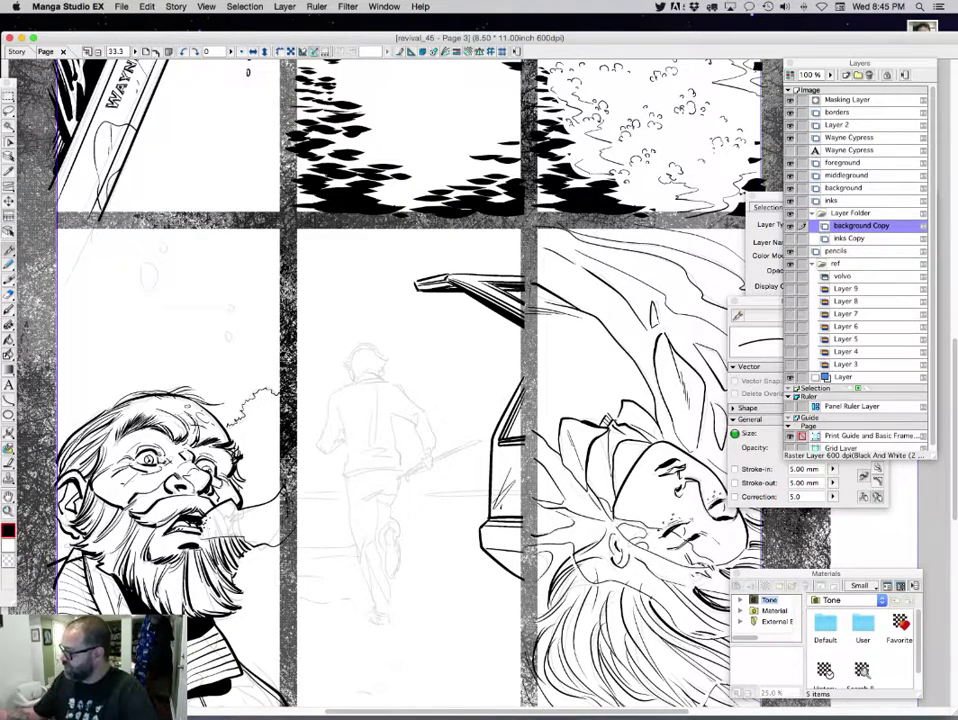
click(843, 162)
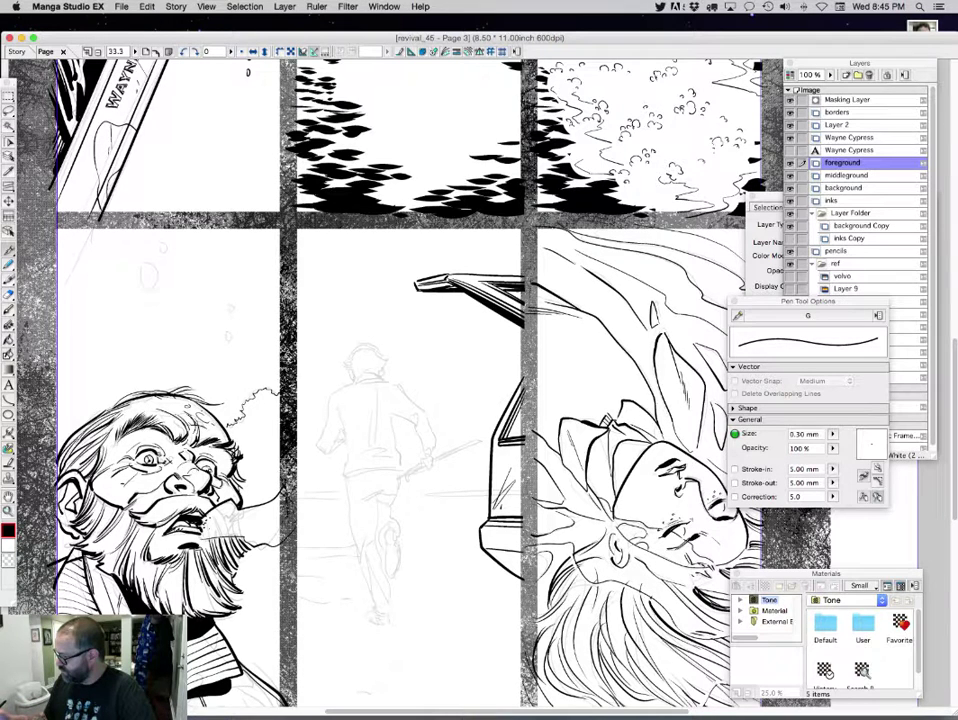
drag(832, 434, 841, 399)
click(734, 496)
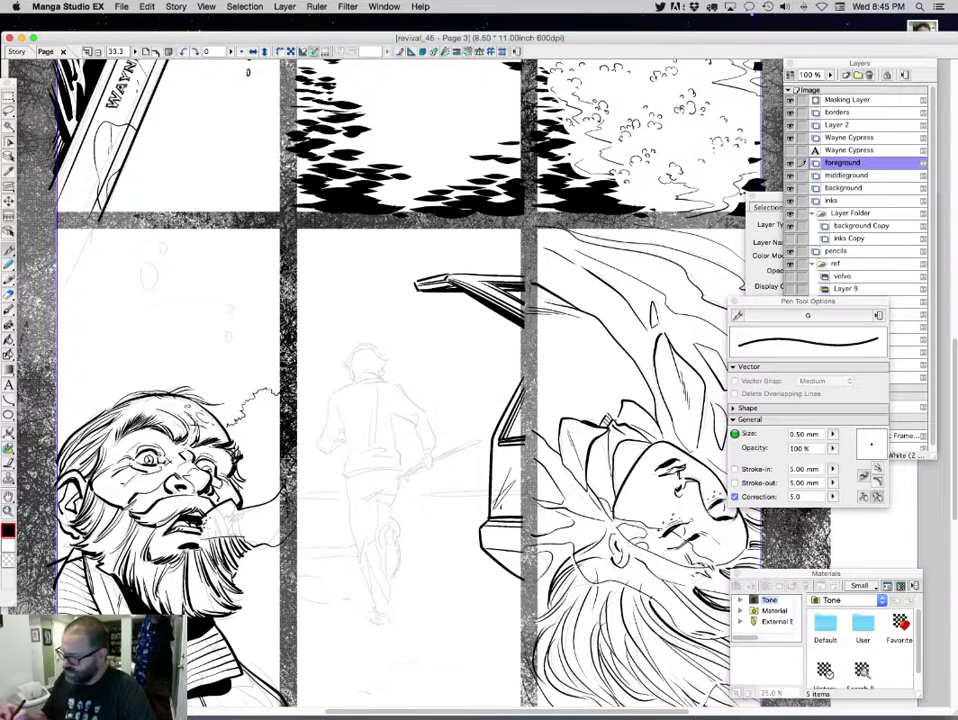
Ink the running figure's collar, left arm, jacket back and waistband over the pencils in the lower middle panel
mouse_move(355, 382)
mouse_down()
mouse_move(384, 378)
mouse_move(329, 405)
mouse_move(314, 448)
mouse_move(318, 456)
mouse_move(334, 400)
mouse_move(348, 440)
mouse_move(334, 446)
mouse_up()
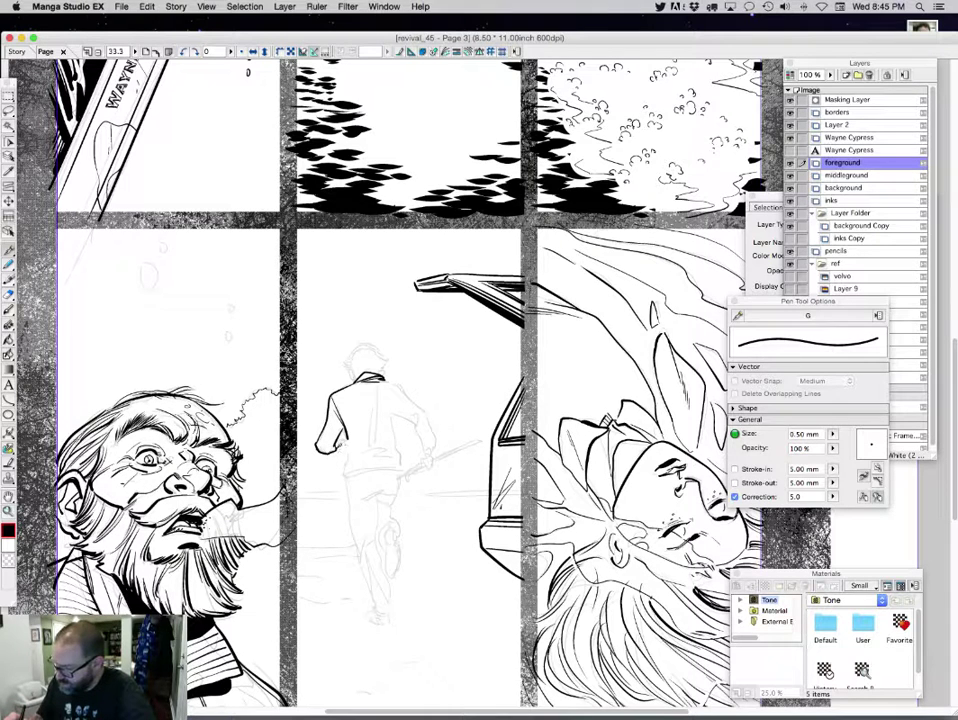
mouse_move(346, 432)
mouse_down()
mouse_move(346, 465)
mouse_move(381, 447)
mouse_up()
drag(372, 398, 376, 432)
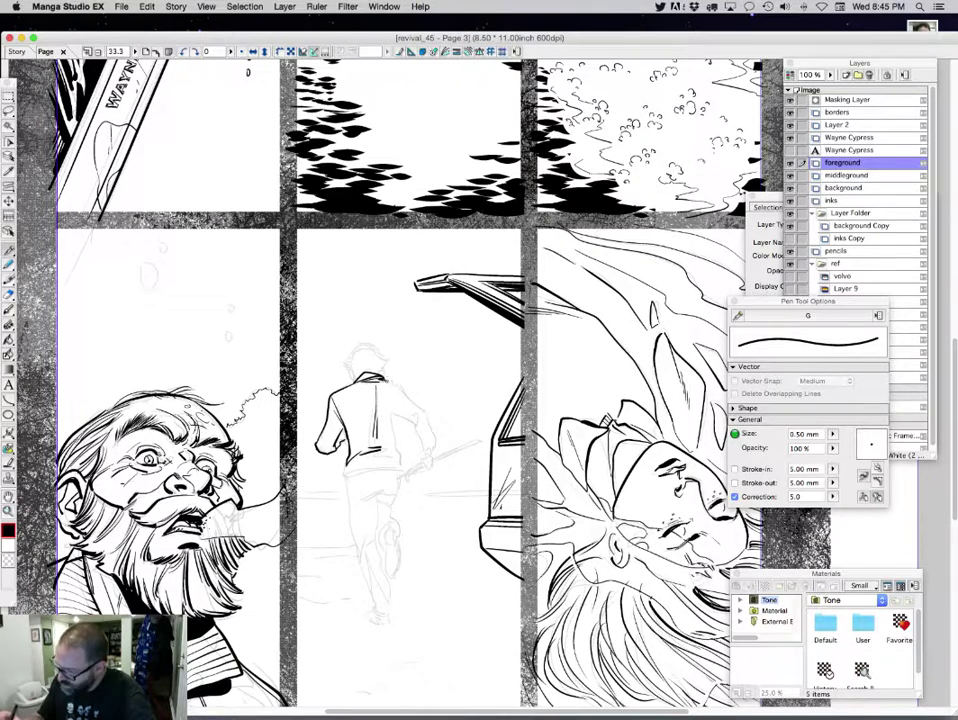
mouse_move(385, 381)
mouse_down()
mouse_move(404, 393)
mouse_move(398, 452)
mouse_up()
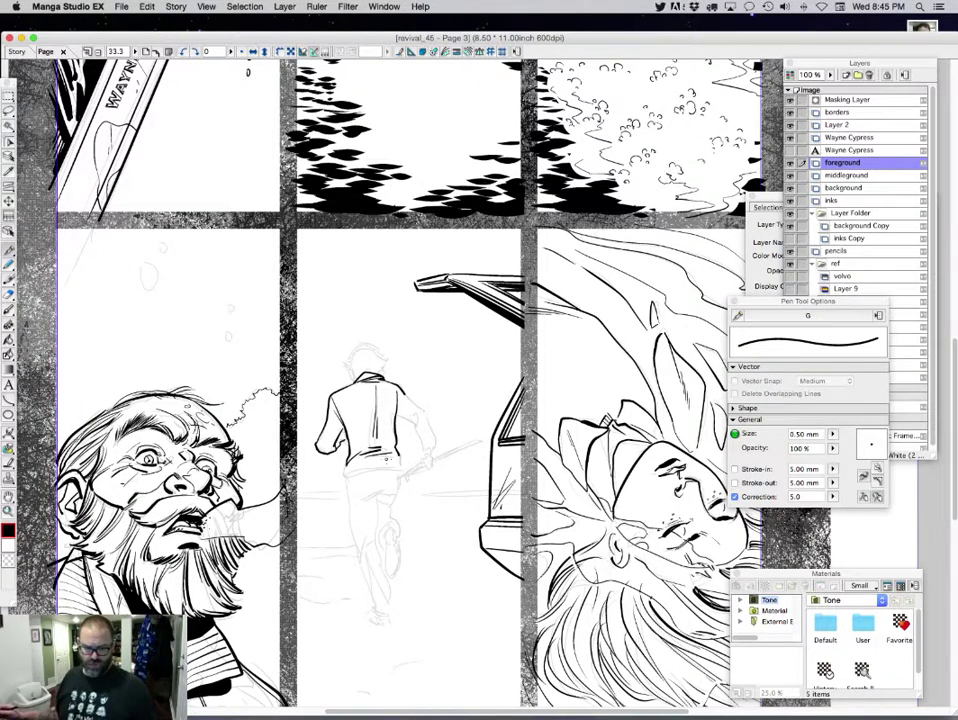
key(XF86AudioRaiseVolume)
key(XF86AudioRaiseVolume)
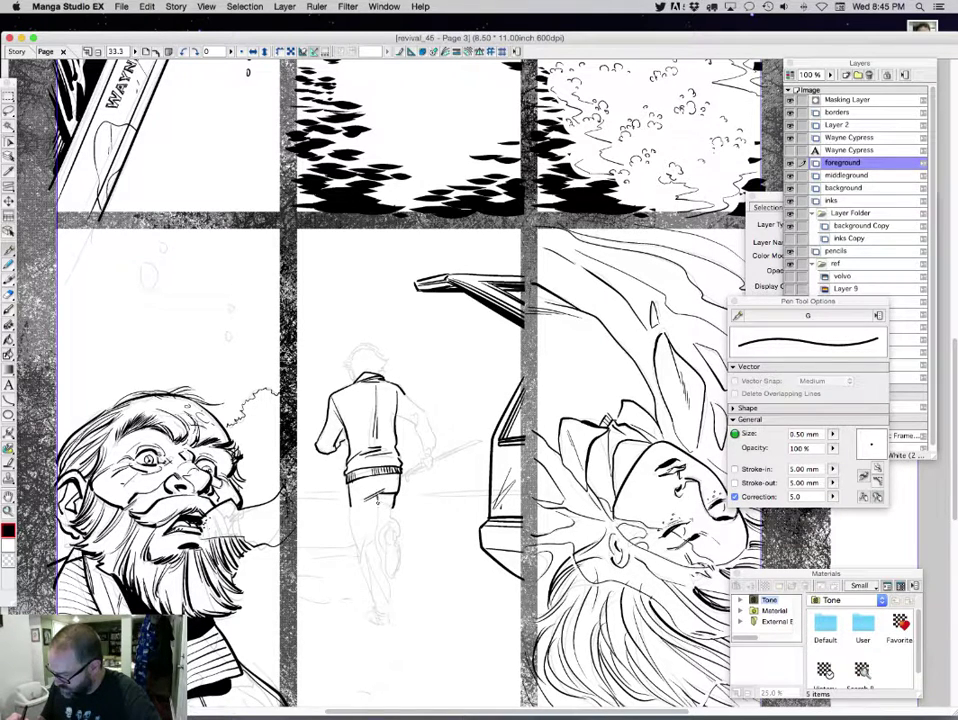
Ink the running figure's trouser legs and shoes with a solid black shadow on the raised leg, plus the right sleeve
drag(378, 502, 375, 539)
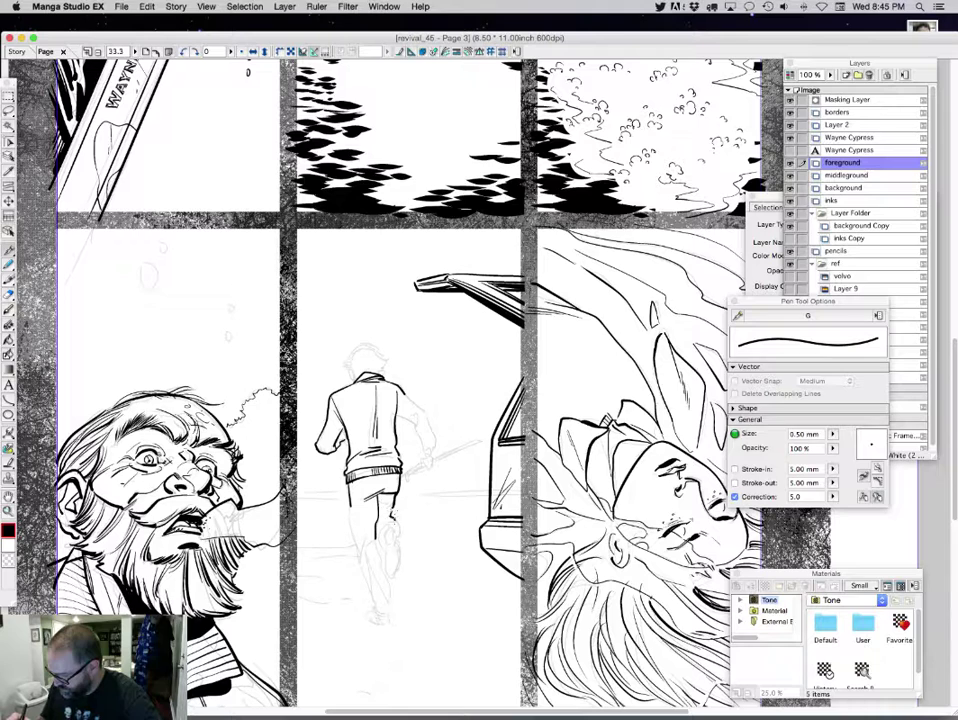
mouse_move(396, 530)
mouse_down()
mouse_move(382, 530)
mouse_move(382, 545)
mouse_move(386, 533)
mouse_move(385, 543)
mouse_move(395, 541)
mouse_move(386, 566)
mouse_move(400, 558)
mouse_up()
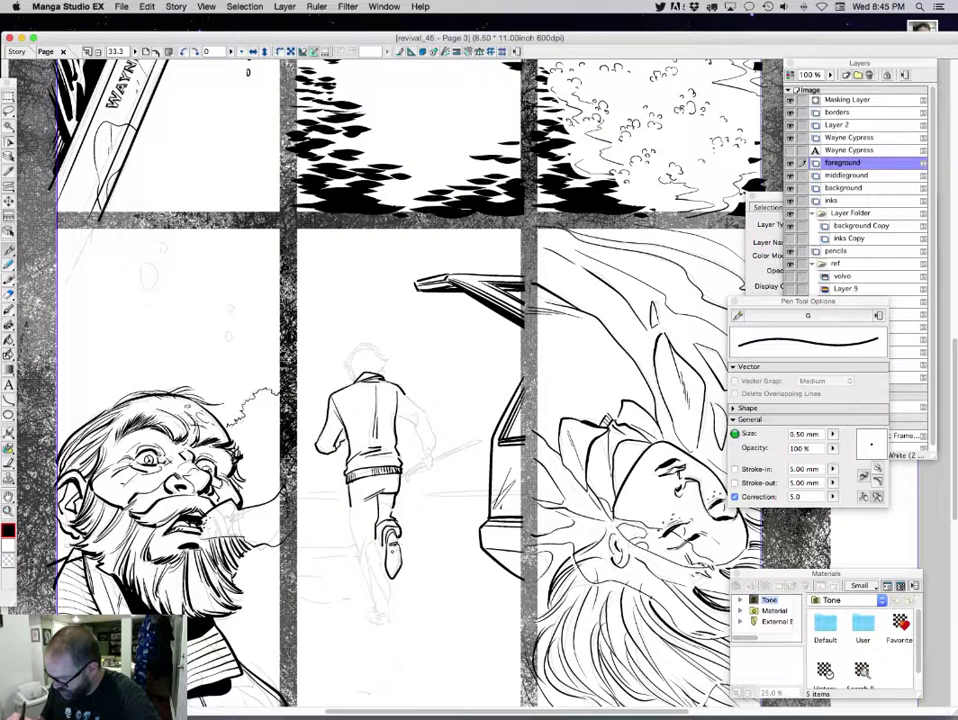
mouse_move(349, 497)
mouse_down()
mouse_move(358, 558)
mouse_move(365, 540)
mouse_move(370, 548)
mouse_move(376, 540)
mouse_move(385, 564)
mouse_move(369, 593)
mouse_move(375, 610)
mouse_up()
mouse_move(365, 560)
mouse_down()
mouse_move(390, 598)
mouse_move(374, 607)
mouse_move(392, 613)
mouse_move(381, 562)
mouse_up()
mouse_move(285, 393)
mouse_down()
mouse_move(291, 423)
mouse_move(288, 411)
mouse_up()
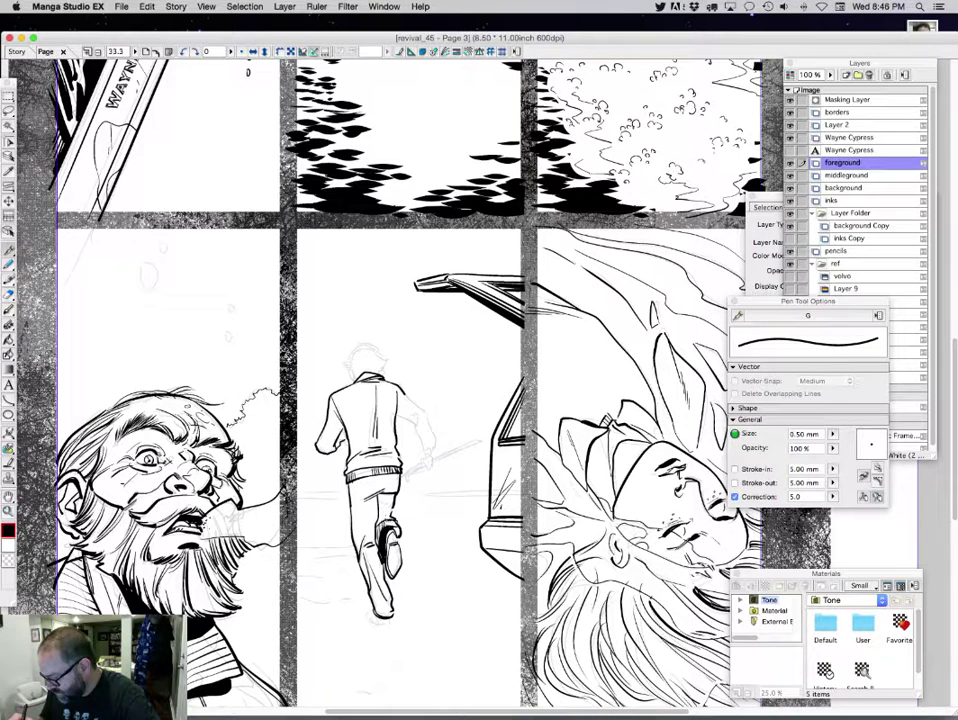
mouse_move(379, 494)
mouse_down()
mouse_move(392, 496)
mouse_move(386, 518)
mouse_up()
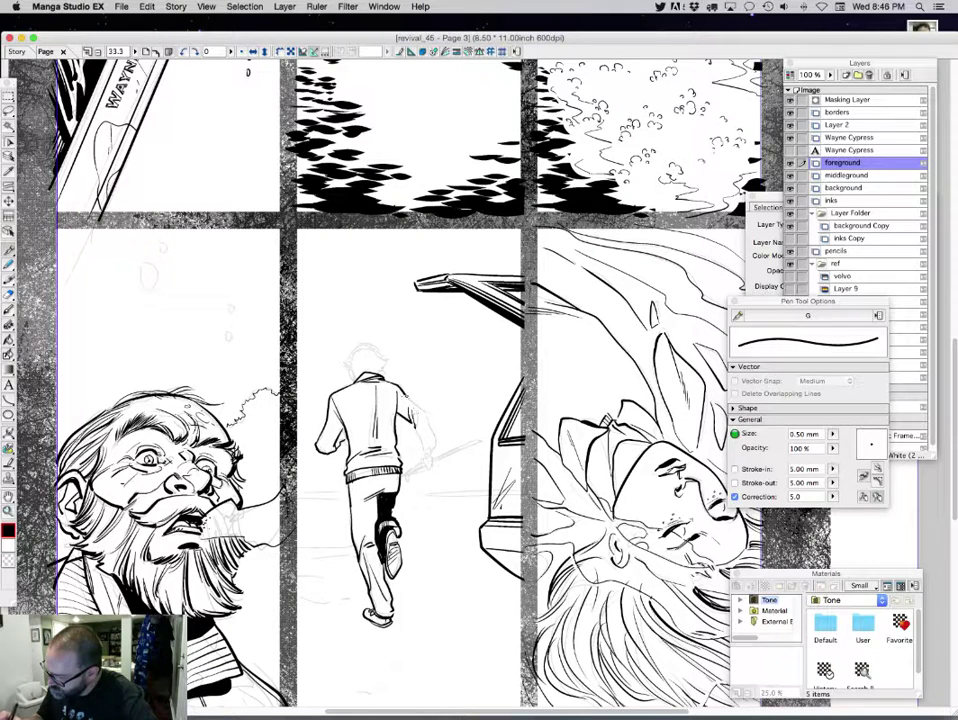
drag(405, 398, 429, 423)
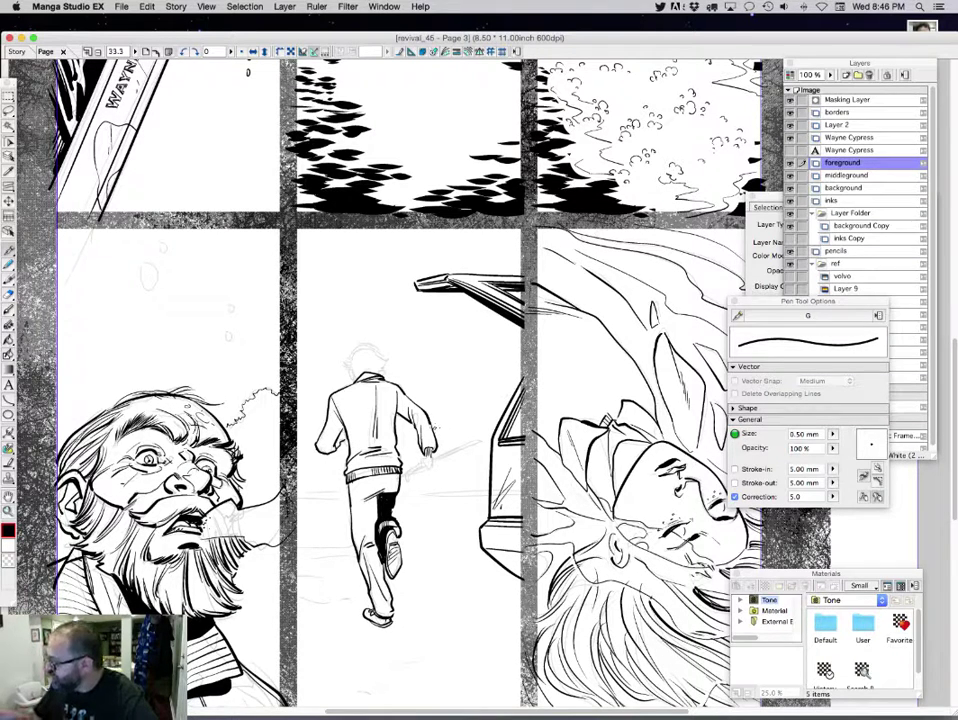
Set the G pen to 0.40 mm without stroke correction and ink the runner's right hand and the long bar it holds
drag(832, 434, 840, 425)
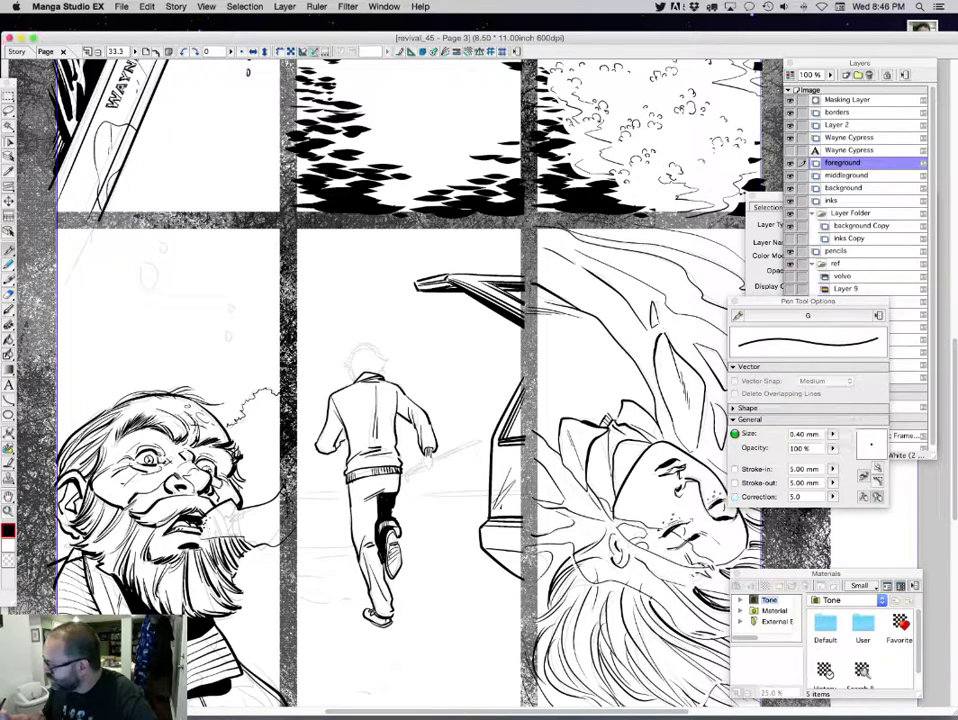
click(734, 496)
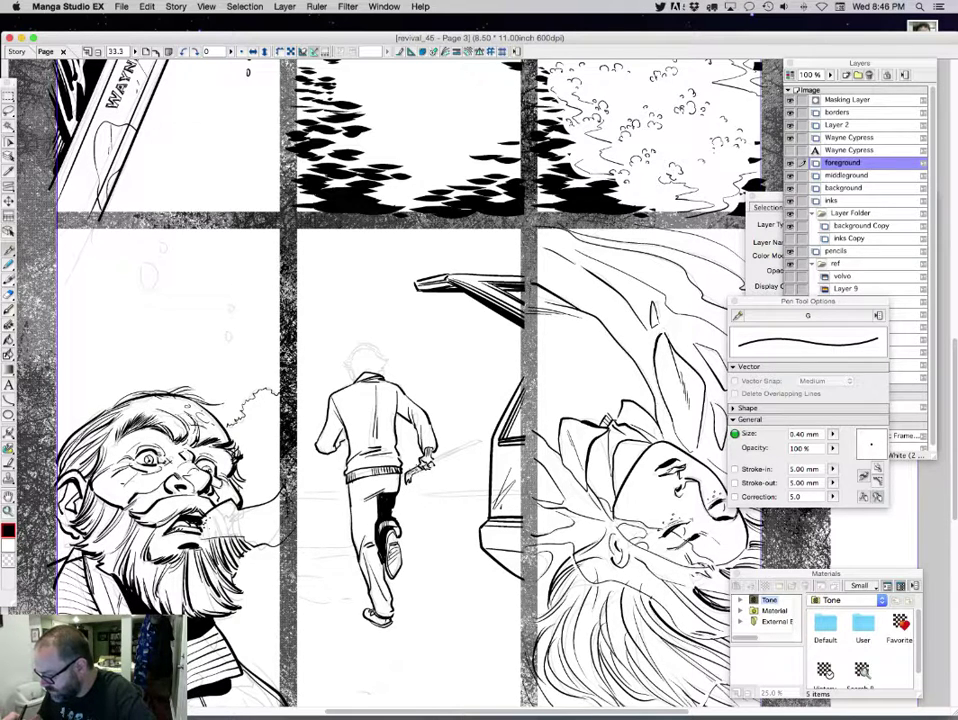
mouse_move(433, 458)
mouse_down()
mouse_move(482, 442)
mouse_move(433, 466)
mouse_move(466, 445)
mouse_up()
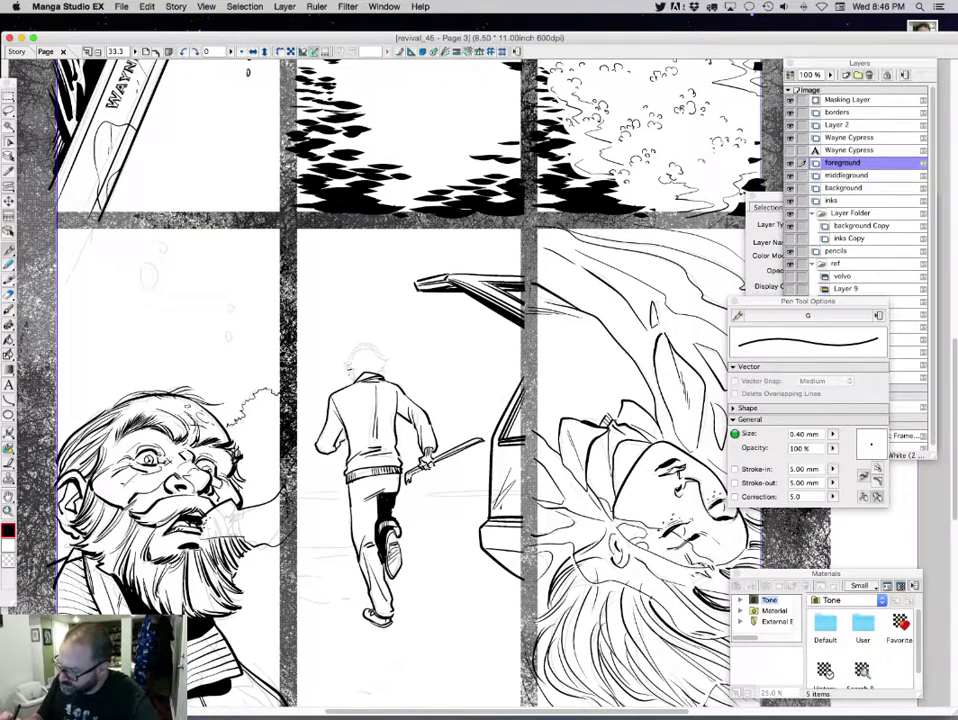
Ink the runner's hair and head, and add short contact lines on the ground under the planted foot
mouse_move(349, 366)
mouse_down()
mouse_move(354, 379)
mouse_move(371, 346)
mouse_move(383, 359)
mouse_up()
drag(359, 368, 366, 372)
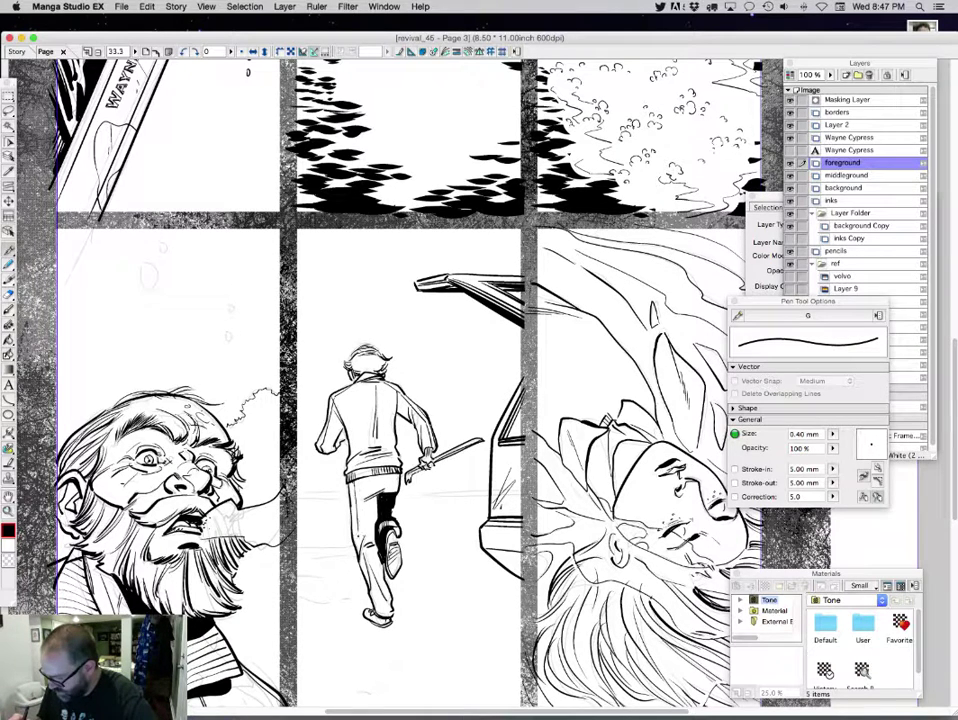
drag(273, 423, 287, 459)
drag(264, 380, 285, 453)
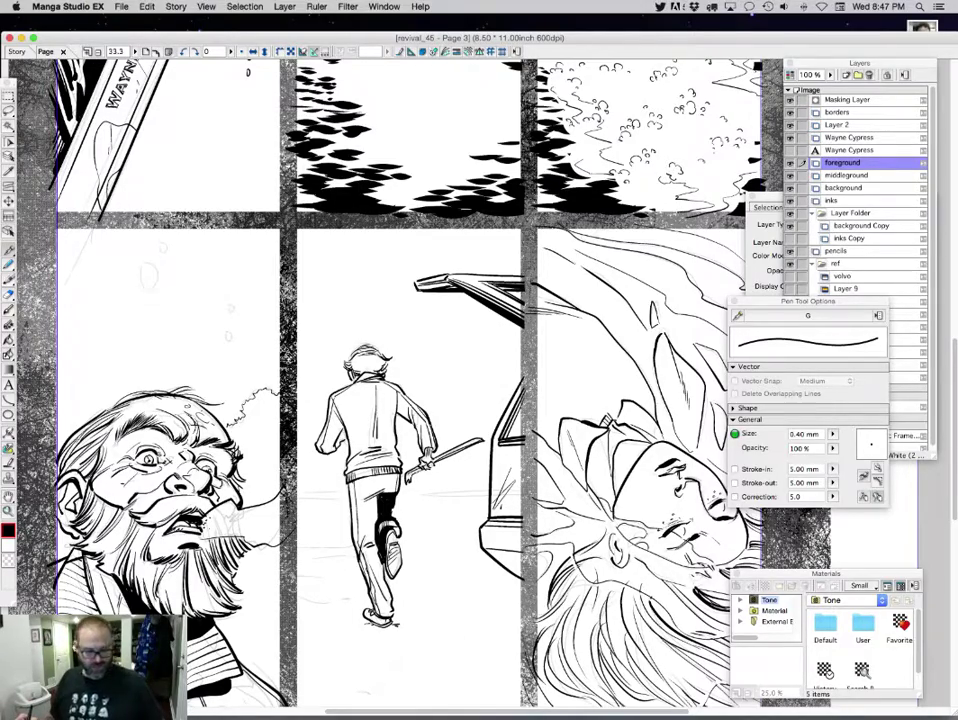
Ink short broken ground lines and specks on both sides of the runner and in front of the vehicle
scroll(470, 497, down, 5)
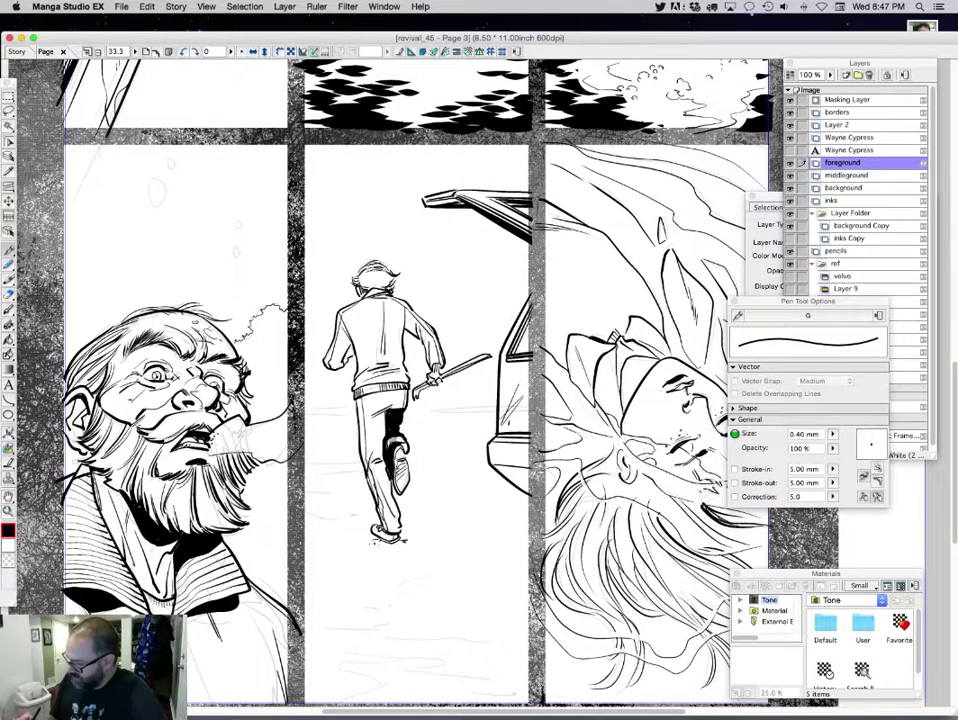
mouse_move(473, 534)
mouse_down()
mouse_move(505, 533)
mouse_move(486, 539)
mouse_up()
drag(490, 539, 519, 536)
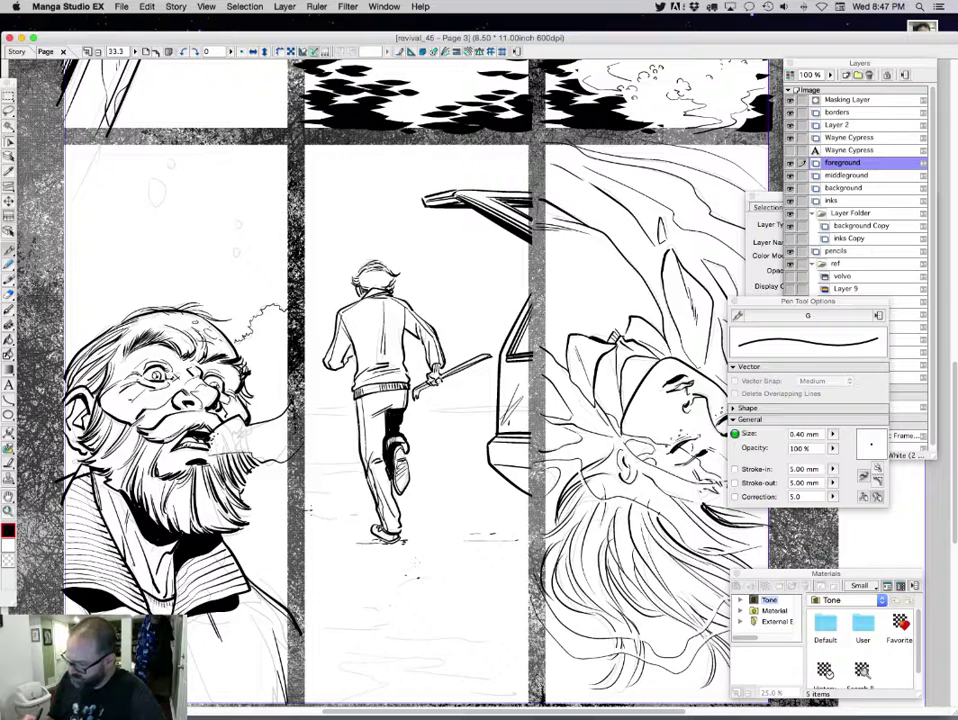
drag(305, 511, 315, 513)
mouse_move(316, 516)
mouse_down()
mouse_move(334, 516)
mouse_move(318, 494)
mouse_move(335, 491)
mouse_move(352, 459)
mouse_up()
drag(305, 463, 336, 463)
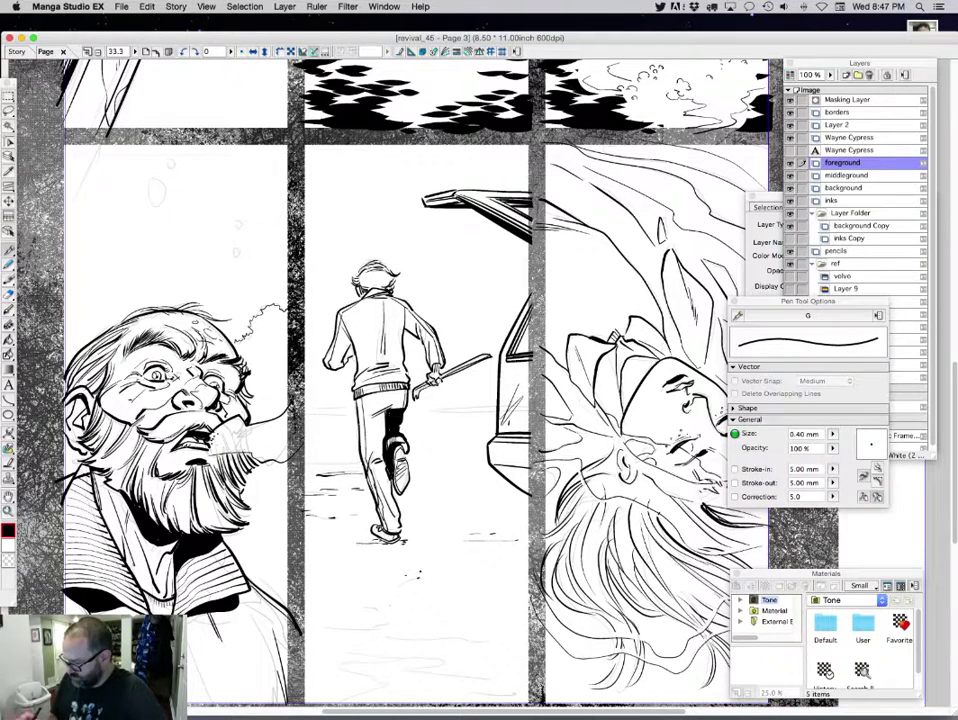
drag(418, 572, 431, 571)
drag(443, 574, 450, 572)
drag(410, 500, 440, 499)
mouse_move(446, 500)
mouse_down()
mouse_move(484, 499)
mouse_move(475, 491)
mouse_up()
drag(424, 466, 439, 465)
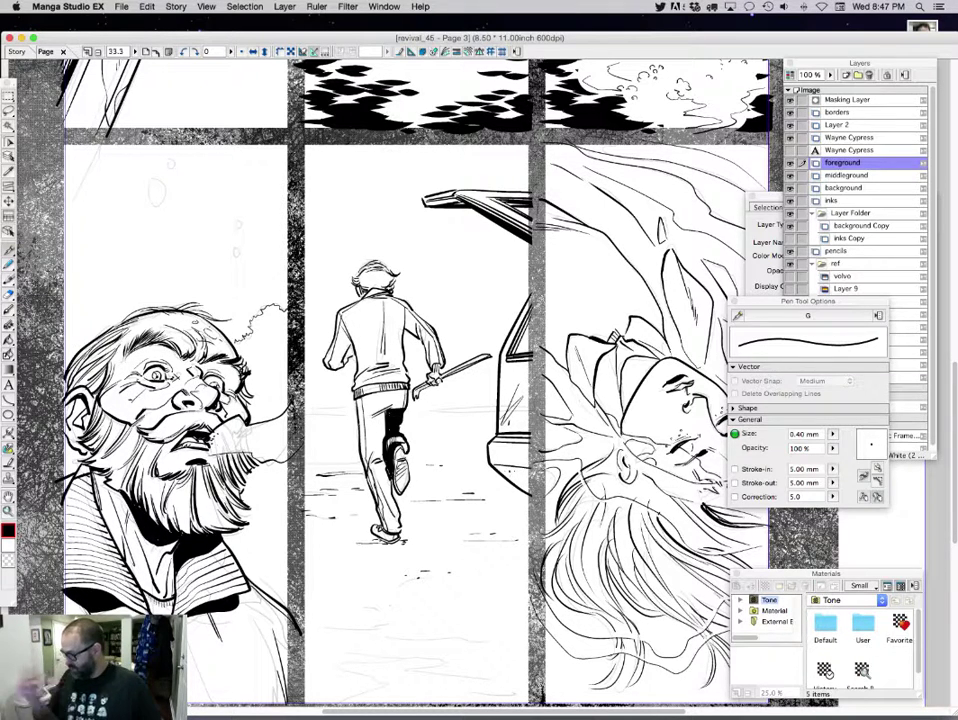
Add a new ruler layer and create a perspective ruler on it
scroll(858, 260, down, 1)
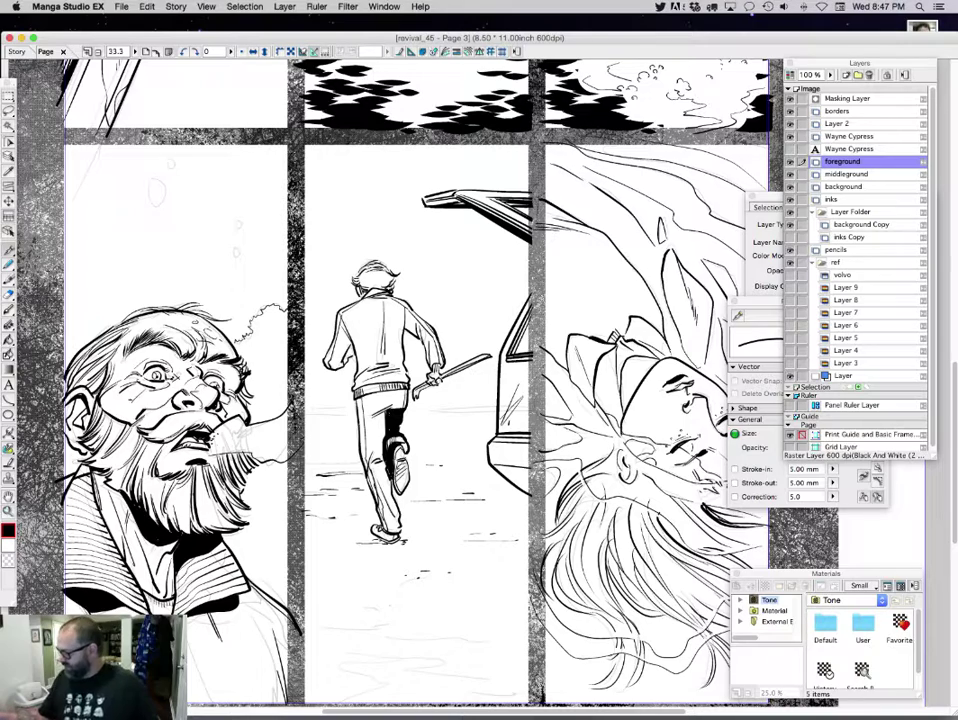
click(858, 395)
click(884, 400)
click(316, 6)
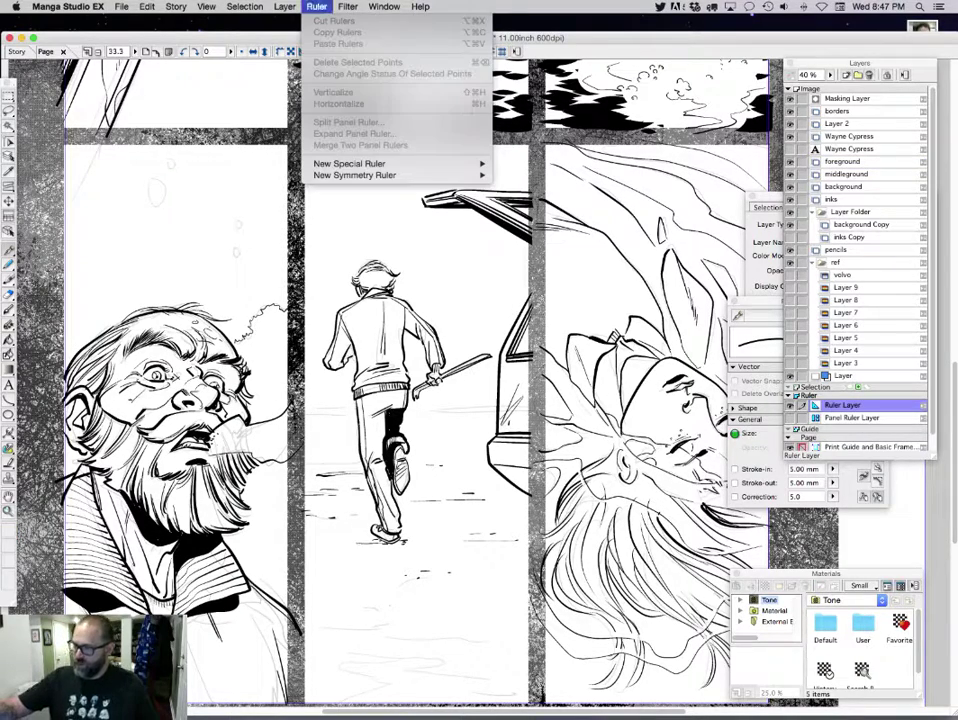
mouse_move(481, 163)
click(577, 175)
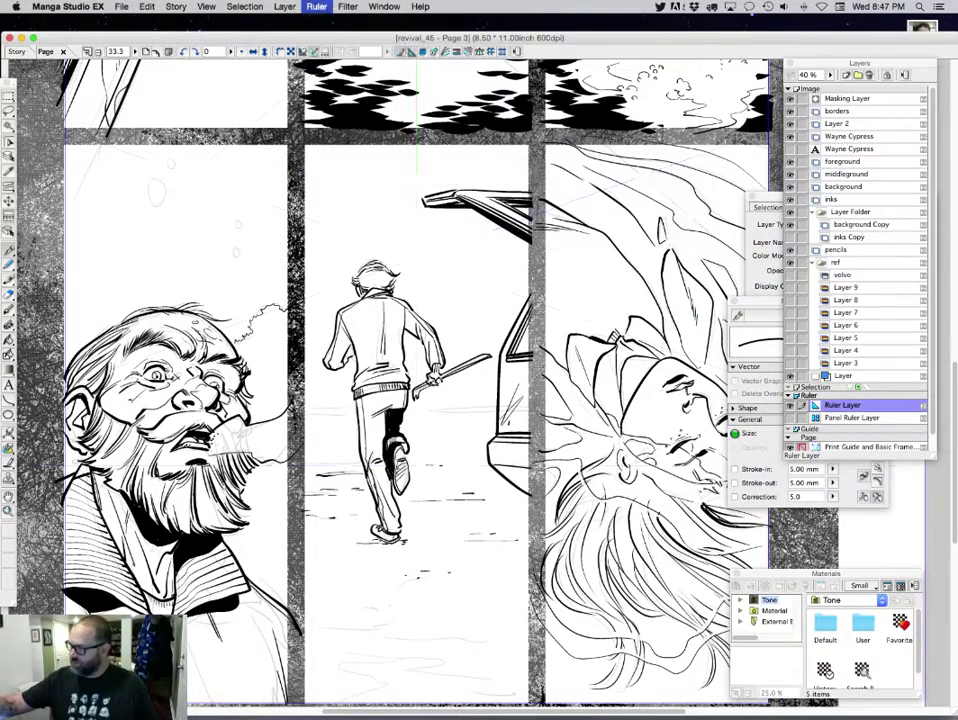
Raise the perspective ruler's horizon to the pencilled horizon behind the runner and reposition its converging guide lines
key(o)
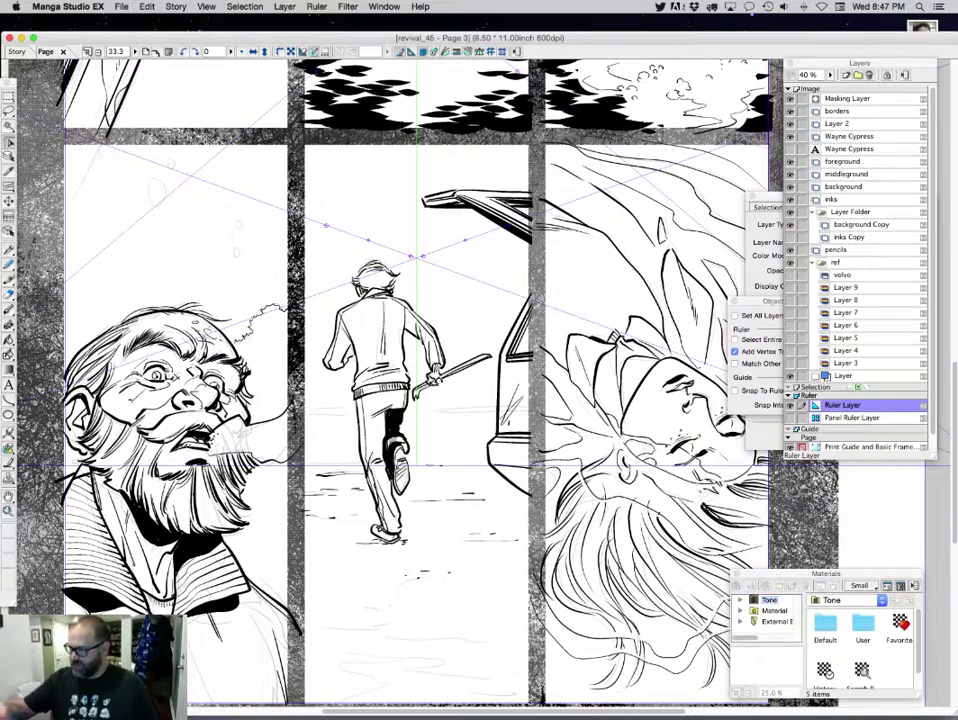
drag(417, 465, 417, 410)
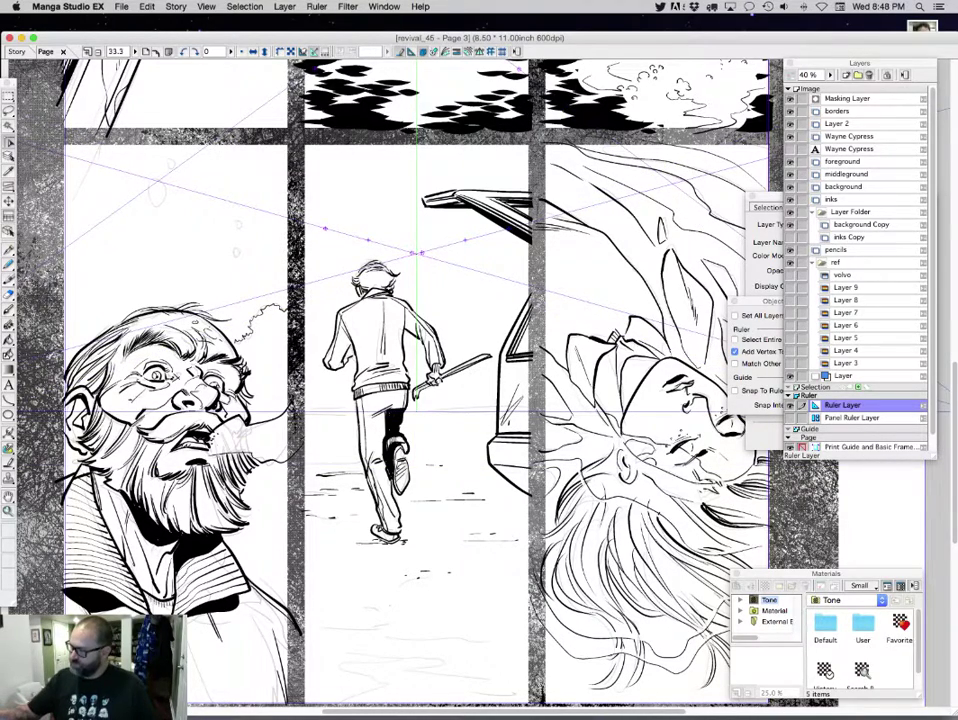
drag(465, 240, 460, 265)
drag(368, 240, 361, 268)
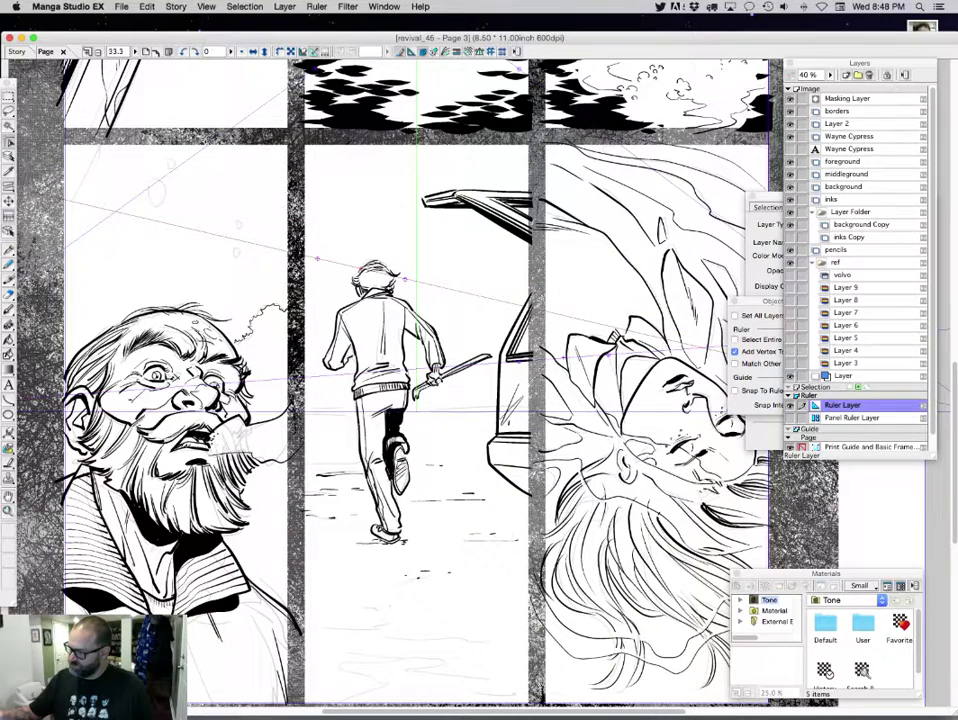
drag(565, 358, 549, 564)
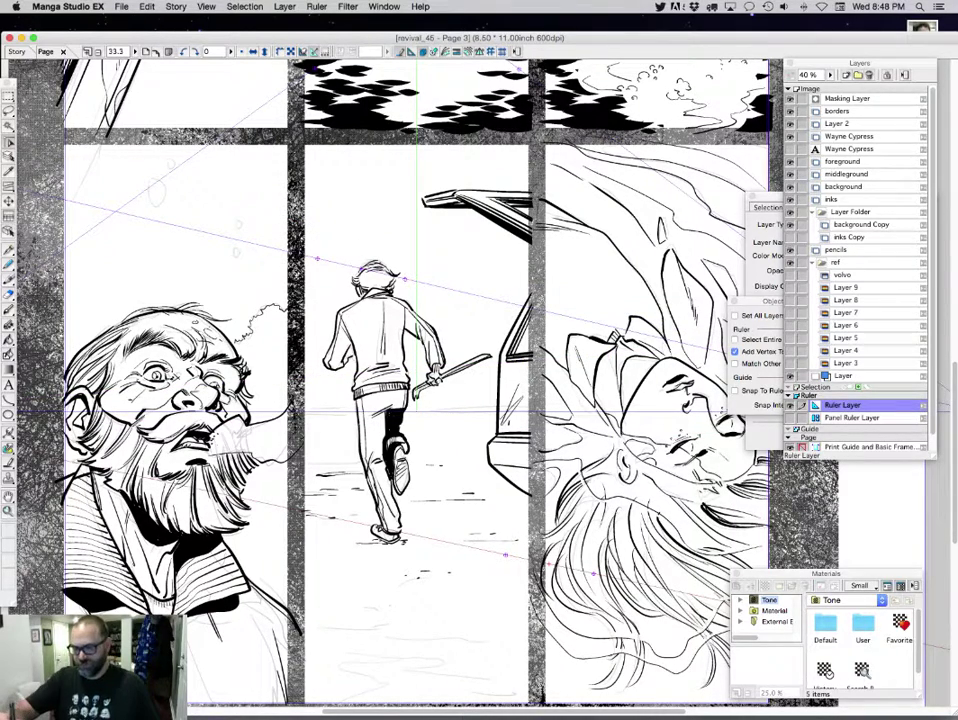
Ink the horizon line on the background layer with the pen, and add small distant buildings left of the runner
click(8, 250)
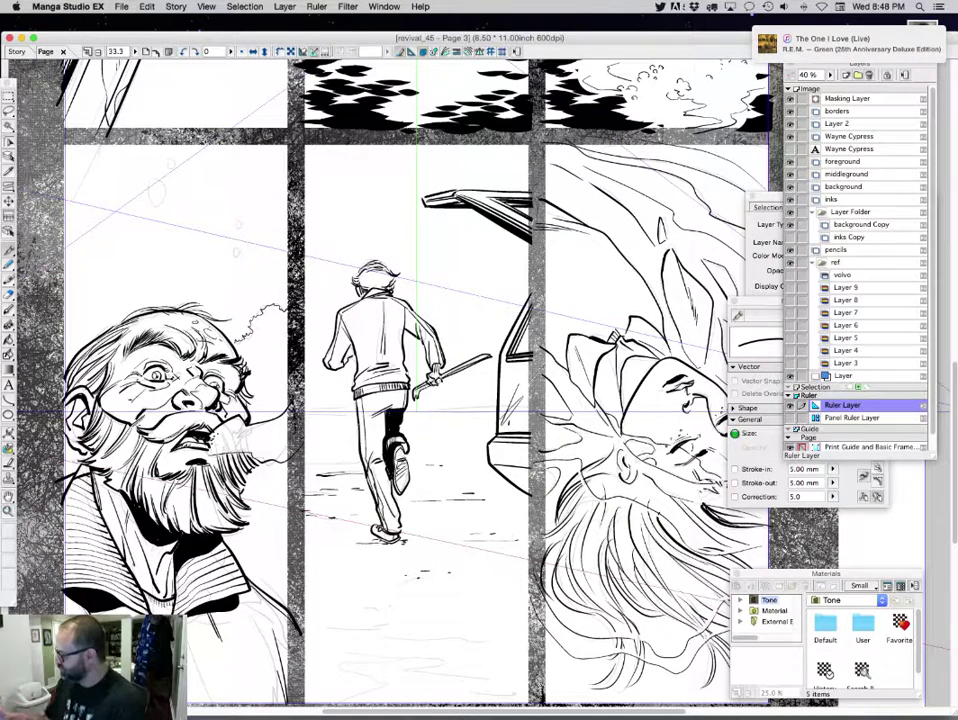
click(843, 187)
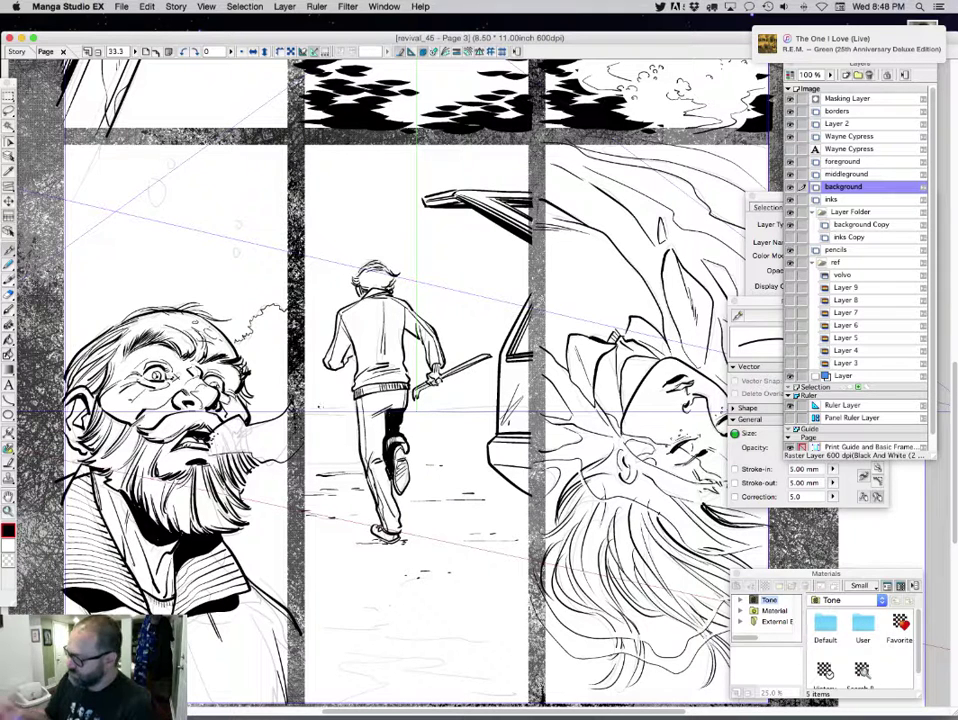
drag(305, 411, 495, 411)
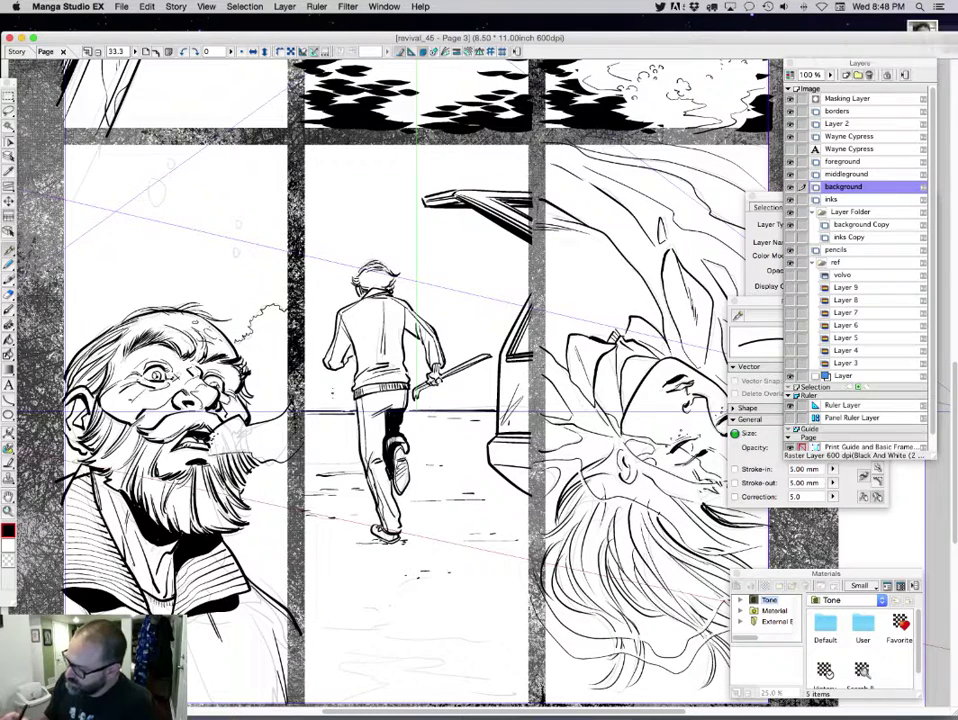
mouse_move(333, 389)
mouse_down()
mouse_move(333, 409)
mouse_move(336, 381)
mouse_move(332, 409)
mouse_up()
mouse_move(251, 279)
mouse_down()
mouse_move(268, 285)
mouse_move(263, 308)
mouse_up()
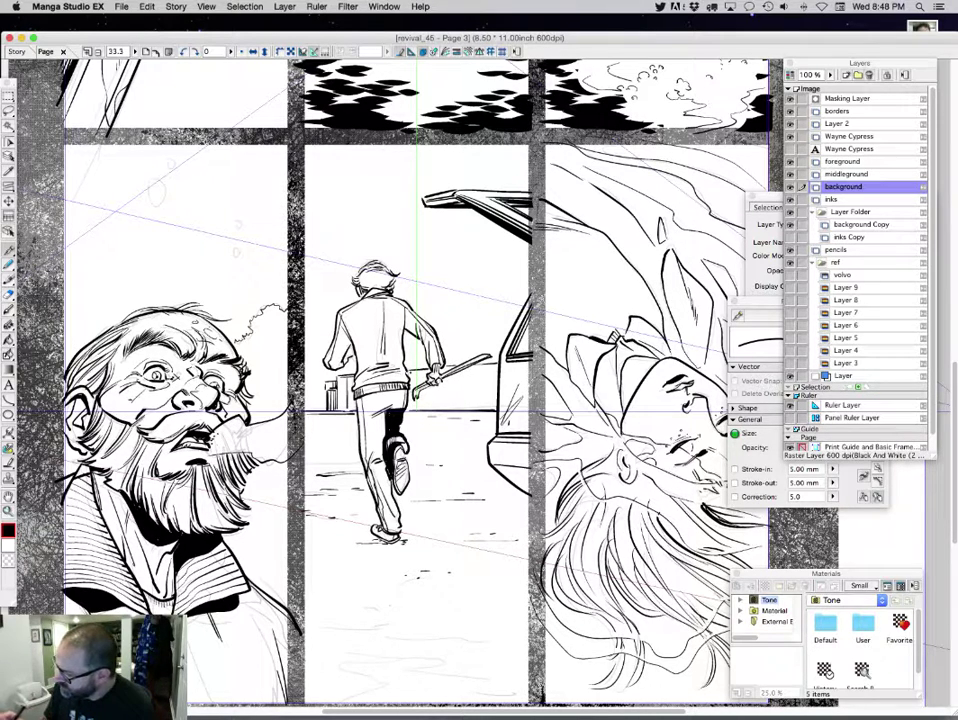
Ink the low distant building right of the runner along the horizon, with vertical divisions on its wall
mouse_move(408, 374)
mouse_down()
mouse_move(496, 374)
mouse_move(476, 409)
mouse_up()
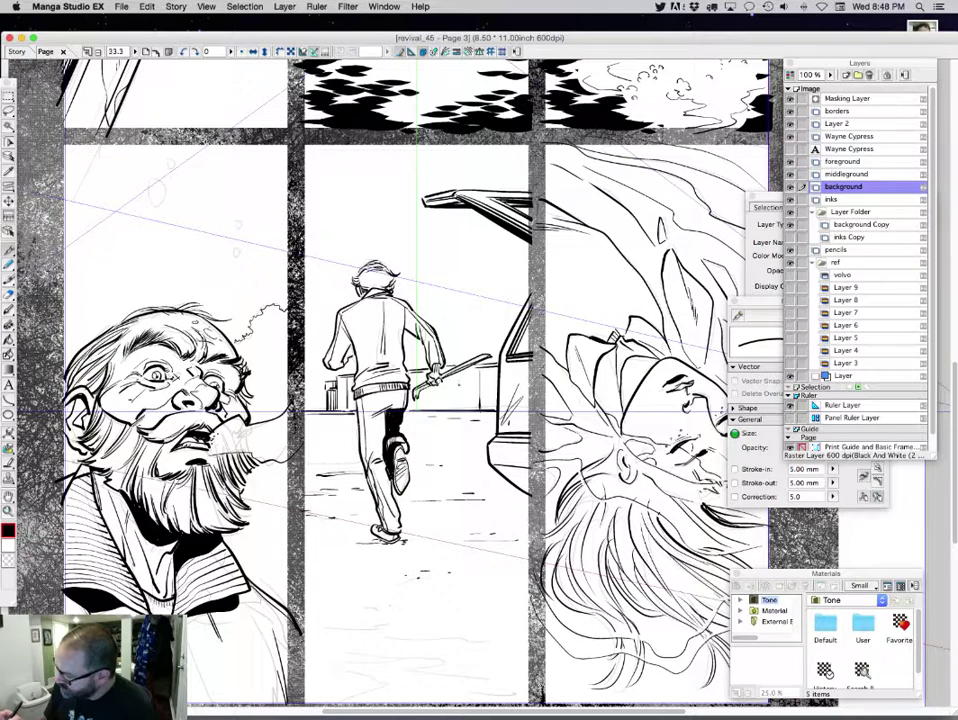
drag(342, 282, 342, 306)
mouse_move(403, 364)
mouse_down()
mouse_move(404, 379)
mouse_move(463, 377)
mouse_up()
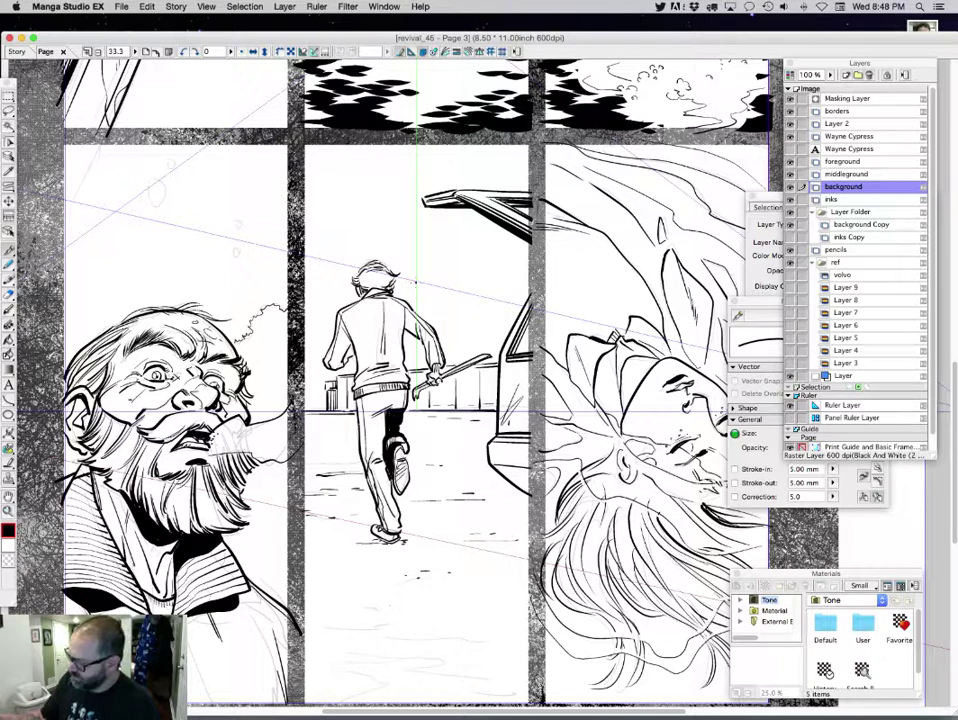
mouse_move(244, 315)
mouse_down()
mouse_move(232, 314)
mouse_move(270, 310)
mouse_up()
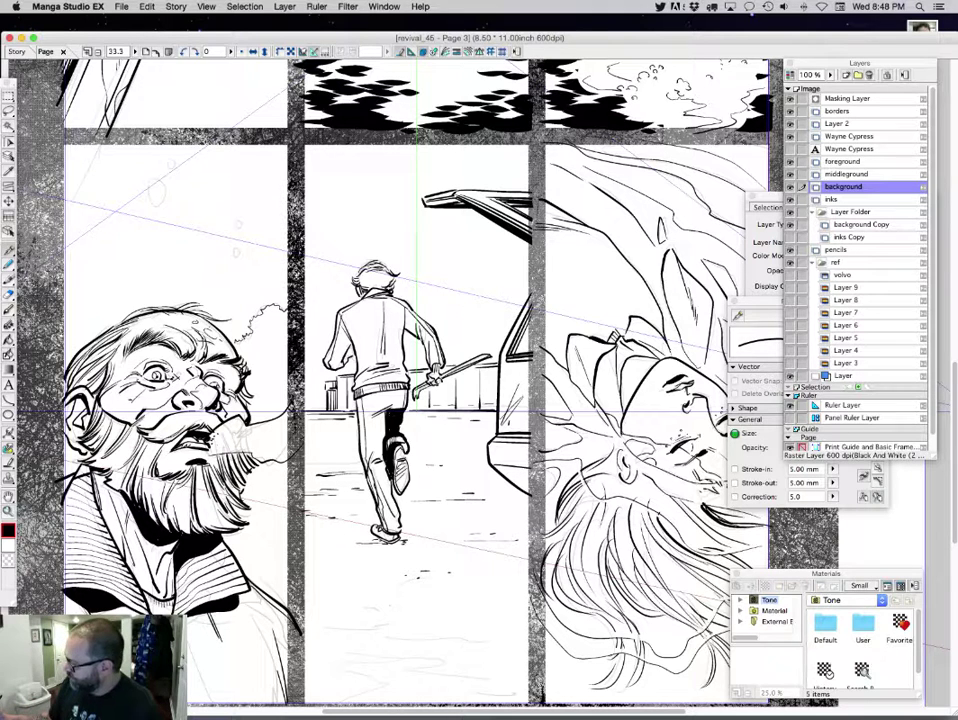
Ink a rough broken ground edge just below the horizon and small marks on the ground around the runner's legs
mouse_move(303, 309)
mouse_down()
mouse_move(353, 303)
mouse_move(367, 317)
mouse_up()
drag(359, 314, 372, 318)
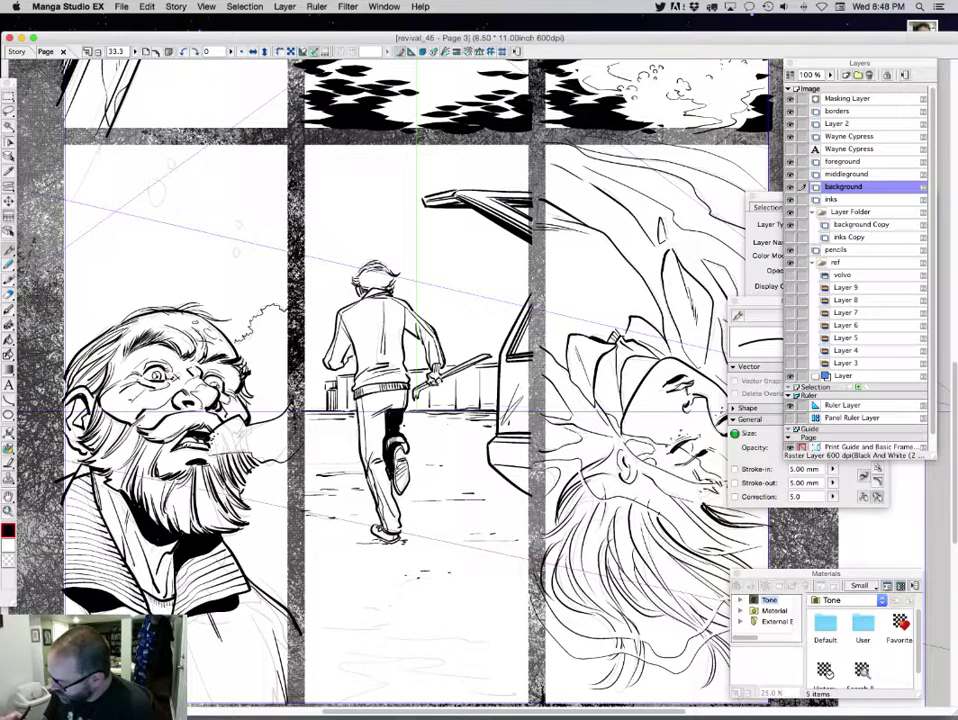
drag(302, 318, 311, 319)
mouse_move(316, 318)
mouse_down()
mouse_move(324, 322)
mouse_move(311, 317)
mouse_up()
drag(308, 313, 320, 319)
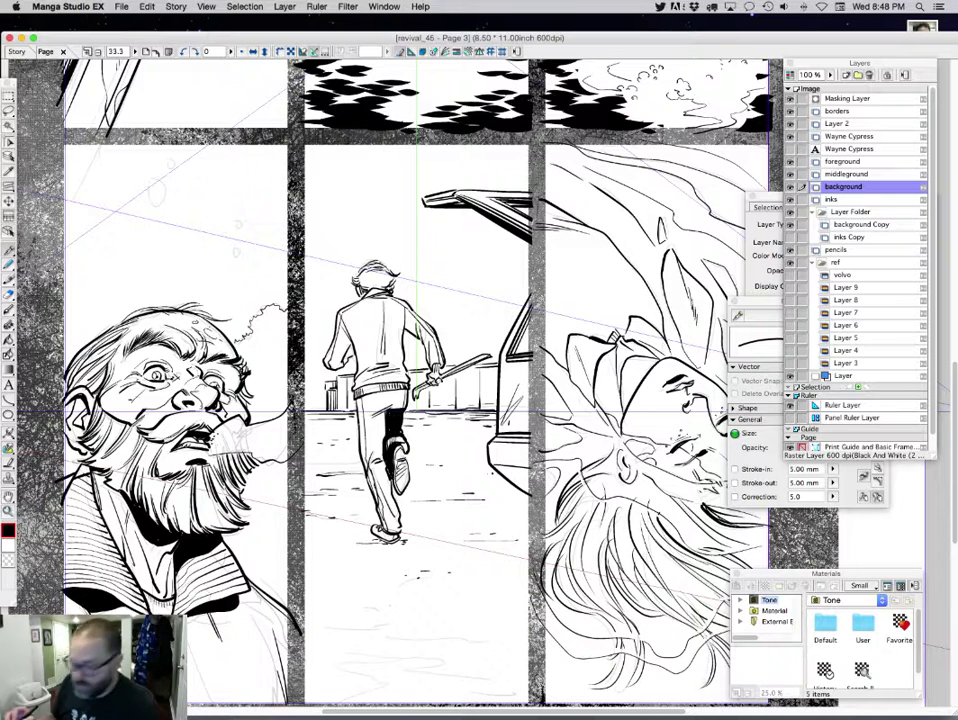
drag(362, 359, 384, 369)
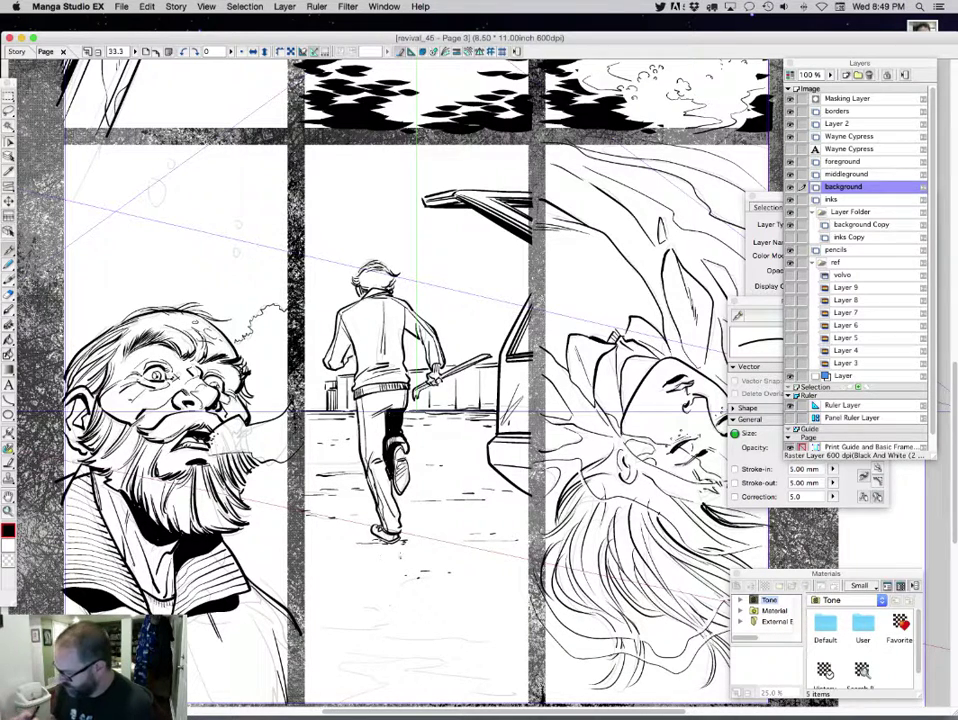
Ink short broken ground lines and specks across the foreground below the runner's feet
mouse_move(298, 564)
mouse_down()
mouse_move(362, 569)
mouse_move(410, 595)
mouse_move(446, 597)
mouse_up()
scroll(392, 660, down, 5)
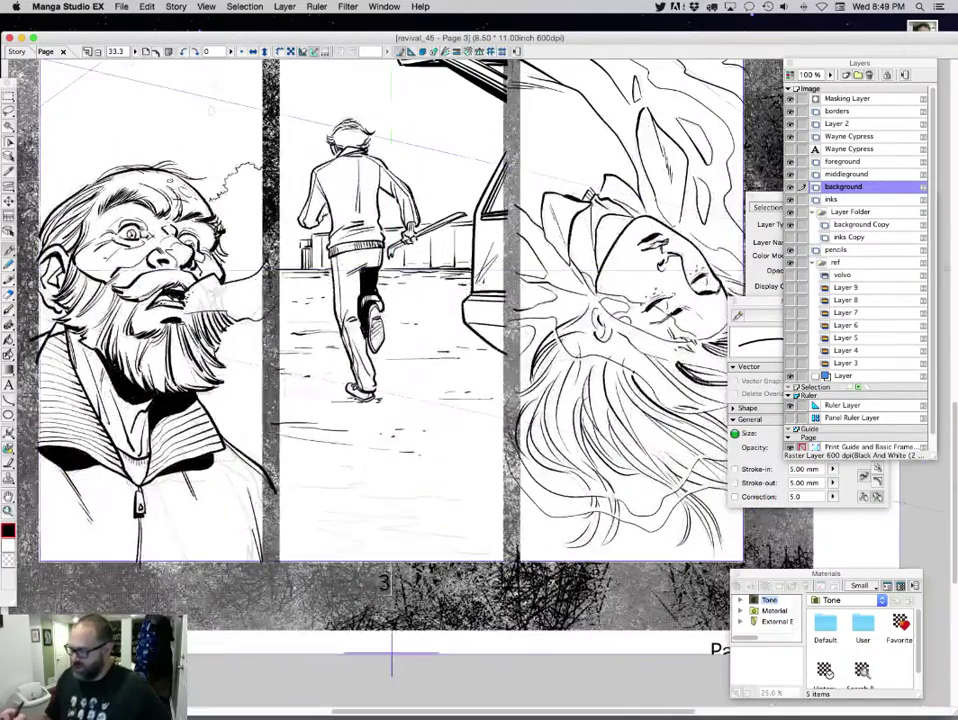
drag(320, 354, 377, 357)
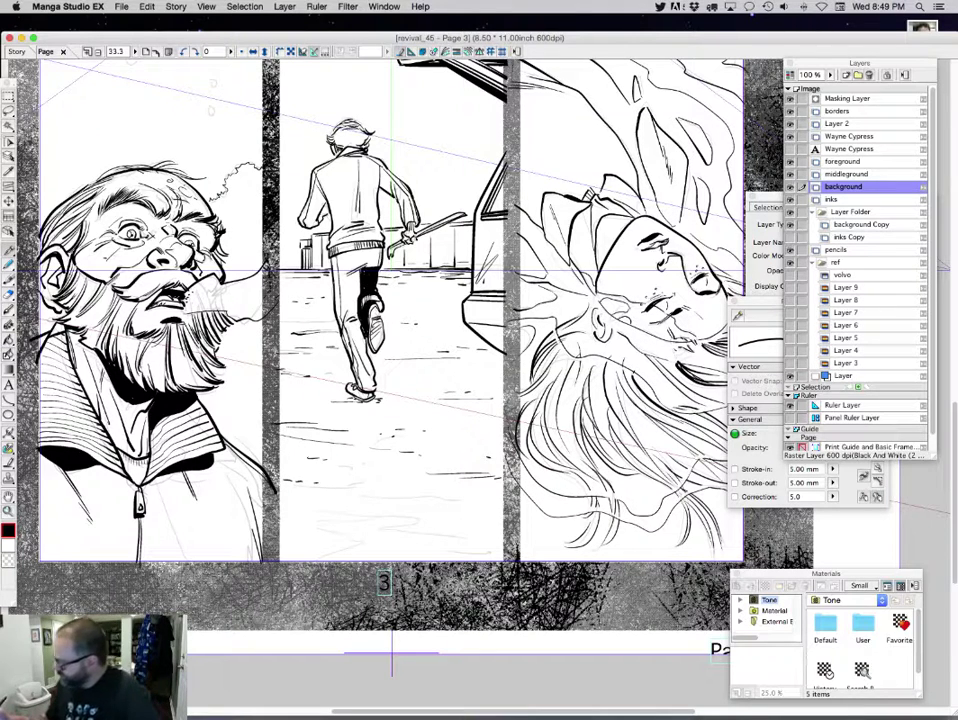
Set the G pen size to 0.50 mm and turn on stroke correction at 5.0
click(760, 433)
click(832, 434)
click(844, 407)
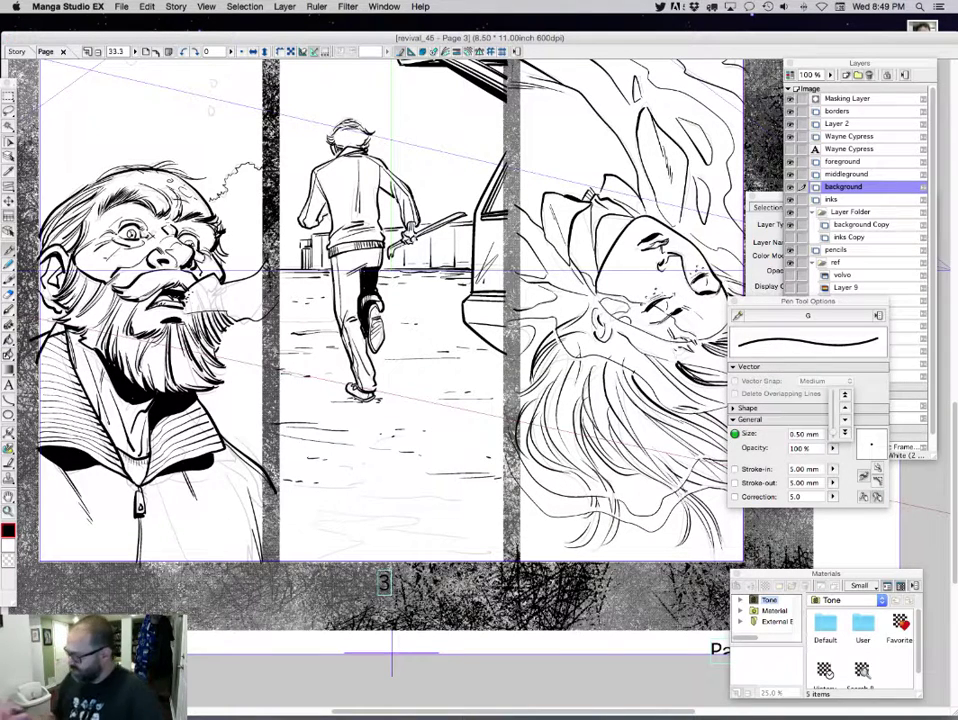
click(735, 497)
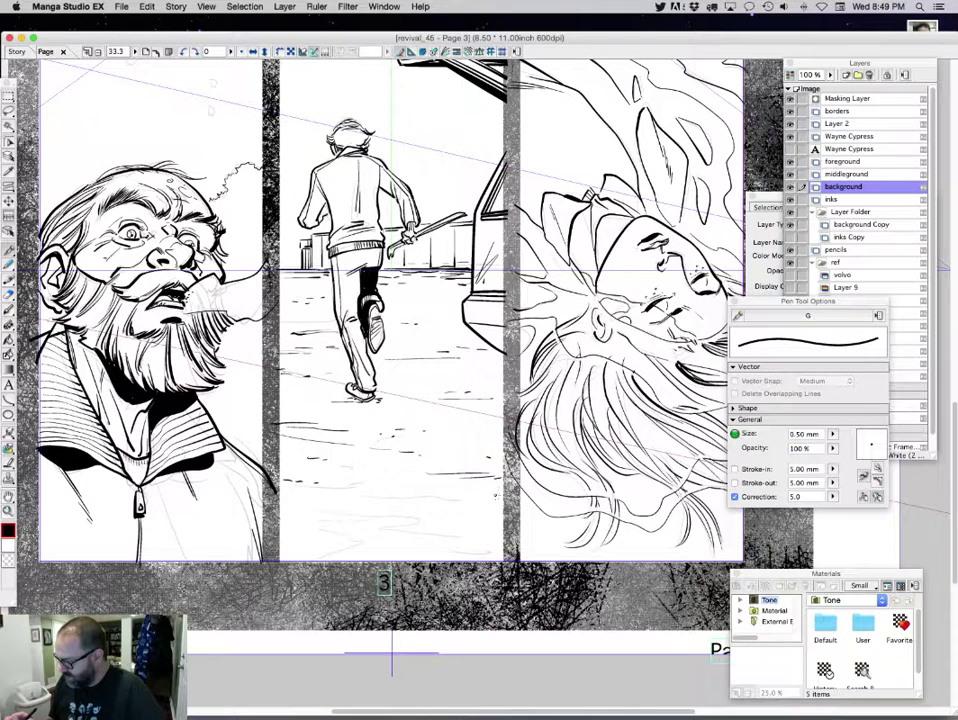
Try to ink the wavy puddle outline across the foreground of the runner's panel
mouse_move(490, 494)
mouse_down()
mouse_move(373, 498)
mouse_move(325, 510)
mouse_move(307, 530)
mouse_move(323, 540)
mouse_move(295, 560)
mouse_move(460, 533)
mouse_move(490, 496)
mouse_up()
drag(364, 373, 377, 367)
drag(370, 374, 384, 370)
mouse_move(278, 507)
mouse_down()
mouse_move(295, 511)
mouse_move(276, 527)
mouse_up()
drag(468, 536, 481, 537)
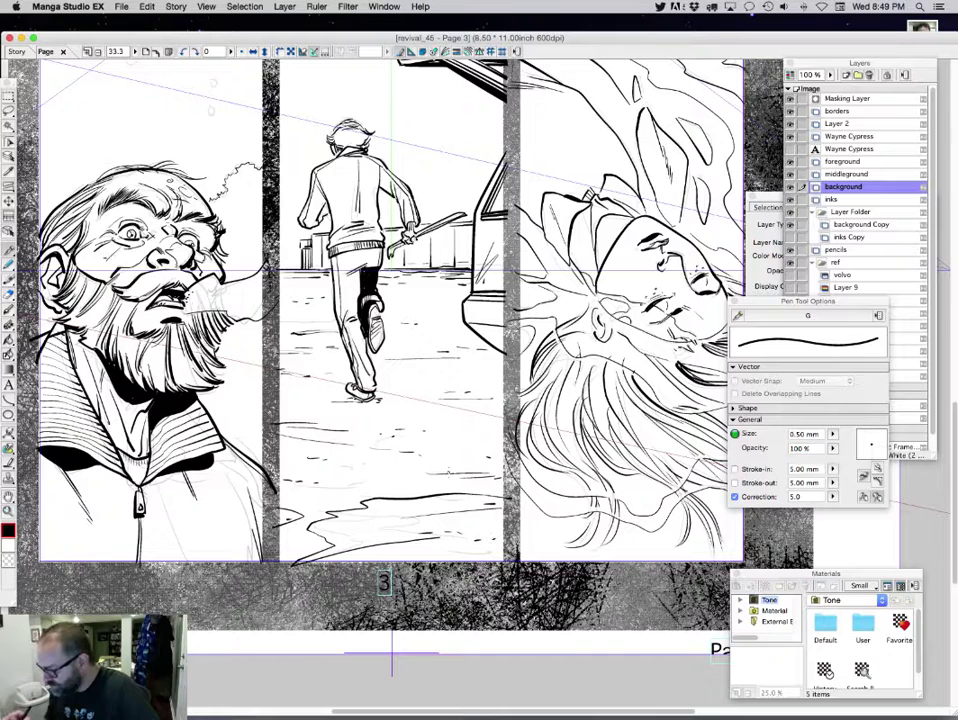
mouse_move(288, 516)
mouse_down()
mouse_move(327, 528)
mouse_move(309, 544)
mouse_move(336, 511)
mouse_move(424, 530)
mouse_up()
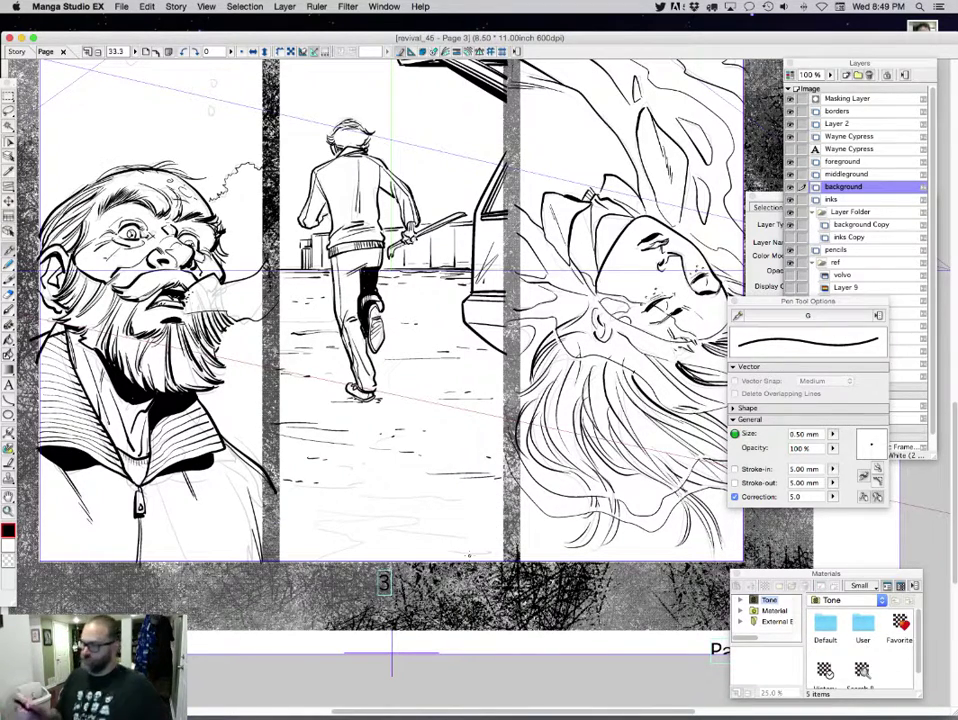
Ink the wavy puddle outlines in the foreground of the runner's panel and a black streaked shadow on the ground beneath the vehicle
mouse_move(280, 501)
mouse_down()
mouse_move(300, 508)
mouse_move(272, 513)
mouse_up()
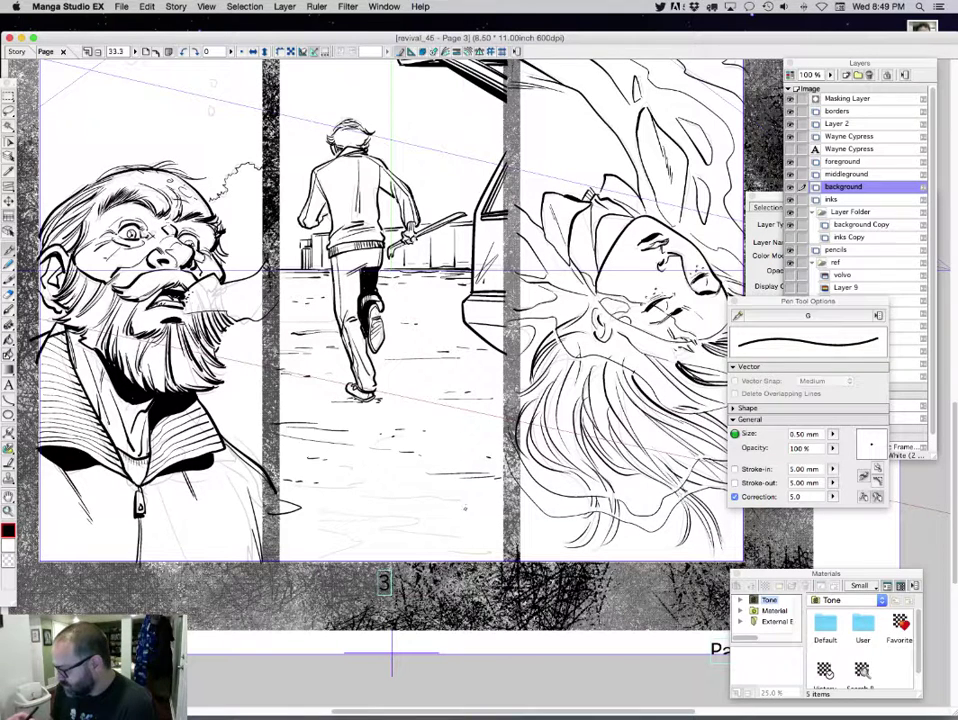
mouse_move(502, 495)
mouse_down()
mouse_move(376, 502)
mouse_move(326, 520)
mouse_move(349, 534)
mouse_move(294, 562)
mouse_up()
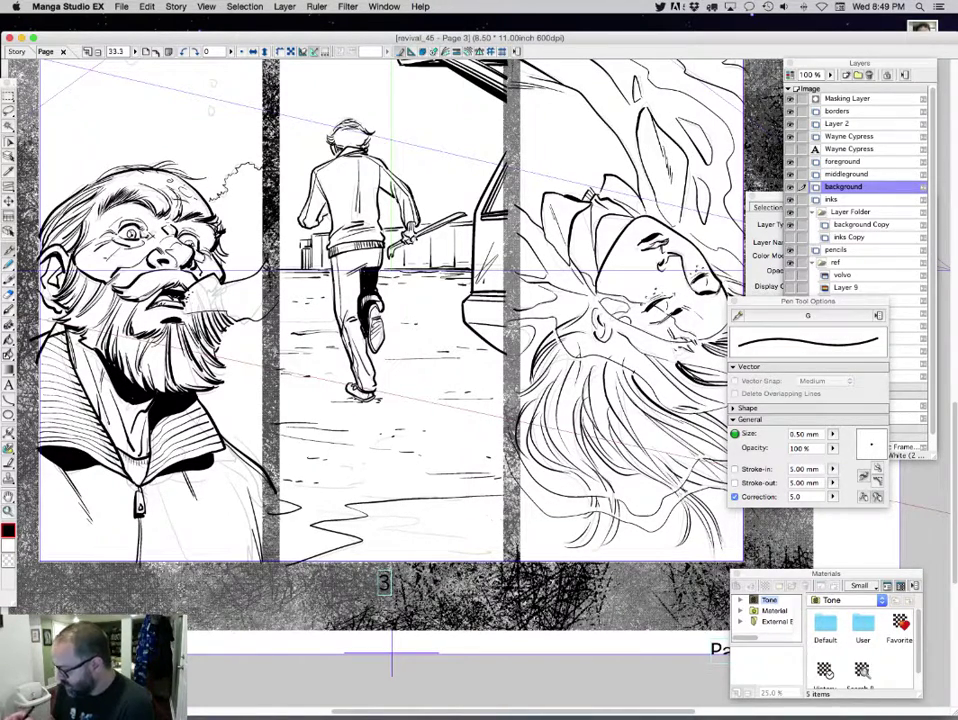
mouse_move(376, 390)
mouse_down()
mouse_move(362, 397)
mouse_move(382, 402)
mouse_up()
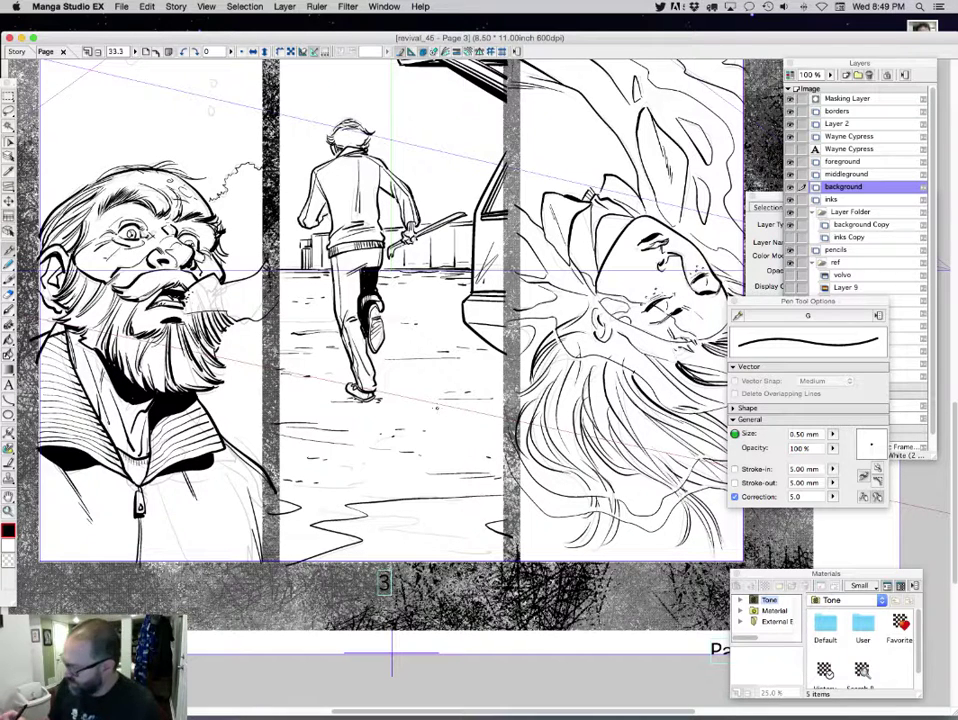
mouse_move(455, 408)
mouse_down()
mouse_move(508, 420)
mouse_move(508, 432)
mouse_up()
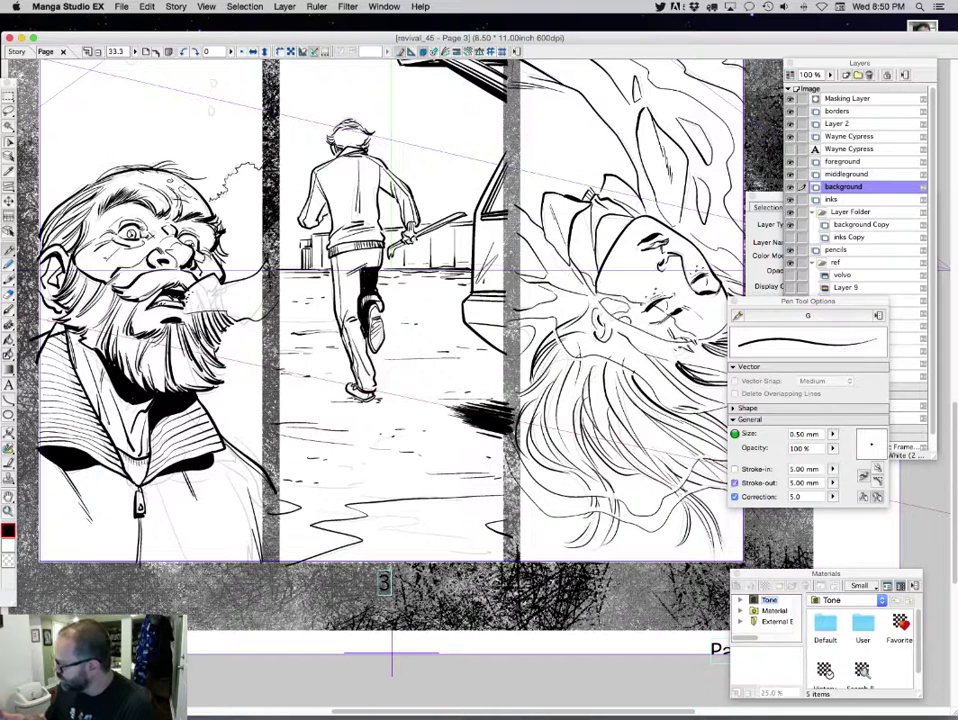
Ink groups of tapered vertical reflection strokes inside the puddles, with 5.00 mm stroke-in and stroke-out
mouse_move(393, 503)
mouse_down()
mouse_move(395, 549)
mouse_move(398, 521)
mouse_move(400, 539)
mouse_move(451, 536)
mouse_up()
mouse_move(457, 501)
mouse_down()
mouse_move(465, 552)
mouse_move(470, 530)
mouse_move(494, 519)
mouse_up()
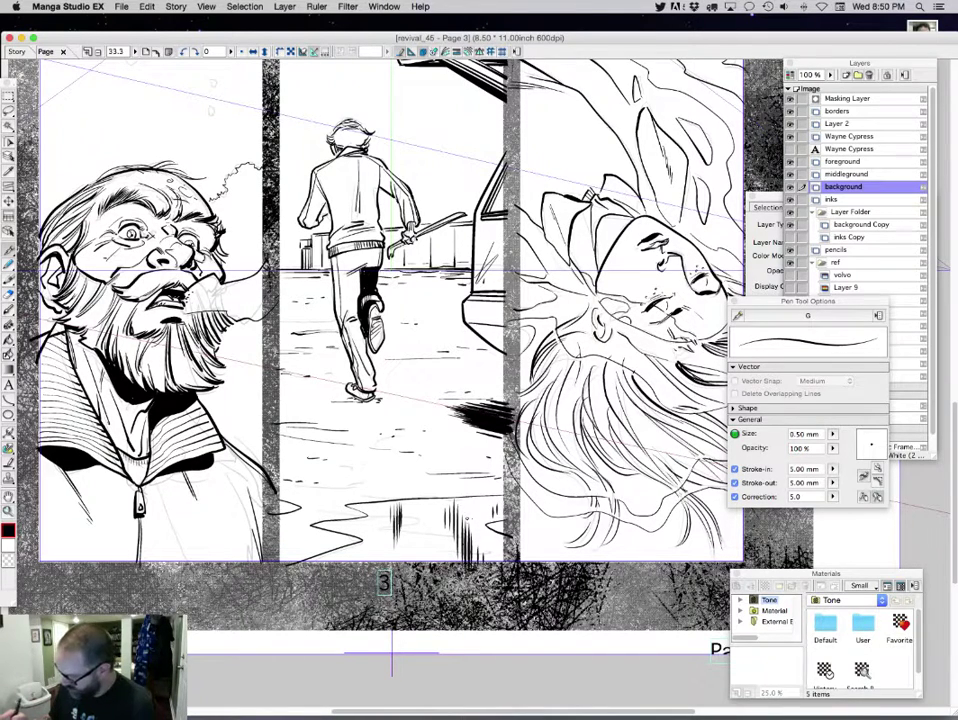
drag(333, 519, 336, 527)
drag(339, 519, 343, 526)
drag(348, 519, 344, 529)
drag(349, 519, 352, 532)
drag(367, 534, 369, 551)
mouse_move(372, 536)
mouse_down()
mouse_move(372, 558)
mouse_move(362, 559)
mouse_up()
drag(357, 543, 357, 559)
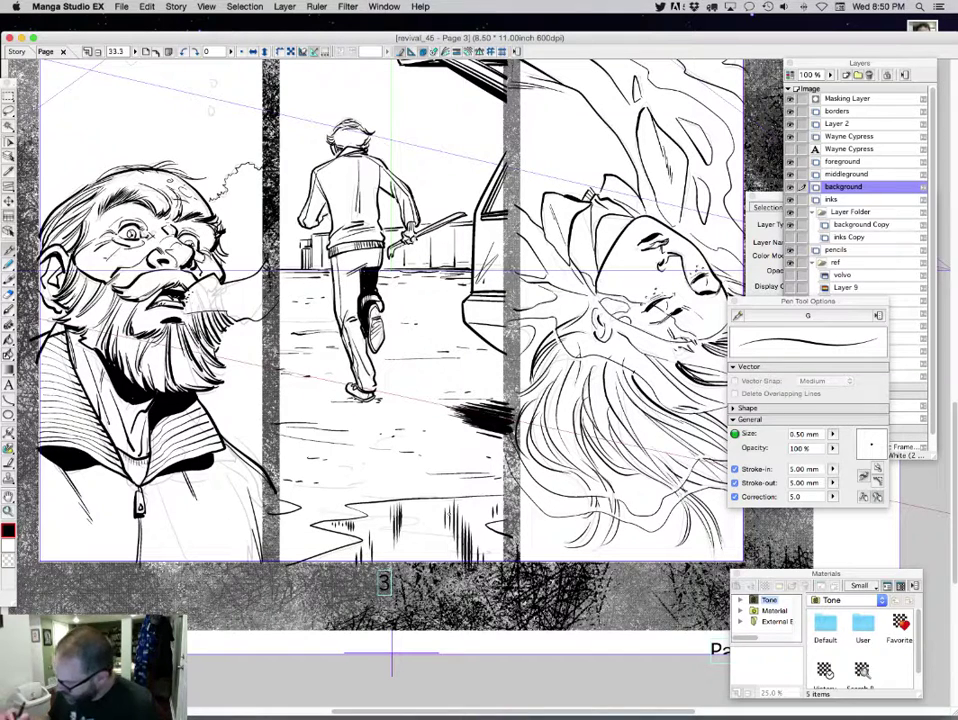
drag(430, 525, 429, 530)
drag(426, 535, 426, 538)
drag(428, 540, 428, 545)
drag(213, 374, 212, 387)
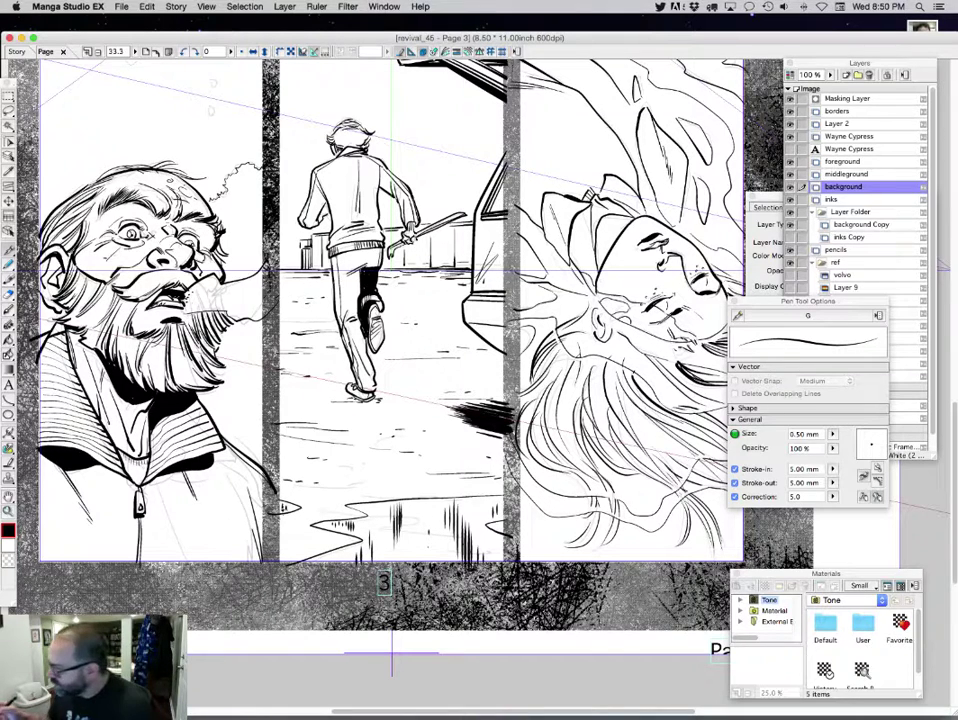
Turn off correction, stroke-out and stroke-in for the pen
click(734, 496)
click(734, 483)
click(734, 469)
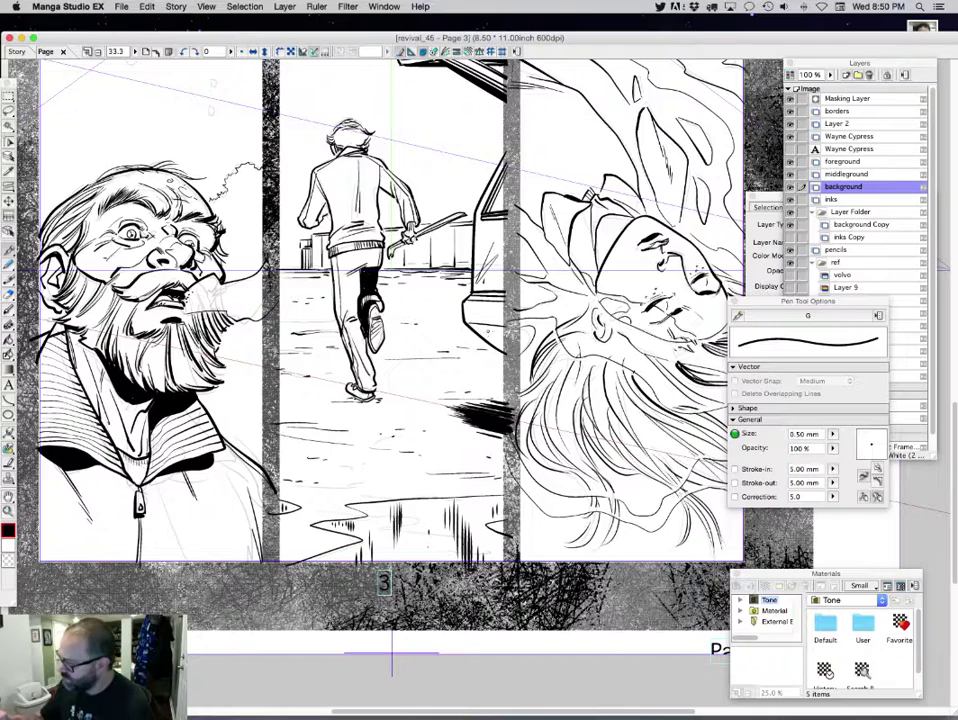
drag(364, 249, 371, 227)
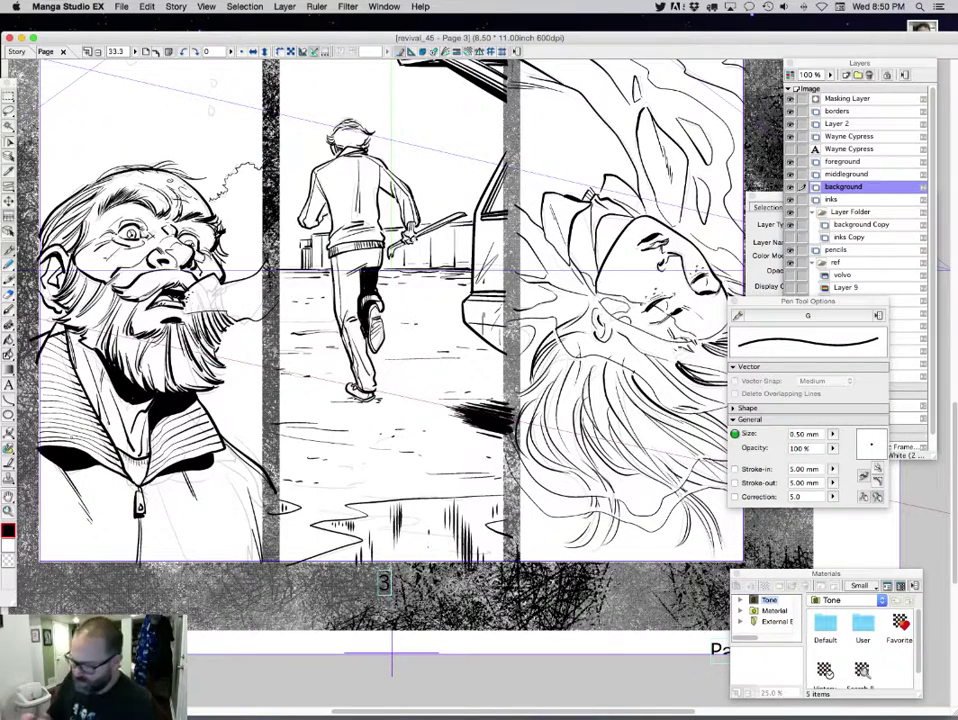
Carve thin horizontal streaks out of the vehicle's ground shadow with the transparent colour and a 0.40 mm pen
key(c)
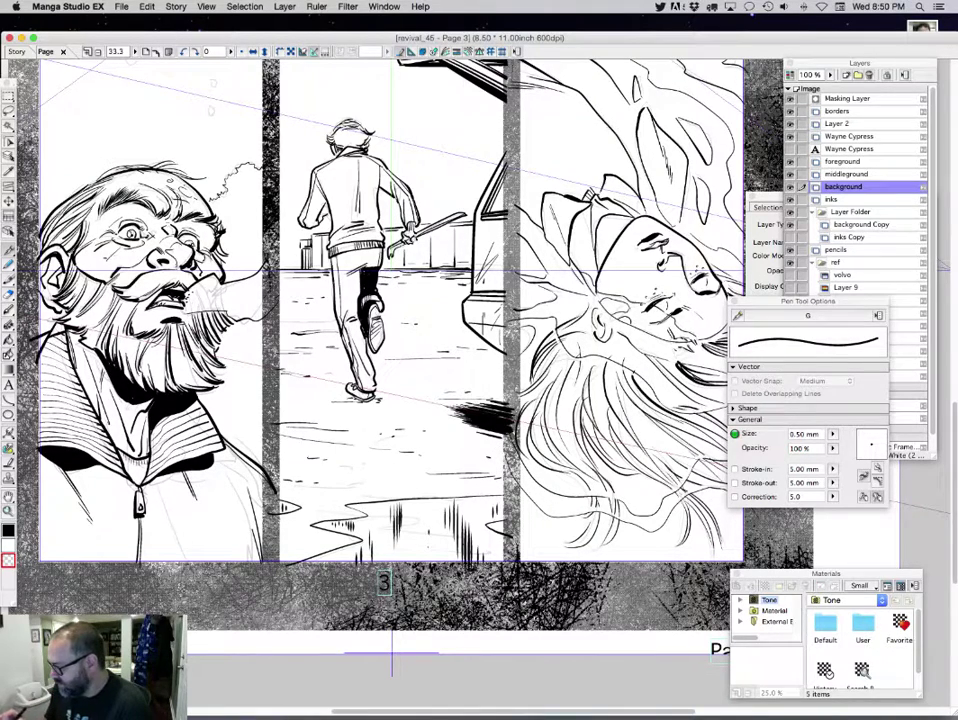
mouse_move(372, 301)
mouse_down()
mouse_move(343, 309)
mouse_move(355, 321)
mouse_up()
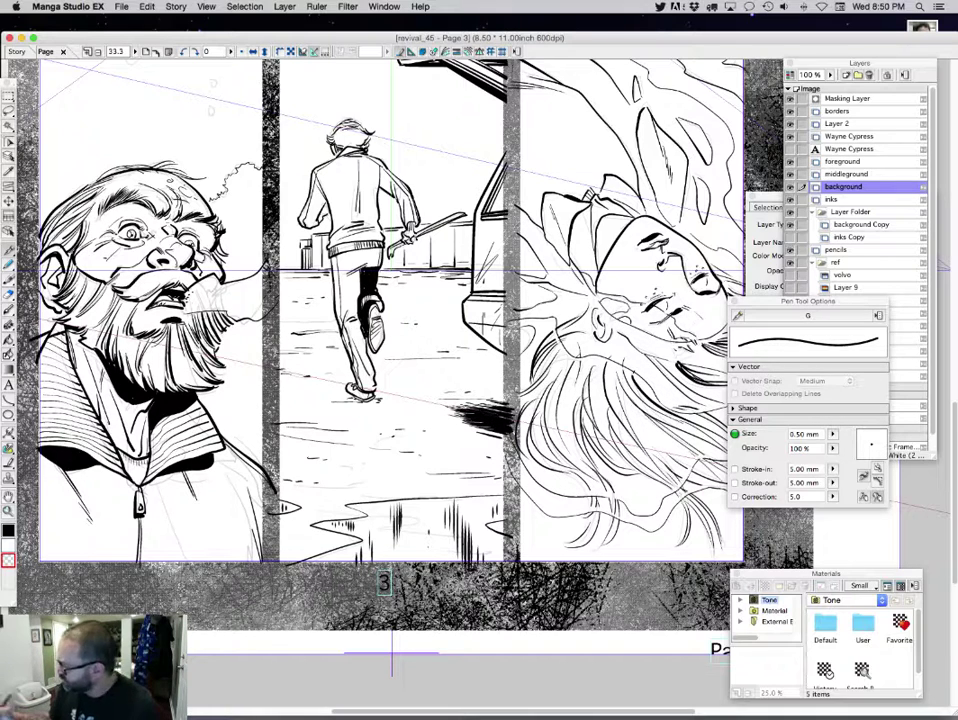
click(832, 434)
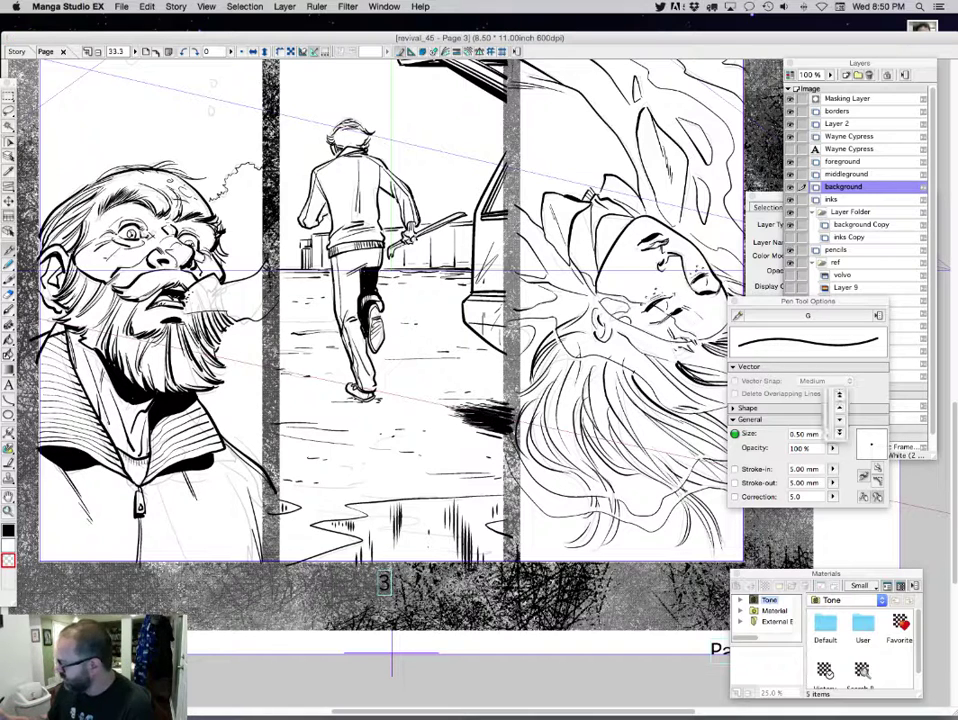
click(839, 420)
drag(469, 409, 456, 412)
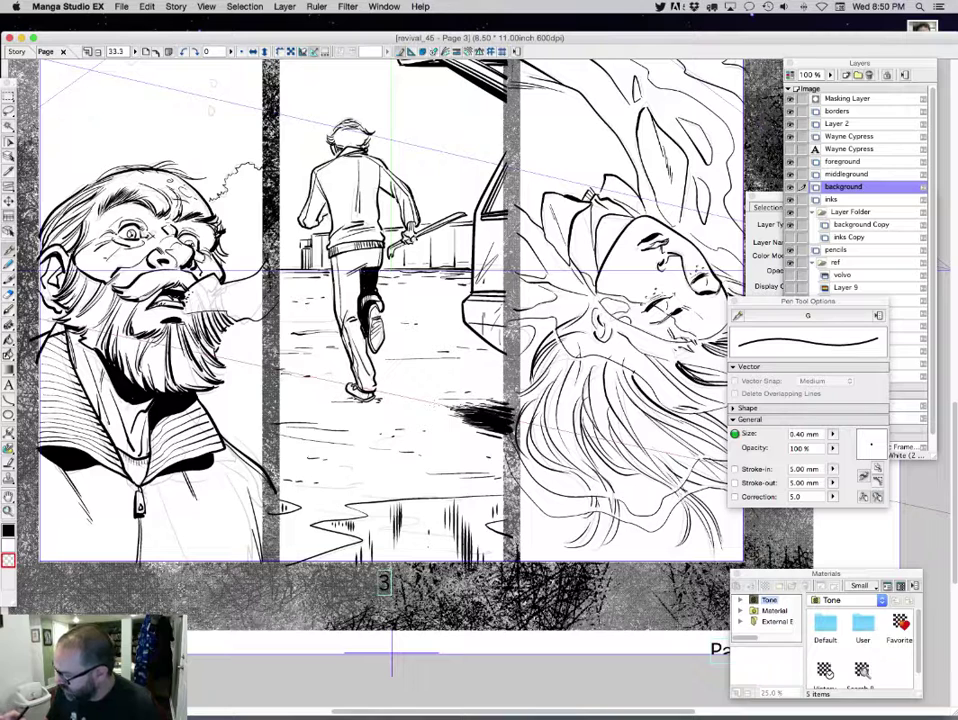
drag(378, 304, 342, 306)
mouse_move(376, 308)
mouse_down()
mouse_move(345, 310)
mouse_move(353, 322)
mouse_up()
drag(383, 324, 354, 319)
drag(376, 315, 352, 315)
mouse_move(382, 309)
mouse_down()
mouse_move(335, 309)
mouse_move(359, 305)
mouse_up()
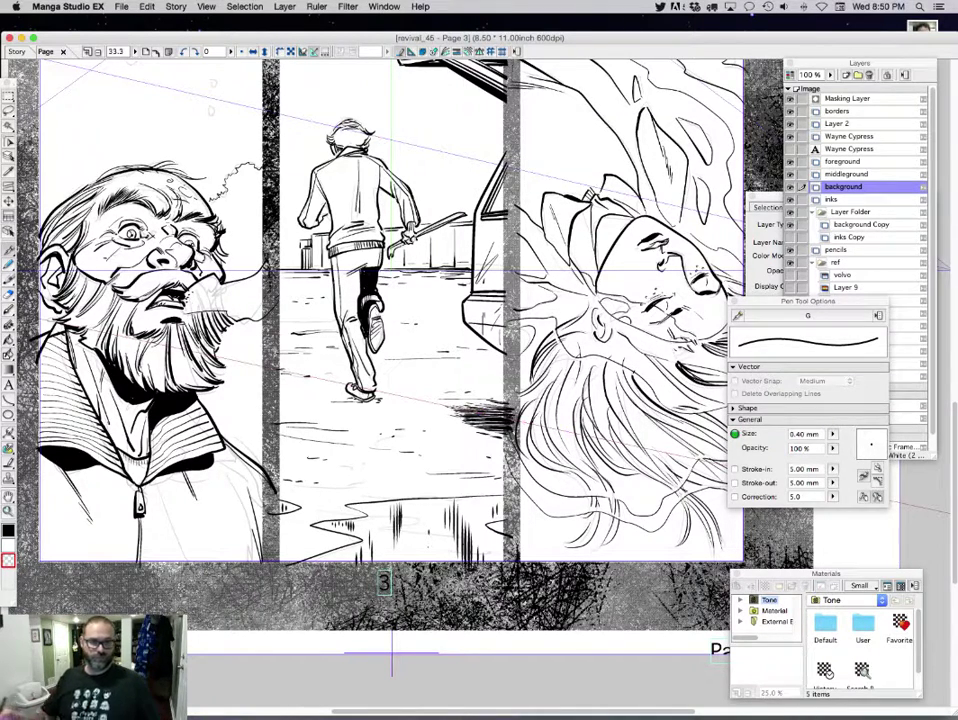
On the pencils layer, sketch long parallel diagonal guide lines from the vehicle's raised hatch down across the runner's back
scroll(391, 660, up, 10)
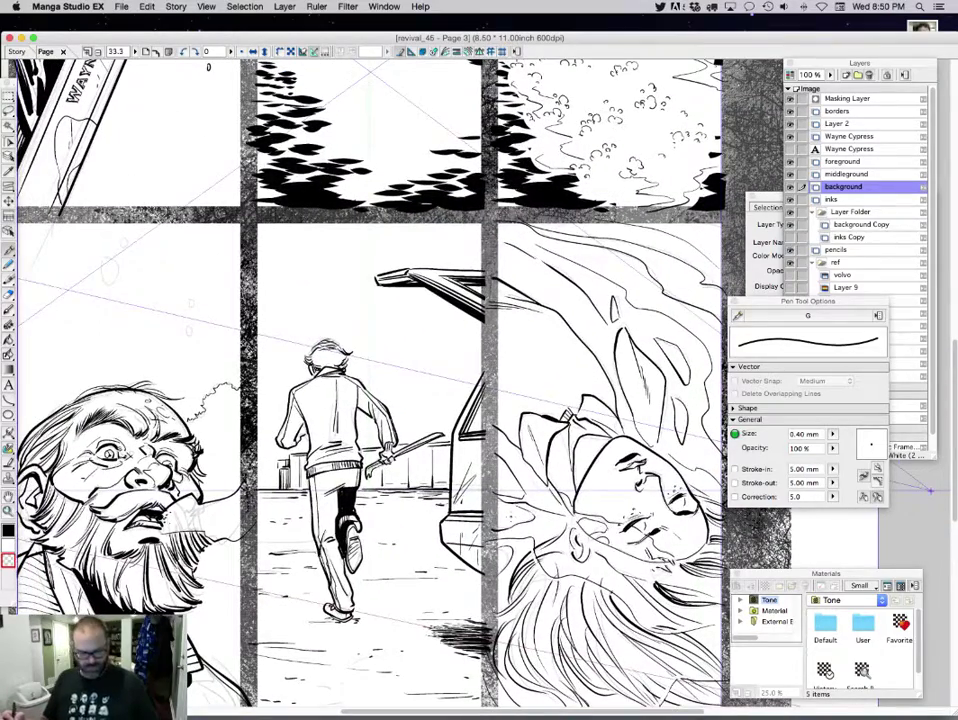
click(837, 249)
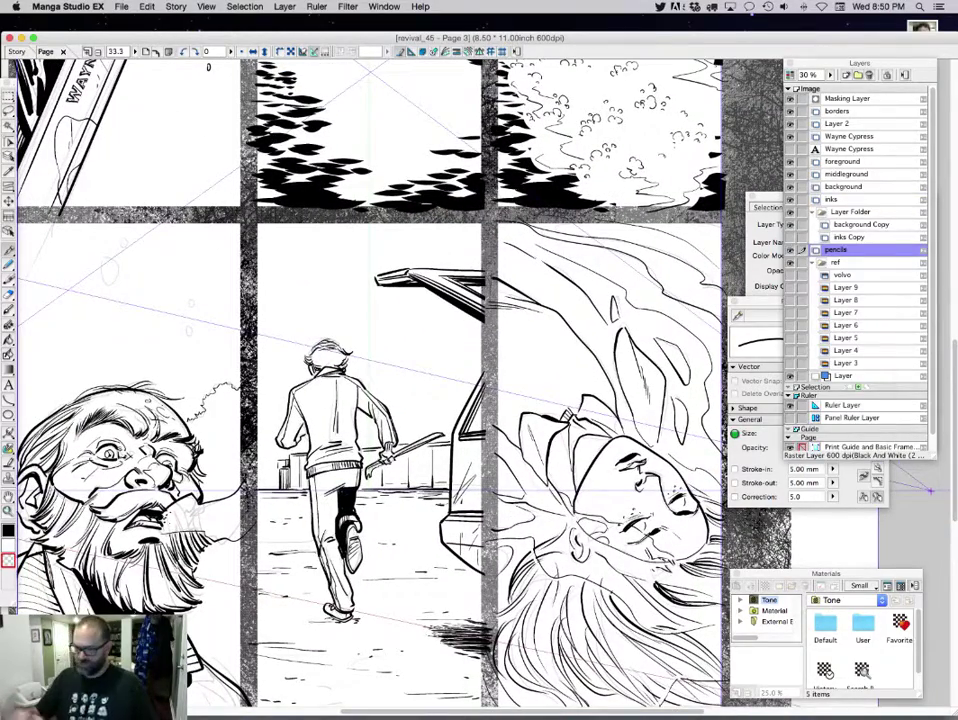
key(c)
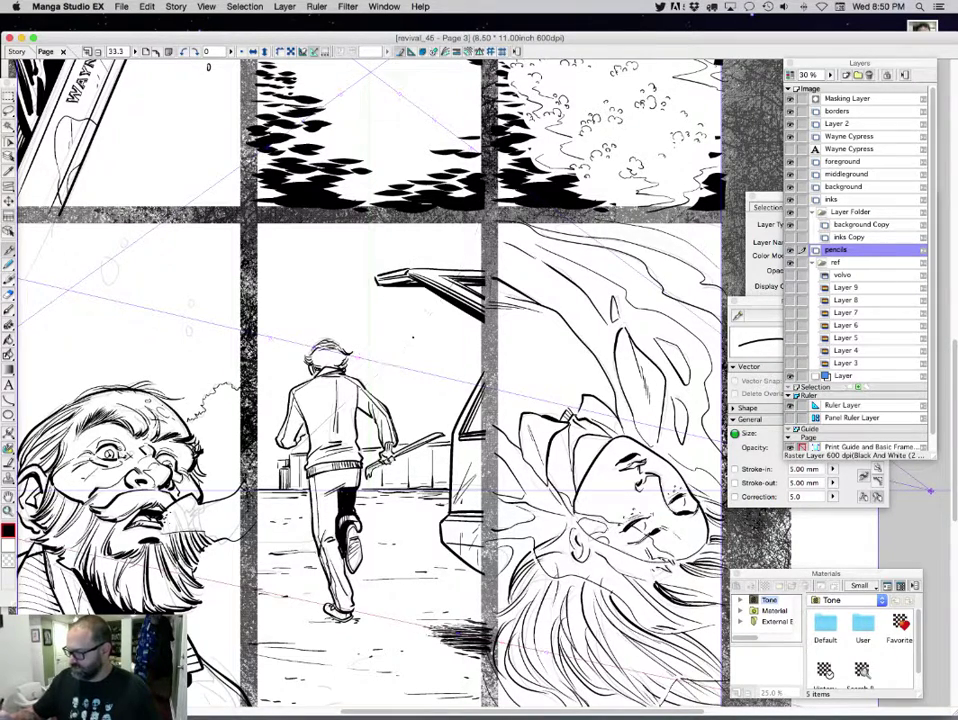
drag(300, 444, 461, 317)
drag(298, 450, 472, 319)
drag(389, 384, 468, 319)
drag(311, 436, 400, 371)
On the inks layer, ink the two long diagonal lines from hatch to runner with the 0.30 mm Curve tool, stroke-in and stroke-out off
key(u)
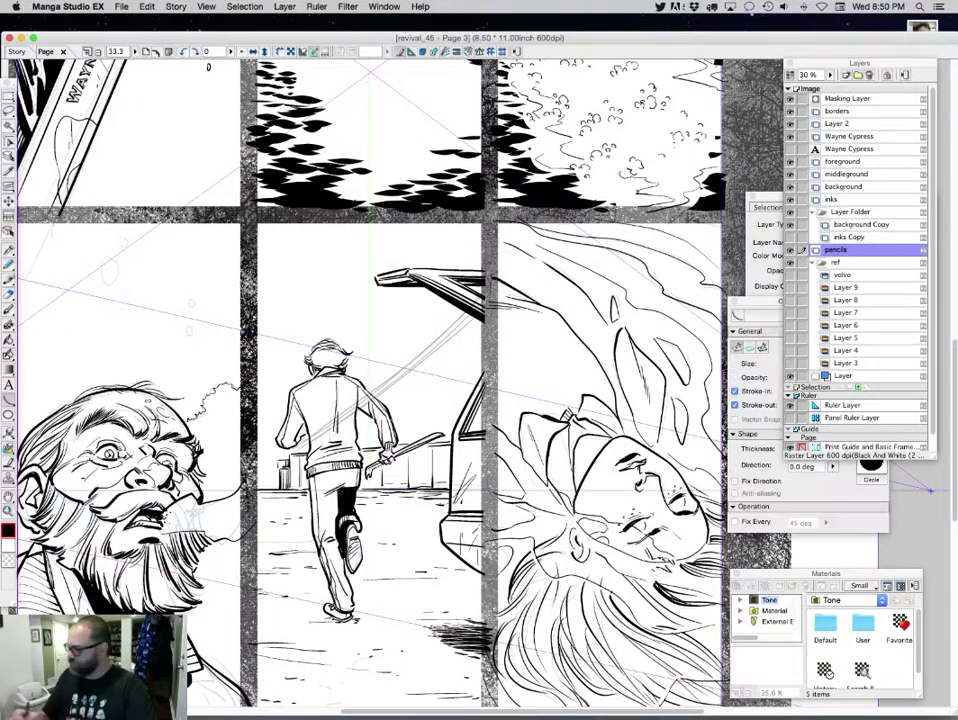
click(790, 199)
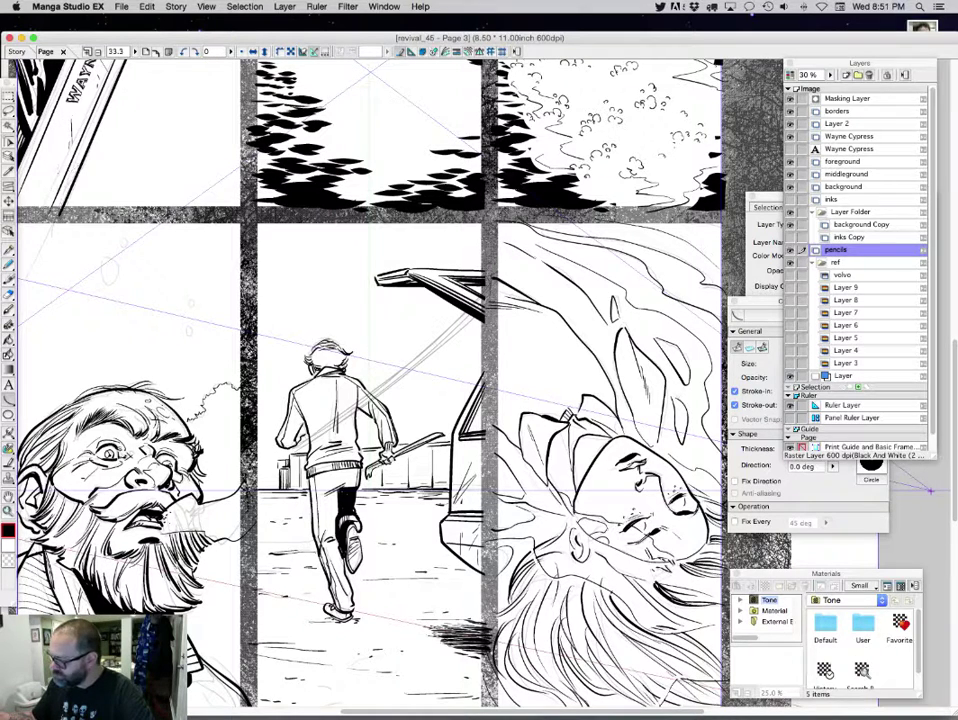
click(790, 199)
click(860, 199)
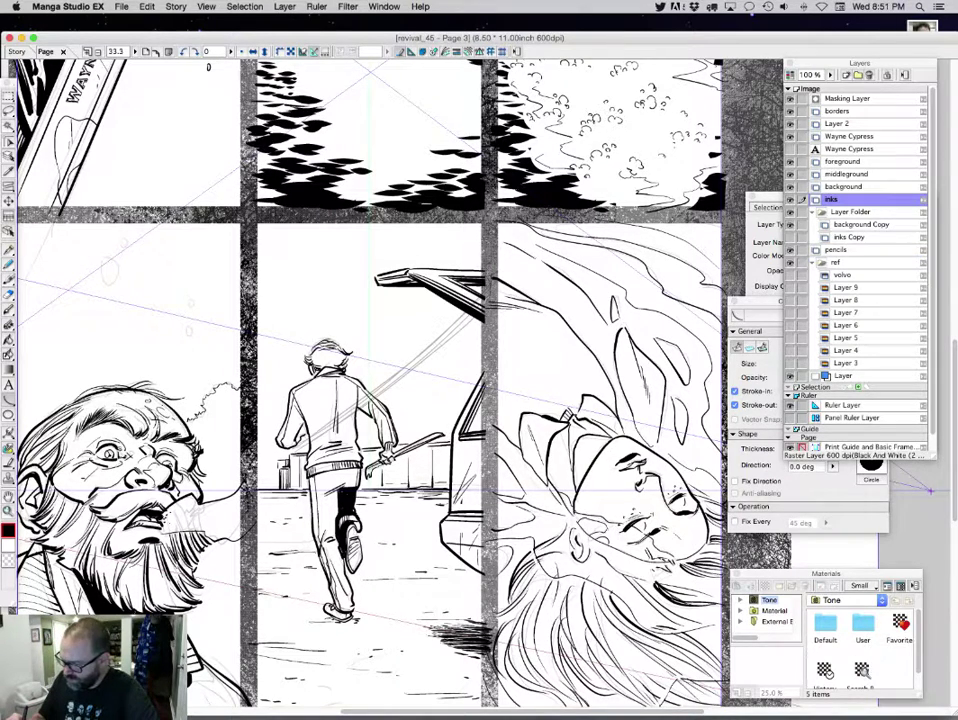
drag(291, 448, 478, 289)
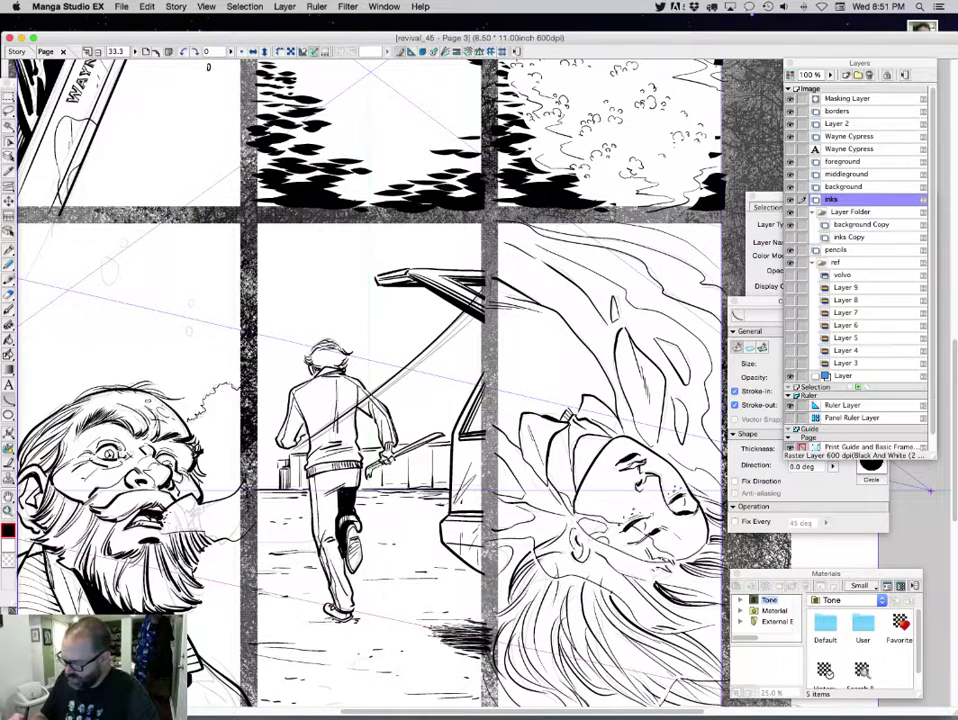
key(super+z)
click(735, 405)
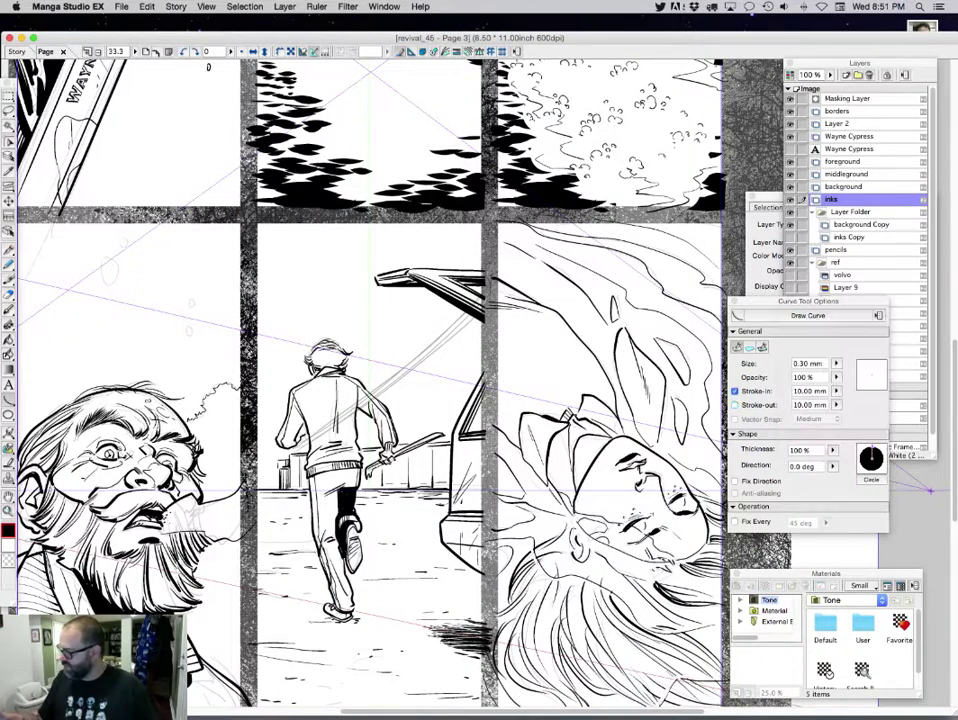
click(735, 391)
mouse_move(291, 448)
mouse_down()
mouse_move(418, 357)
mouse_move(483, 291)
mouse_up()
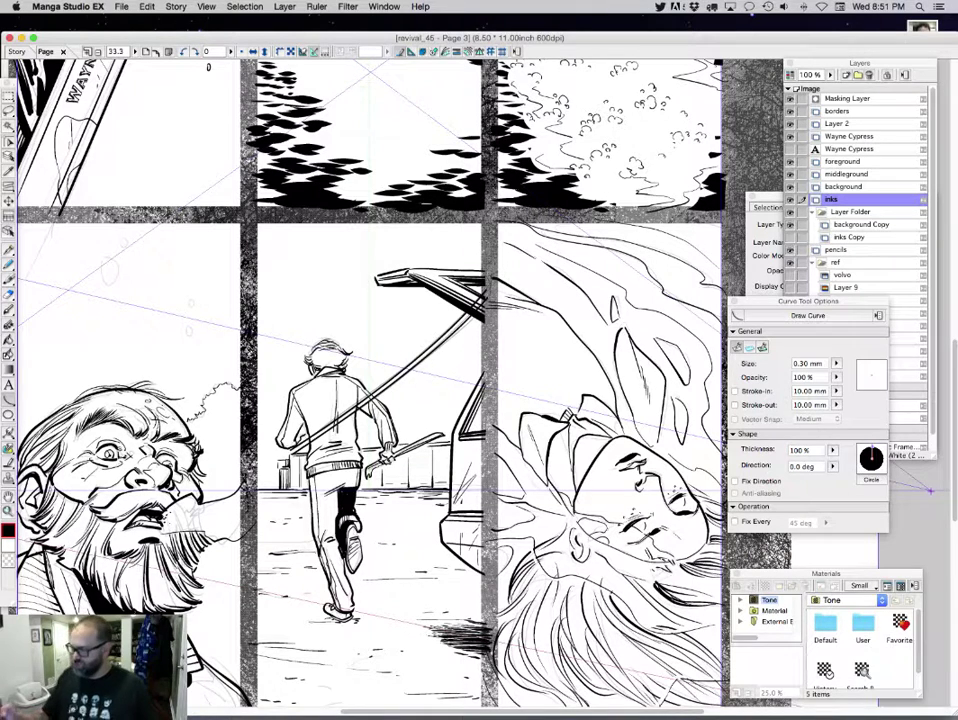
Ink the evenly spaced vertical fence bars beneath the diagonal lines between runner and vehicle with the 0.40 mm G pen
key(p)
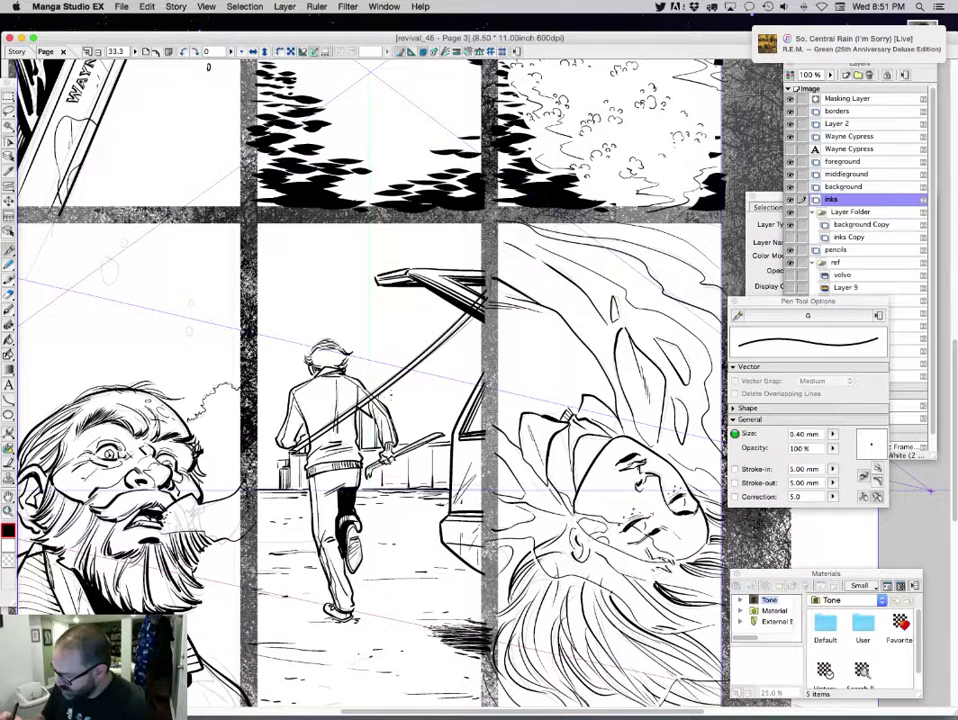
mouse_move(393, 376)
mouse_down()
mouse_move(395, 420)
mouse_move(410, 435)
mouse_up()
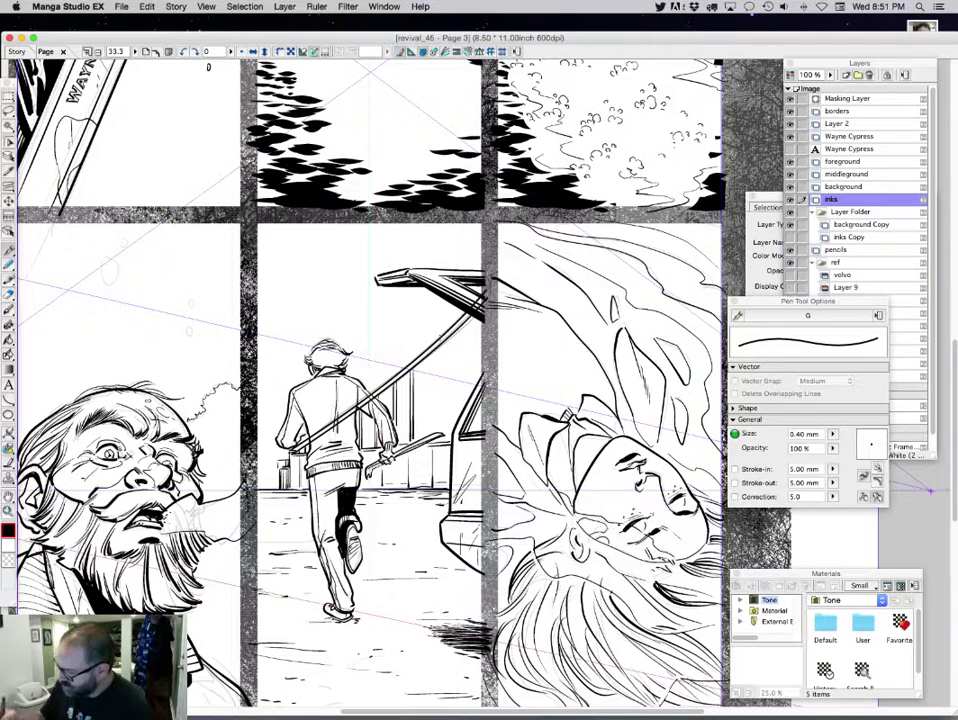
drag(320, 266, 320, 323)
drag(320, 266, 321, 324)
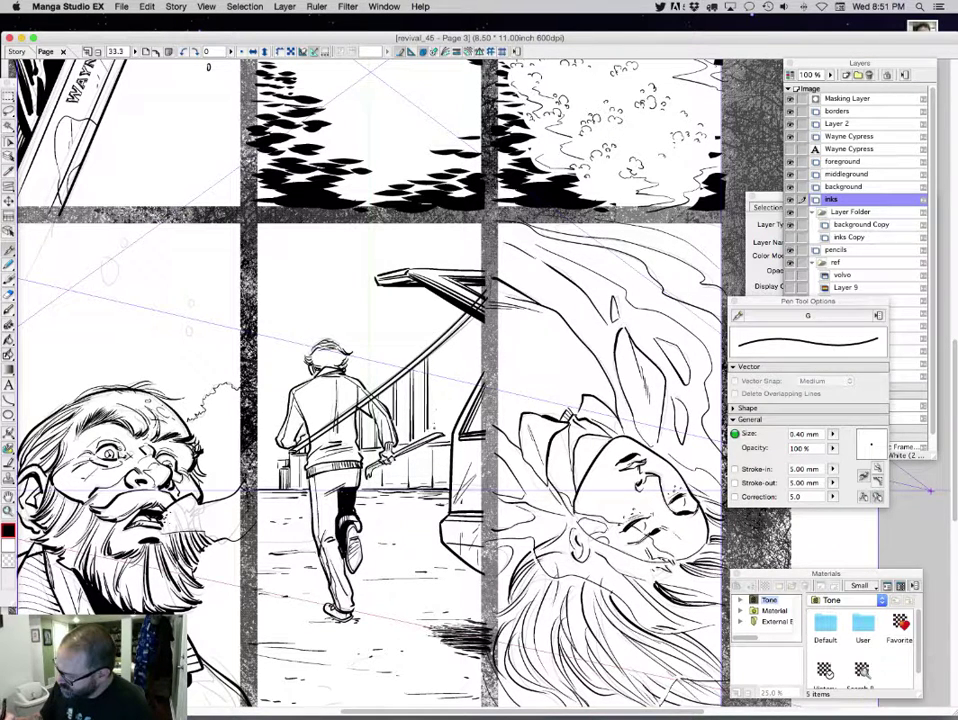
drag(333, 256, 335, 323)
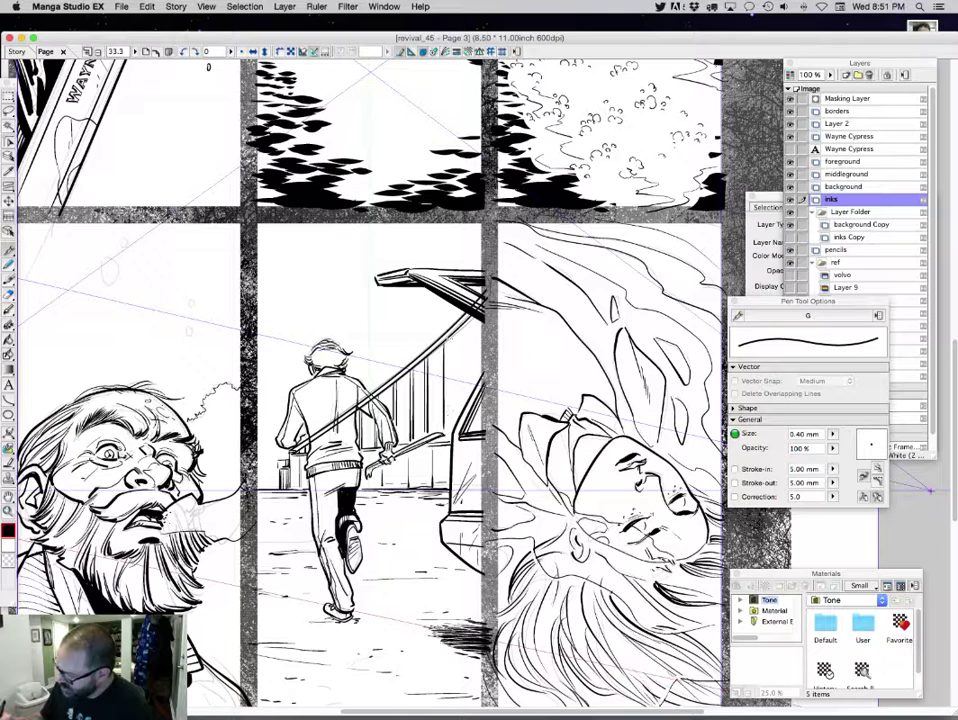
drag(337, 252, 336, 322)
drag(343, 244, 348, 307)
drag(355, 237, 357, 289)
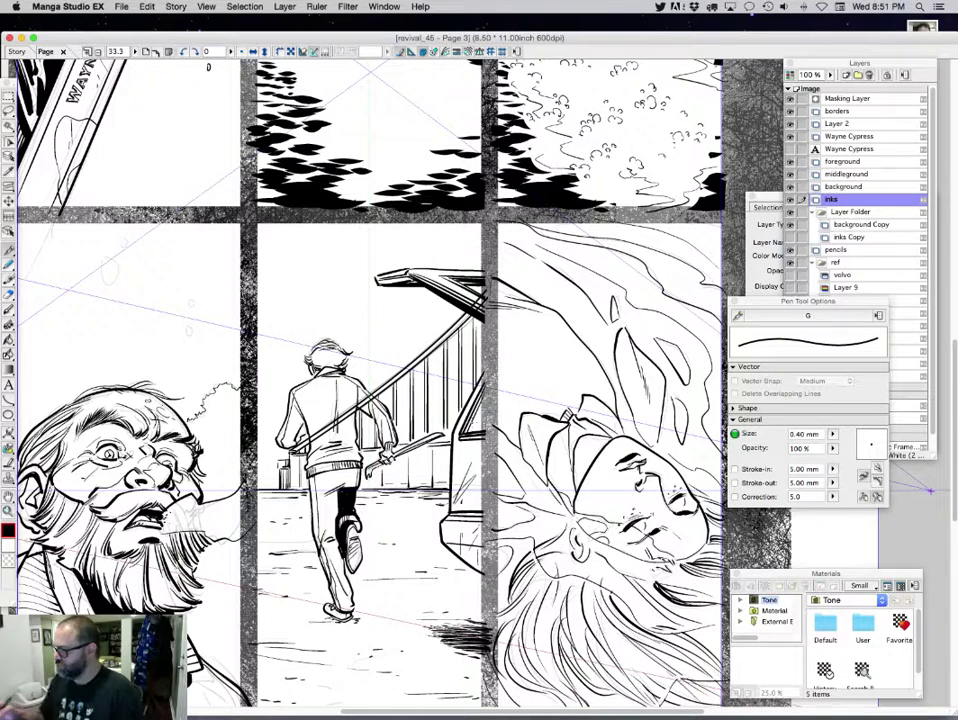
Erase the diagonal lines crossing the runner's back using the transparent colour and a 2.00 mm pen, and save the page
click(8, 560)
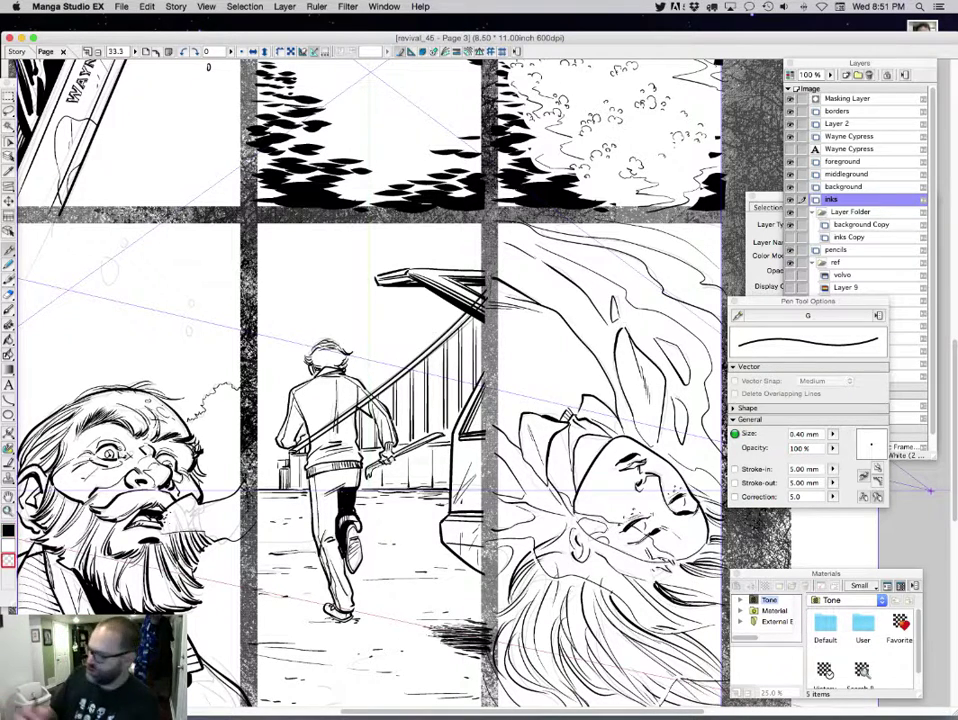
click(832, 434)
click(842, 395)
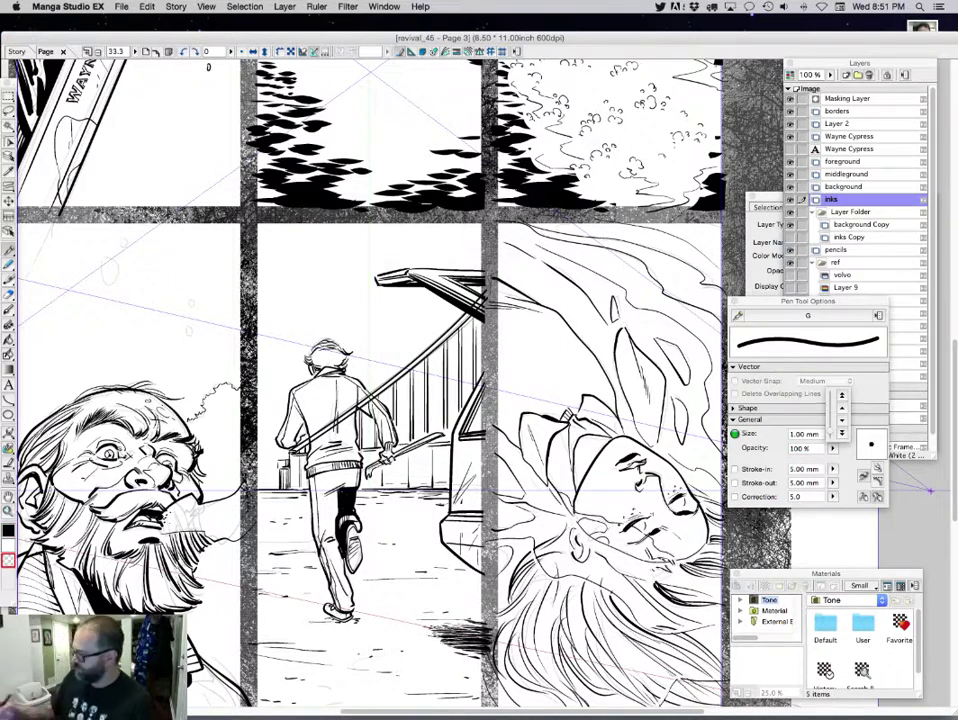
click(842, 395)
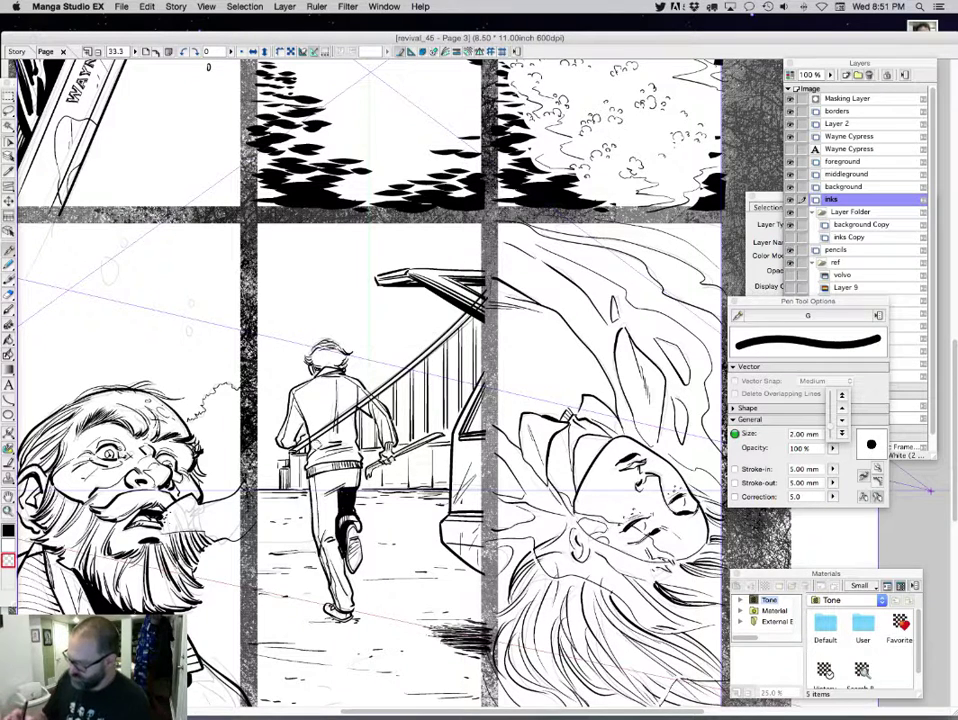
mouse_move(312, 440)
mouse_down()
mouse_move(354, 398)
mouse_move(380, 402)
mouse_up()
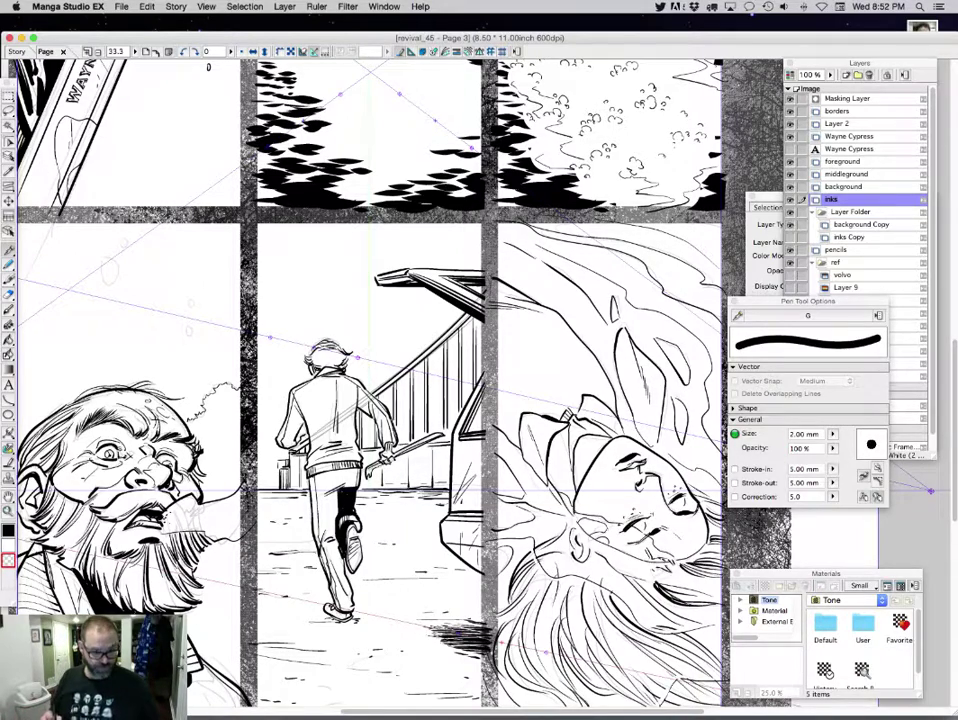
key(super+s)
Ink a streaky black ground shadow beneath the runner's foot with a 1.00 mm pen, turning on stroke-in and stroke-out
drag(420, 530, 443, 437)
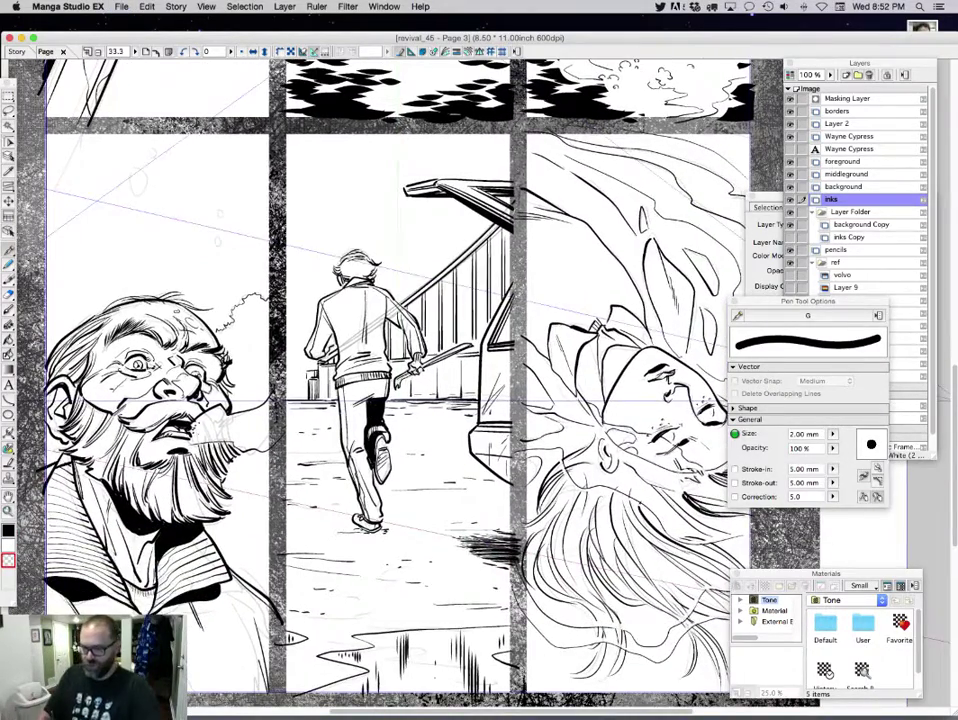
key(c)
click(832, 434)
click(843, 439)
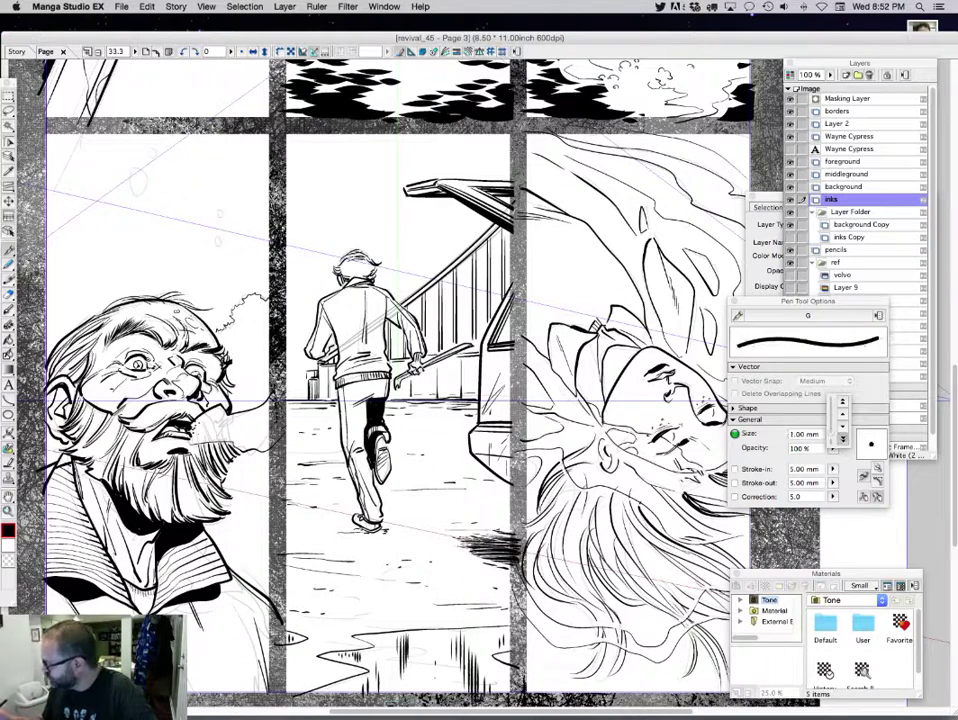
mouse_move(384, 527)
mouse_down()
mouse_move(401, 527)
mouse_move(362, 531)
mouse_move(422, 533)
mouse_move(318, 525)
mouse_move(332, 529)
mouse_up()
click(734, 469)
click(734, 483)
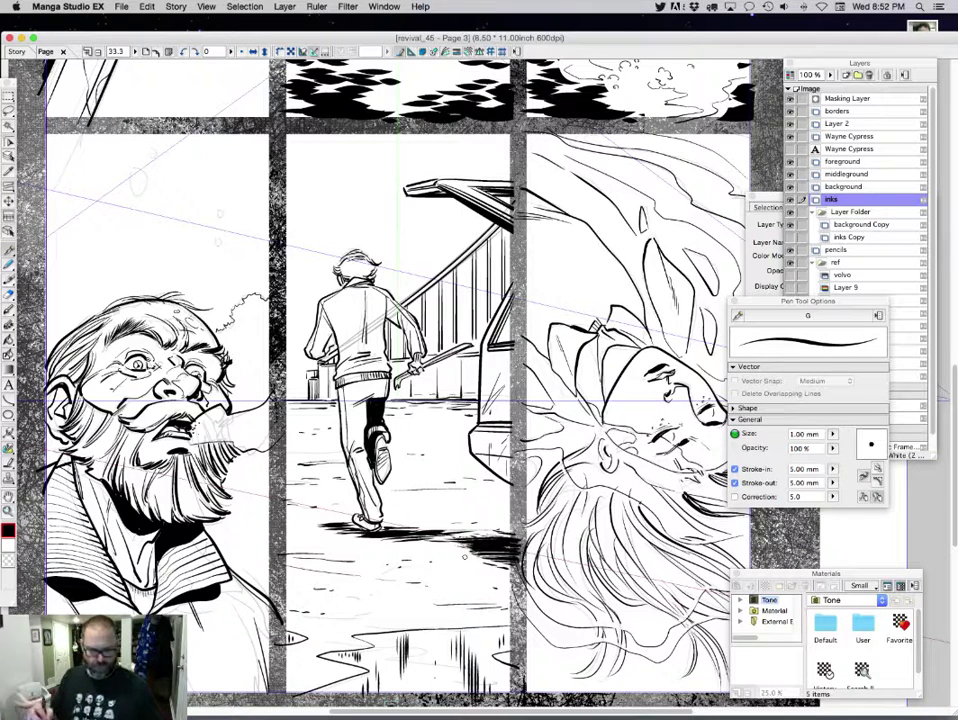
Ink the bare bush behind the runner at the panel's left edge with a 0.30 mm pen, stroke-in and stroke-out off
click(832, 434)
click(845, 426)
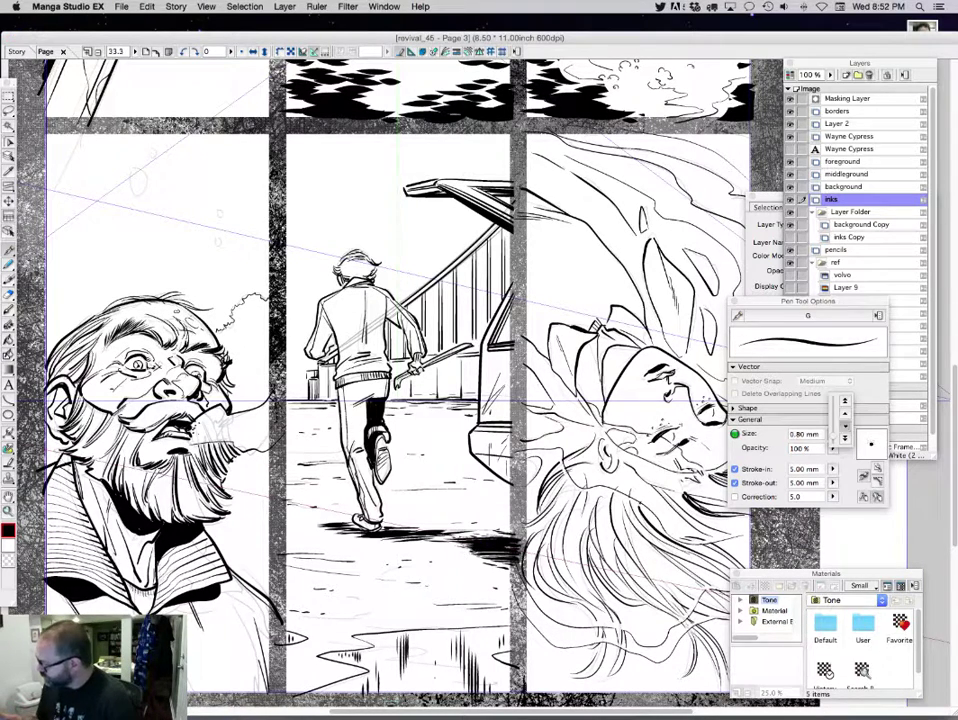
click(845, 426)
click(845, 426)
click(845, 426)
click(845, 426)
click(845, 426)
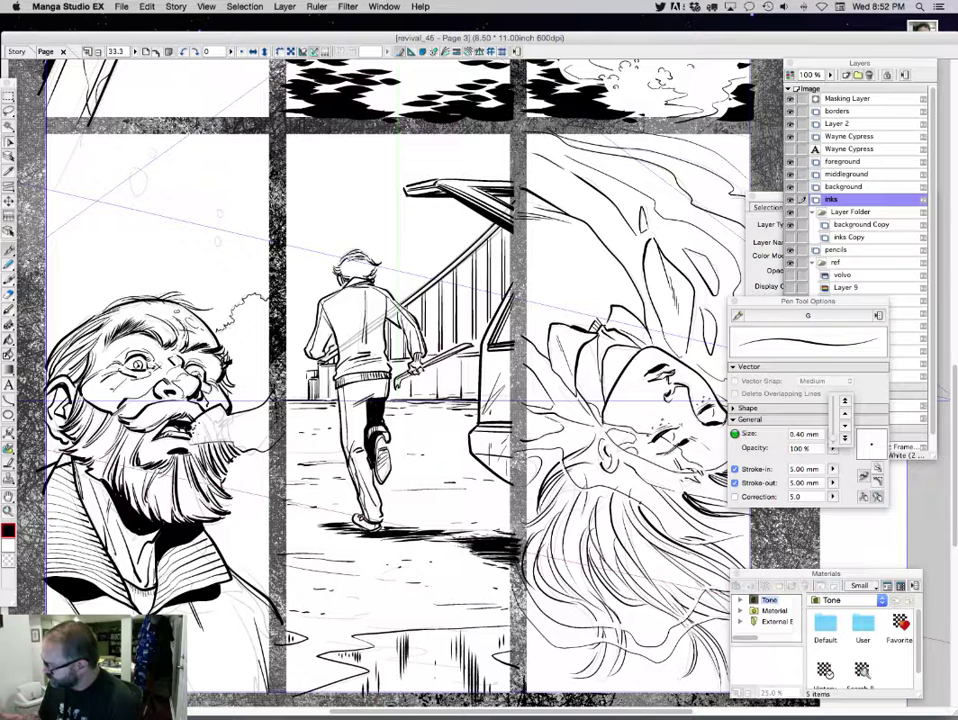
click(845, 426)
click(735, 483)
click(735, 469)
mouse_move(289, 239)
mouse_down()
mouse_move(309, 275)
mouse_move(333, 283)
mouse_up()
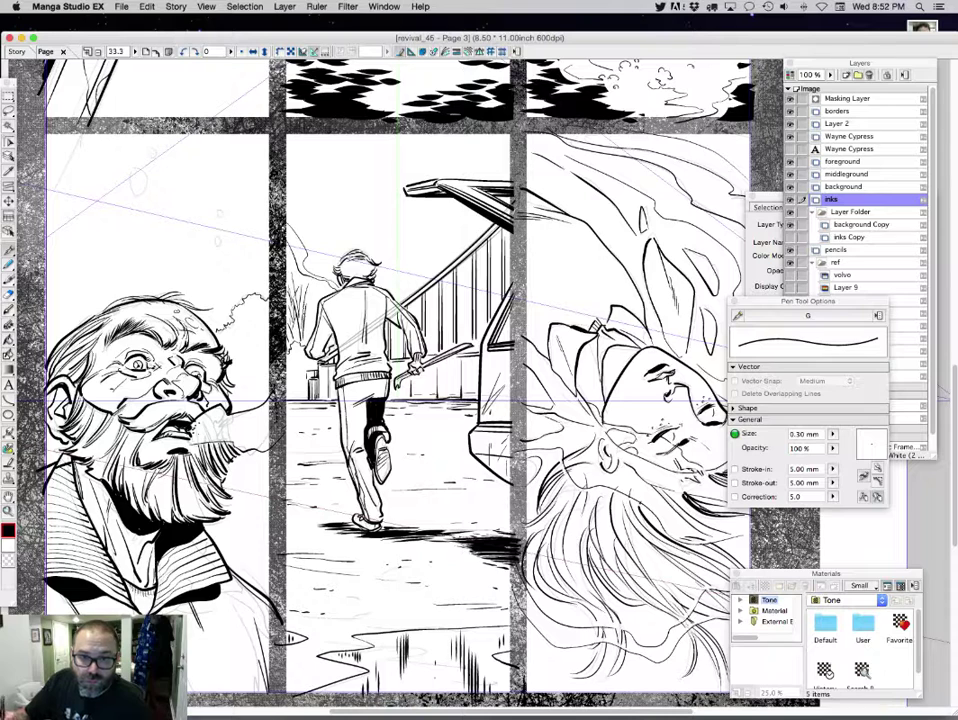
mouse_move(222, 246)
mouse_down()
mouse_move(217, 225)
mouse_move(231, 239)
mouse_move(231, 224)
mouse_up()
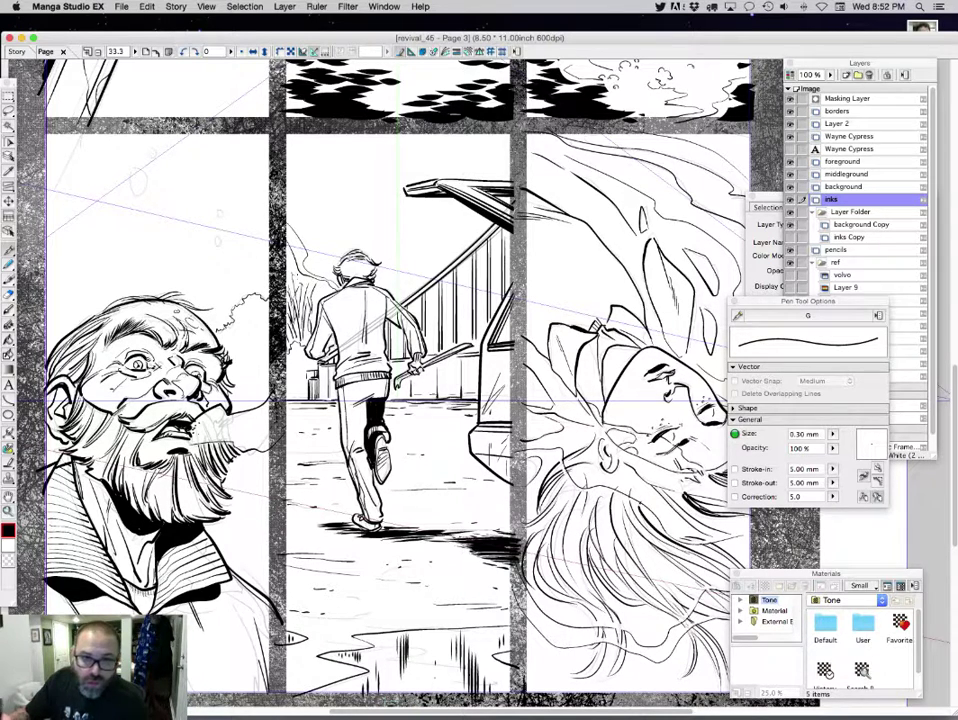
Ink bare tree branches behind the runner's head and above the fence, and outline the tree crowns around them
mouse_move(320, 270)
mouse_down()
mouse_move(329, 213)
mouse_move(318, 213)
mouse_move(306, 239)
mouse_move(301, 229)
mouse_up()
drag(304, 267, 301, 257)
drag(240, 219, 269, 134)
mouse_move(248, 183)
mouse_down()
mouse_move(254, 138)
mouse_move(236, 164)
mouse_up()
drag(235, 174, 234, 156)
mouse_move(230, 158)
mouse_down()
mouse_move(233, 144)
mouse_move(232, 174)
mouse_up()
mouse_move(227, 183)
mouse_down()
mouse_move(233, 165)
mouse_move(256, 174)
mouse_up()
drag(252, 182, 258, 156)
drag(298, 219, 312, 195)
mouse_move(303, 204)
mouse_down()
mouse_move(312, 180)
mouse_move(298, 192)
mouse_up()
drag(292, 219, 296, 197)
drag(294, 201, 294, 183)
mouse_move(288, 199)
mouse_down()
mouse_move(296, 185)
mouse_move(285, 175)
mouse_up()
drag(277, 185, 283, 162)
drag(272, 174, 278, 164)
drag(271, 180, 274, 159)
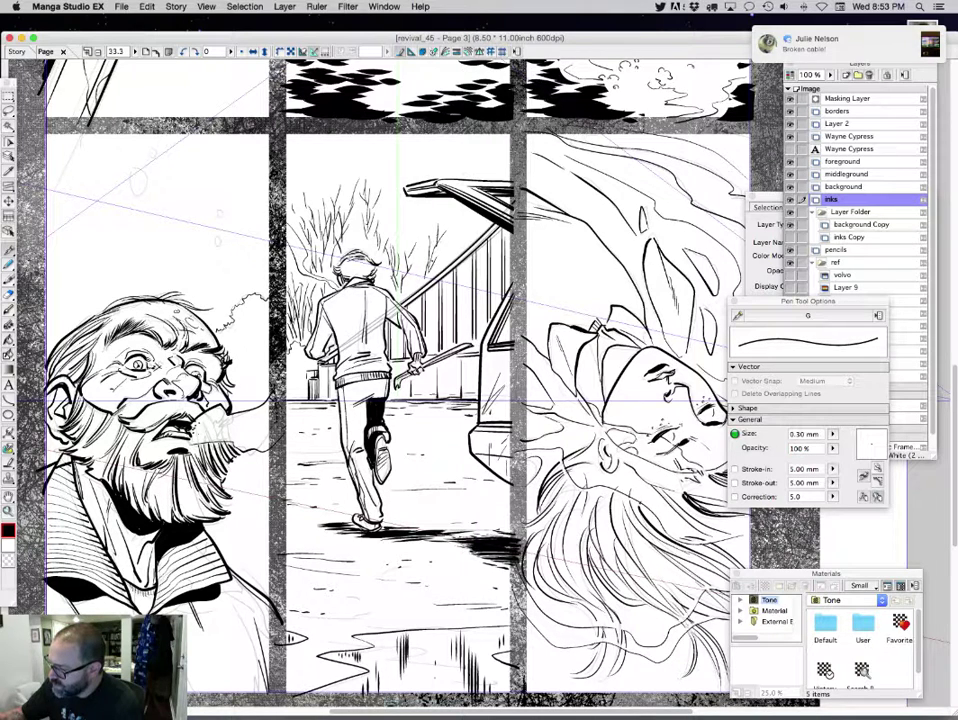
drag(324, 197, 328, 168)
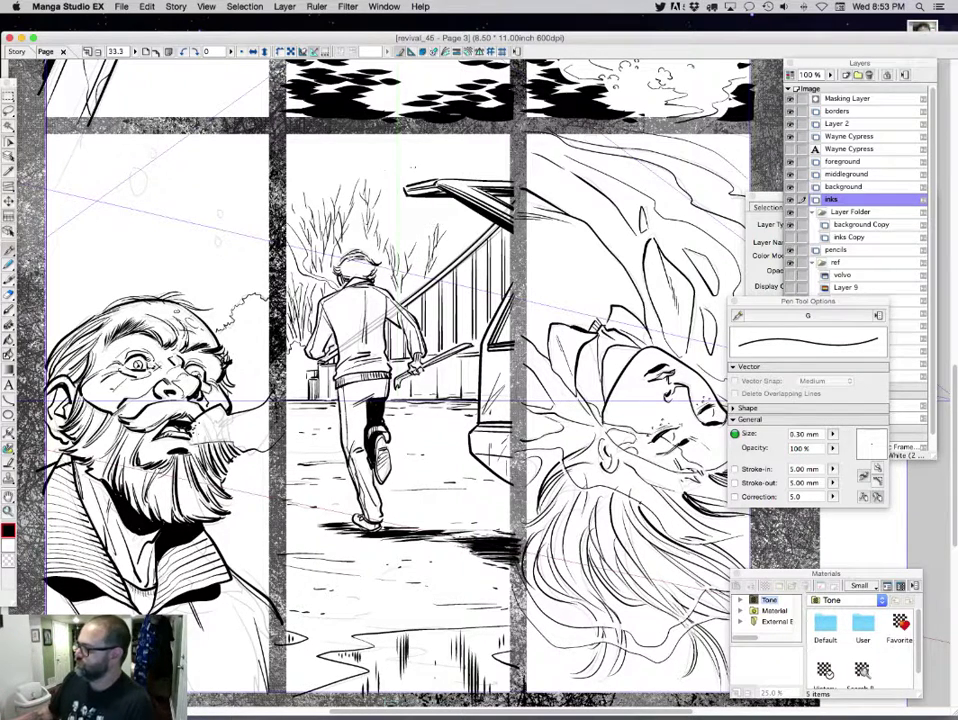
key(Tab)
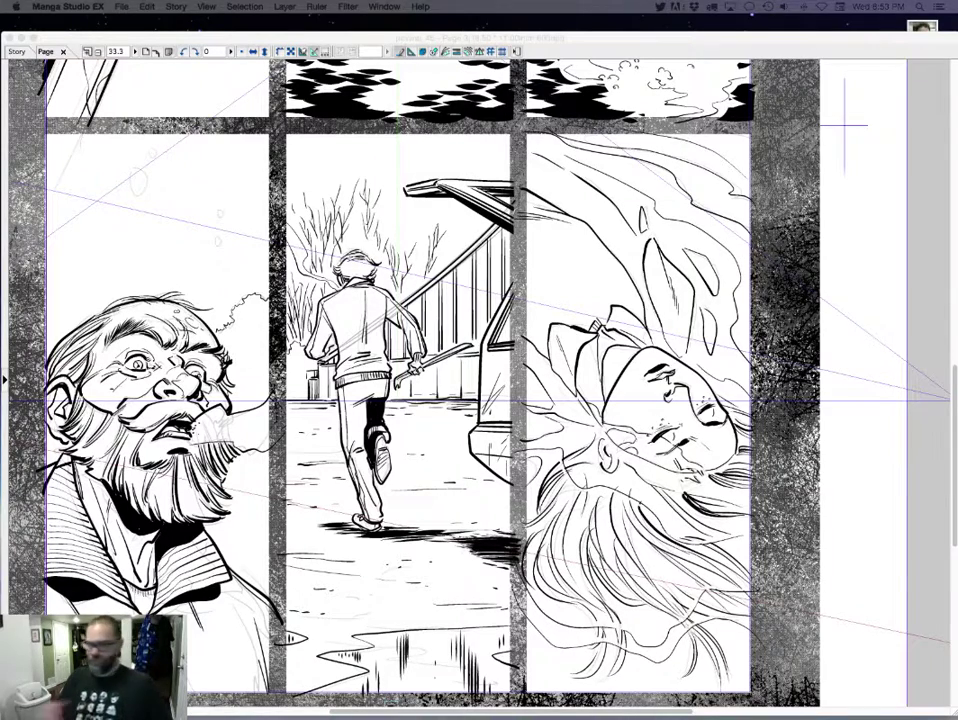
key(Tab)
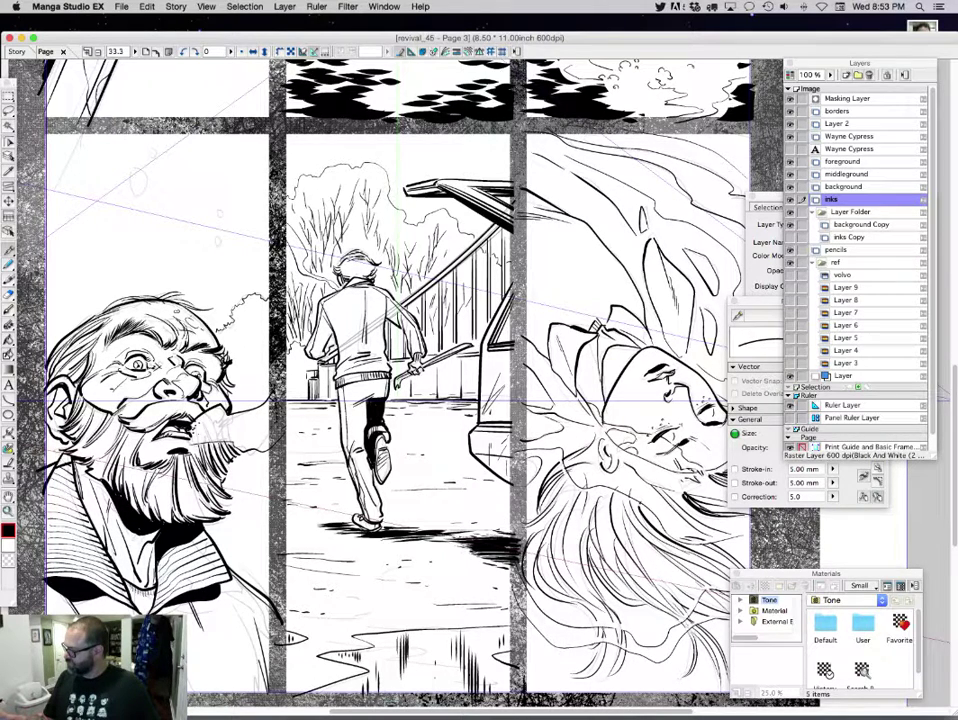
Using the Panel Ruler Layer, select the area outside the panels with the Magic Wand, and hide that ruler layer
click(850, 418)
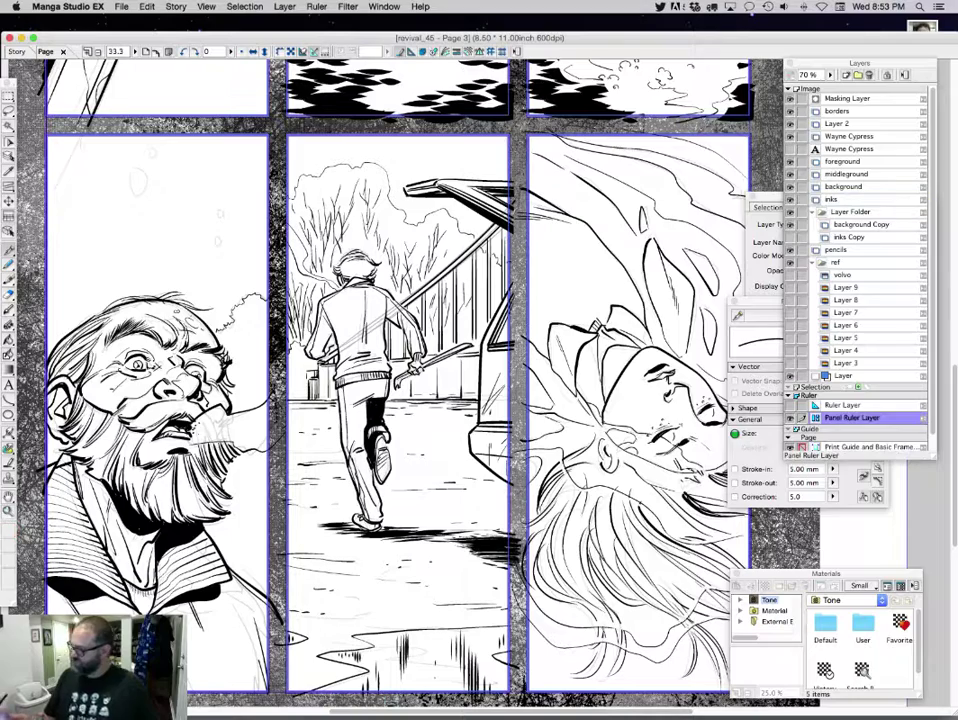
key(w)
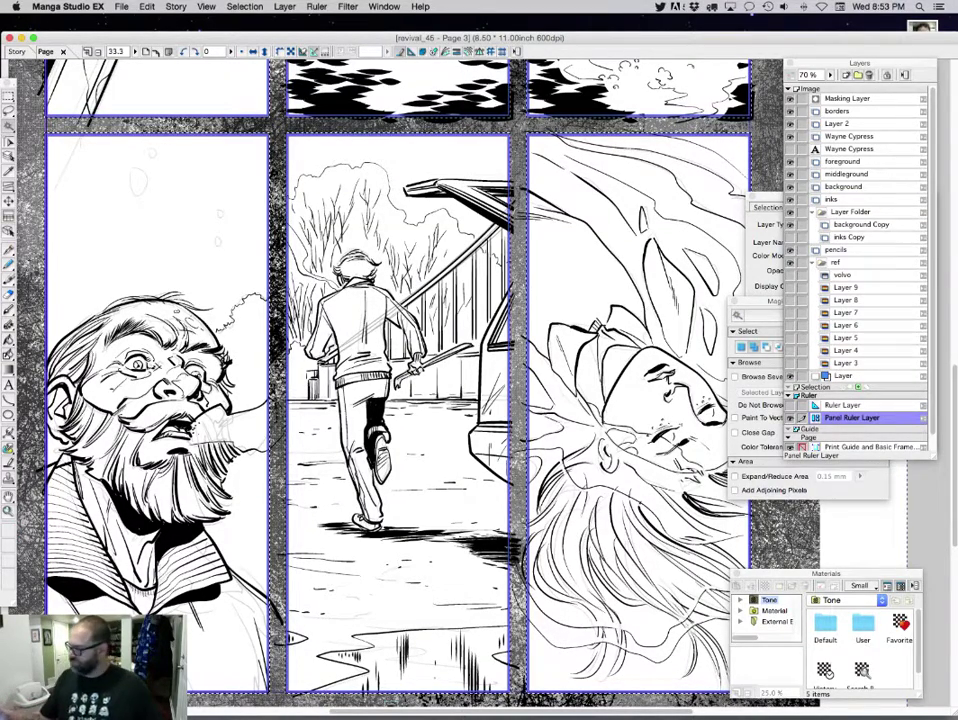
click(790, 418)
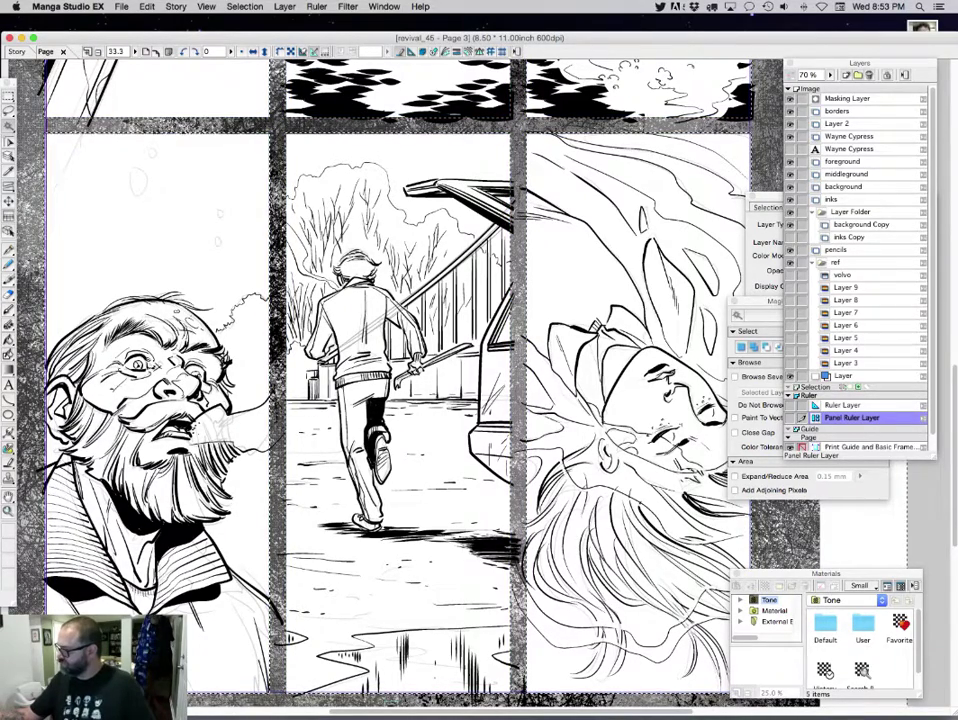
click(790, 124)
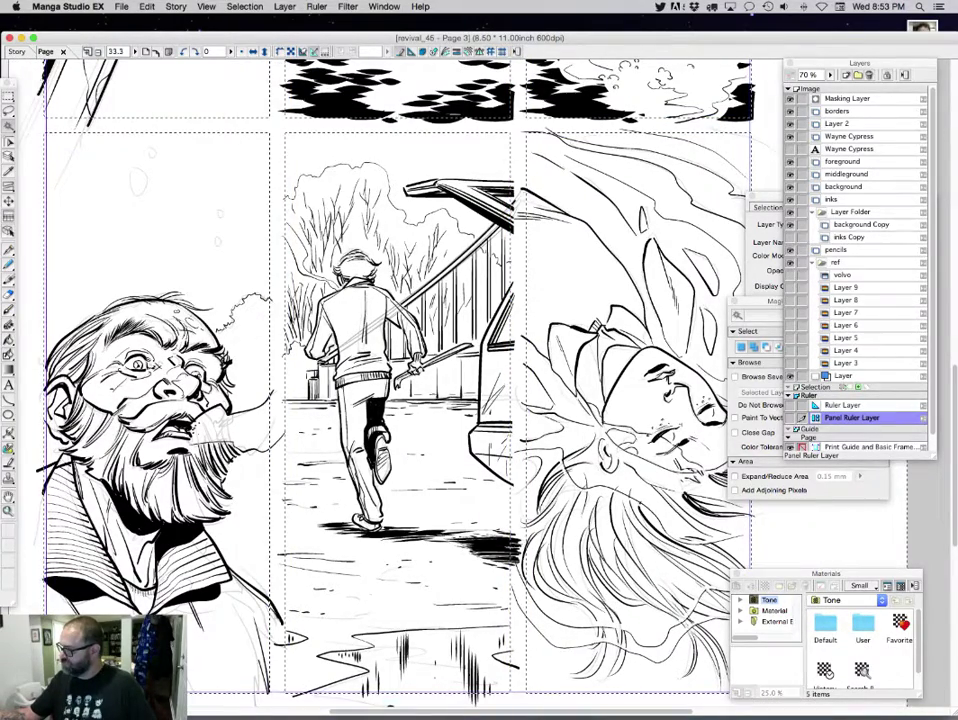
click(790, 124)
Clear the artwork outside the panels from the foreground, middleground, background and inks layers
click(849, 136)
click(842, 161)
key(Delete)
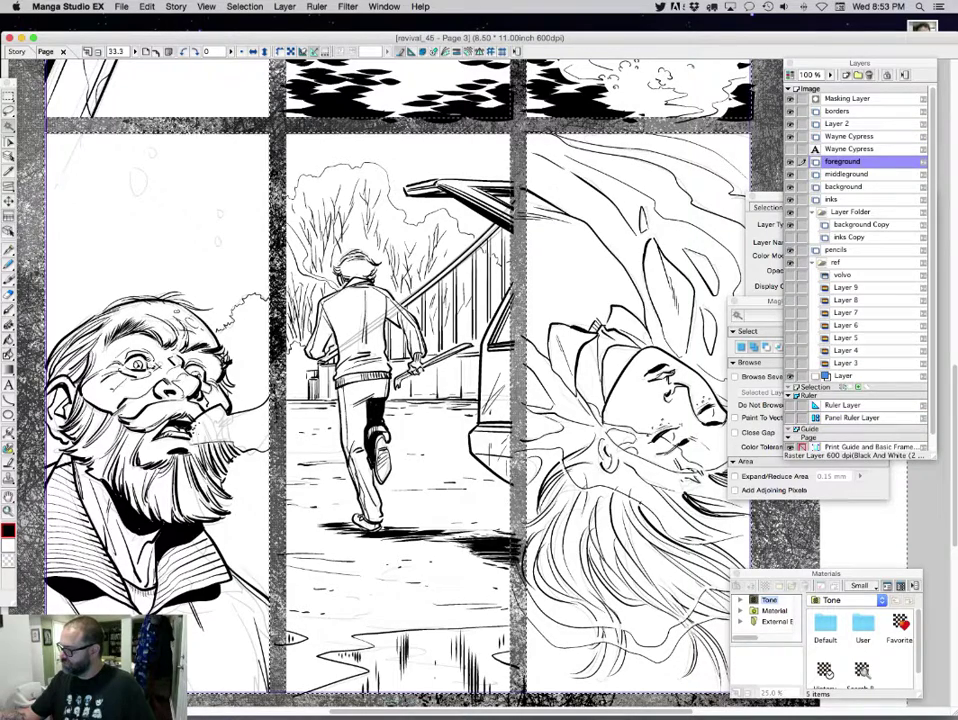
click(846, 174)
key(Delete)
click(843, 186)
key(Delete)
click(831, 199)
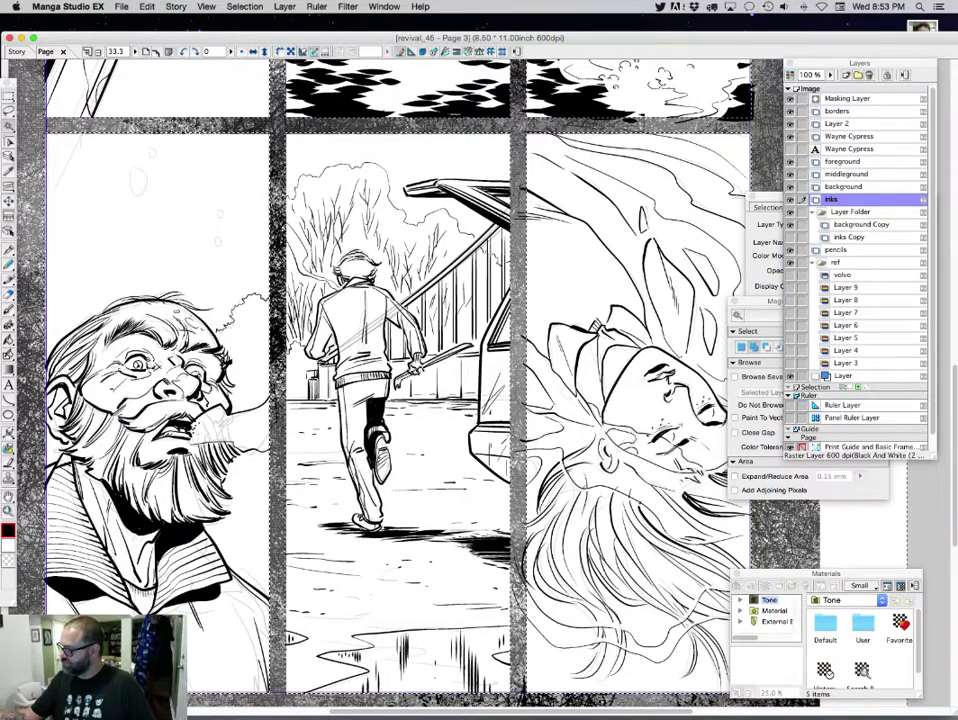
click(848, 212)
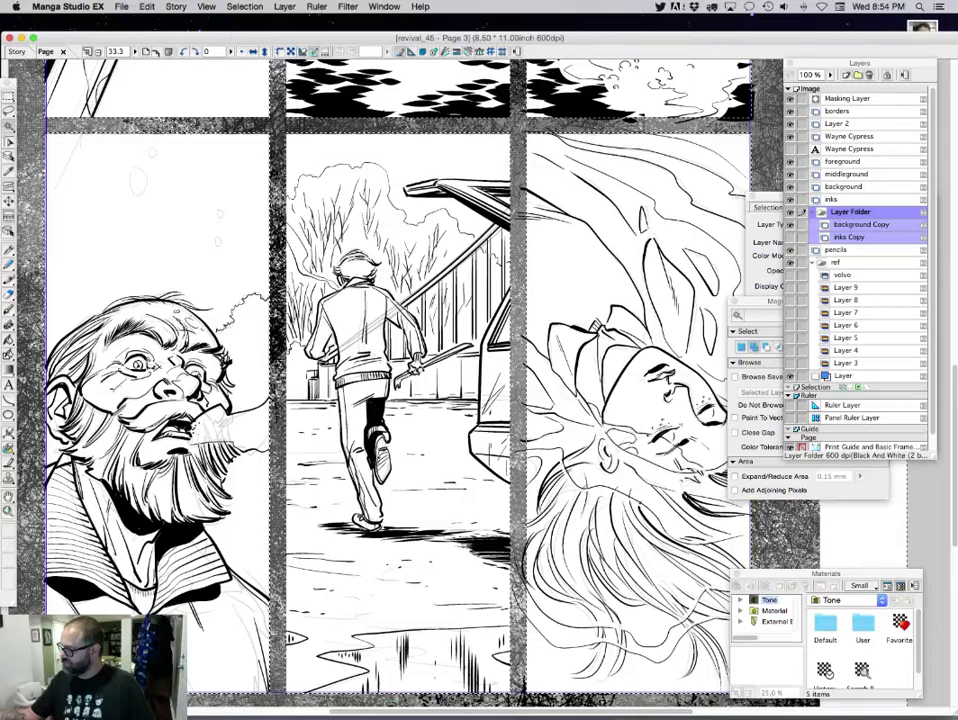
click(861, 224)
key(Delete)
click(849, 237)
key(Delete)
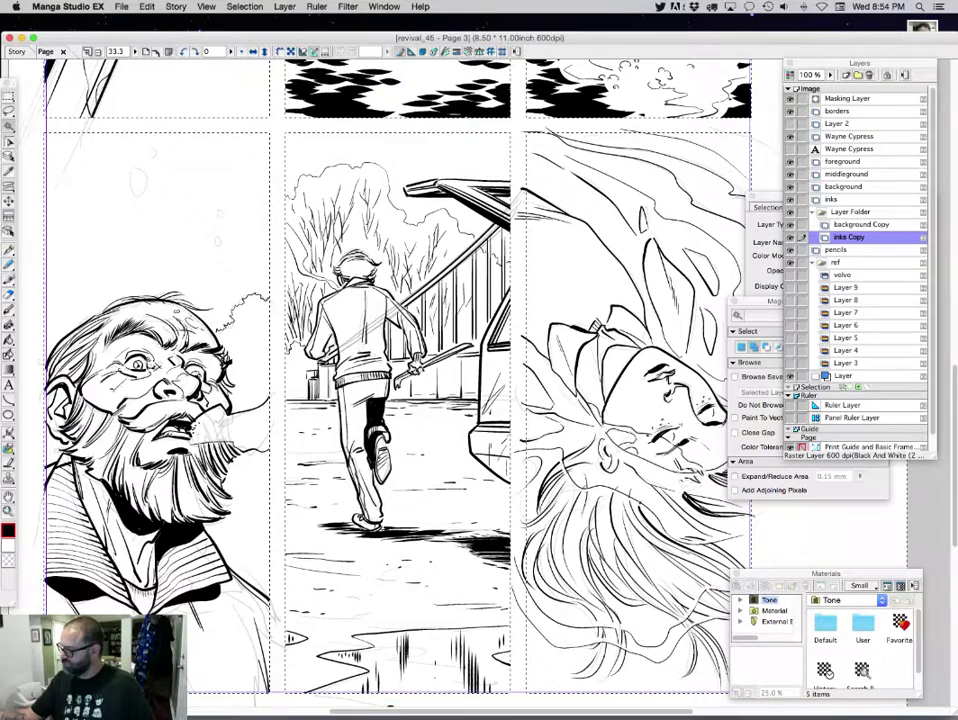
key(Delete)
key(super+z)
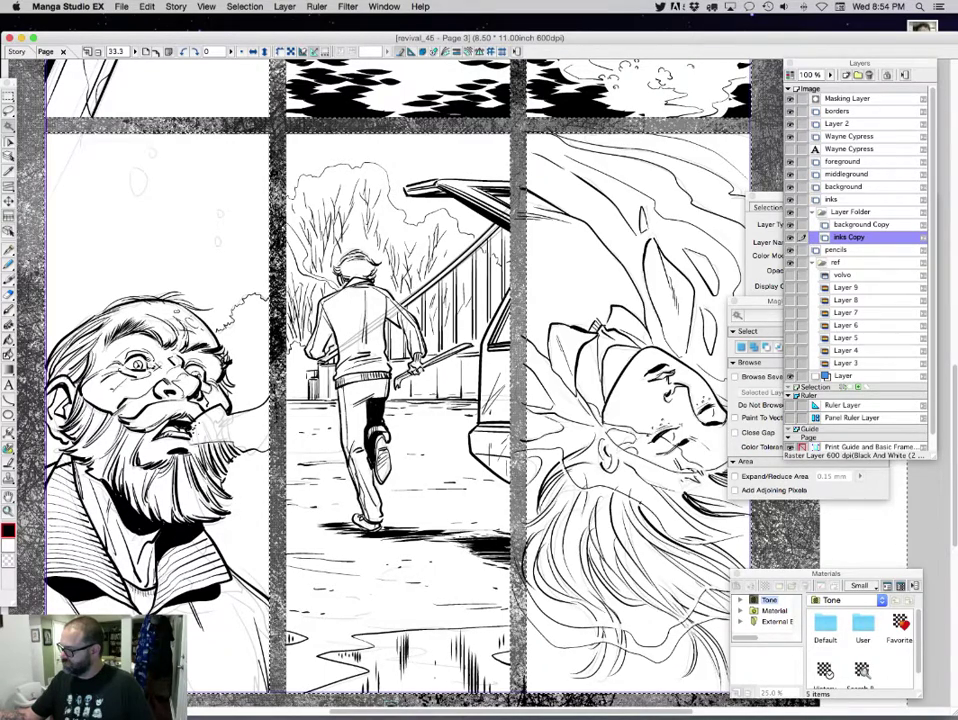
click(849, 136)
key(Delete)
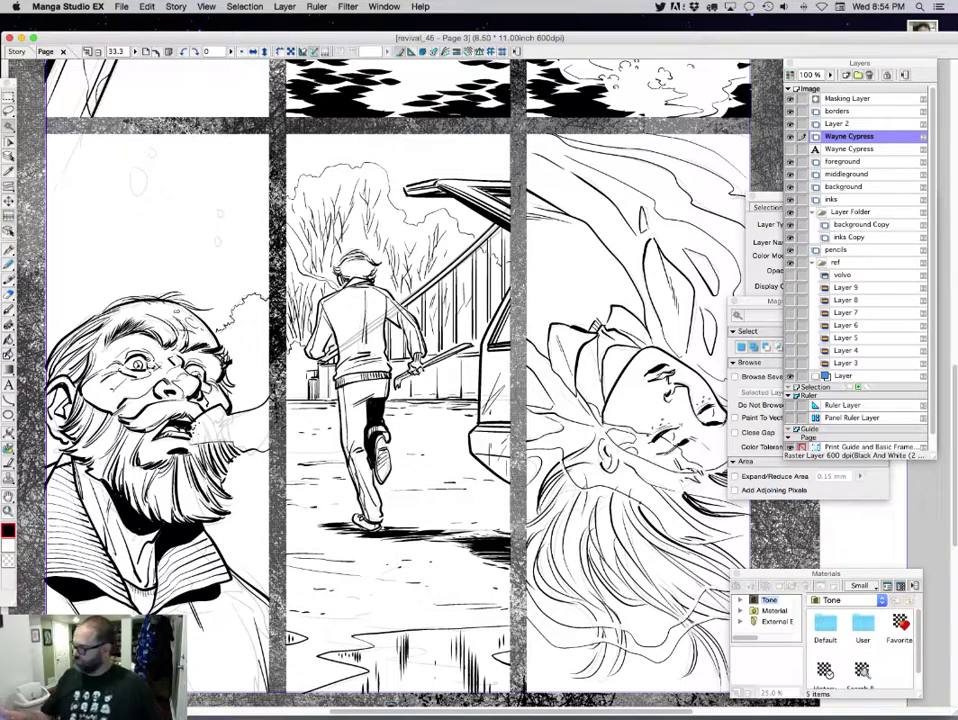
Save and close the finished page, and quit Manga Studio EX
key(super+s)
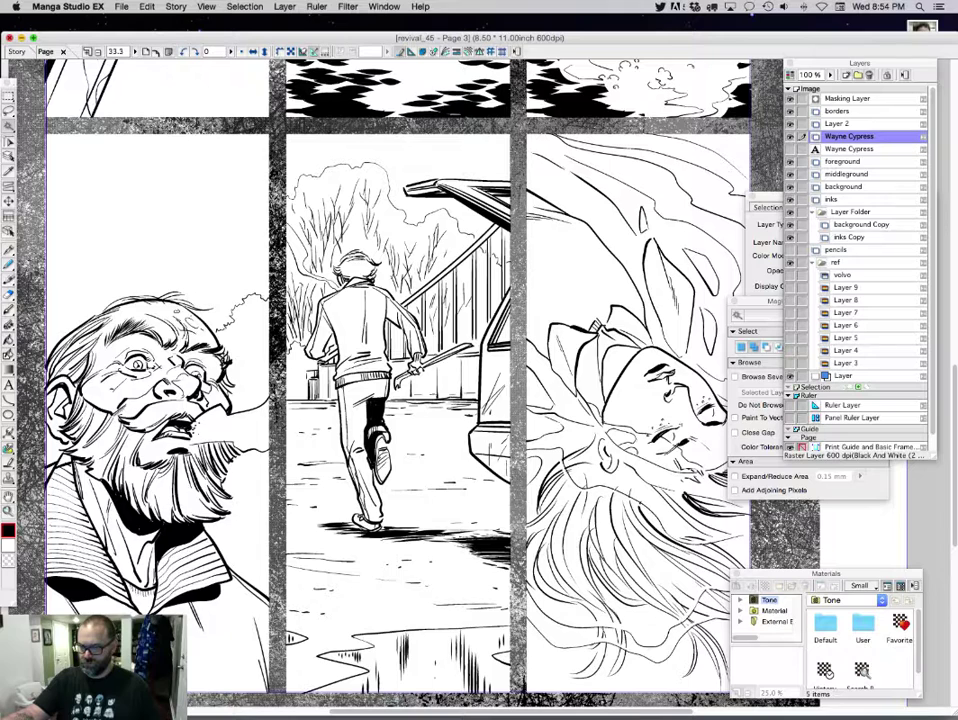
key(super+w)
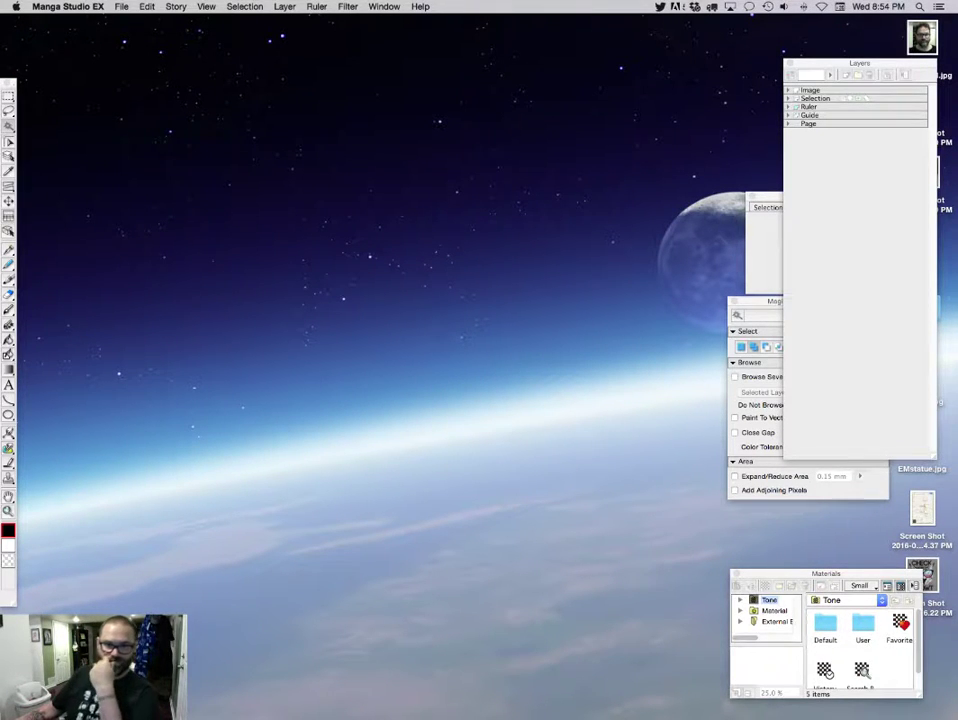
key(super+q)
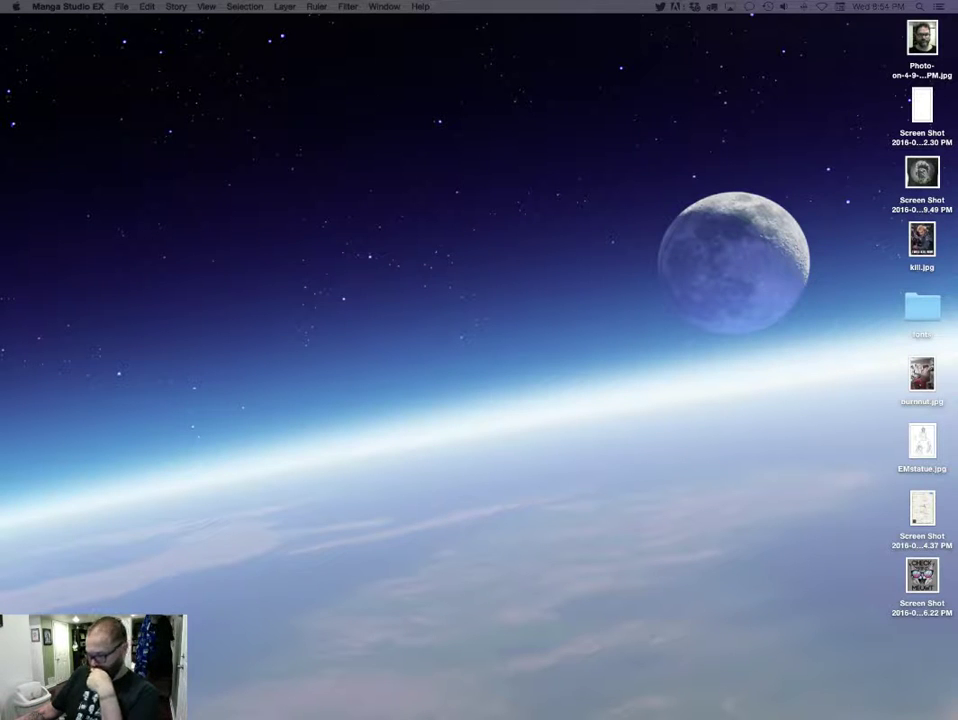
Open Launchpad to show the installed applications
click(537, 698)
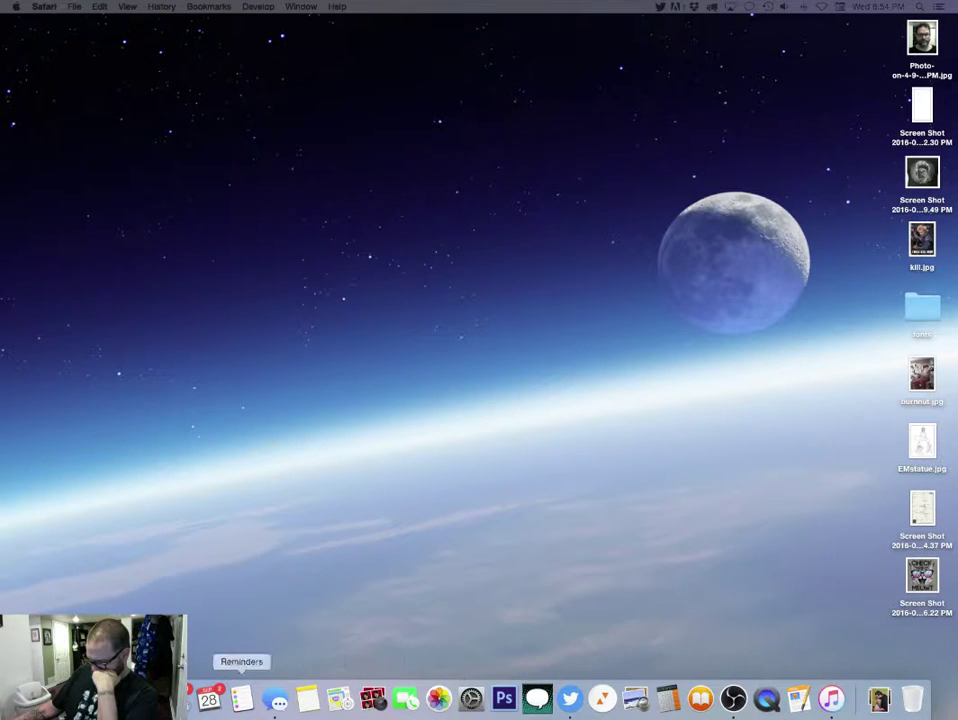
key(F4)
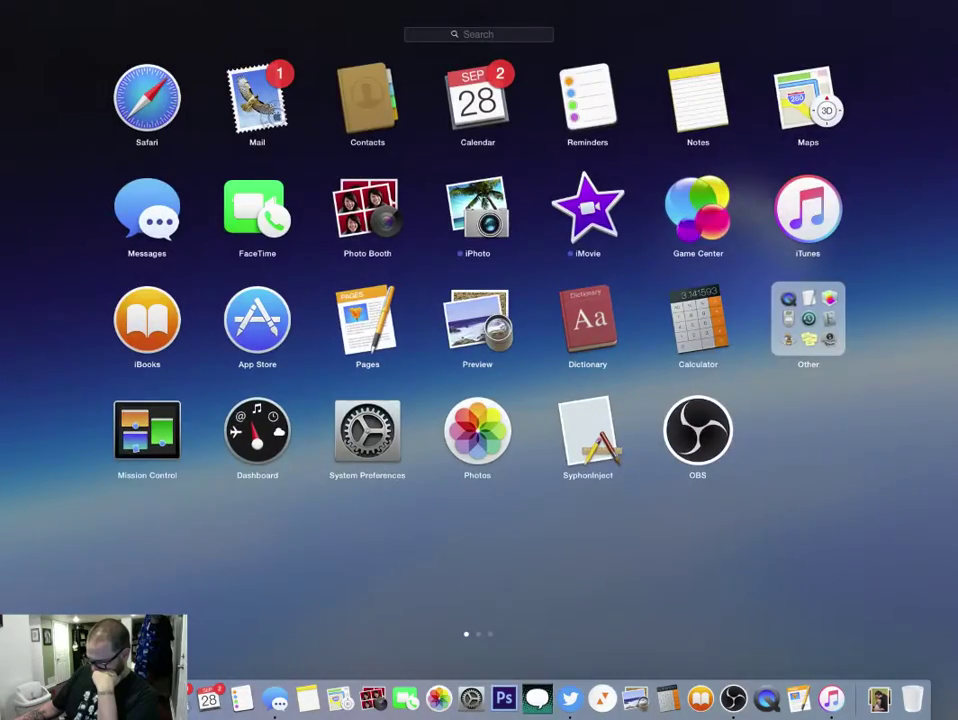
Launch Manga Studio and open the "chasing hitler" page
scroll(478, 318, right, 3)
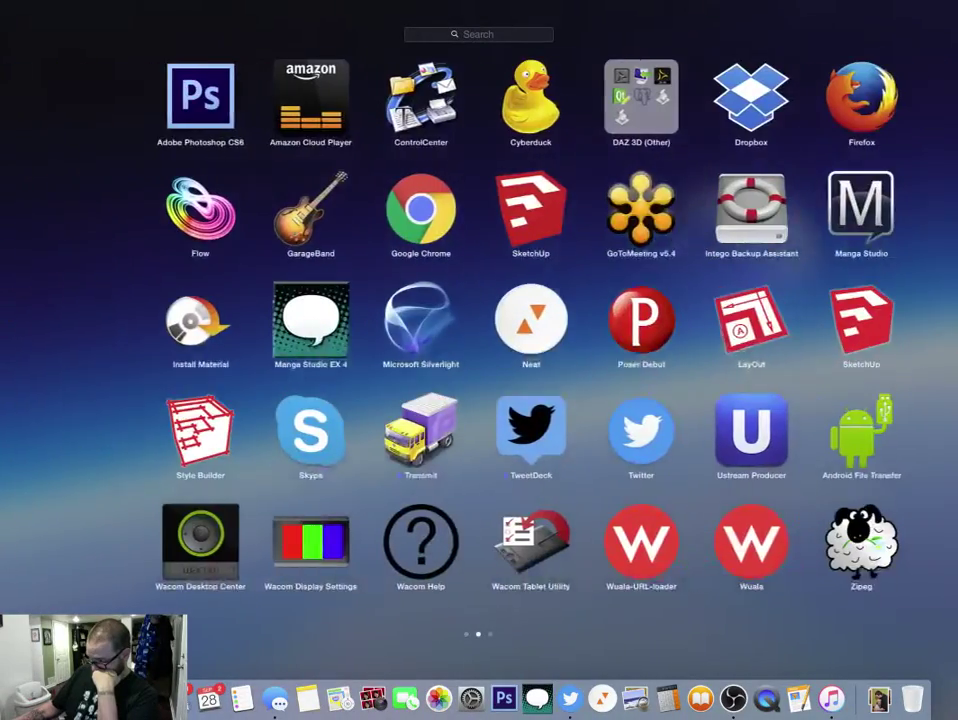
click(808, 205)
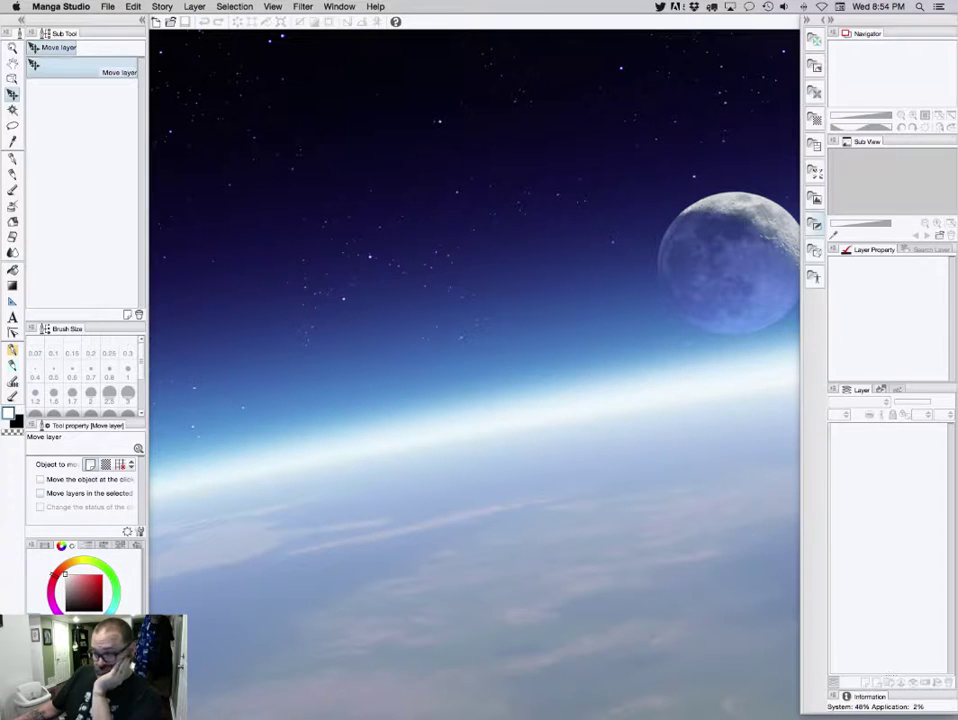
click(107, 6)
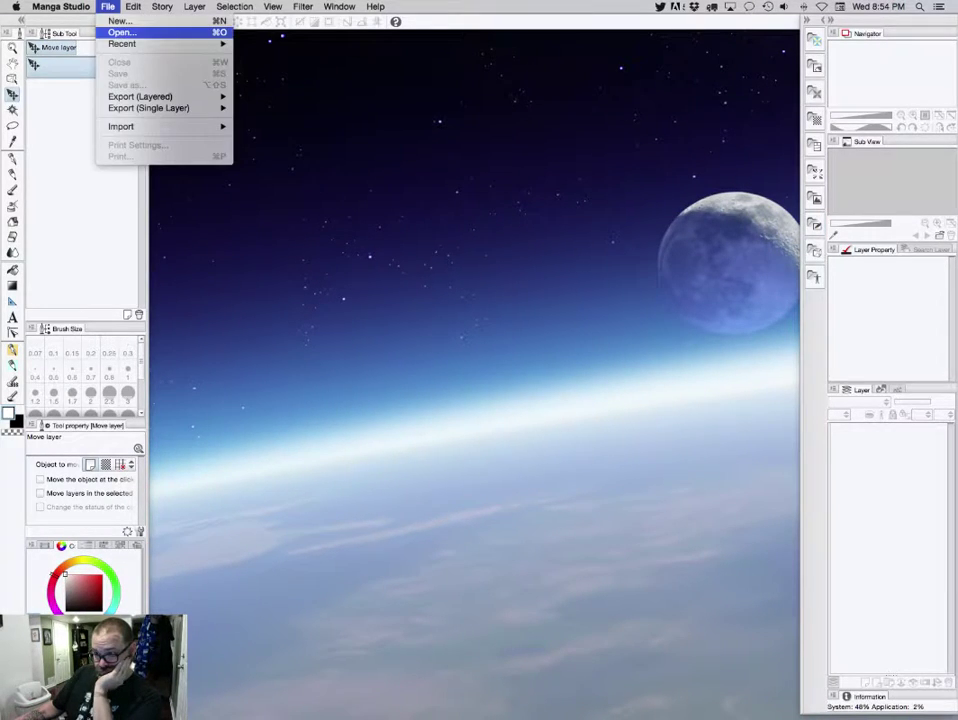
click(120, 32)
key(Escape)
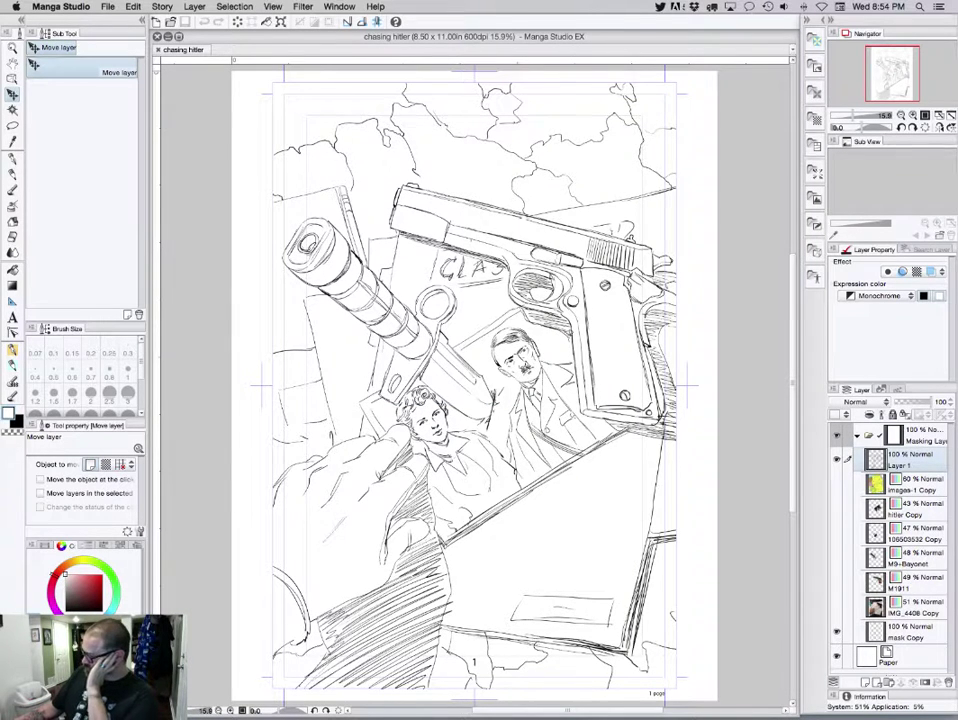
Fade the pencil sketch on Layer 1 to 30% opacity and add a new raster layer above it for pen inking
drag(930, 401, 904, 402)
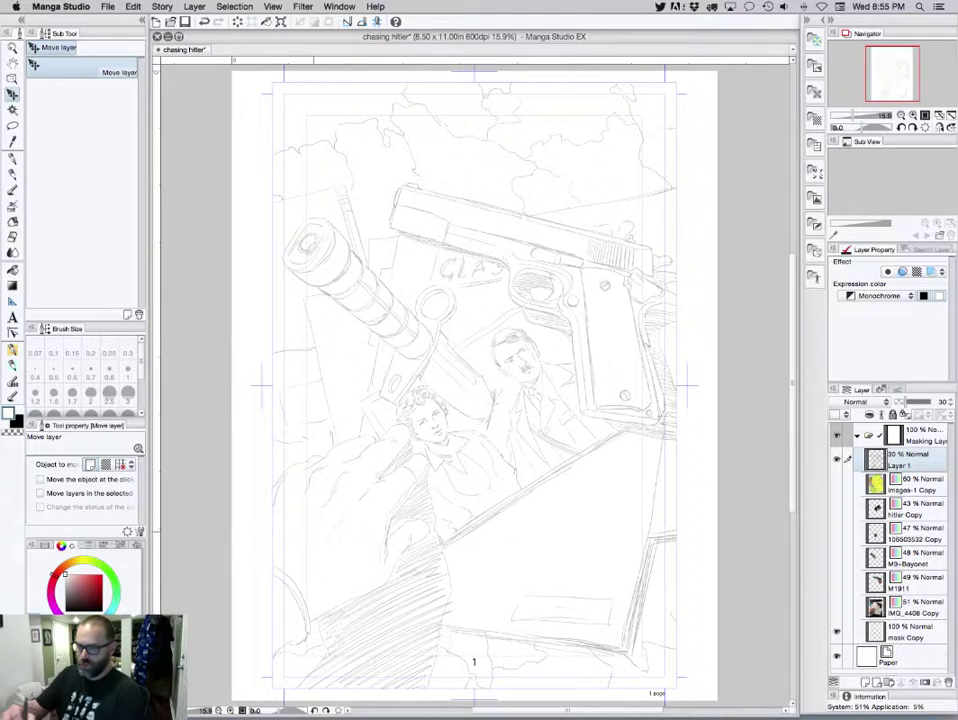
key(p)
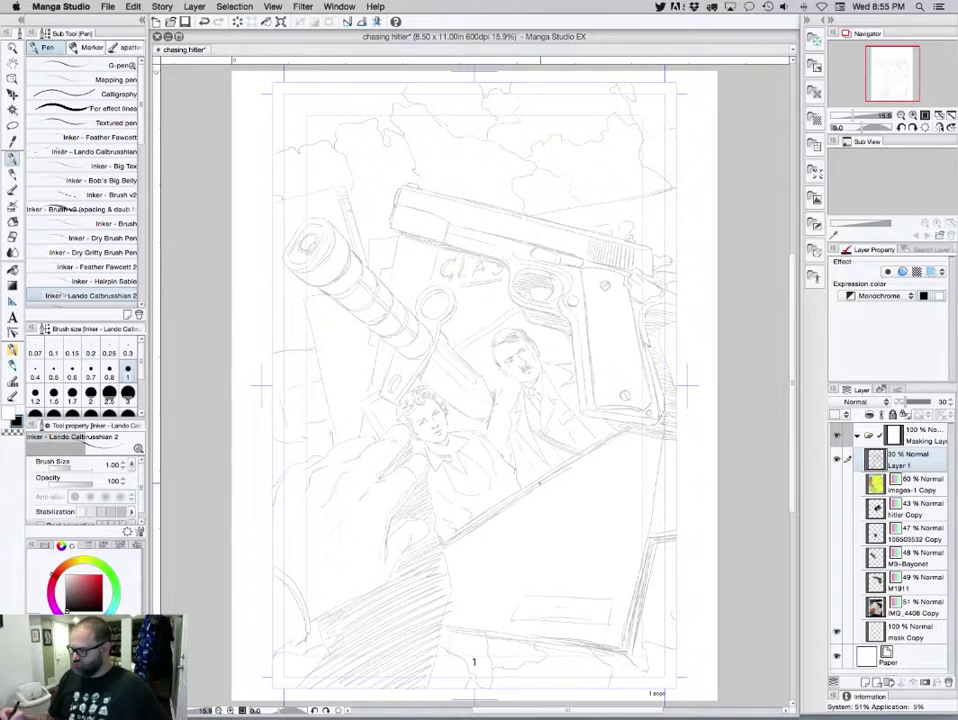
click(865, 682)
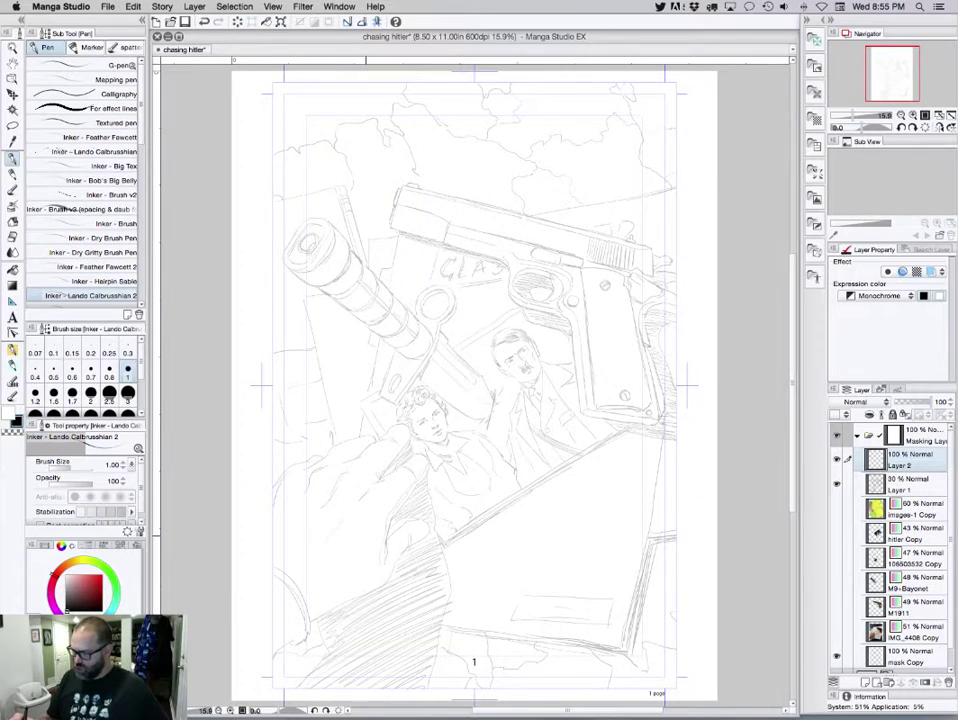
scroll(362, 530, up, 2)
drag(435, 571, 456, 451)
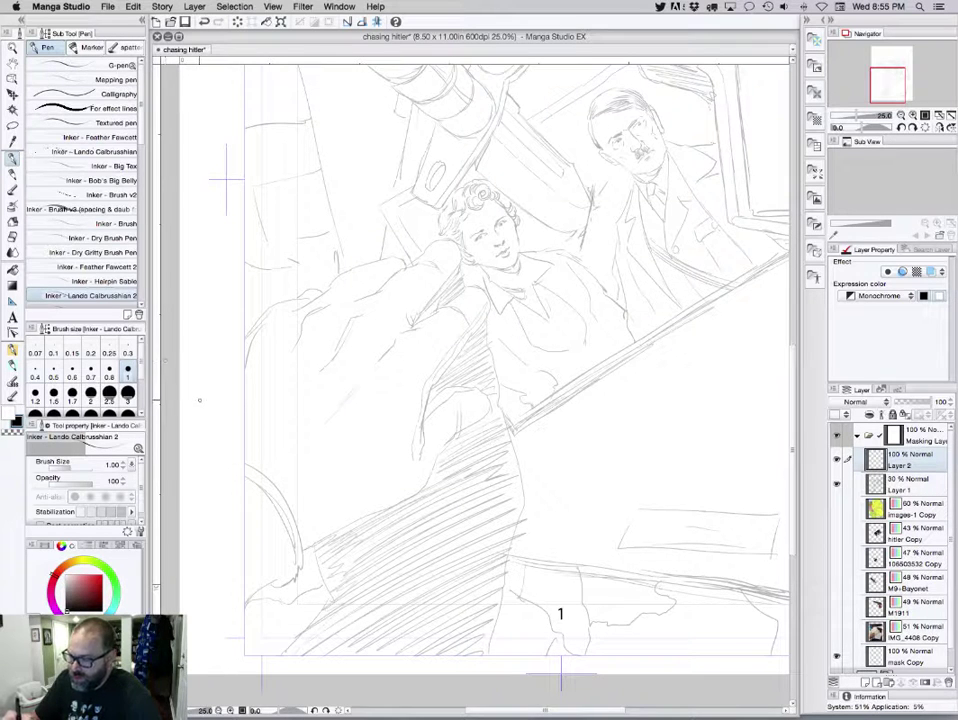
click(54, 394)
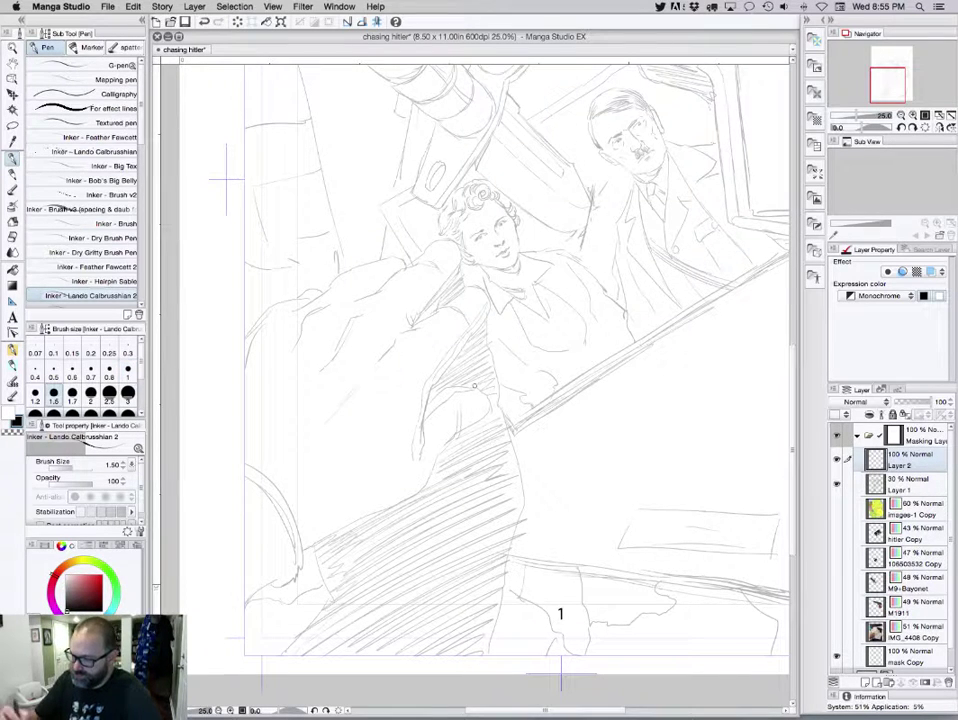
mouse_move(245, 462)
mouse_down()
mouse_move(284, 496)
mouse_move(300, 550)
mouse_up()
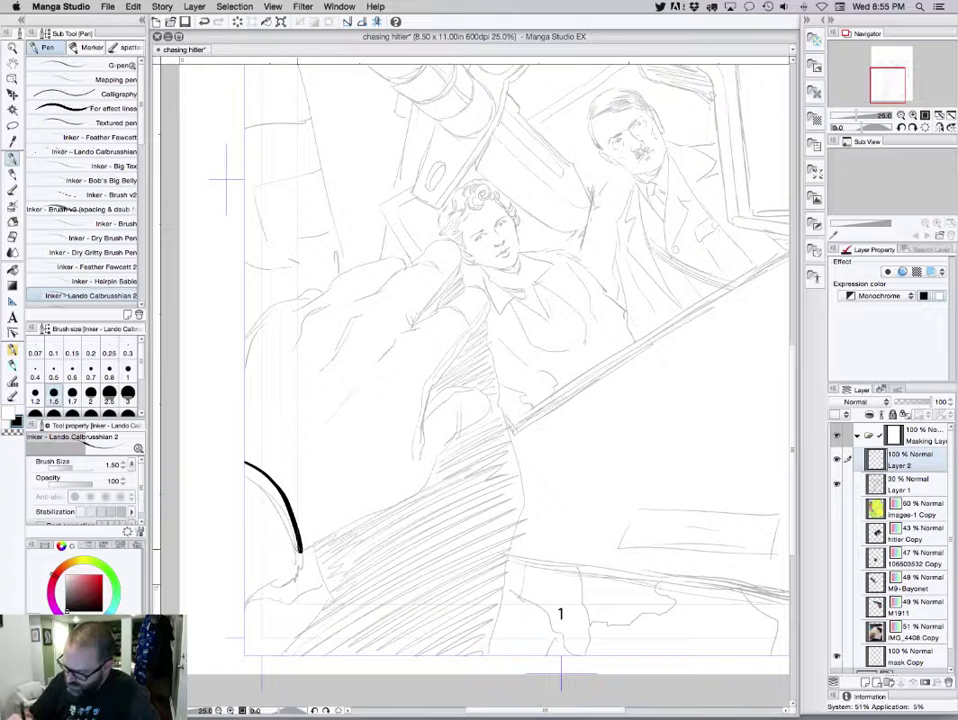
key(super+z)
click(109, 394)
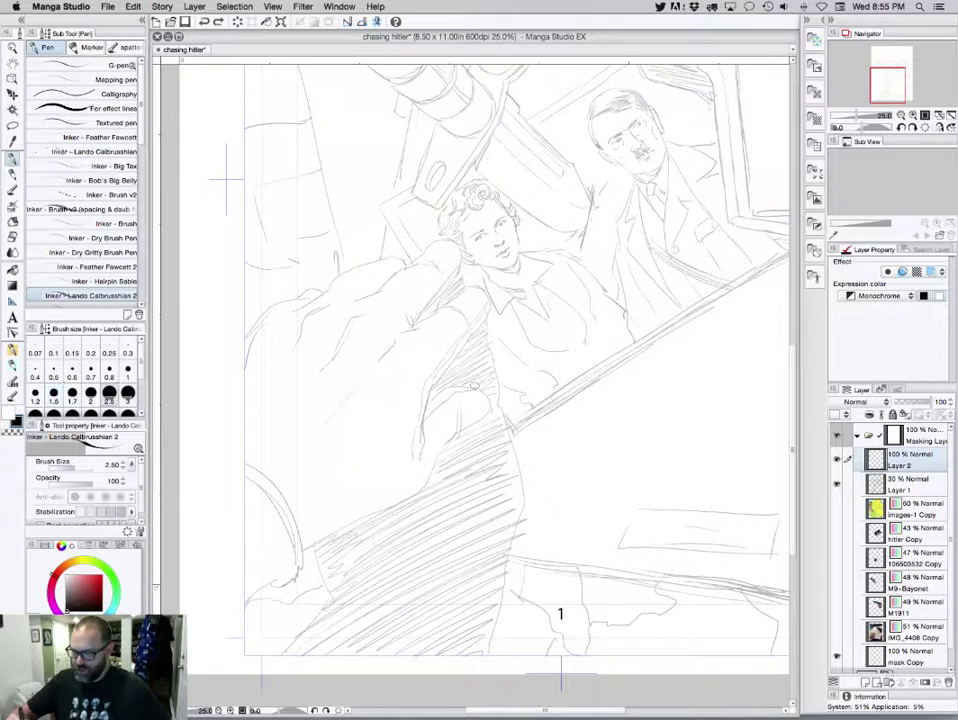
drag(240, 461, 292, 527)
key(super+z)
Ink the sleeve cuff behind the hand, with its outline and fold lines, using the Inker - Lando Calbrusshian 2 pen at size 1.70
key(bracketleft)
key(bracketleft)
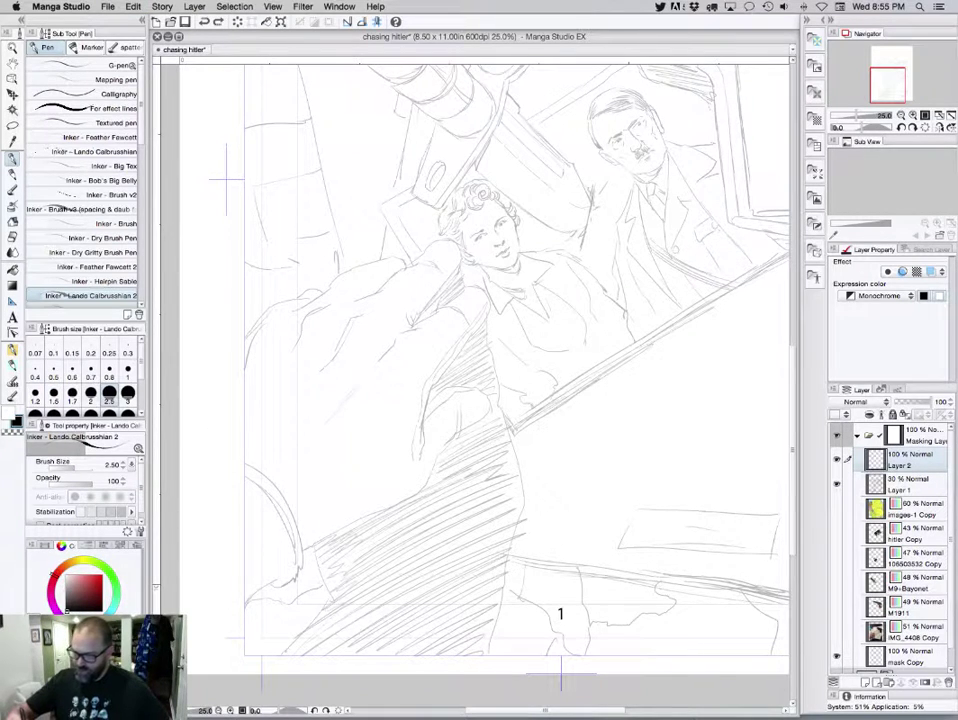
mouse_move(246, 463)
mouse_down()
mouse_move(280, 487)
mouse_move(300, 565)
mouse_up()
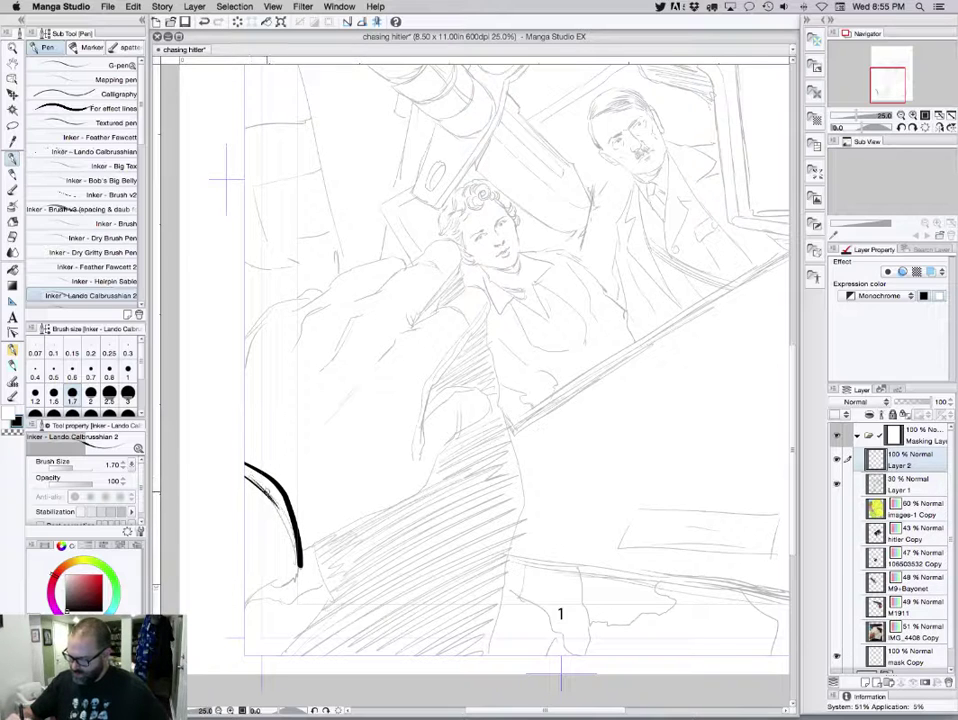
mouse_move(262, 482)
mouse_down()
mouse_move(292, 576)
mouse_move(262, 593)
mouse_move(278, 573)
mouse_move(275, 548)
mouse_move(245, 610)
mouse_up()
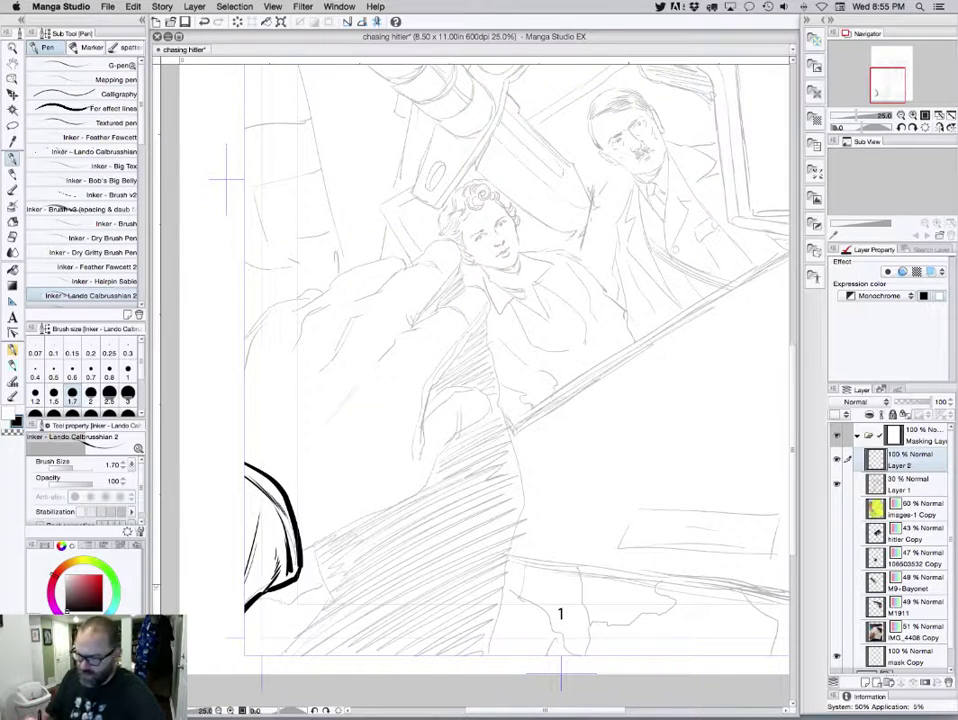
Set the brush size to 1.20 and ink the hand's lower edge, the thumb and the outer contour of the index finger
click(35, 394)
mouse_move(300, 556)
mouse_down()
mouse_move(416, 495)
mouse_move(455, 439)
mouse_move(459, 405)
mouse_move(440, 390)
mouse_move(488, 390)
mouse_move(492, 407)
mouse_move(460, 432)
mouse_move(422, 443)
mouse_move(422, 420)
mouse_move(416, 474)
mouse_up()
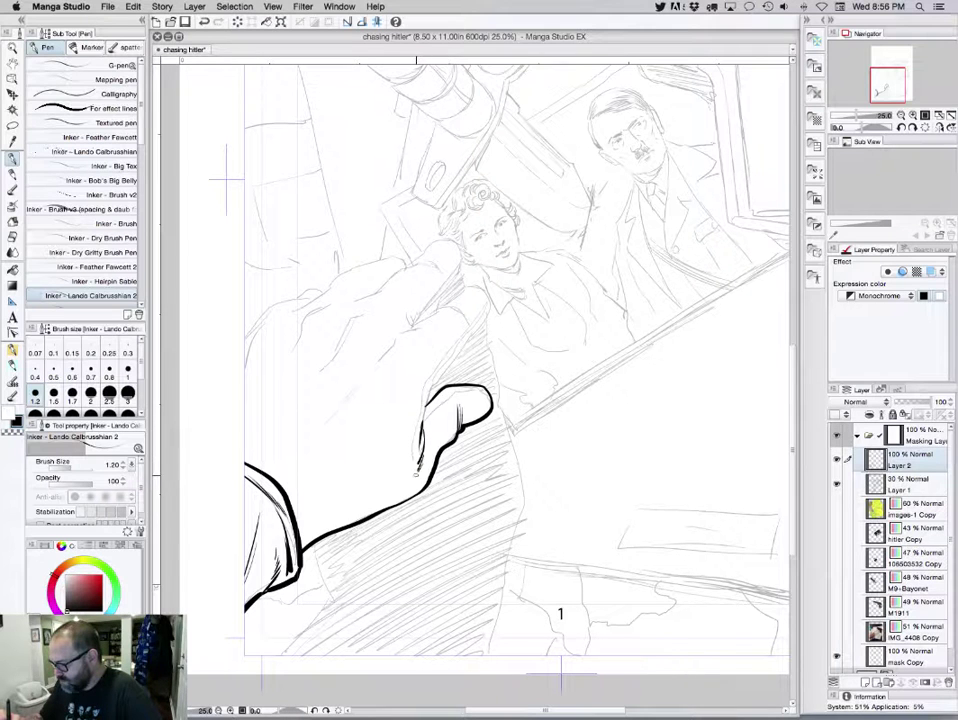
mouse_move(424, 410)
mouse_down()
mouse_move(490, 303)
mouse_move(487, 290)
mouse_move(461, 285)
mouse_up()
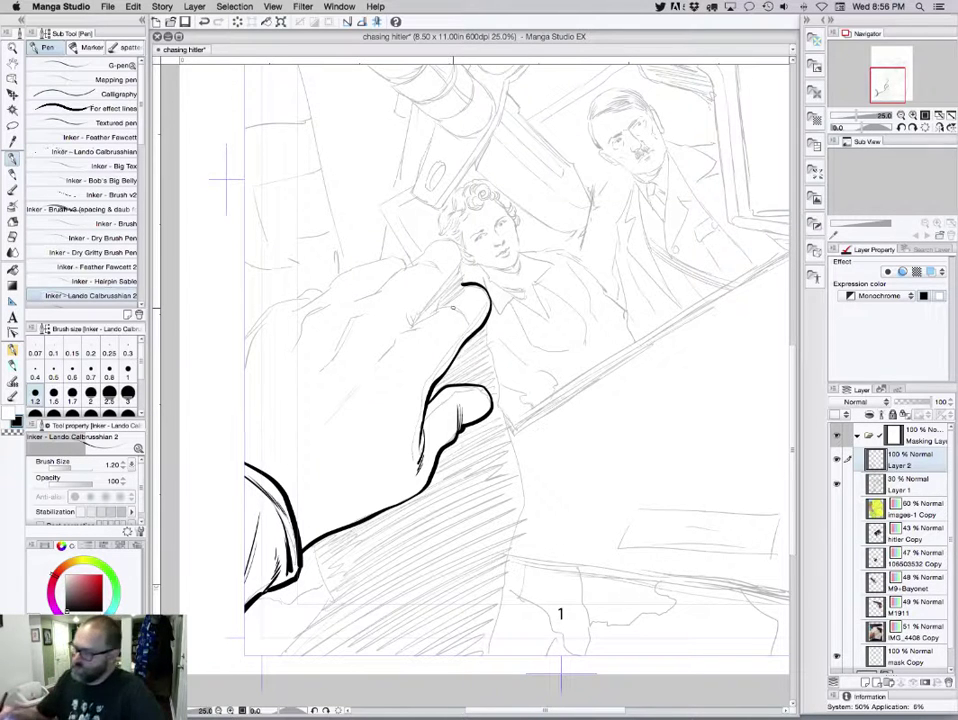
Ink the thin tendon lines across the back of the hand from the knuckles toward the wrist
drag(319, 430, 358, 383)
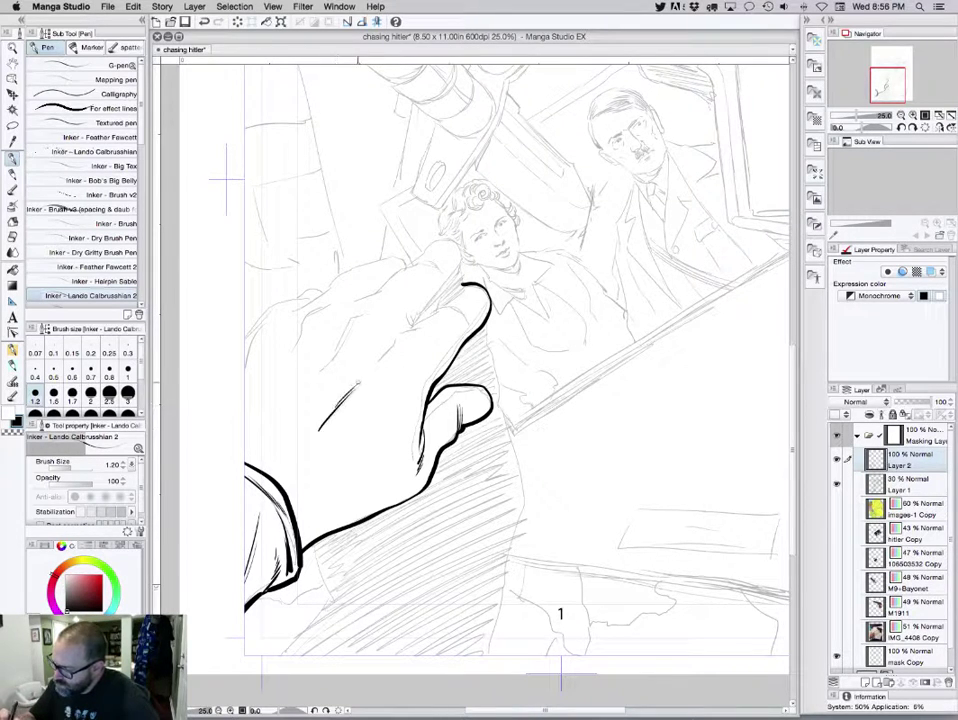
drag(319, 431, 292, 474)
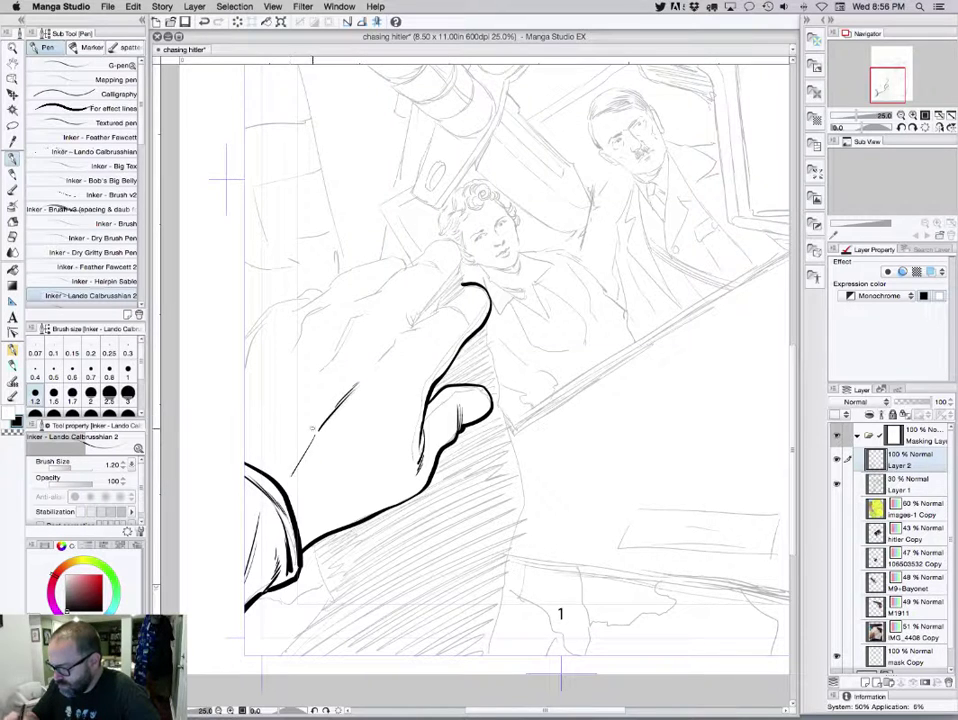
drag(302, 375, 264, 455)
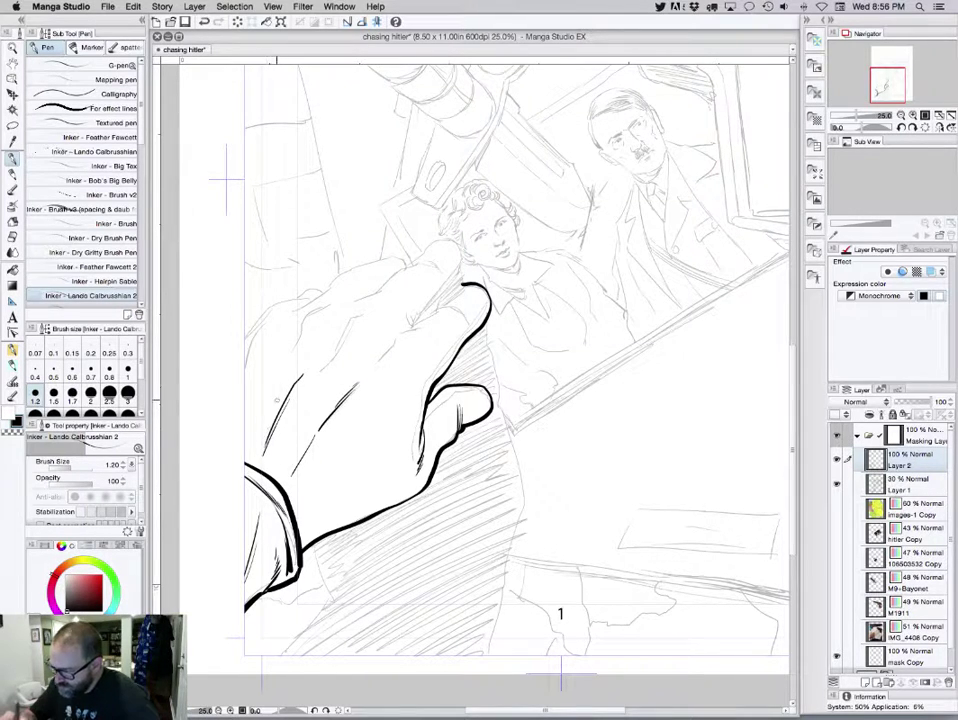
drag(263, 357, 245, 388)
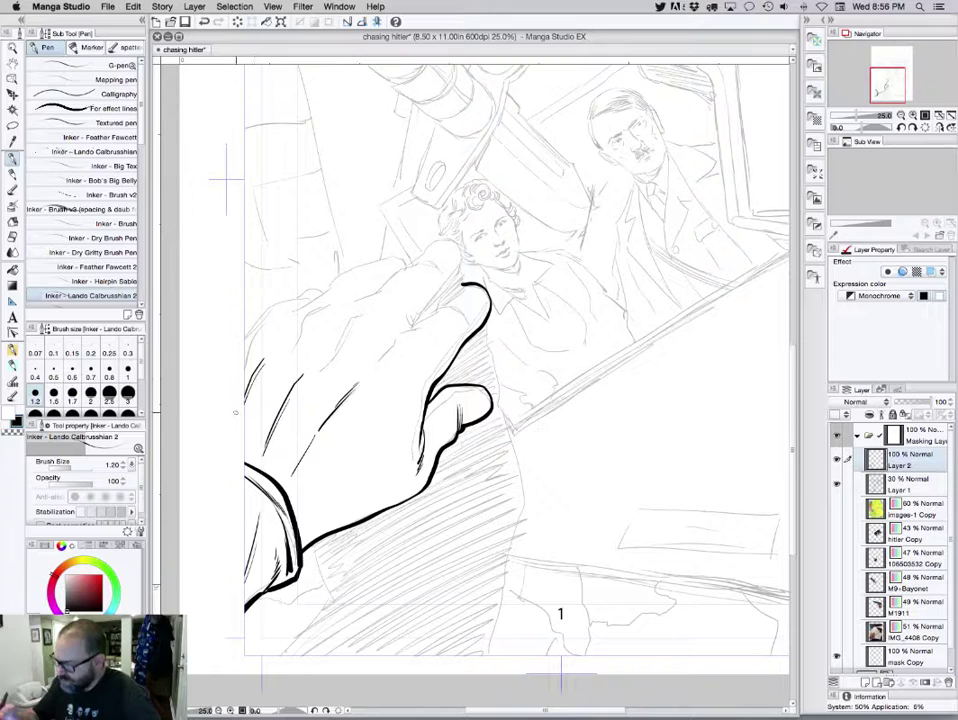
Ink the remaining fingers, the knuckles and the hand's upper contour out to the page edge
mouse_move(370, 365)
mouse_down()
mouse_move(398, 335)
mouse_move(437, 319)
mouse_up()
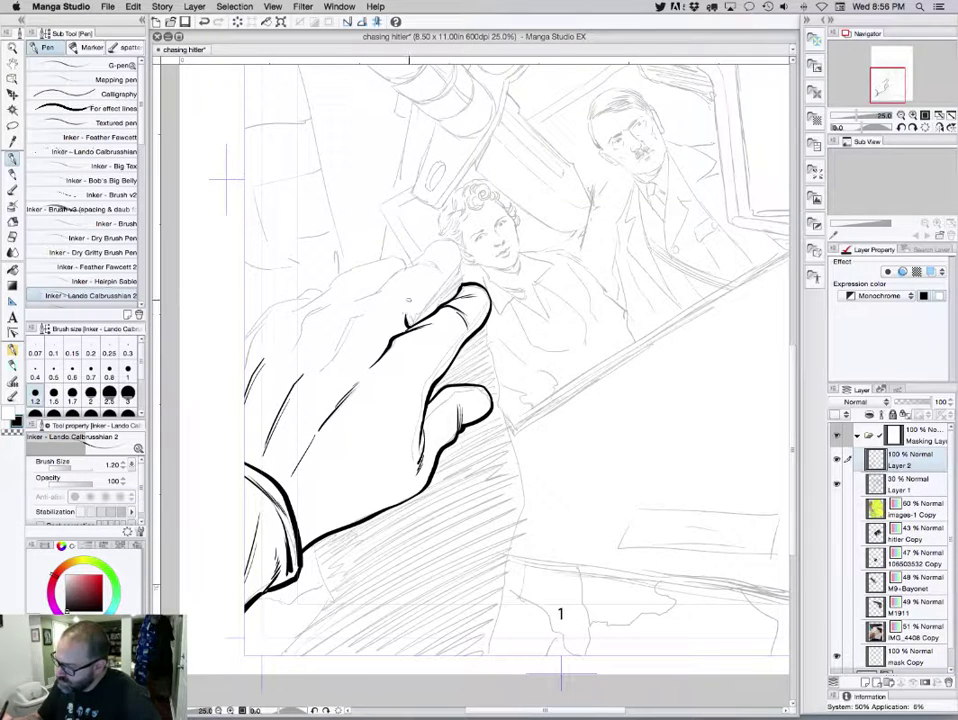
mouse_move(318, 373)
mouse_down()
mouse_move(368, 283)
mouse_move(408, 264)
mouse_move(443, 272)
mouse_move(413, 265)
mouse_move(438, 240)
mouse_move(452, 276)
mouse_up()
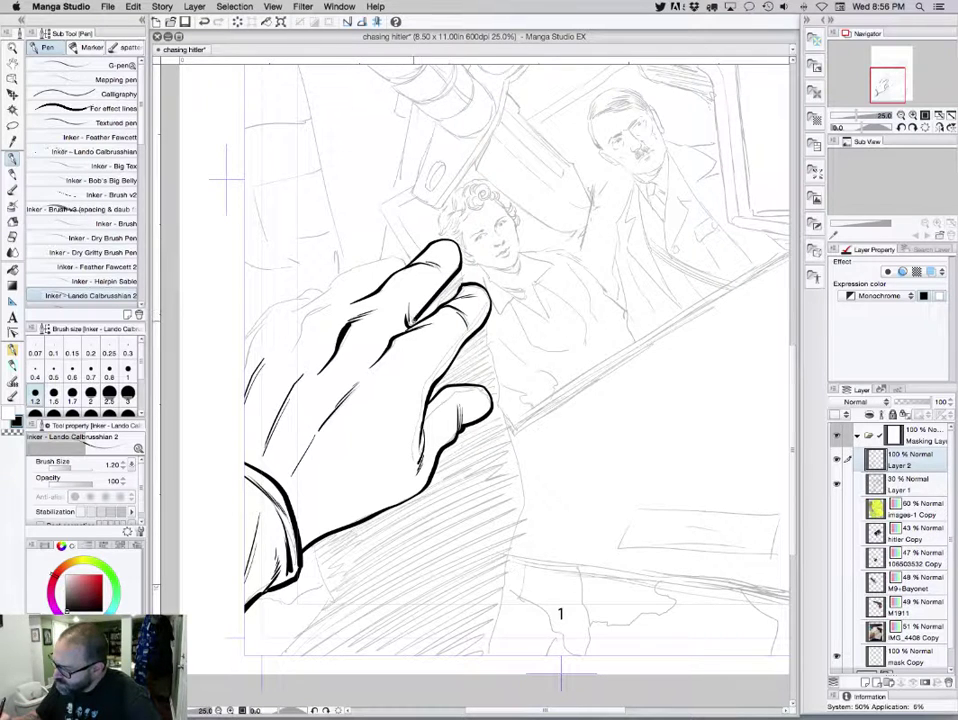
mouse_move(331, 303)
mouse_down()
mouse_move(305, 316)
mouse_move(287, 352)
mouse_up()
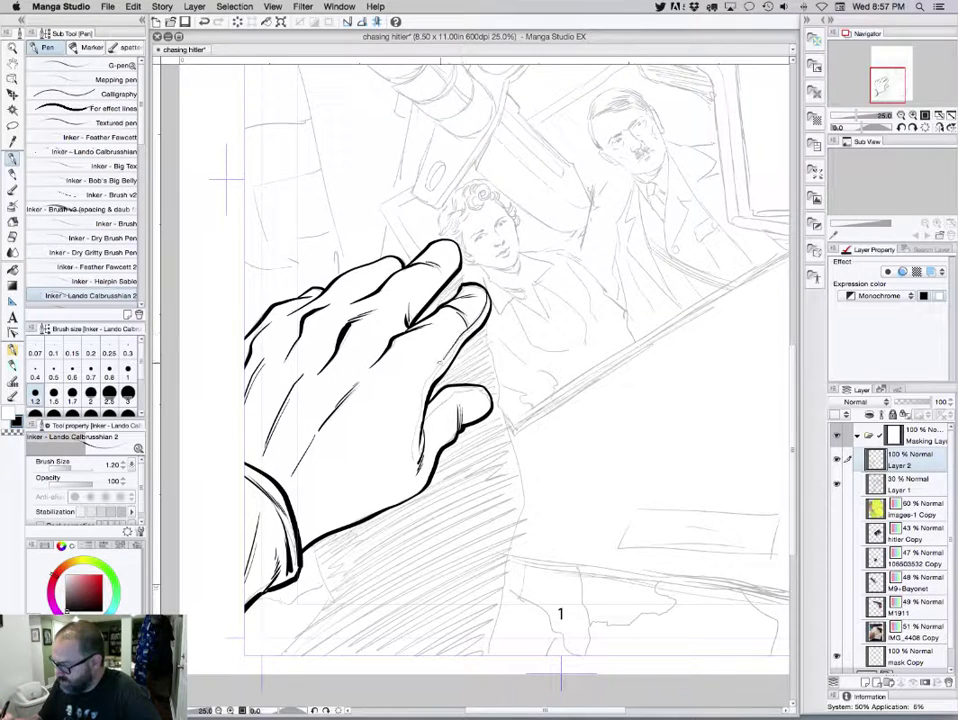
drag(316, 290, 309, 346)
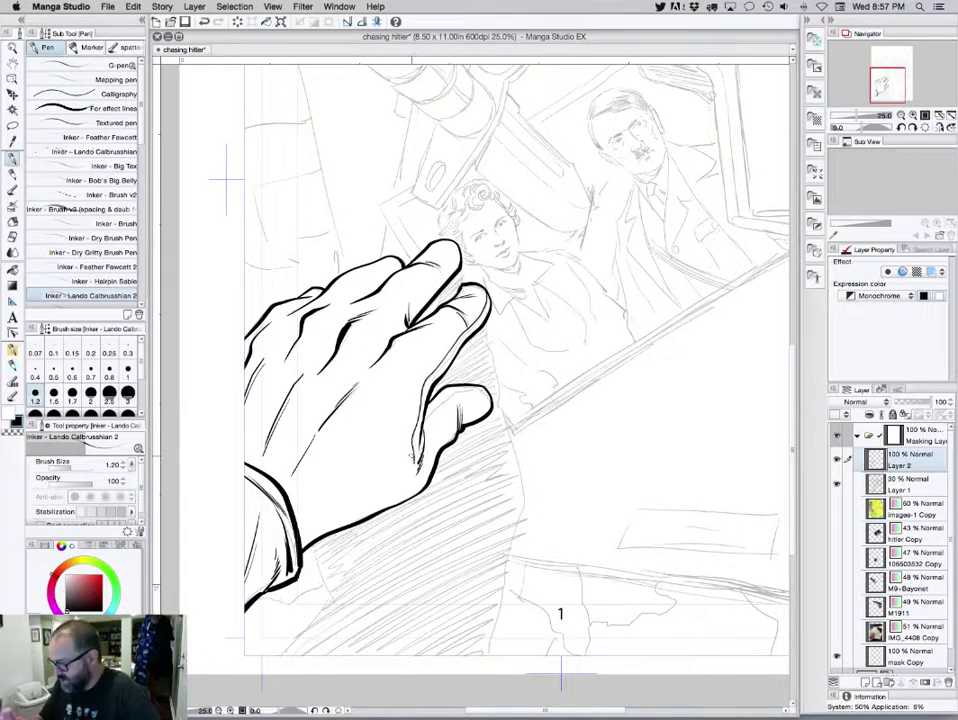
Add crease lines around the base of the thumb and fill in the shadow along the inside of the sleeve cuff
drag(412, 468, 405, 497)
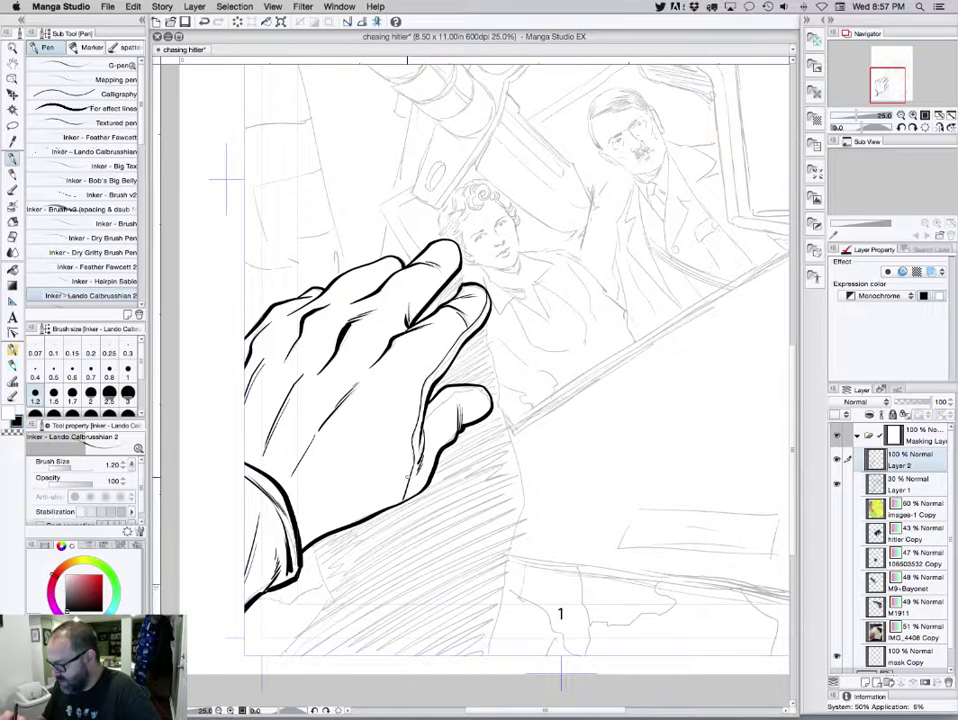
mouse_move(419, 446)
mouse_down()
mouse_move(423, 423)
mouse_move(448, 394)
mouse_move(483, 389)
mouse_up()
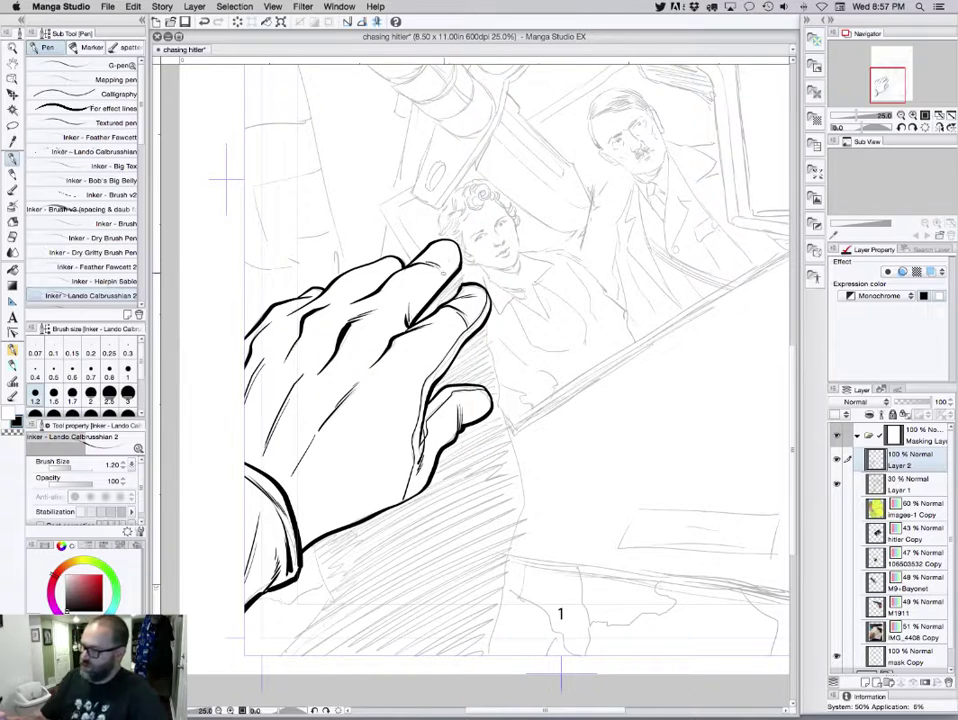
drag(304, 248, 344, 181)
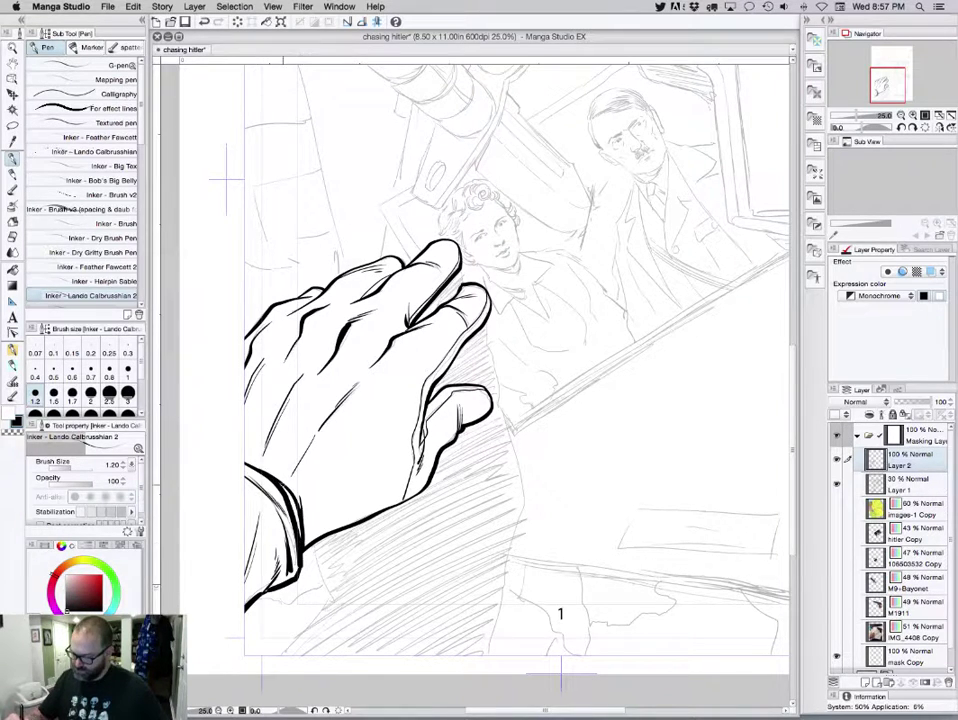
mouse_move(283, 485)
mouse_down()
mouse_move(299, 530)
mouse_move(291, 501)
mouse_up()
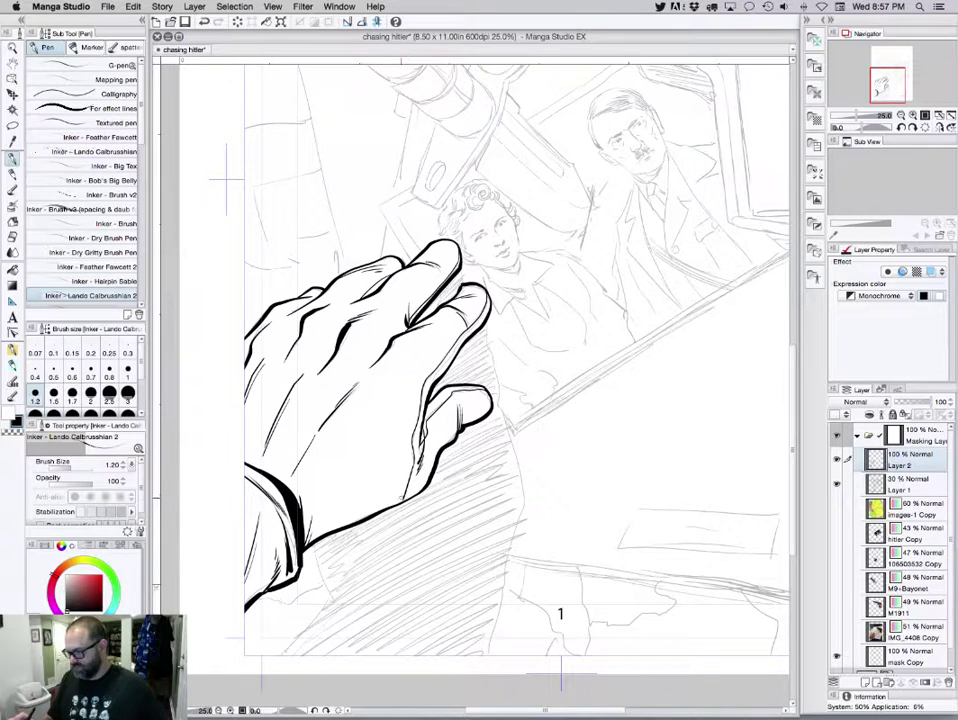
Ink the long side and short top edge of the paper sheet between the hand and the cylindrical scope
mouse_move(587, 378)
mouse_down()
mouse_move(489, 580)
mouse_move(450, 626)
mouse_move(582, 571)
mouse_move(568, 579)
mouse_up()
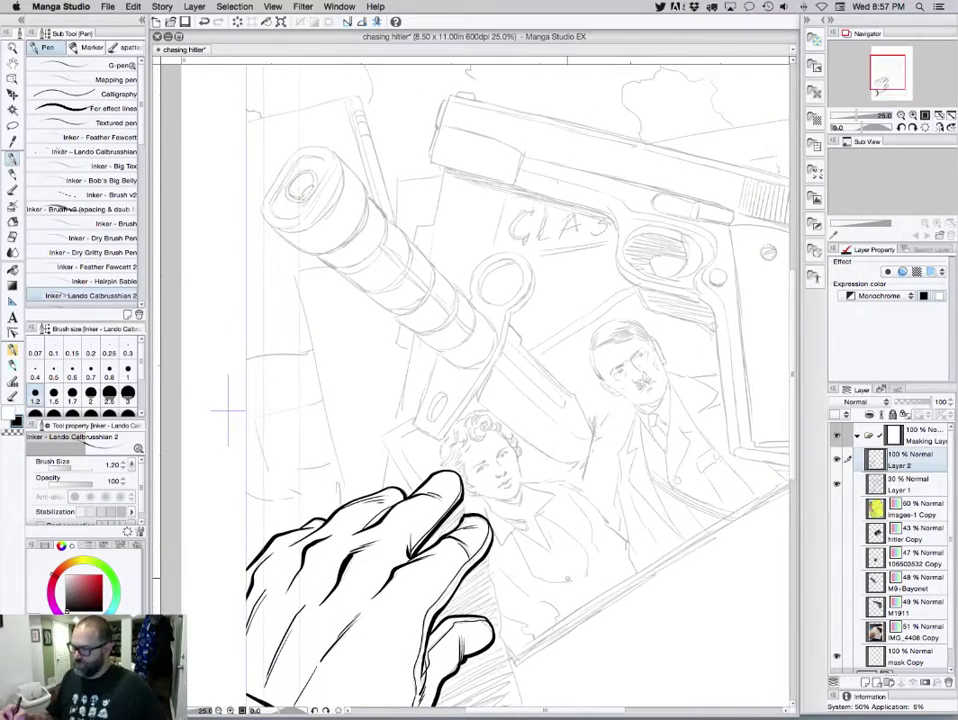
drag(293, 273, 344, 497)
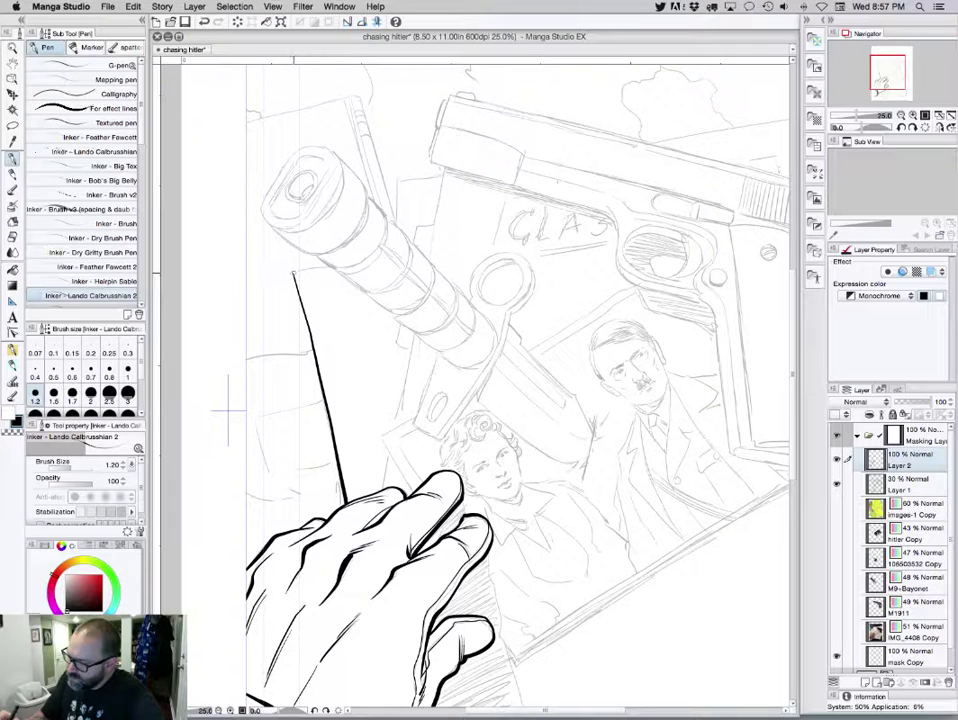
drag(293, 272, 330, 265)
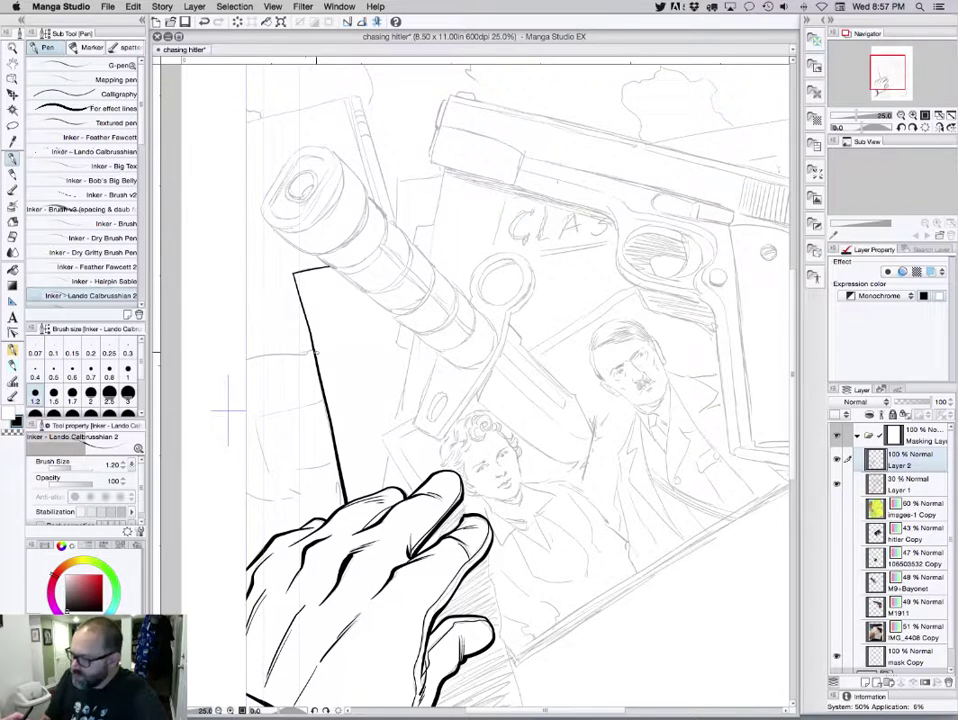
Ink the object tucked under the sheet at the page edge, with a heavy shadow along the sheet and a small rectangular label
mouse_move(316, 349)
mouse_down()
mouse_move(231, 370)
mouse_move(296, 379)
mouse_up()
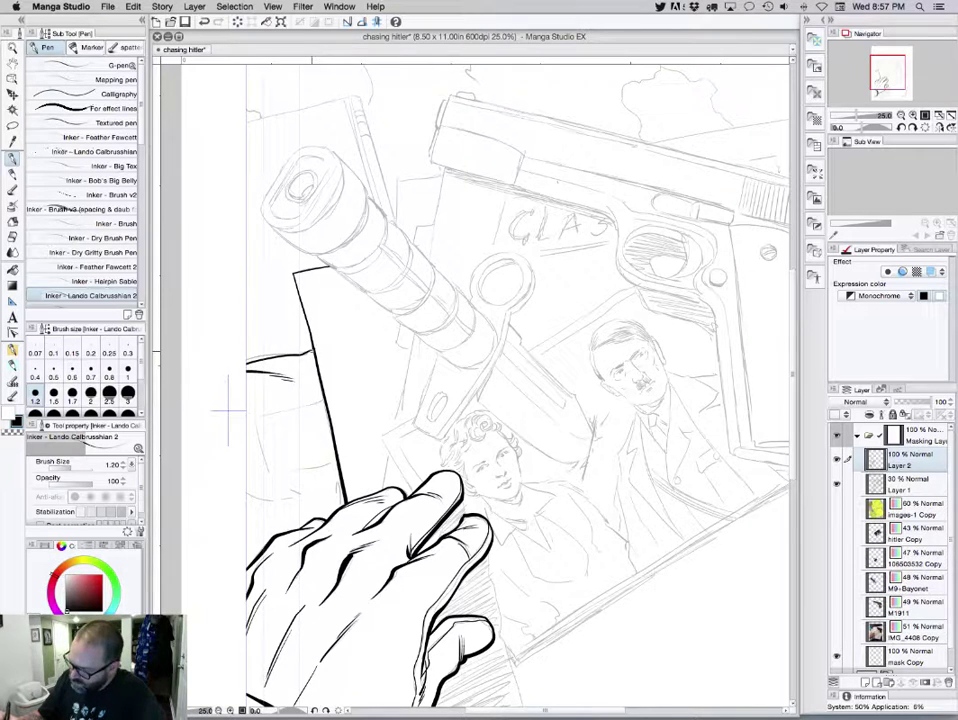
drag(312, 350, 335, 460)
drag(322, 400, 336, 456)
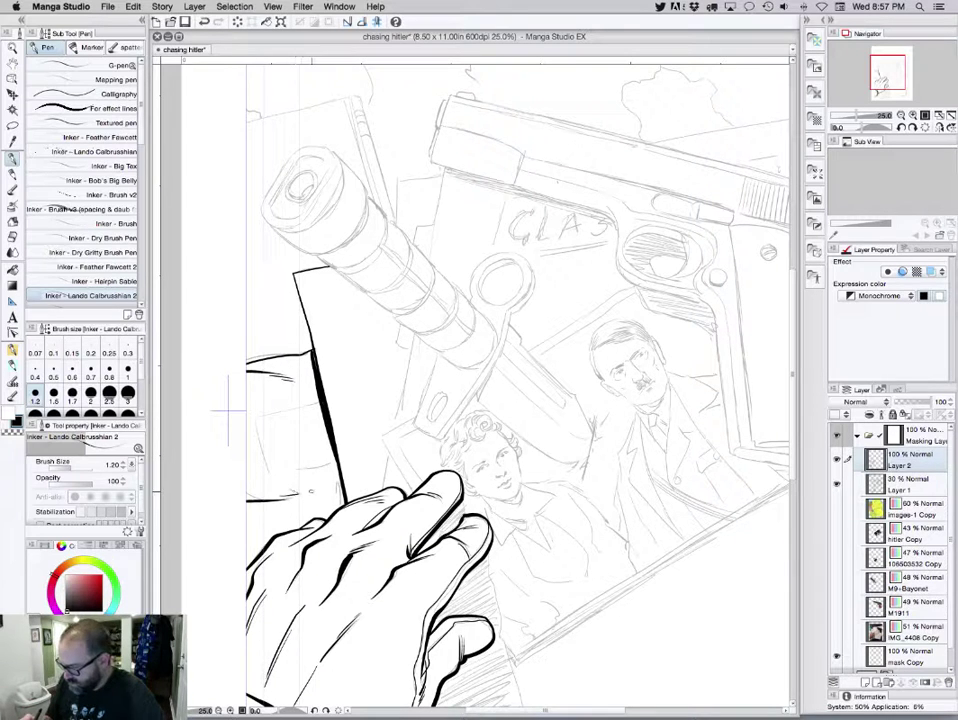
mouse_move(256, 420)
mouse_down()
mouse_move(266, 447)
mouse_move(319, 398)
mouse_up()
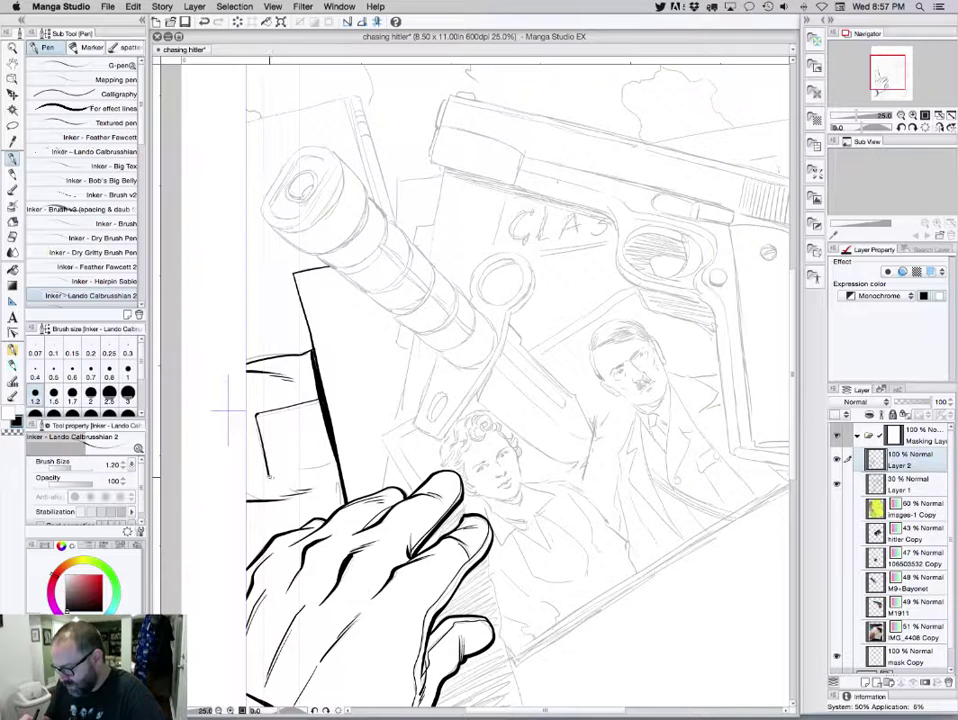
drag(267, 474, 275, 478)
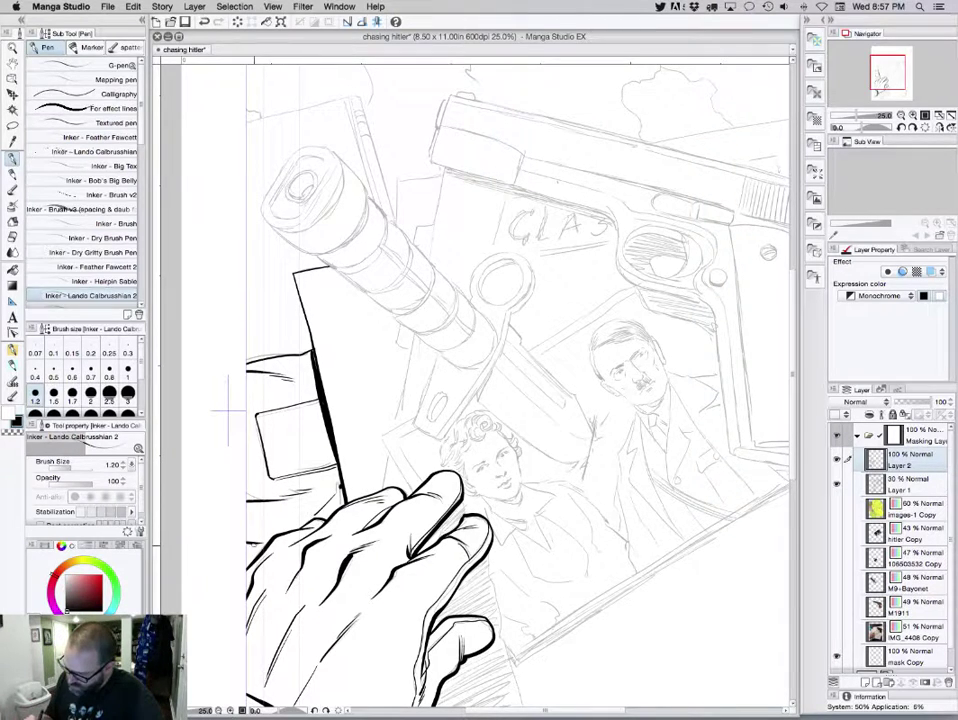
Ink the large folder's long outer side and back cover edge, with the papers tucked behind it and their heavy shadow
drag(634, 632, 559, 434)
scroll(470, 360, right, 10)
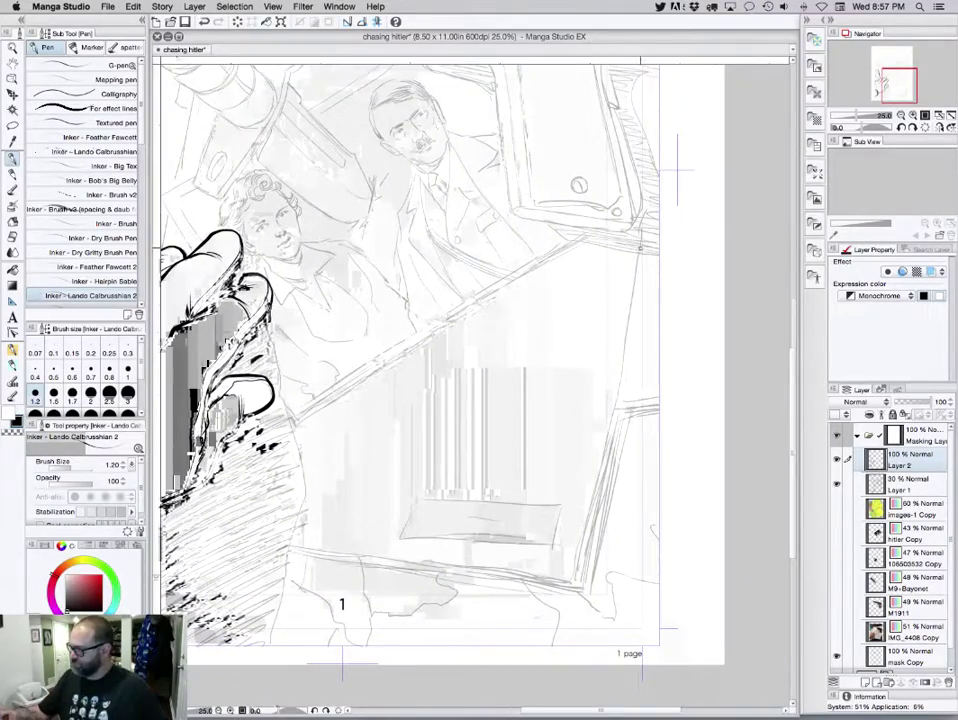
mouse_move(643, 231)
mouse_down()
mouse_move(615, 410)
mouse_move(574, 580)
mouse_up()
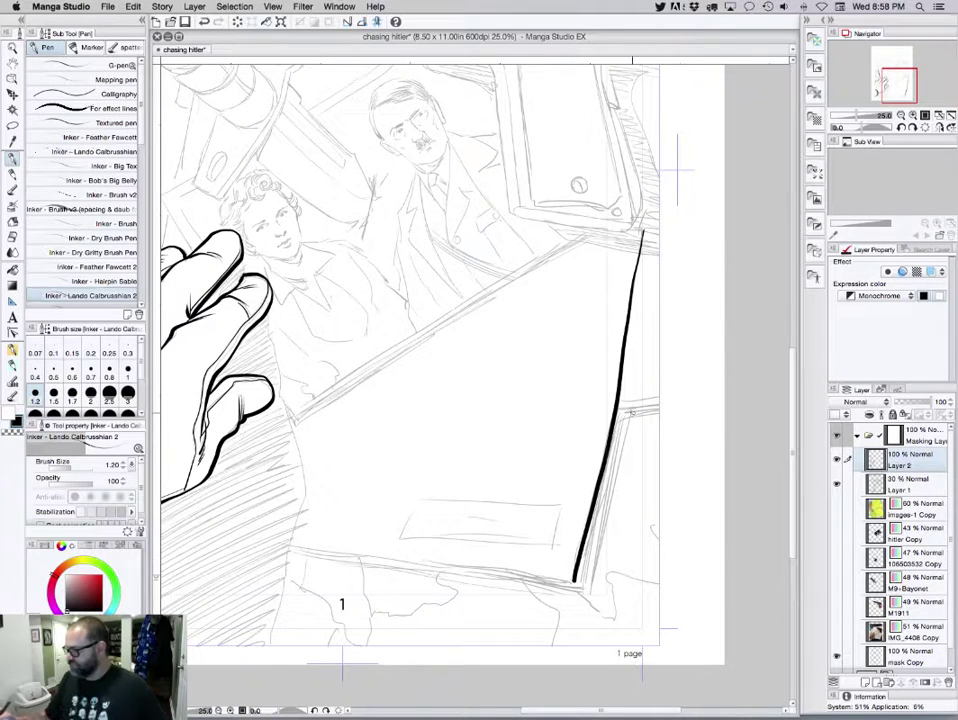
mouse_move(617, 410)
mouse_down()
mouse_move(674, 405)
mouse_move(660, 408)
mouse_up()
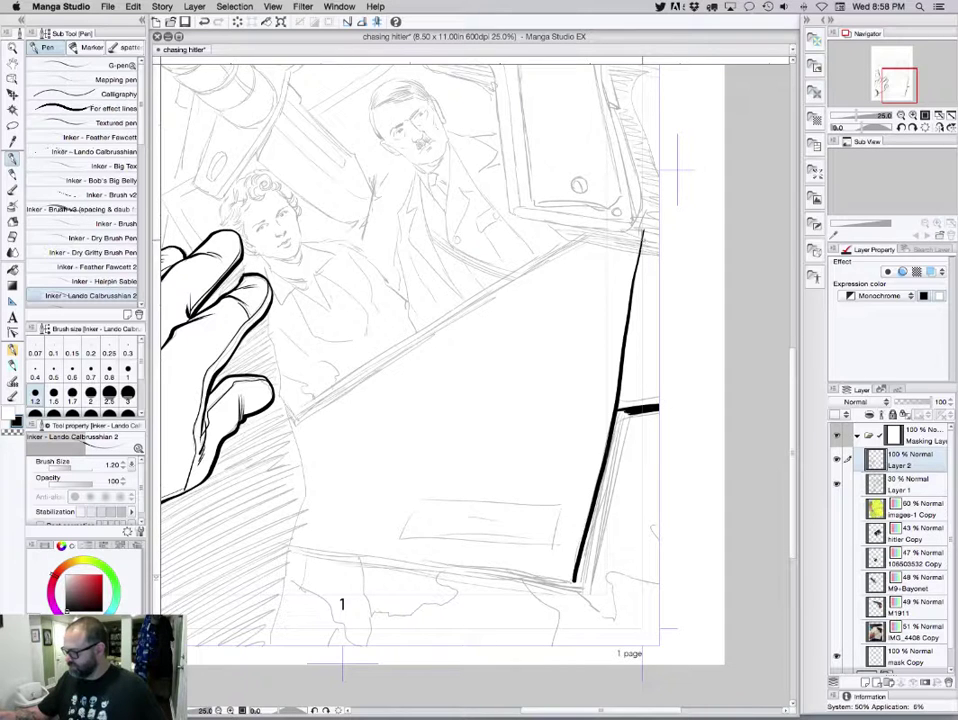
drag(642, 233, 617, 408)
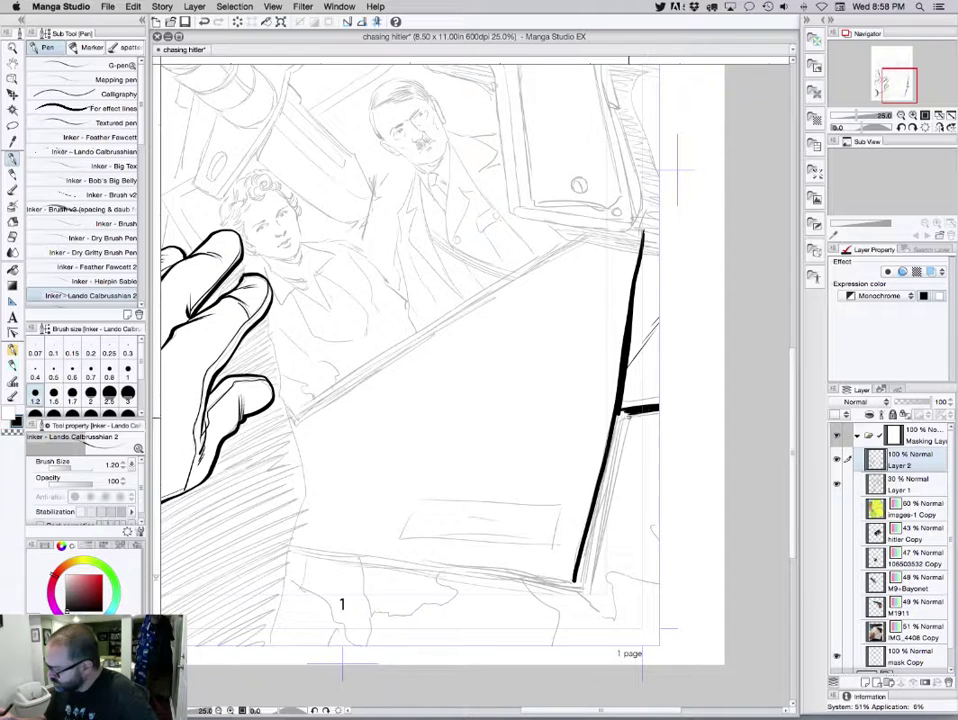
drag(630, 413, 620, 447)
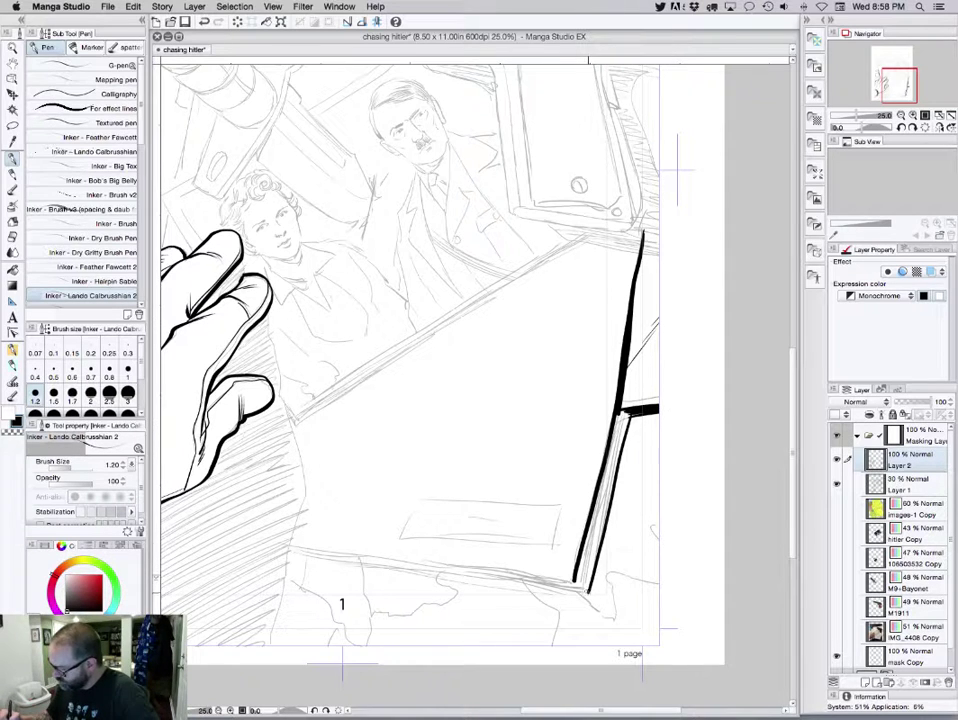
Close the large folder's outline along its bottom, the photograph and the hand side, and ink the back cover's lower edge to the page border
drag(285, 543, 572, 582)
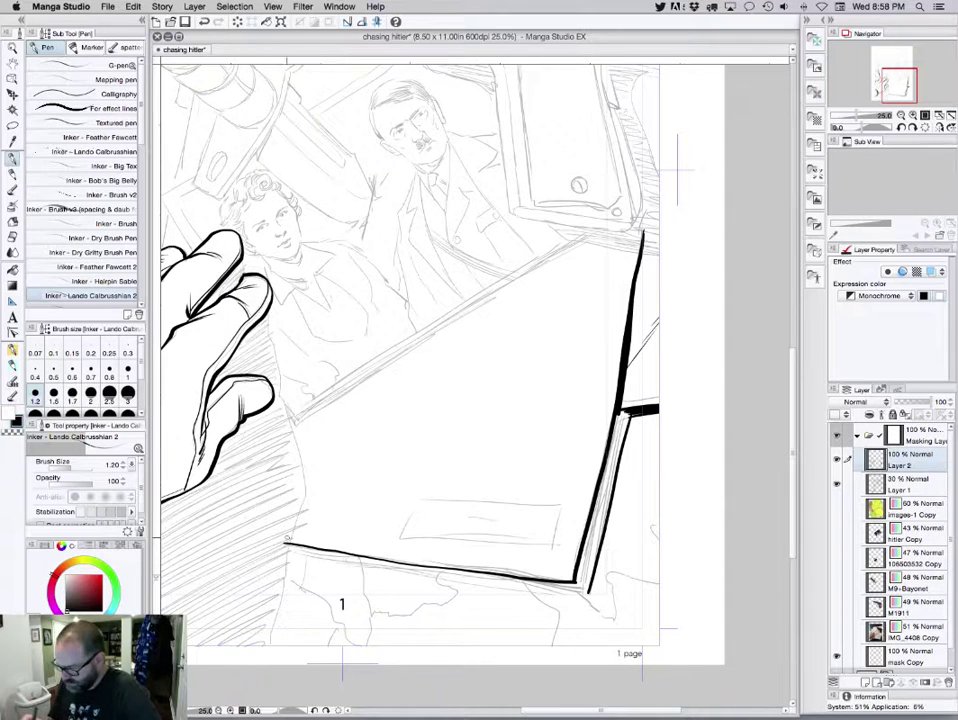
mouse_move(277, 393)
mouse_down()
mouse_move(295, 417)
mouse_move(585, 240)
mouse_up()
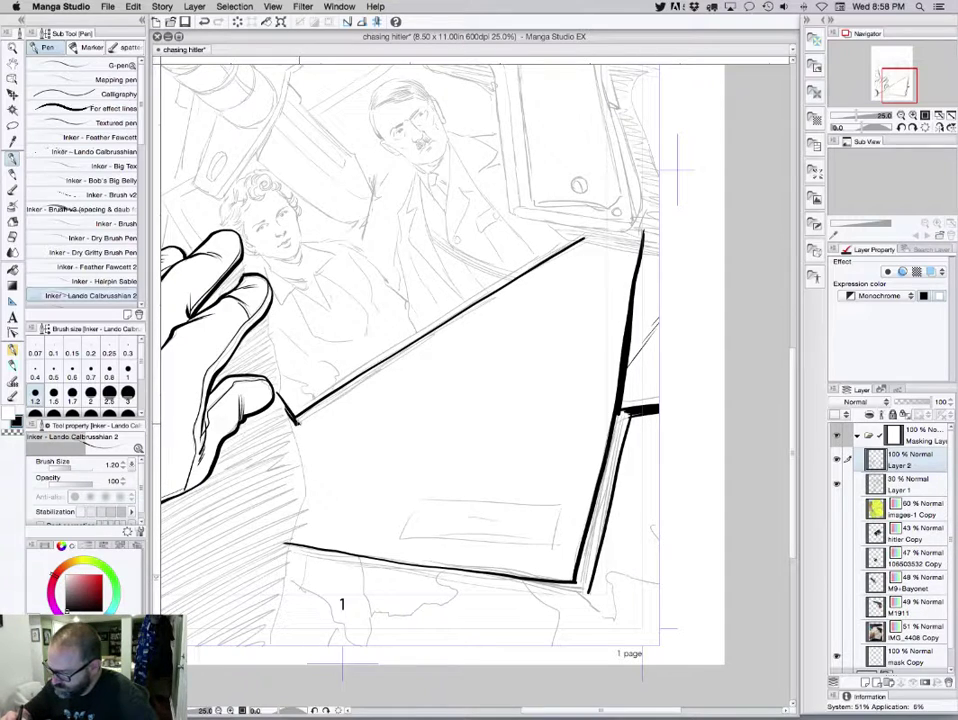
drag(297, 422, 469, 316)
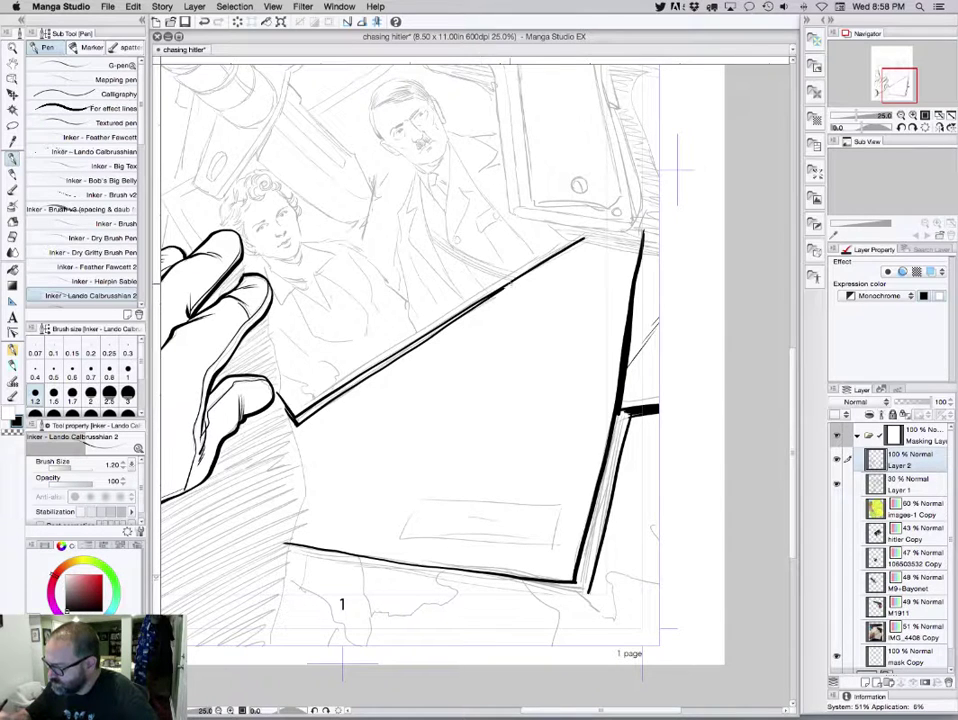
mouse_move(297, 420)
mouse_down()
mouse_move(304, 483)
mouse_move(286, 540)
mouse_up()
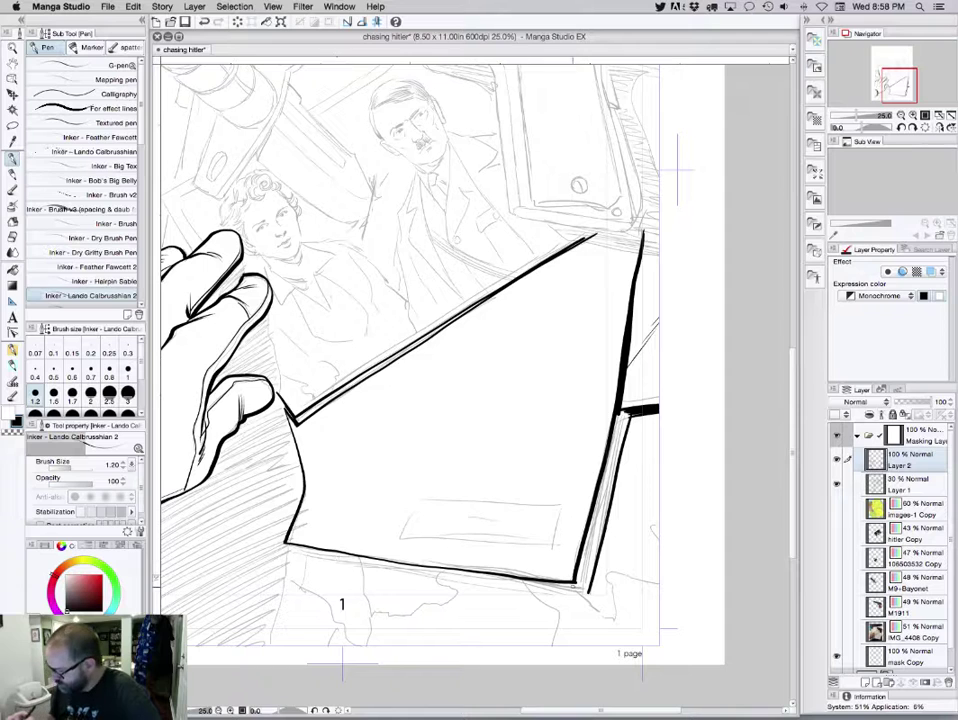
mouse_move(578, 581)
mouse_down()
mouse_move(291, 554)
mouse_move(262, 645)
mouse_up()
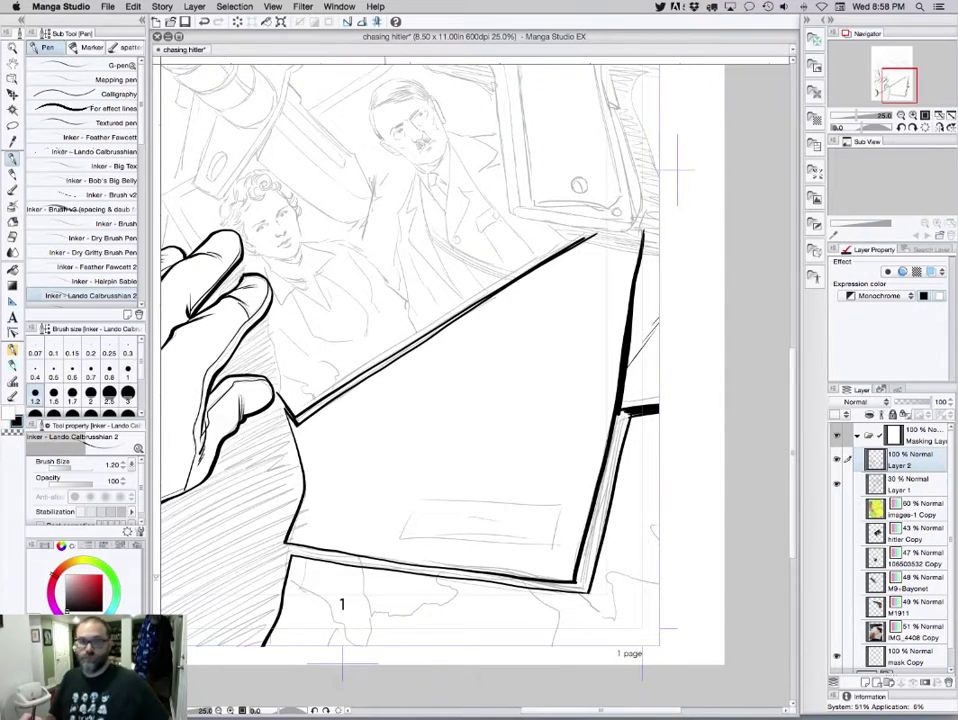
Ink the paper edge running down from the sleeve cuff and the short photograph edge between the fingertip and the thumb
drag(405, 600, 552, 552)
scroll(677, 170, left, 3)
scroll(677, 170, down, 1)
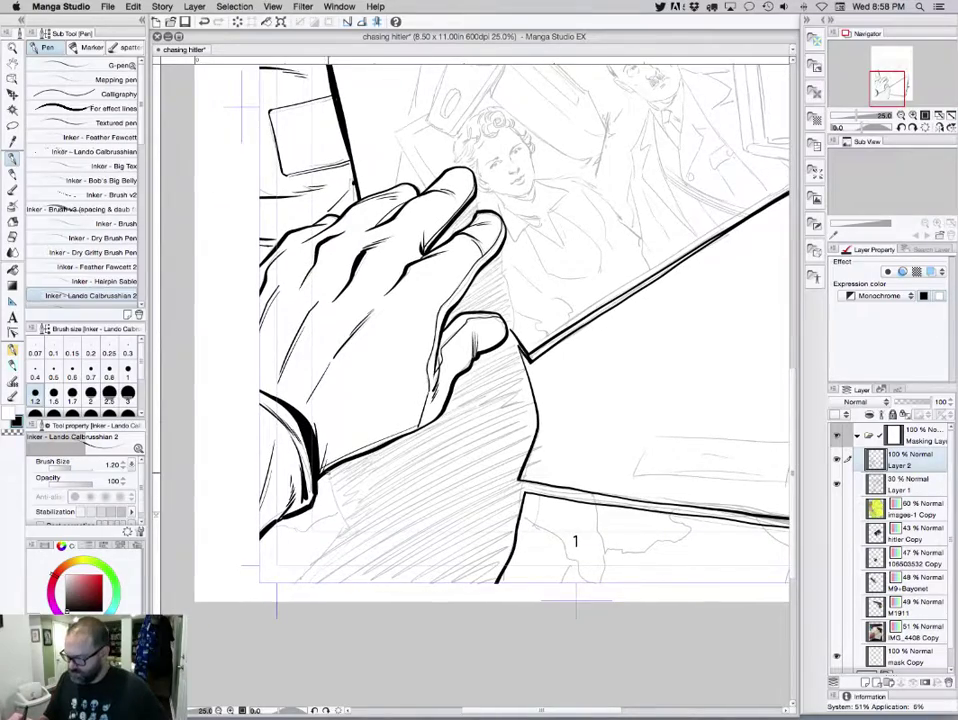
mouse_move(324, 470)
mouse_down()
mouse_move(341, 523)
mouse_move(262, 604)
mouse_up()
drag(475, 390, 389, 465)
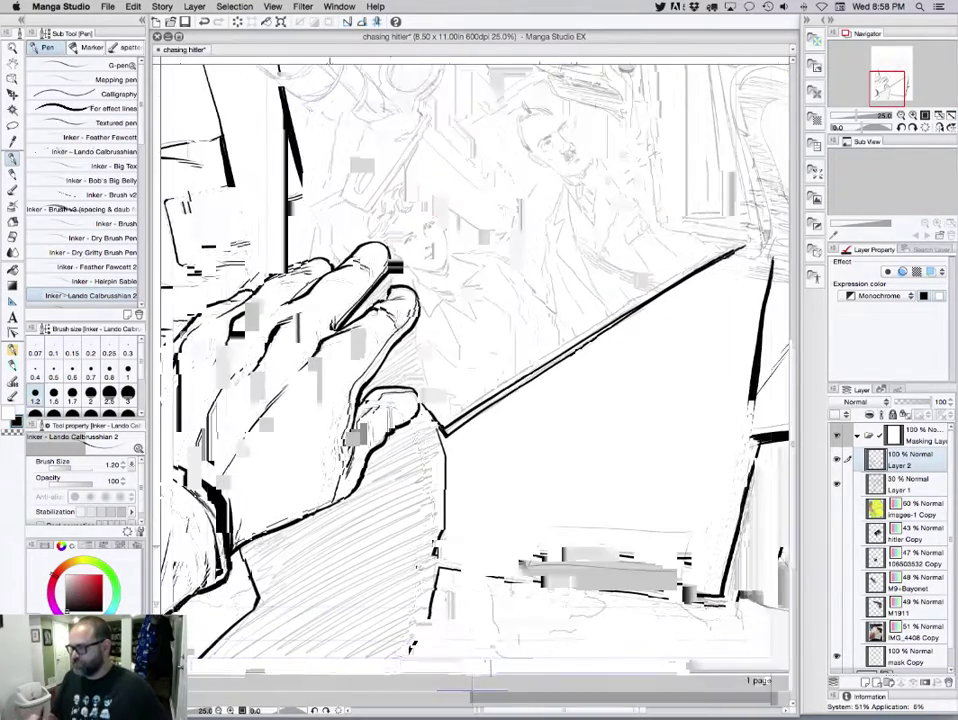
scroll(760, 382, up, 5)
scroll(760, 382, right, 2)
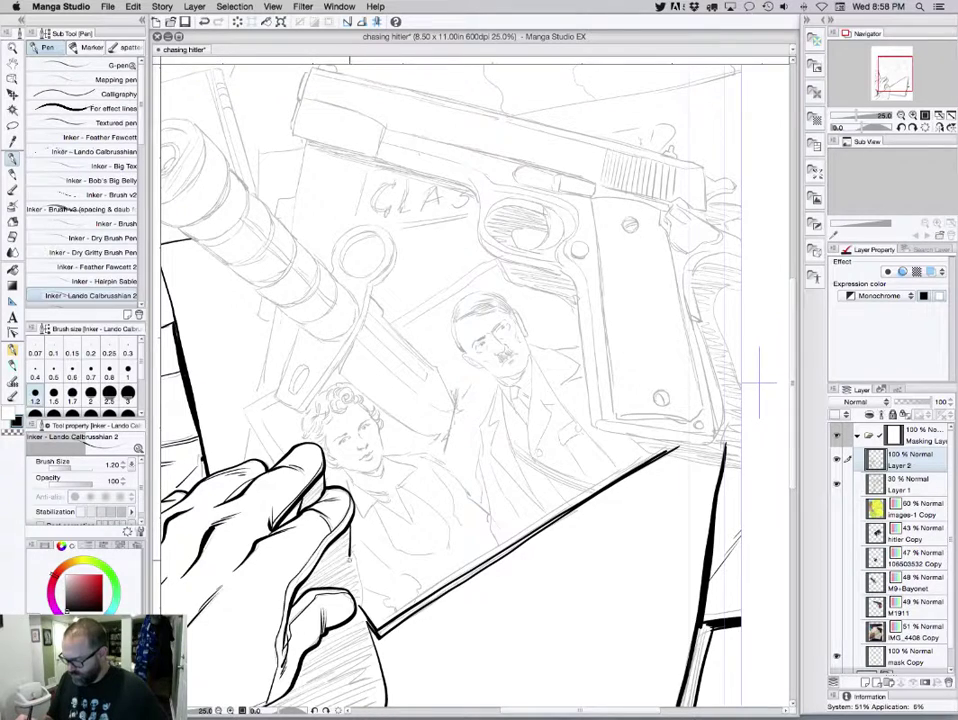
scroll(760, 382, up, 1)
scroll(775, 410, up, 5)
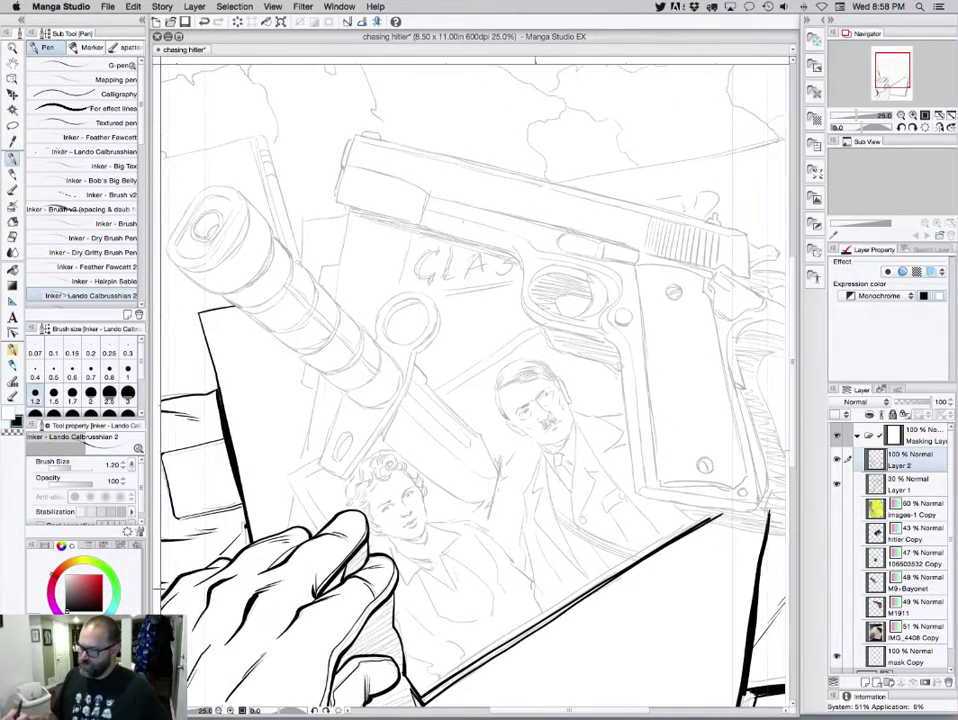
Ink the sheet edge running from behind the pistol slide to the page border, with short broken lines beneath it
scroll(775, 410, right, 2)
scroll(775, 410, up, 1)
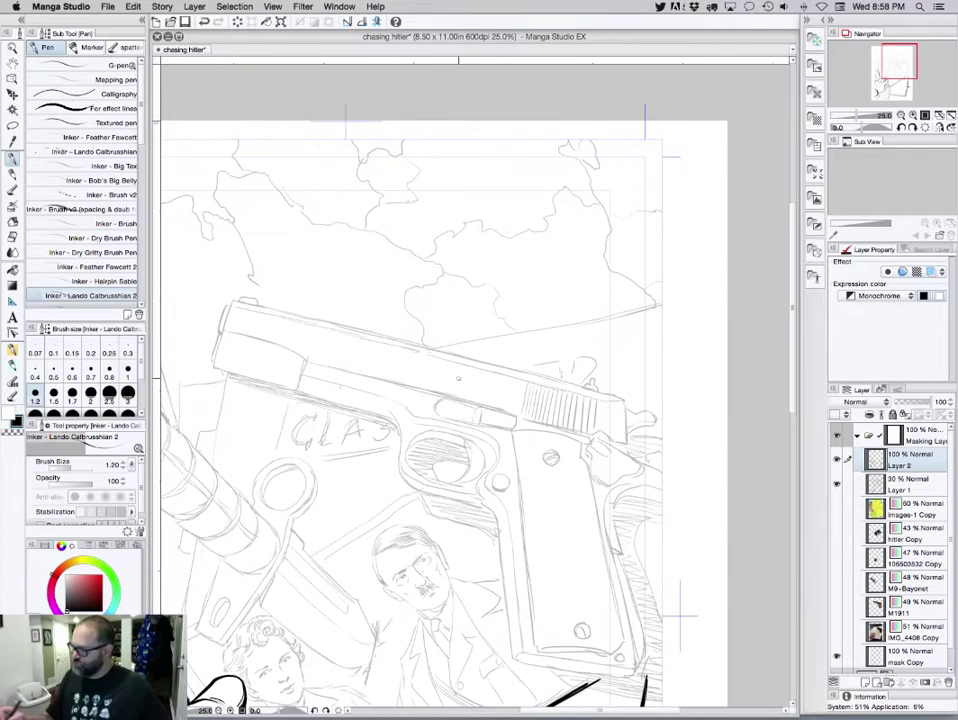
mouse_move(433, 348)
mouse_down()
mouse_move(594, 318)
mouse_move(660, 292)
mouse_up()
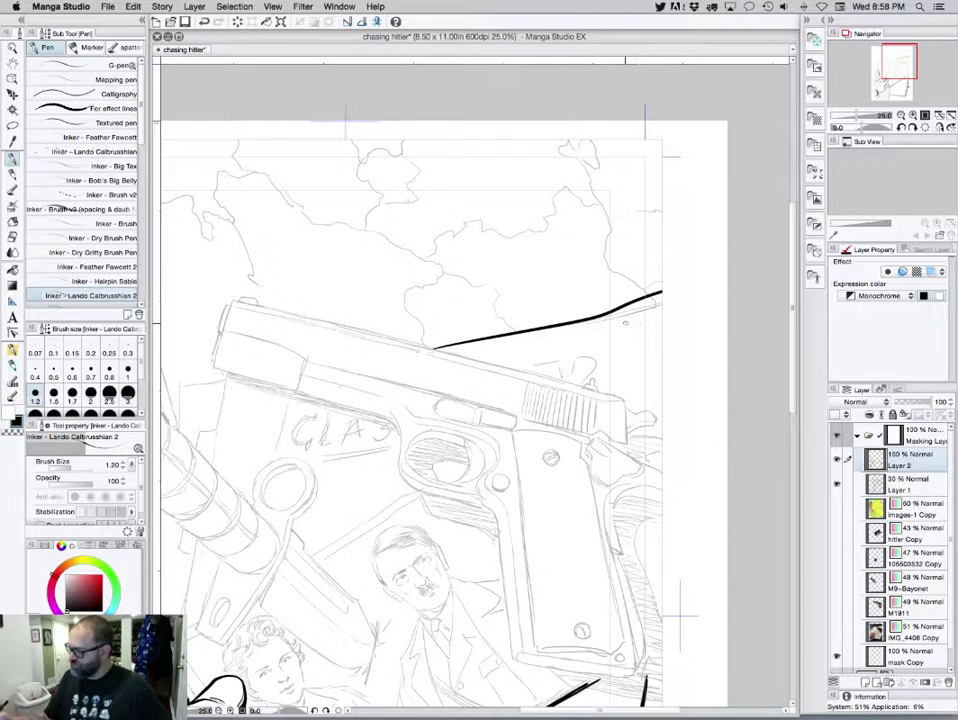
key(ctrl+z)
drag(435, 347, 660, 303)
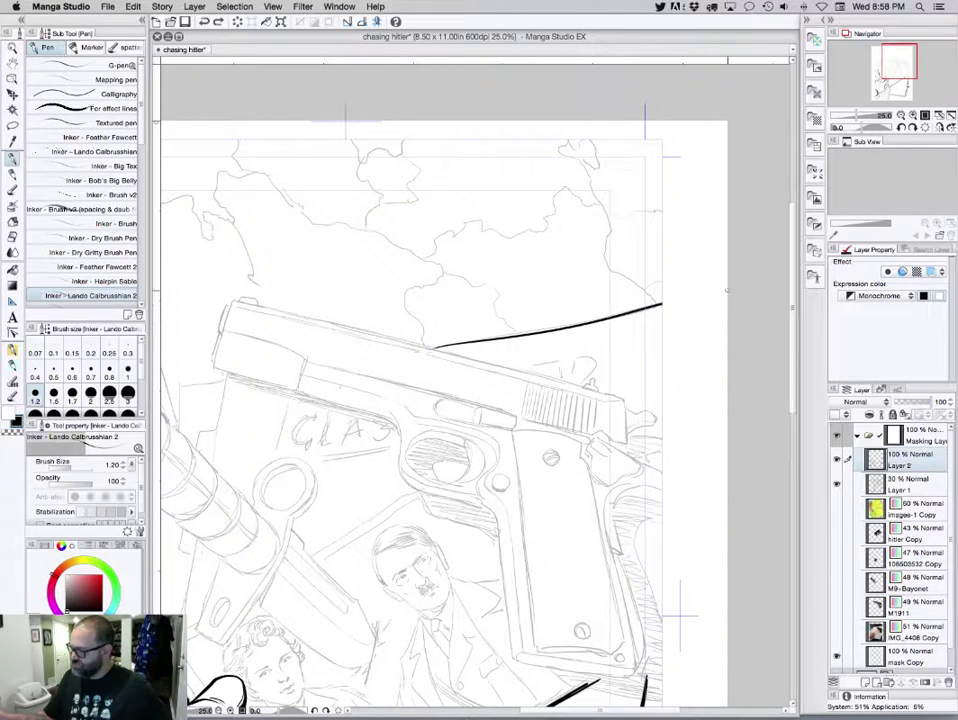
drag(524, 351, 591, 333)
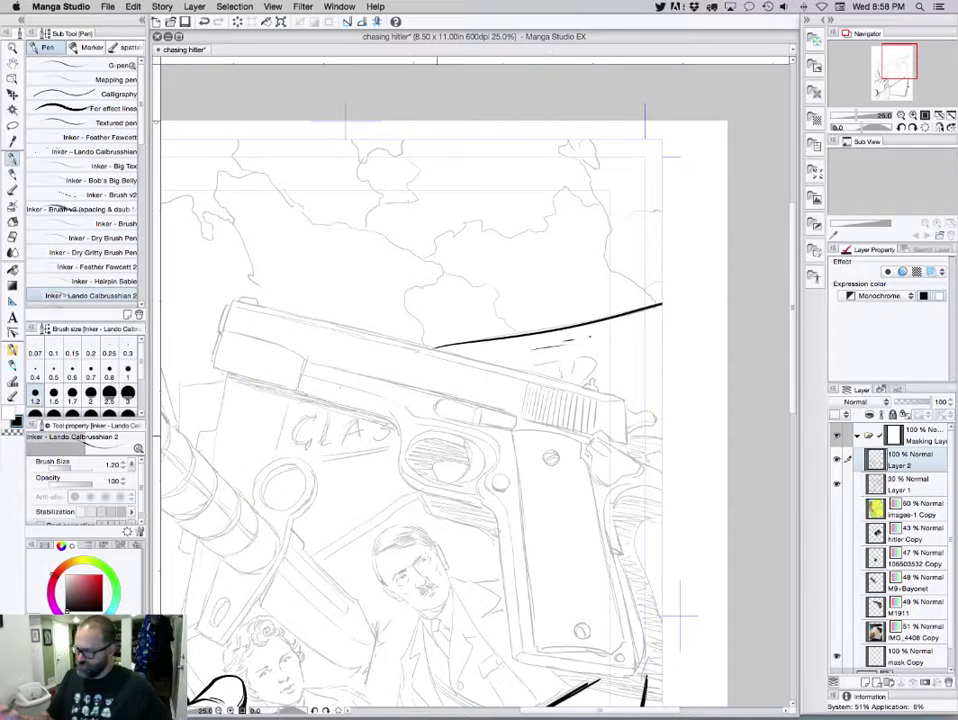
Ink the stepped side edge of the "GLAS" document above and below the cylindrical scope, down to the hand
drag(437, 335, 543, 340)
mouse_move(380, 380)
mouse_down()
mouse_move(370, 425)
mouse_move(348, 455)
mouse_up()
mouse_move(336, 535)
mouse_down()
mouse_move(331, 557)
mouse_move(344, 565)
mouse_up()
scroll(222, 440, down, 5)
scroll(222, 440, left, 2)
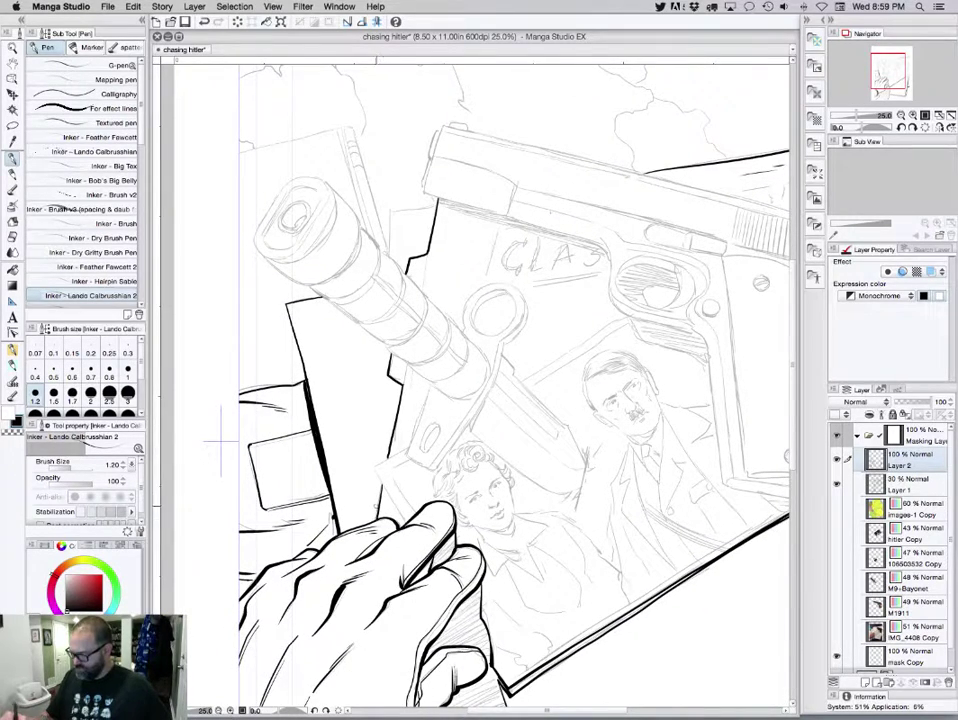
Ink the photograph's outer corner above the hand, with a shadow along its short side, and its top edge up to the pistol
drag(379, 477, 403, 523)
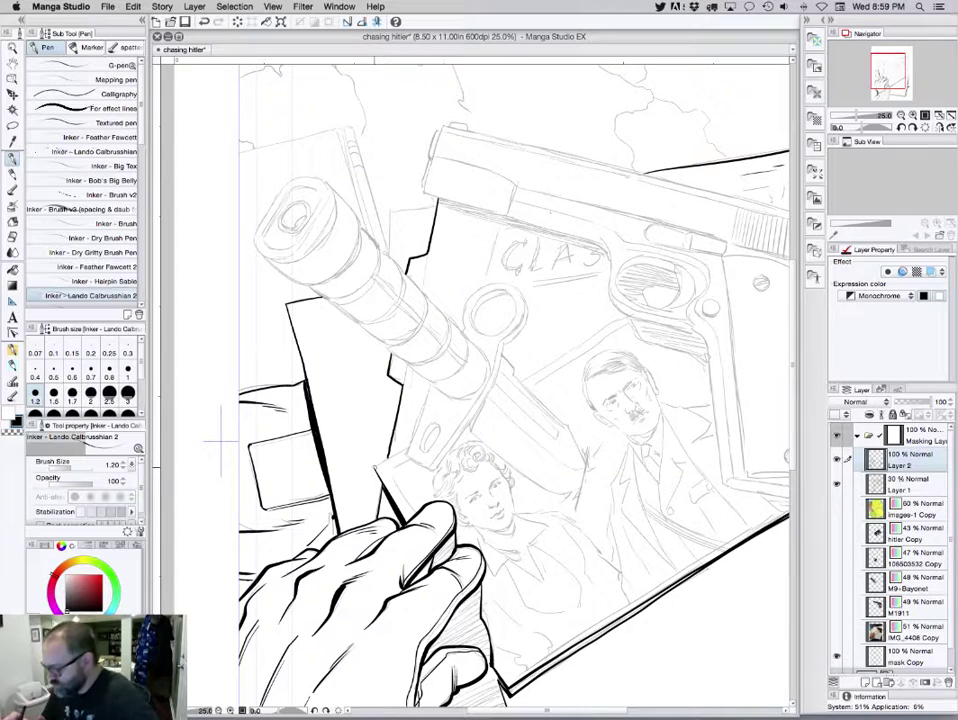
drag(375, 467, 408, 448)
drag(522, 382, 626, 318)
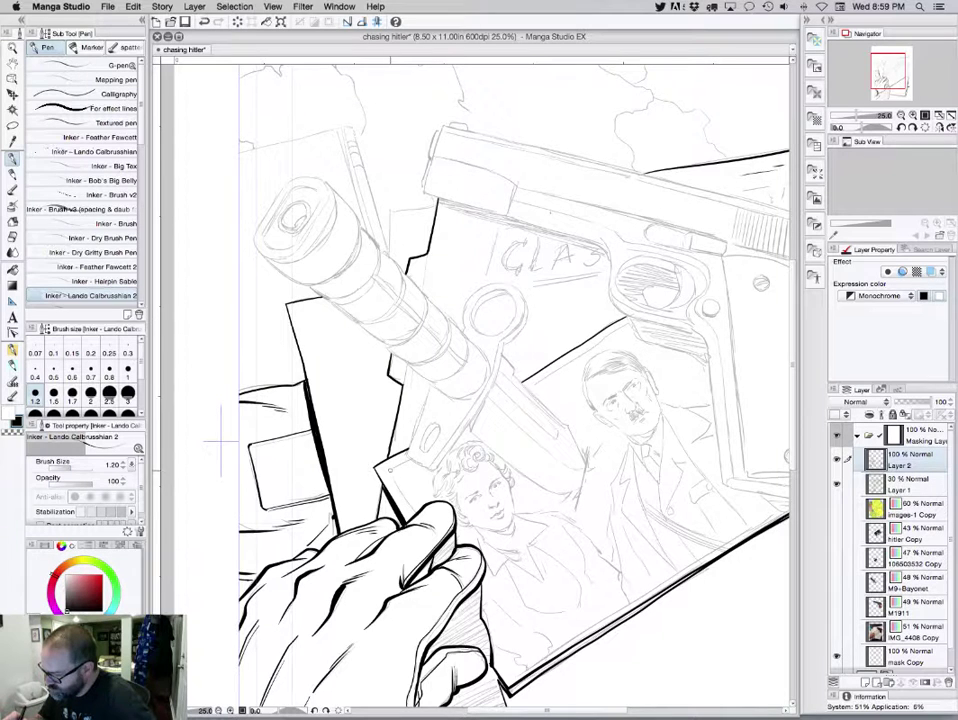
Ink the photograph's inner border line along its corner, top edge and bottom edge
mouse_move(390, 470)
mouse_down()
mouse_move(410, 460)
mouse_move(413, 513)
mouse_up()
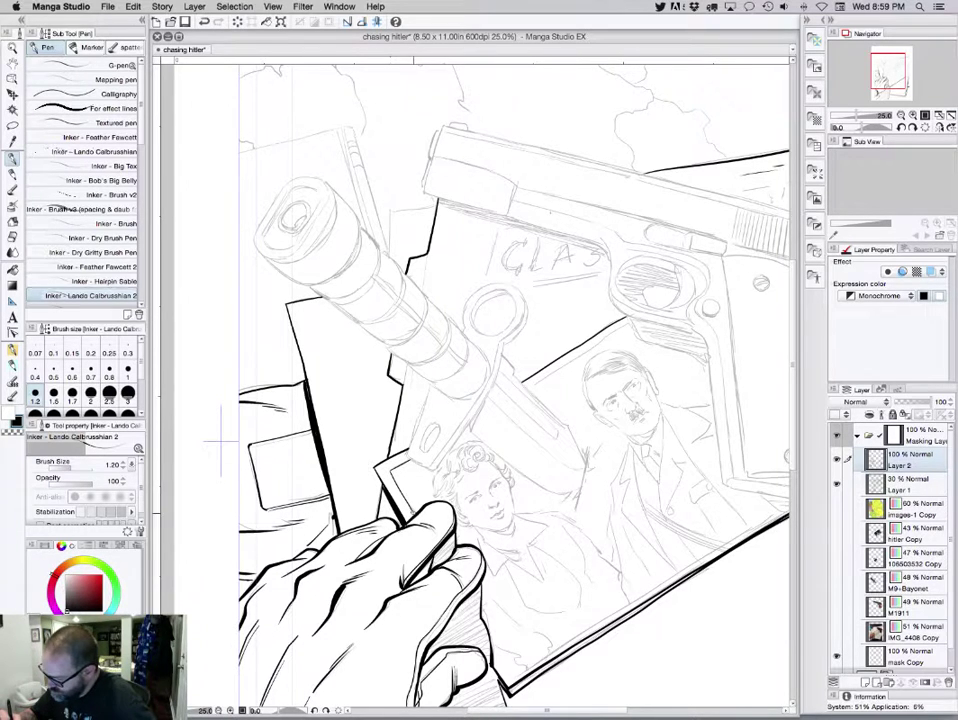
drag(493, 646, 510, 668)
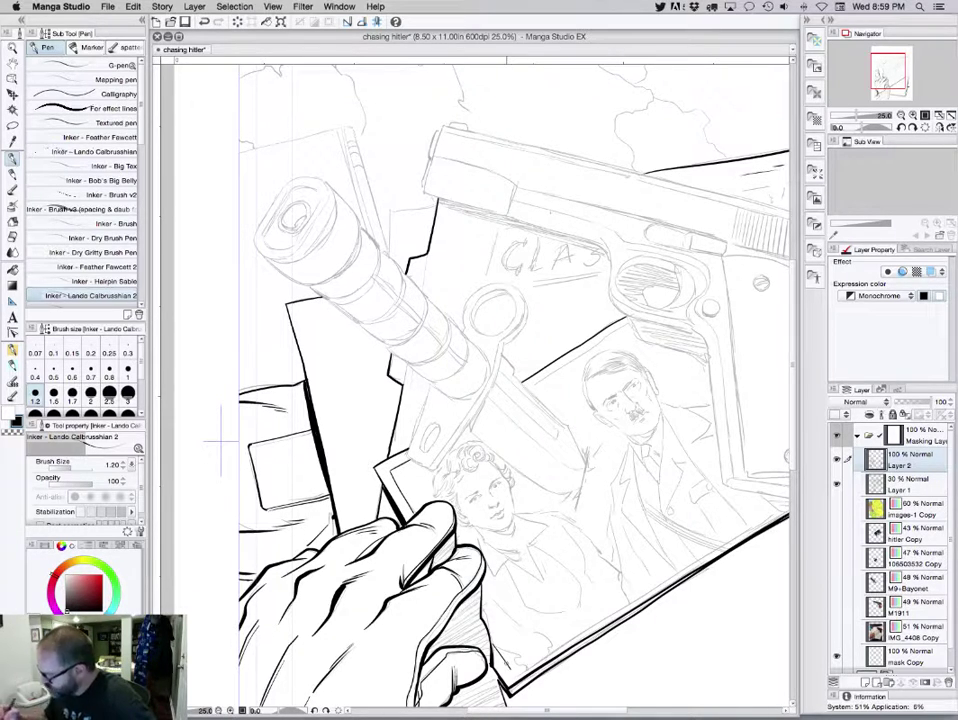
drag(531, 387, 628, 325)
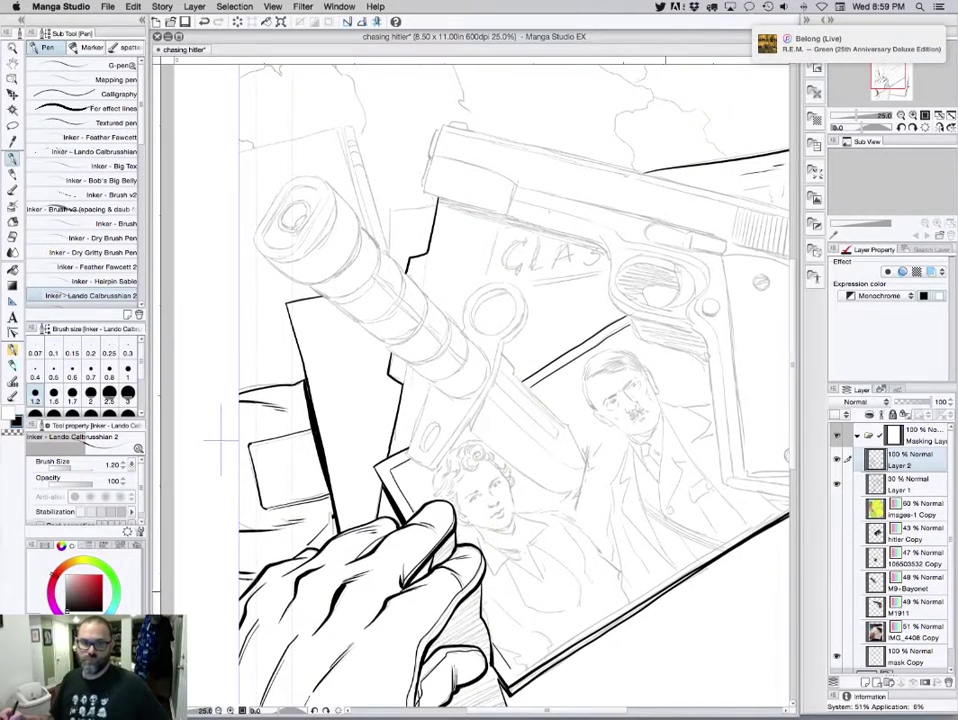
drag(676, 606, 603, 509)
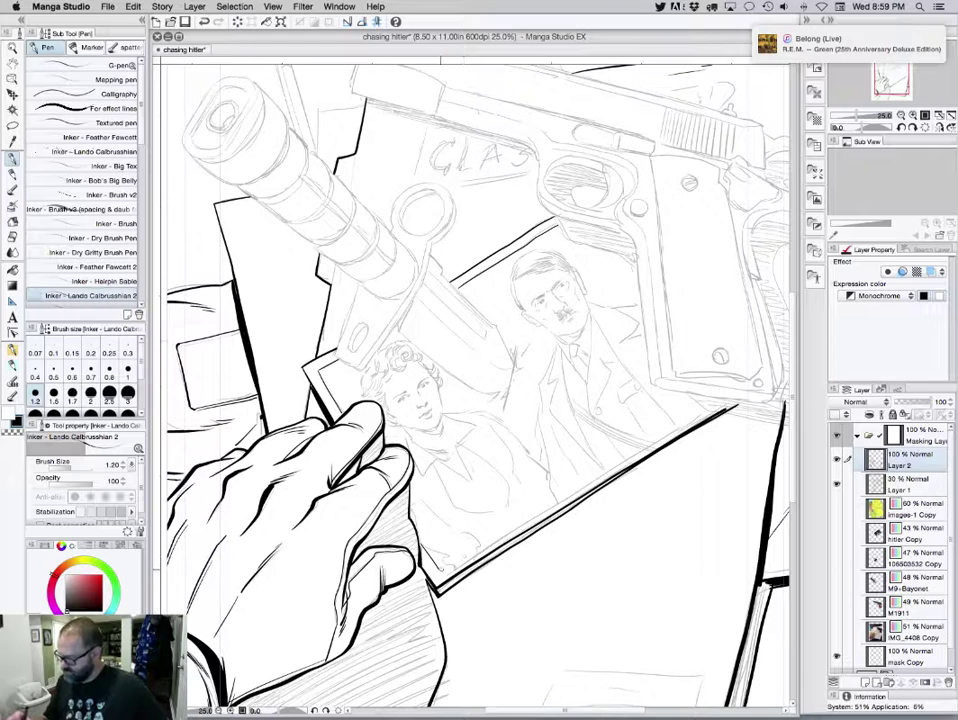
drag(440, 569, 556, 498)
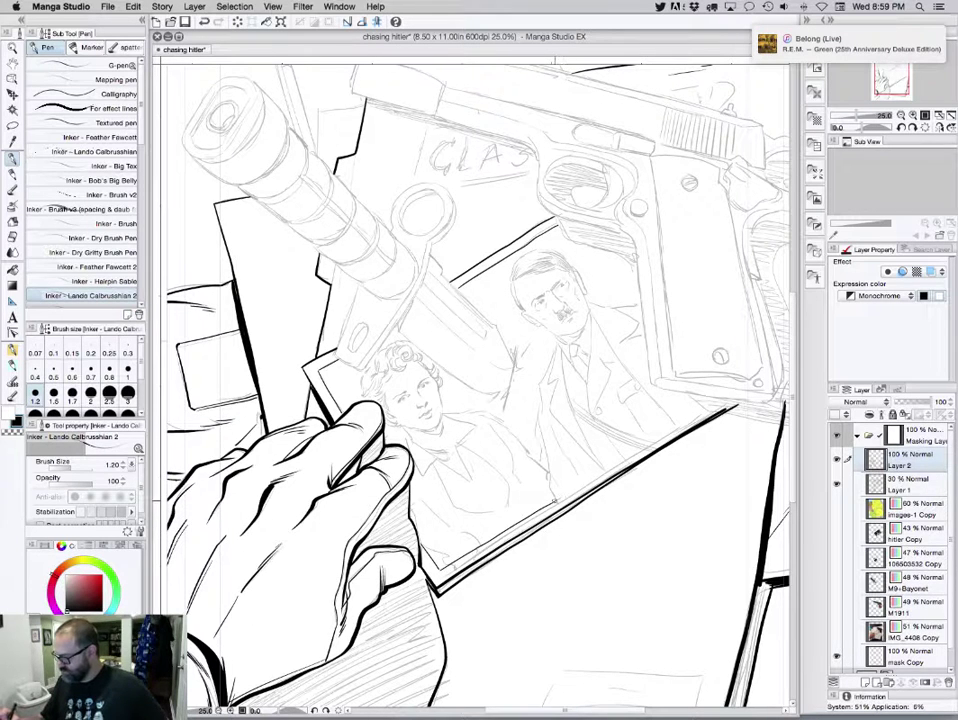
drag(418, 372, 537, 297)
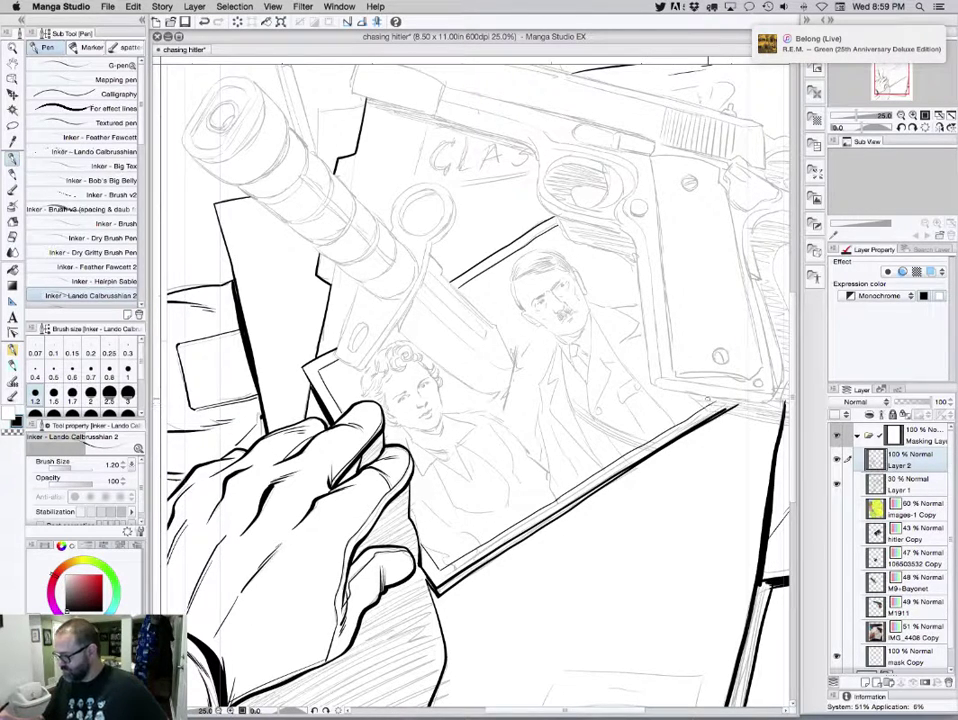
key(Tab)
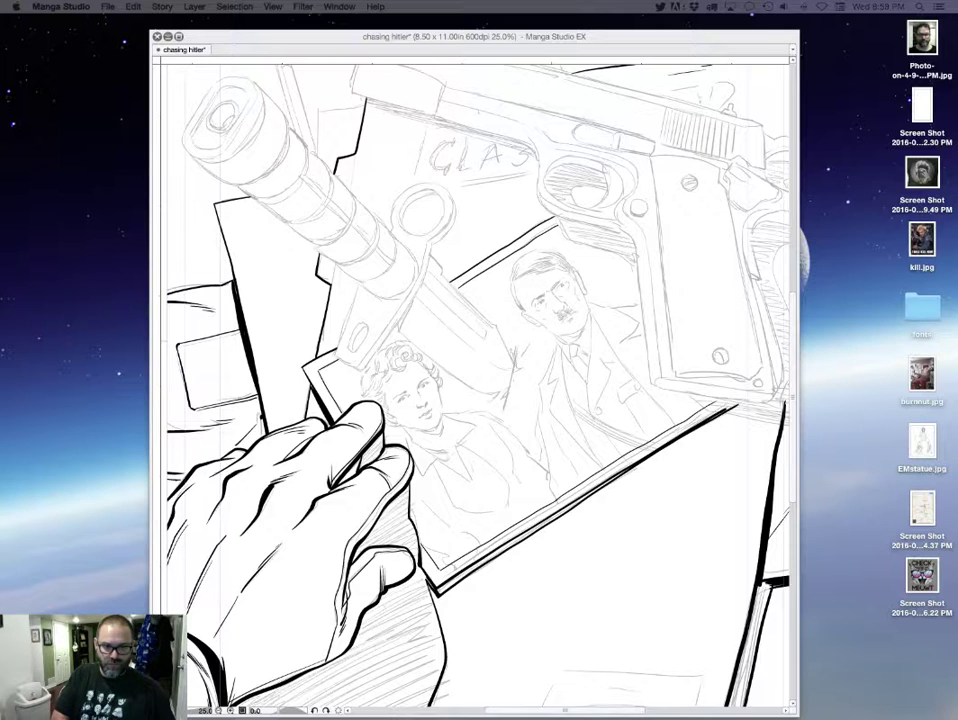
key(Tab)
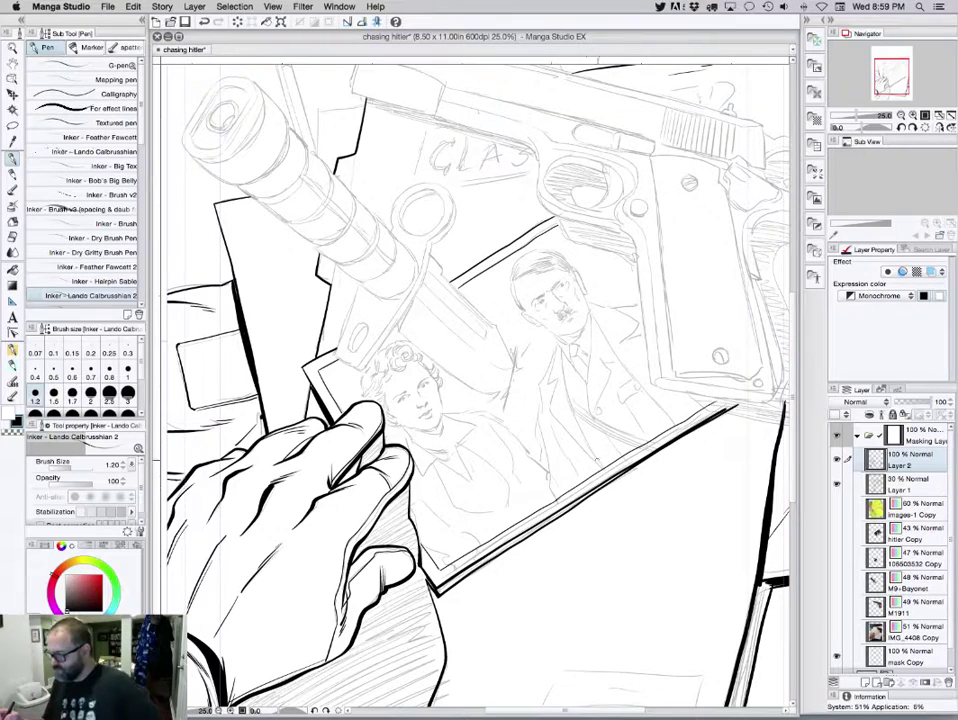
Ink the small sheet sticking out between the scope and the pistol muzzle, thickening its edge beside the document
drag(564, 313, 603, 521)
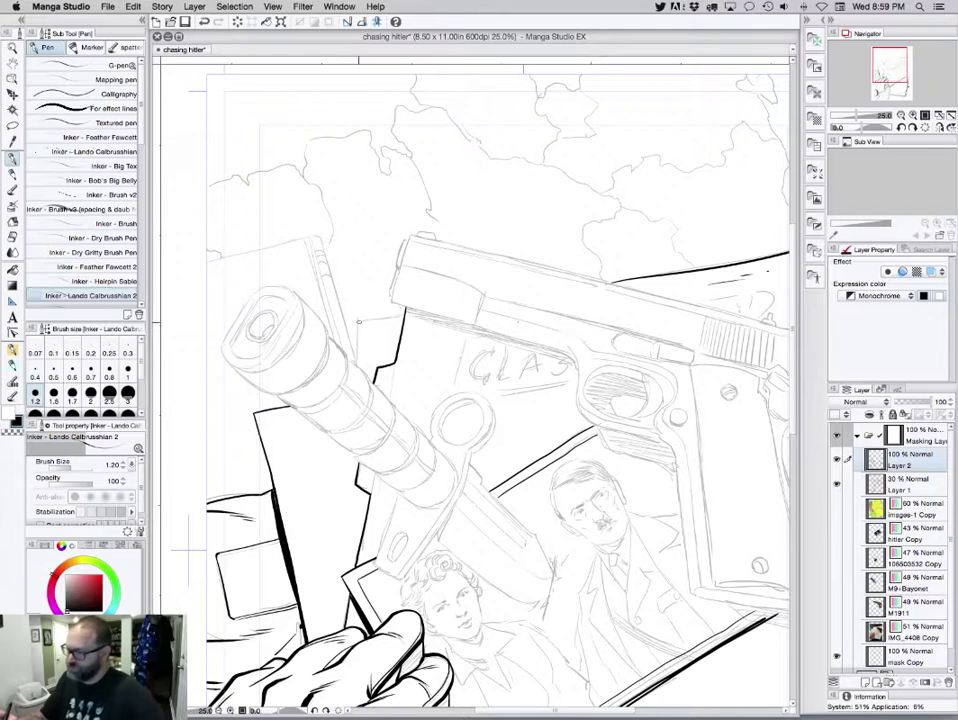
drag(359, 320, 356, 365)
mouse_move(359, 319)
mouse_down()
mouse_move(405, 312)
mouse_move(396, 362)
mouse_up()
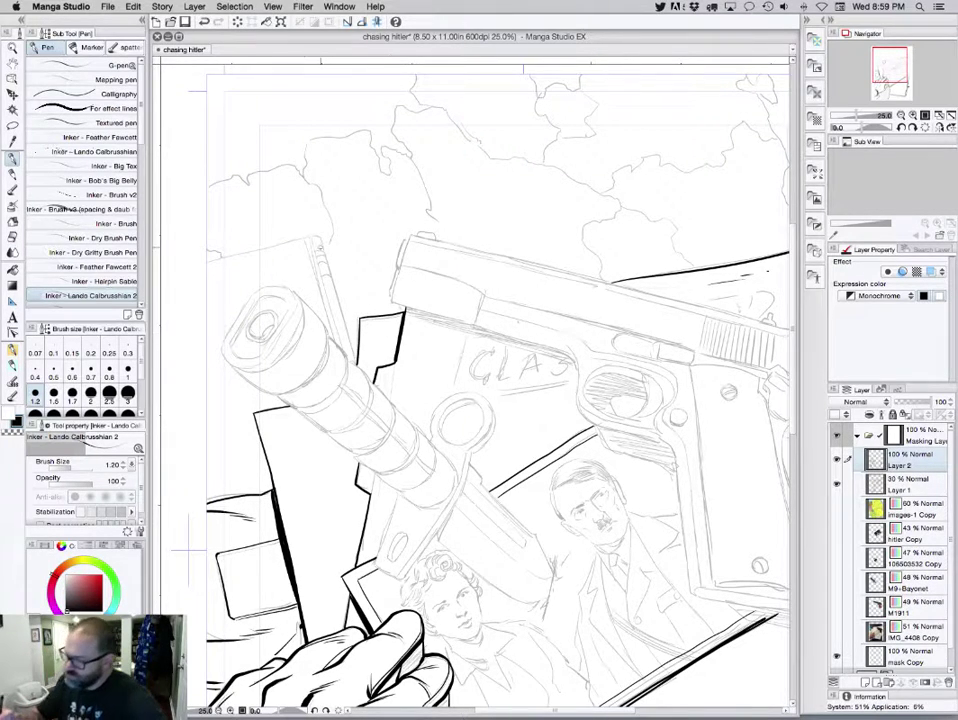
Ink the book behind the scope: its banded spine, the top edge out to the page border, and the spine end below the scope
drag(305, 240, 336, 345)
drag(310, 238, 343, 348)
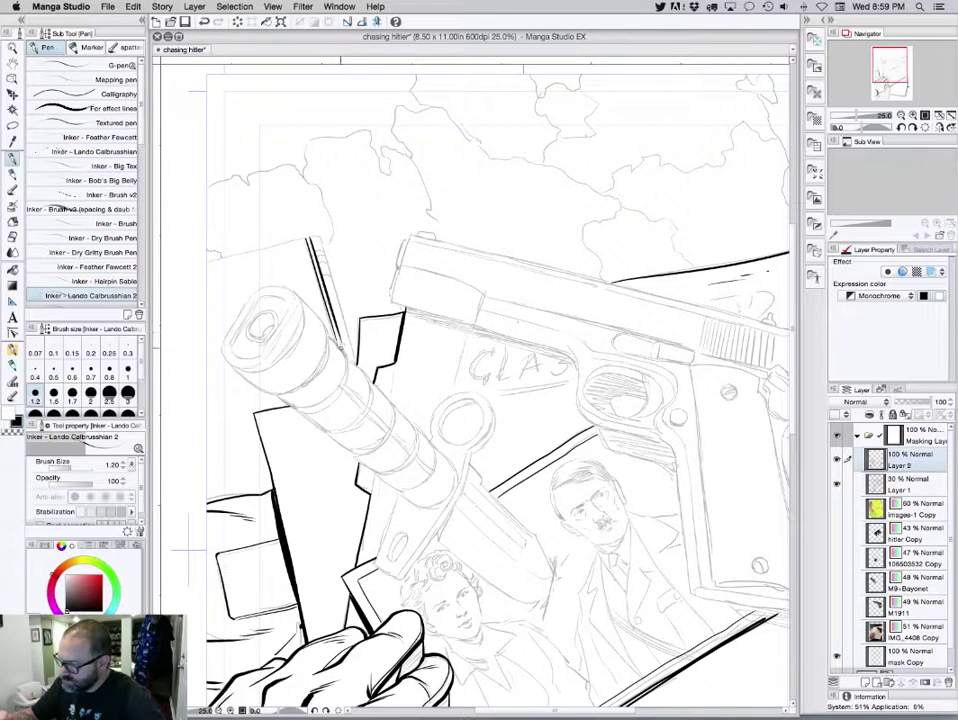
drag(309, 237, 355, 353)
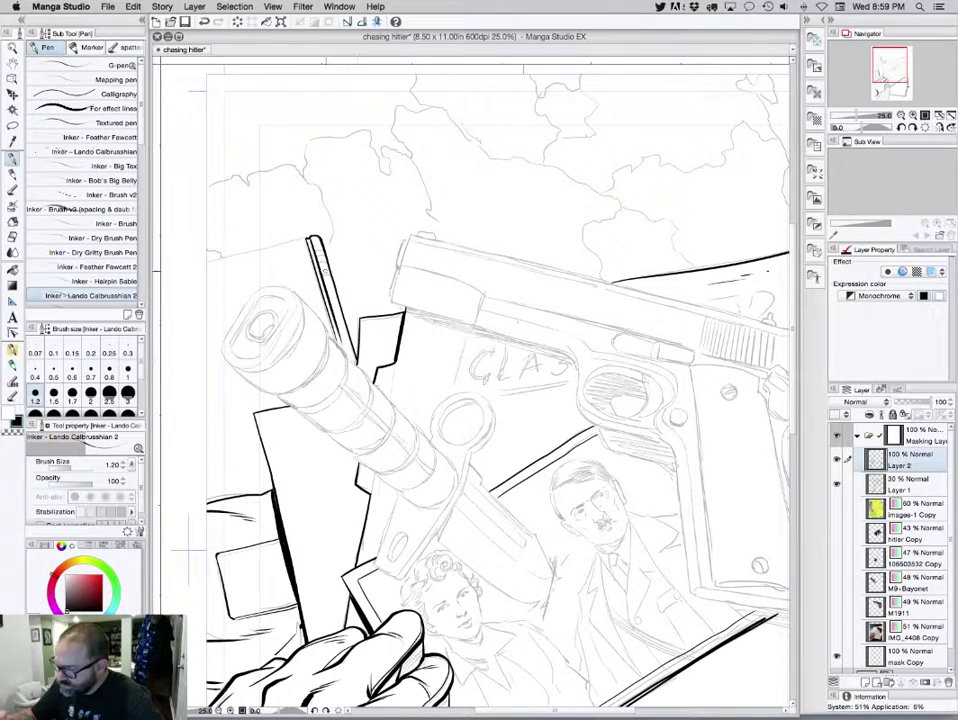
drag(316, 251, 327, 263)
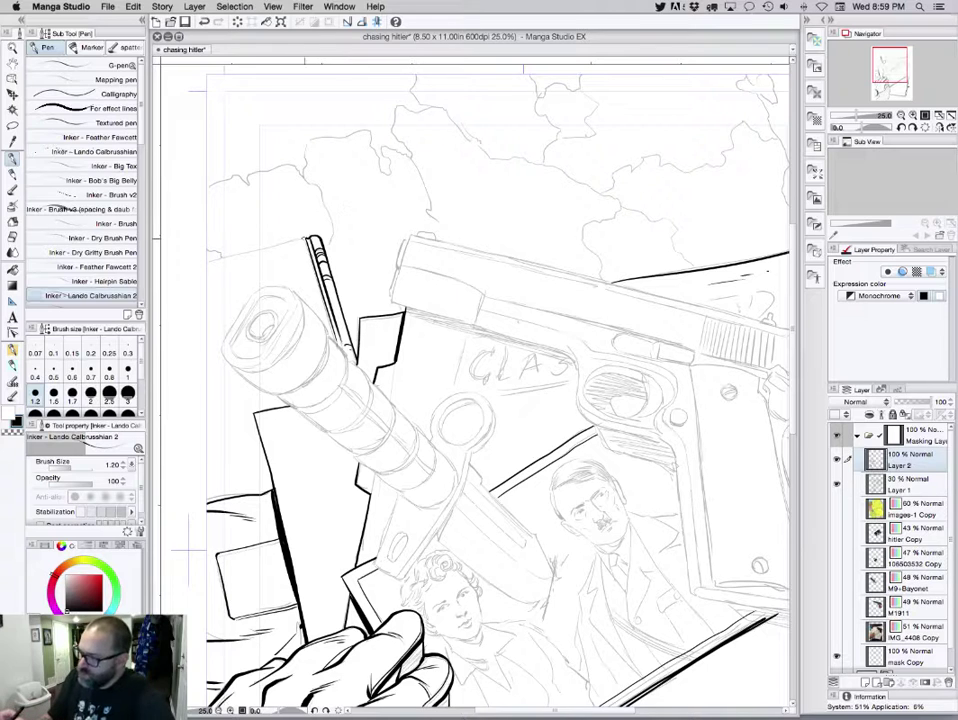
drag(312, 238, 186, 267)
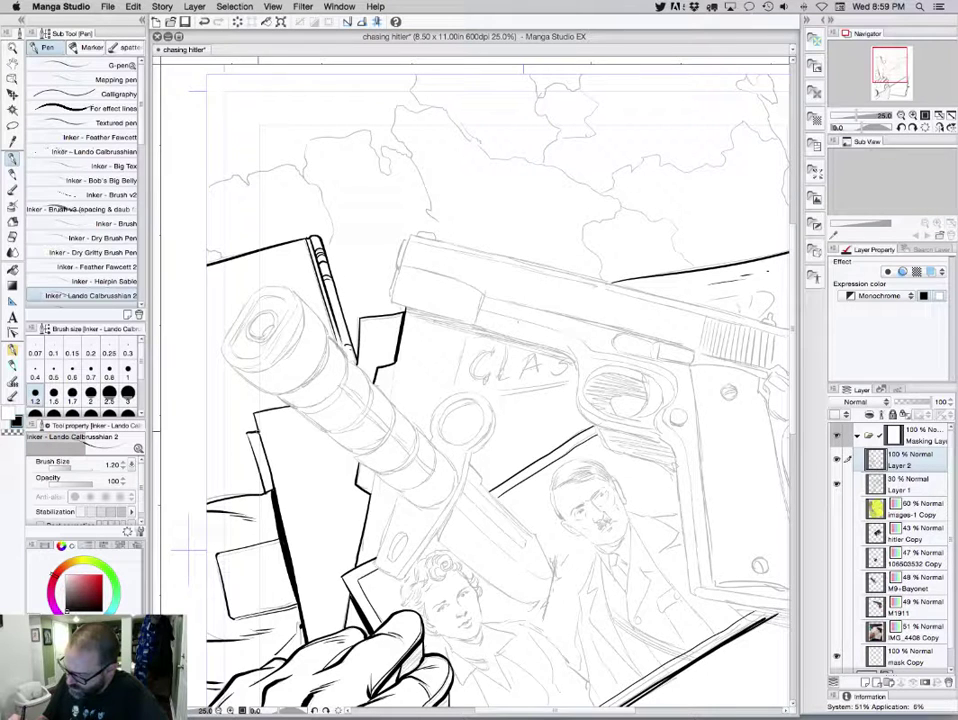
Fill the spine end below the scope with solid black and add small texture marks to the book cover
drag(250, 435, 267, 491)
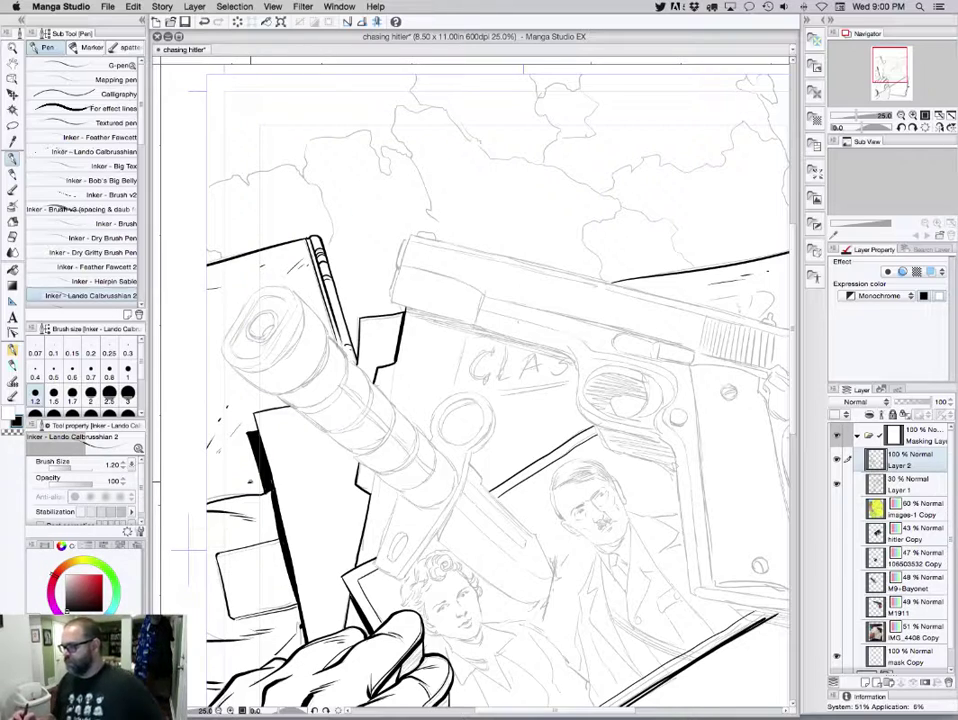
drag(475, 390, 328, 145)
drag(240, 565, 420, 406)
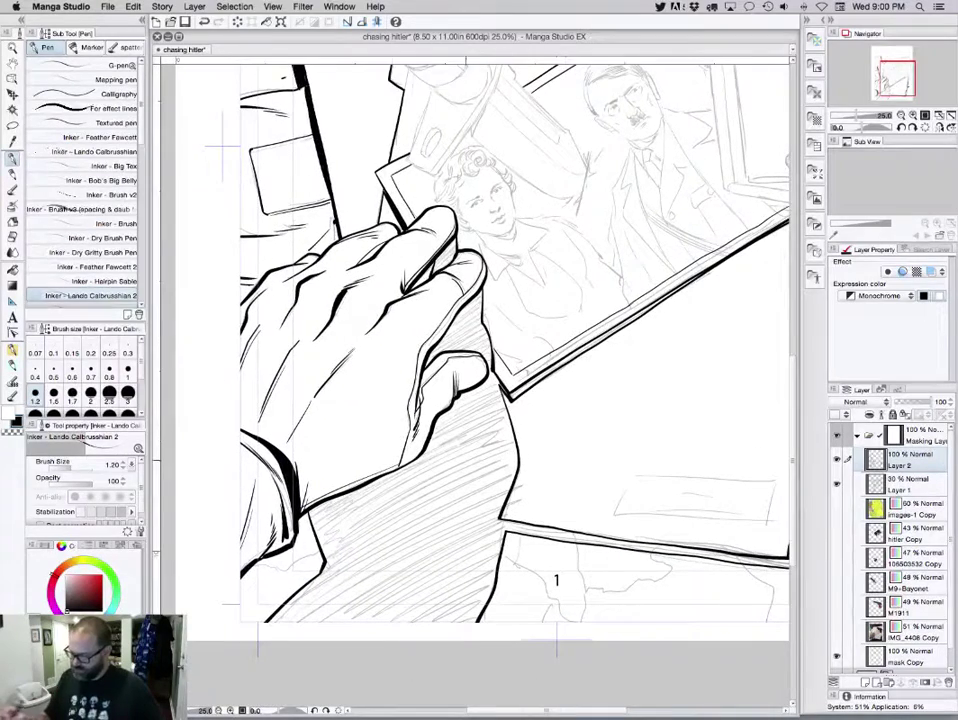
mouse_move(279, 618)
mouse_down()
mouse_move(284, 610)
mouse_move(407, 621)
mouse_up()
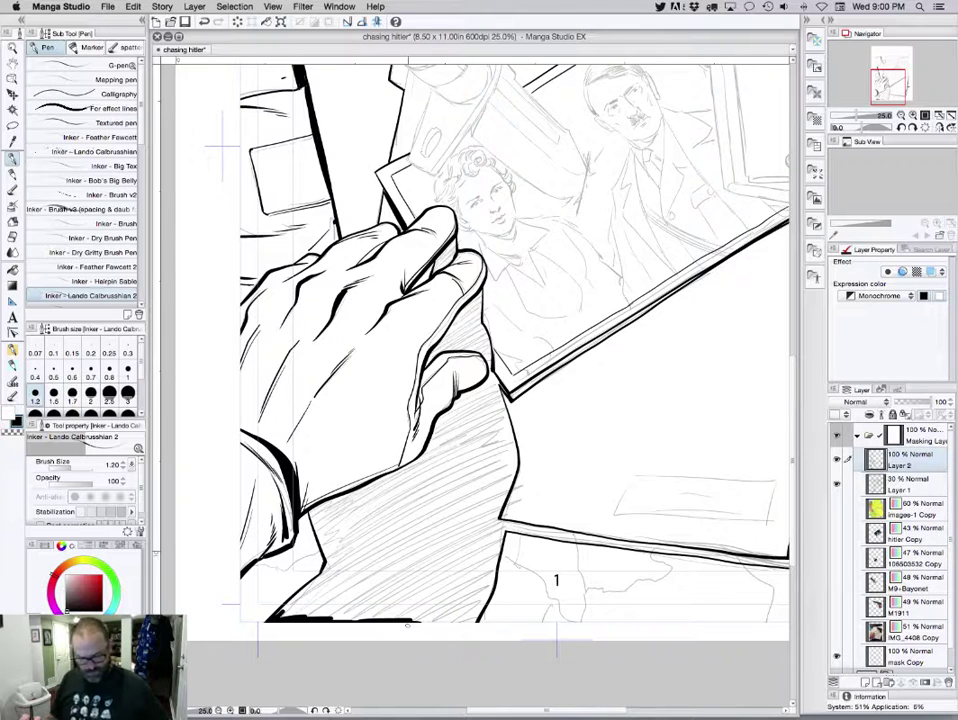
key(super+z)
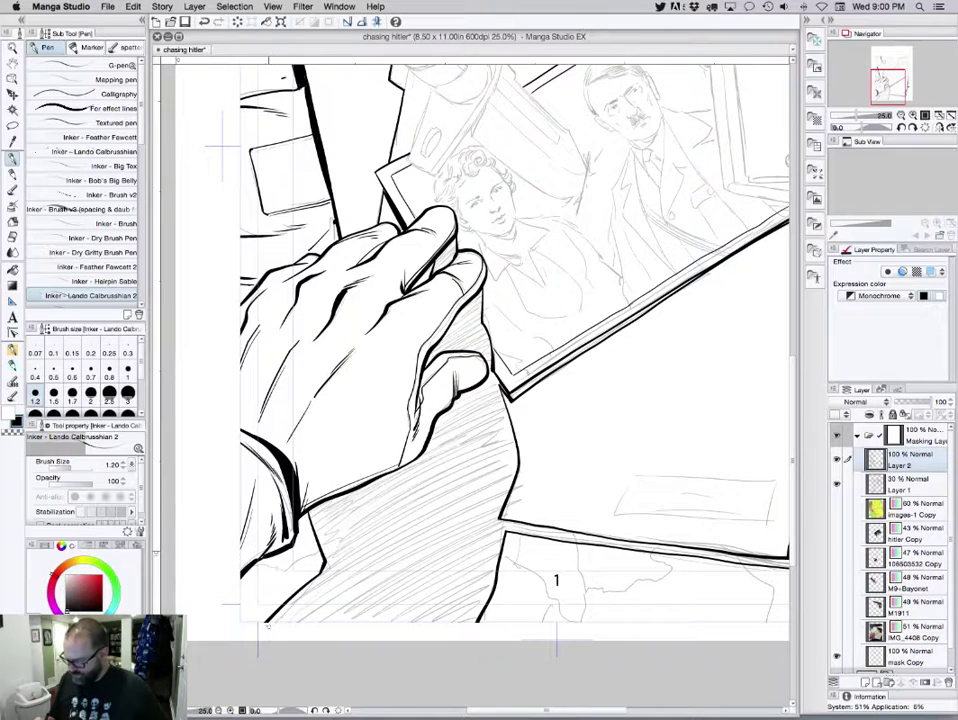
Ink the back edge of the pistol grip from the tang down to the heel, doubling the line along the backstrap
drag(560, 340, 349, 489)
drag(568, 410, 564, 622)
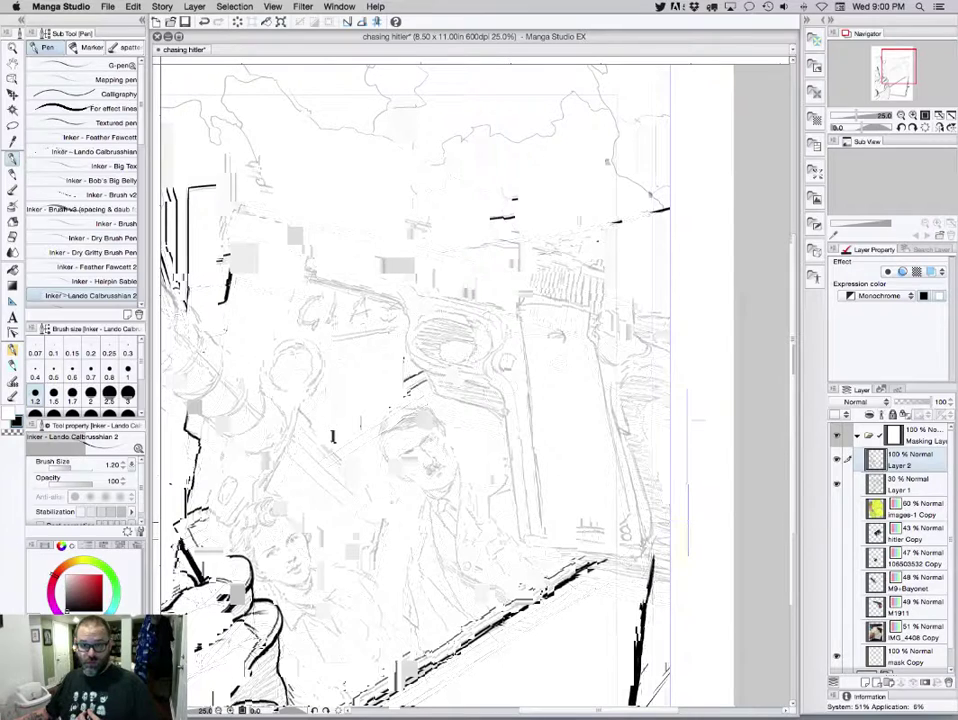
key(Tab)
key(Tab)
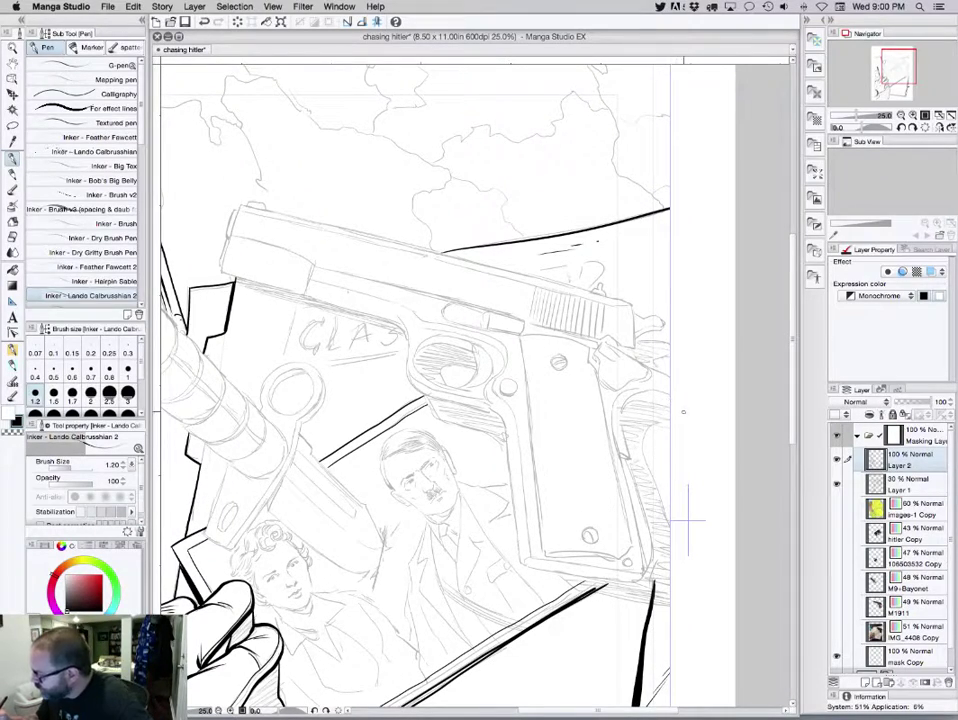
mouse_move(651, 390)
mouse_down()
mouse_move(625, 402)
mouse_move(622, 436)
mouse_move(640, 479)
mouse_move(652, 575)
mouse_up()
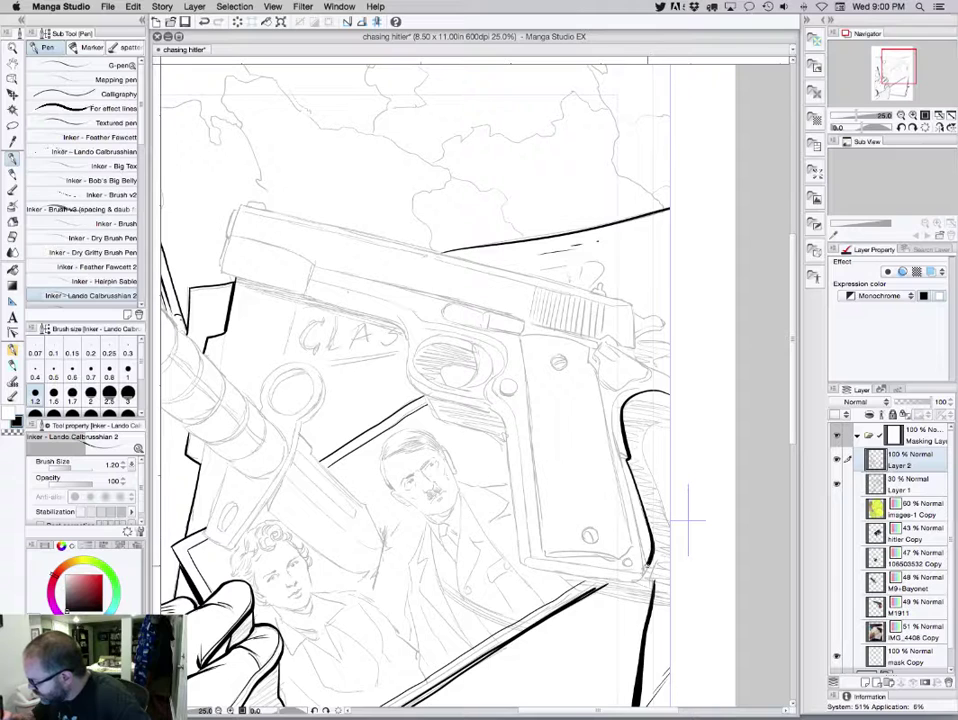
mouse_move(646, 388)
mouse_down()
mouse_move(612, 410)
mouse_move(620, 466)
mouse_up()
drag(463, 350, 481, 425)
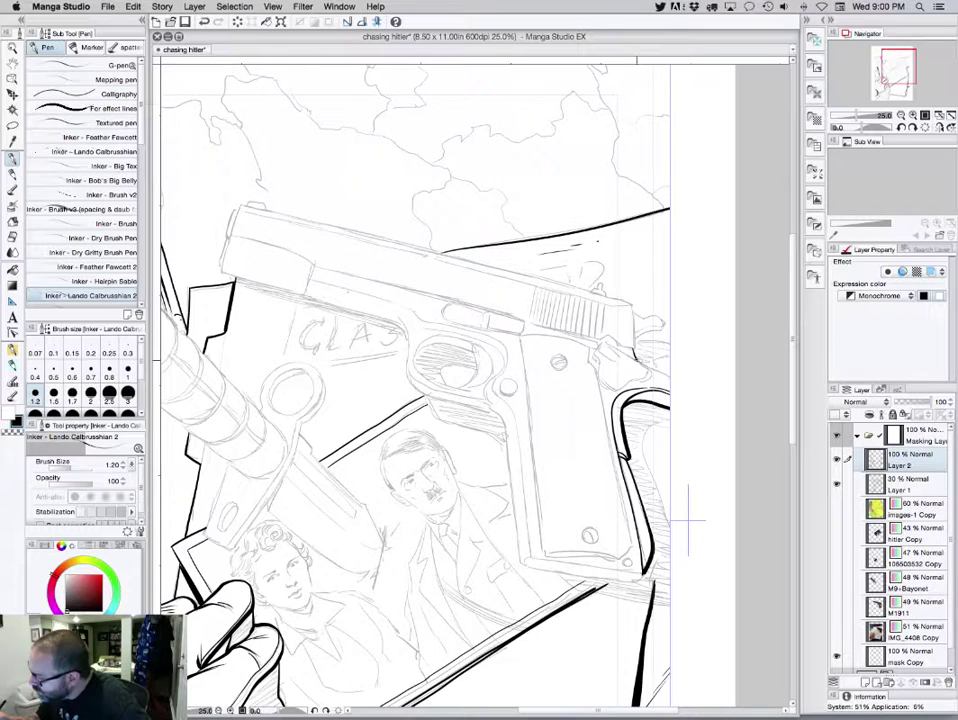
Ink the pistol's thumb safety, the top of the tang out to the page border, and the shadow outlines around the grip
drag(601, 347, 611, 361)
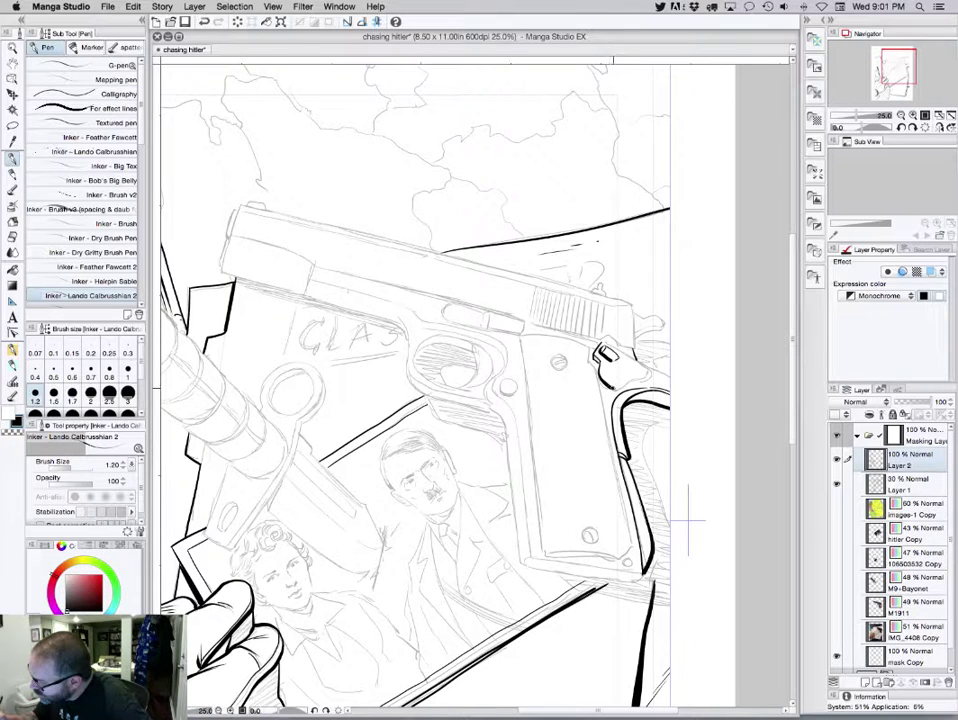
mouse_move(601, 373)
mouse_down()
mouse_move(617, 385)
mouse_move(651, 371)
mouse_up()
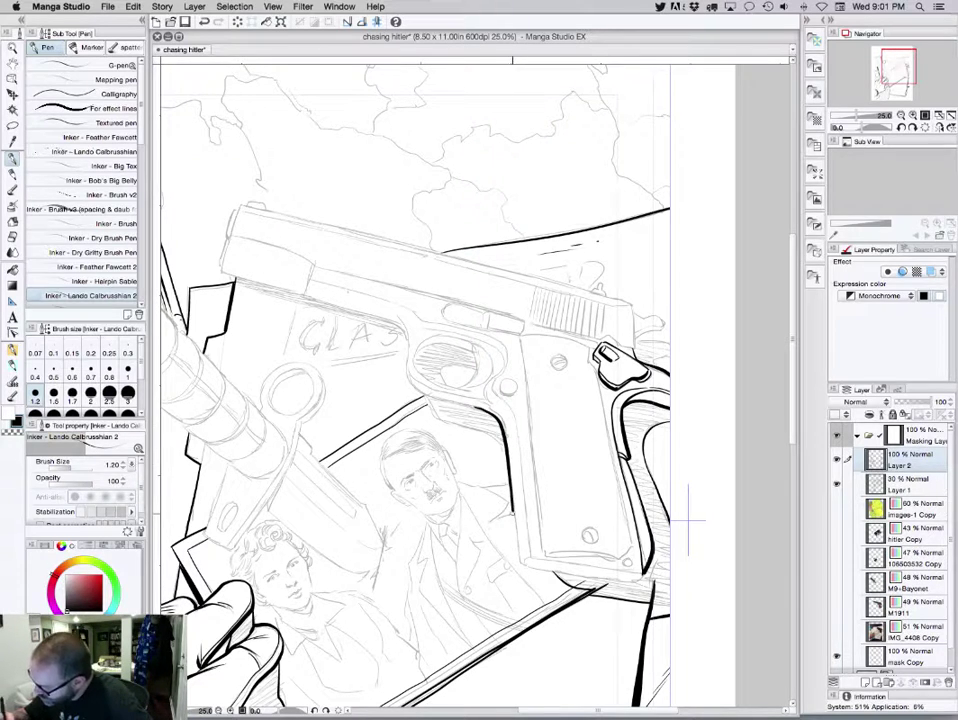
Ink the front edge of the grip down to its base and the outer curve of the trigger guard up to the frame
drag(381, 382, 400, 425)
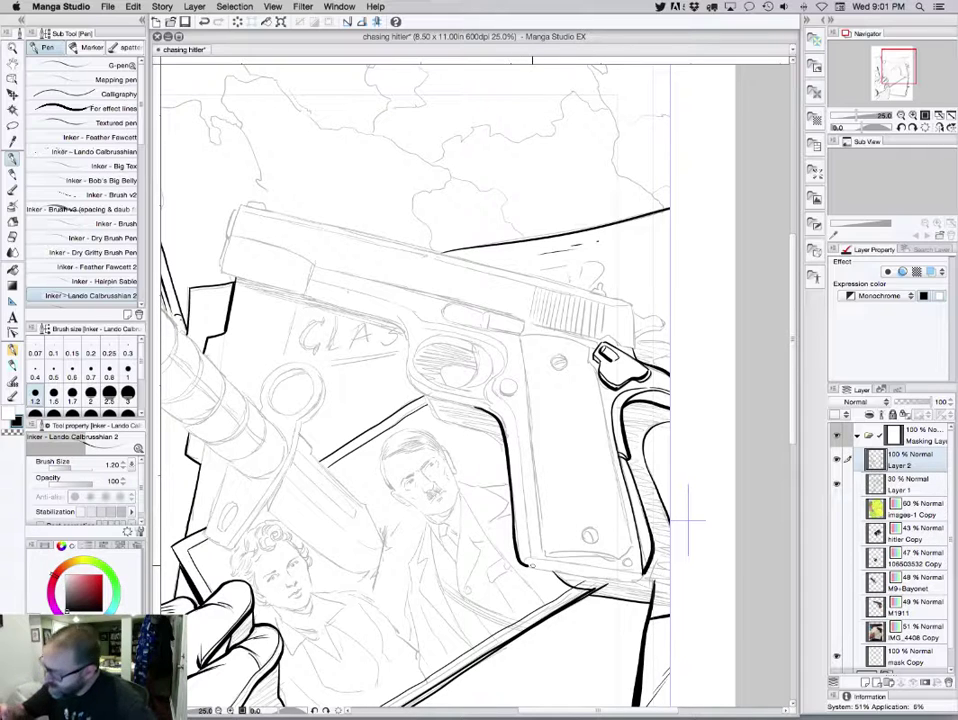
mouse_move(390, 321)
mouse_down()
mouse_move(407, 337)
mouse_move(414, 390)
mouse_up()
drag(307, 288, 376, 319)
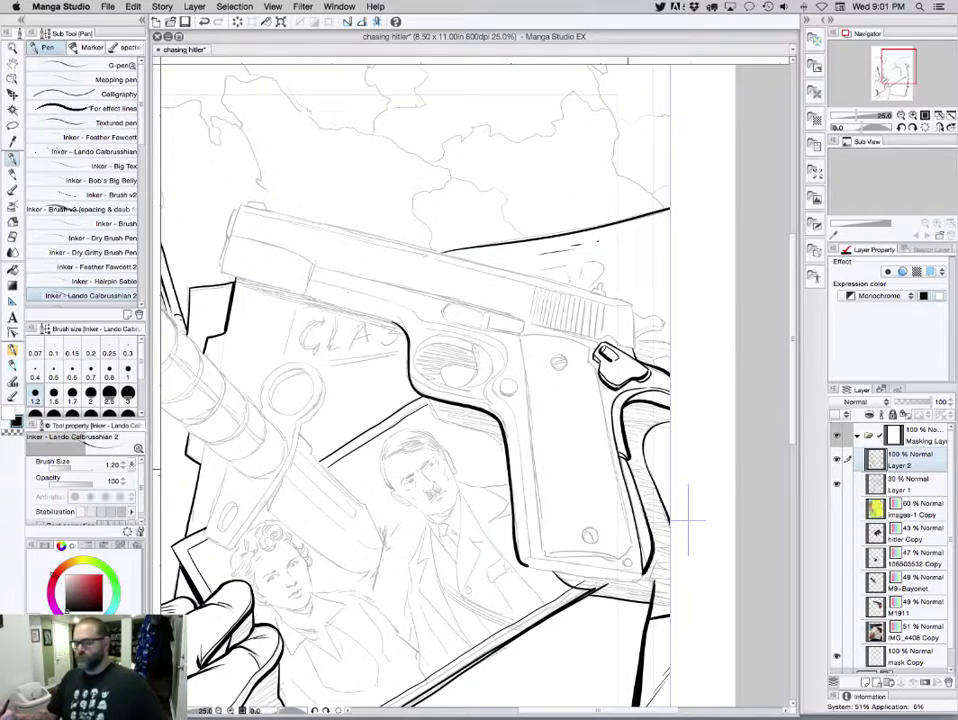
Draw straight lines along the slide's top and lower edges and the frame's underside at size 0.5, plus a 0.4 line inside the top edge
drag(628, 469, 609, 631)
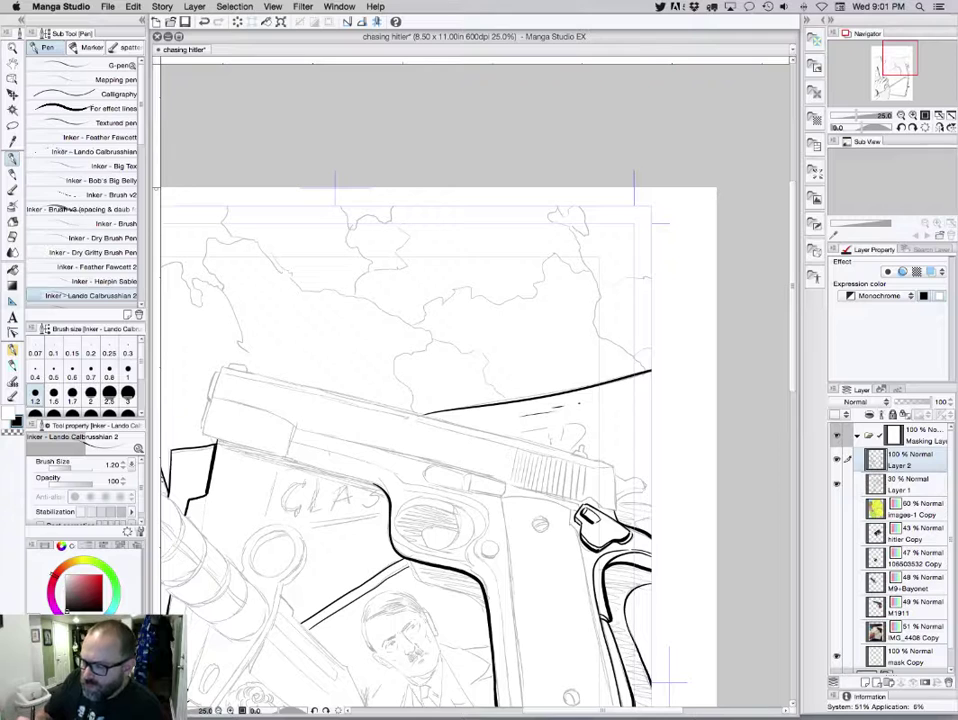
key(u)
click(47, 47)
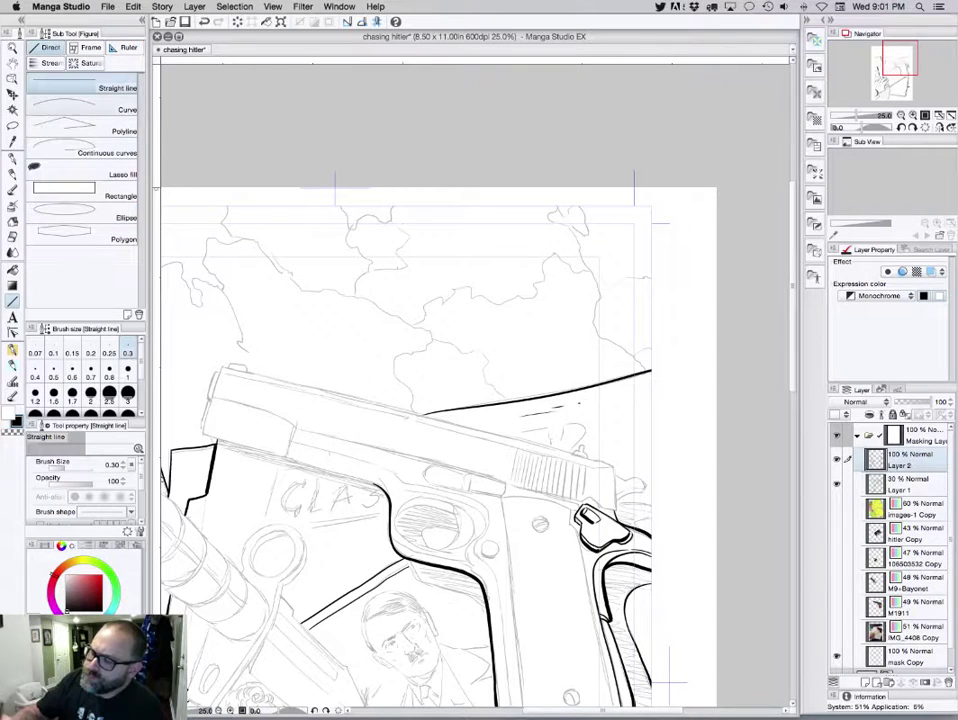
click(54, 371)
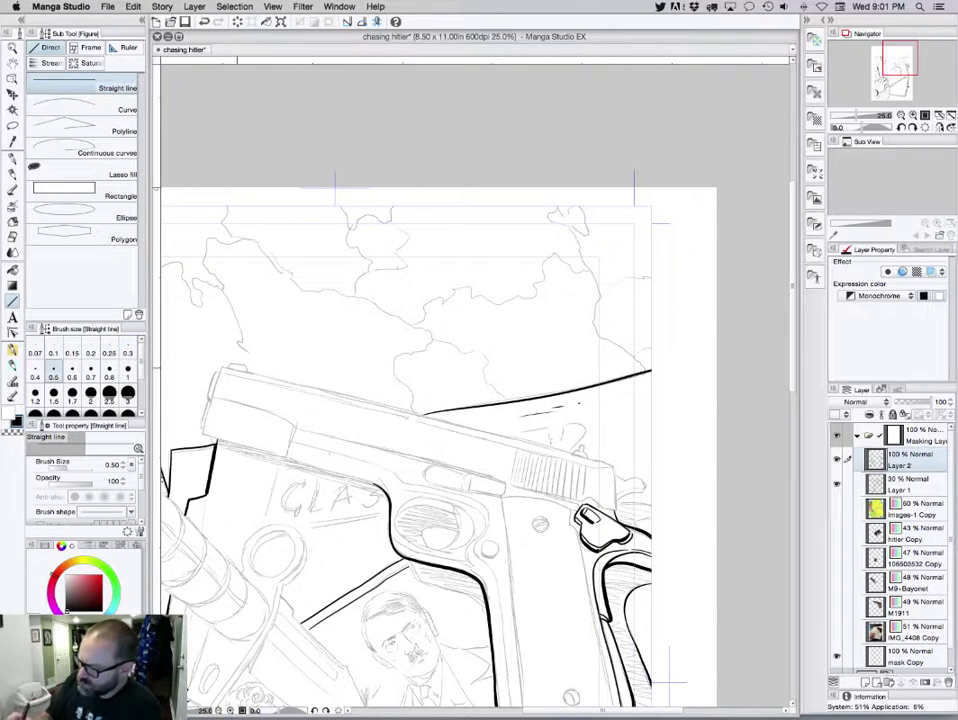
mouse_move(223, 368)
mouse_down()
mouse_move(606, 464)
mouse_move(595, 460)
mouse_up()
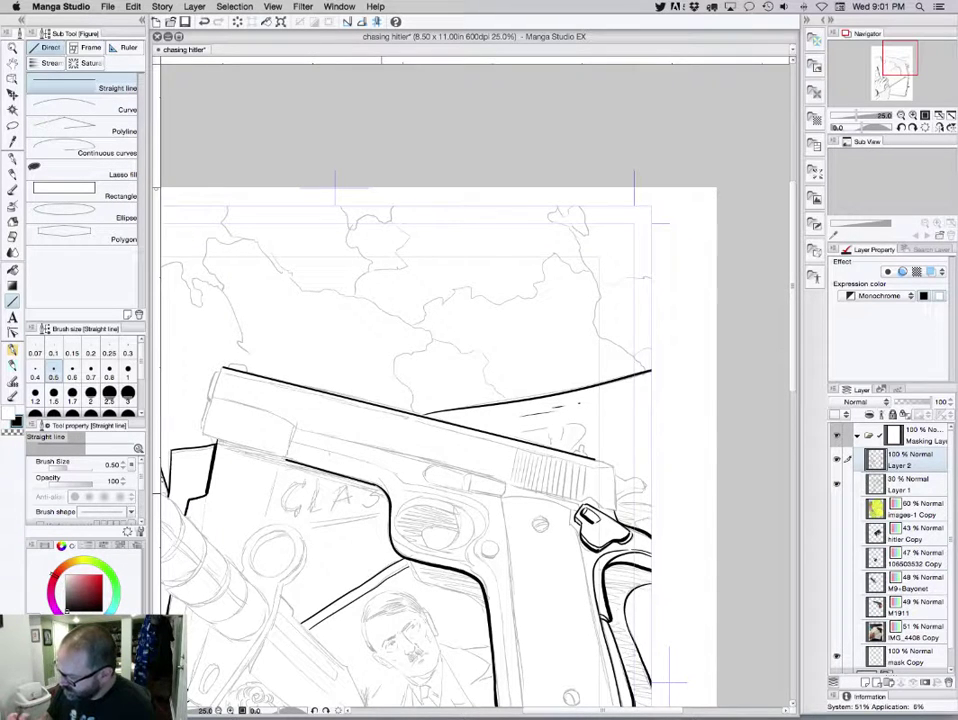
mouse_move(296, 426)
mouse_down()
mouse_move(606, 505)
mouse_move(583, 499)
mouse_move(590, 494)
mouse_up()
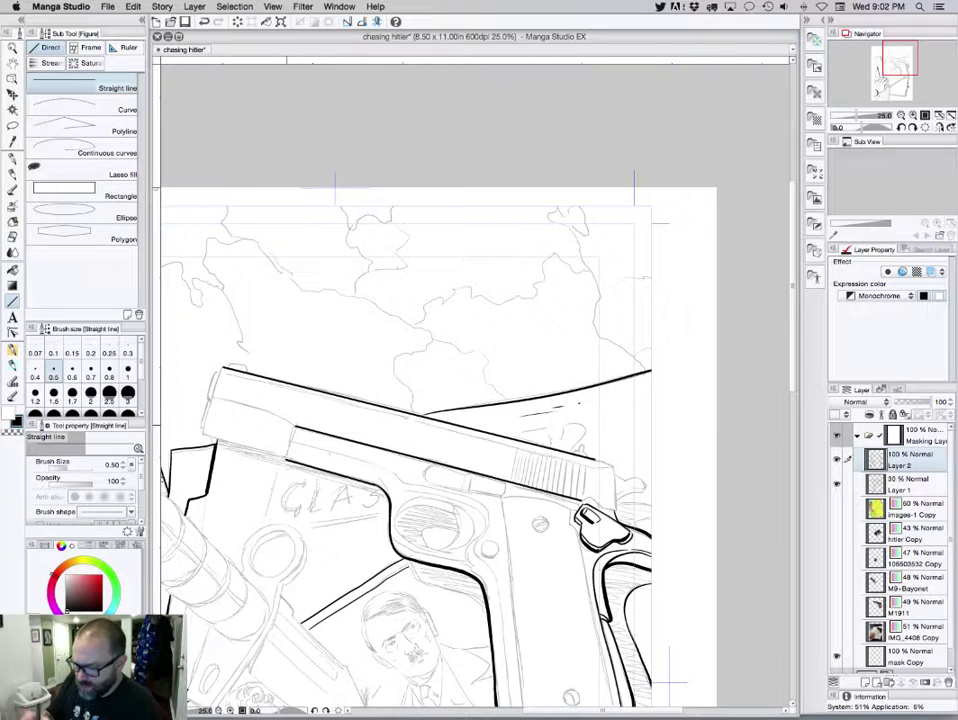
key([)
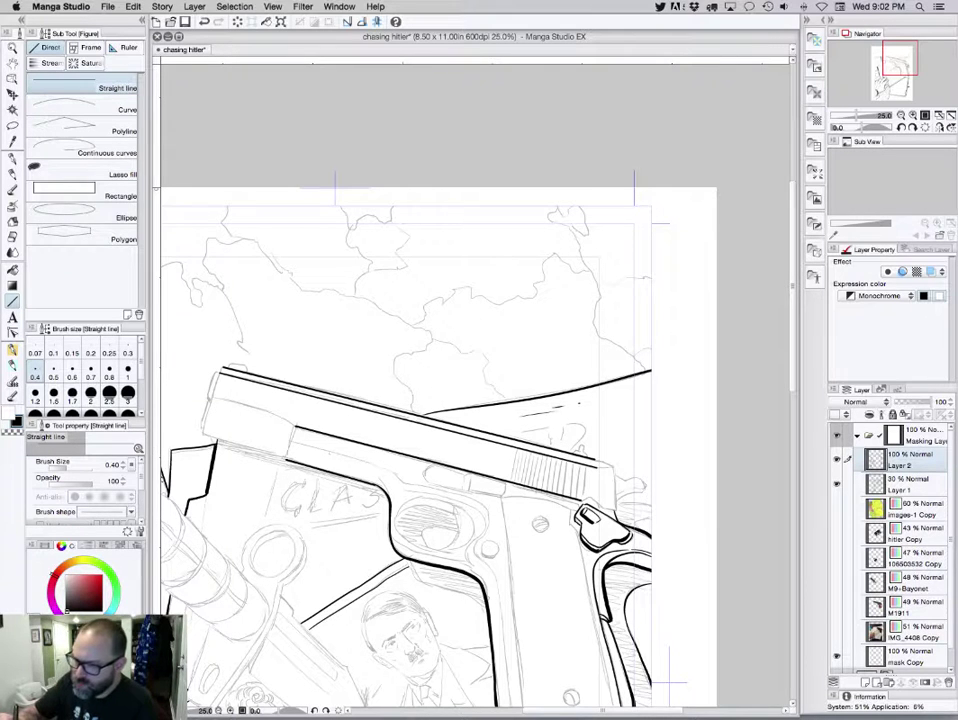
Ink the slide's rear end, the curved step near its front, and the muzzle end with the Inker - Lando Calbrusshian 2 pen
key(p)
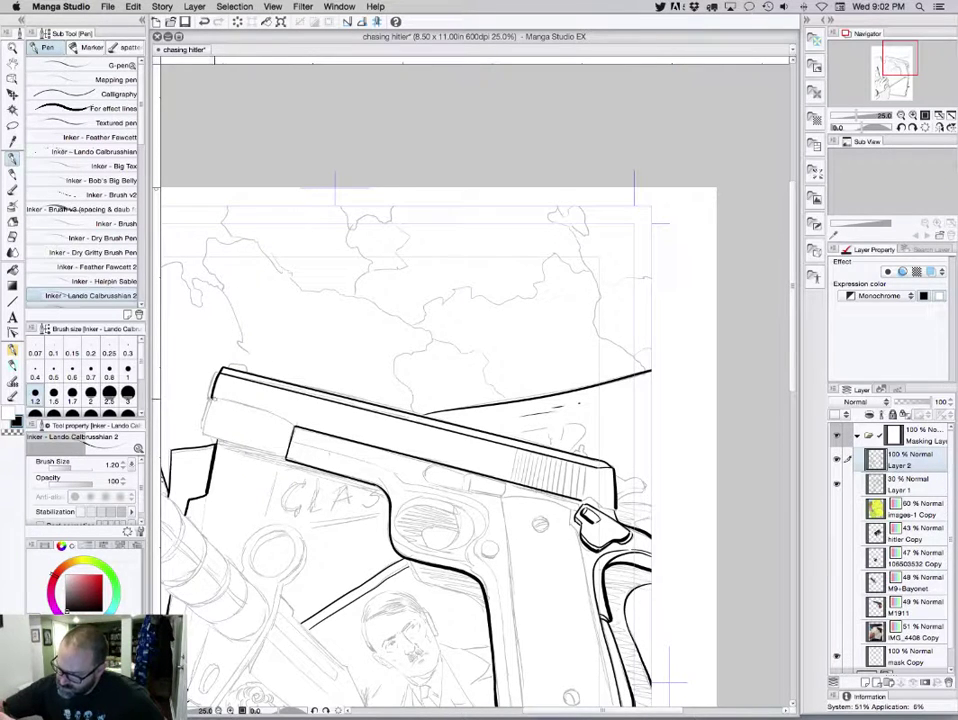
drag(266, 410, 291, 425)
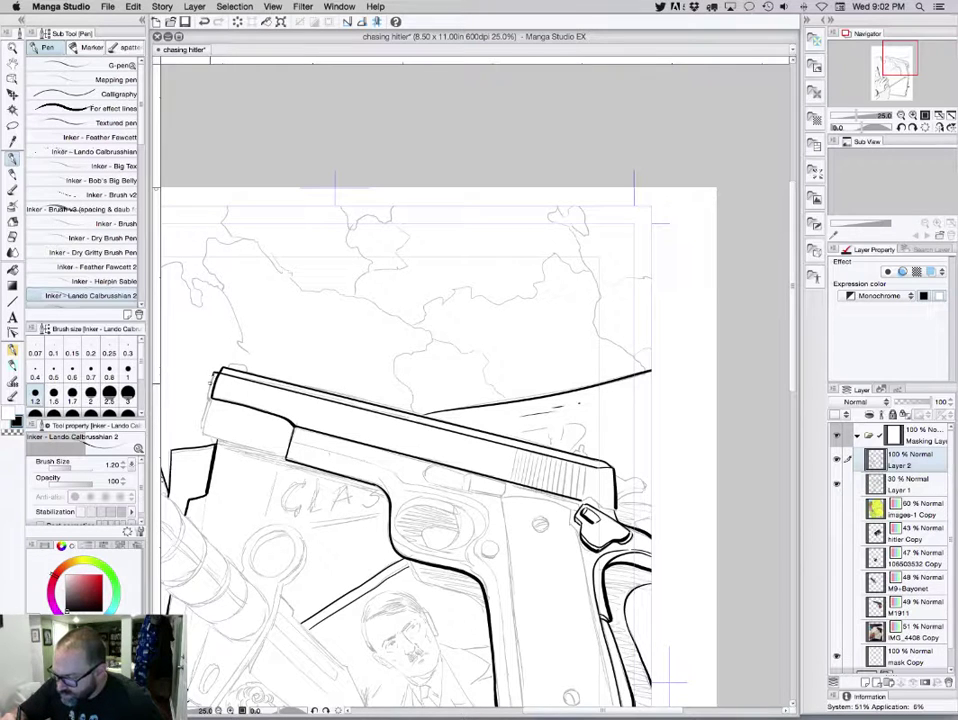
drag(214, 373, 205, 398)
key(ctrl+z)
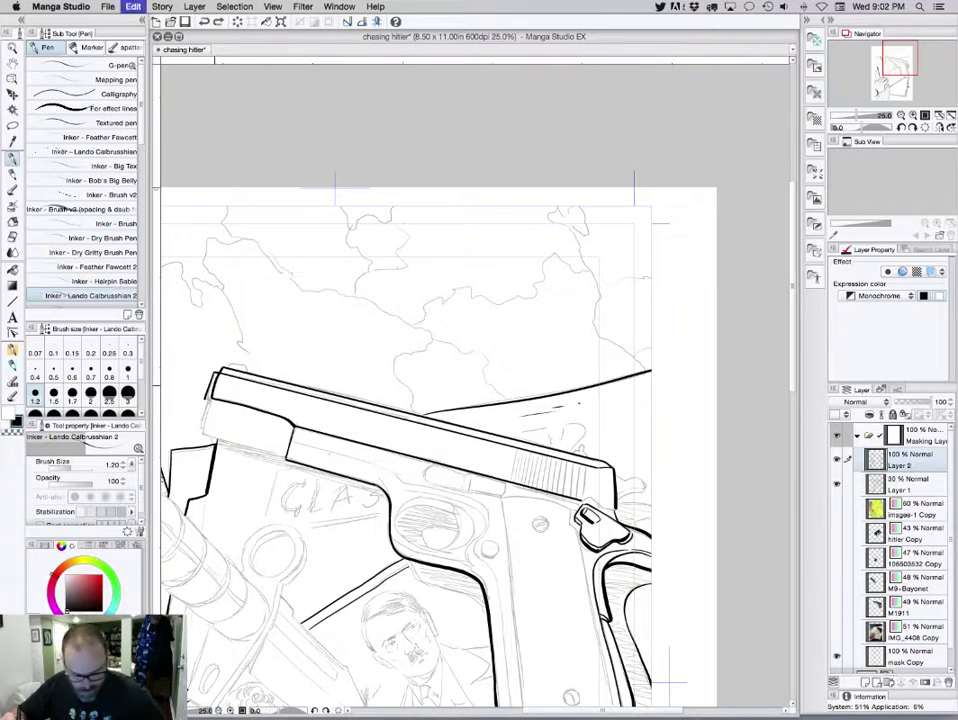
key(ctrl+z)
drag(206, 396, 218, 370)
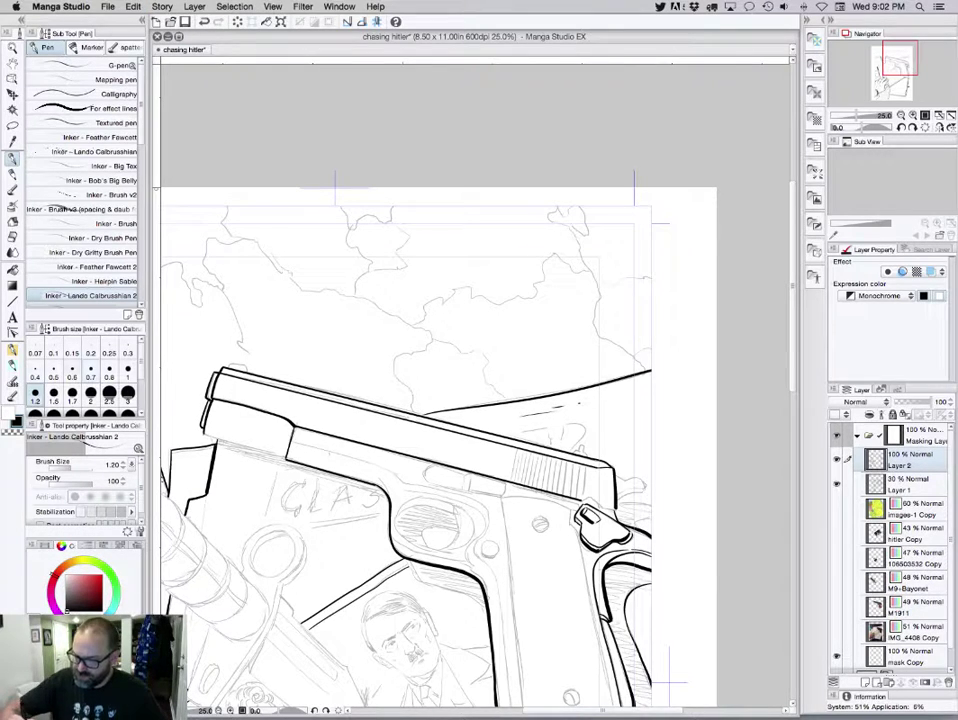
Draw a straight line of size 0.6 along the underside of the slide's front section, from the muzzle to the frame
click(72, 372)
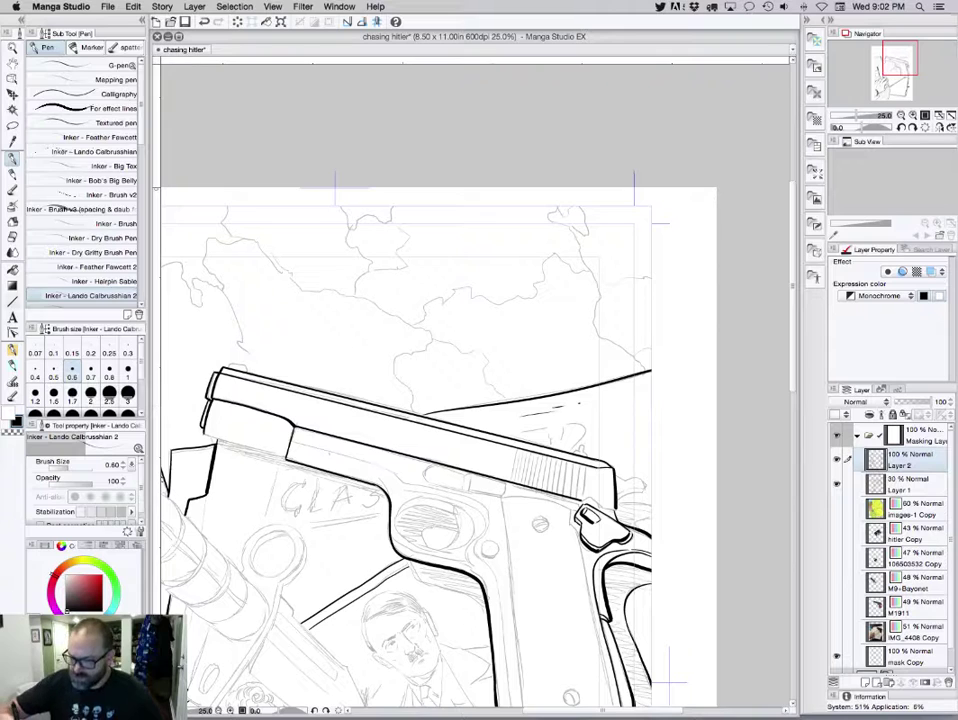
click(12, 301)
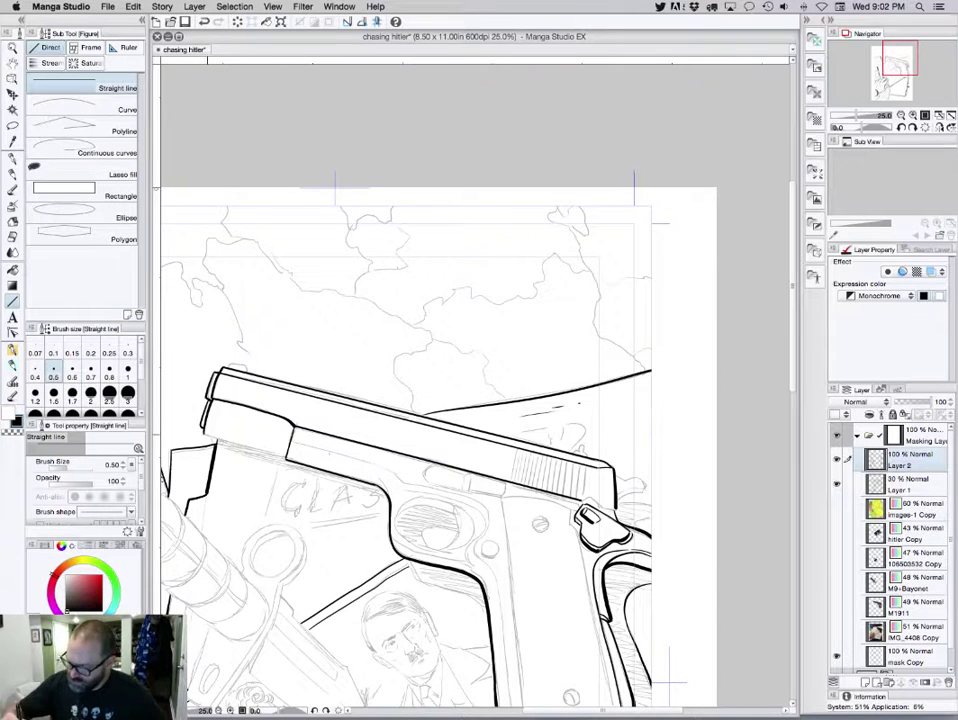
drag(205, 434, 286, 459)
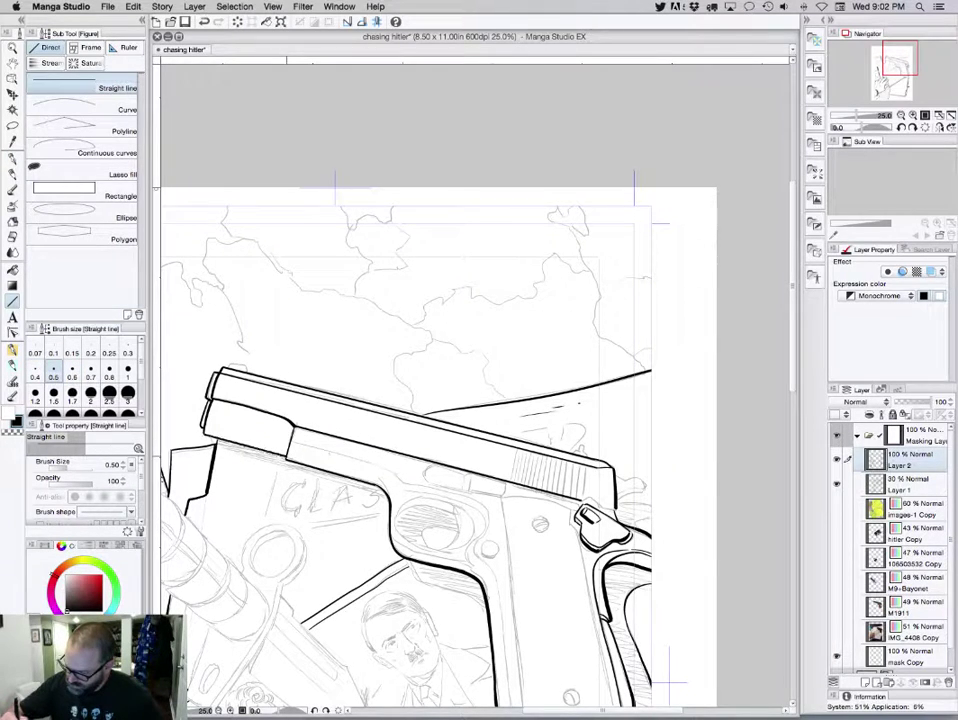
key(bracketright)
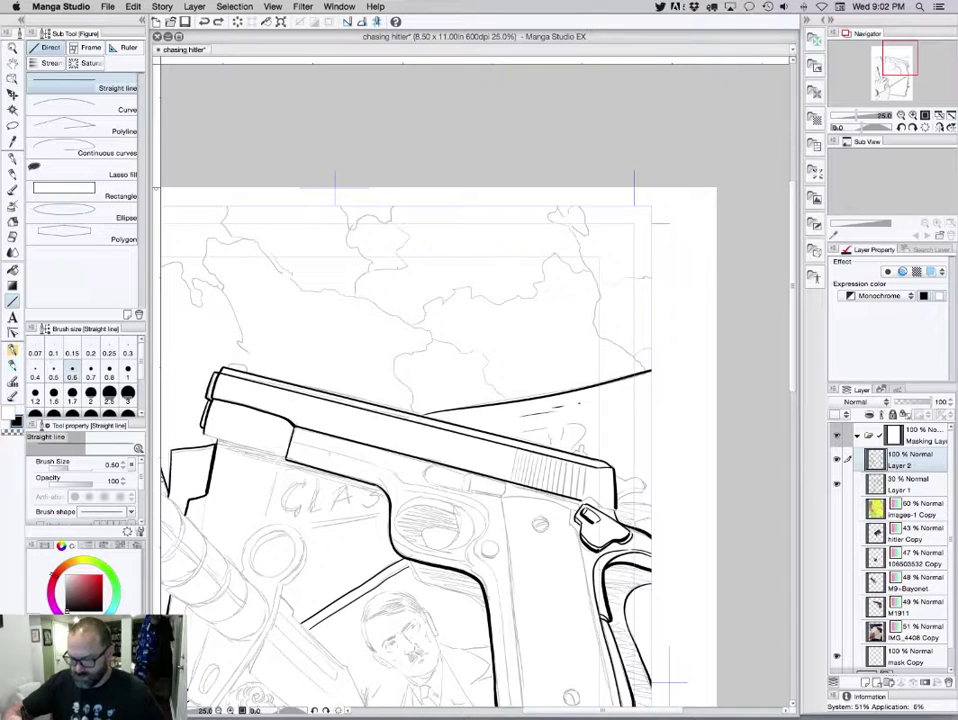
drag(205, 434, 287, 458)
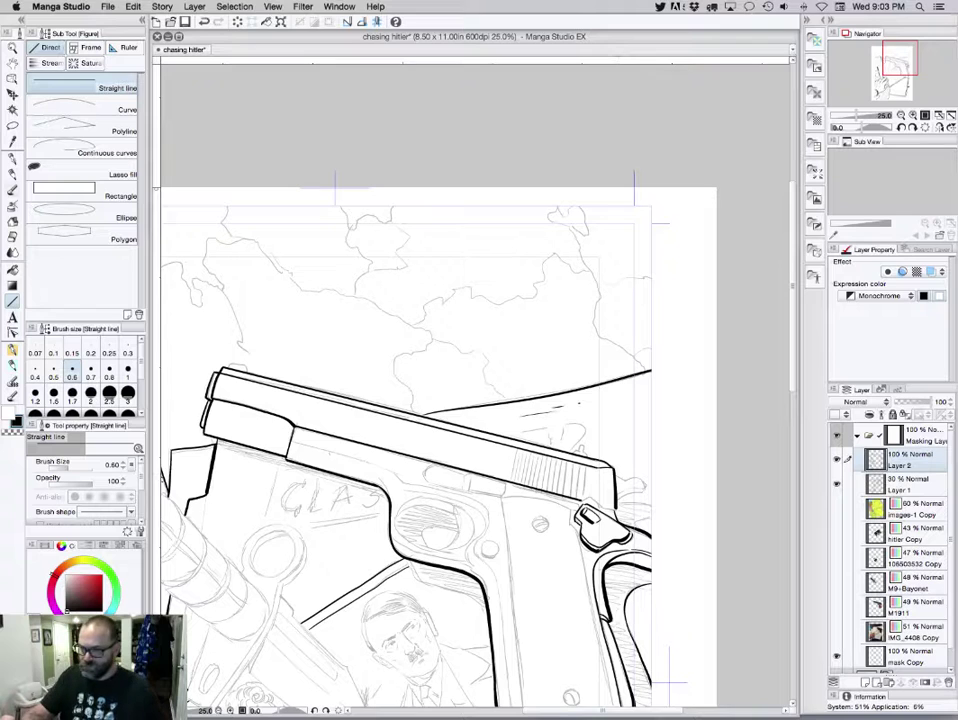
Ink the pistol's hammer, rear sight, slide stop and the top edge of the grip panel with the pen at size 0.8
key(p)
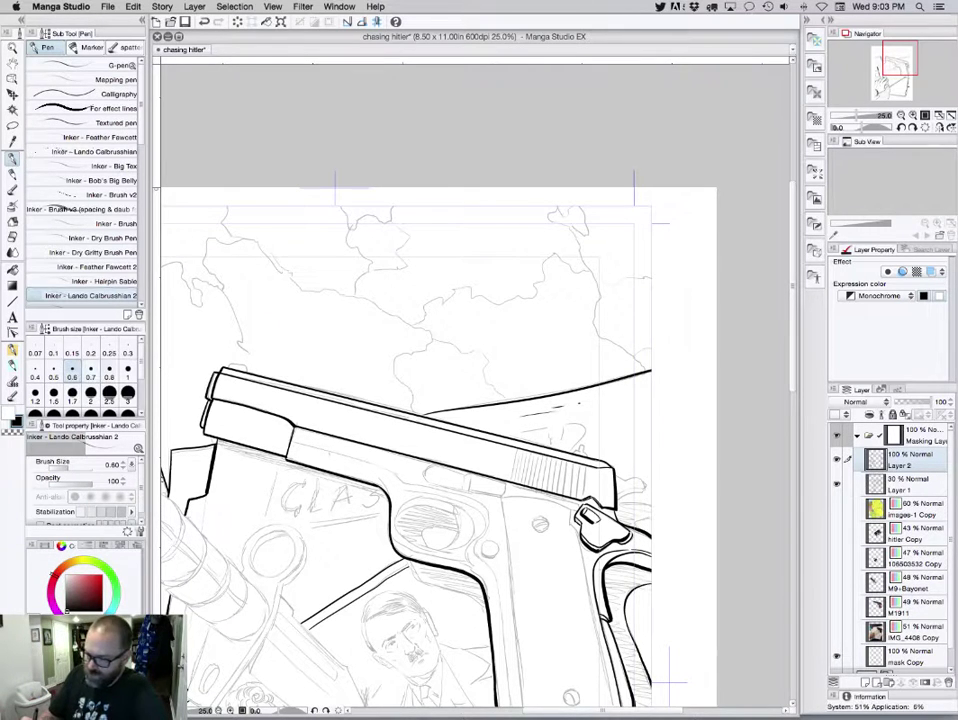
key(])
key(])
mouse_move(615, 478)
mouse_down()
mouse_move(644, 482)
mouse_move(642, 491)
mouse_up()
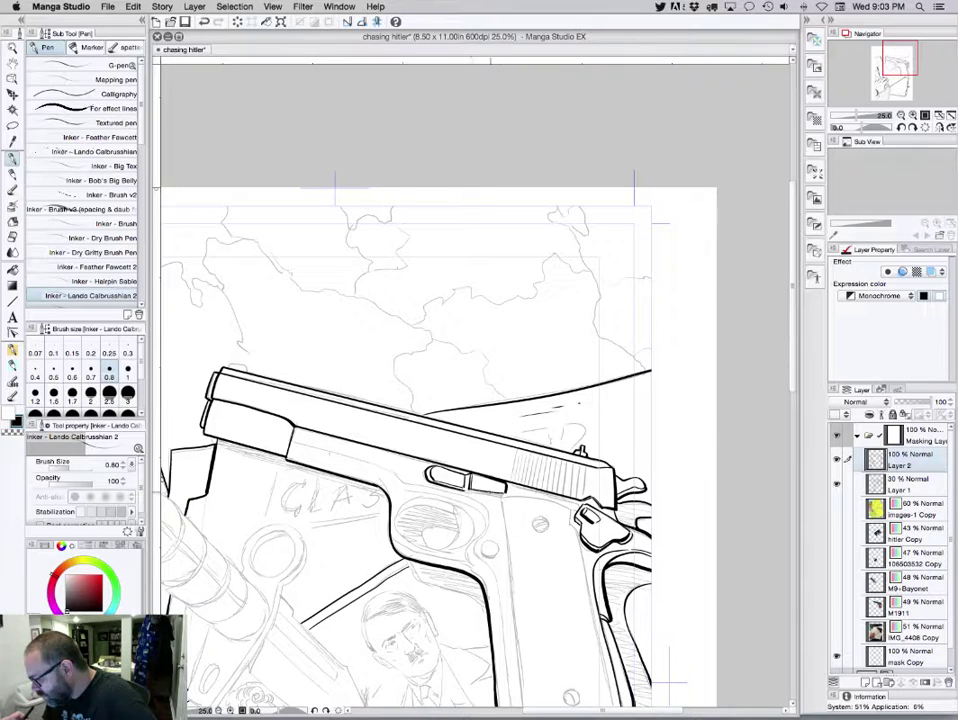
drag(465, 489, 492, 494)
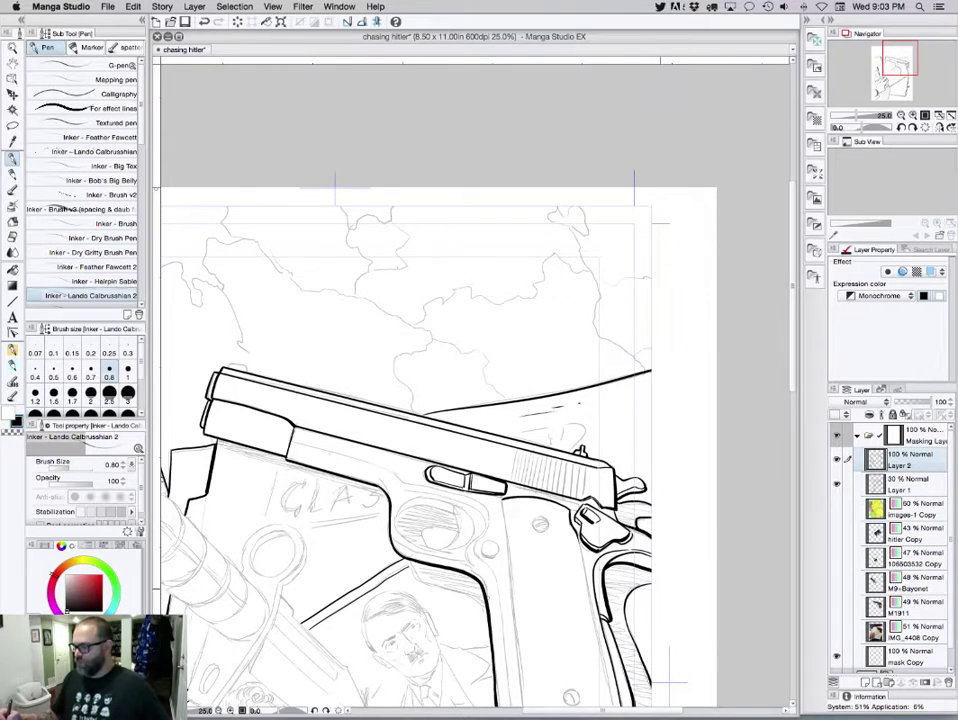
Outline the grip panel with straight 0.6 lines down both sides and a curved bottom edge inked with the 0.8 pen
drag(669, 683, 650, 545)
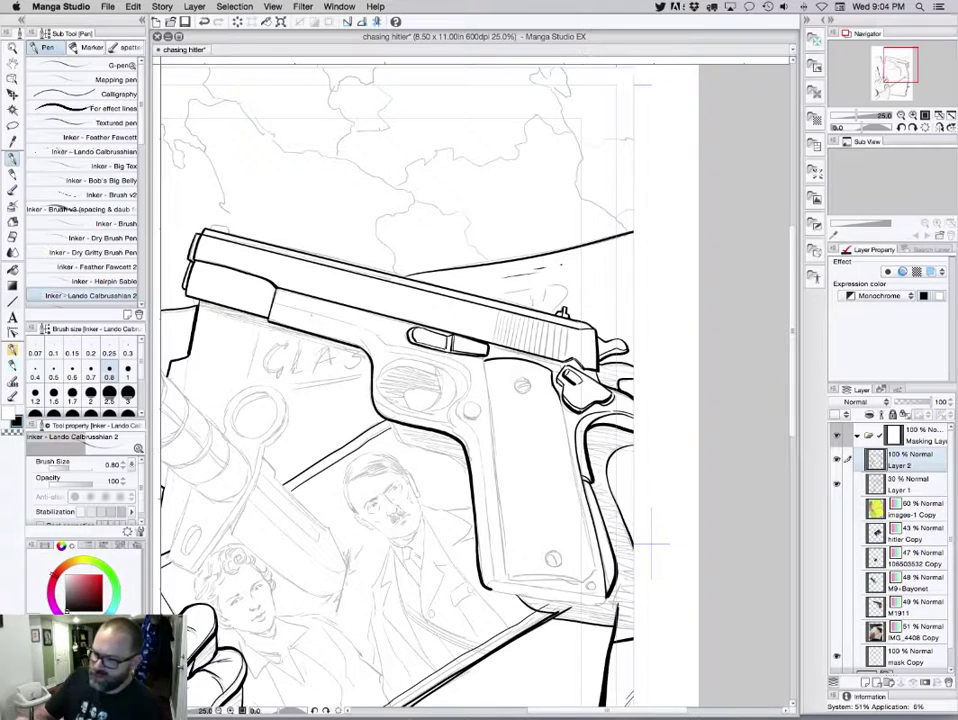
key(u)
mouse_move(495, 375)
mouse_down()
mouse_move(505, 586)
mouse_move(508, 577)
mouse_up()
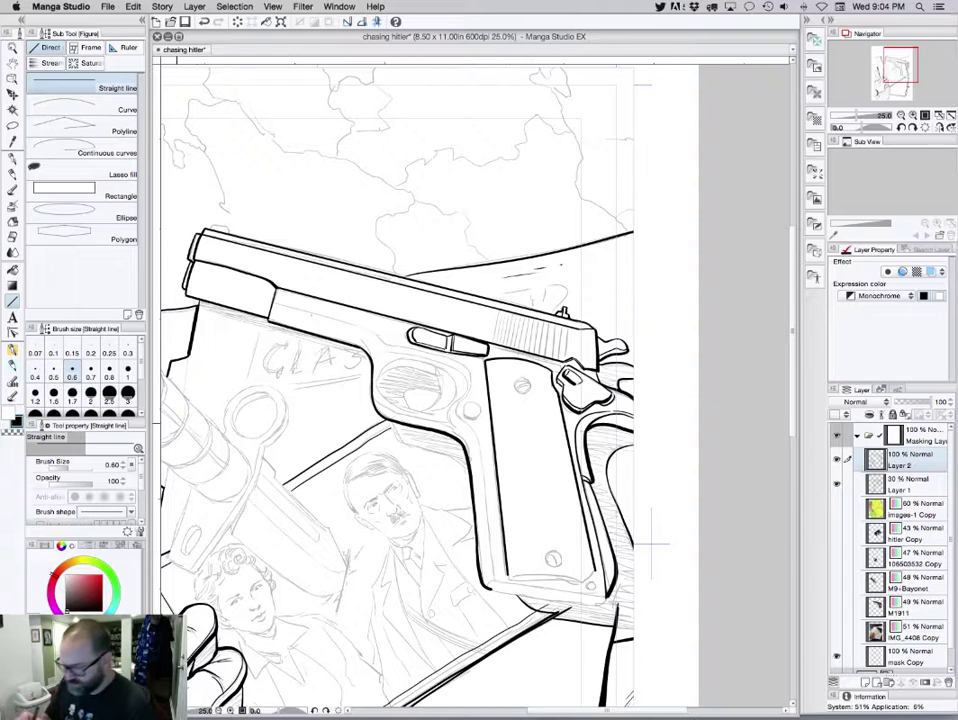
key(p)
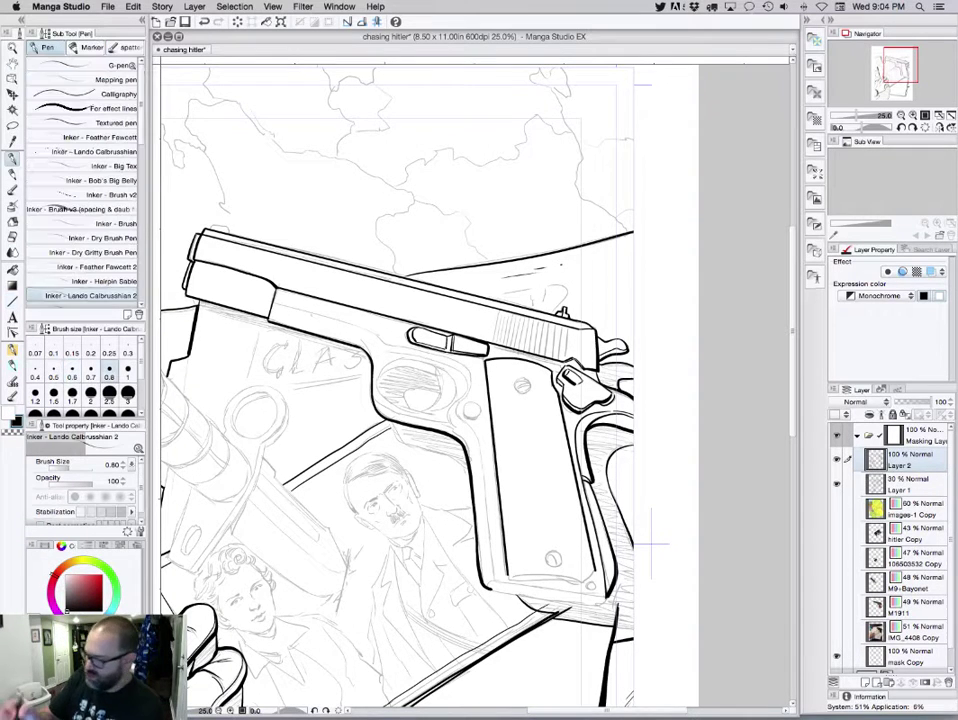
mouse_move(508, 577)
mouse_down()
mouse_move(586, 583)
mouse_move(596, 571)
mouse_up()
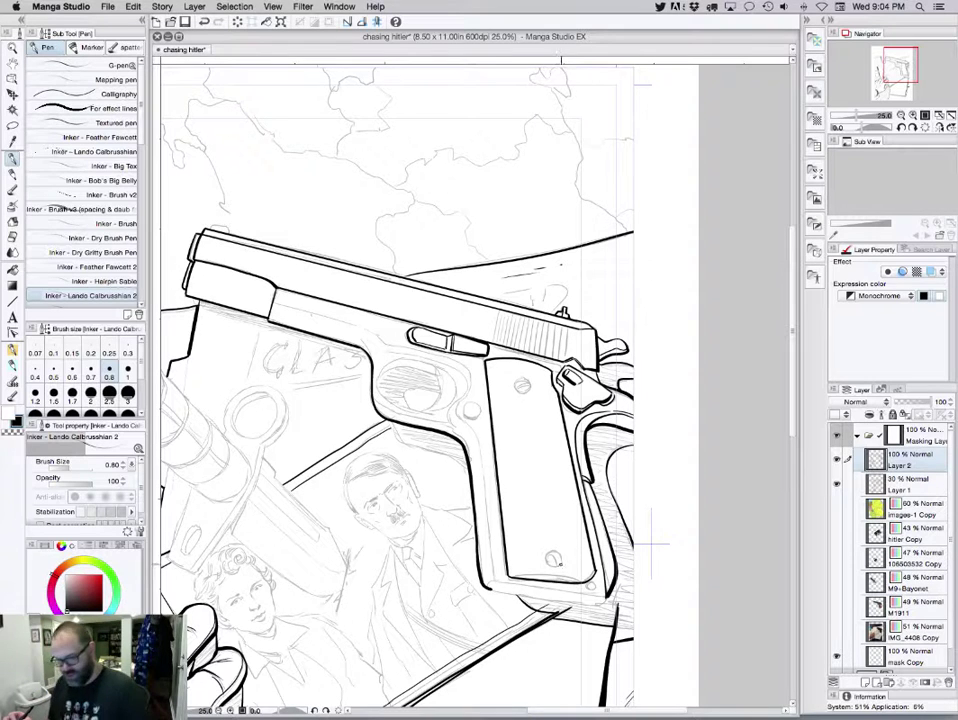
key(super+z)
mouse_move(383, 432)
mouse_down()
mouse_move(442, 436)
mouse_move(447, 428)
mouse_up()
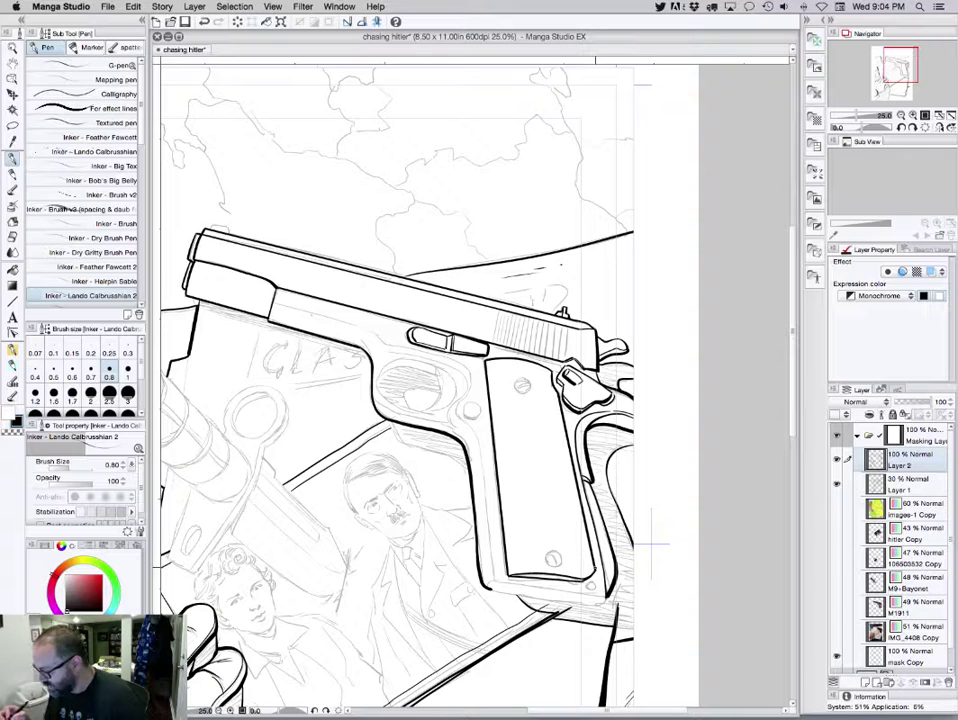
Ink the bottom edge of the pistol's grip frame with the pen at size 1, redoing unsatisfactory strokes, and save the file
key(bracketright)
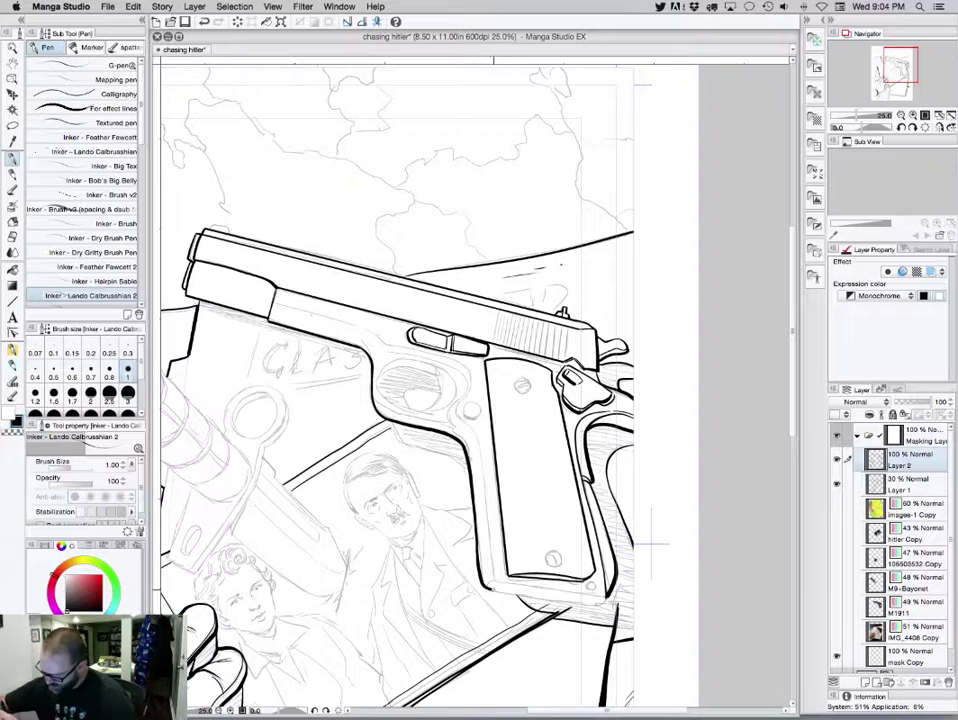
drag(368, 440, 457, 451)
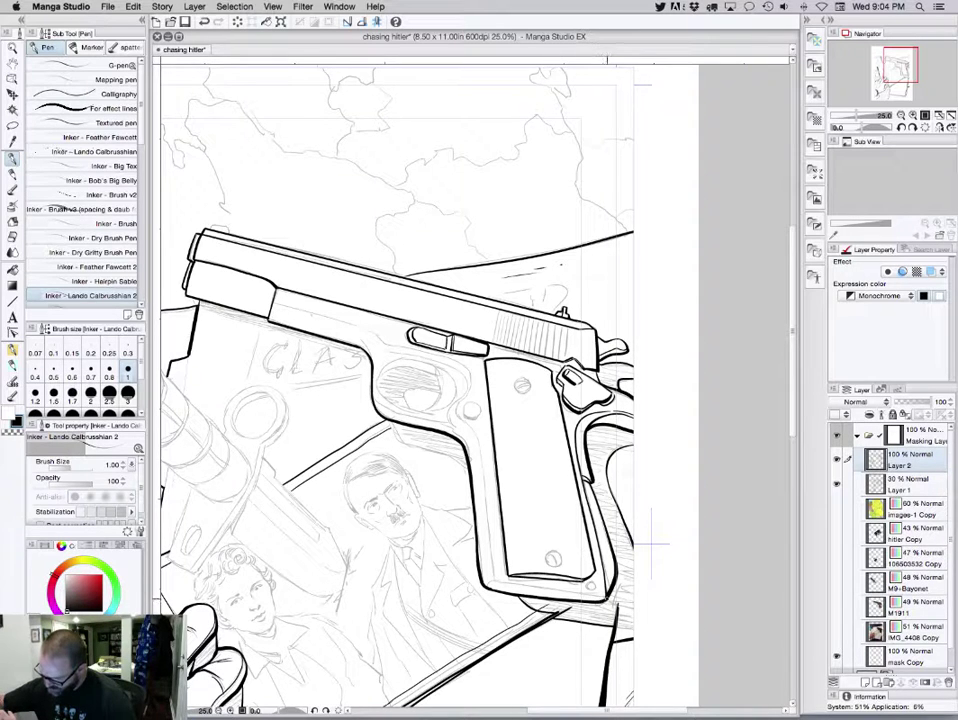
key(ctrl+z)
drag(361, 437, 397, 447)
key(super+z)
drag(484, 586, 528, 595)
key(super+z)
drag(365, 440, 438, 453)
drag(583, 602, 612, 586)
key(super+s)
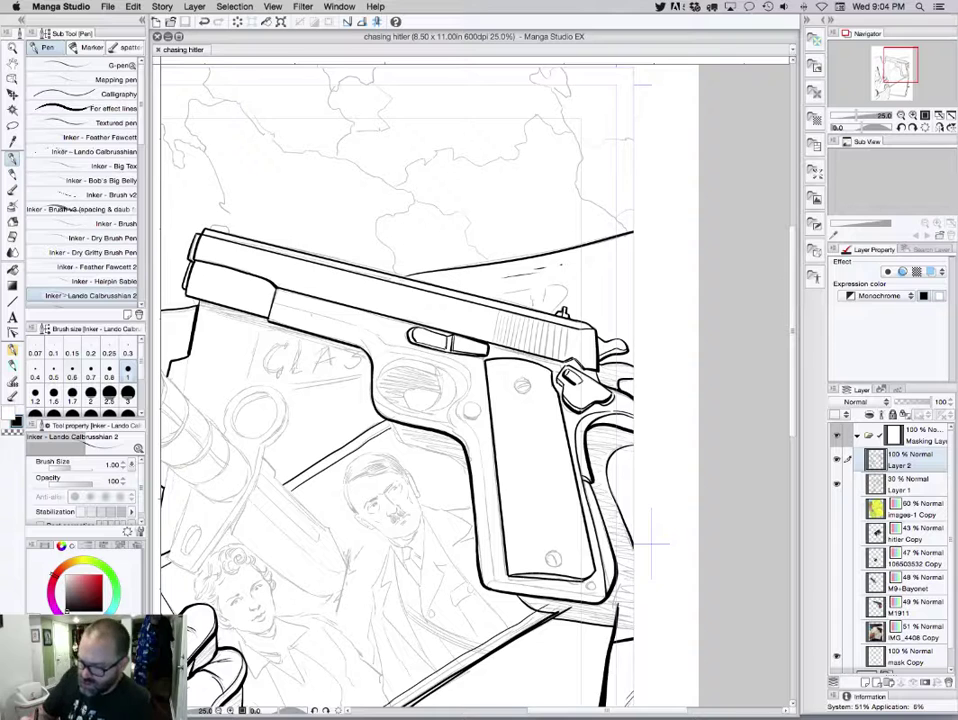
Ink the grip panel's two slotted screws and the small pin at the grip's lower corner with the pen at sizes 0.6 and 0.7
key(bracketleft)
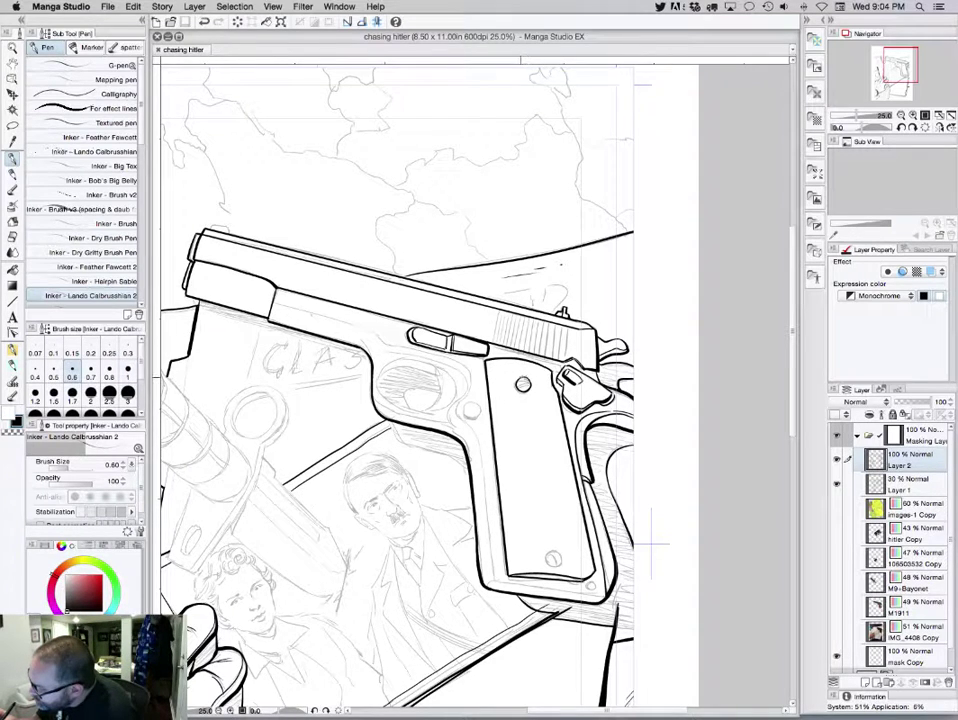
drag(517, 385, 528, 380)
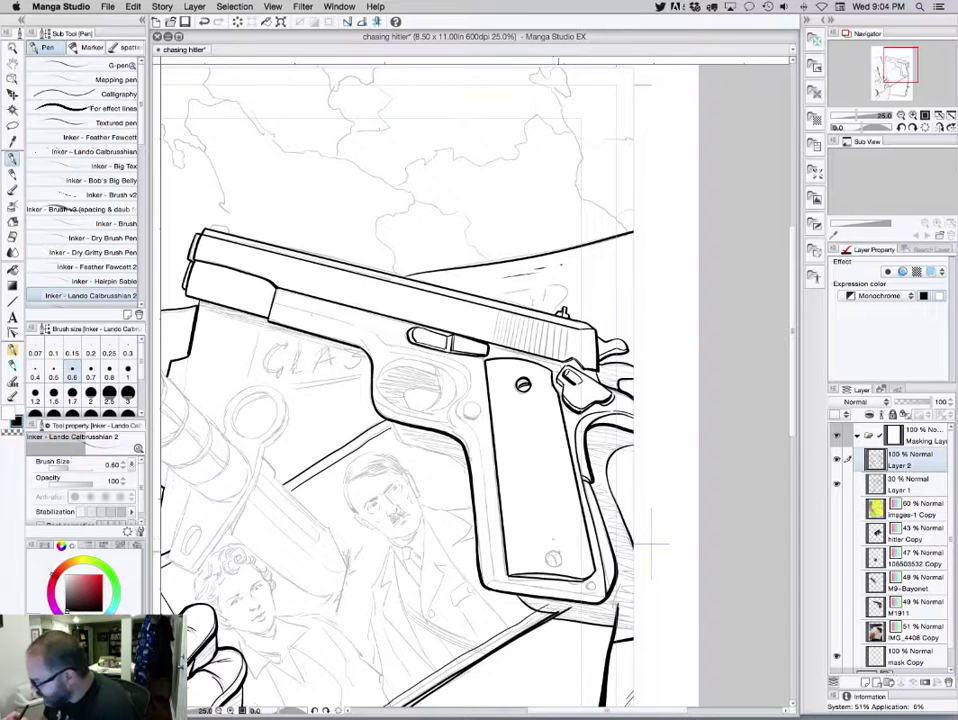
key(])
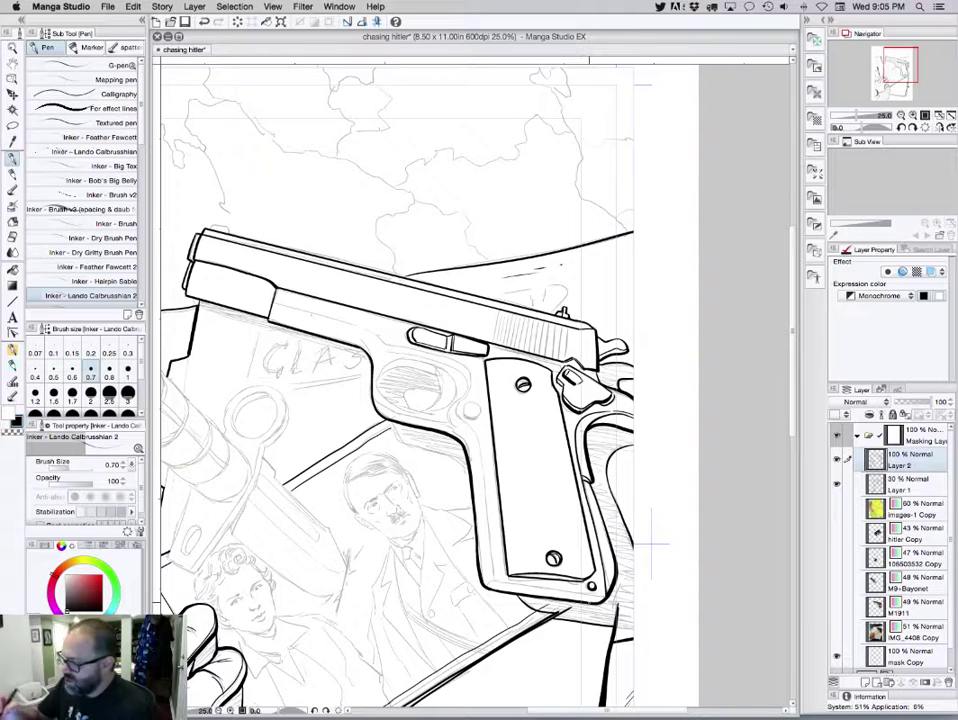
Draw straight 0.4 lines along the frame below the slide and down the front strap of the grip
key(u)
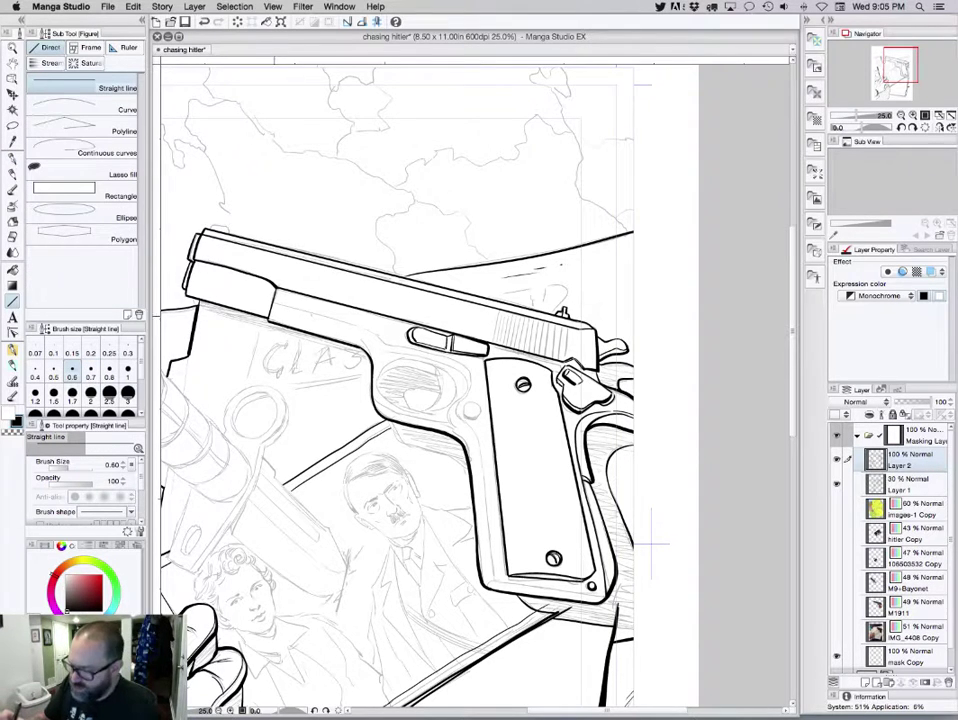
key(bracketleft)
key(bracketleft)
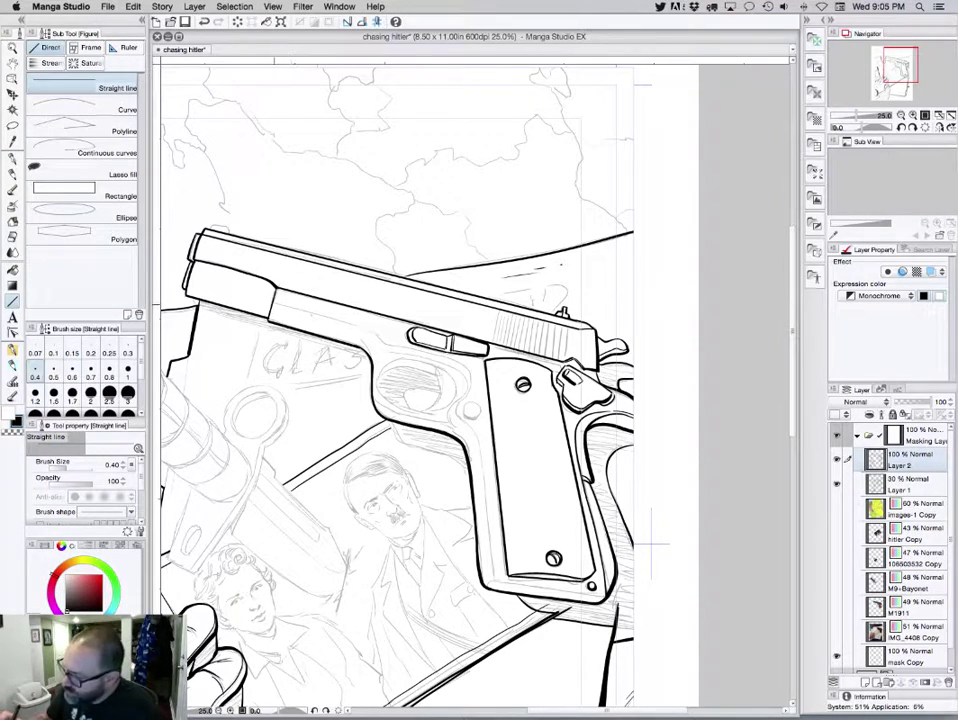
drag(274, 303, 376, 329)
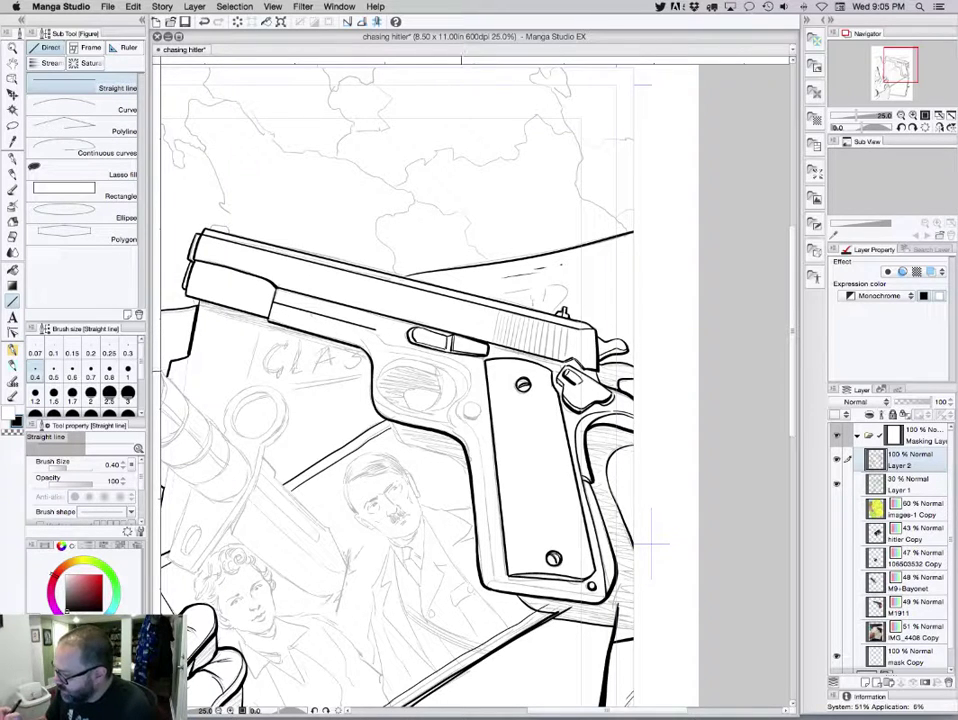
drag(478, 444, 492, 578)
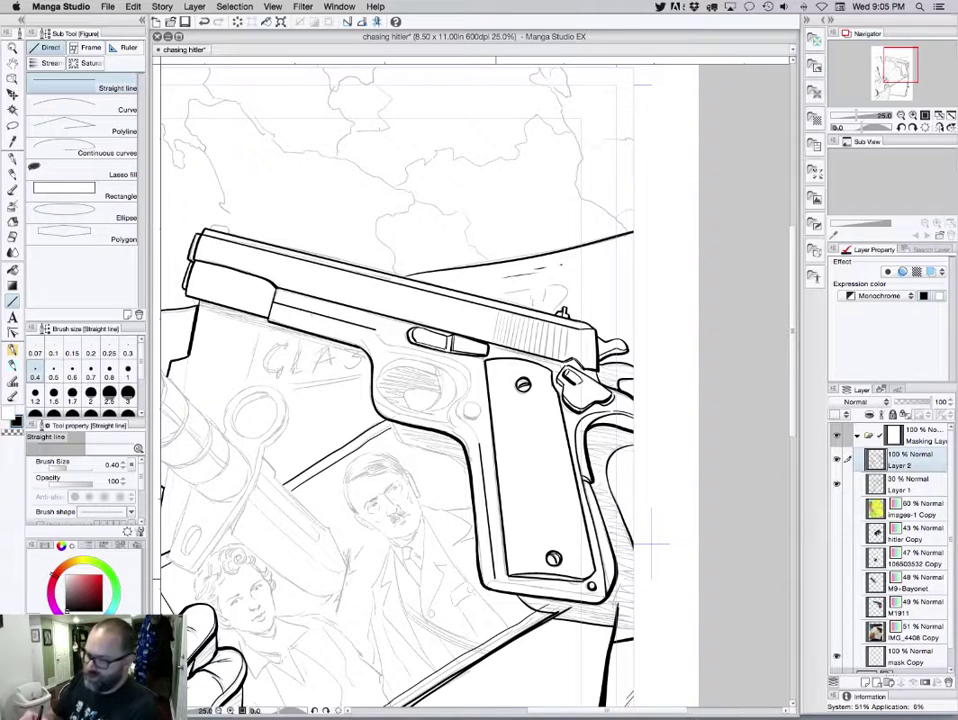
Ink the bevel along the grip's bottom edge and extend the frame line toward the slide stop at size 0.7, then save
key(p)
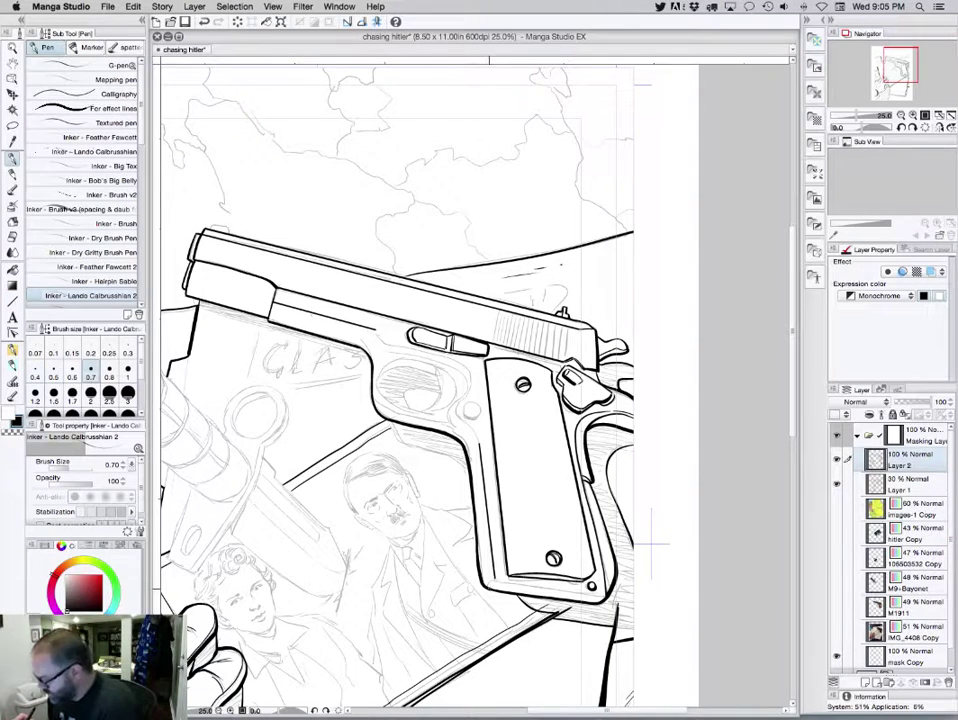
drag(489, 582, 535, 580)
drag(404, 436, 456, 447)
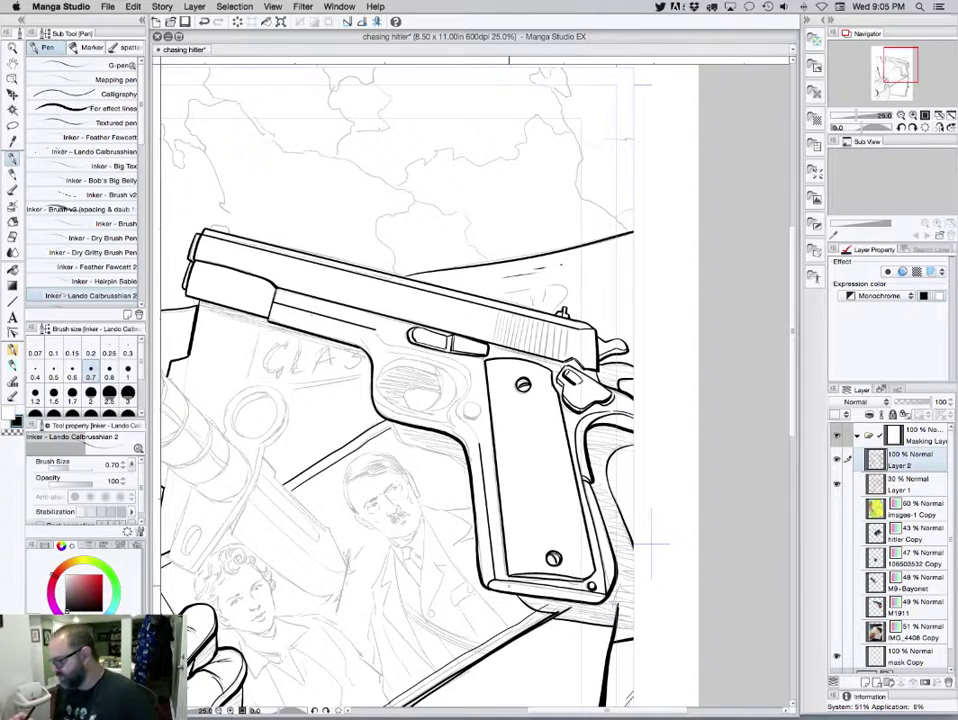
key(super+z)
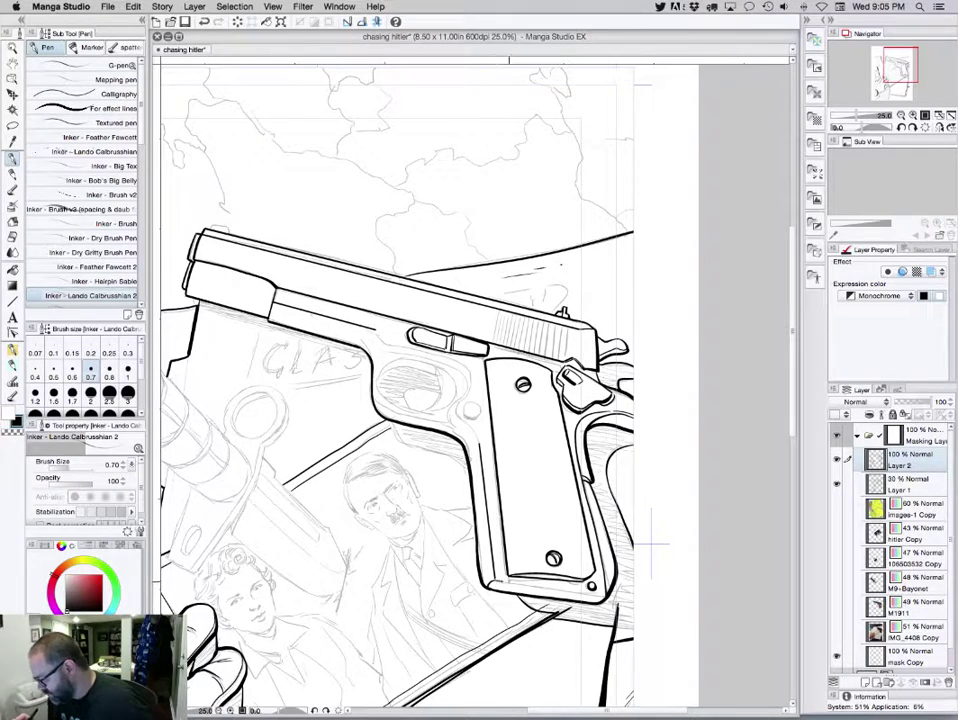
drag(373, 436, 449, 447)
key(super+z)
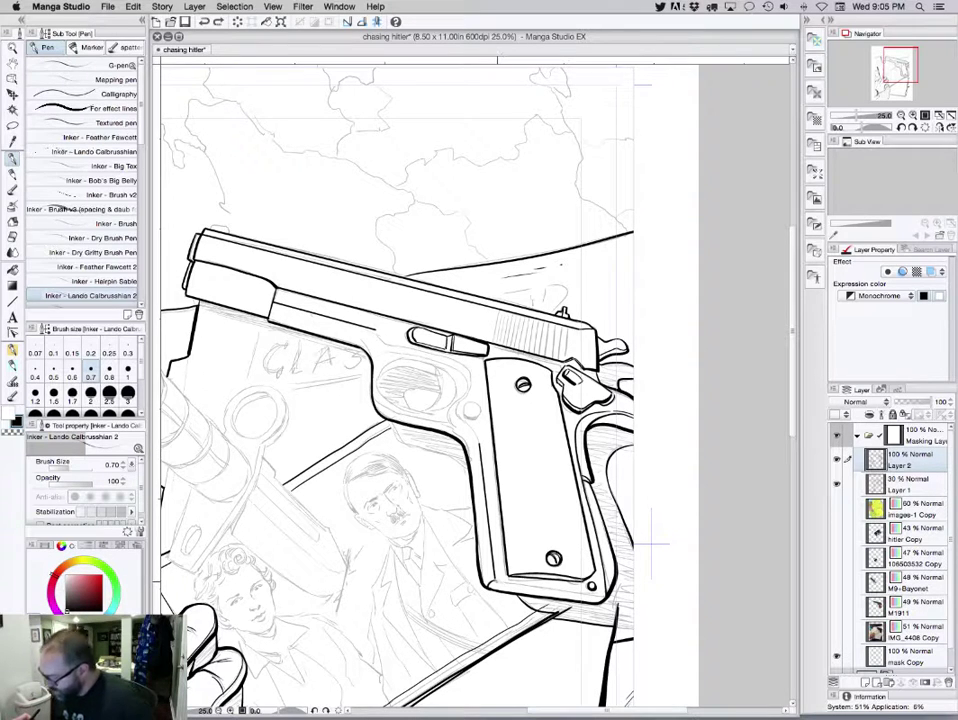
drag(370, 434, 456, 448)
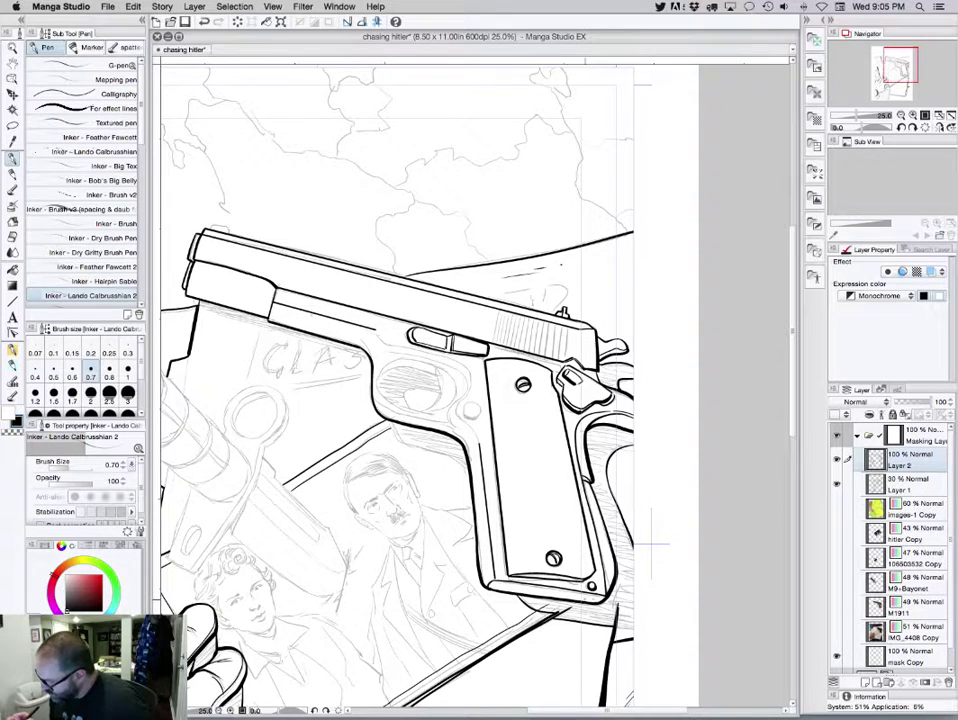
key(super+z)
drag(368, 434, 455, 448)
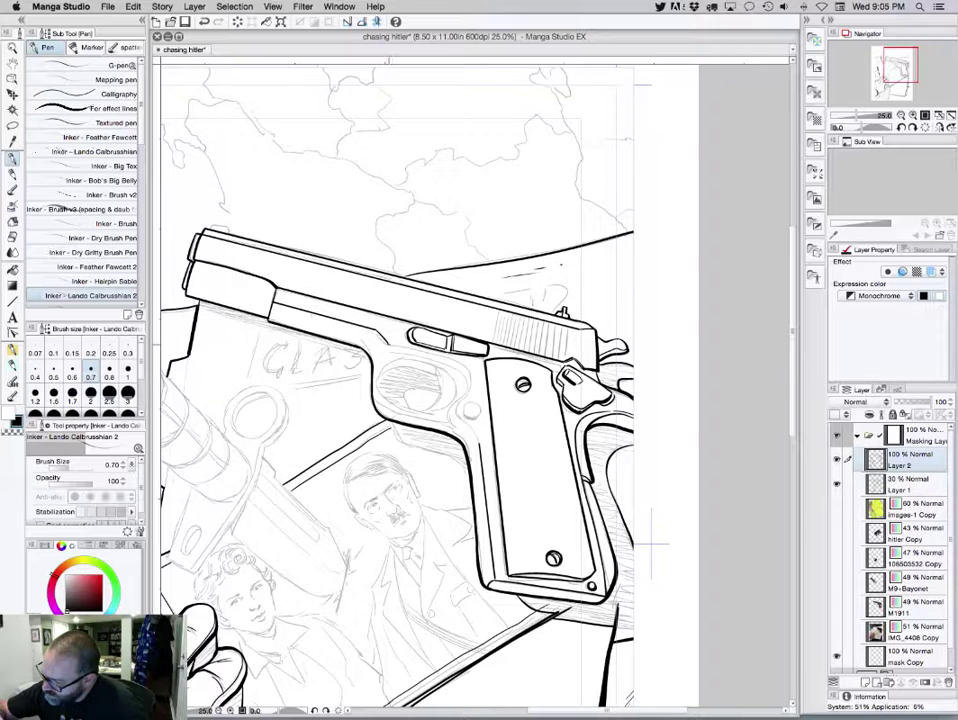
mouse_move(388, 342)
mouse_down()
mouse_move(450, 357)
mouse_move(469, 373)
mouse_up()
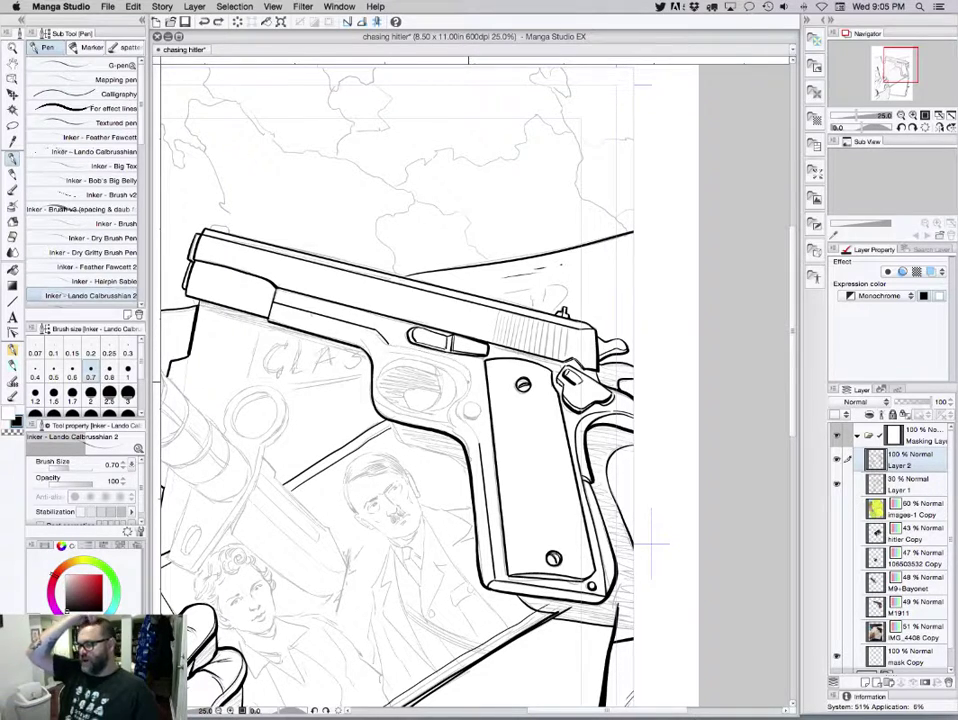
key(super+s)
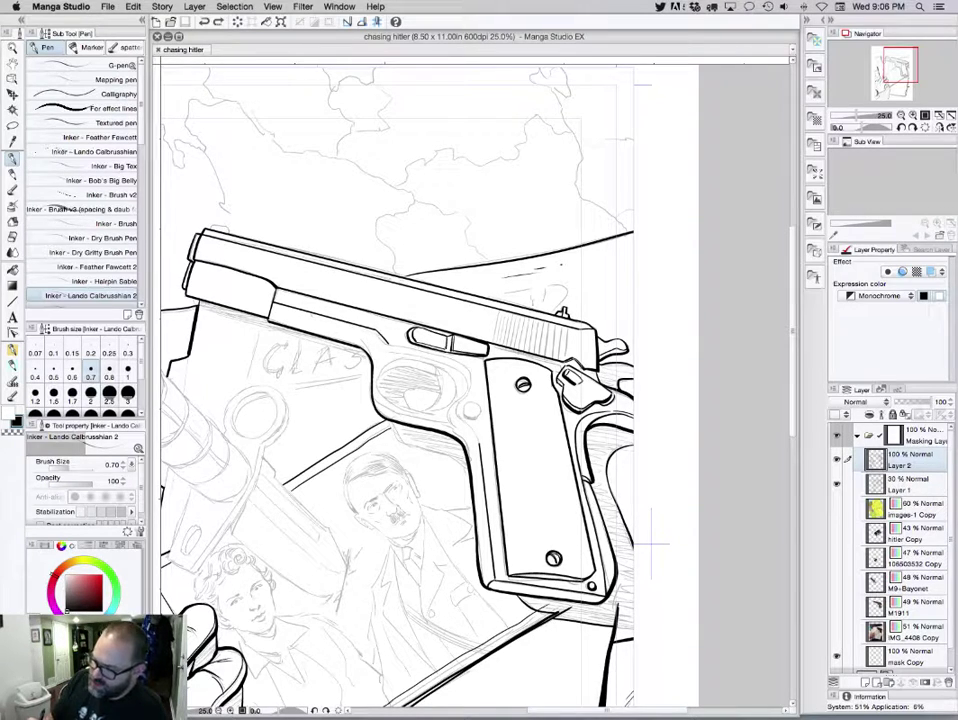
Ink the front sight, the magazine release button and the frame contour behind the trigger guard with the pen at size 0.8
key(])
drag(210, 229, 228, 229)
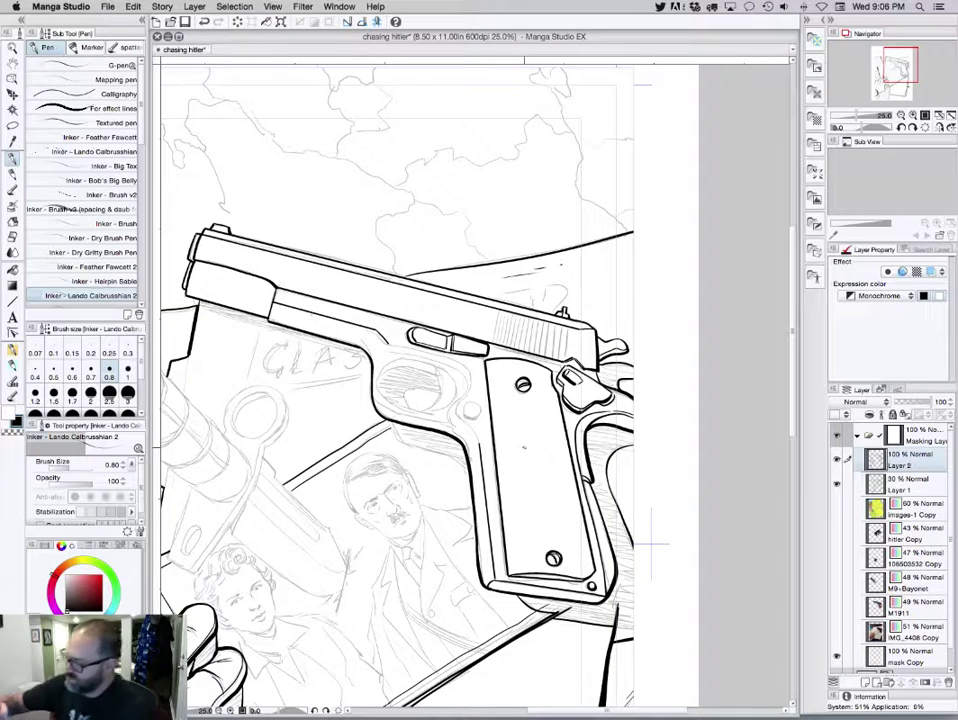
mouse_move(394, 345)
mouse_down()
mouse_move(470, 373)
mouse_move(458, 415)
mouse_move(480, 445)
mouse_up()
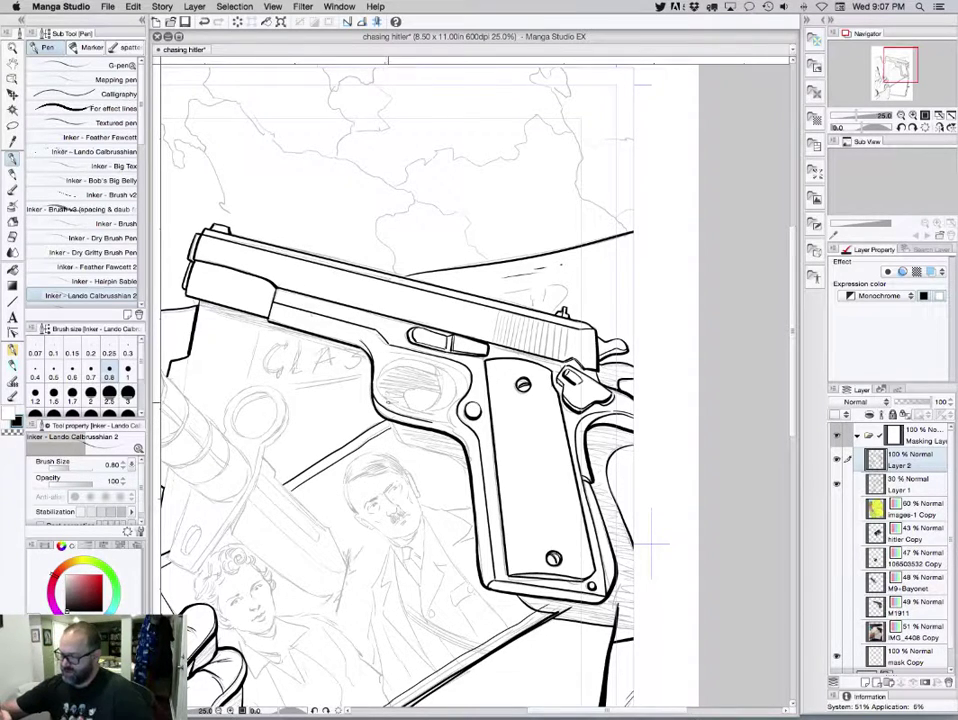
Ink the trigger guard's lower contour and the oval outline of its opening with the 0.8 pen
mouse_move(373, 394)
mouse_down()
mouse_move(392, 411)
mouse_move(446, 426)
mouse_up()
drag(334, 318, 352, 340)
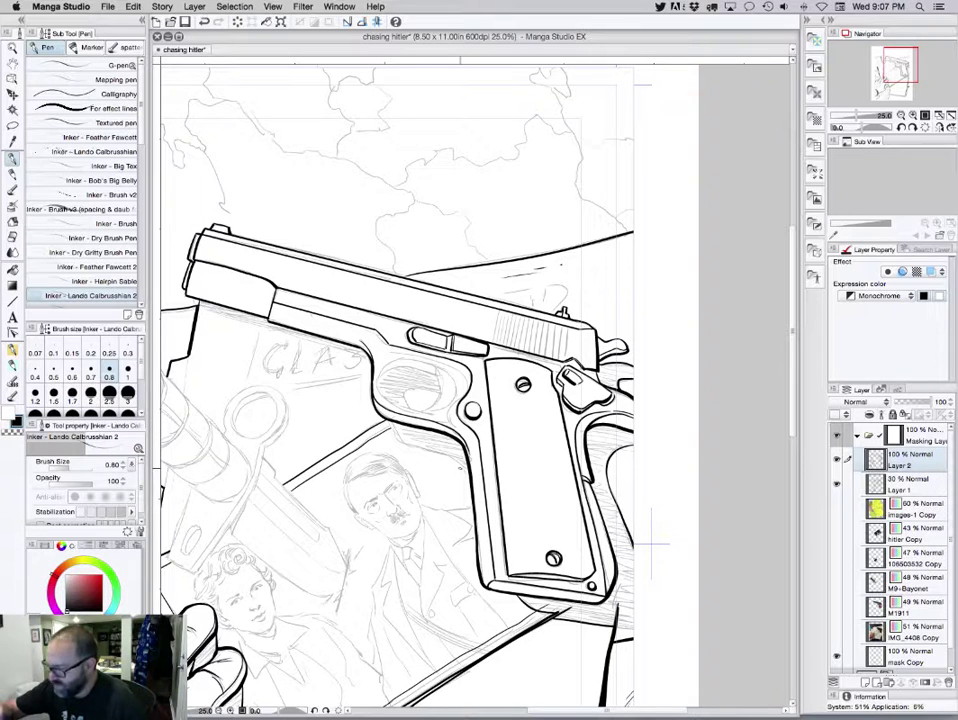
mouse_move(380, 391)
mouse_down()
mouse_move(381, 369)
mouse_move(401, 360)
mouse_move(378, 380)
mouse_move(393, 361)
mouse_move(411, 359)
mouse_up()
key(super+z)
drag(307, 267, 343, 289)
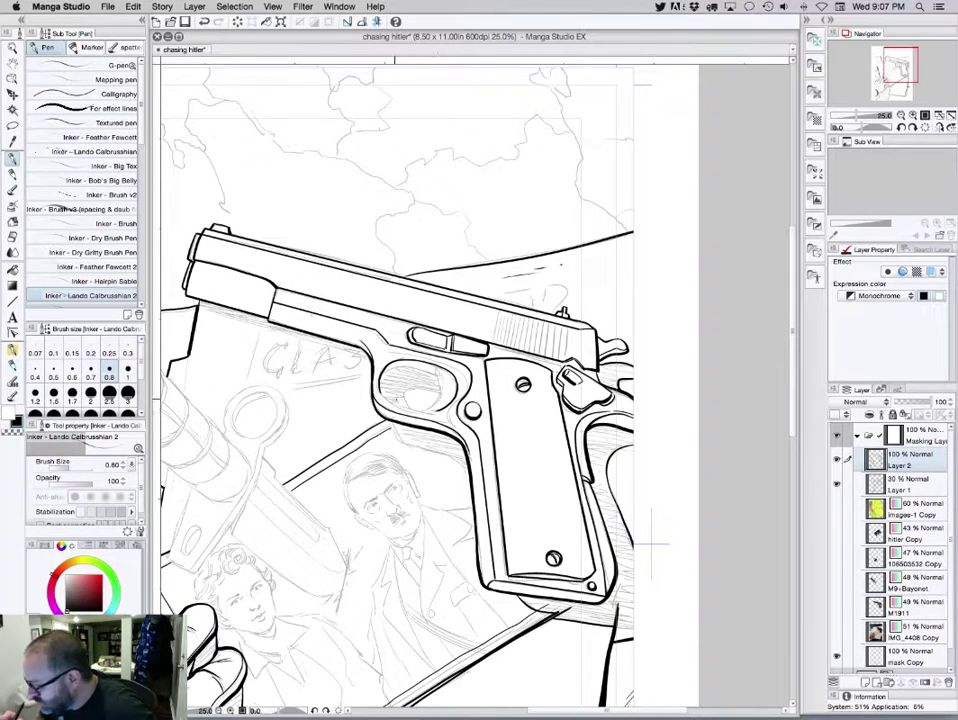
Ink the trigger and the guard's inner edge, outline the shadow beneath the guard, and save the file
drag(380, 386, 390, 401)
key(super+z)
drag(292, 301, 333, 307)
mouse_move(381, 378)
mouse_down()
mouse_move(389, 368)
mouse_move(436, 373)
mouse_move(433, 415)
mouse_up()
mouse_move(445, 371)
mouse_down()
mouse_move(451, 394)
mouse_move(434, 421)
mouse_up()
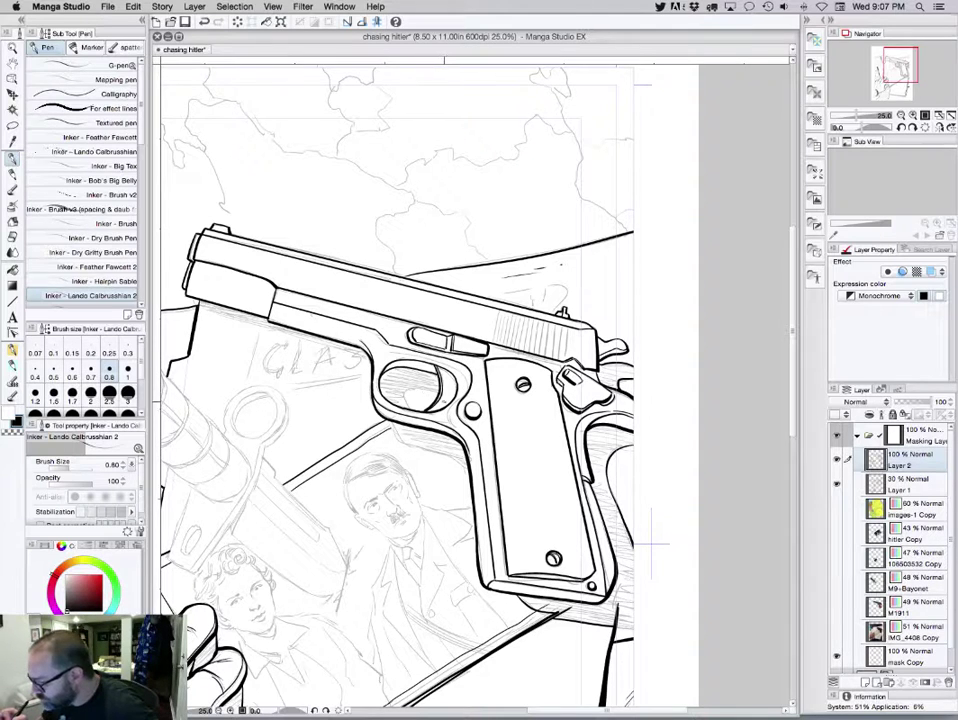
mouse_move(414, 409)
mouse_down()
mouse_move(407, 390)
mouse_move(438, 391)
mouse_up()
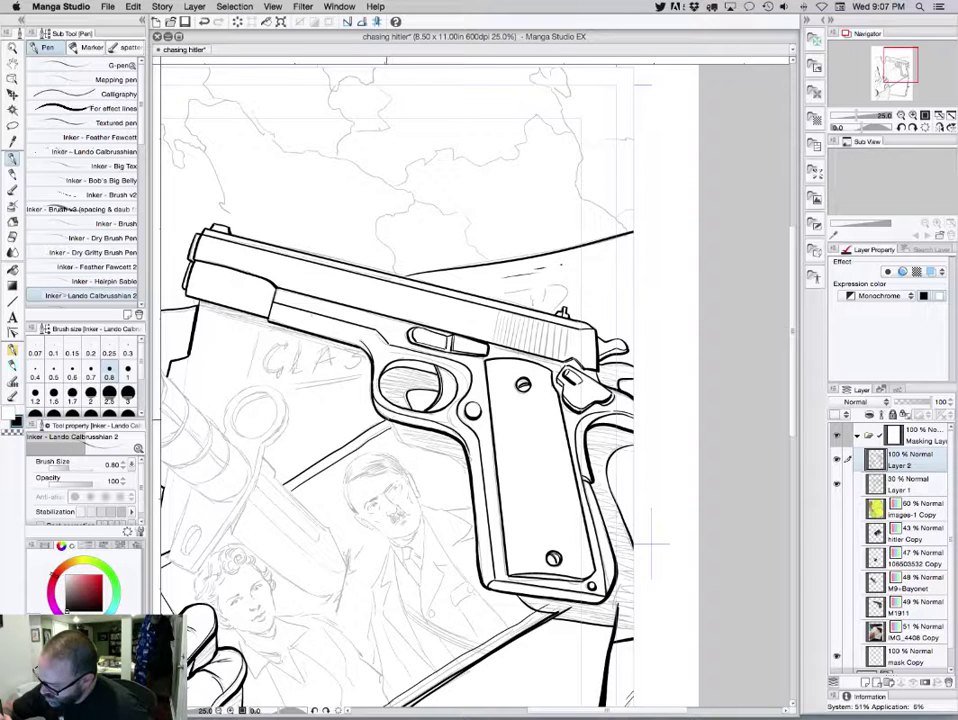
drag(292, 321, 351, 351)
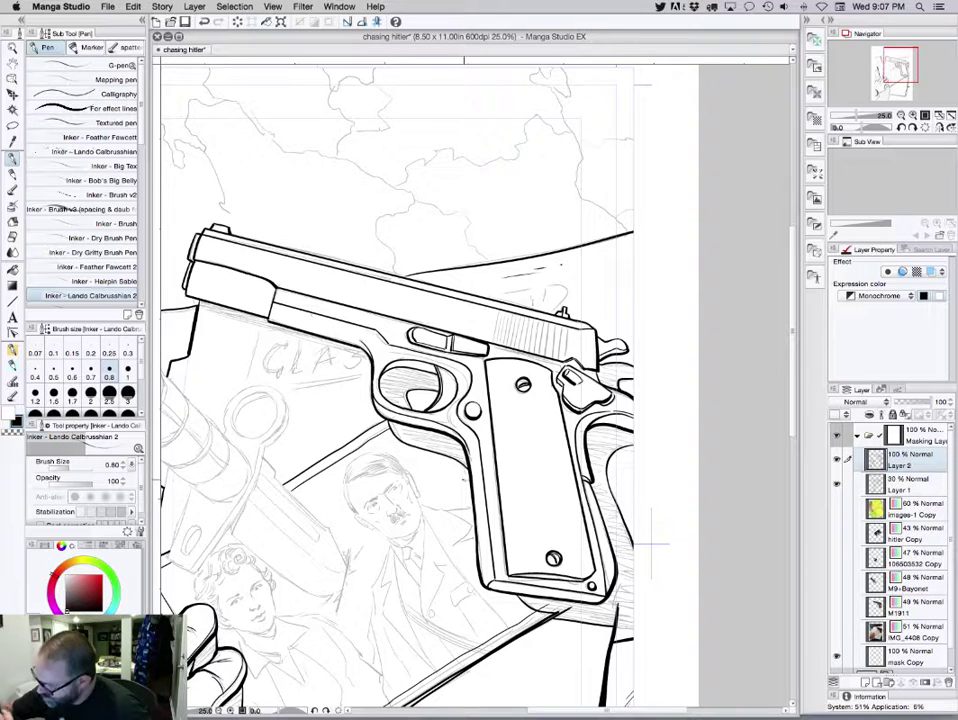
key(super+s)
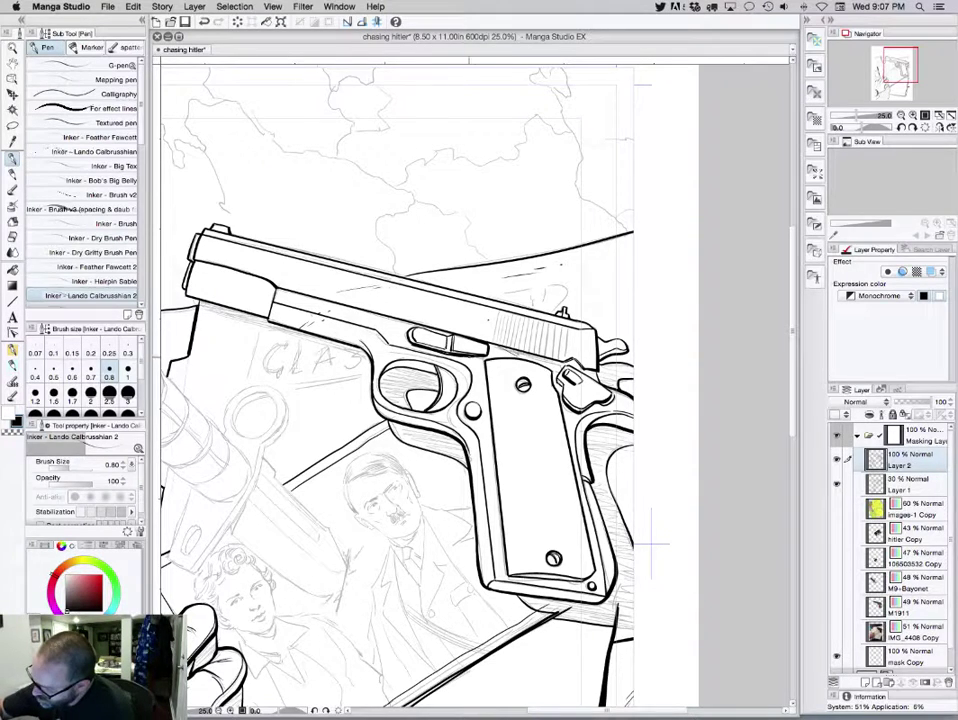
Ink small surface marks on the slide and the vertical grip serrations at its rear with the 0.8 pen, then save
click(223, 283)
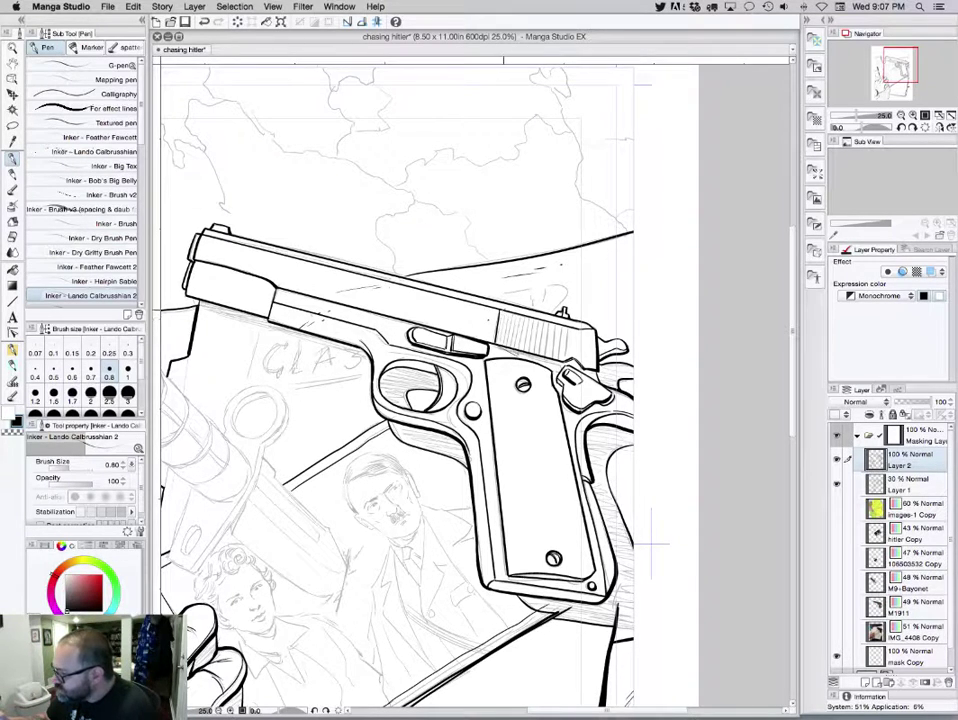
mouse_move(503, 310)
mouse_down()
mouse_move(498, 341)
mouse_move(527, 340)
mouse_move(532, 325)
mouse_move(529, 350)
mouse_move(537, 336)
mouse_move(534, 353)
mouse_move(542, 341)
mouse_move(540, 354)
mouse_move(562, 360)
mouse_move(567, 339)
mouse_move(568, 360)
mouse_up()
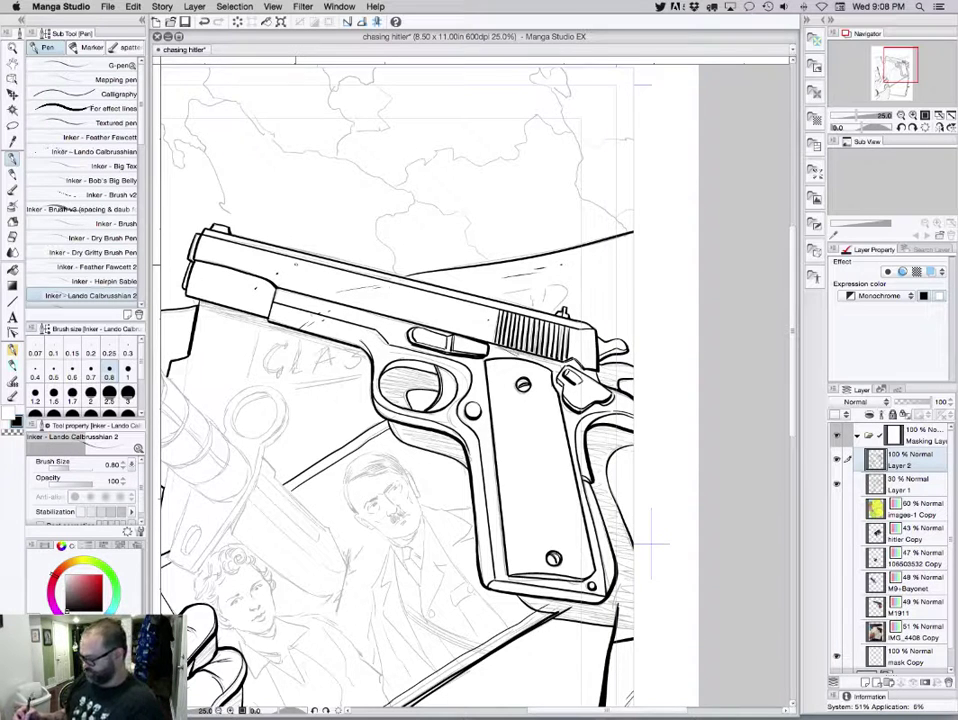
mouse_move(656, 545)
mouse_down()
mouse_move(662, 514)
mouse_move(710, 432)
mouse_up()
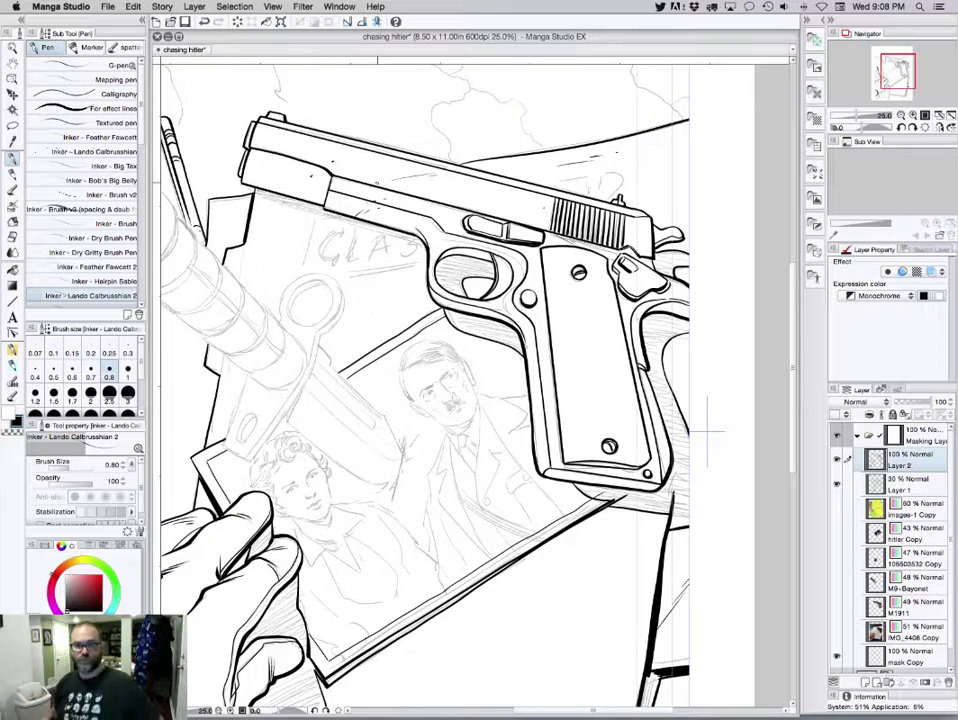
key(super+s)
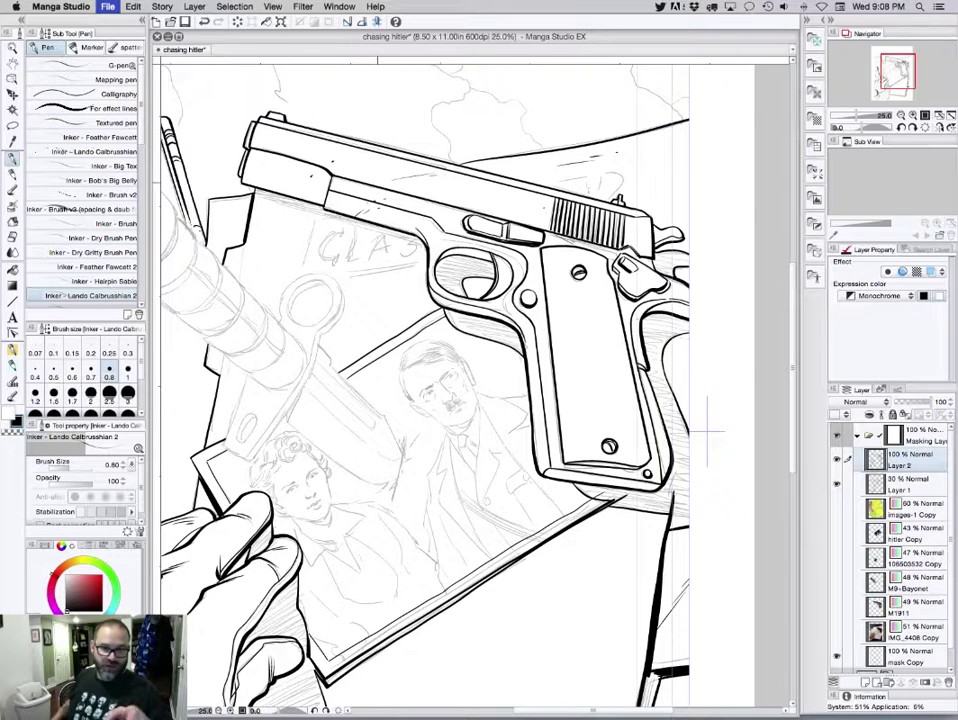
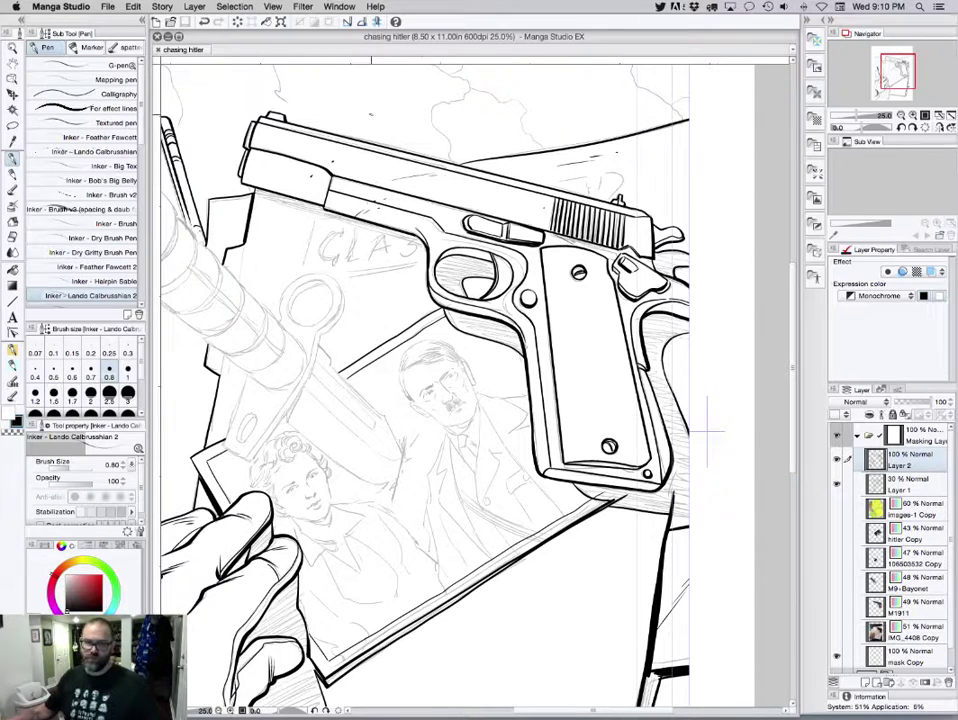
key(super+Tab)
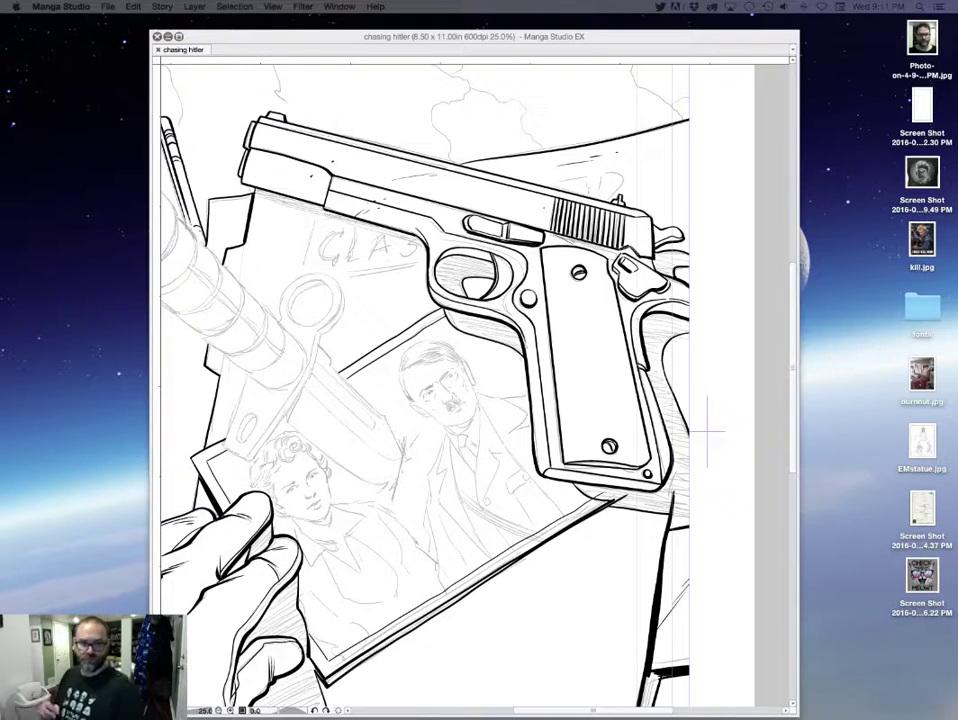
key(Tab)
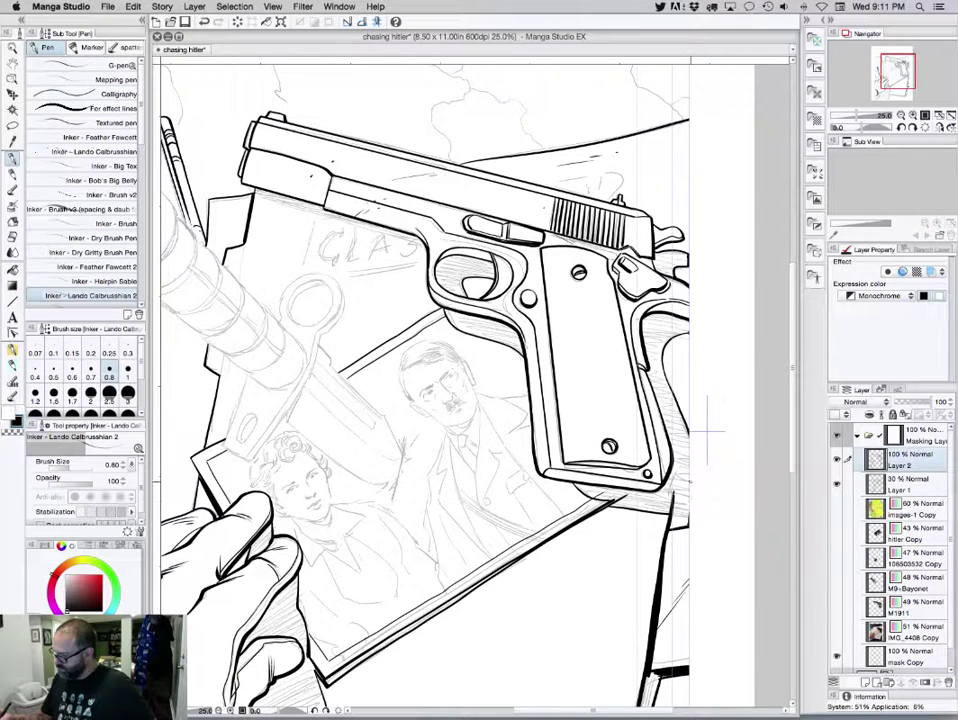
drag(707, 432, 742, 330)
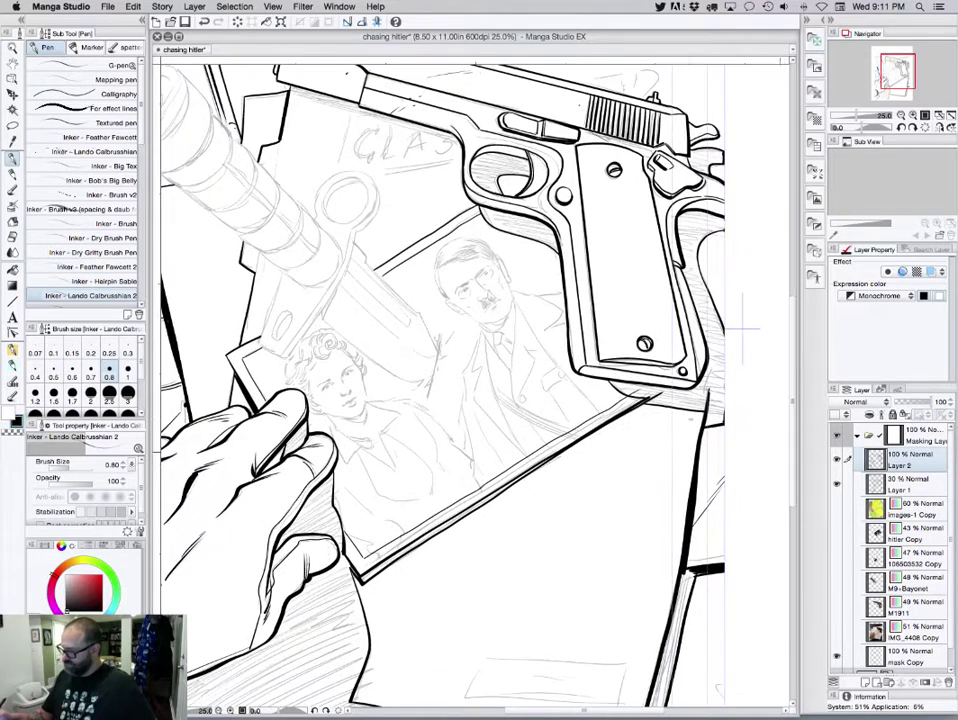
drag(606, 549, 698, 372)
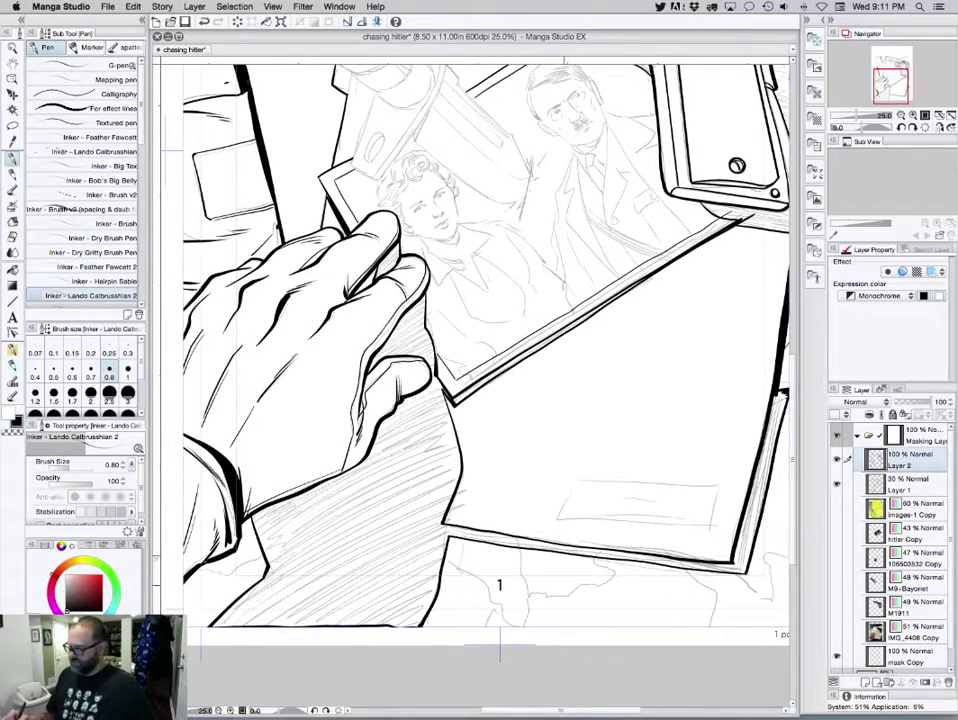
Auto-select the outlined cast-shadow areas beneath the hand, papers and pistol, referring only to the current ink layer
drag(499, 650, 423, 698)
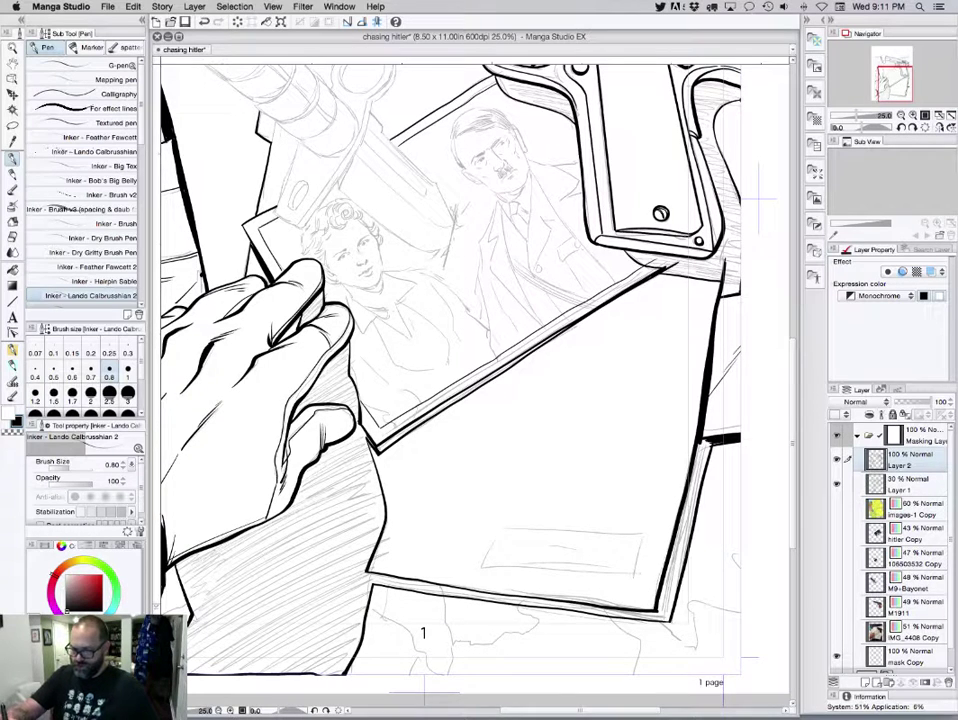
click(11, 106)
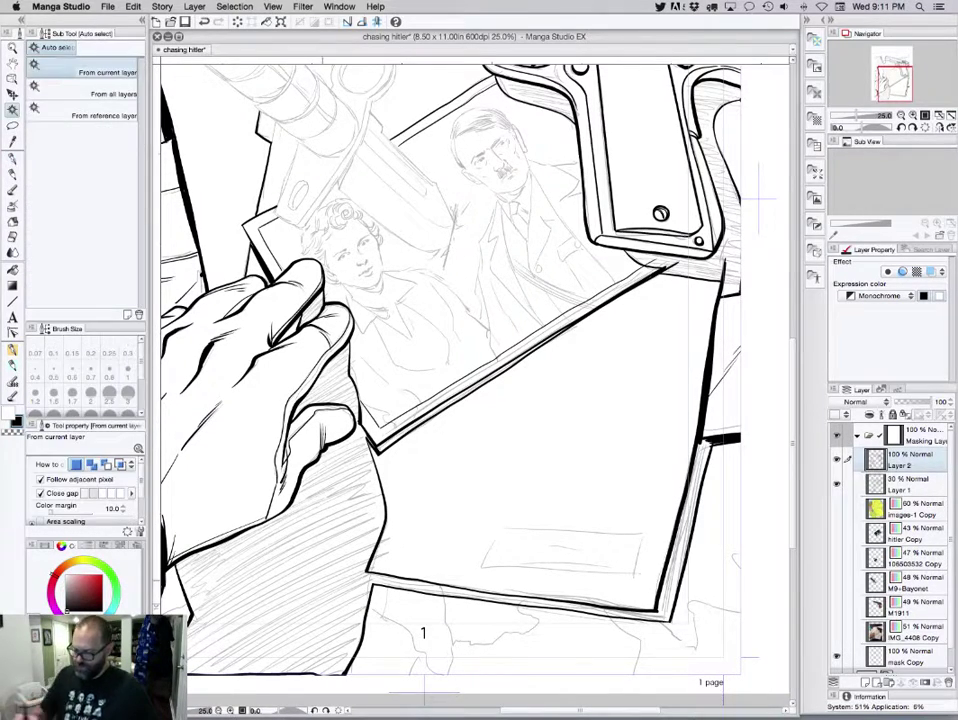
click(423, 632)
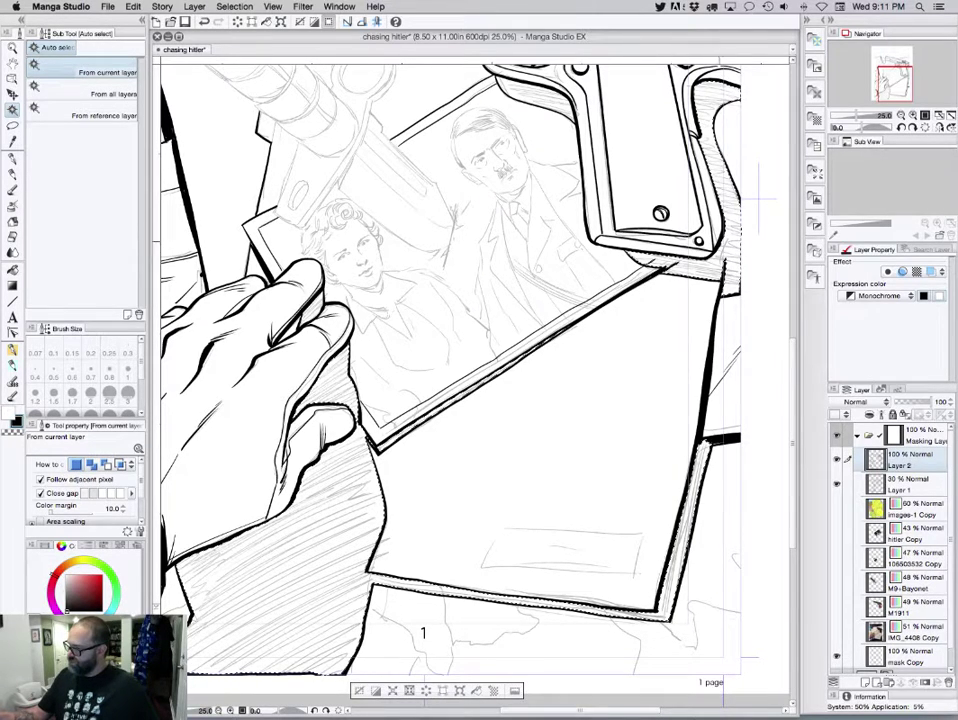
drag(475, 390, 515, 556)
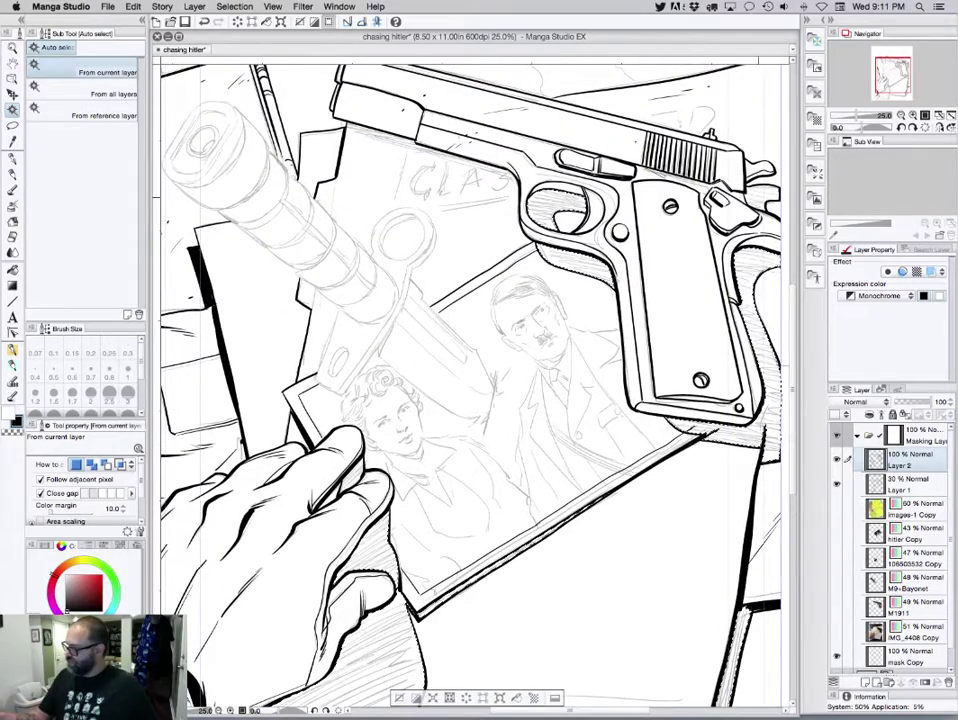
scroll(470, 380, down, 4)
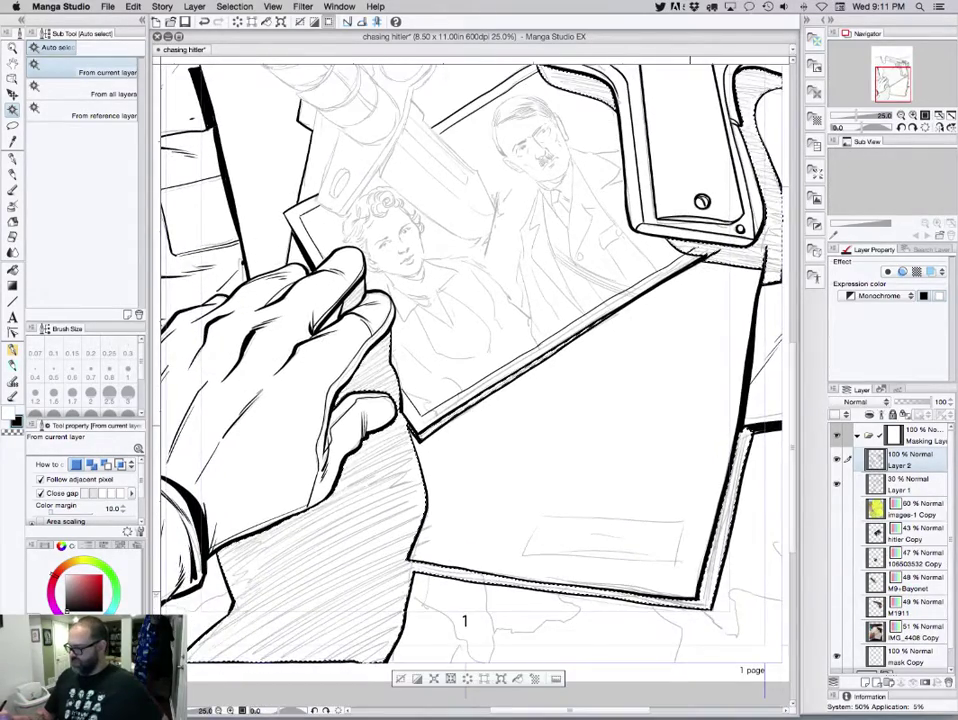
key(super+minus)
drag(698, 430, 685, 396)
key(super+plus)
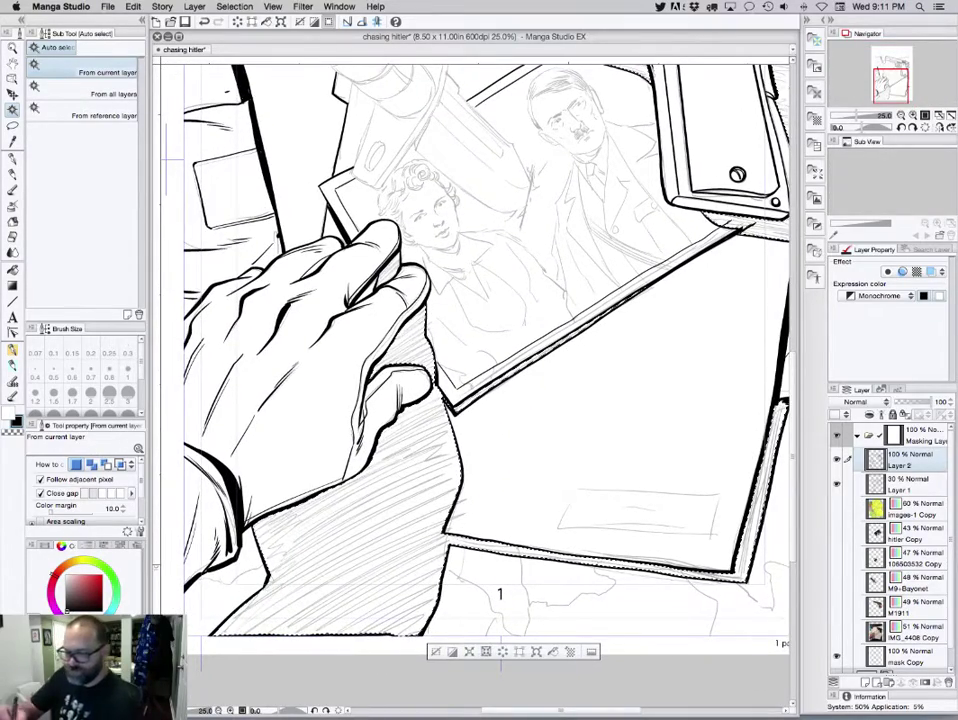
Switch back to the Pen tool and look through its brushes for one to ink the selected shadow areas
key(p)
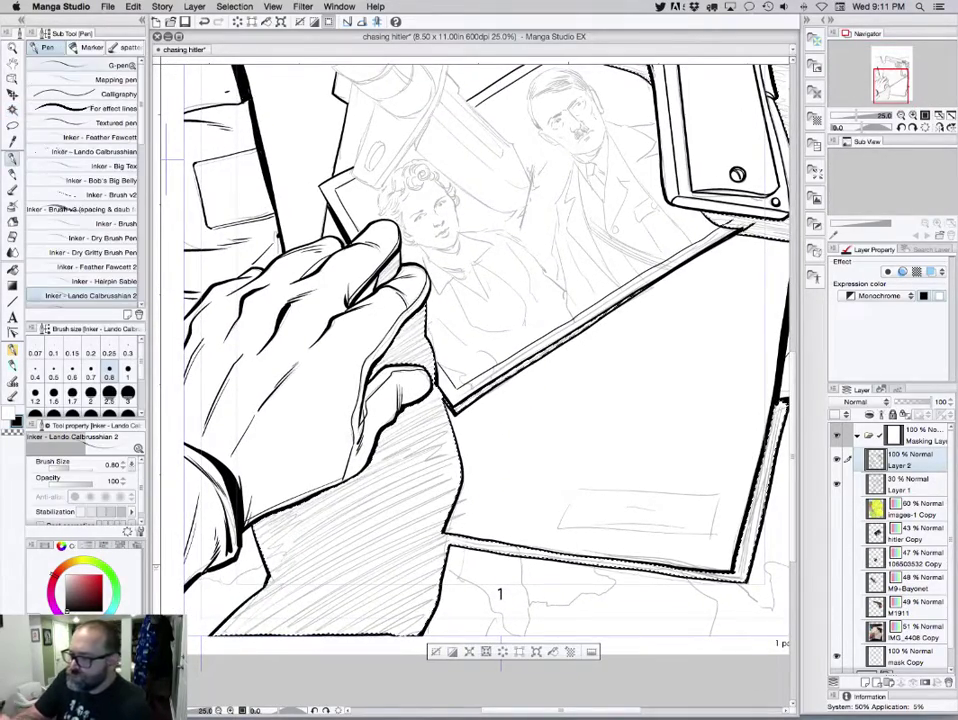
scroll(85, 150, down, 6)
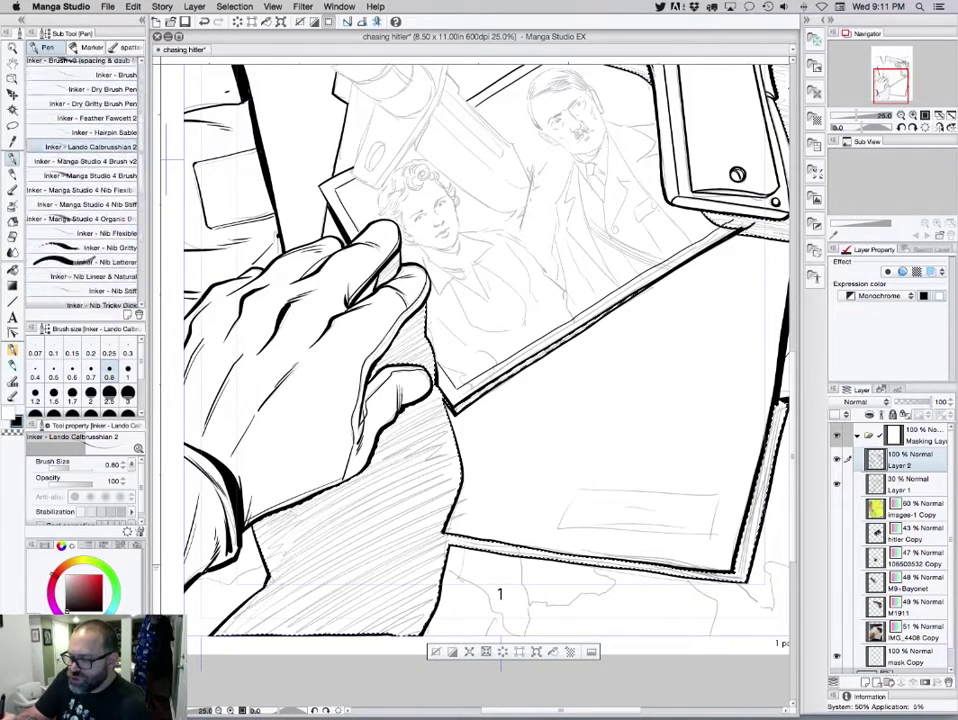
scroll(62, 296, down, 8)
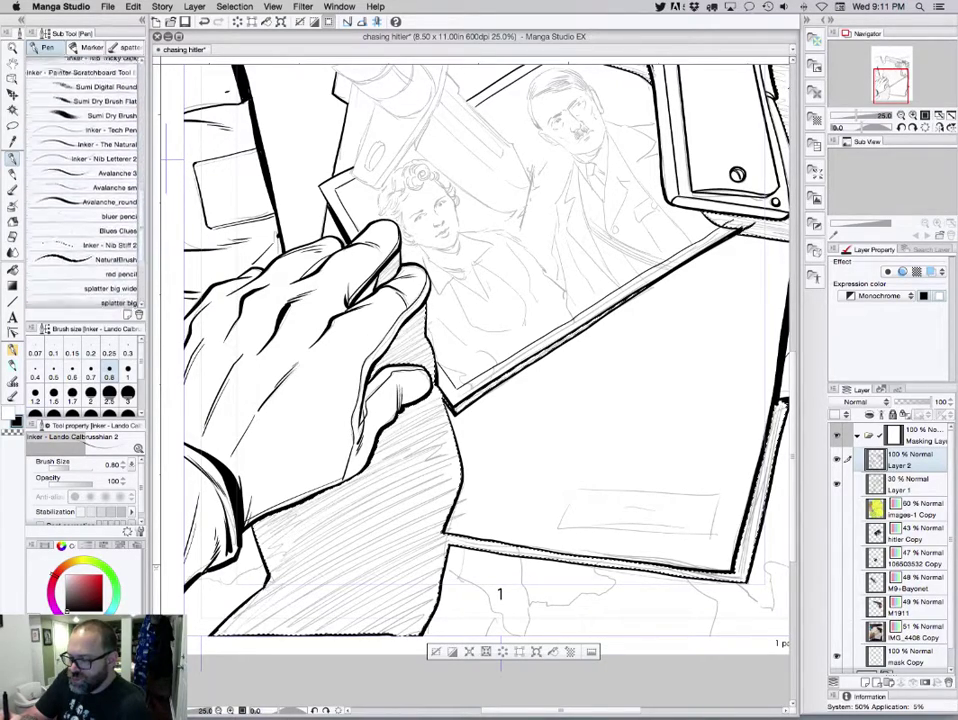
Look through the pen and brush presets and choose the Chalk 2 pattern brush for filling the shadows
scroll(85, 170, down, 4)
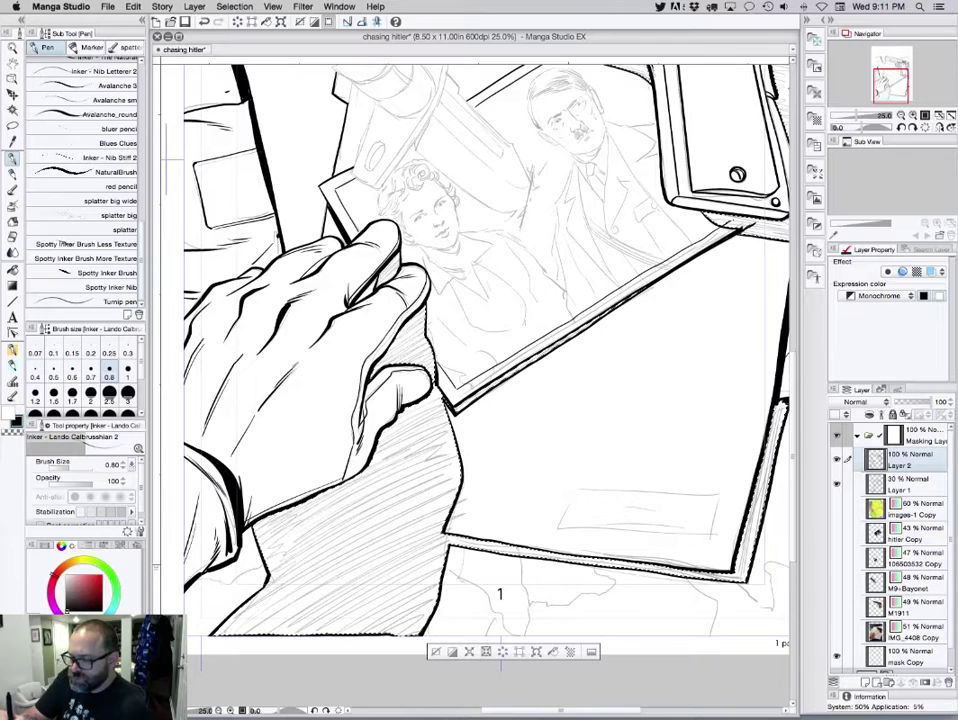
click(12, 188)
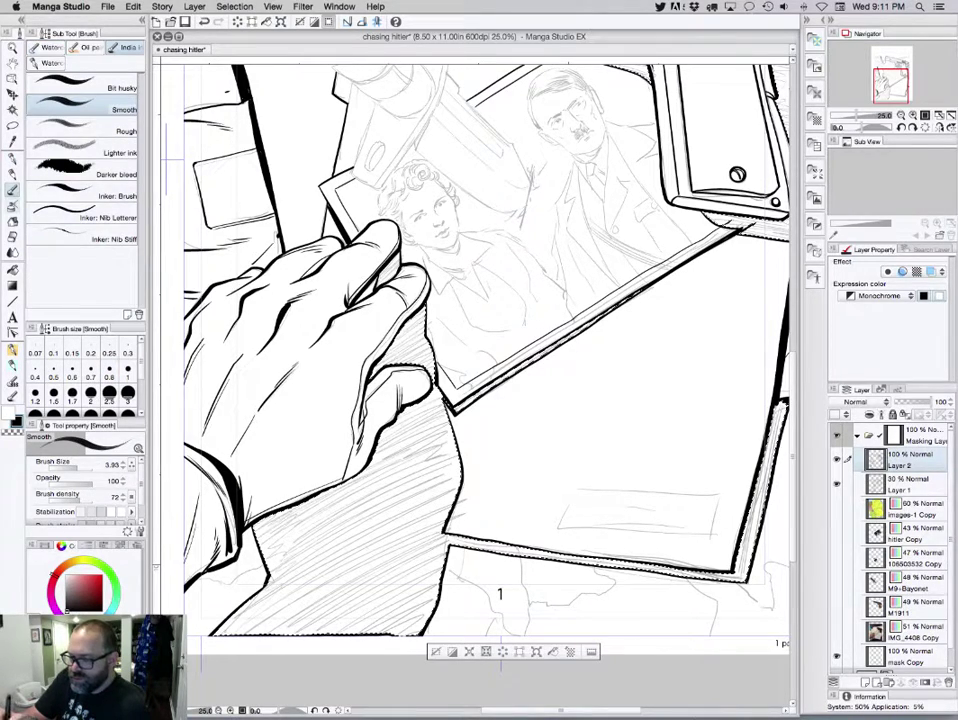
click(12, 205)
click(12, 350)
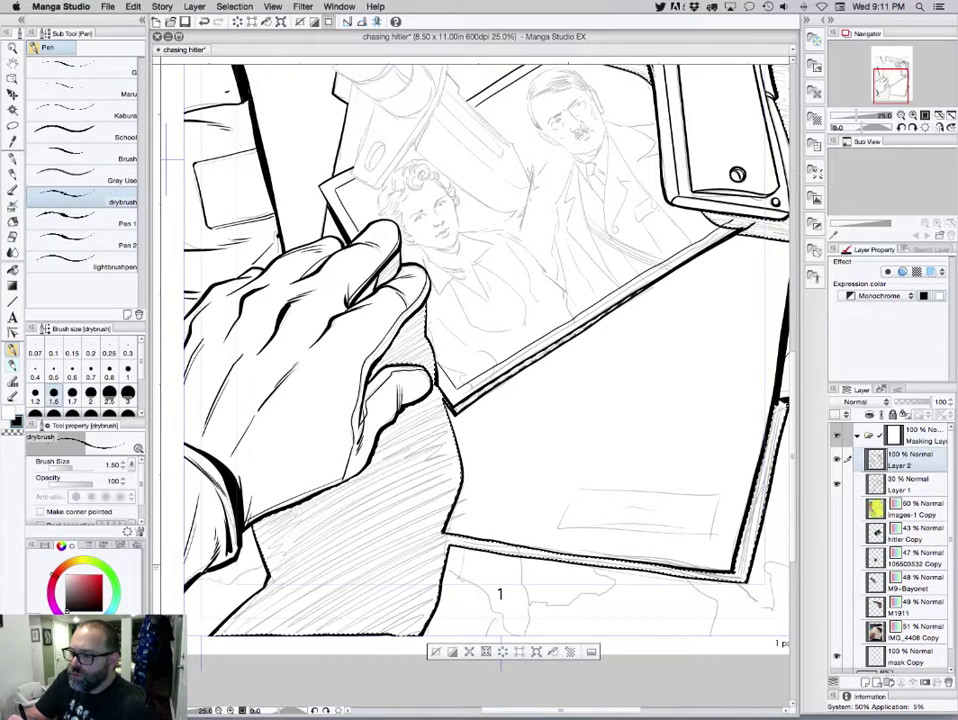
key(p)
key(b)
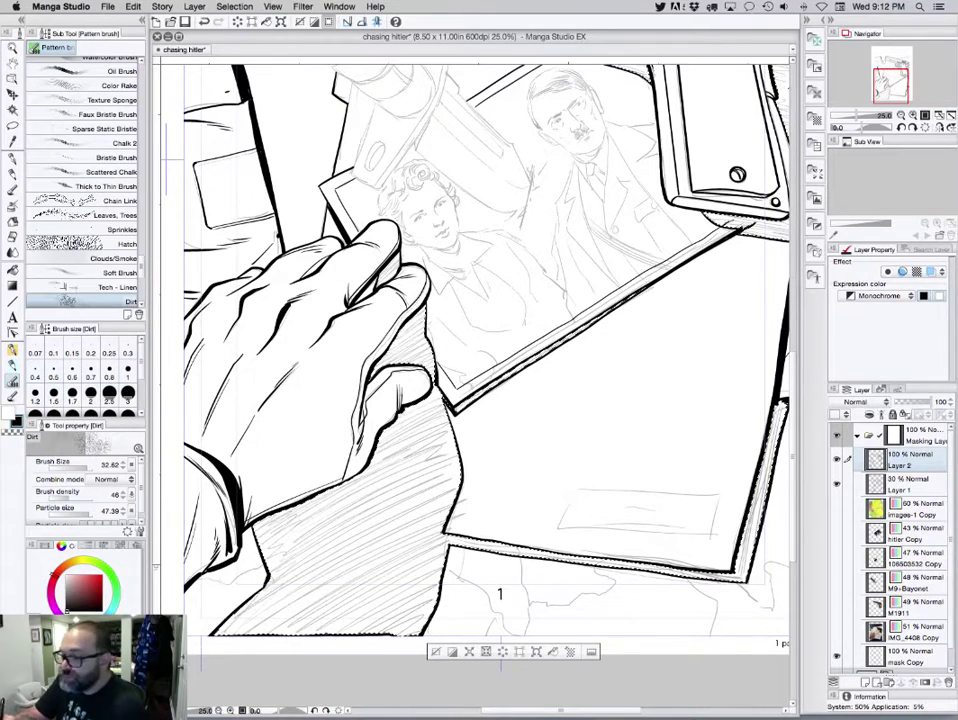
click(84, 143)
mouse_move(383, 465)
mouse_down()
mouse_move(416, 450)
mouse_move(380, 472)
mouse_move(432, 404)
mouse_up()
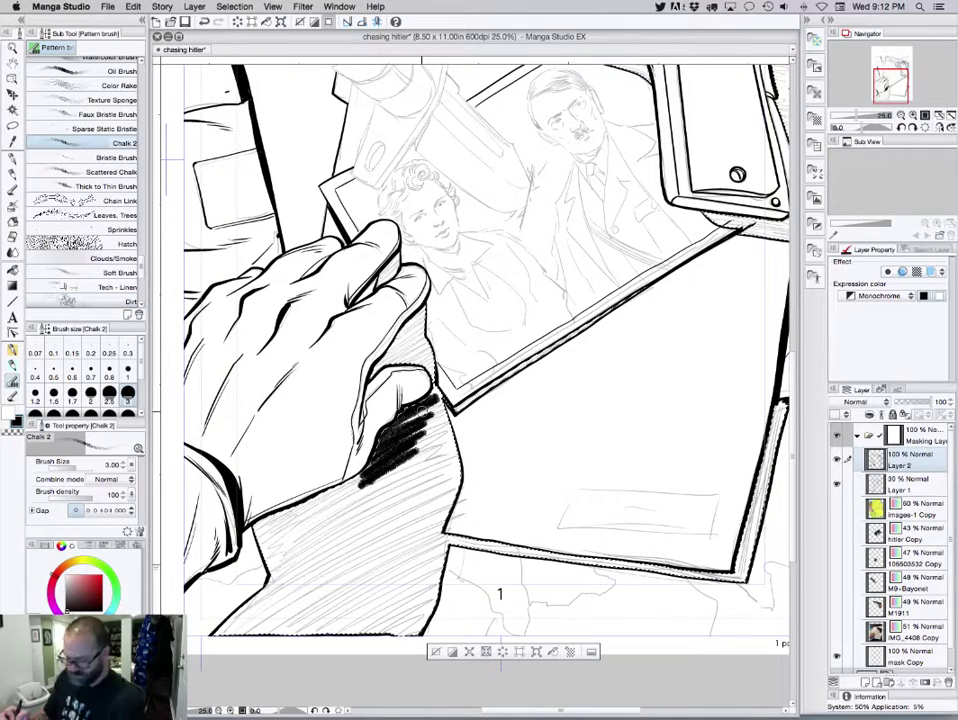
key(ctrl+z)
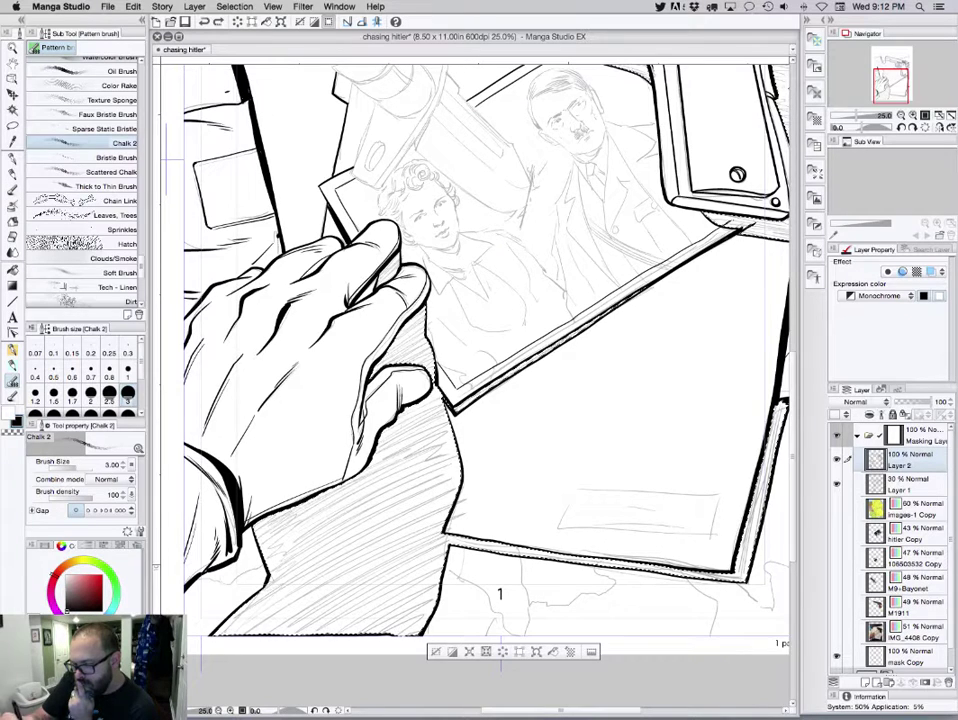
drag(475, 386, 496, 386)
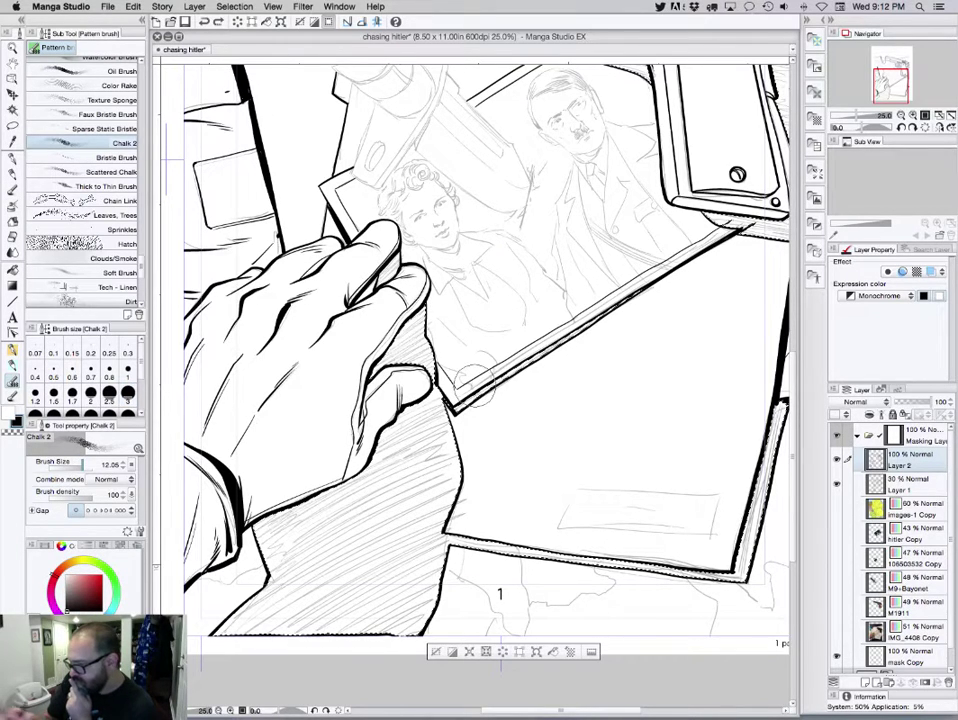
mouse_move(418, 322)
mouse_down()
mouse_move(404, 334)
mouse_move(412, 350)
mouse_move(398, 354)
mouse_up()
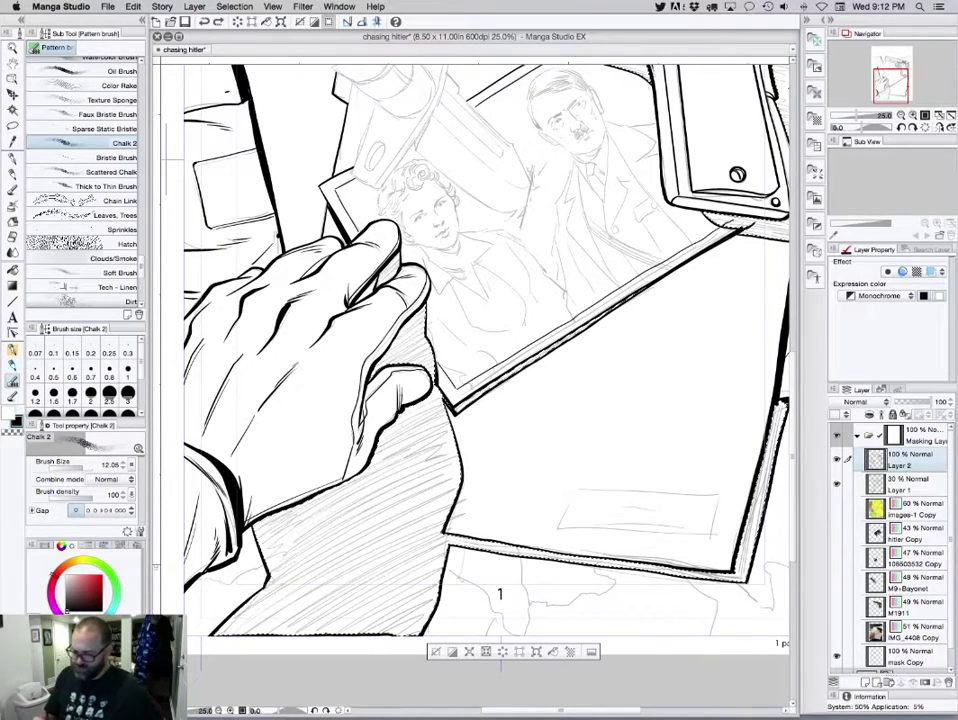
Set the Chalk 2 brush size to 3.93 and fill the selected shadows beneath the hand and along the photo and paper edges in black
key([)
key([)
key([)
key([)
key([)
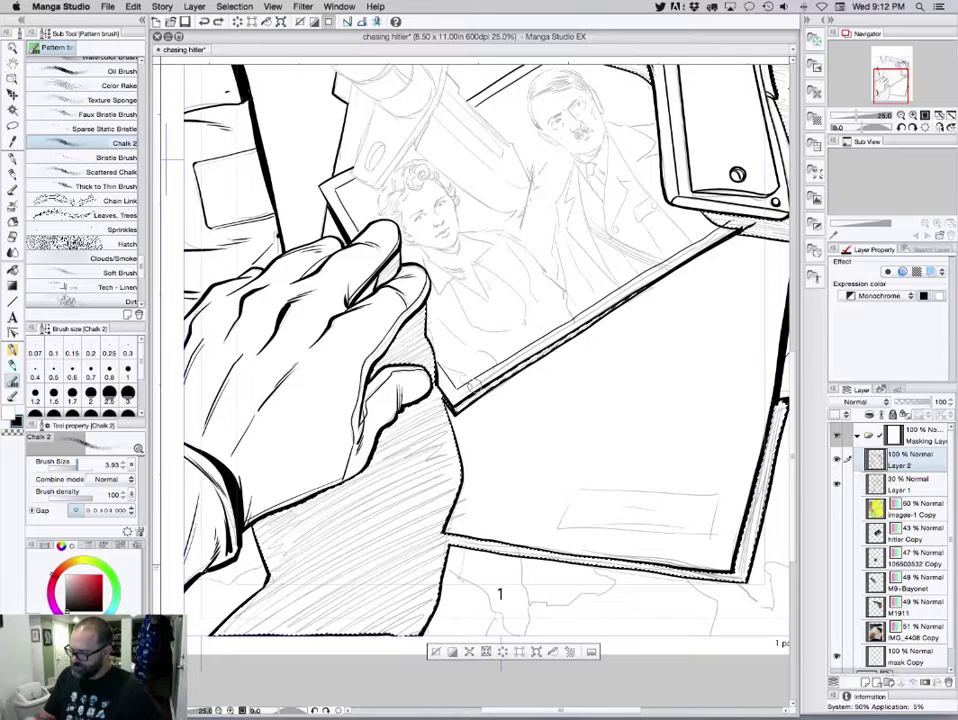
mouse_move(390, 350)
mouse_down()
mouse_move(428, 304)
mouse_move(400, 368)
mouse_move(410, 381)
mouse_move(428, 376)
mouse_up()
mouse_move(348, 462)
mouse_down()
mouse_move(408, 416)
mouse_move(287, 540)
mouse_move(418, 445)
mouse_move(352, 468)
mouse_move(418, 438)
mouse_move(412, 418)
mouse_move(247, 579)
mouse_move(457, 440)
mouse_move(253, 649)
mouse_move(463, 463)
mouse_move(265, 601)
mouse_move(439, 453)
mouse_move(279, 564)
mouse_move(444, 417)
mouse_move(414, 418)
mouse_move(376, 455)
mouse_up()
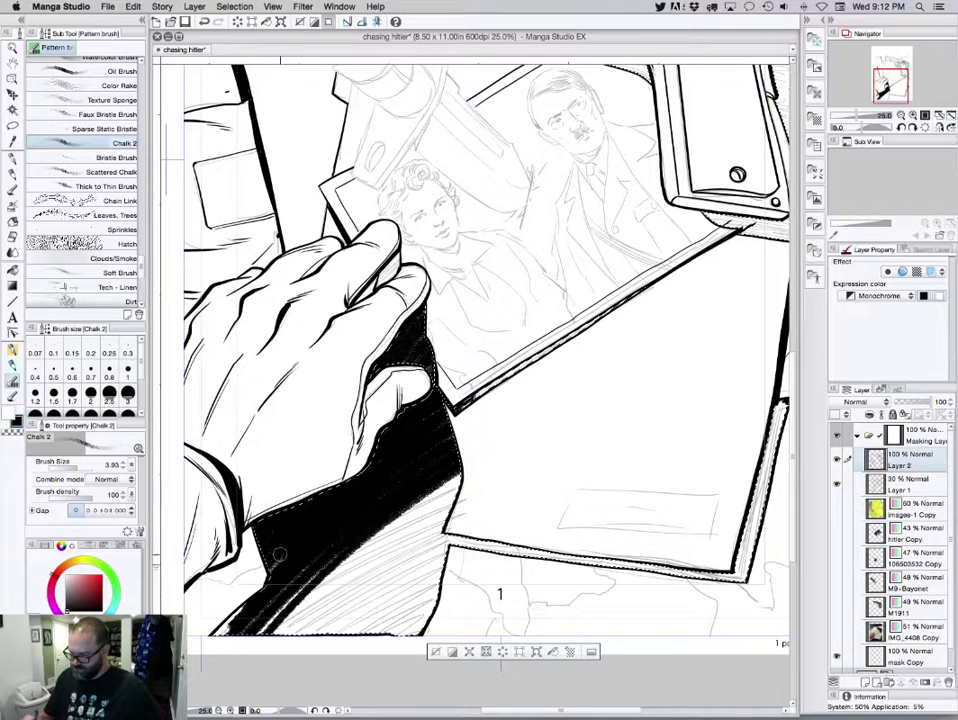
mouse_move(220, 628)
mouse_down()
mouse_move(393, 512)
mouse_move(270, 626)
mouse_move(269, 652)
mouse_move(399, 507)
mouse_move(464, 478)
mouse_move(363, 570)
mouse_move(318, 644)
mouse_move(441, 541)
mouse_move(473, 527)
mouse_move(405, 598)
mouse_move(449, 580)
mouse_move(441, 608)
mouse_move(411, 641)
mouse_move(467, 534)
mouse_move(438, 542)
mouse_move(437, 559)
mouse_move(467, 556)
mouse_move(503, 533)
mouse_move(441, 552)
mouse_move(658, 551)
mouse_move(551, 552)
mouse_move(737, 576)
mouse_move(742, 546)
mouse_move(728, 544)
mouse_move(776, 468)
mouse_up()
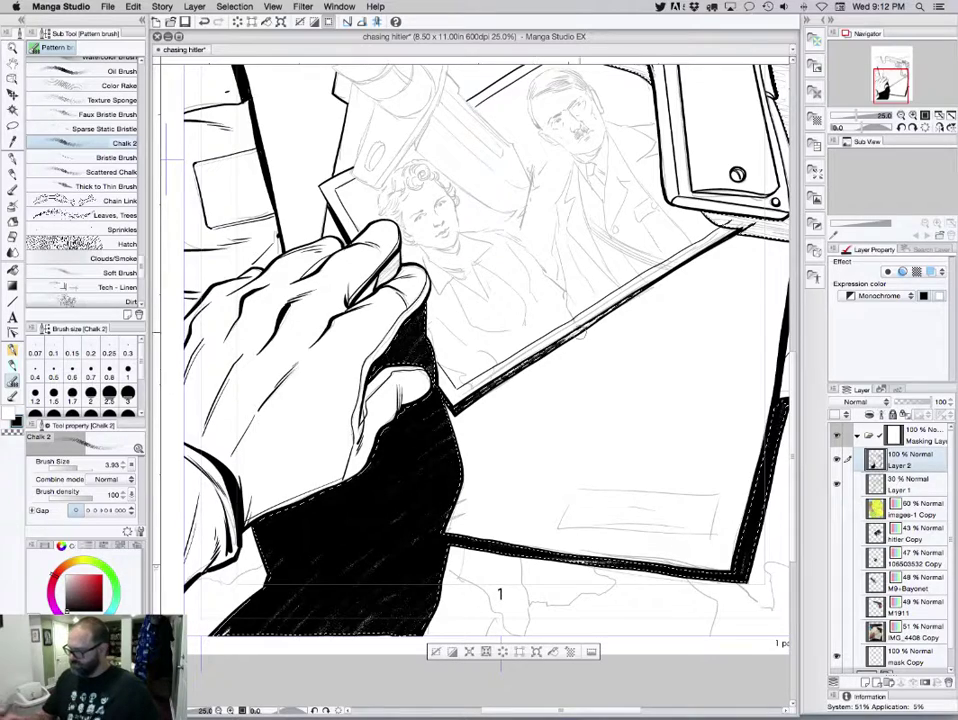
Fill the selected shadows around the pistol's grip, beneath its frame and inside the trigger guard with black chalk strokes
drag(651, 334, 461, 495)
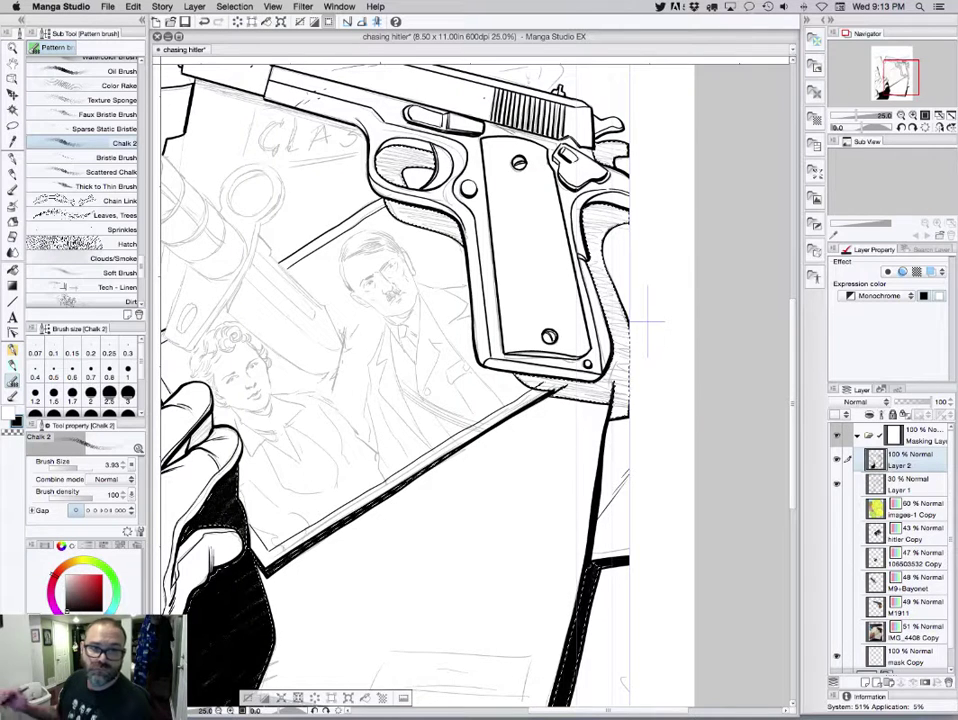
mouse_move(535, 377)
mouse_down()
mouse_move(646, 376)
mouse_move(613, 416)
mouse_up()
drag(592, 235, 615, 365)
mouse_move(604, 284)
mouse_down()
mouse_move(608, 240)
mouse_move(600, 278)
mouse_move(618, 208)
mouse_up()
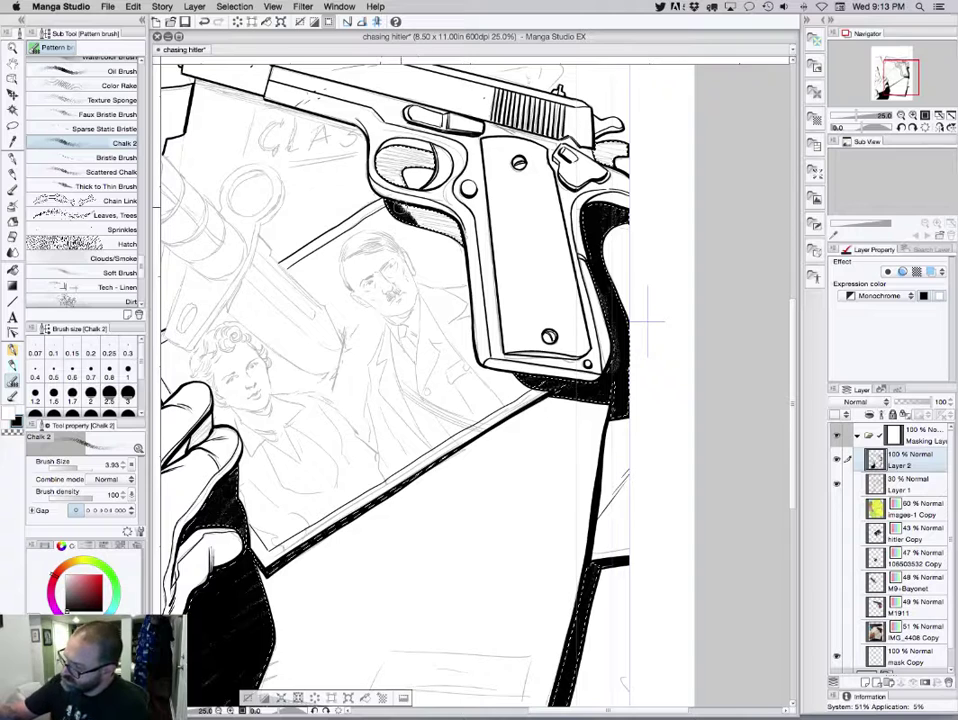
mouse_move(374, 139)
mouse_down()
mouse_move(382, 160)
mouse_move(422, 180)
mouse_move(434, 163)
mouse_up()
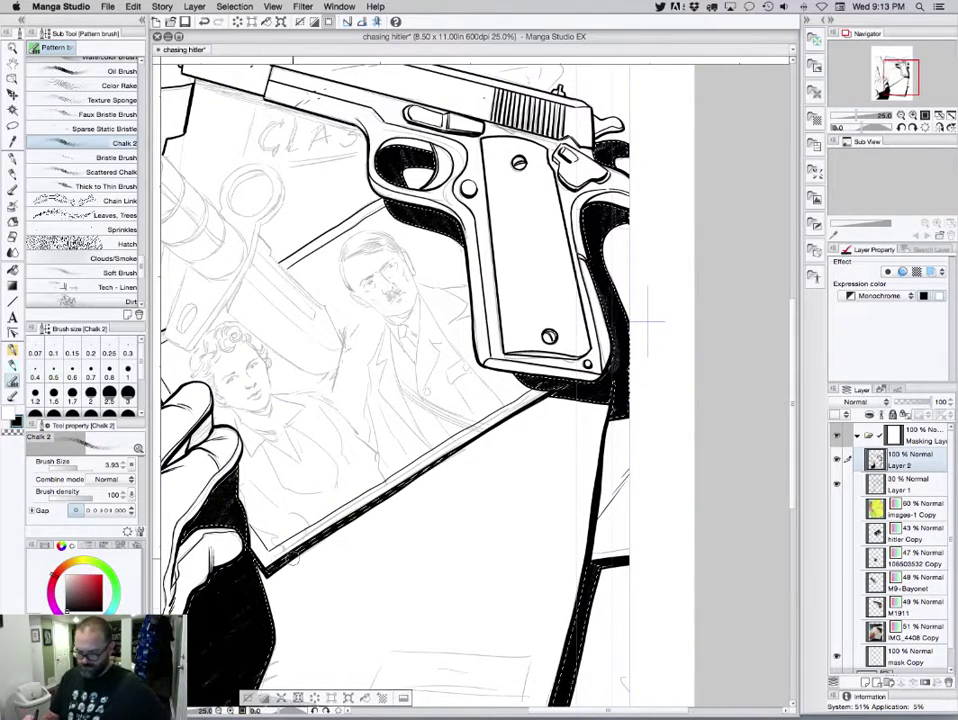
Clear the selection and save the document
key(super+d)
drag(476, 384, 556, 379)
mouse_move(694, 371)
mouse_down()
mouse_move(643, 502)
mouse_move(683, 515)
mouse_up()
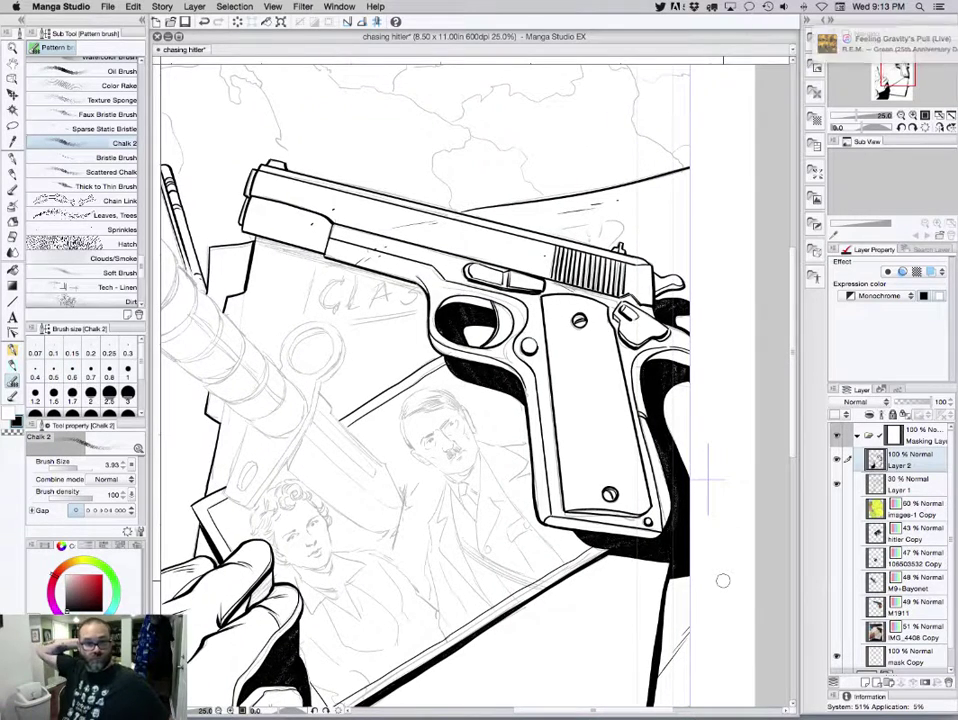
key(super+s)
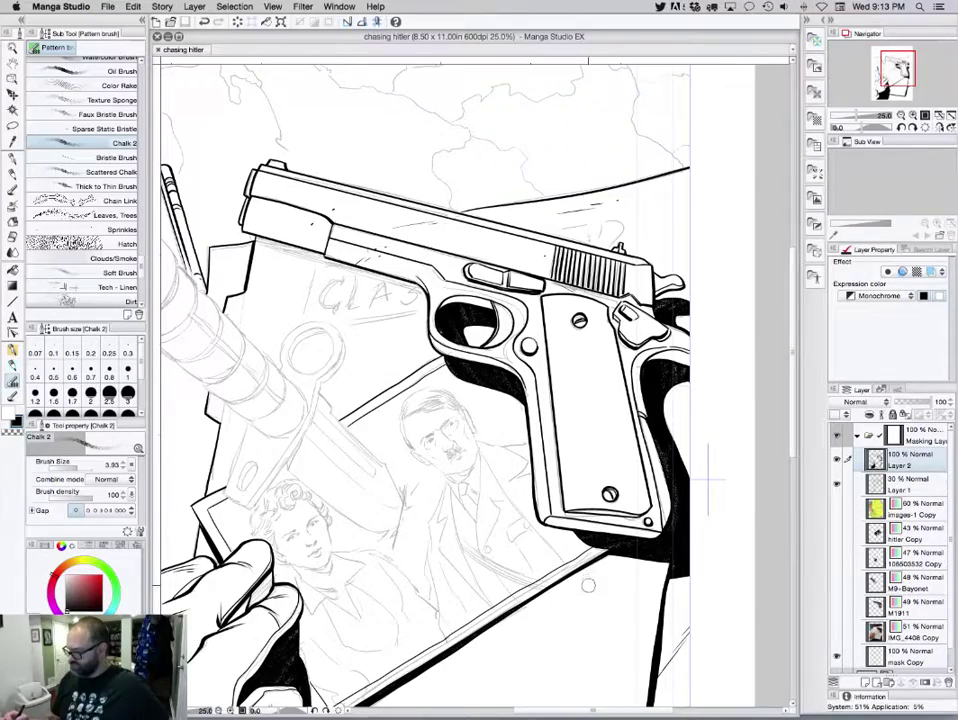
Roughen the black shadows along the paper edge beside the bayonet and beneath the hand with chalk strokes
mouse_move(587, 585)
mouse_down()
mouse_move(719, 603)
mouse_move(747, 560)
mouse_up()
drag(261, 343, 277, 392)
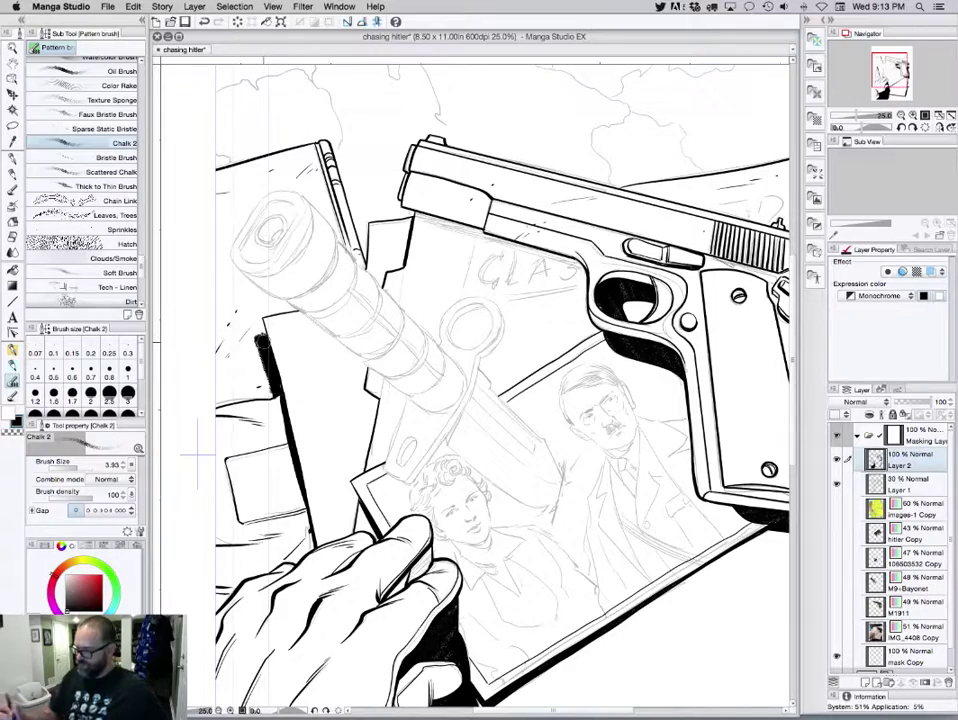
drag(197, 455, 141, 352)
drag(229, 700, 363, 405)
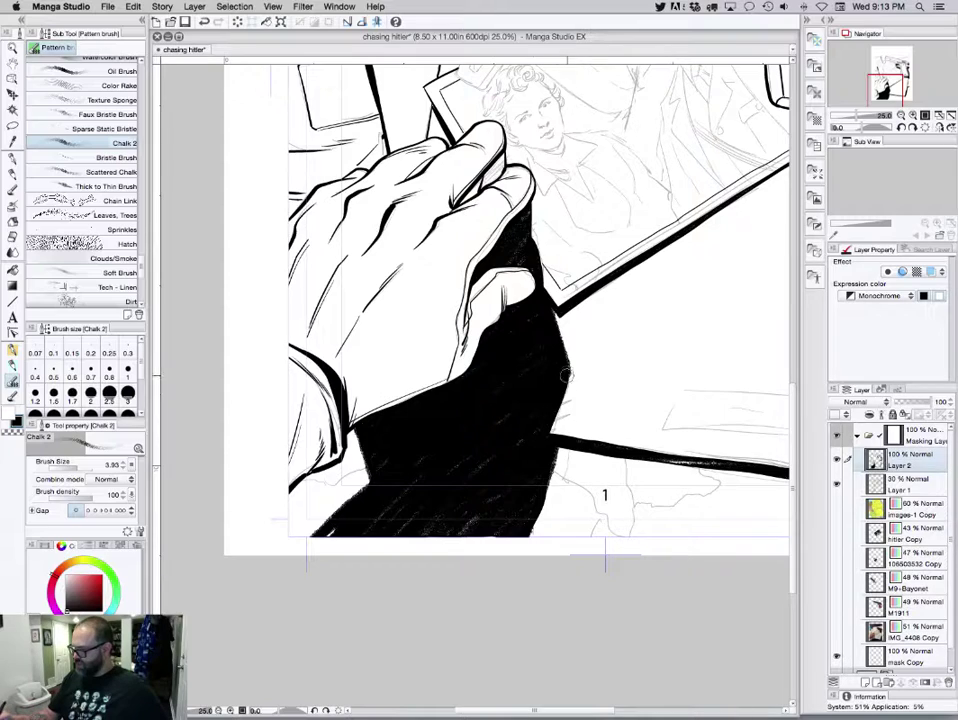
Roughen the outer edges of the black shadows beside the large blank paper and around the pistol with chalk strokes
scroll(405, 335, up, 5)
scroll(405, 335, right, 3)
scroll(475, 380, right, 5)
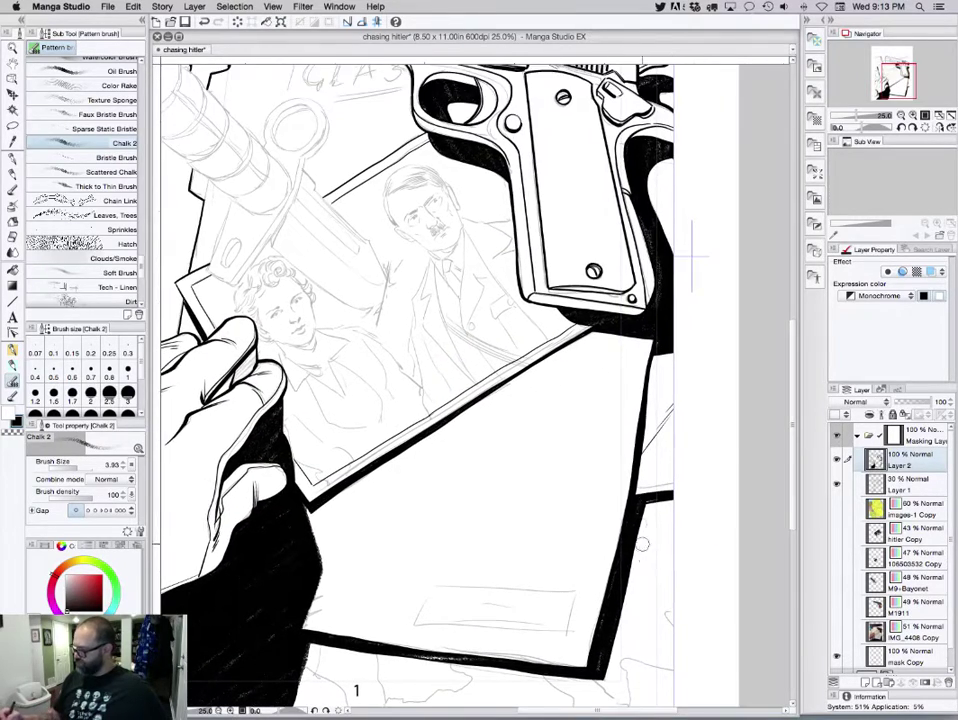
scroll(475, 380, down, 3)
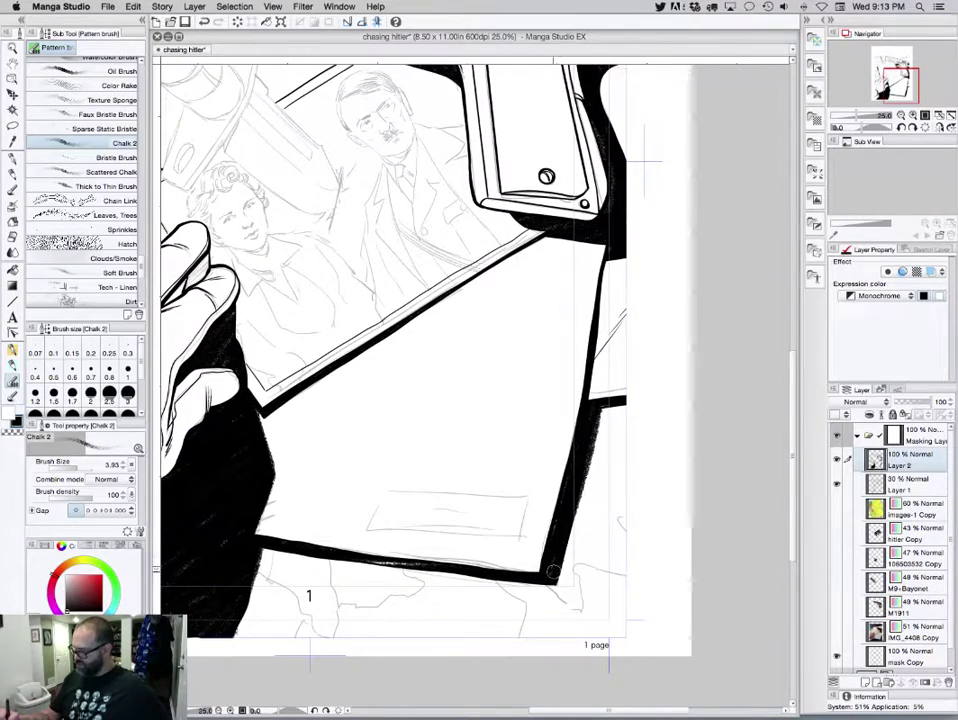
drag(645, 160, 620, 438)
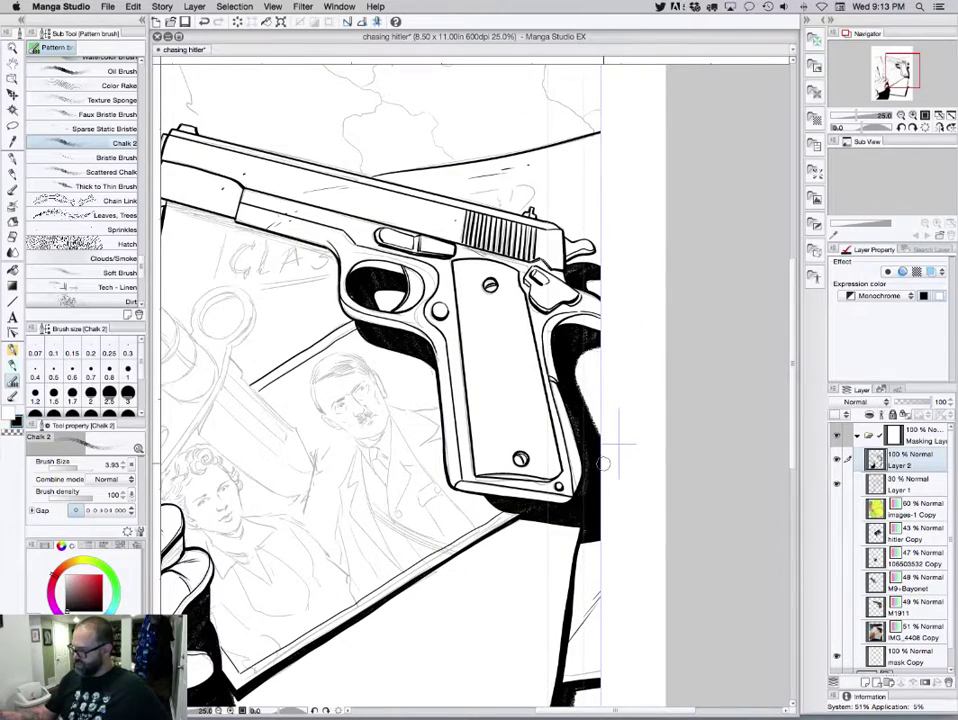
drag(616, 444, 617, 567)
mouse_move(385, 456)
mouse_down()
mouse_move(438, 486)
mouse_move(432, 493)
mouse_up()
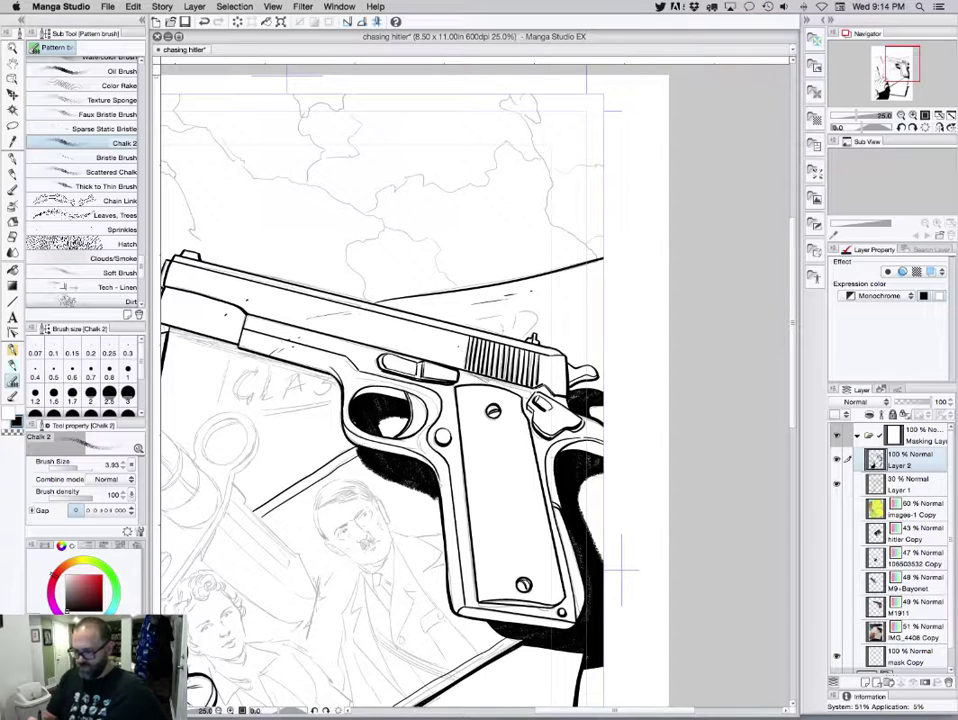
Set the Chalk 2 brush size to 0.78 and save the document
drag(77, 467, 68, 467)
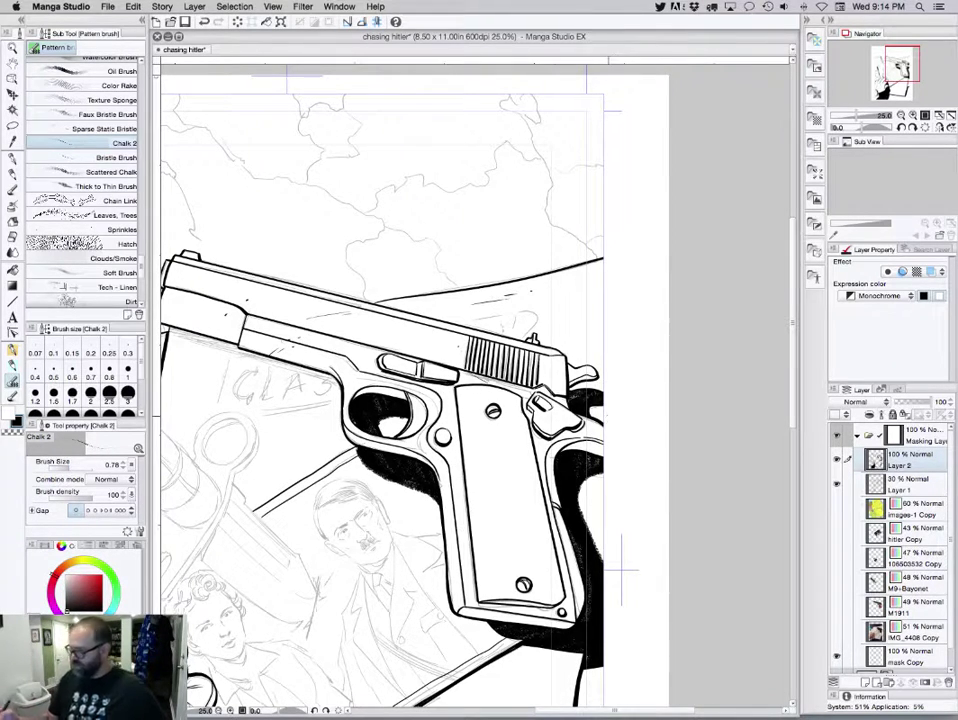
drag(547, 551, 678, 618)
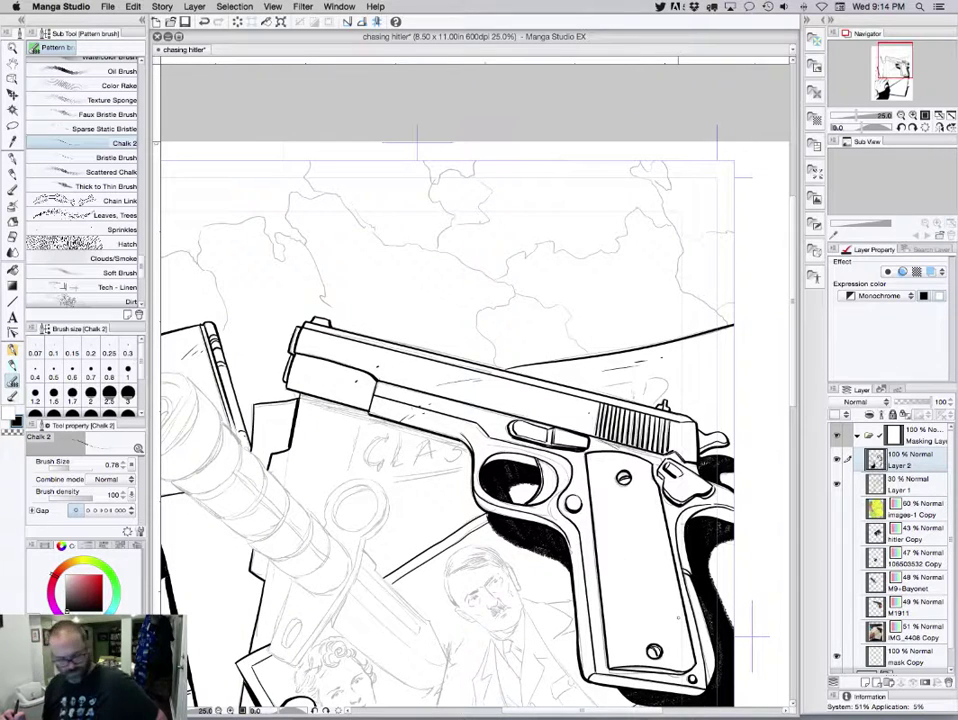
key(super+s)
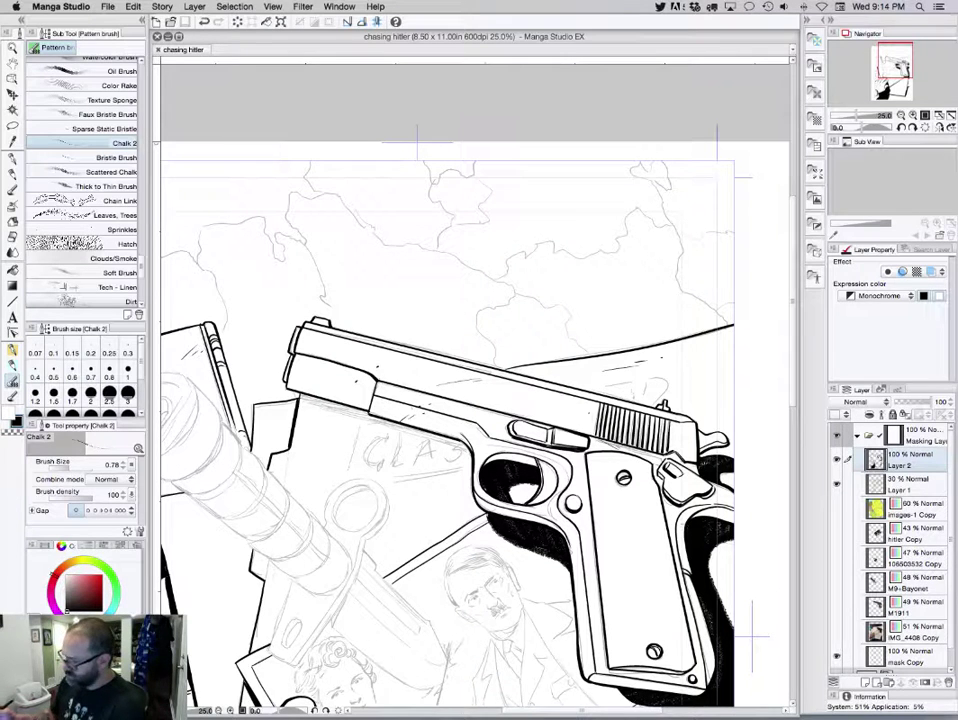
Lasso a narrow shadow strip beneath the pistol's barrel, fill it black with Chalk 2 at size 3.07, and clear the selection
key(m)
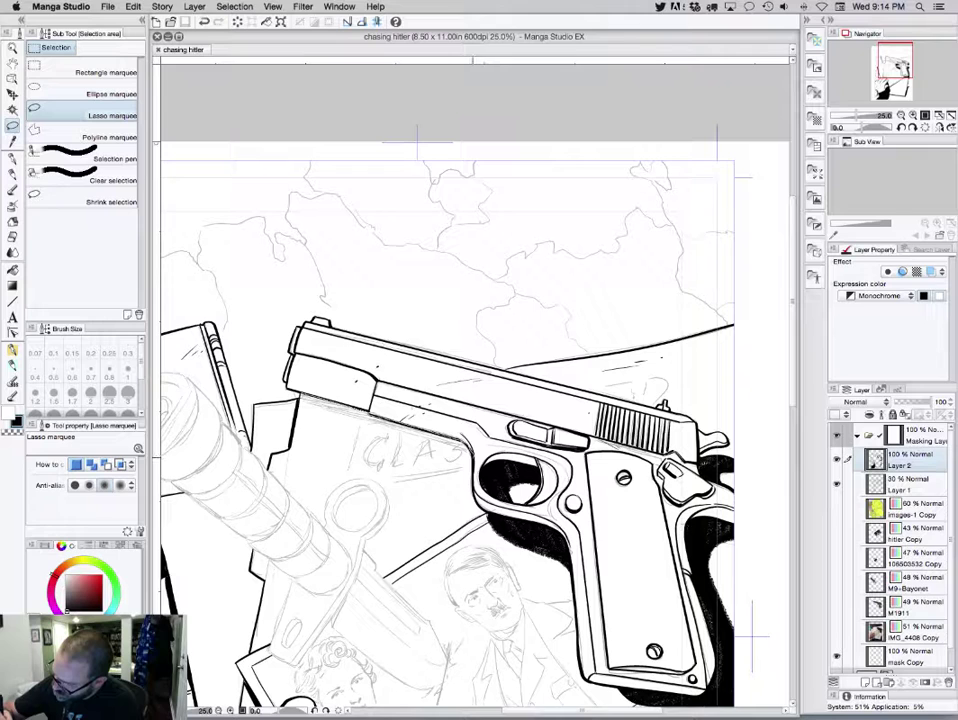
mouse_move(456, 455)
mouse_down()
mouse_move(306, 412)
mouse_move(300, 396)
mouse_up()
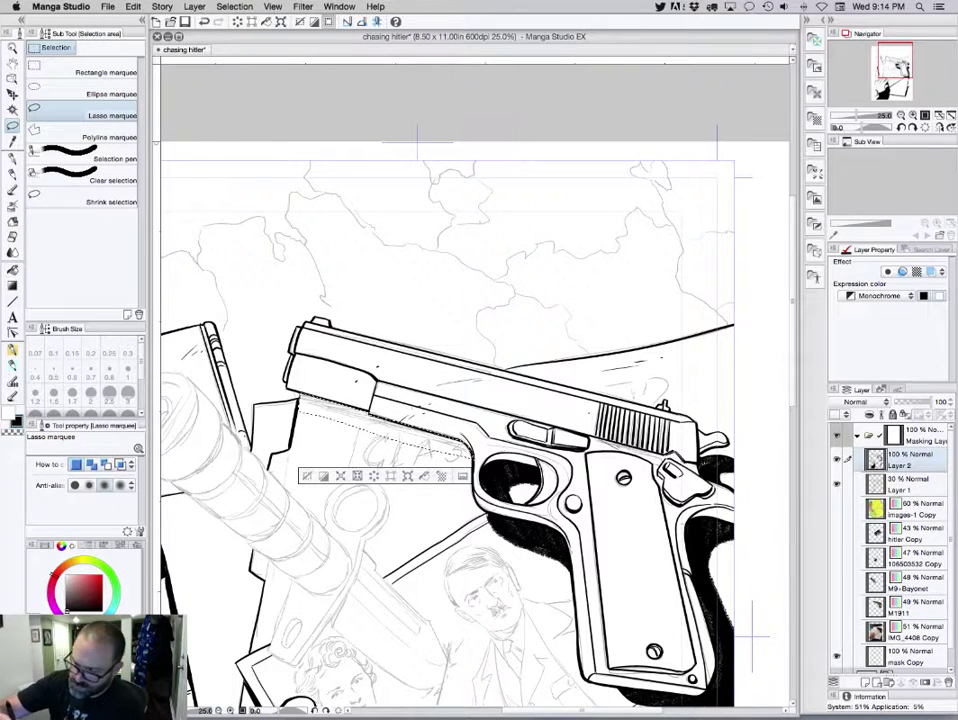
key(p)
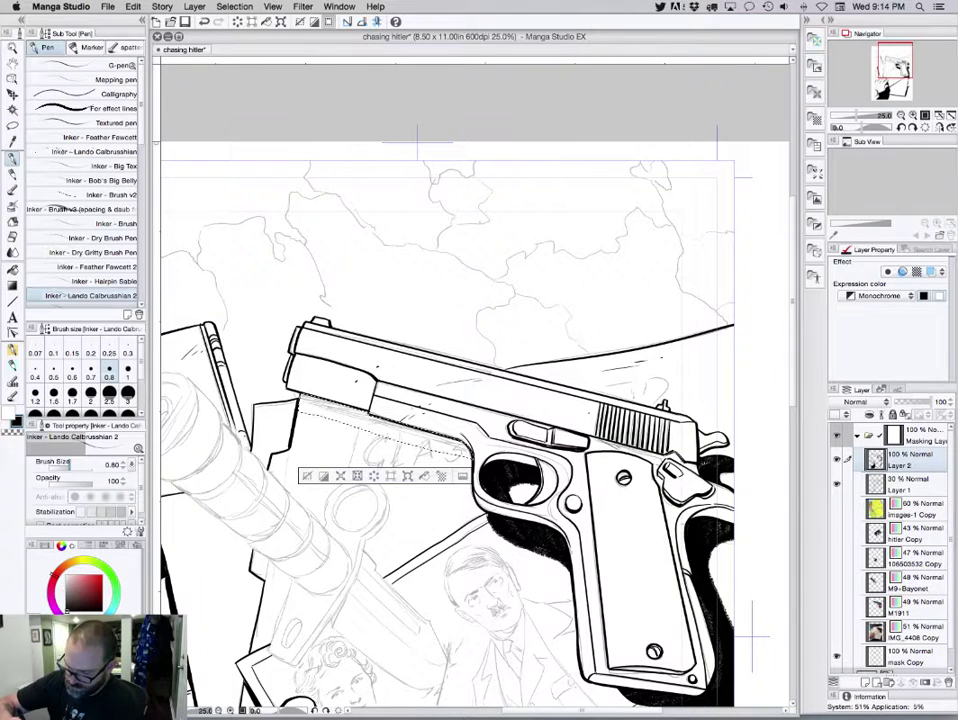
mouse_move(325, 405)
mouse_down()
mouse_move(473, 386)
mouse_move(468, 392)
mouse_up()
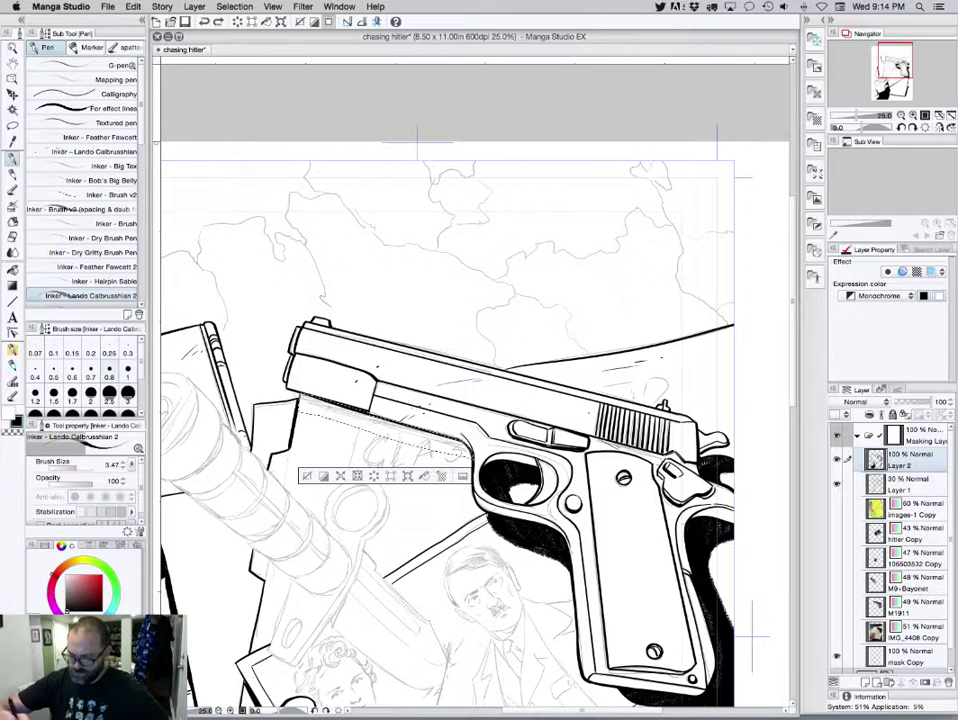
key(b)
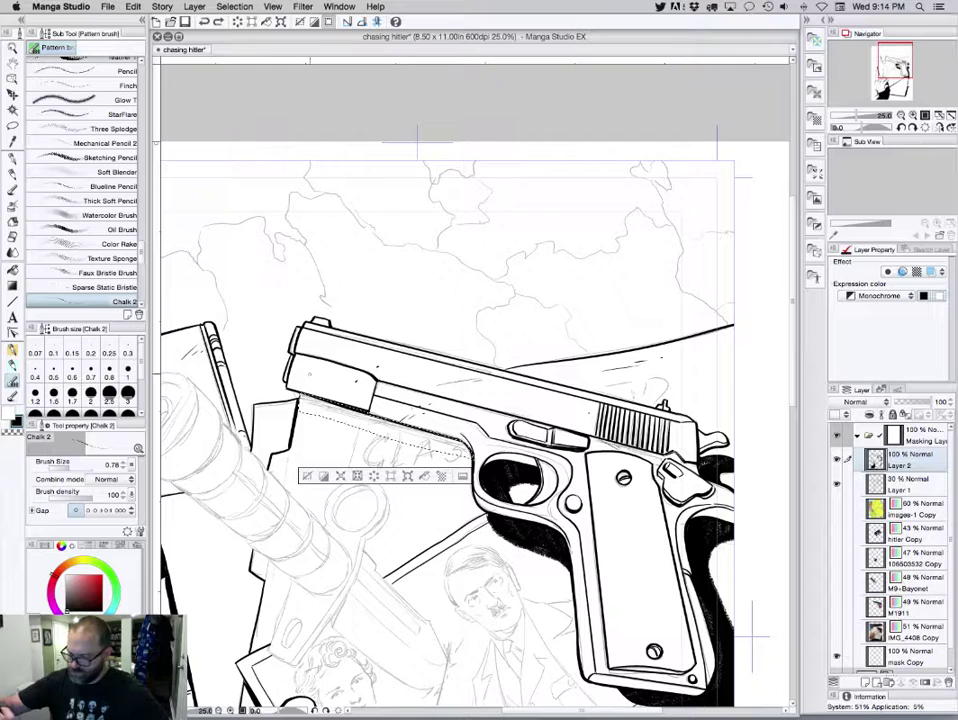
drag(69, 466, 76, 466)
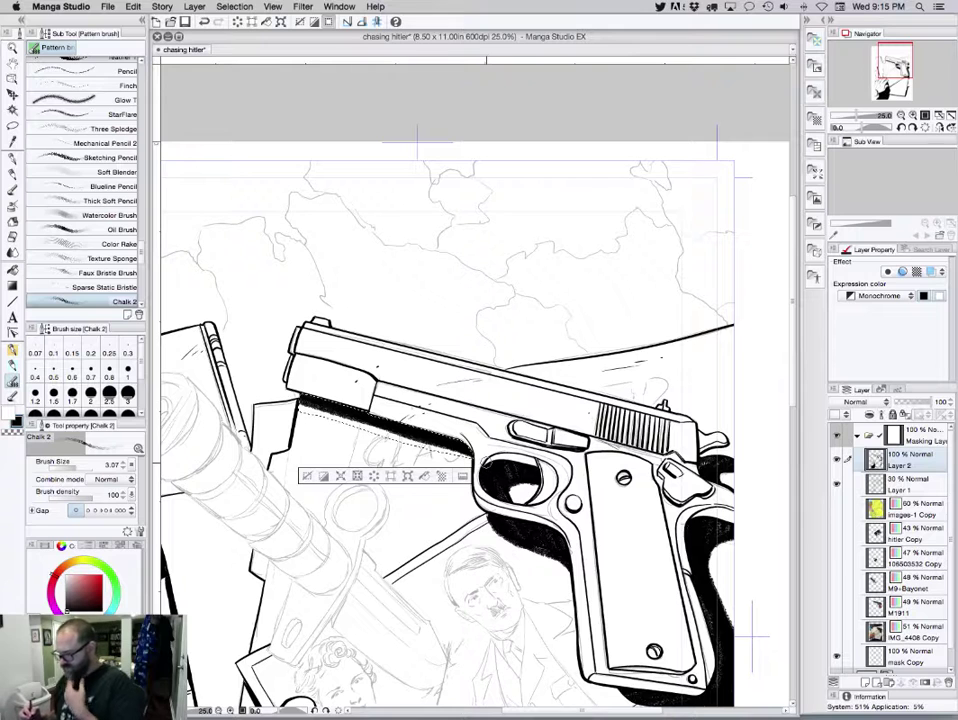
key(super+d)
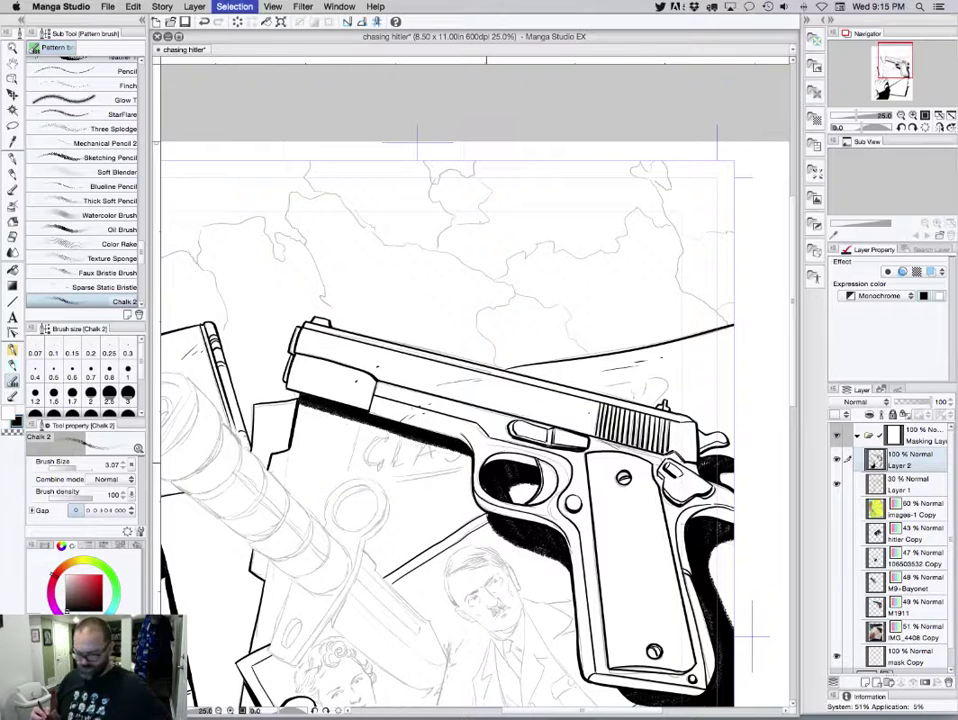
Auto-select the narrow gap between the hand's top two fingers, fill it with black Chalk 2 strokes, clear the selection and save
drag(486, 462, 529, 493)
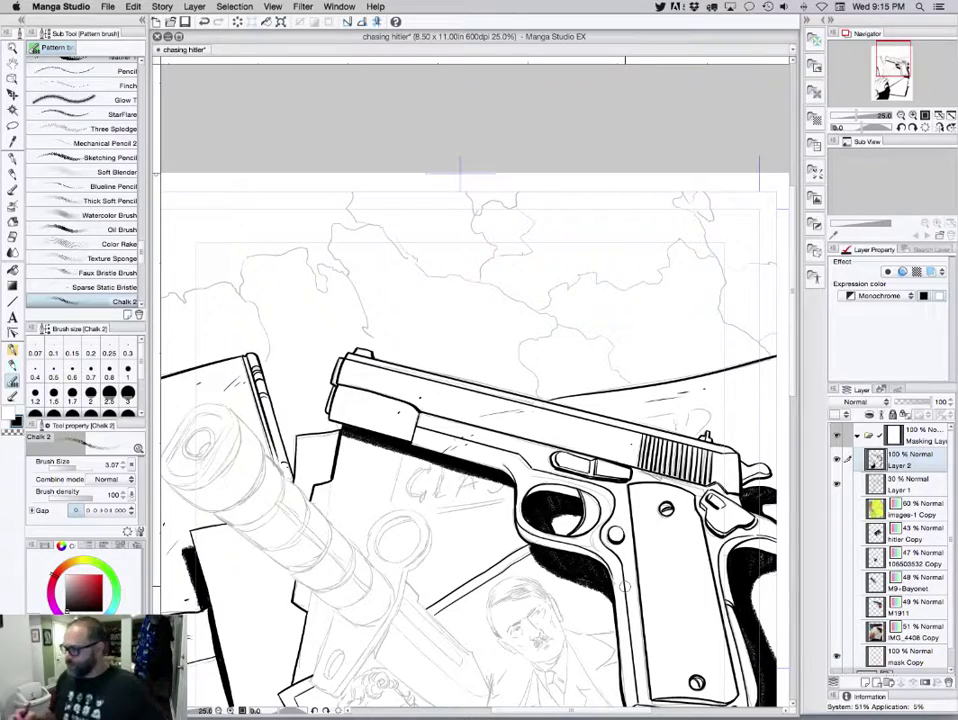
drag(576, 586, 562, 479)
scroll(470, 390, down, 6)
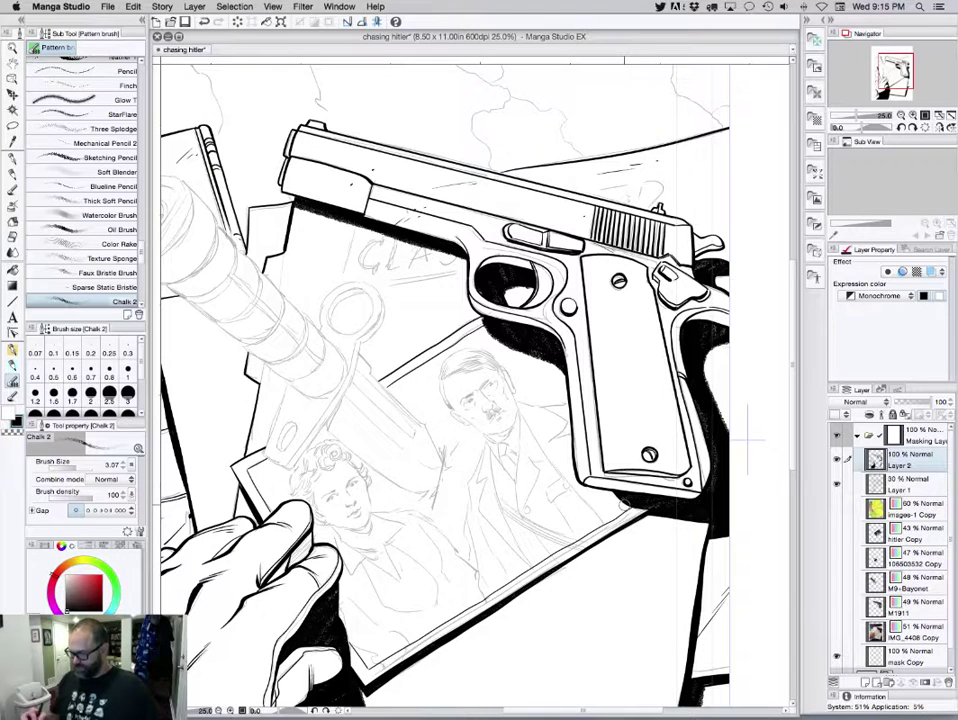
key(w)
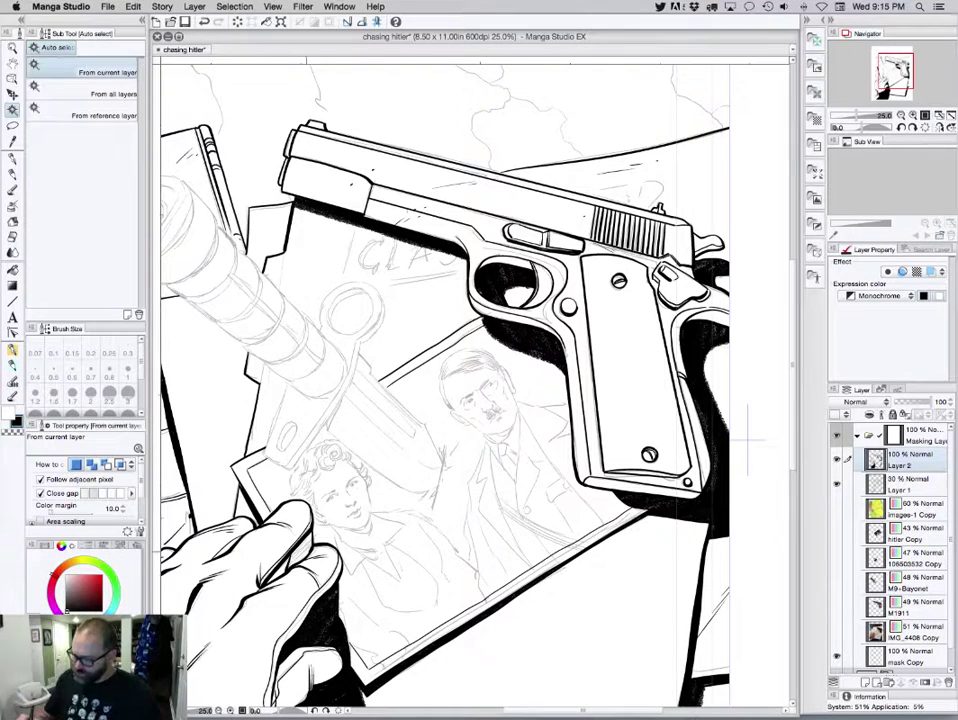
click(304, 537)
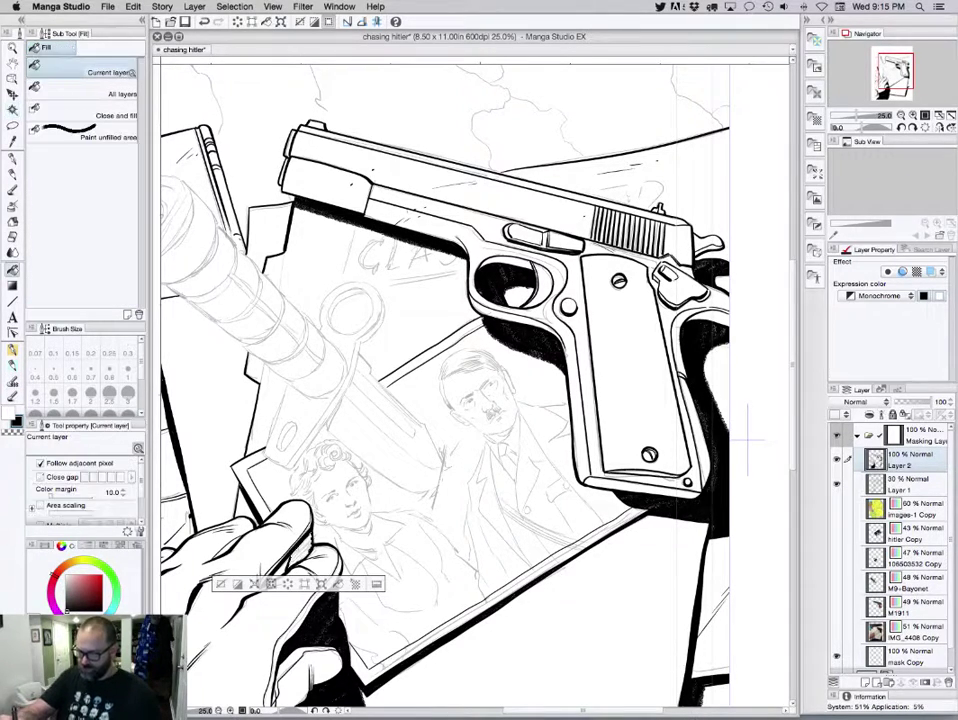
key(b)
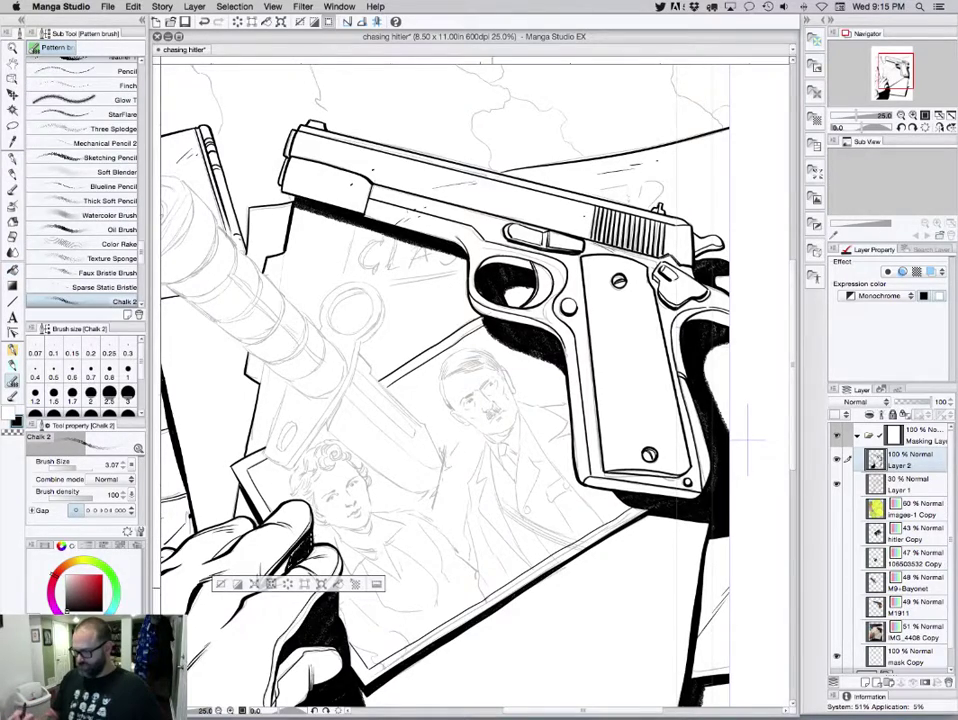
drag(465, 672, 561, 631)
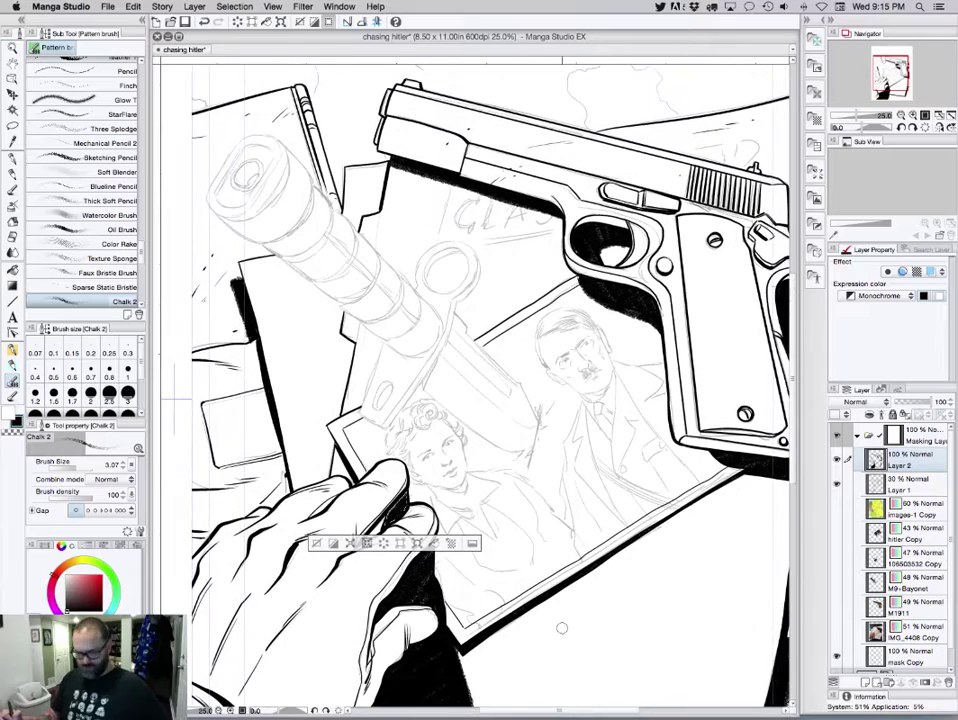
key(super+s)
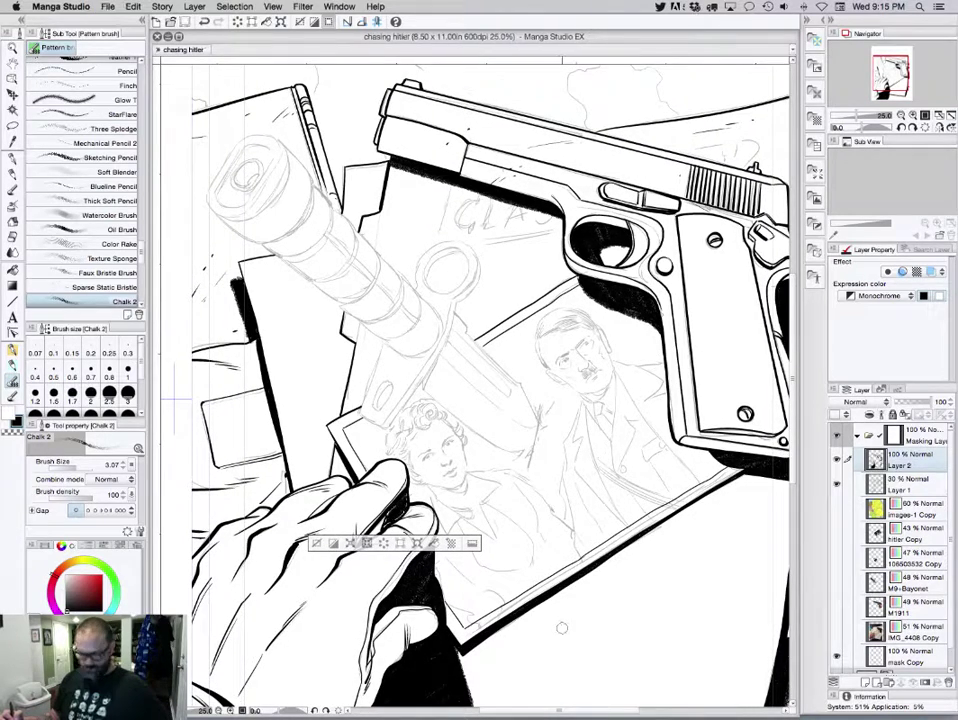
key(super+d)
key(super+s)
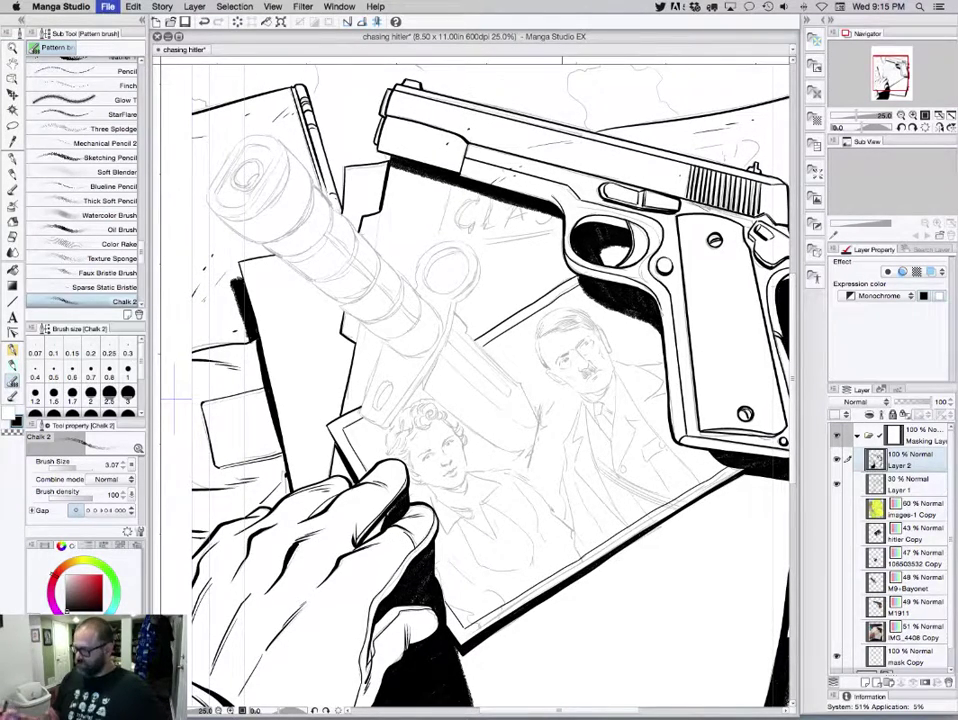
Ink the outer contour of the bayonet's pommel with the Inker - Lando Calbrusshian 2 pen at size 1.70
drag(562, 354, 524, 407)
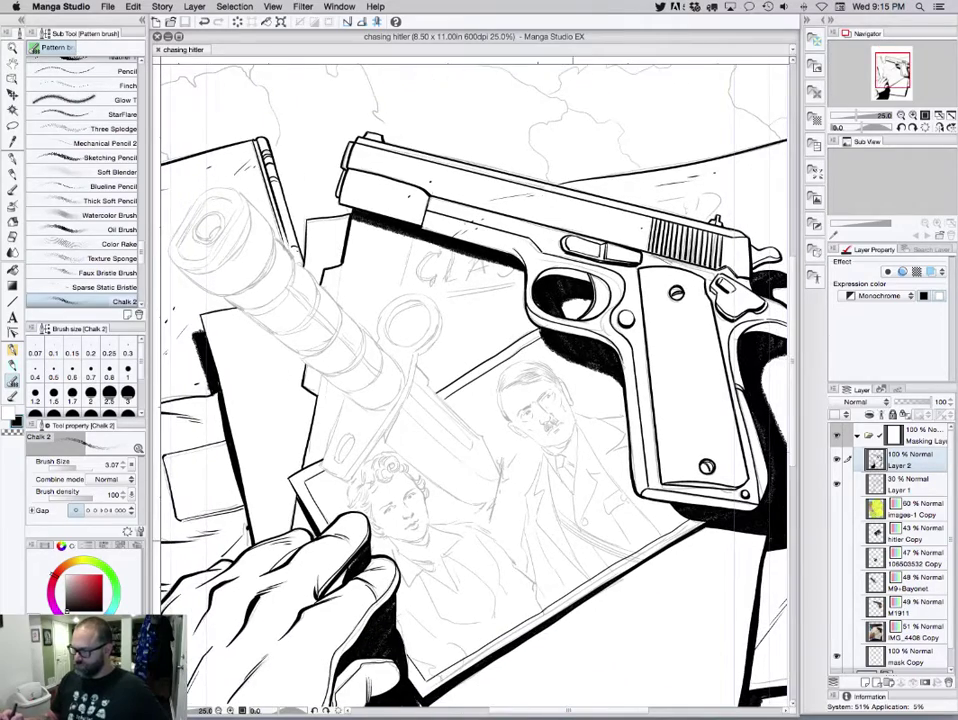
drag(436, 424, 451, 457)
click(12, 159)
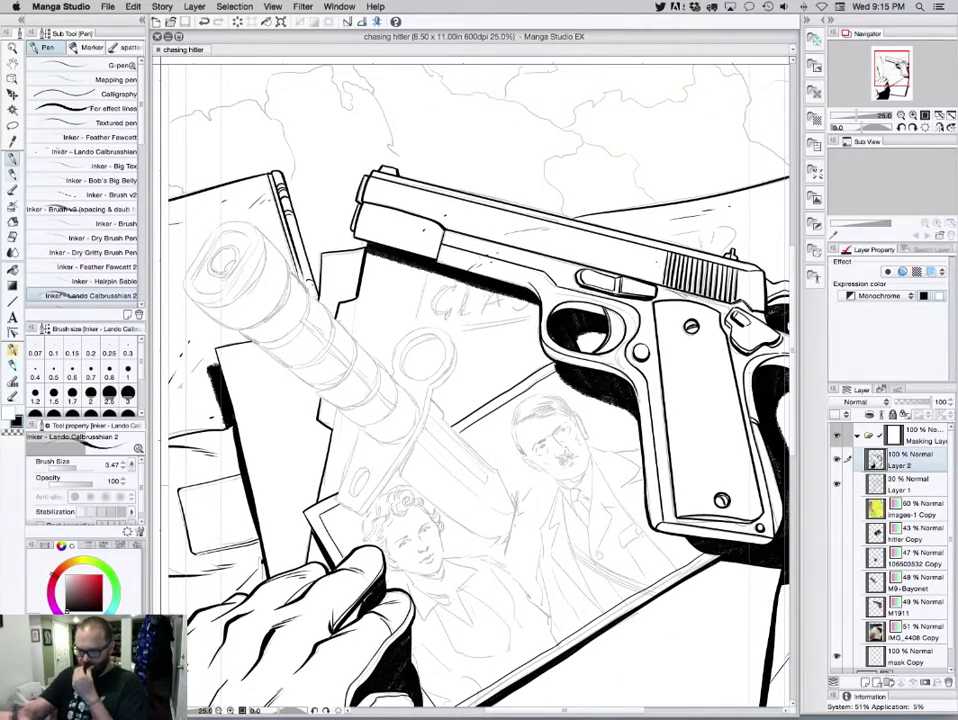
click(128, 369)
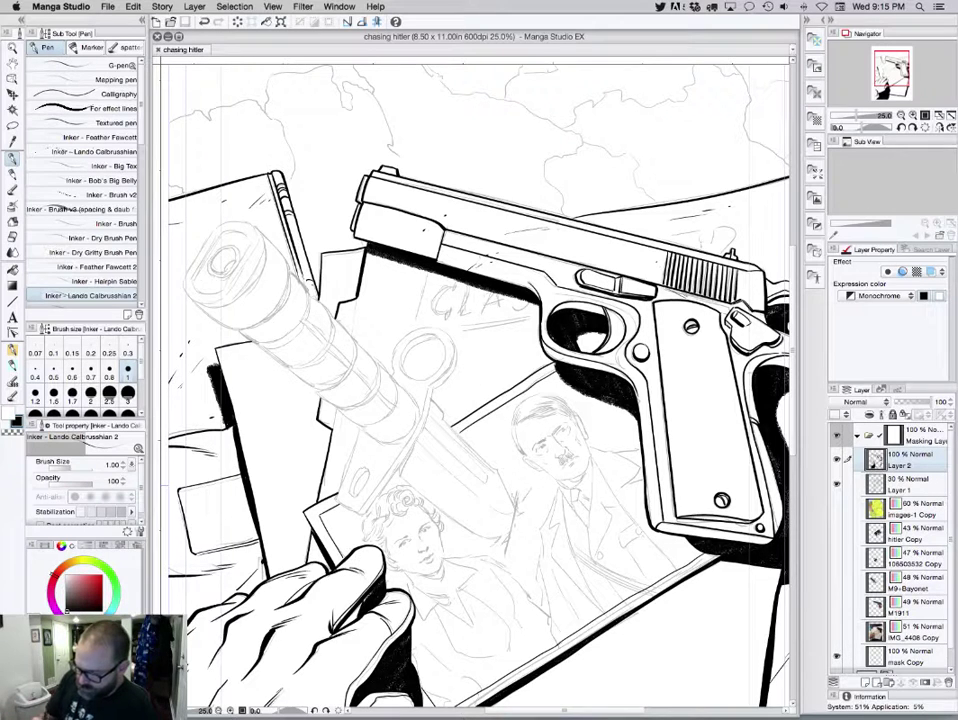
click(91, 393)
click(72, 393)
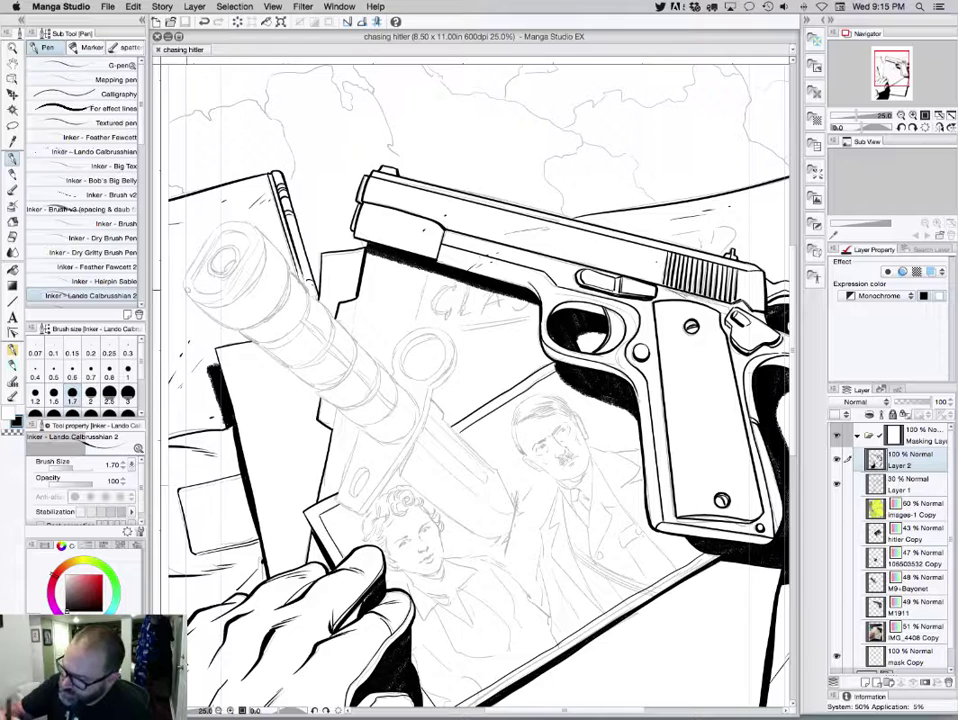
mouse_move(185, 279)
mouse_down()
mouse_move(187, 292)
mouse_move(232, 326)
mouse_up()
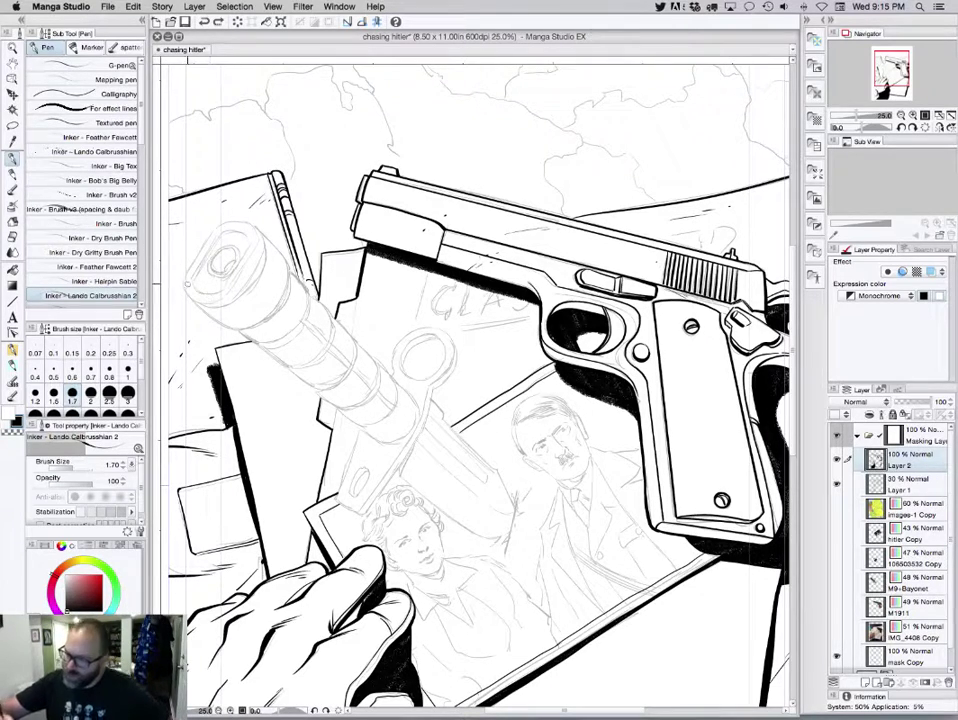
mouse_move(184, 281)
mouse_down()
mouse_move(217, 322)
mouse_move(238, 330)
mouse_up()
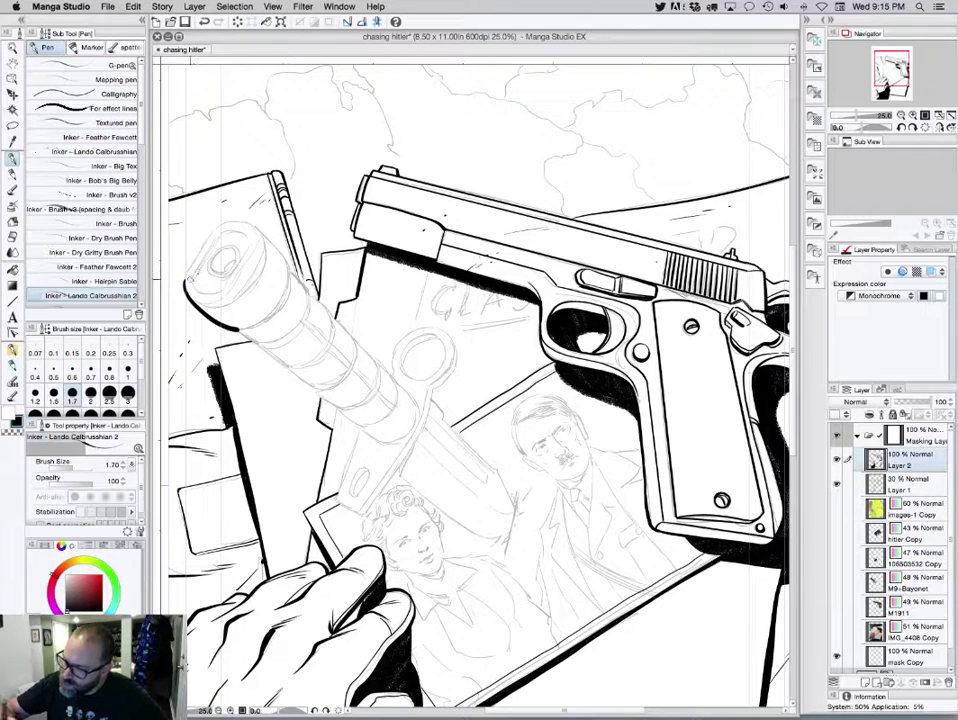
drag(185, 284, 218, 225)
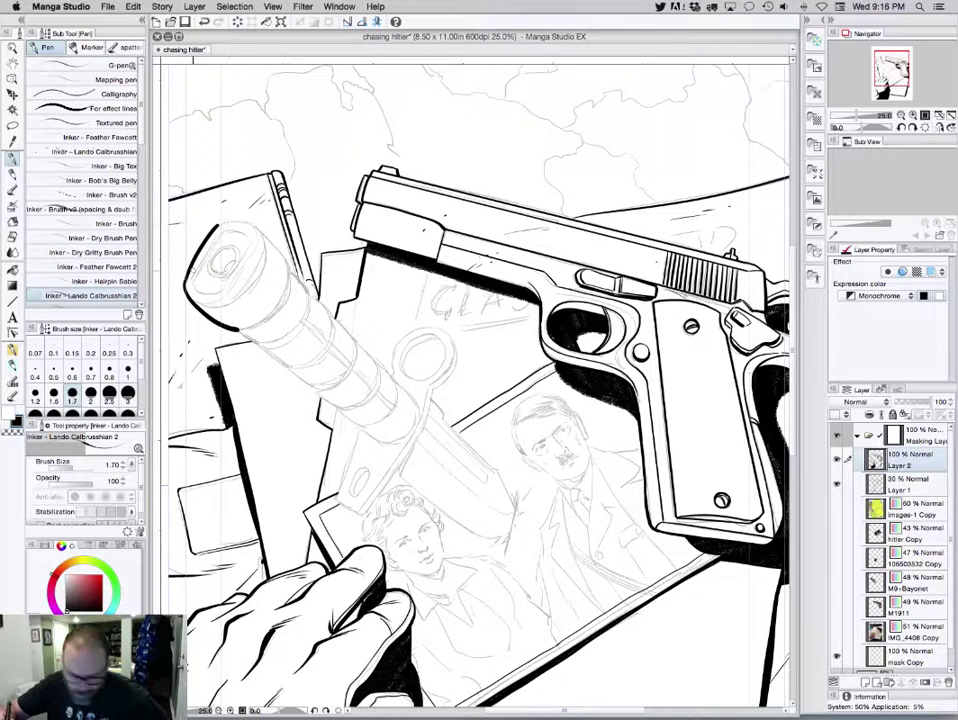
key(super+z)
key(super+y)
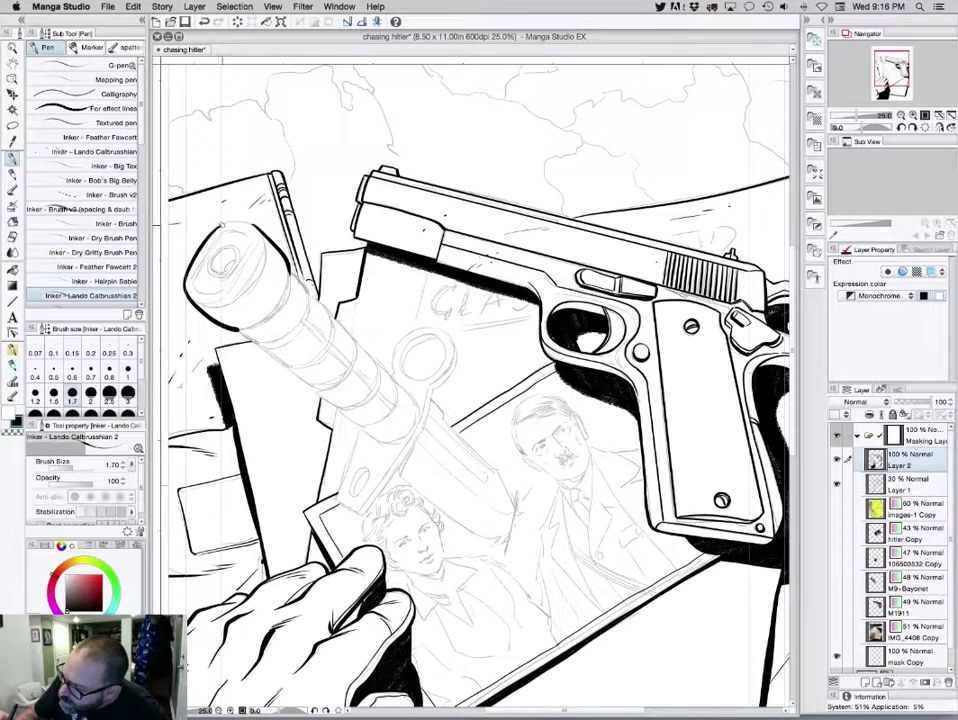
key(super+y)
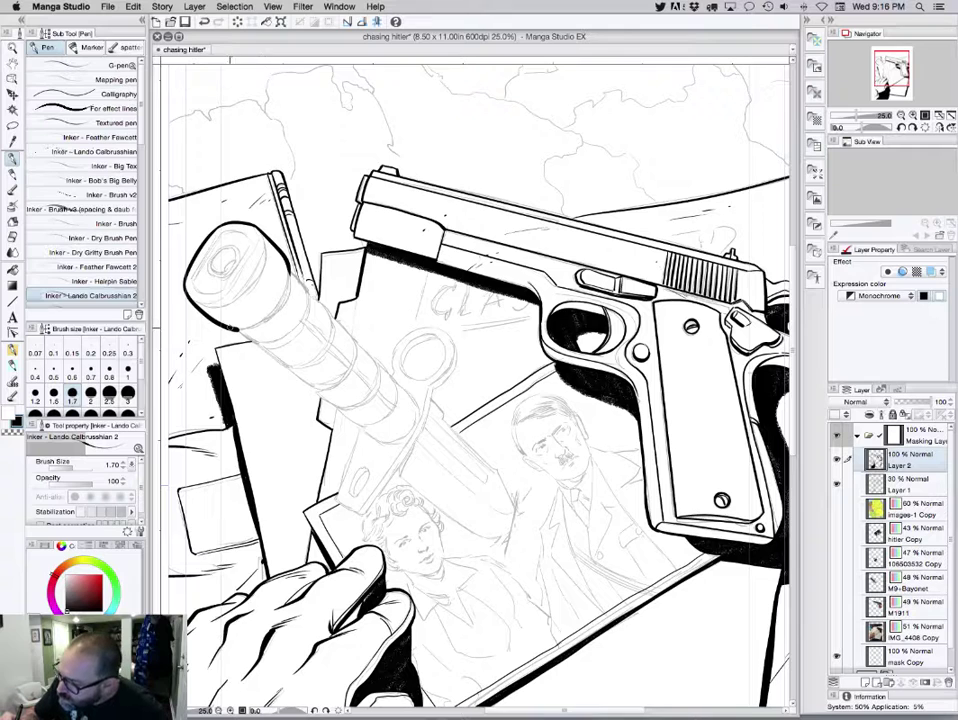
Ink the curved lower rim of the bayonet's pommel and the collar band where it meets the grip
mouse_move(230, 328)
mouse_down()
mouse_move(280, 311)
mouse_move(289, 265)
mouse_up()
mouse_move(239, 329)
mouse_down()
mouse_move(275, 316)
mouse_move(286, 267)
mouse_up()
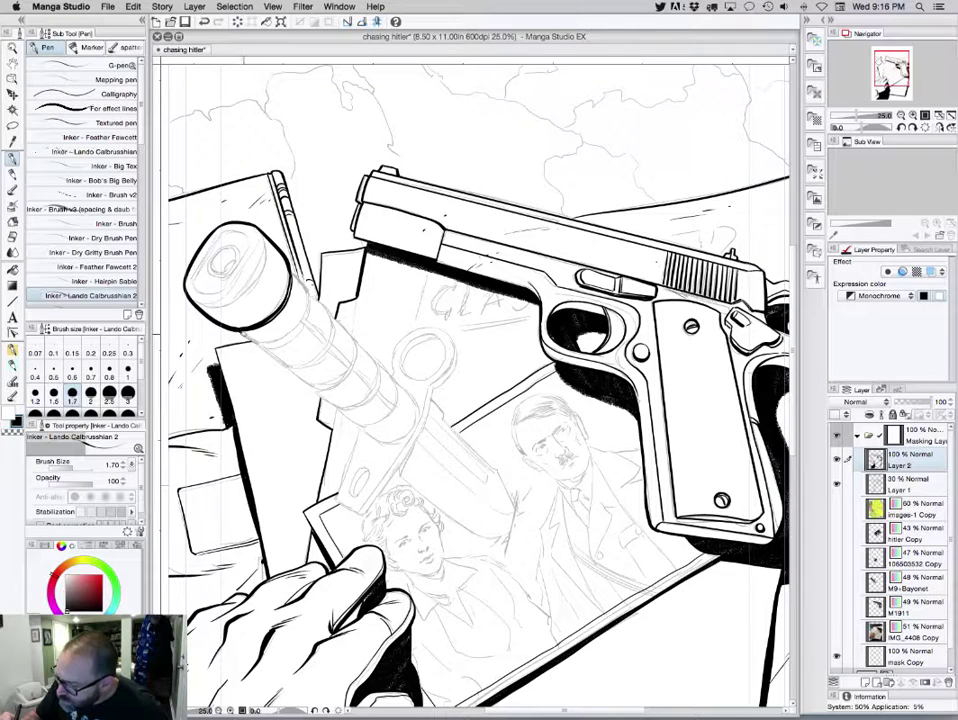
mouse_move(181, 249)
mouse_down()
mouse_move(214, 252)
mouse_move(232, 218)
mouse_up()
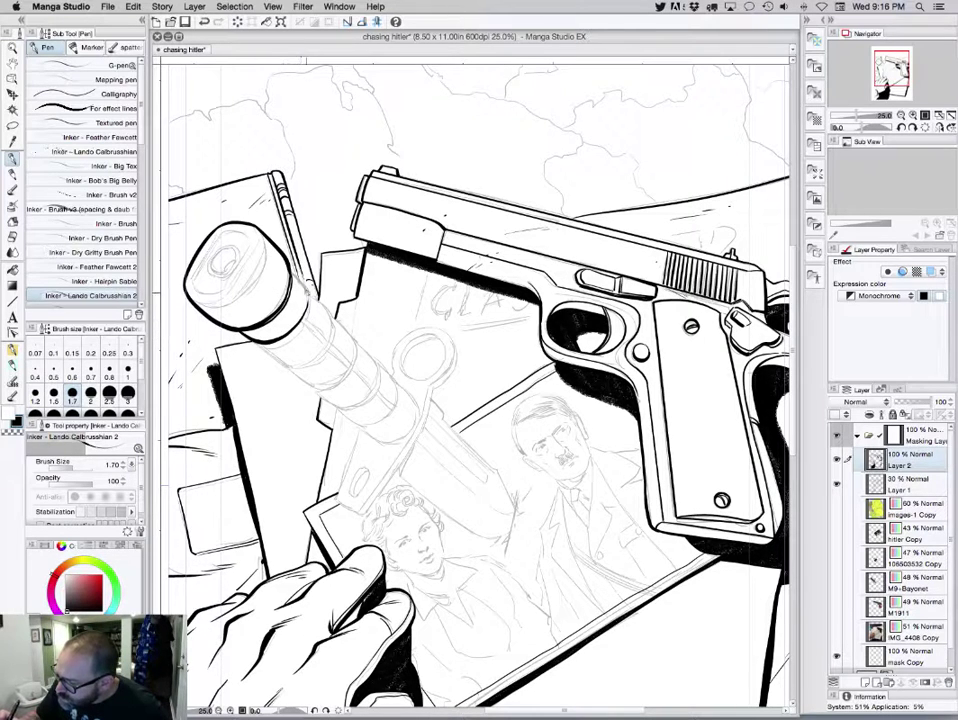
drag(304, 287, 306, 309)
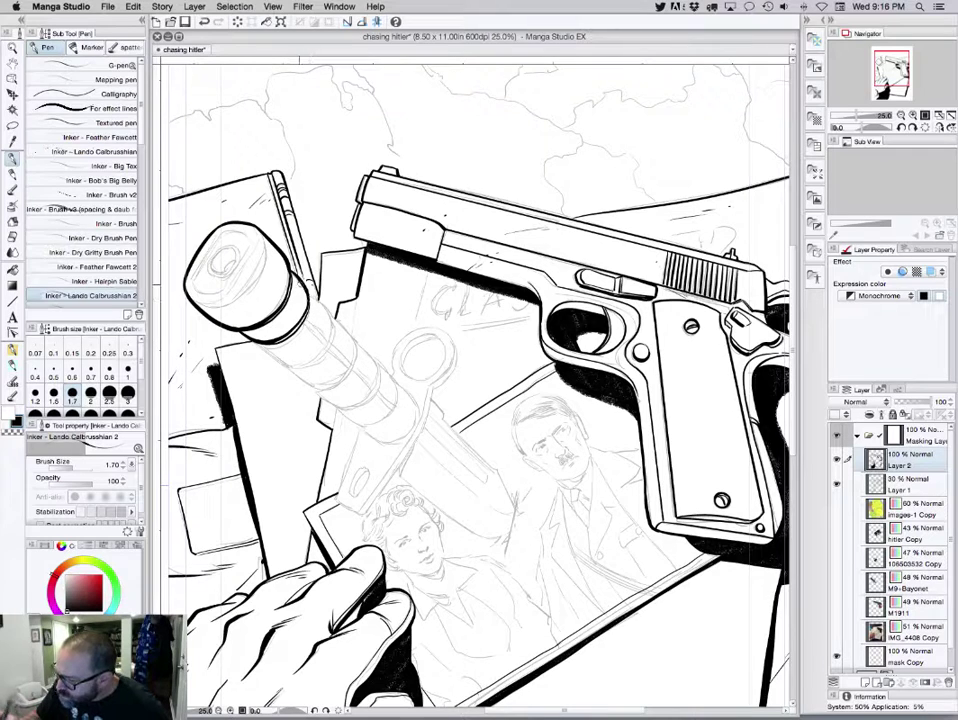
Ink the outer edges of the bayonet's grip and the crossguard, including the round muzzle ring at its end
drag(402, 352, 436, 327)
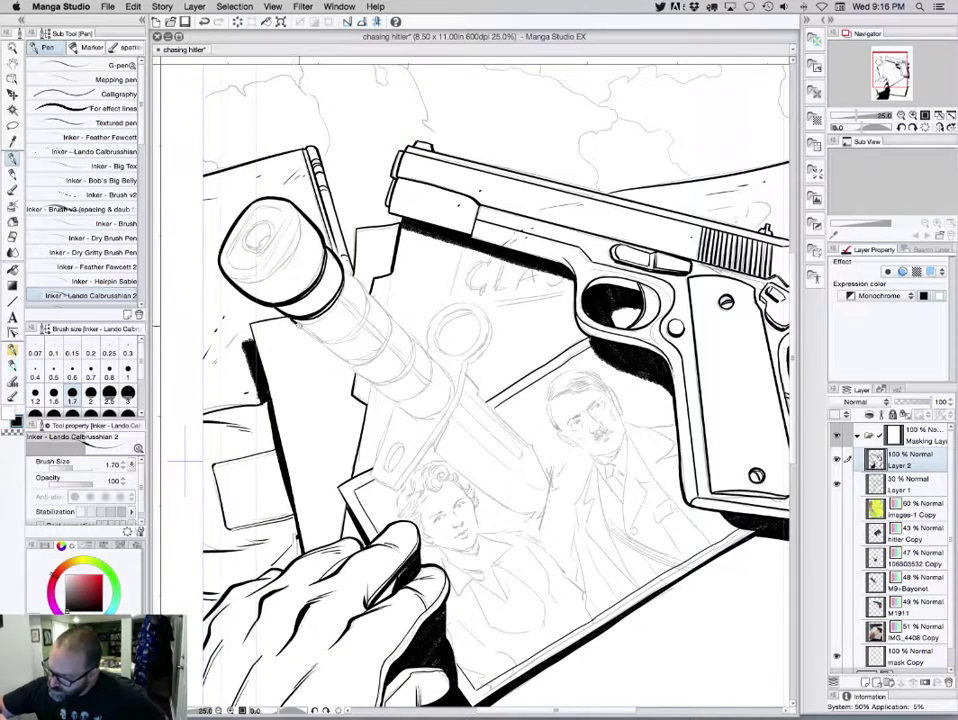
mouse_move(316, 336)
mouse_down()
mouse_move(387, 380)
mouse_move(375, 385)
mouse_move(419, 415)
mouse_move(437, 413)
mouse_move(437, 400)
mouse_move(383, 433)
mouse_move(397, 490)
mouse_up()
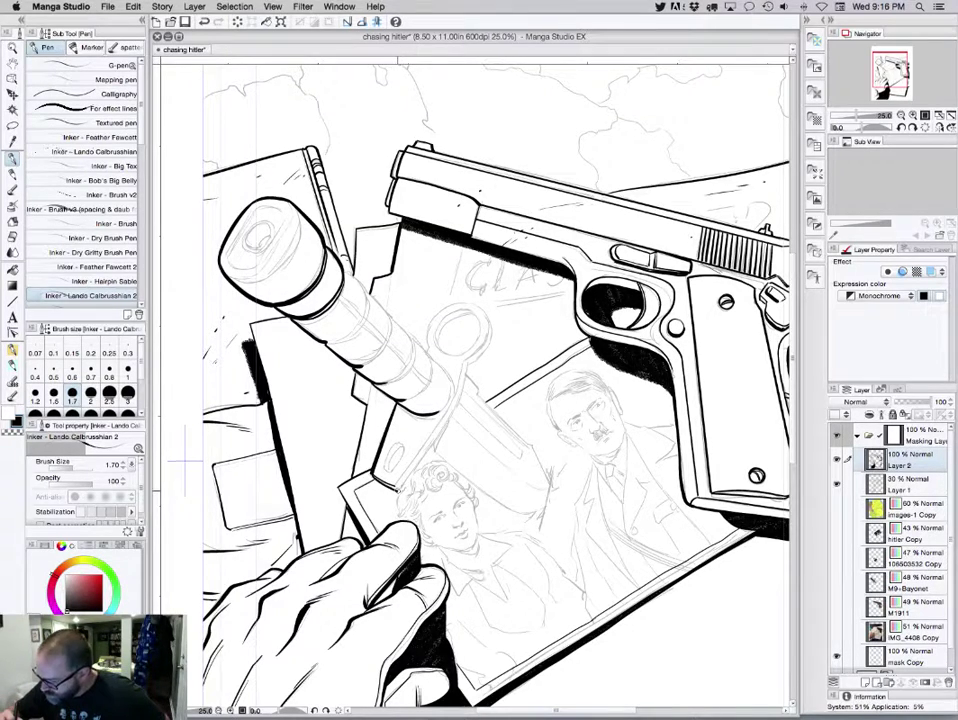
mouse_move(300, 366)
mouse_down()
mouse_move(343, 302)
mouse_move(351, 270)
mouse_move(300, 360)
mouse_move(342, 285)
mouse_up()
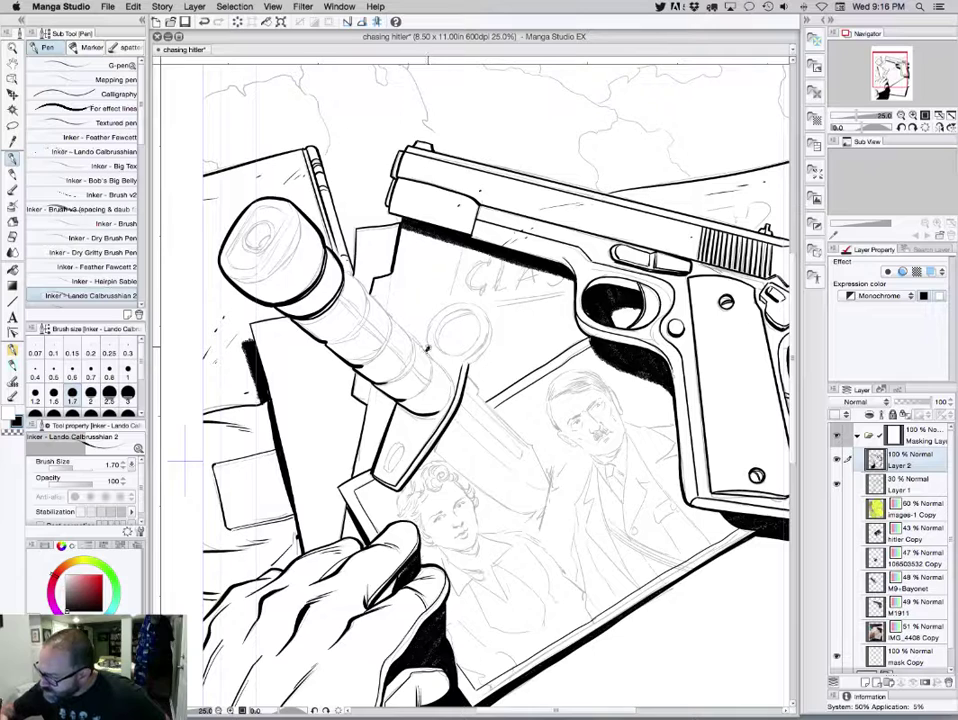
mouse_move(456, 304)
mouse_down()
mouse_move(485, 310)
mouse_move(490, 336)
mouse_up()
mouse_move(369, 249)
mouse_down()
mouse_move(350, 274)
mouse_move(386, 312)
mouse_move(391, 341)
mouse_move(410, 338)
mouse_move(449, 378)
mouse_move(436, 411)
mouse_move(393, 303)
mouse_up()
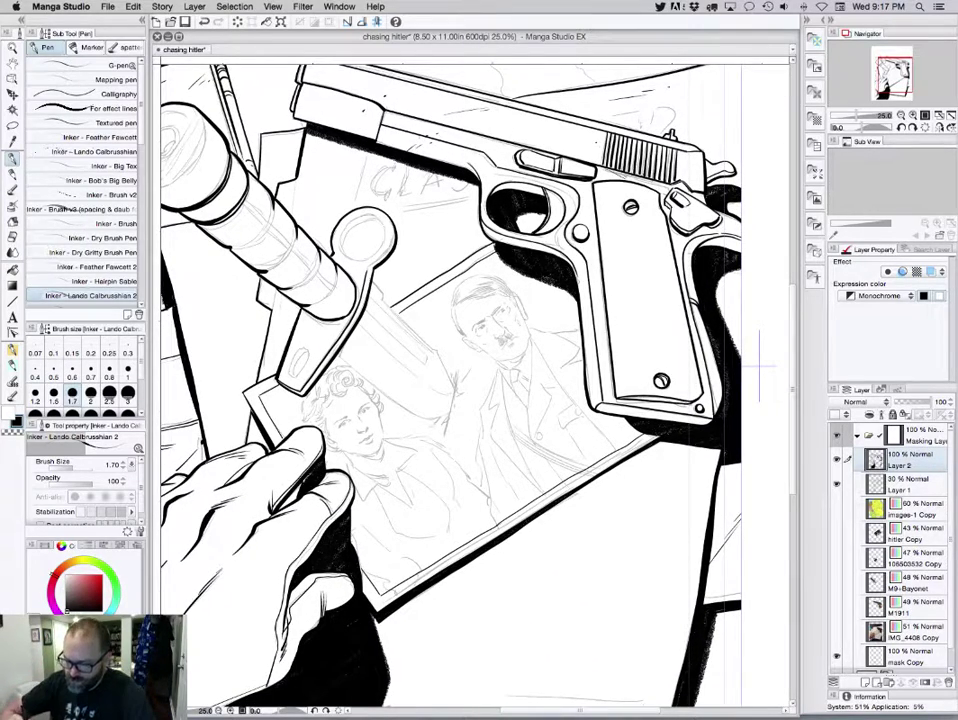
Ink the bayonet blade's two outer edges and its inner bevel lines with the pen at size 1.20
click(35, 394)
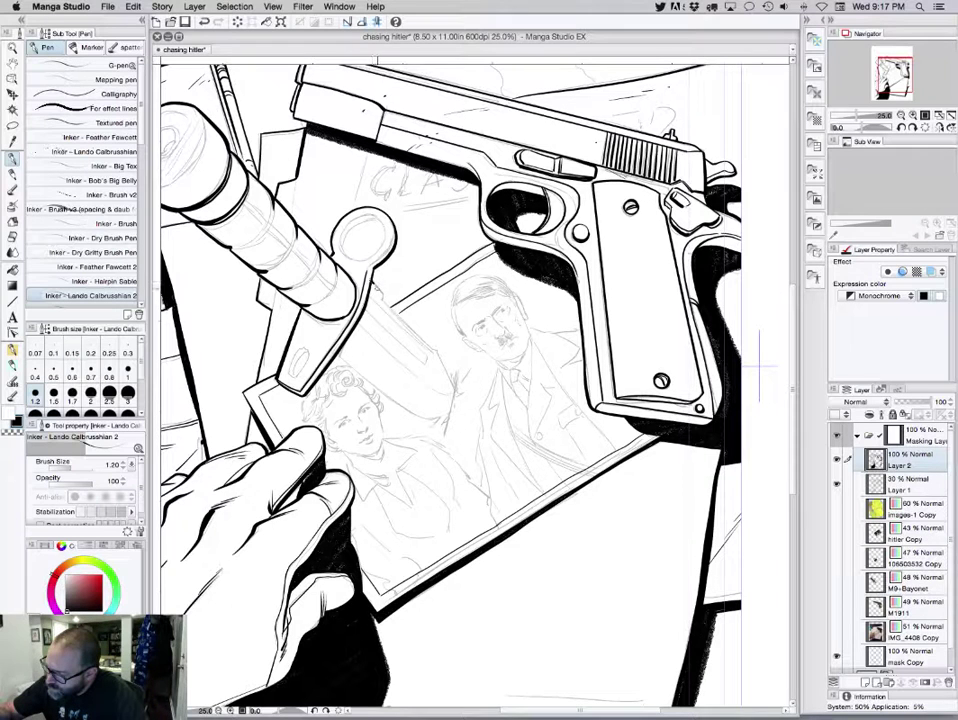
drag(386, 305, 433, 354)
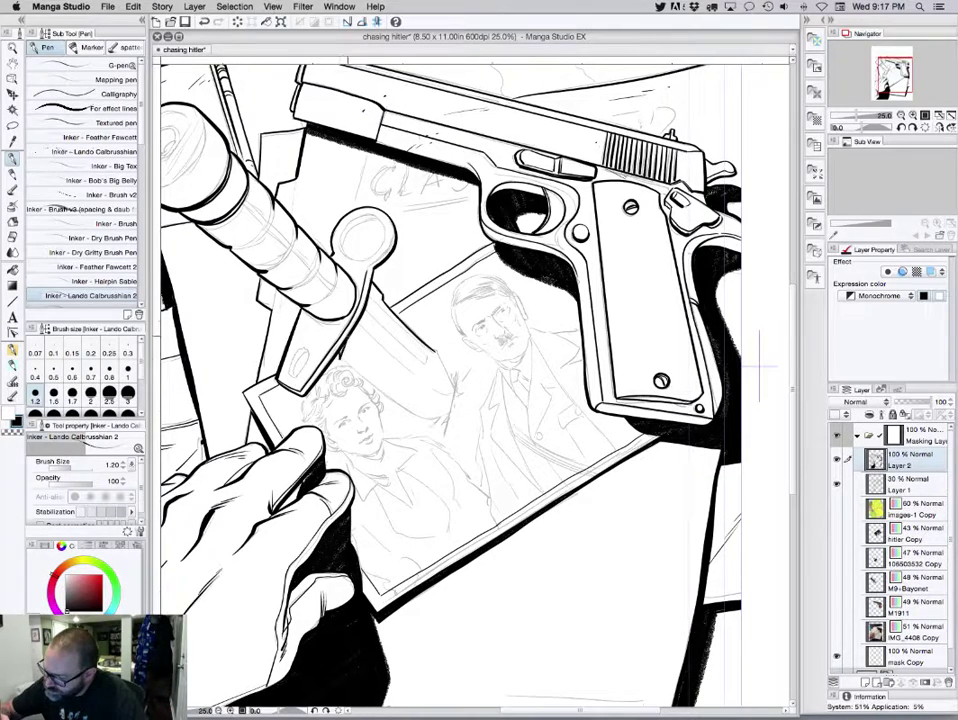
mouse_move(343, 360)
mouse_down()
mouse_move(391, 331)
mouse_move(436, 361)
mouse_move(440, 418)
mouse_up()
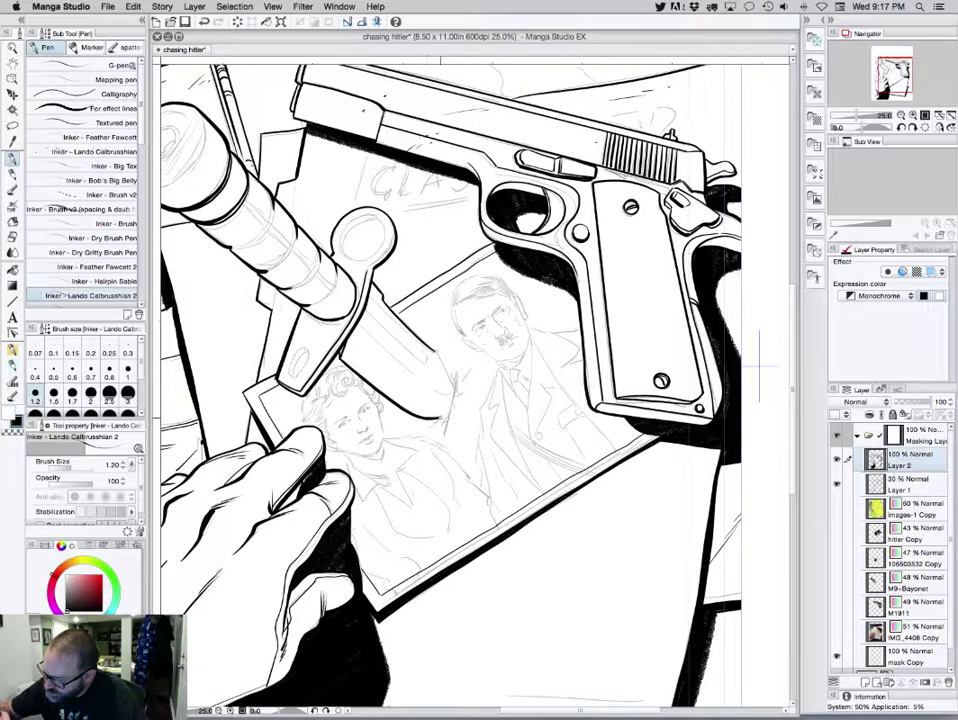
drag(364, 326, 448, 395)
drag(366, 307, 416, 357)
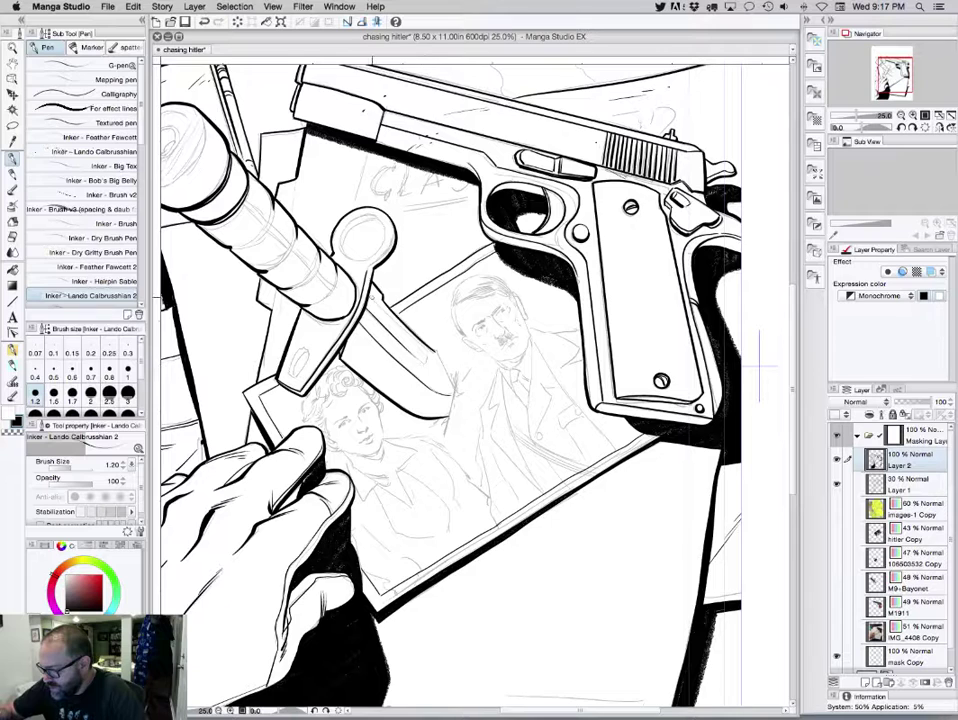
Ink the groove along the bayonet blade and the jagged tear marks where the blade pierces the photograph
drag(369, 297, 425, 355)
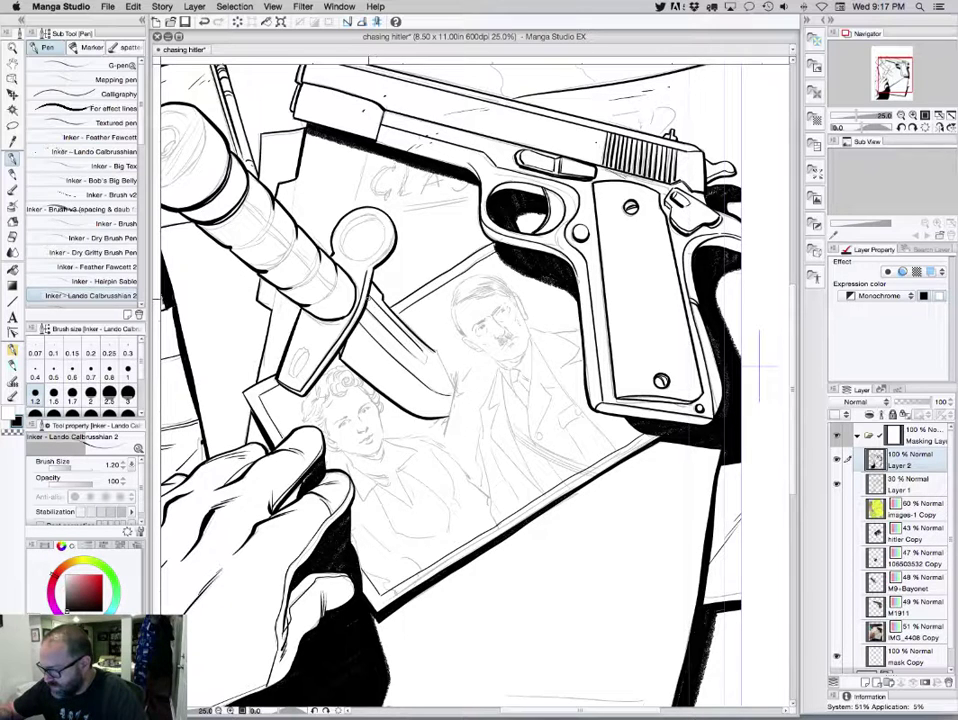
drag(369, 298, 425, 359)
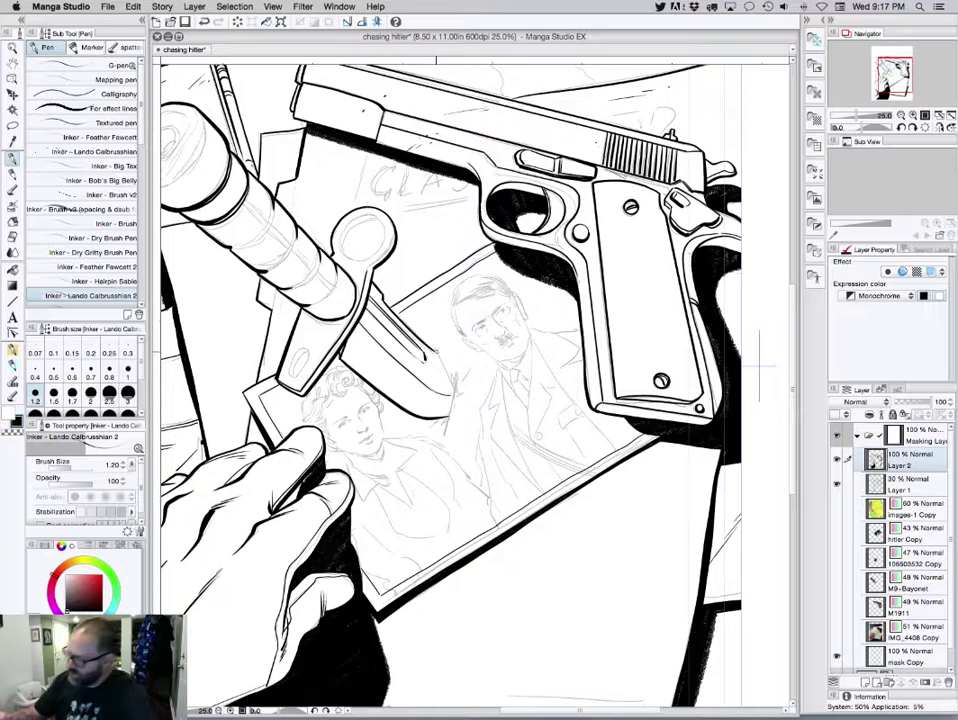
mouse_move(420, 356)
mouse_down()
mouse_move(455, 393)
mouse_move(458, 384)
mouse_move(446, 422)
mouse_up()
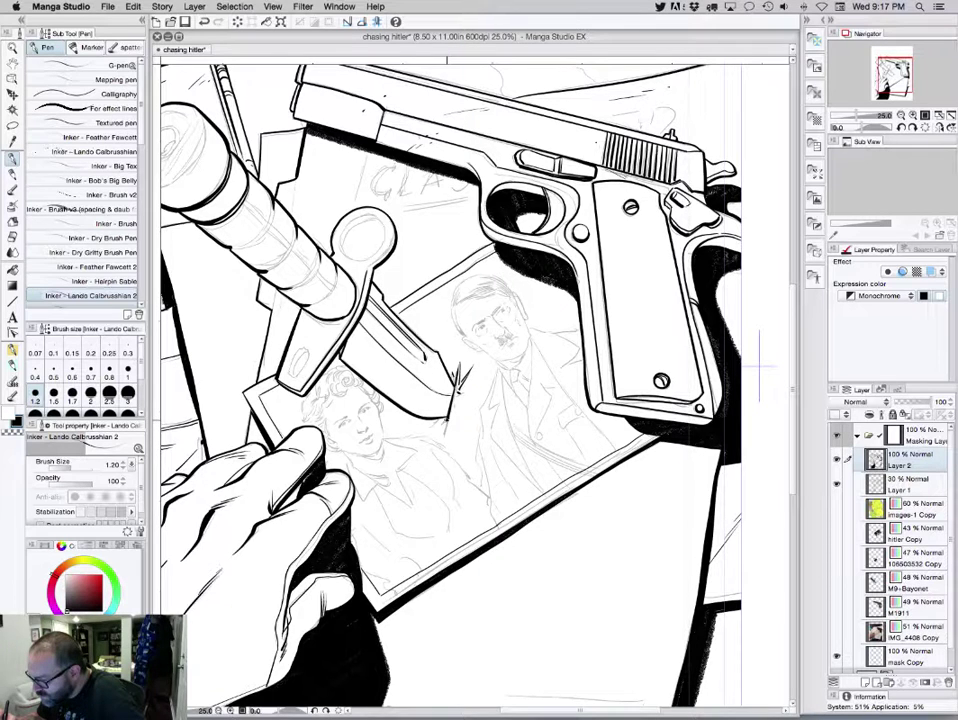
mouse_move(446, 418)
mouse_down()
mouse_move(430, 431)
mouse_move(443, 436)
mouse_move(457, 410)
mouse_up()
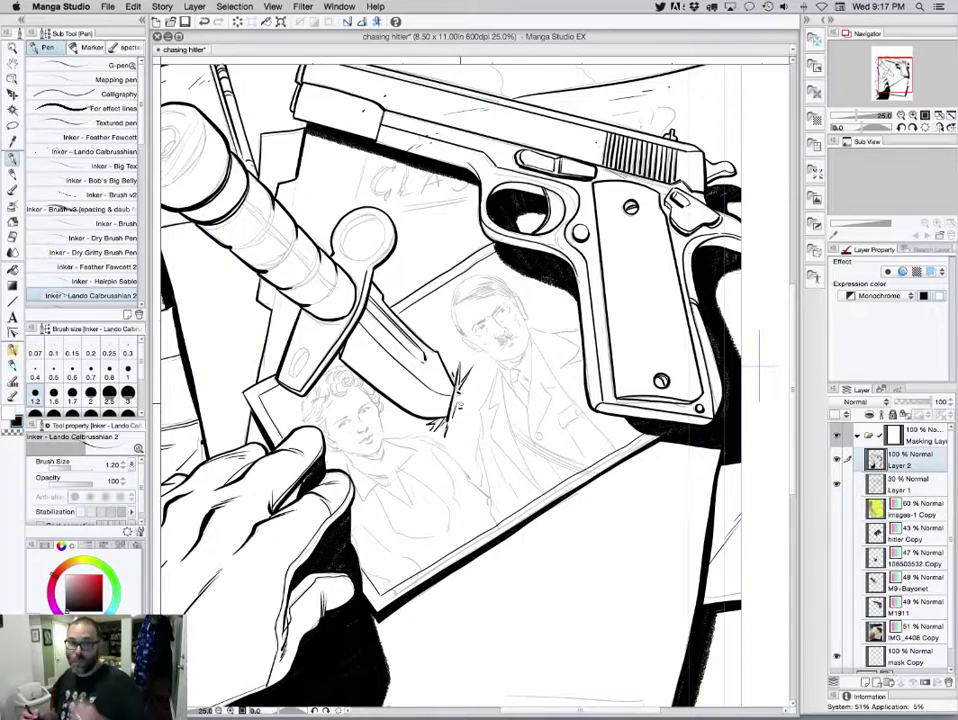
Ink the segment bands, centre seam and shading strokes on the bayonet's grip, fill in the crossguard's ring and slot details, and save the drawing
drag(513, 357, 558, 497)
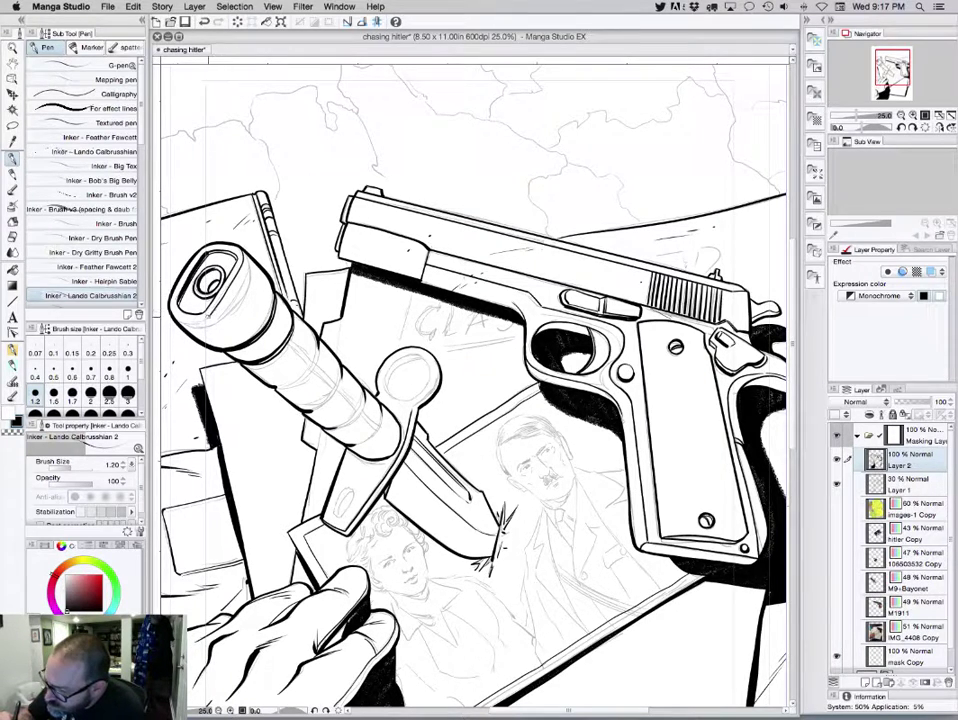
key(super+z)
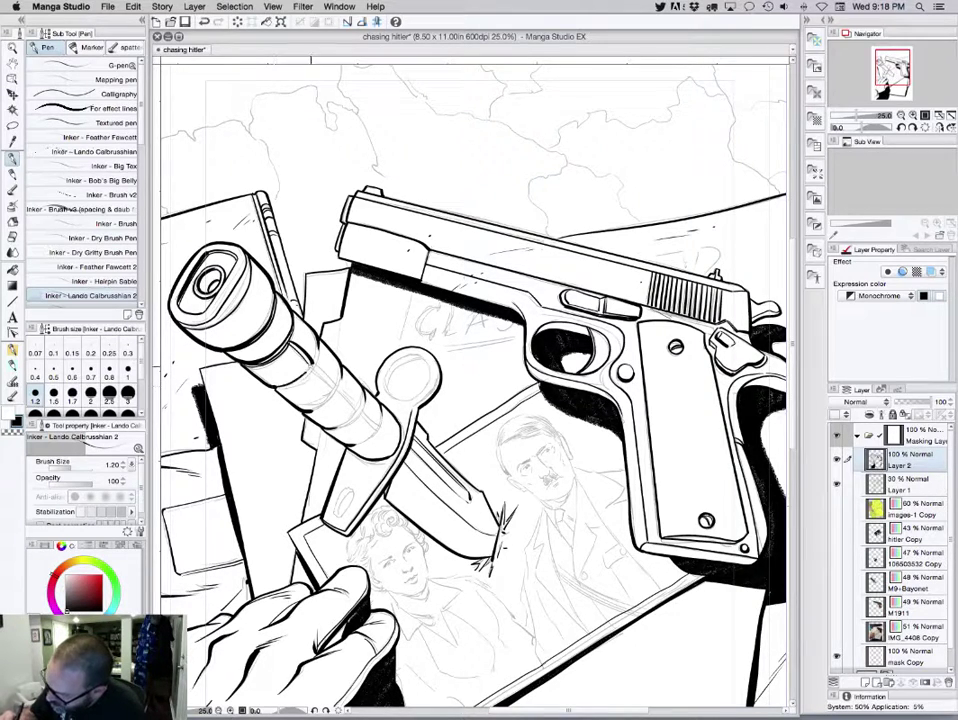
drag(319, 341, 313, 364)
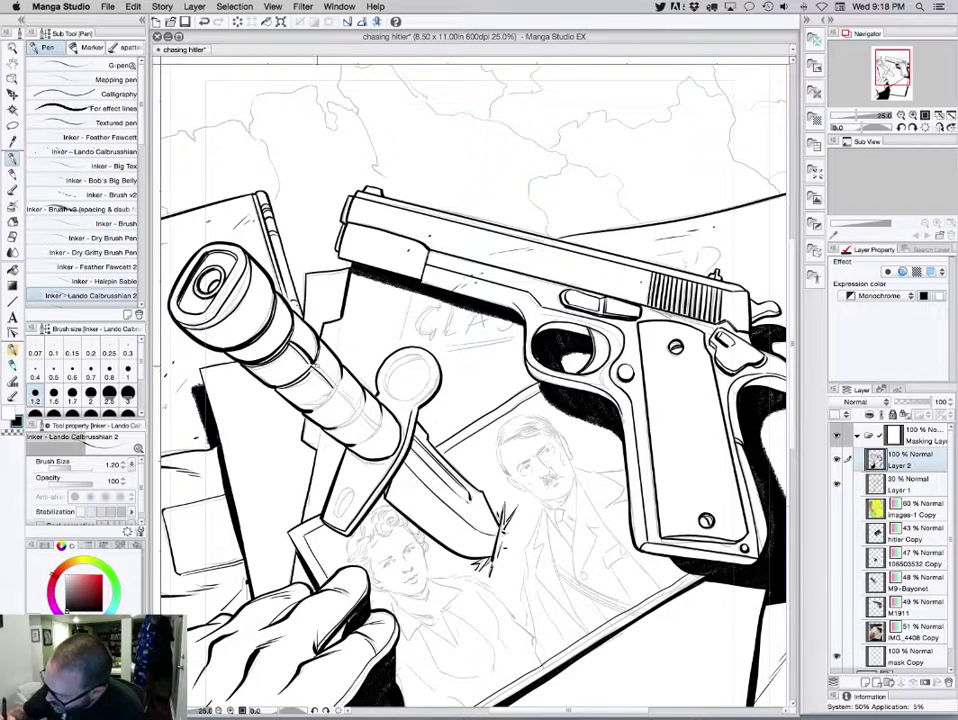
mouse_move(318, 366)
mouse_down()
mouse_move(335, 388)
mouse_move(312, 410)
mouse_move(360, 410)
mouse_move(353, 398)
mouse_move(361, 408)
mouse_move(334, 429)
mouse_move(380, 427)
mouse_up()
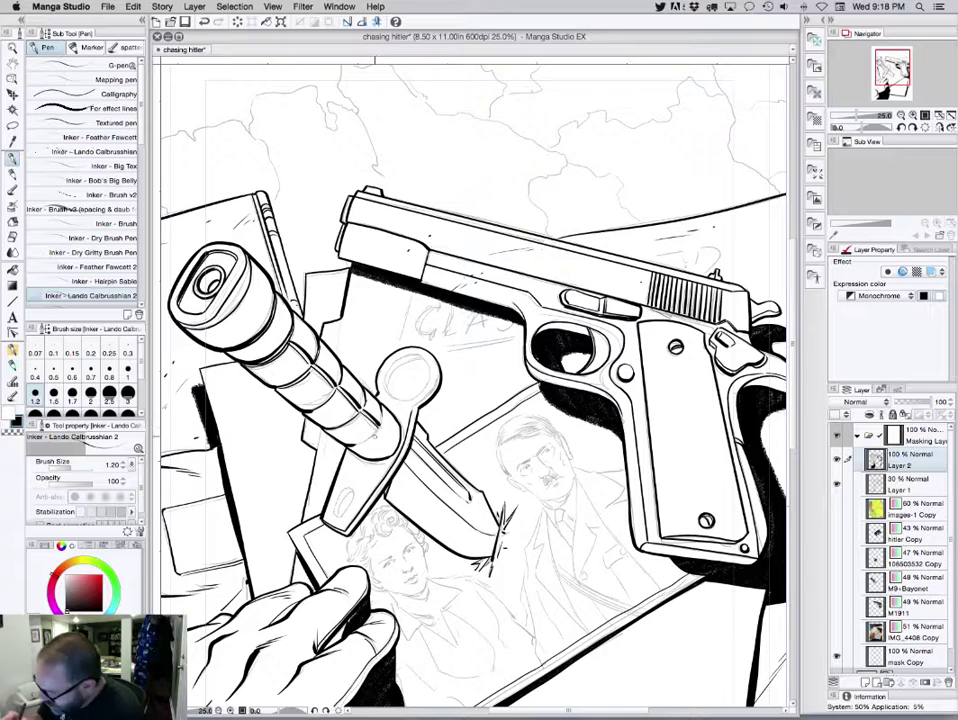
drag(268, 320, 284, 333)
drag(260, 332, 270, 336)
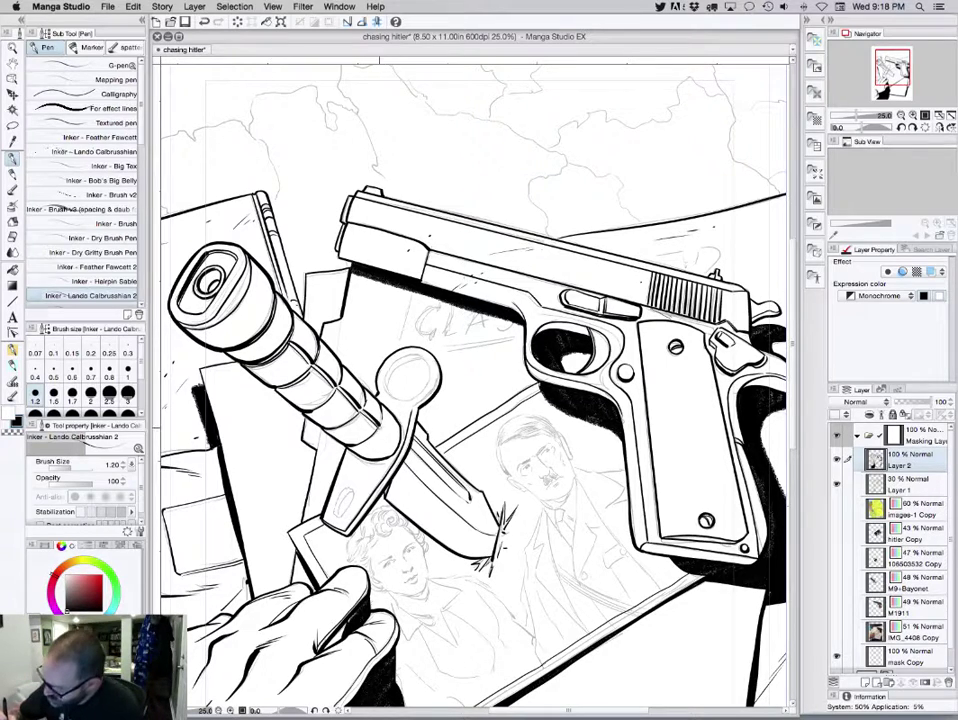
drag(379, 425, 397, 440)
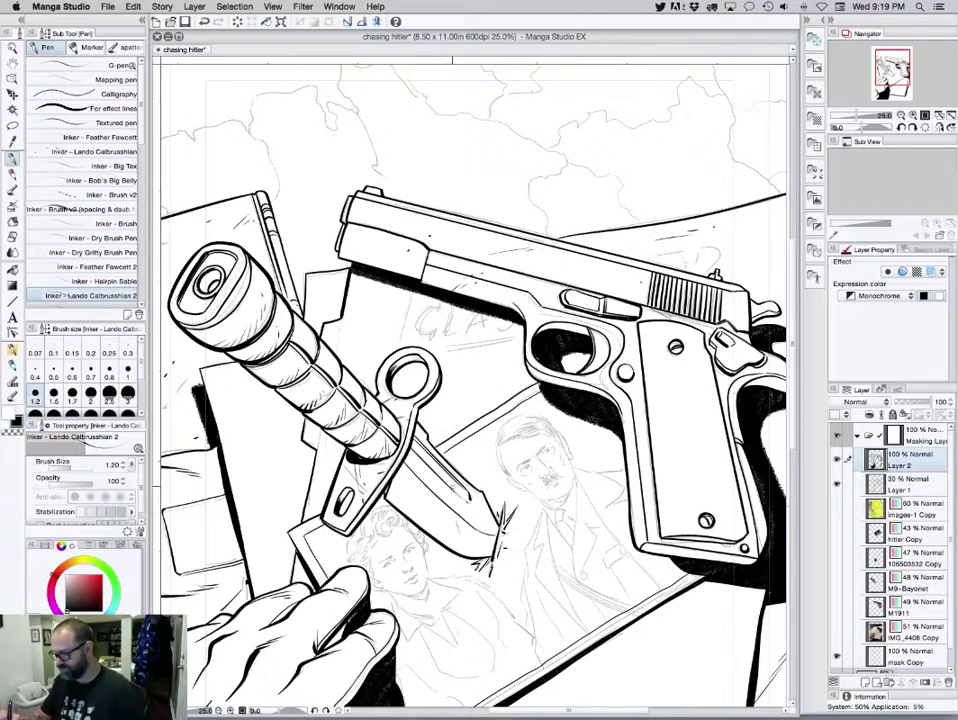
drag(611, 662, 659, 592)
key(super+s)
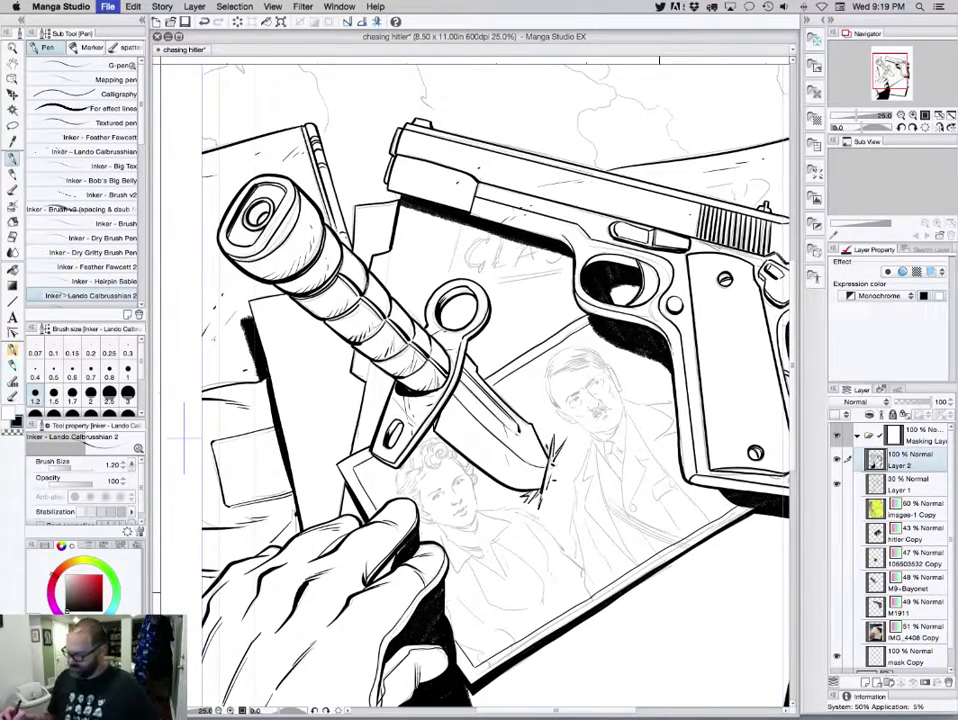
Ink the eyes, brows, nose and mouth of the woman in the photograph with the pen at size 0.60
super+click(591, 515)
drag(585, 528, 586, 472)
click(53, 369)
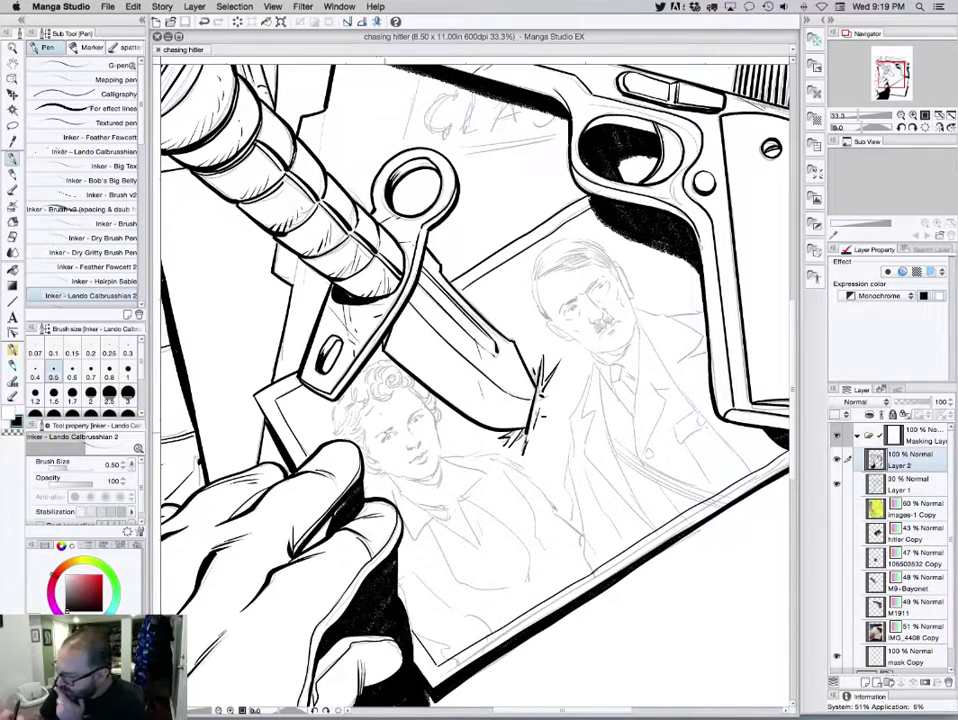
key(])
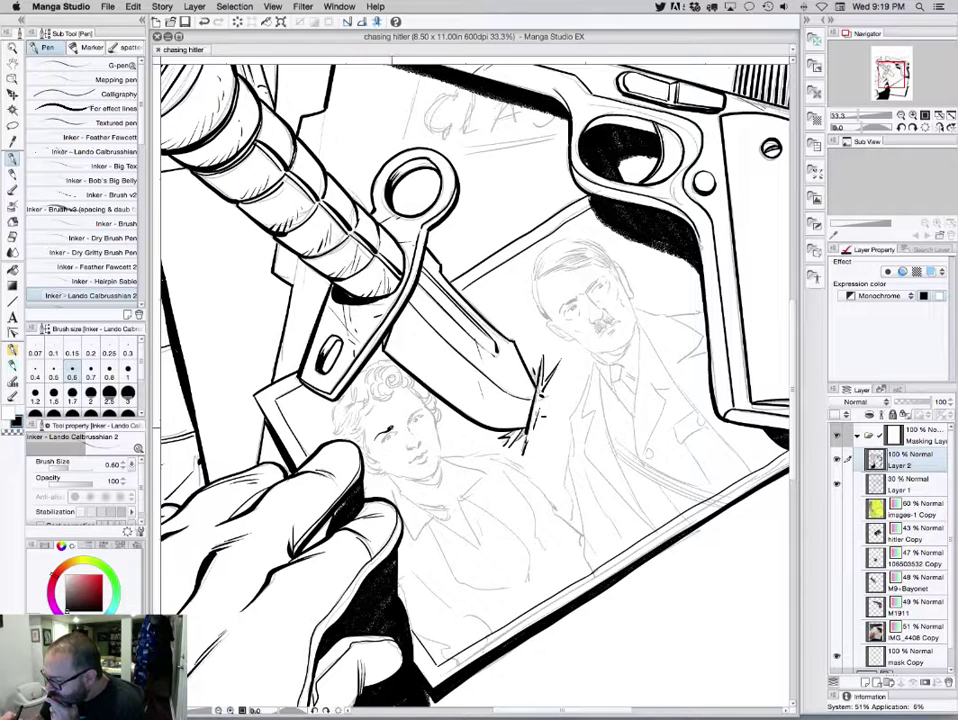
drag(378, 432, 392, 428)
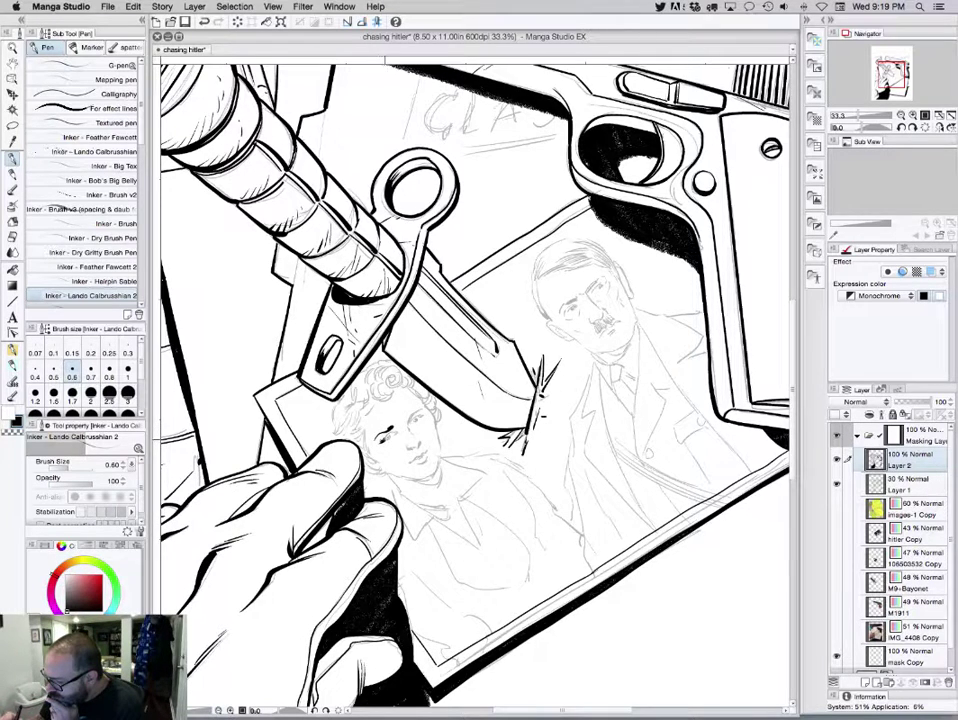
drag(382, 439, 393, 431)
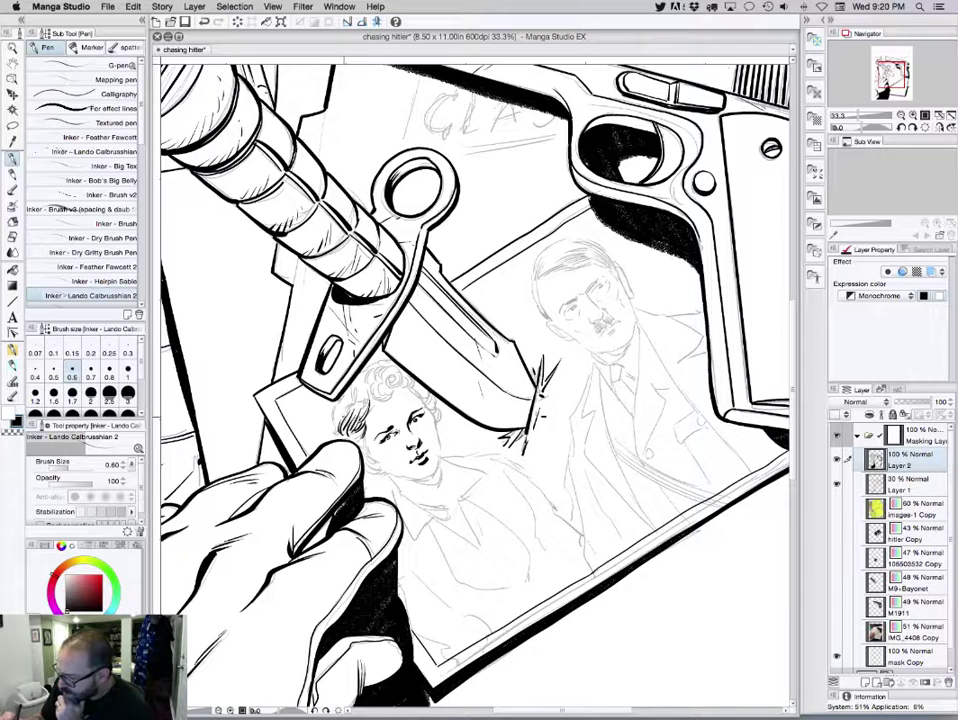
Ink the woman's curly hair, the outline of her face and jaw, her ear and round earring with the pen at size 0.70
key(bracketright)
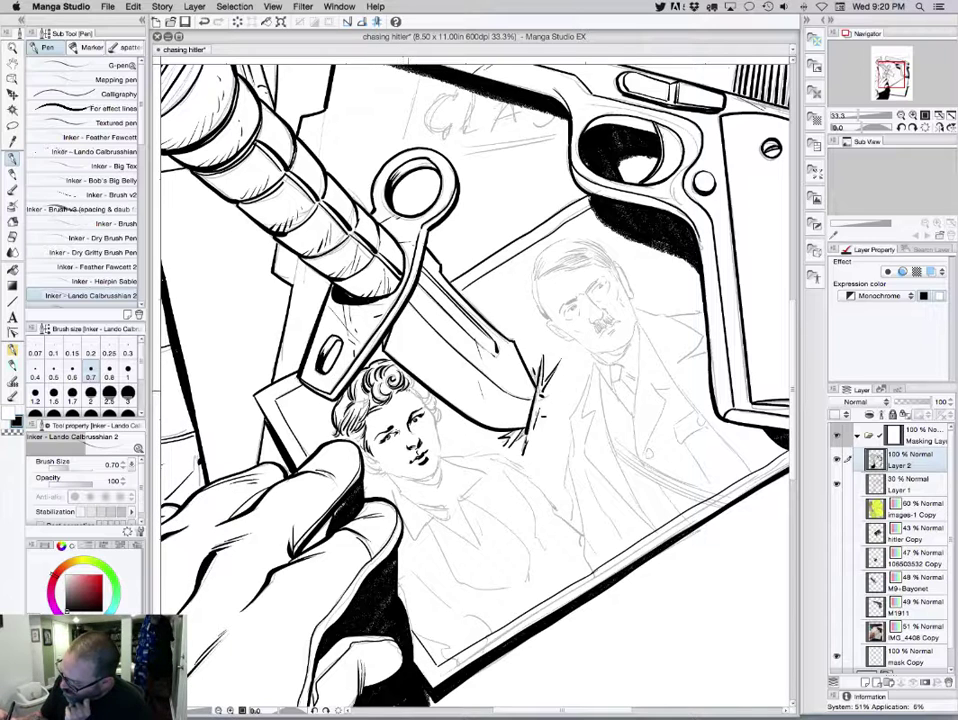
mouse_move(408, 390)
mouse_down()
mouse_move(429, 408)
mouse_move(441, 455)
mouse_up()
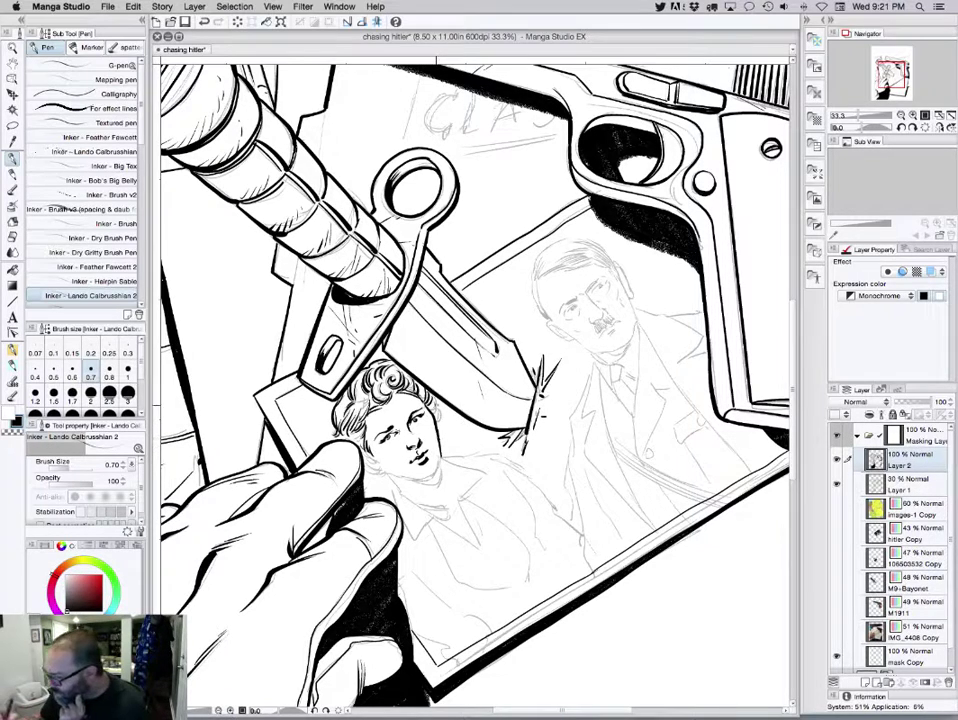
drag(436, 402, 435, 421)
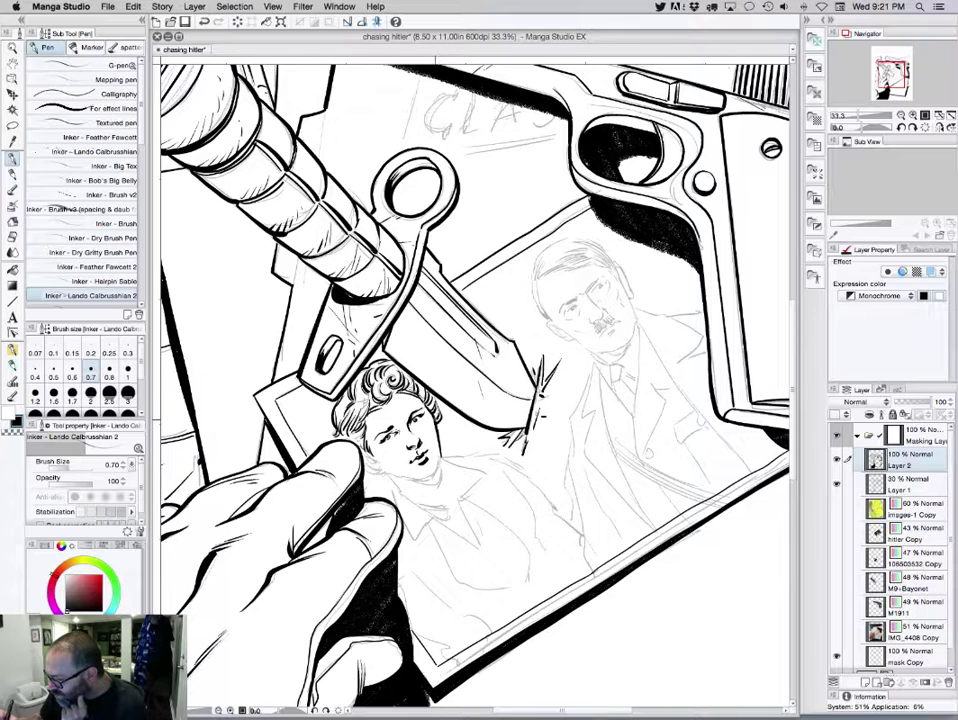
drag(368, 448, 374, 462)
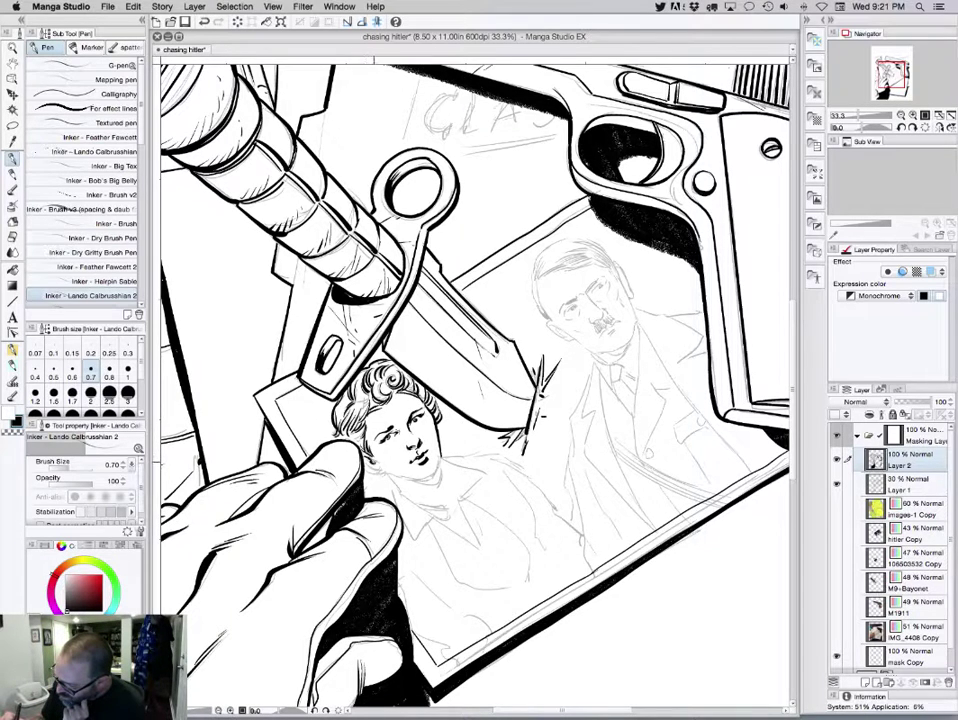
drag(279, 347, 285, 354)
click(382, 474)
drag(384, 472, 432, 475)
mouse_move(325, 356)
mouse_down()
mouse_move(329, 335)
mouse_move(325, 355)
mouse_up()
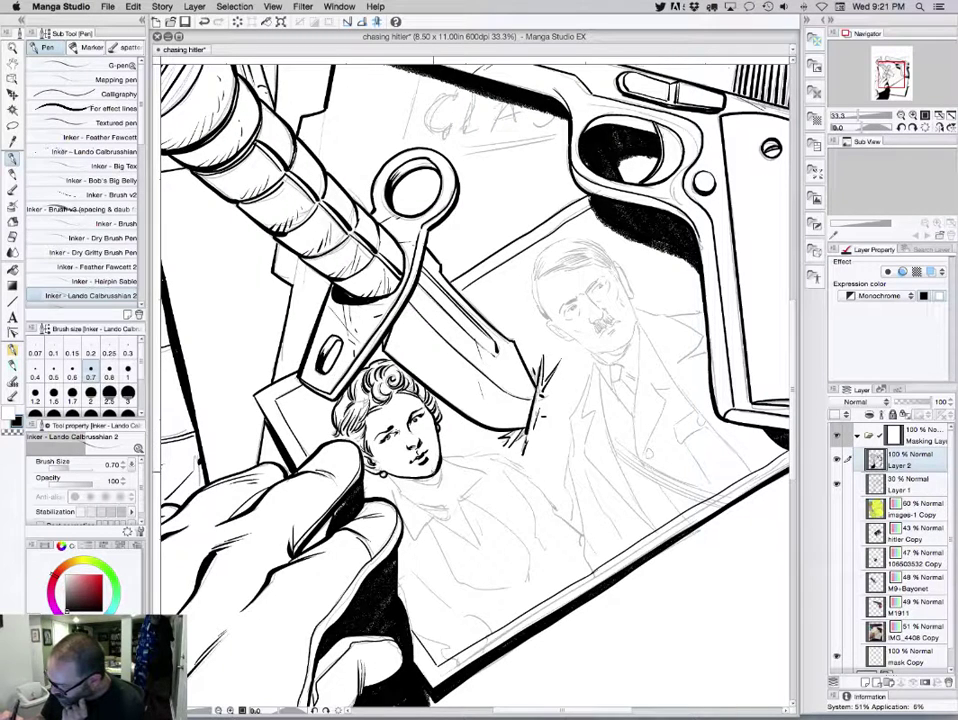
mouse_move(297, 358)
mouse_down()
mouse_move(333, 362)
mouse_move(331, 342)
mouse_up()
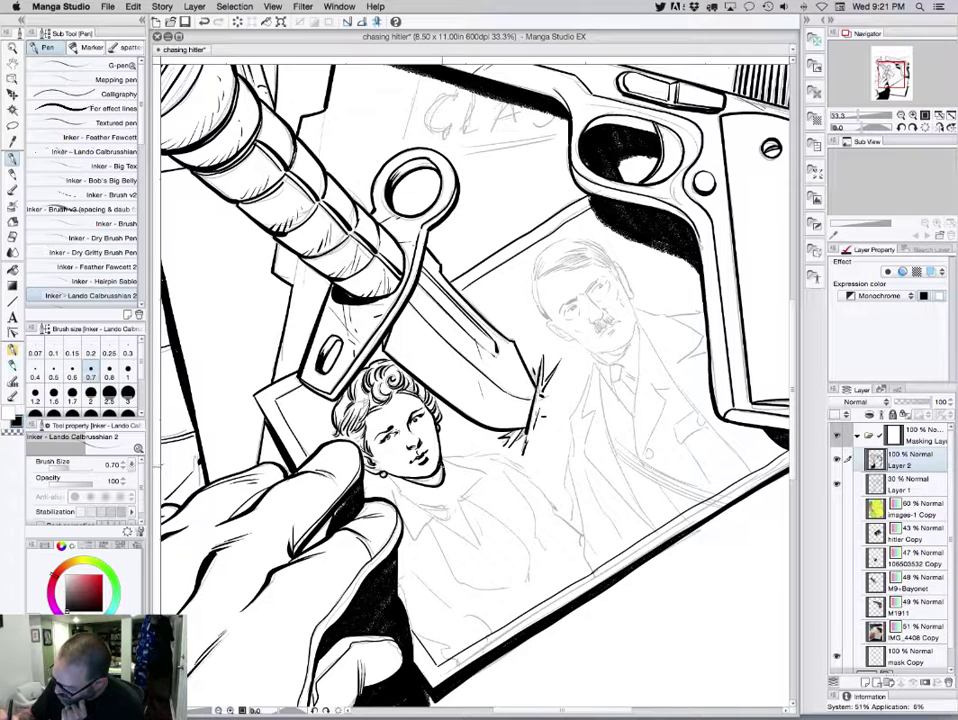
Ink the woman's neck and the pointed wings of her open shirt collar
drag(443, 470, 437, 499)
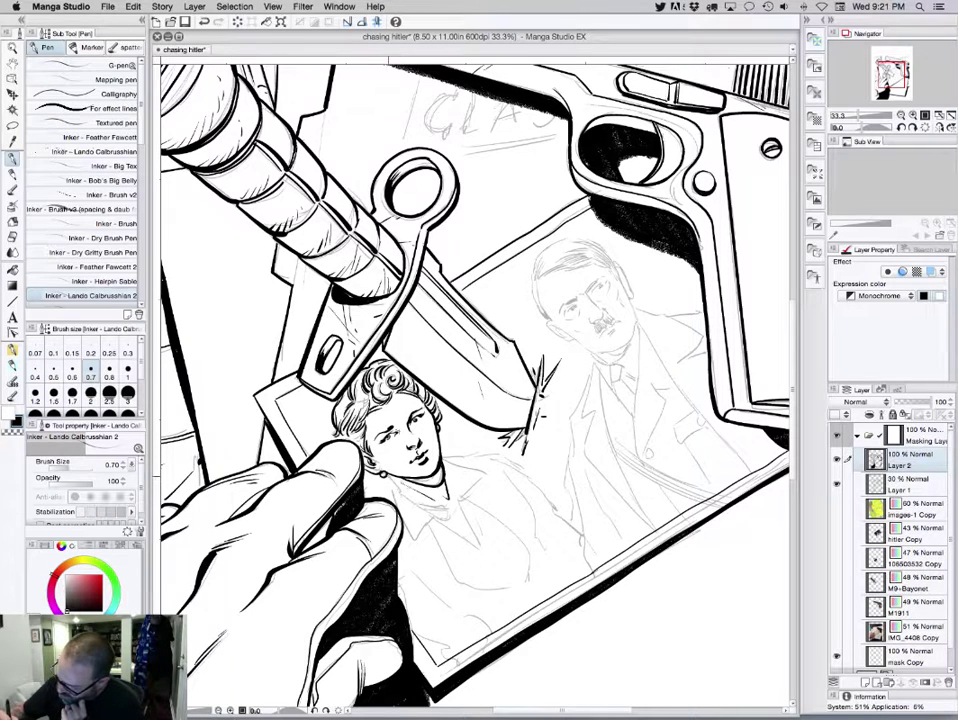
drag(388, 475, 455, 533)
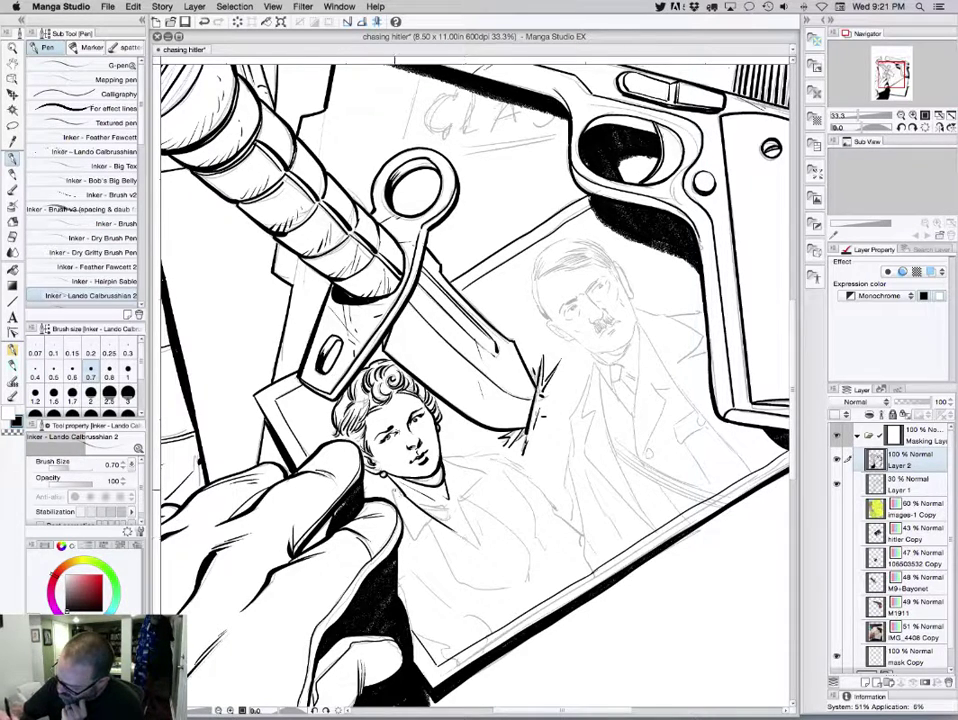
drag(397, 491, 419, 538)
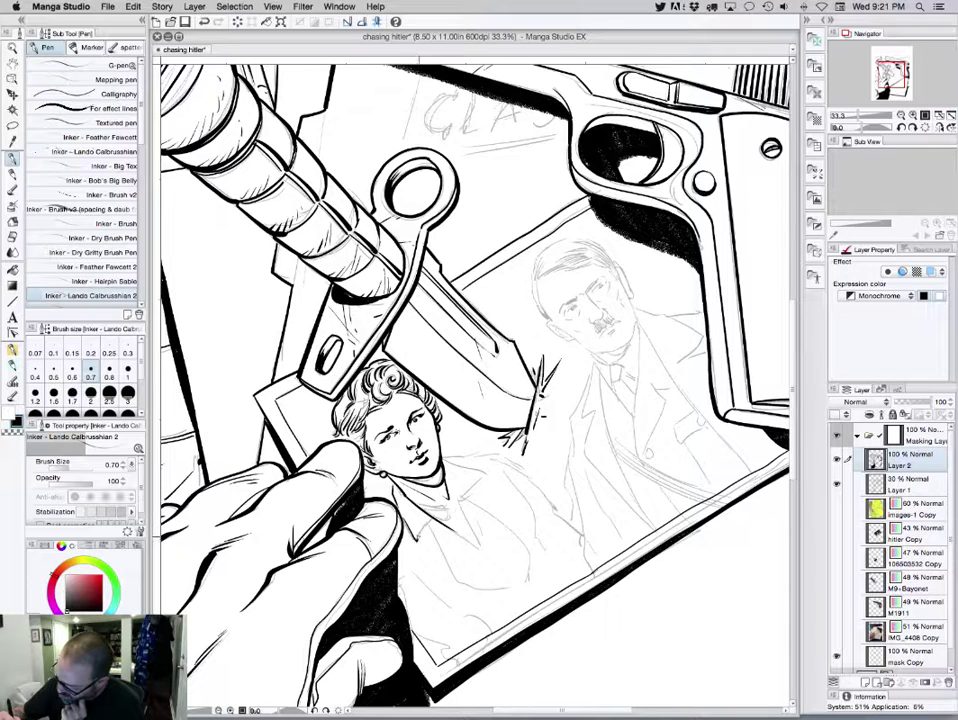
drag(312, 388, 323, 403)
drag(318, 389, 328, 396)
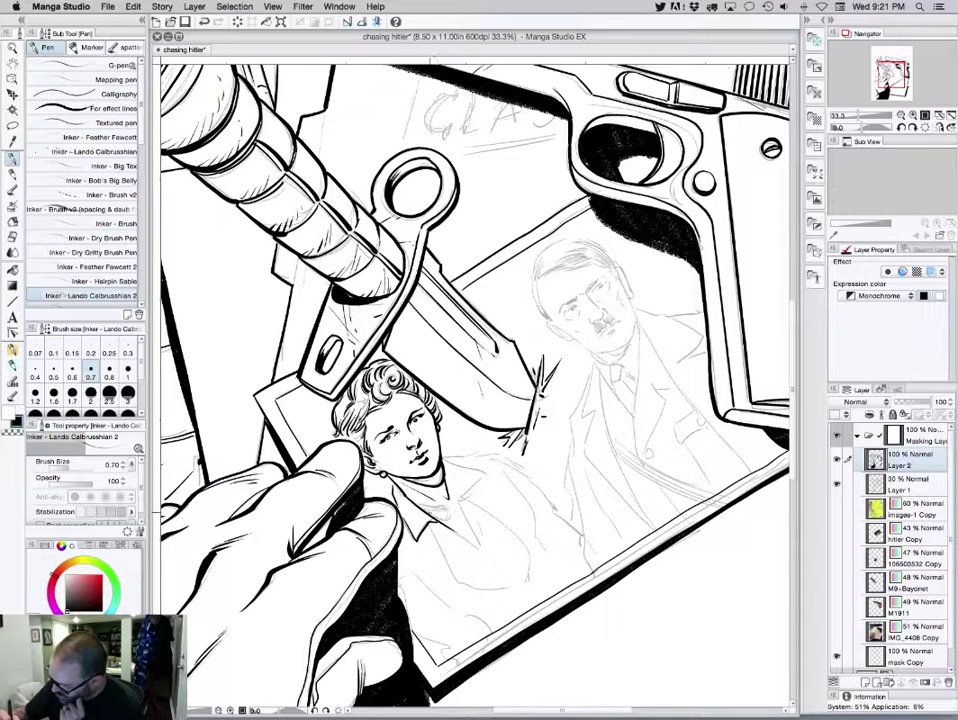
drag(444, 470, 472, 540)
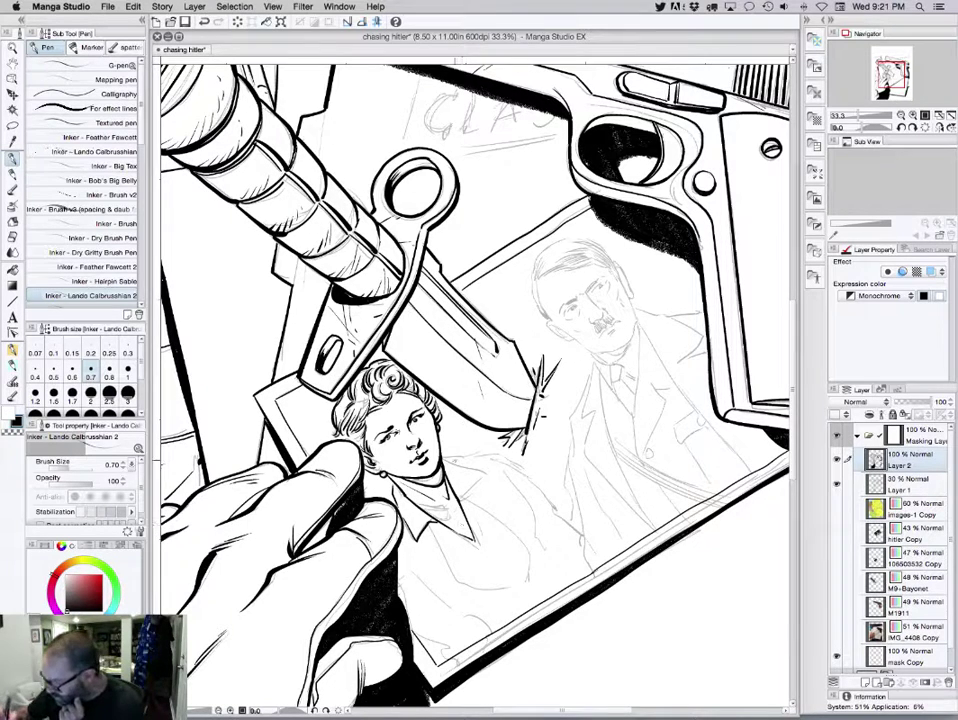
mouse_move(444, 460)
mouse_down()
mouse_move(486, 470)
mouse_move(465, 495)
mouse_up()
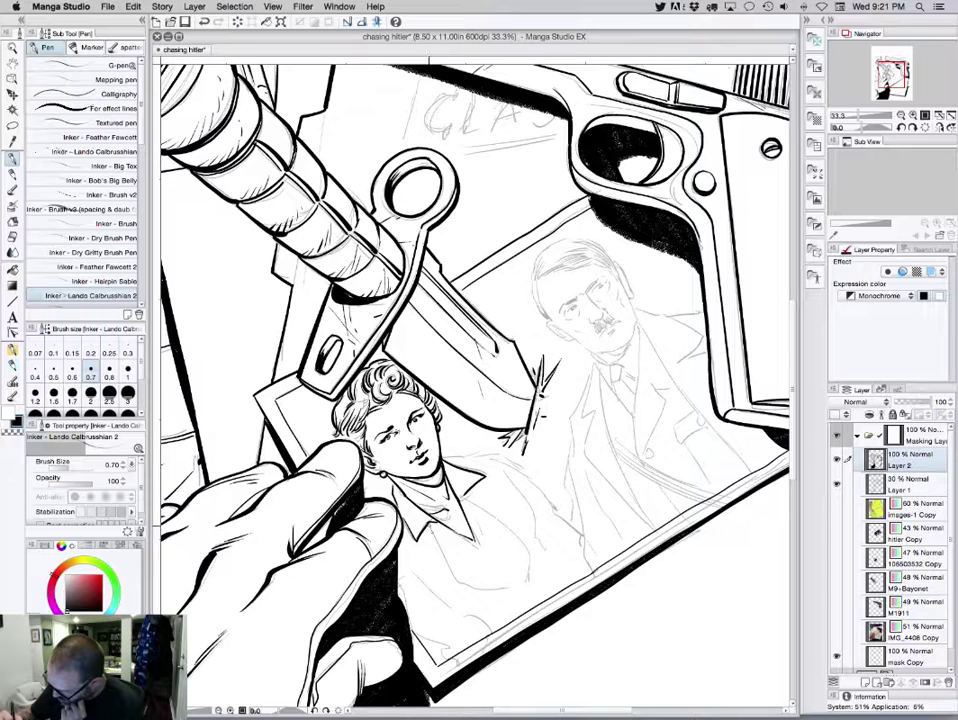
Ink the long lapel edges of the woman's jacket down to their lower point, plus the collar notch and shoulder line
mouse_move(429, 525)
mouse_down()
mouse_move(456, 574)
mouse_move(526, 588)
mouse_up()
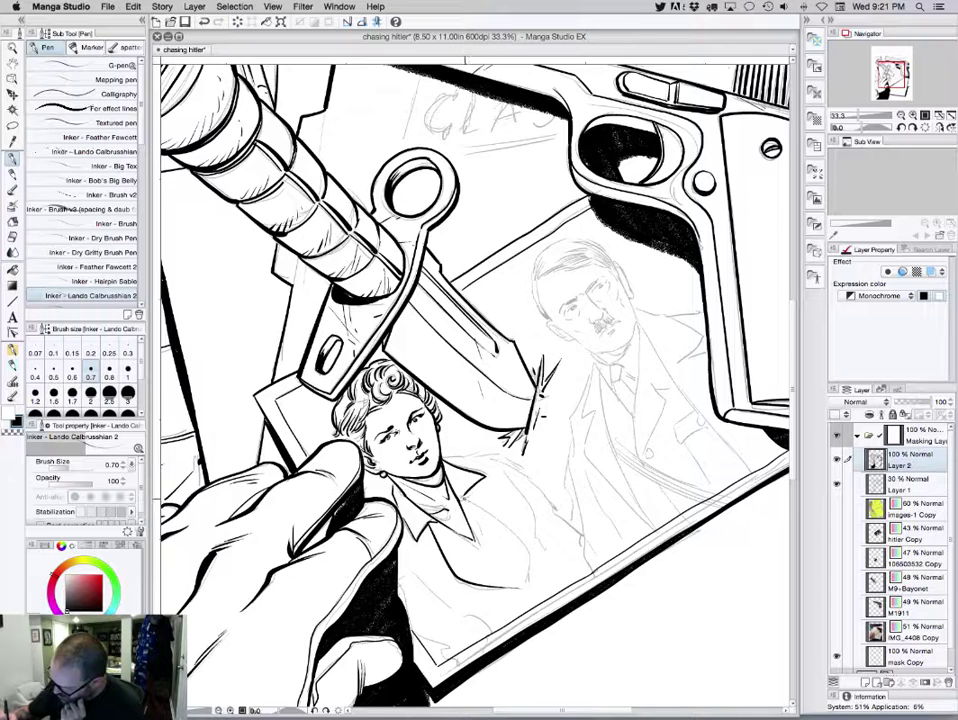
mouse_move(466, 499)
mouse_down()
mouse_move(508, 532)
mouse_move(523, 582)
mouse_up()
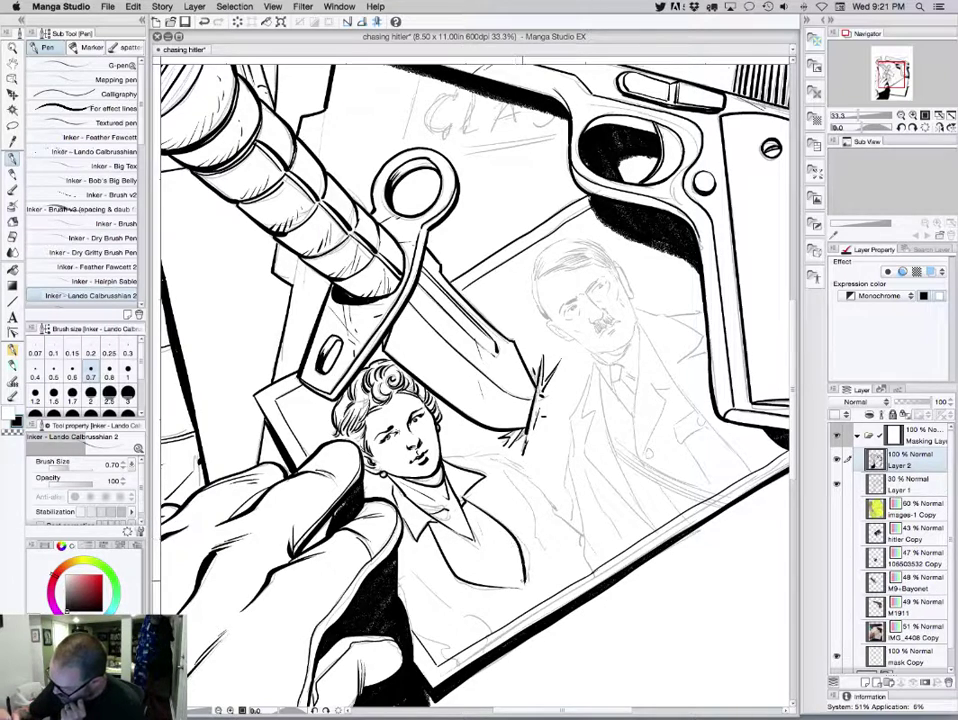
drag(508, 532, 523, 574)
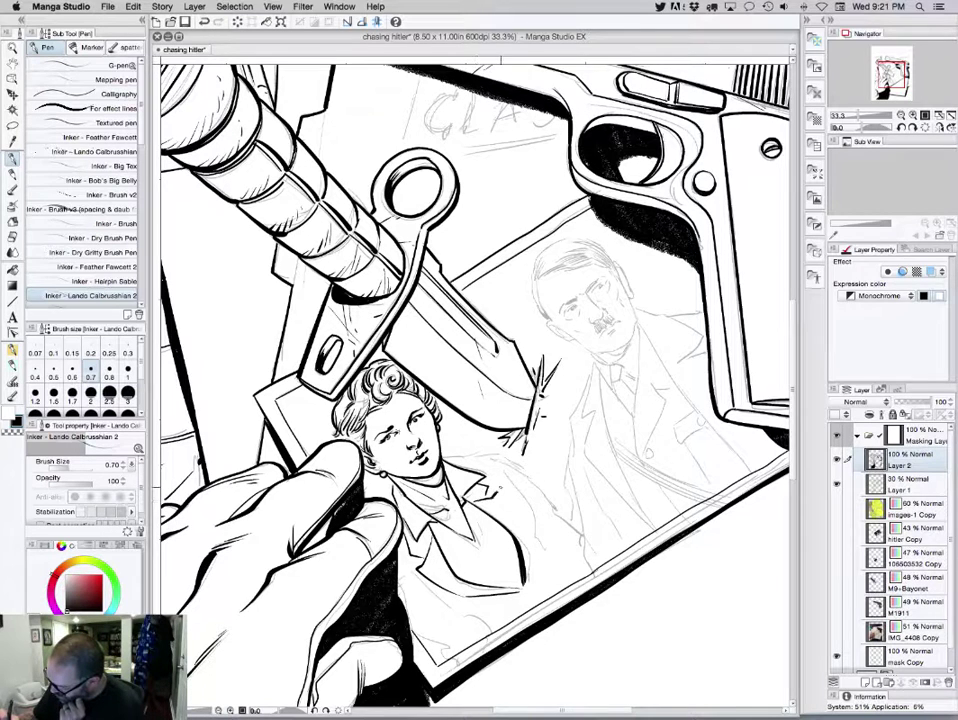
mouse_move(374, 364)
mouse_down()
mouse_move(393, 390)
mouse_move(397, 436)
mouse_move(506, 454)
mouse_move(525, 478)
mouse_up()
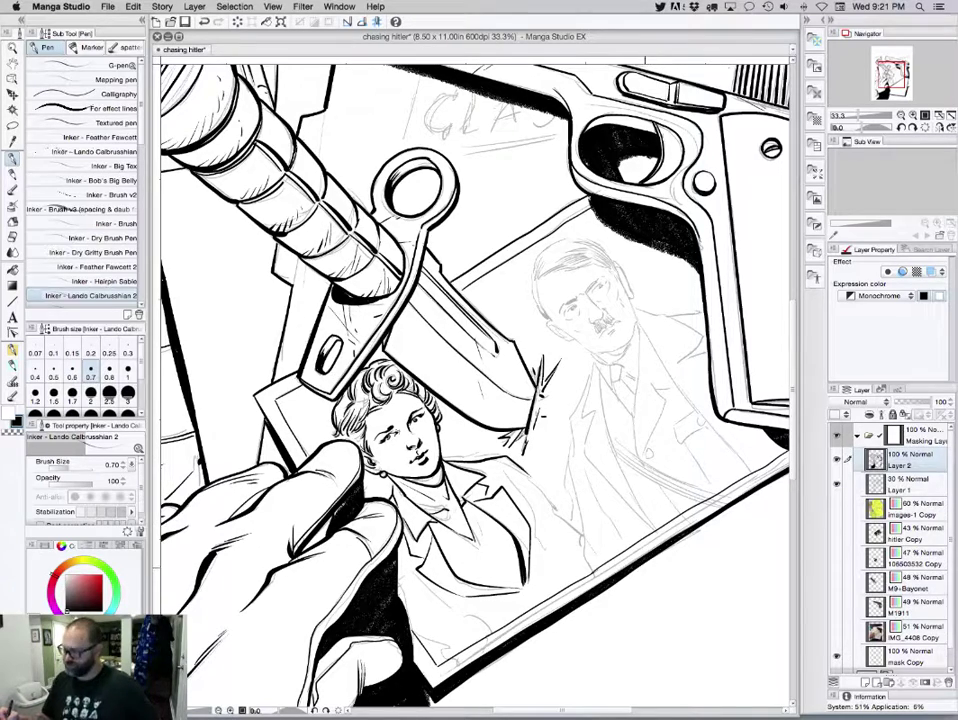
Ink the man's near sleeve and the adjoining notched lapel of his jacket beside the blade's tear marks, and save the drawing
drag(651, 519, 556, 453)
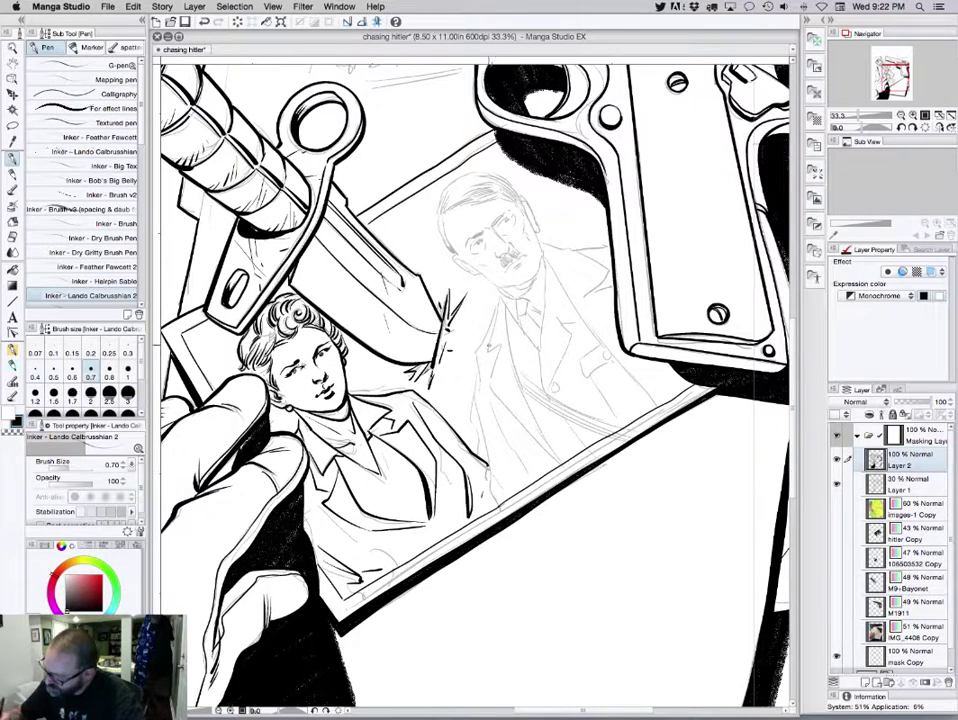
mouse_move(495, 294)
mouse_down()
mouse_move(488, 354)
mouse_move(508, 348)
mouse_move(558, 461)
mouse_up()
mouse_move(501, 344)
mouse_down()
mouse_move(495, 394)
mouse_move(559, 463)
mouse_up()
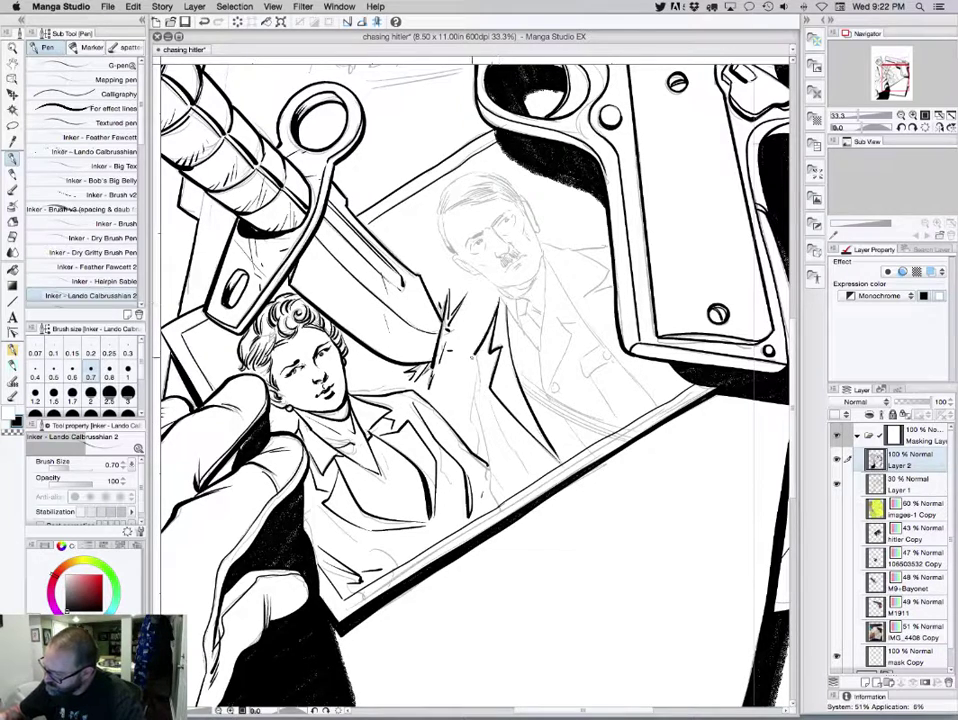
drag(469, 368, 494, 498)
drag(470, 370, 525, 472)
drag(483, 410, 530, 477)
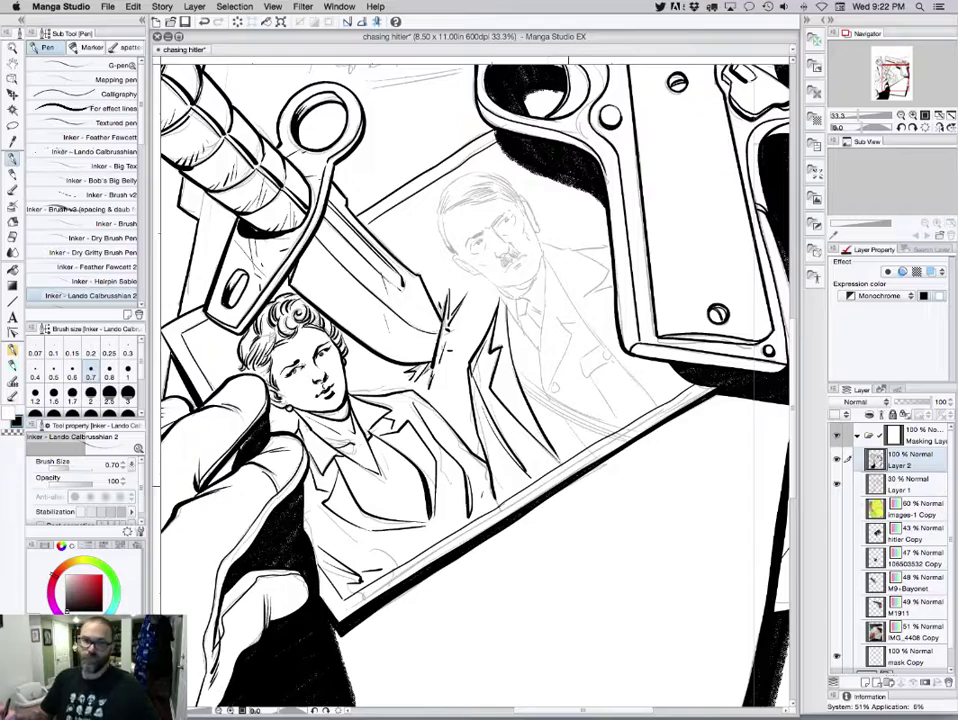
drag(473, 239, 384, 323)
key(super+s)
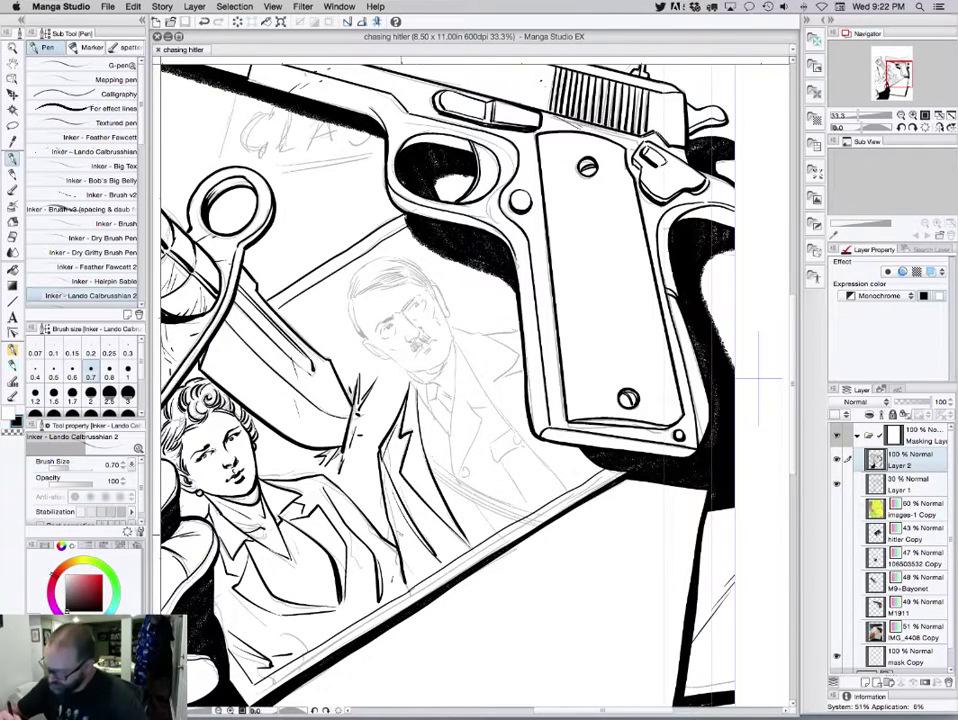
Ink the man's shirt collar, tie and far lapel, along with the outer jacket line and the start of the chest pocket
drag(400, 534, 440, 569)
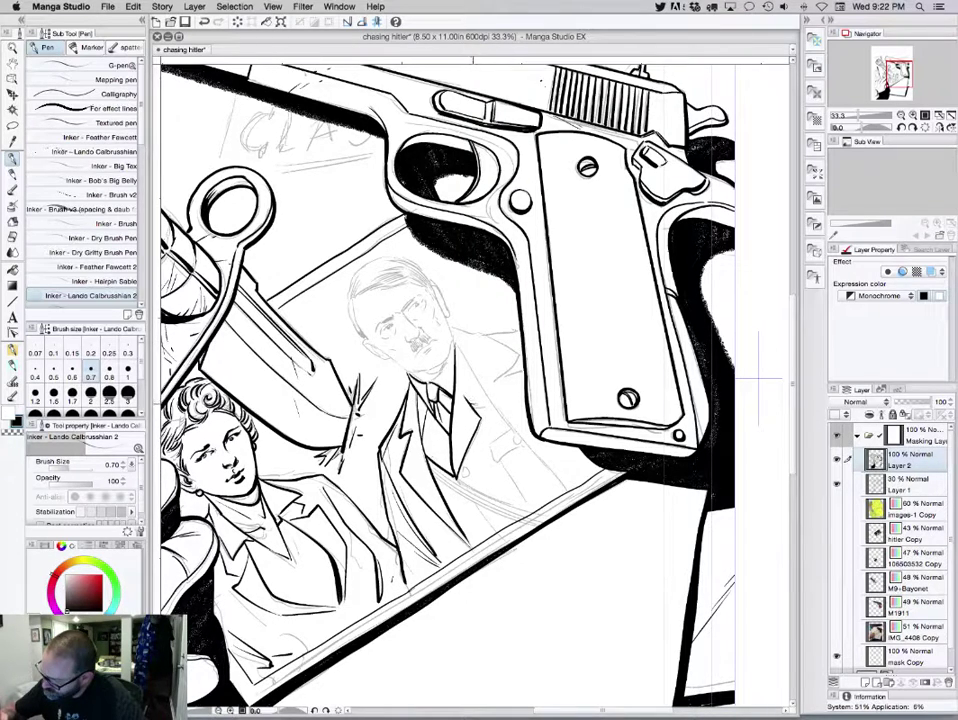
drag(345, 256, 426, 372)
drag(510, 431, 565, 489)
mouse_move(511, 429)
mouse_down()
mouse_move(490, 443)
mouse_move(494, 460)
mouse_move(519, 448)
mouse_up()
drag(383, 325, 391, 333)
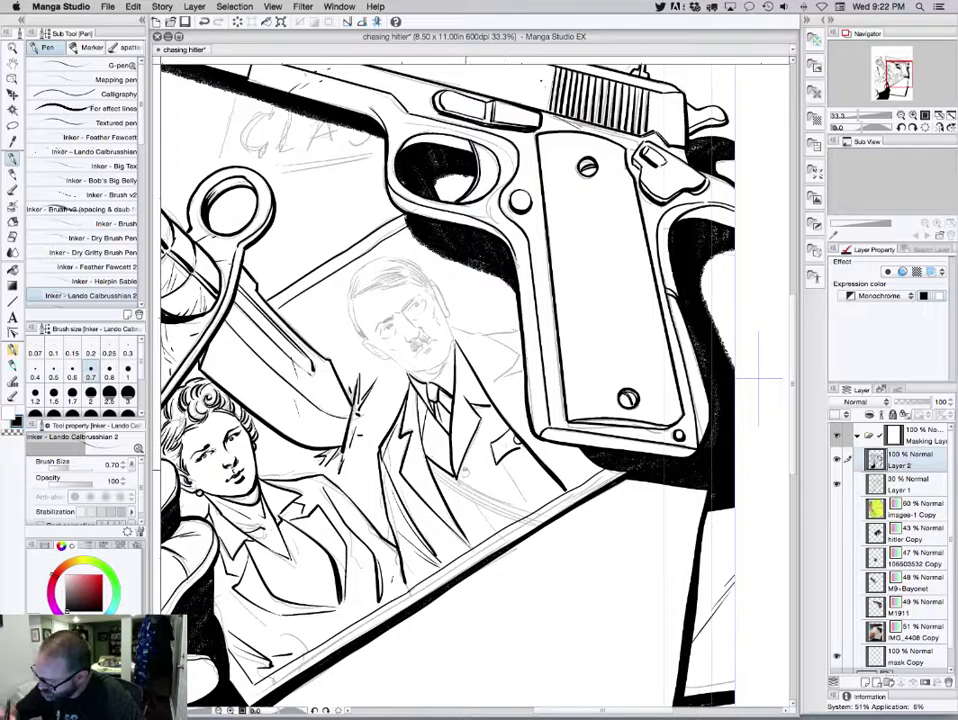
Ink the button on the man's jacket, the rest of the chest pocket flap, and the fold and front-edge lines below
drag(465, 470, 527, 500)
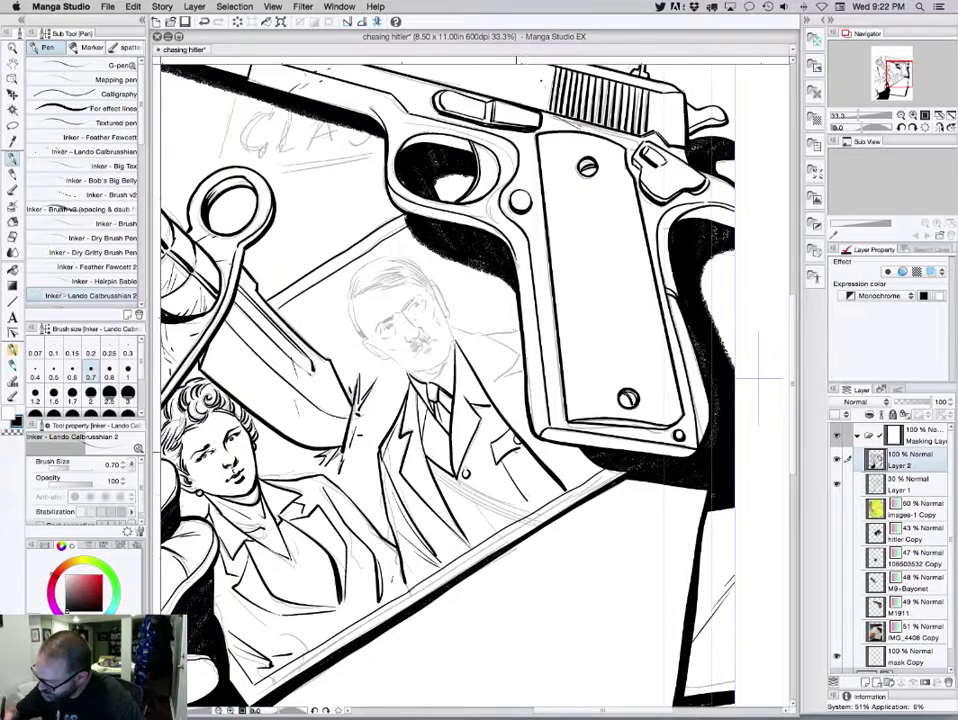
drag(518, 455, 545, 494)
drag(317, 342, 398, 384)
drag(429, 469, 520, 516)
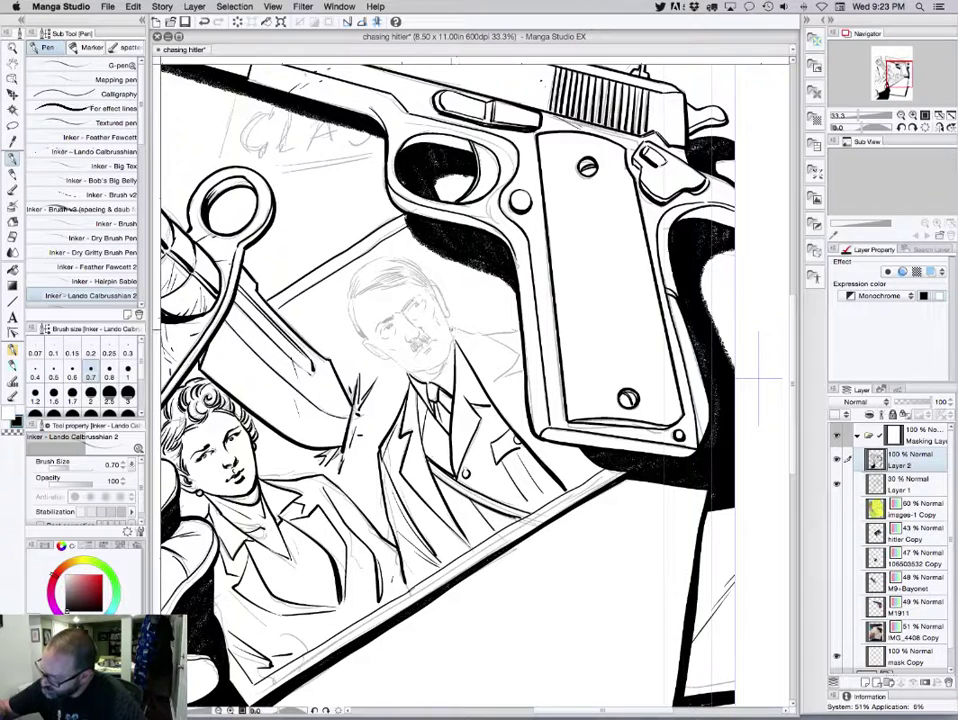
Ink the man's far shoulder line and his facial features, including the eyebrows, eyes, nose, moustache, mouth and near ear
drag(451, 329, 519, 355)
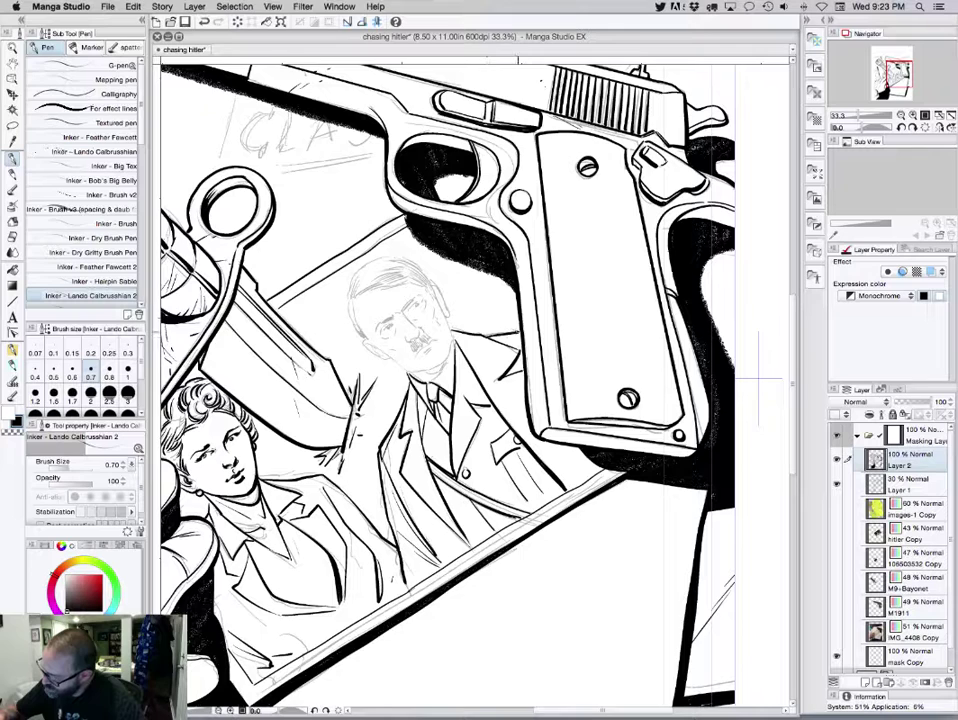
drag(375, 329, 391, 318)
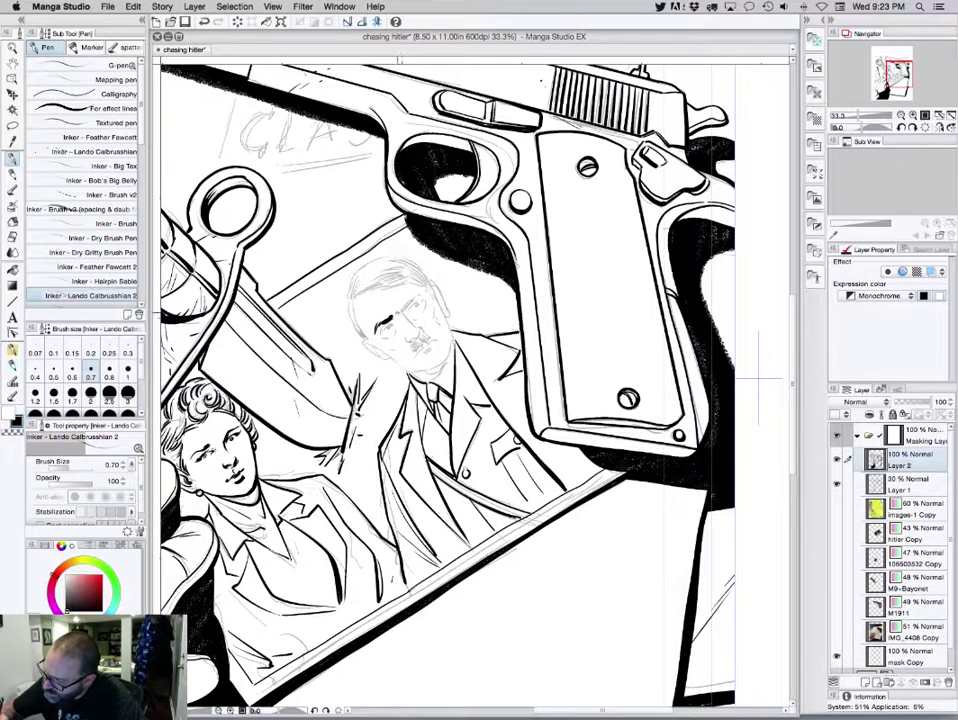
drag(403, 308, 421, 295)
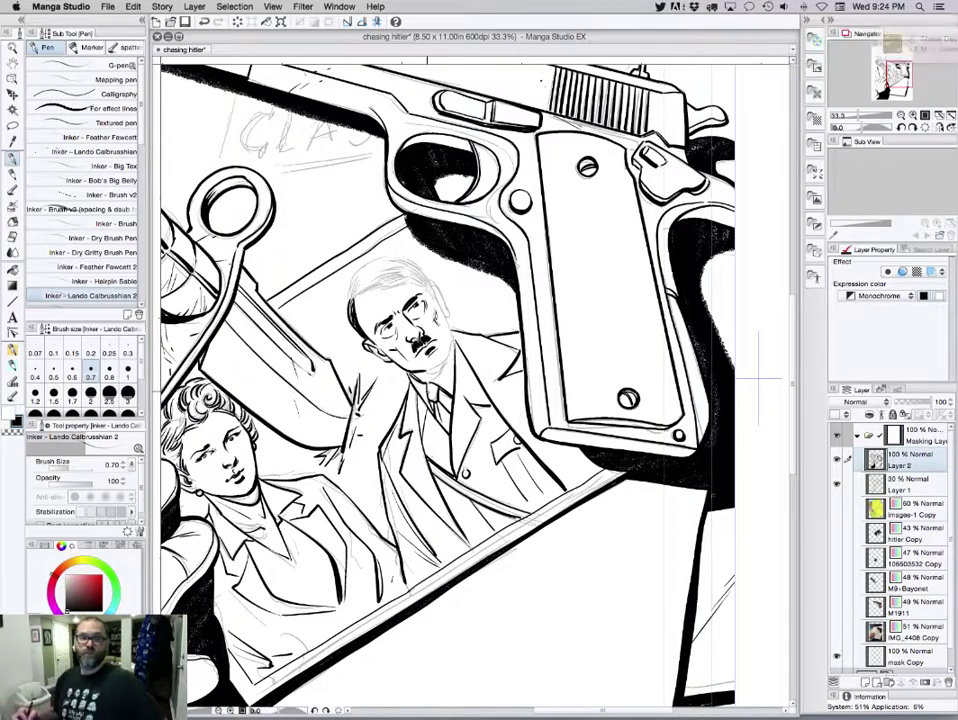
Ink the man's dark parted hair and head outline, plus the black shadow strokes along his jacket's lower edge
drag(577, 390, 576, 472)
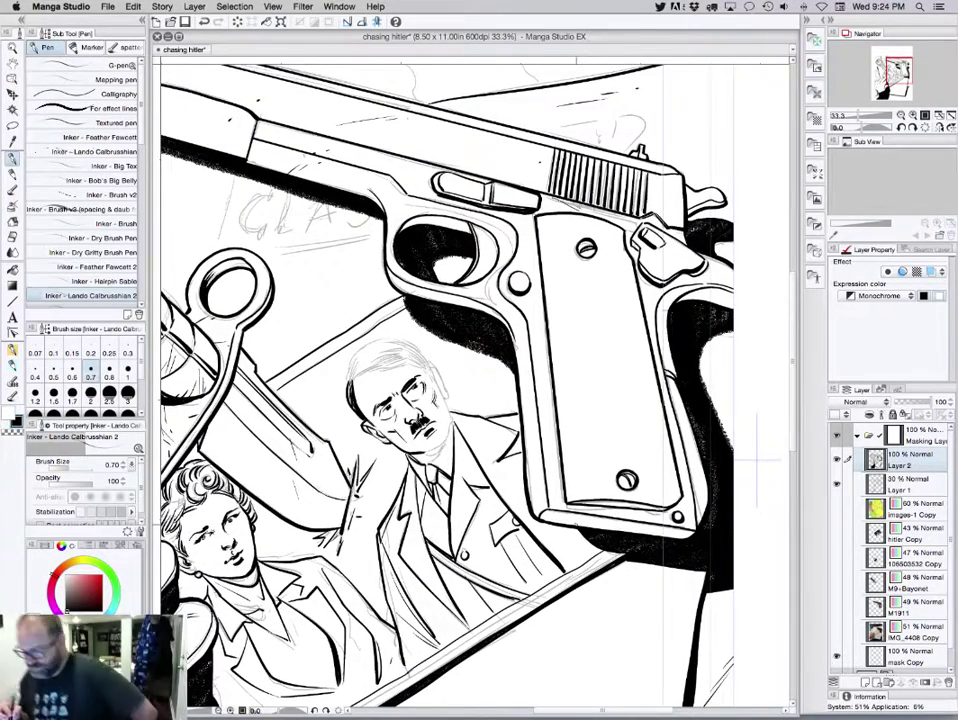
drag(352, 380, 383, 366)
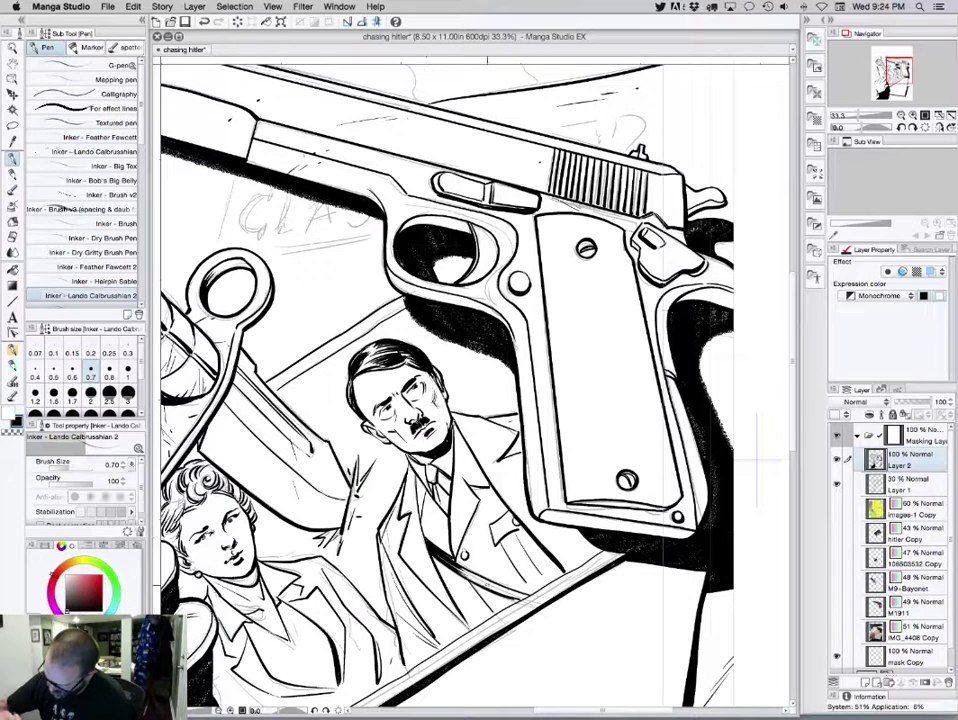
drag(470, 576, 517, 595)
drag(473, 575, 523, 596)
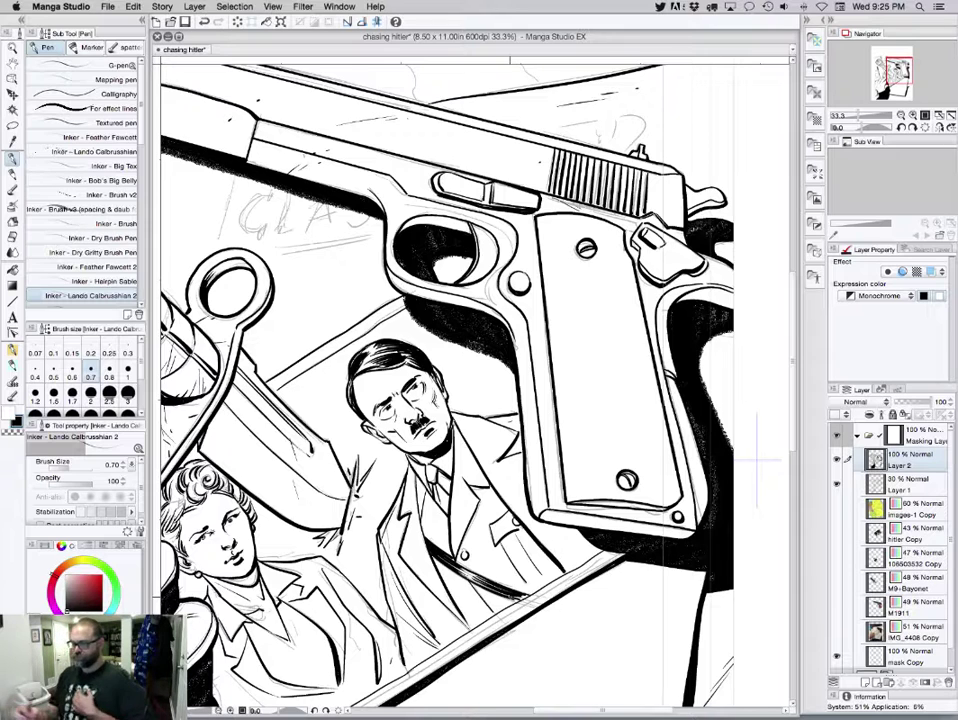
Add small texture flecks to the photograph's background on both sides of the man's head, and save the drawing
drag(319, 398, 319, 412)
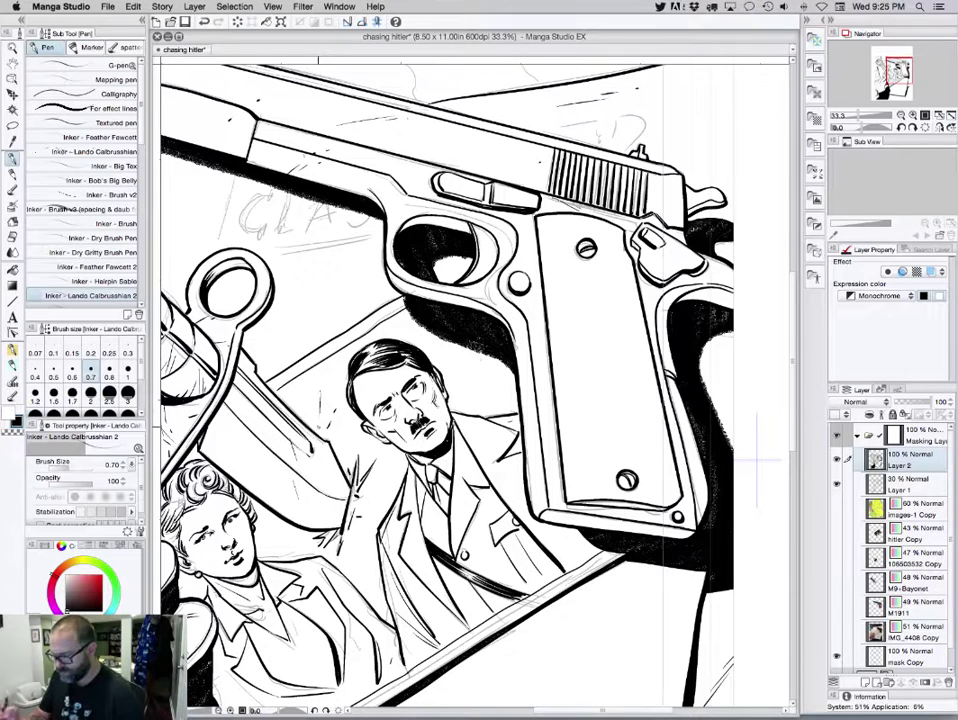
drag(458, 368, 474, 392)
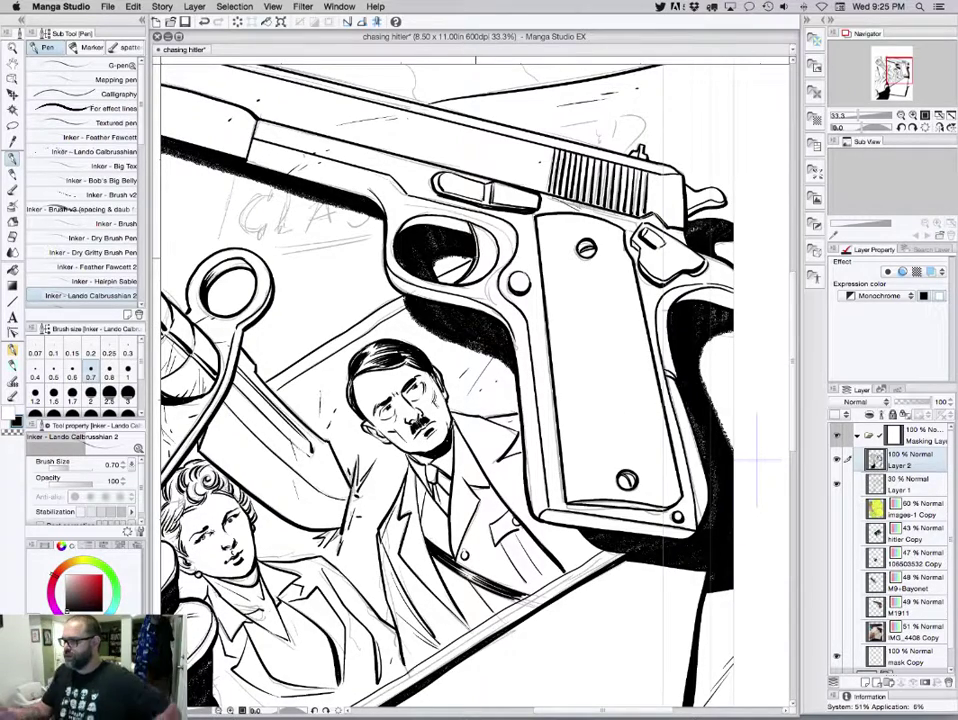
drag(404, 439, 557, 545)
scroll(475, 385, down, 3)
scroll(475, 385, left, 5)
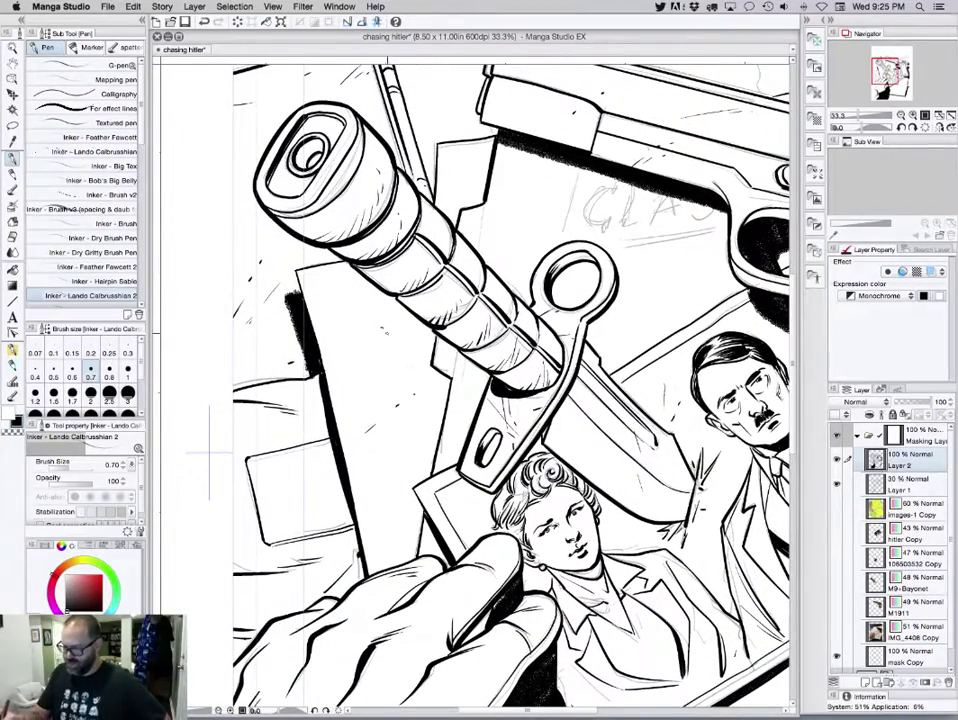
key(super+s)
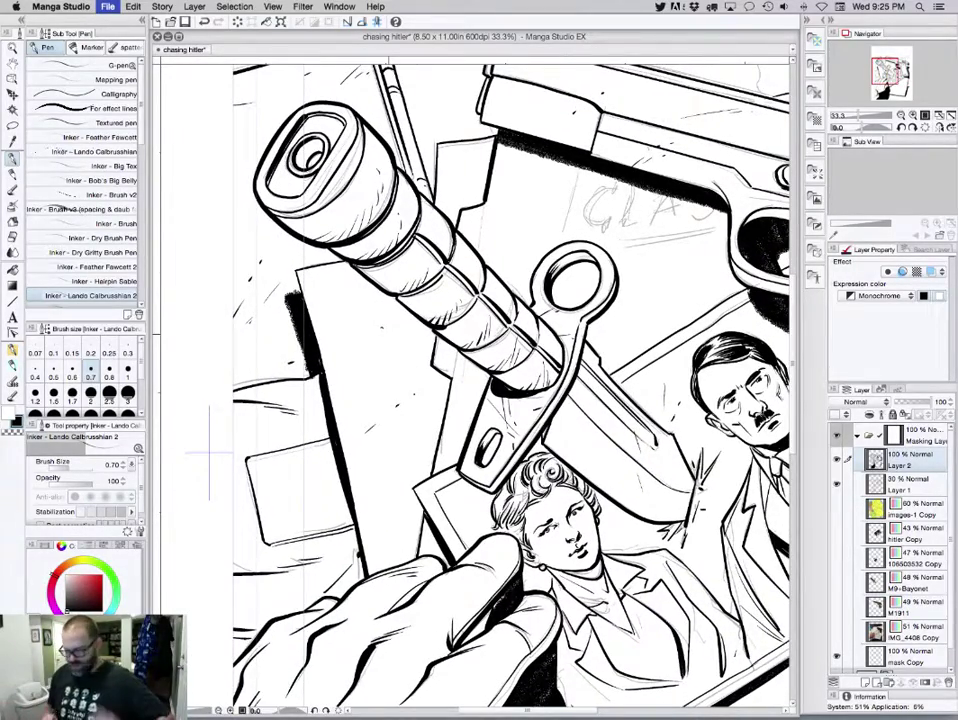
Add the text "CLASSIFIED" on the paper between the bayonet's ring and the pistol's trigger guard
key(super+0)
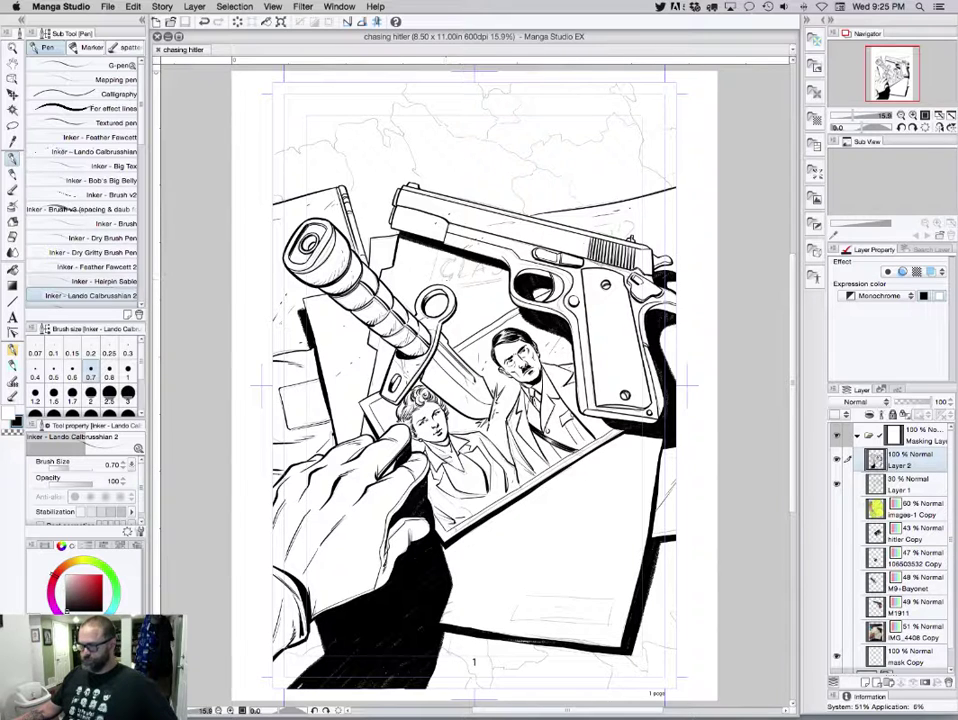
key(t)
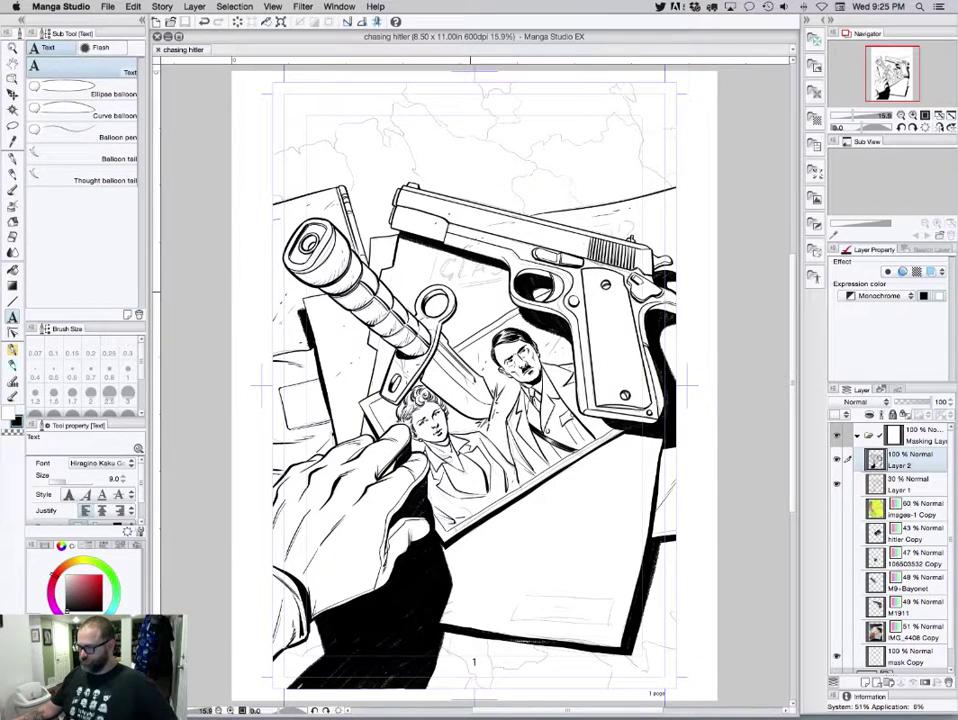
click(469, 296)
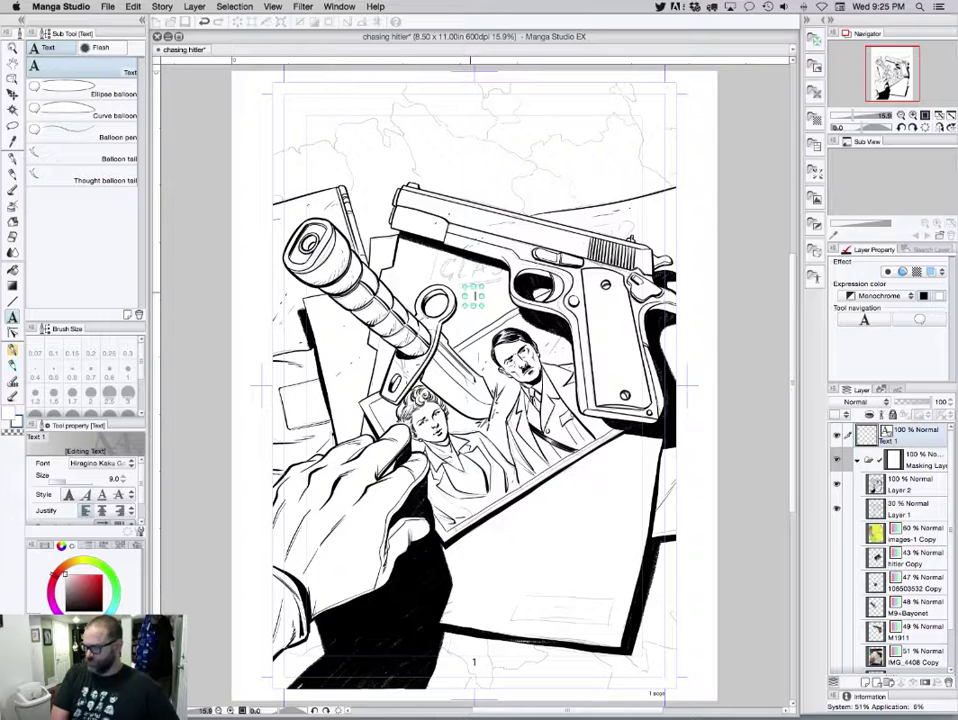
text(CLASSI)
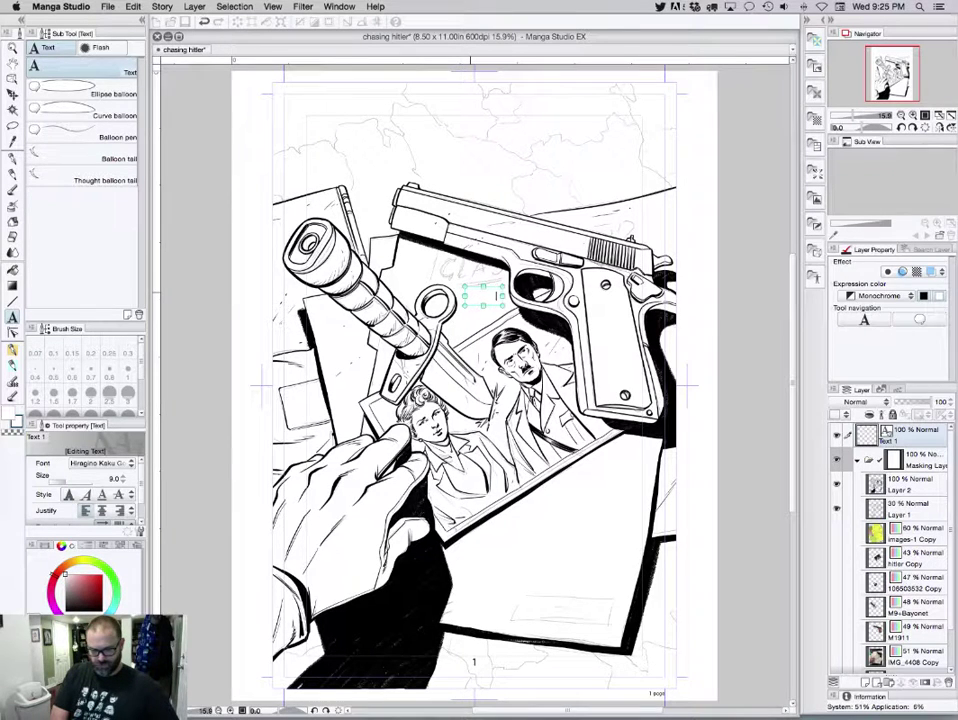
text(FIED)
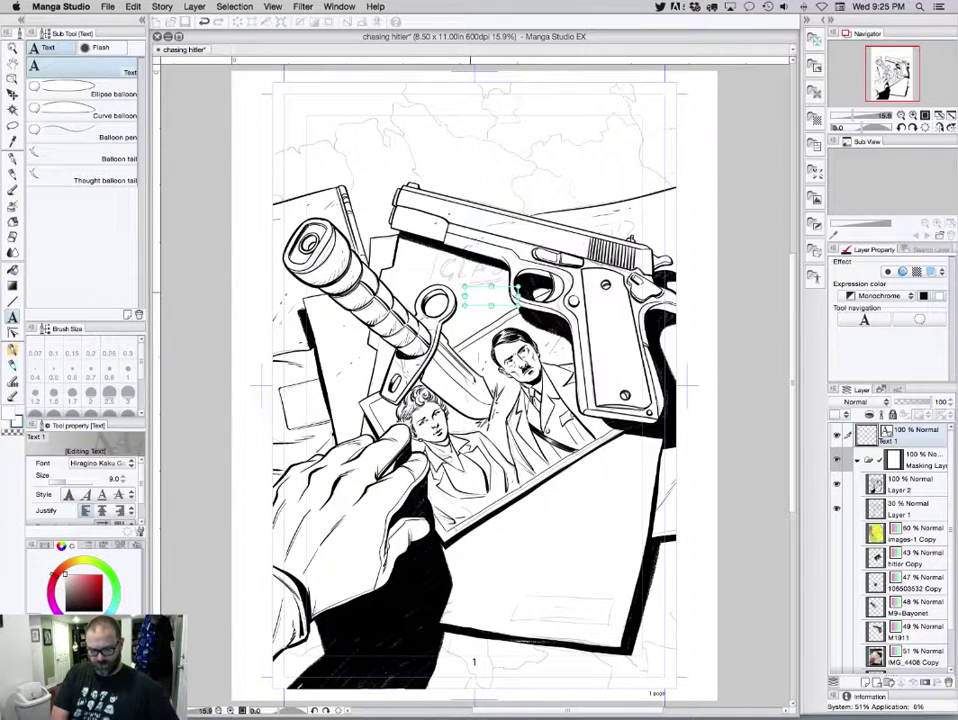
Colour the whole "CLASSIFIED" text black and enlarge it to size 37.2
key(super+a)
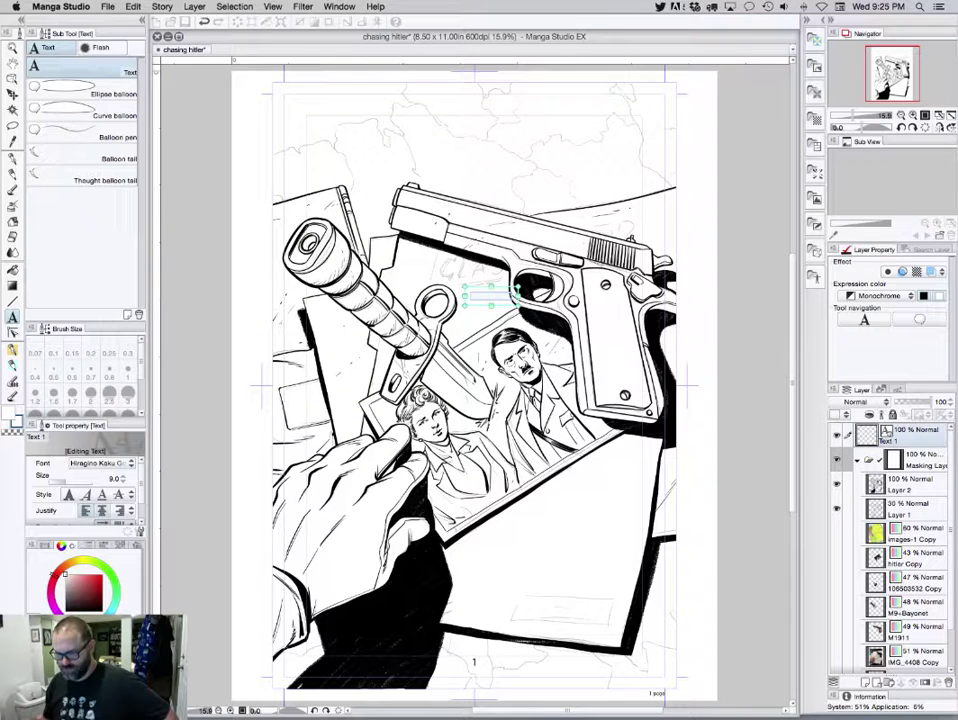
click(67, 609)
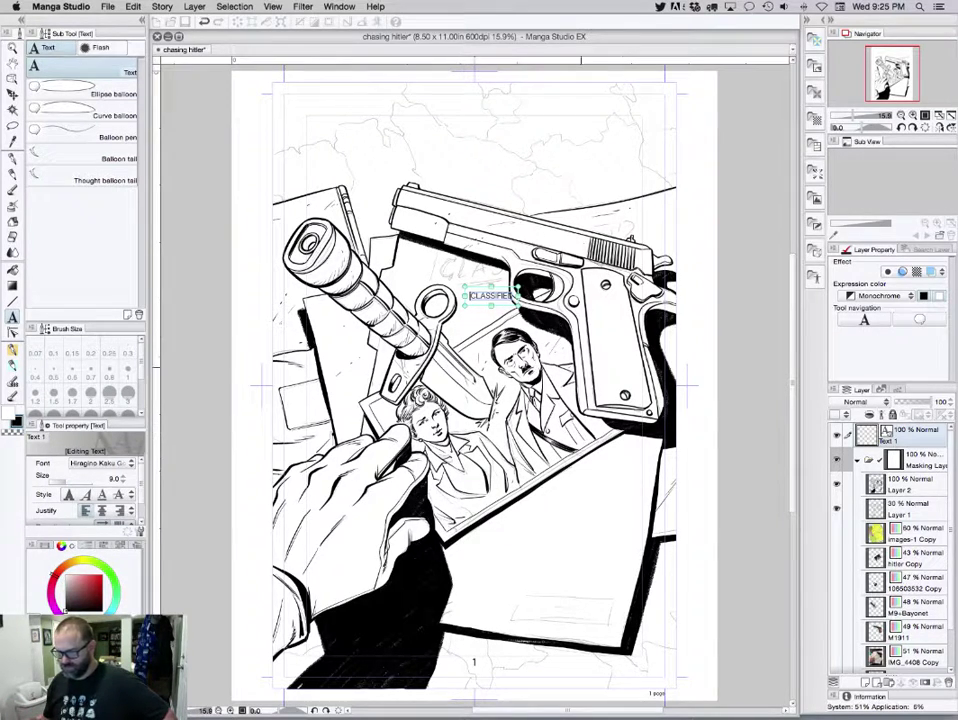
drag(517, 305, 651, 330)
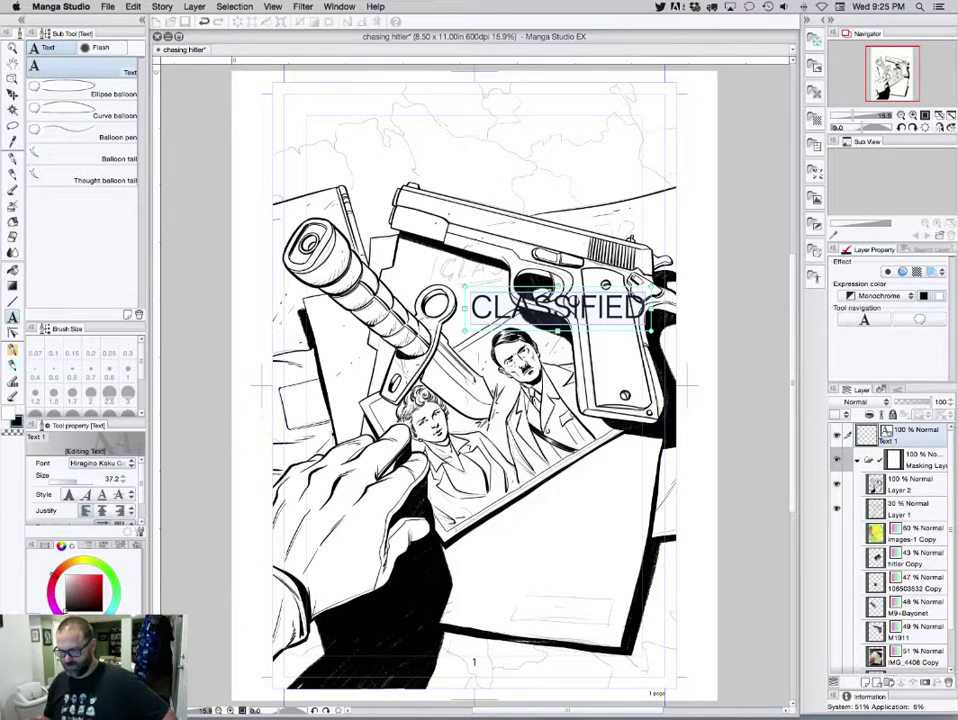
Set the font of the "CLASSIFIED" text to Stencil Std Bold
click(100, 463)
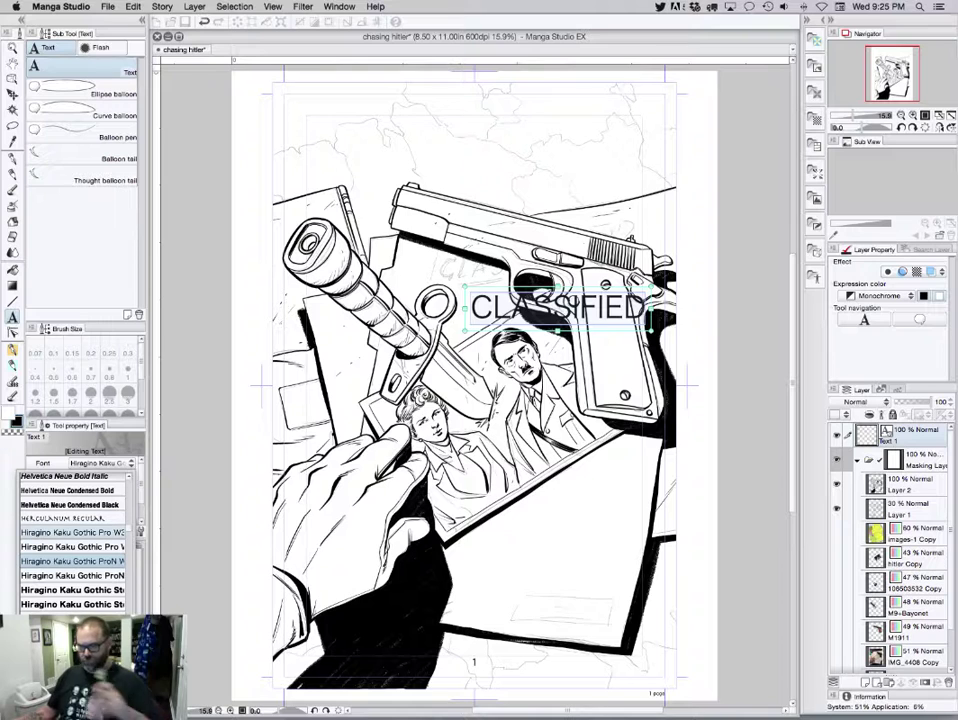
scroll(73, 540, down, 5)
scroll(73, 545, down, 10)
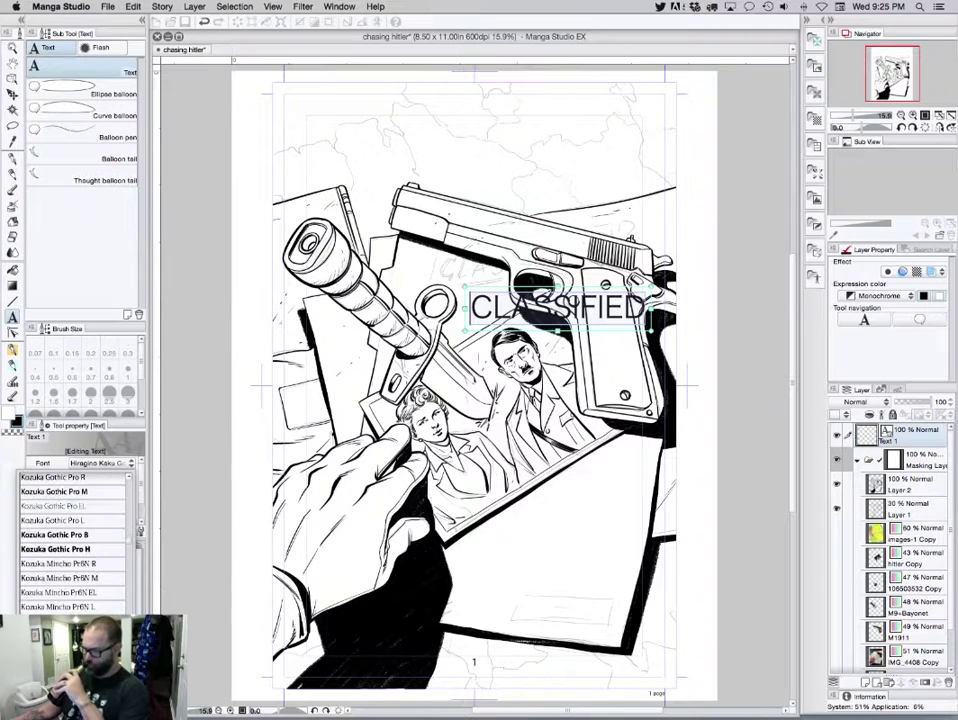
scroll(73, 545, down, 10)
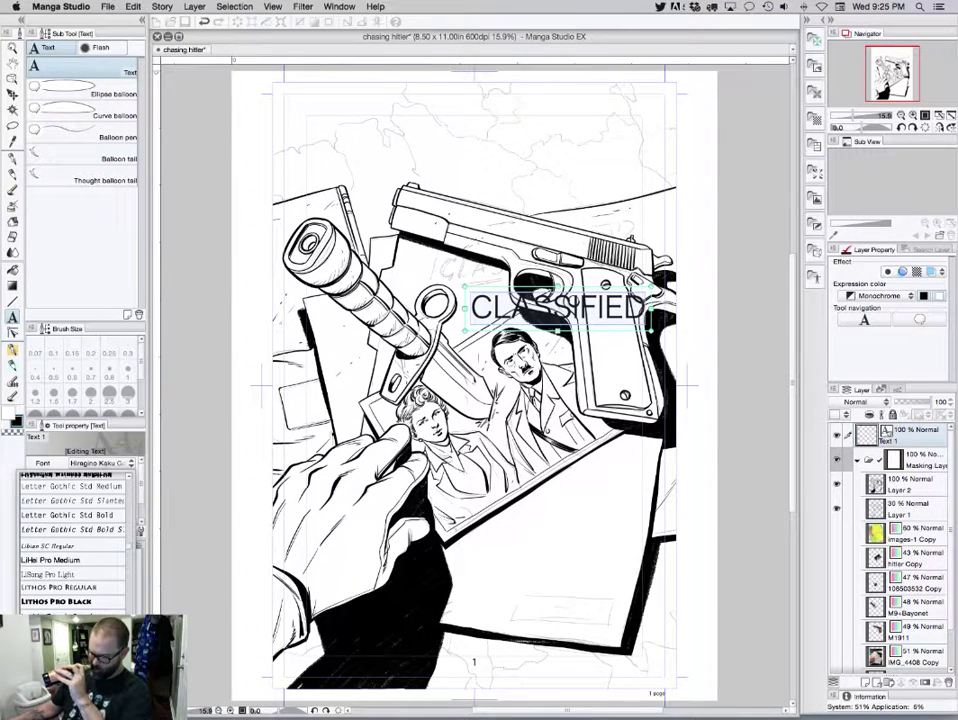
scroll(73, 540, down, 10)
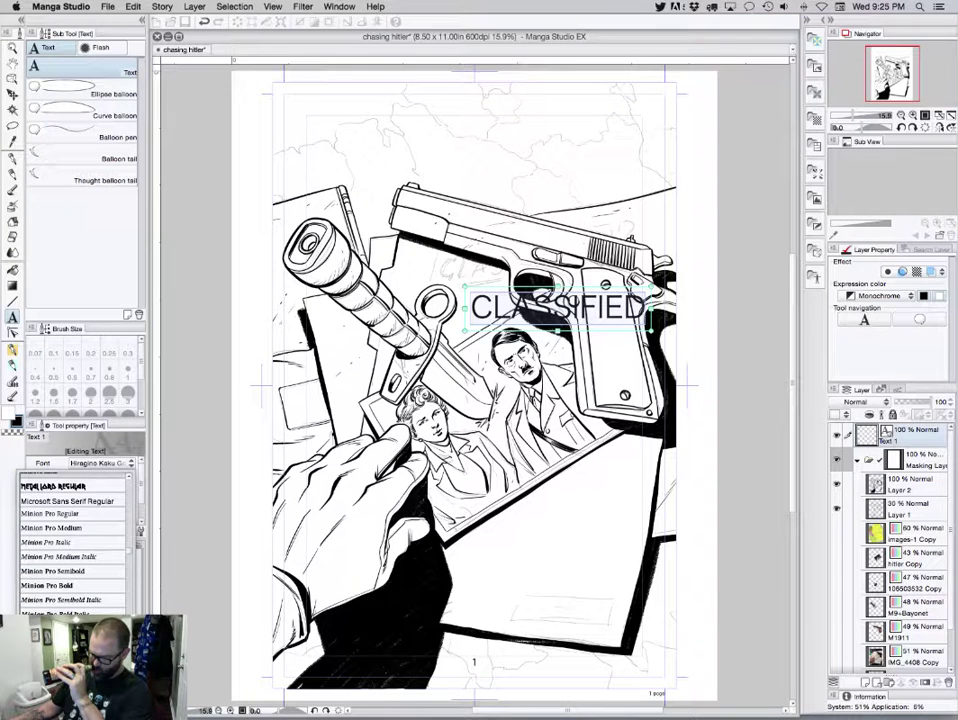
scroll(73, 545, down, 10)
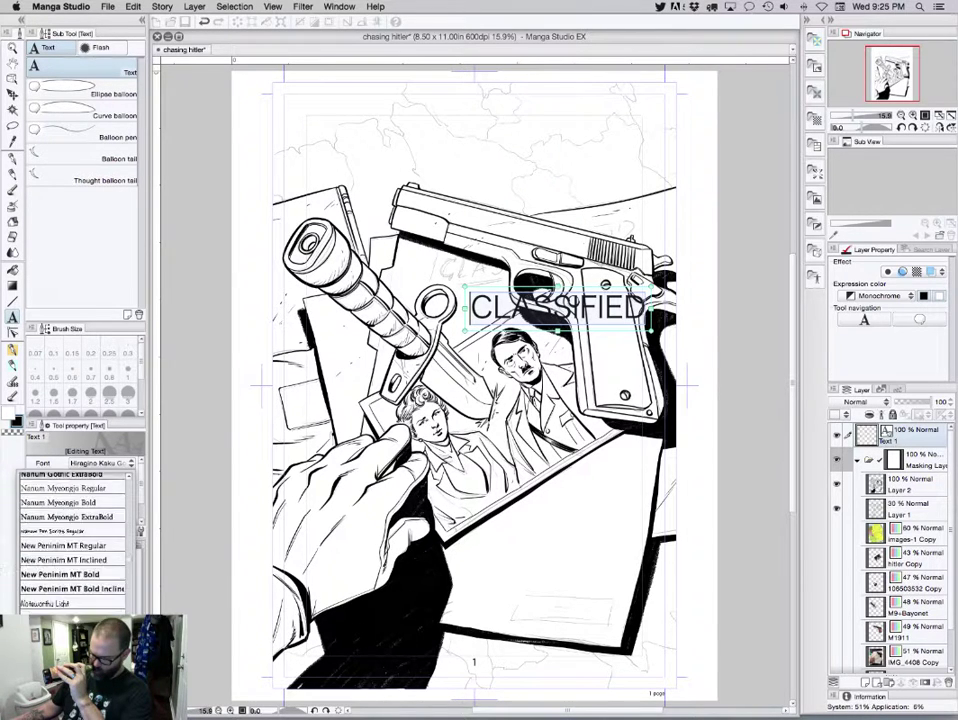
scroll(73, 545, down, 3)
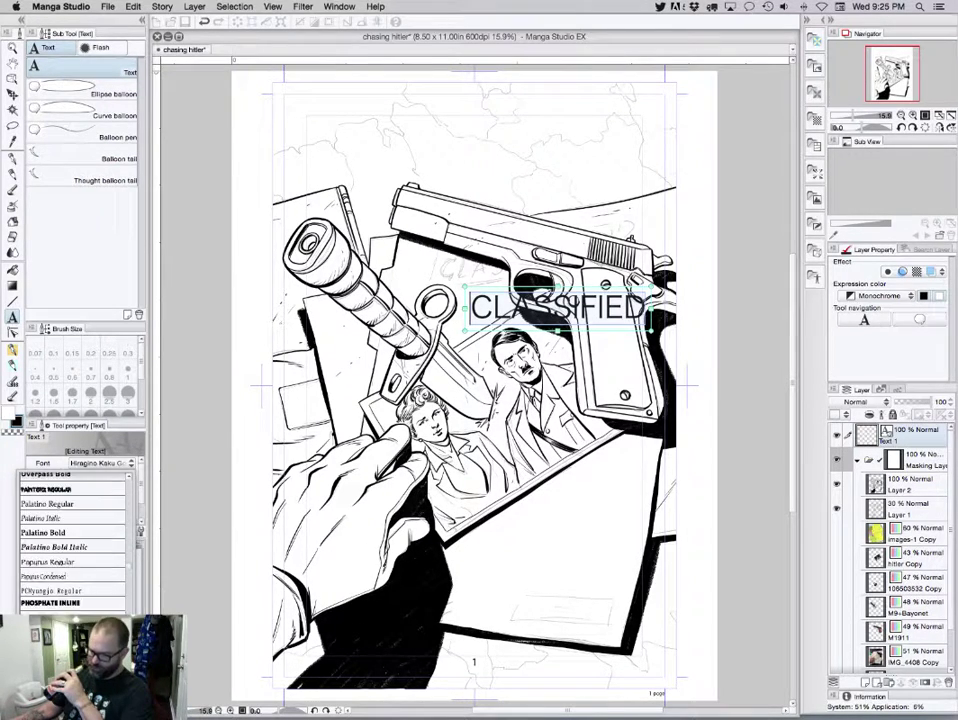
scroll(73, 545, down, 5)
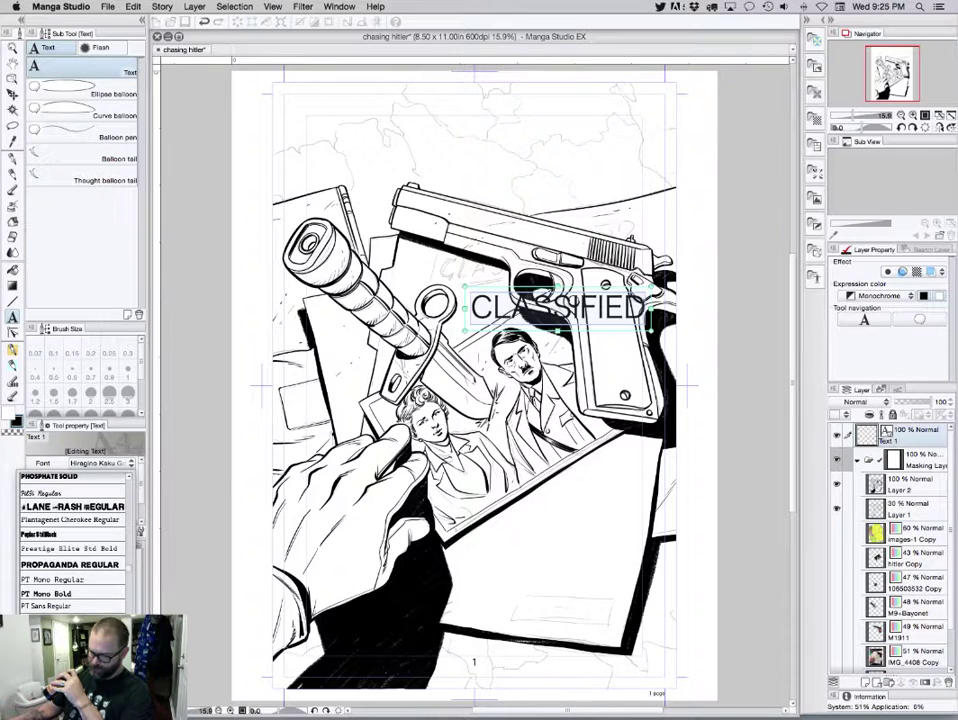
scroll(73, 545, up, 3)
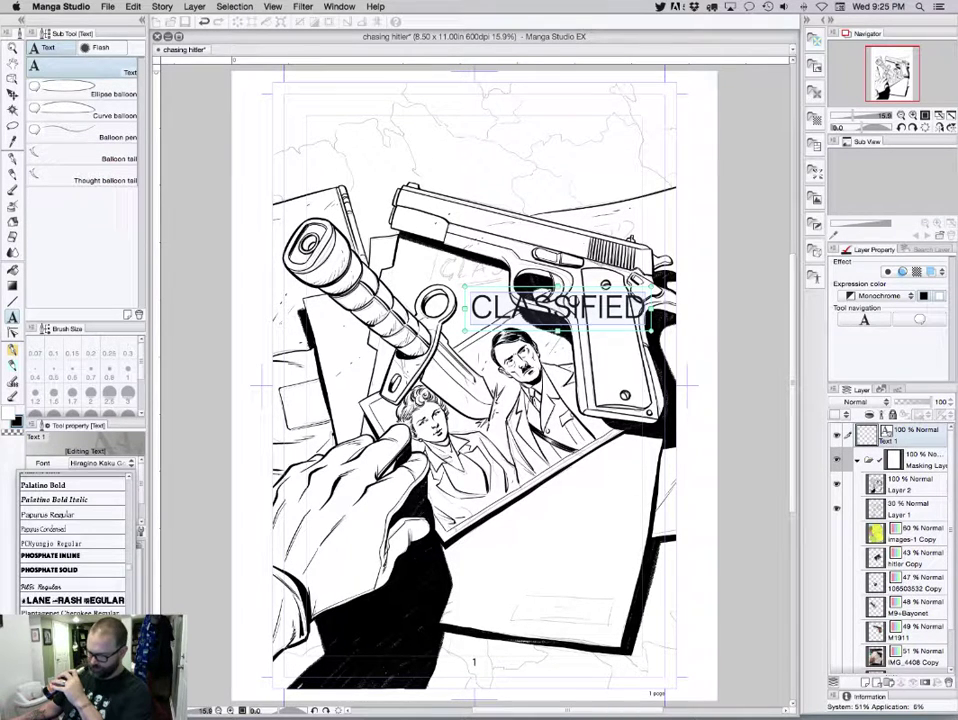
scroll(73, 545, down, 3)
scroll(73, 545, down, 4)
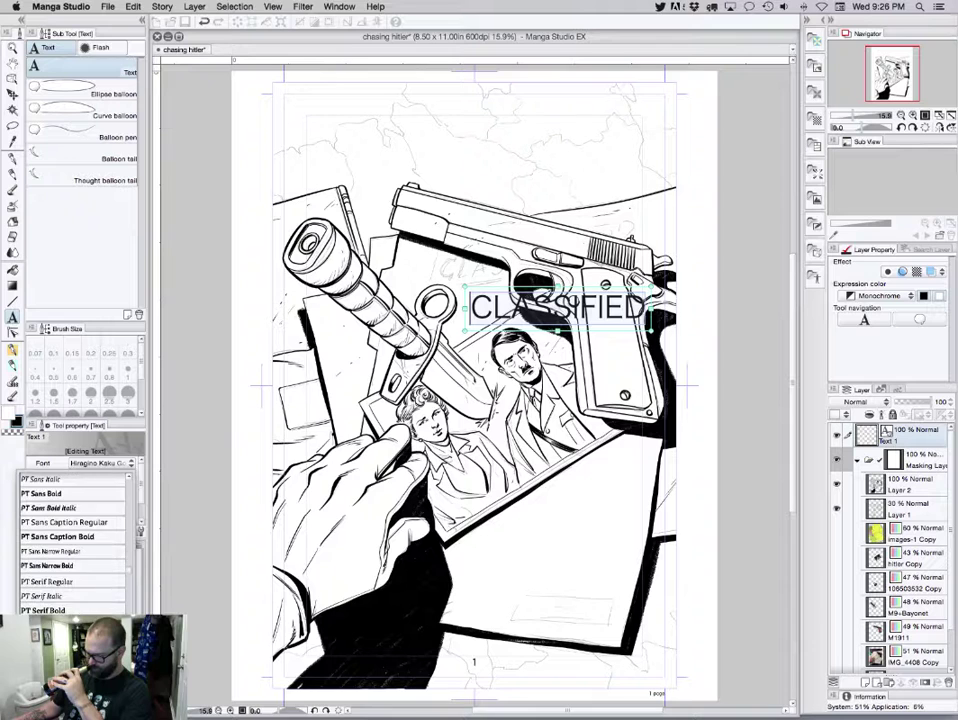
scroll(73, 545, down, 4)
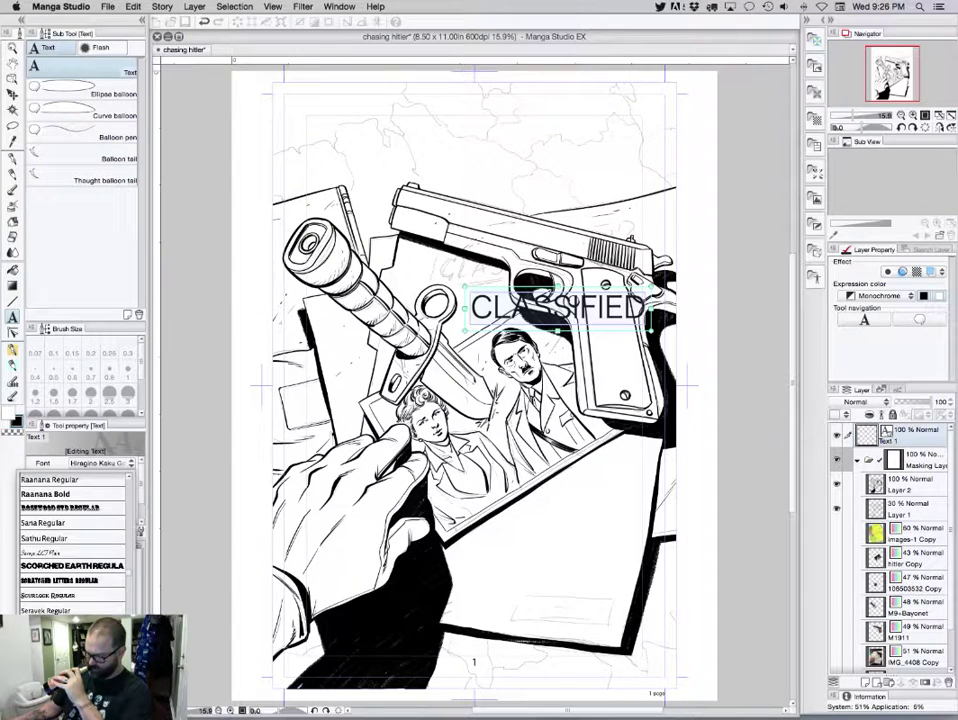
scroll(73, 545, down, 5)
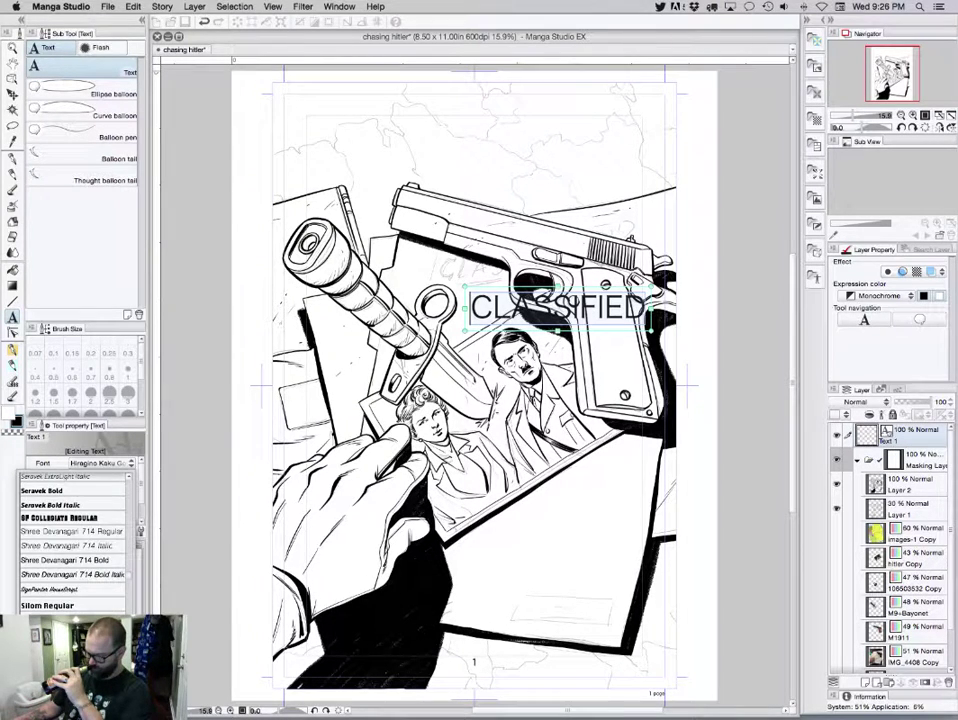
scroll(73, 545, down, 8)
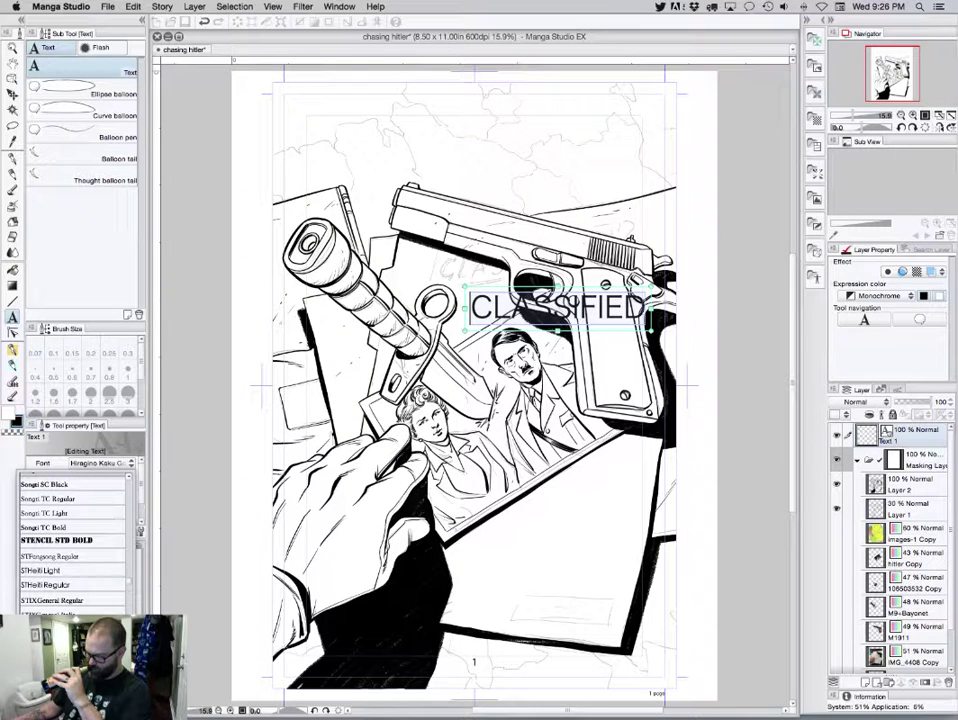
click(57, 540)
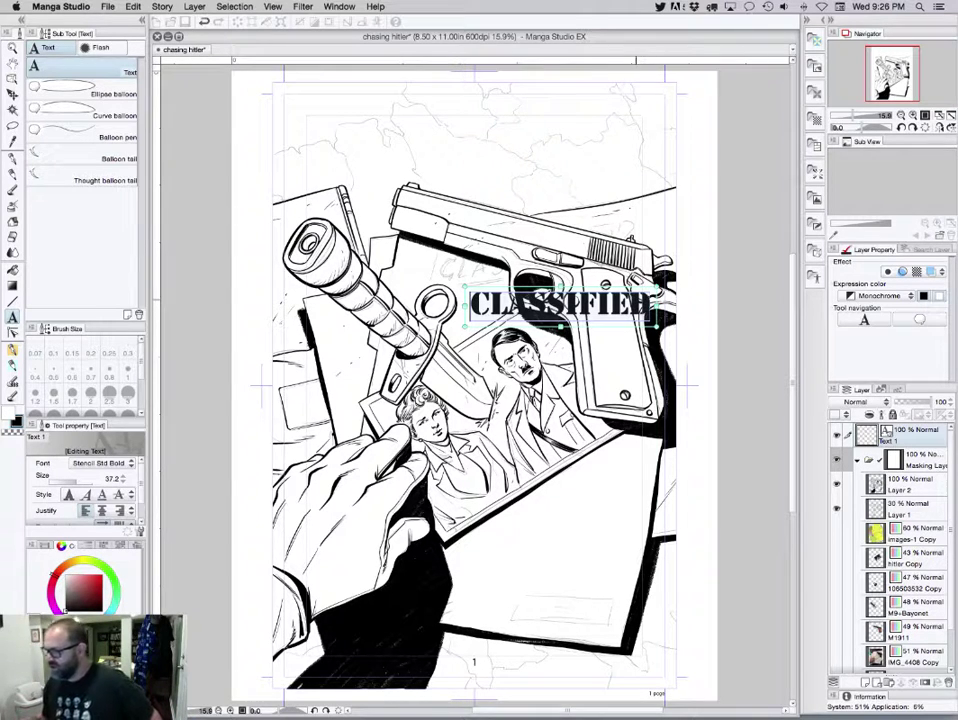
Move the "CLASSIFIED" text up over the pistol's trigger area, commit it, and rasterize its layer
drag(625, 326, 593, 289)
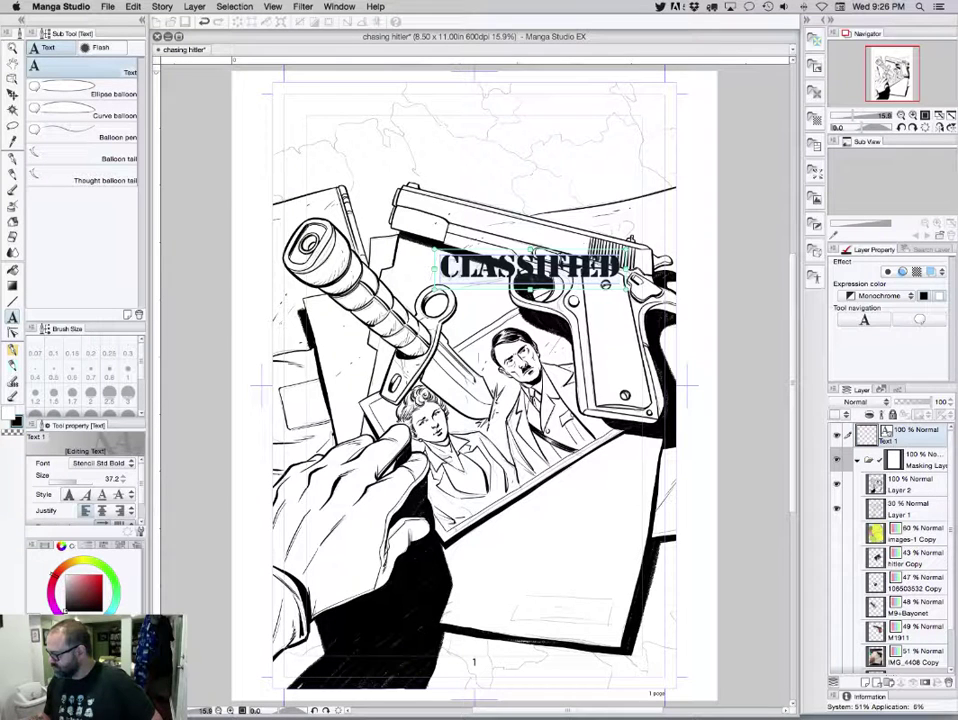
mouse_move(194, 6)
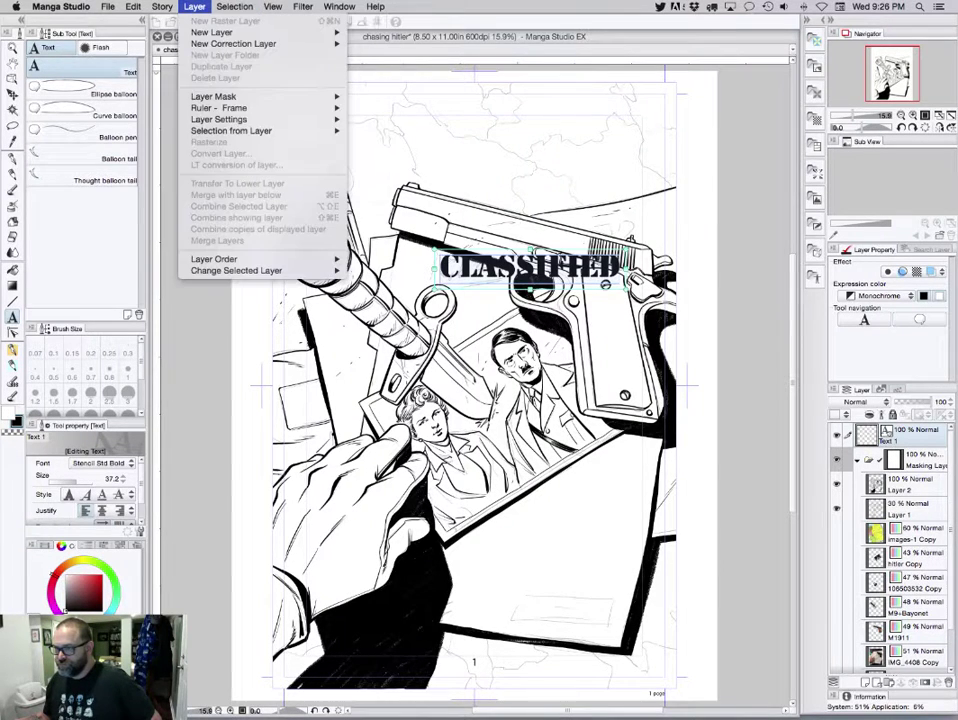
key(Escape)
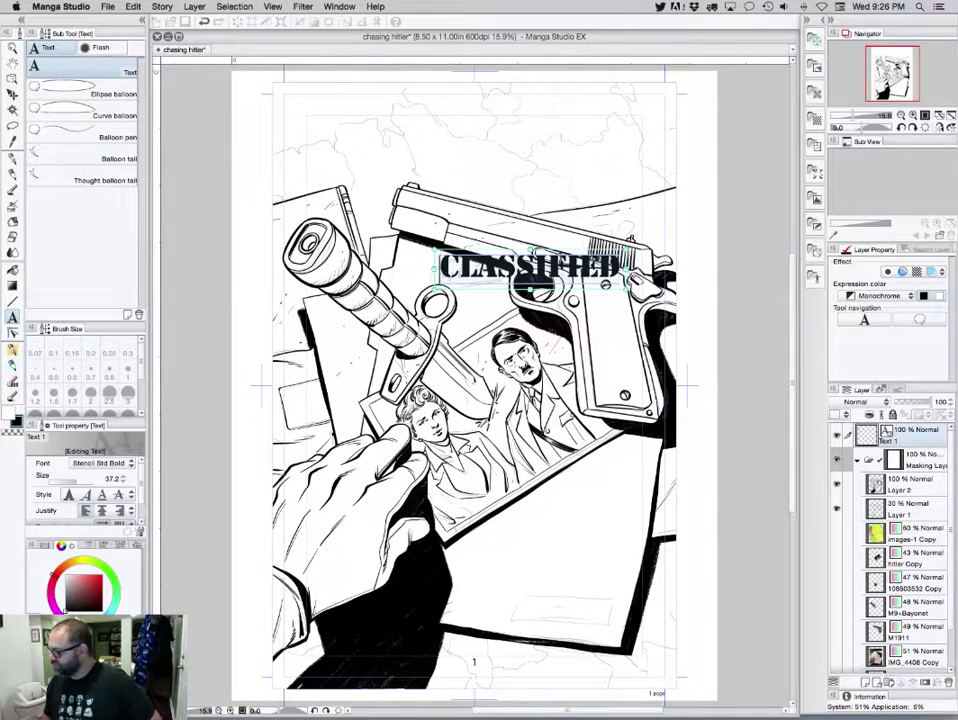
key(super+Return)
click(194, 6)
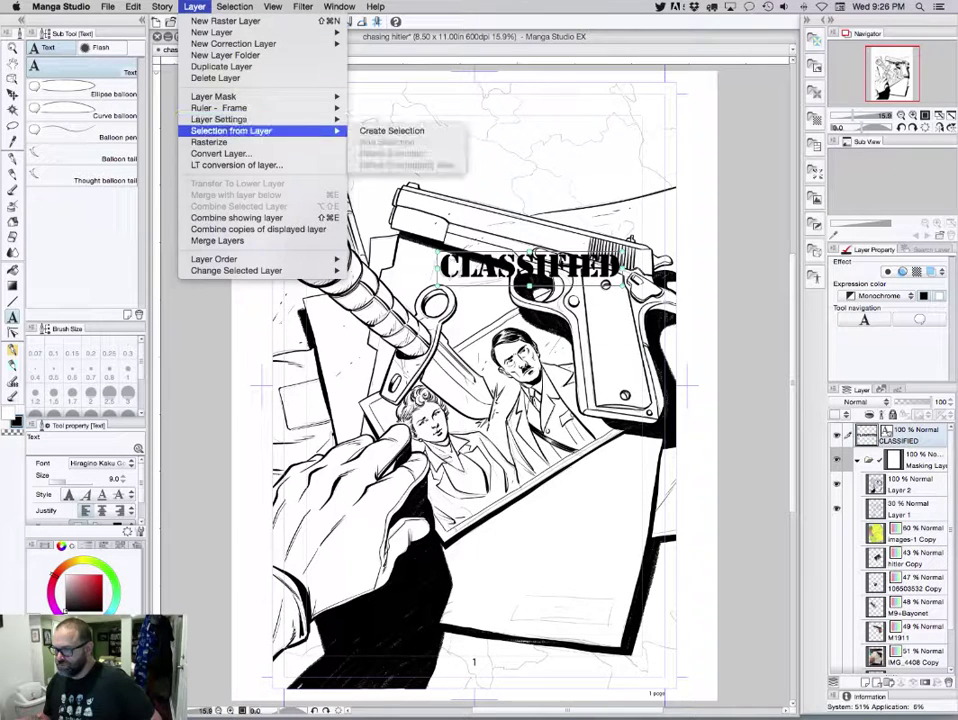
click(207, 141)
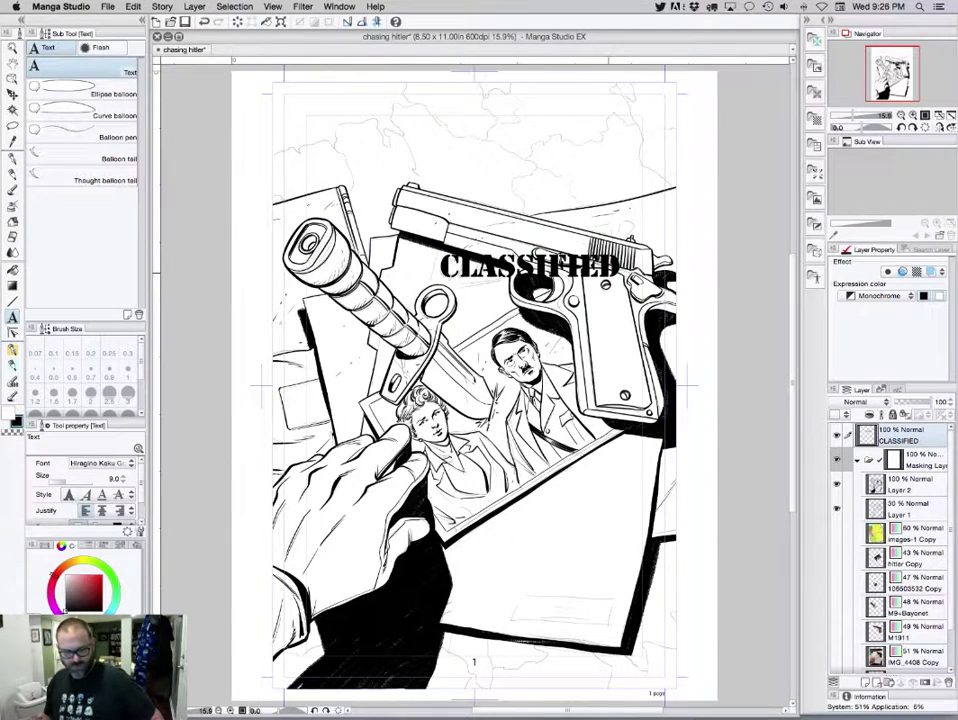
Transform the "CLASSIFIED" lettering so it tilts upward, slants and widens to follow the angle of the paper beneath the pistol
key(super+t)
drag(618, 264, 616, 241)
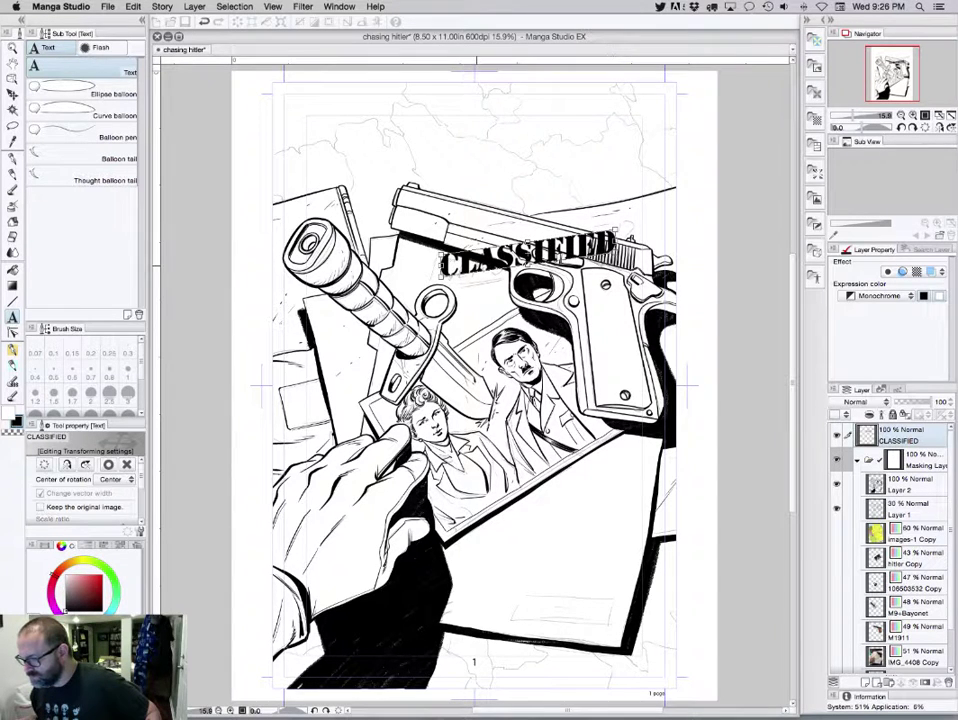
drag(441, 276, 435, 279)
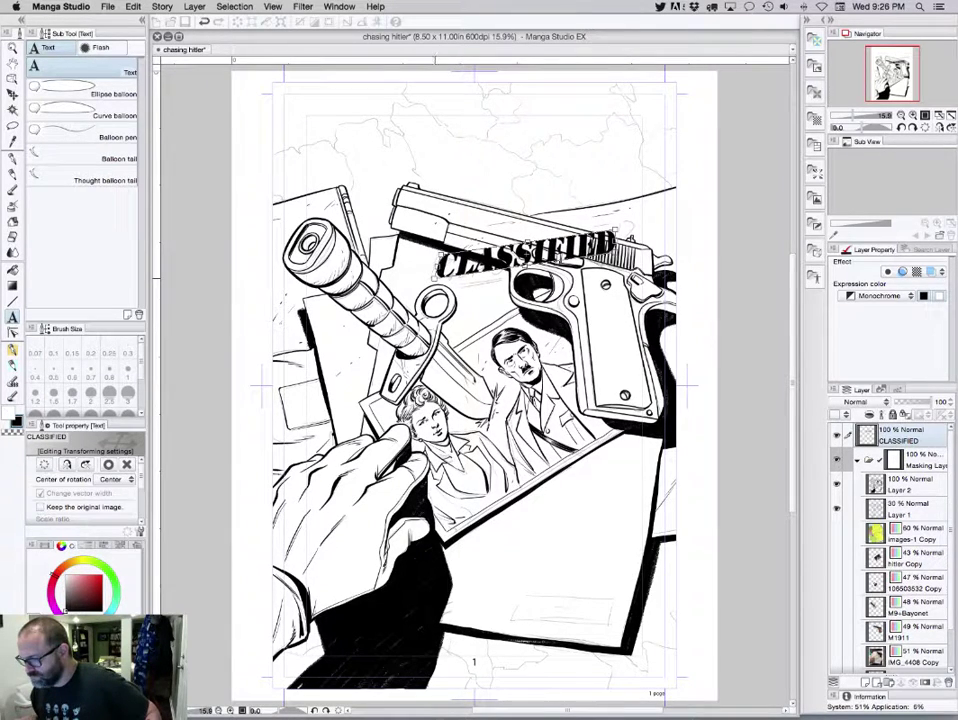
drag(617, 258, 616, 257)
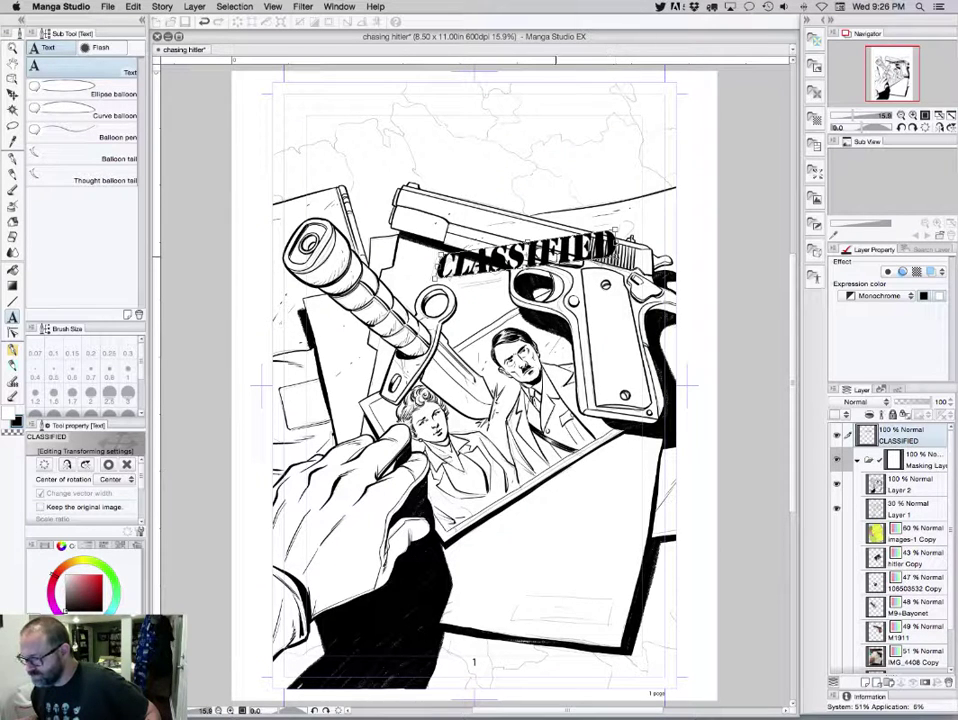
drag(441, 253, 439, 253)
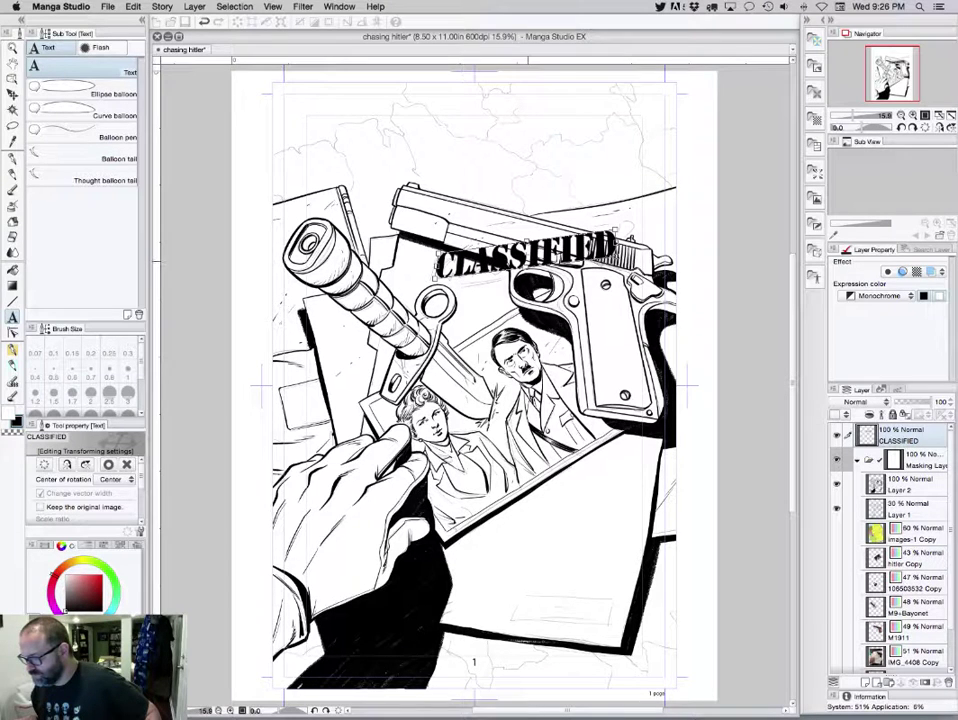
drag(527, 260, 527, 264)
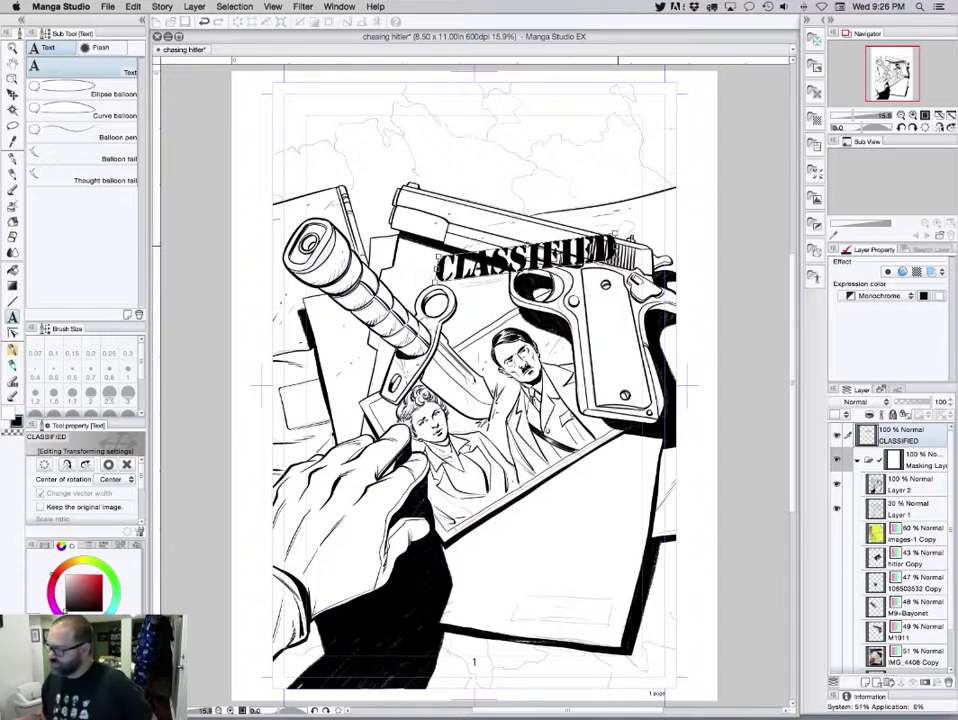
drag(618, 245, 628, 243)
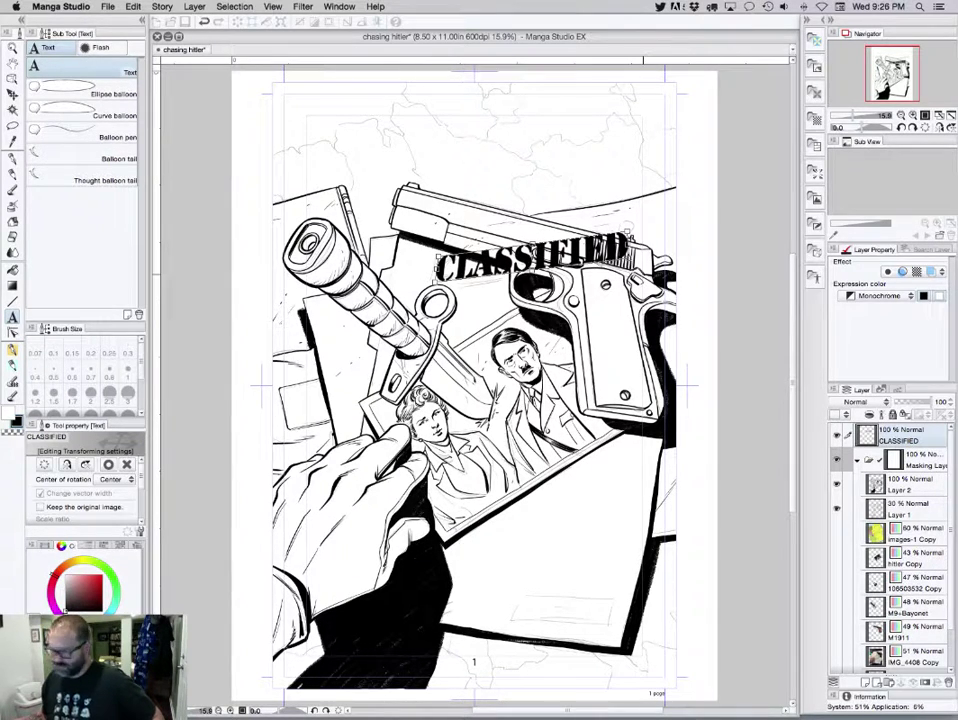
key(Return)
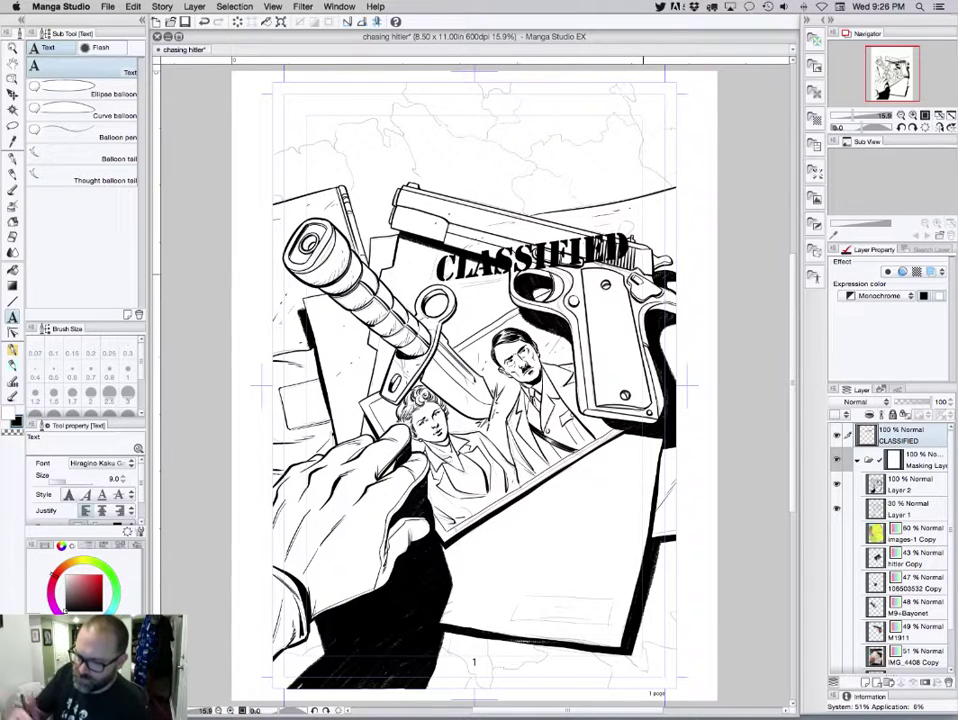
Change the "CLASSIFIED" layer's expression color to Gray and set up the scratch1 pattern brush at size 32.62 with transparent colour
click(12, 381)
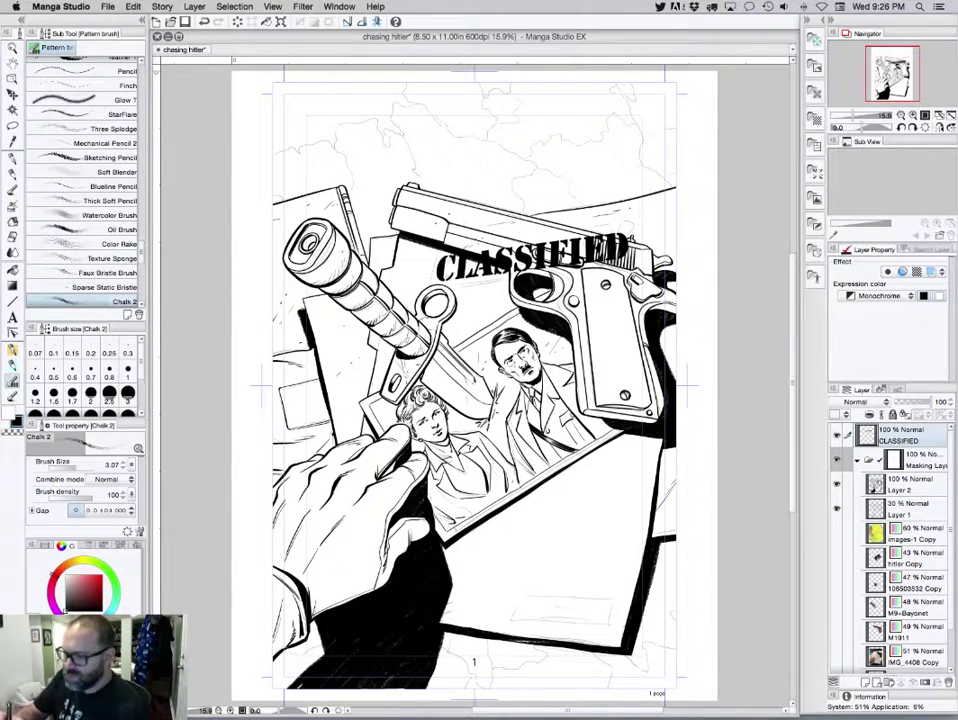
scroll(104, 190, down, 5)
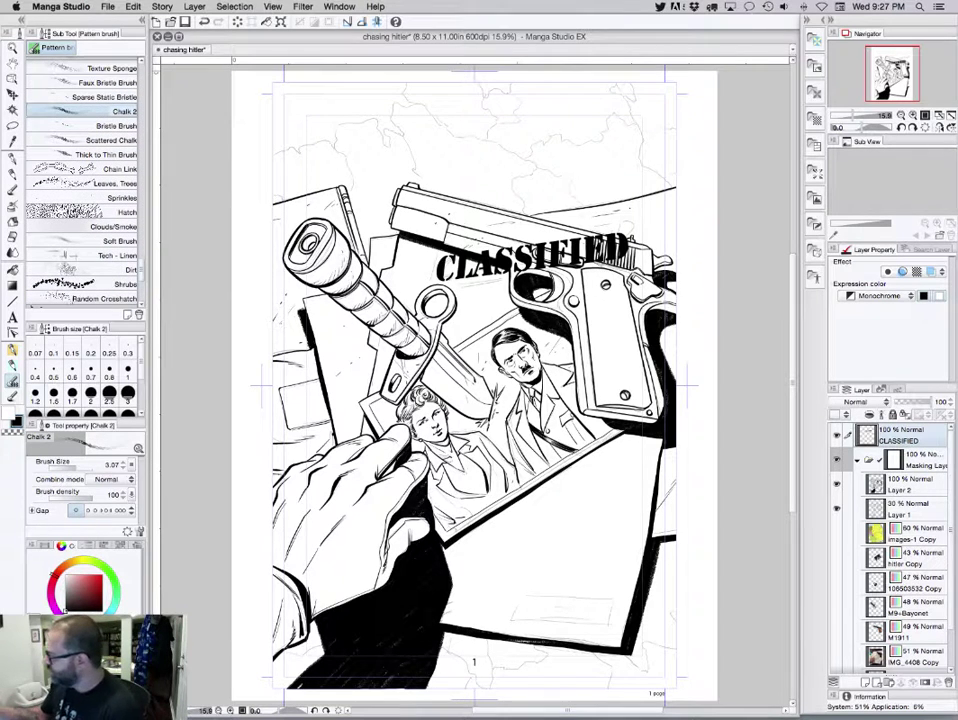
click(880, 296)
click(870, 326)
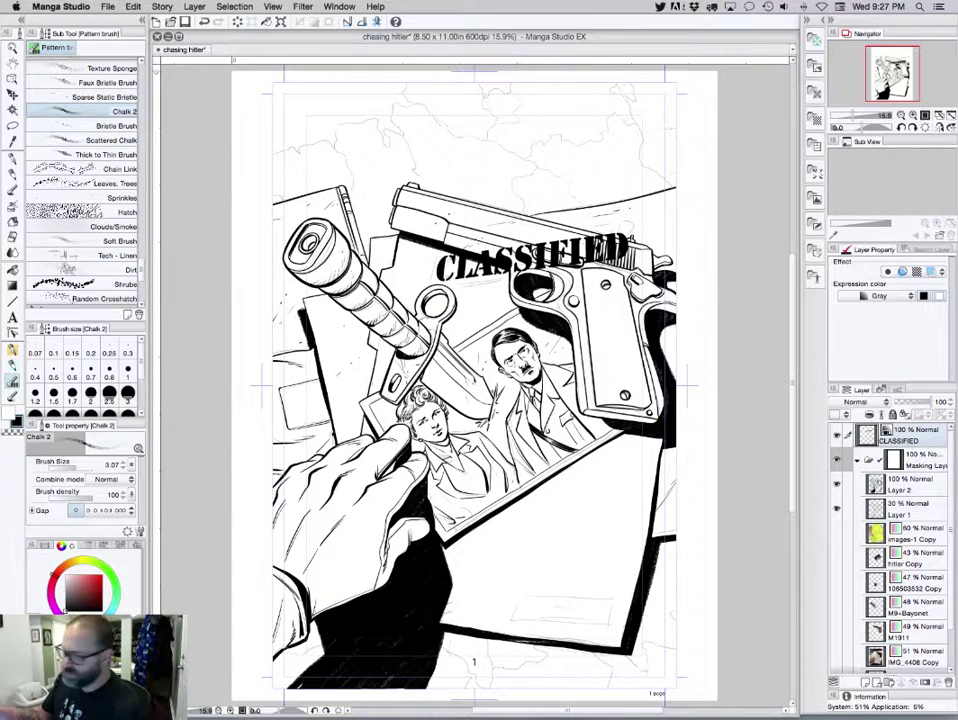
scroll(85, 180, down, 10)
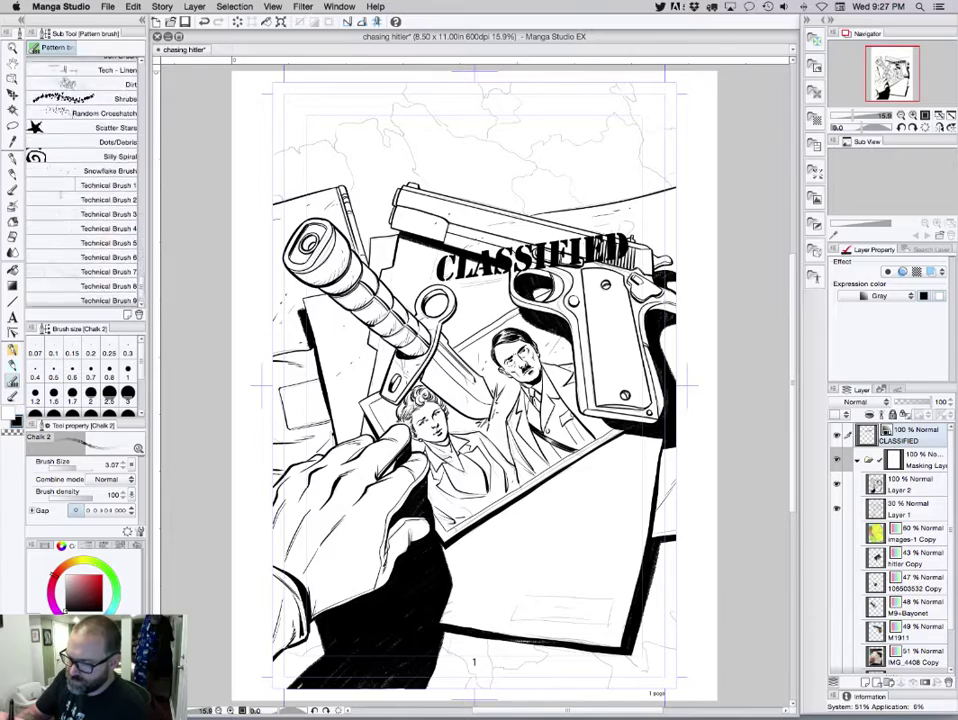
scroll(85, 180, down, 10)
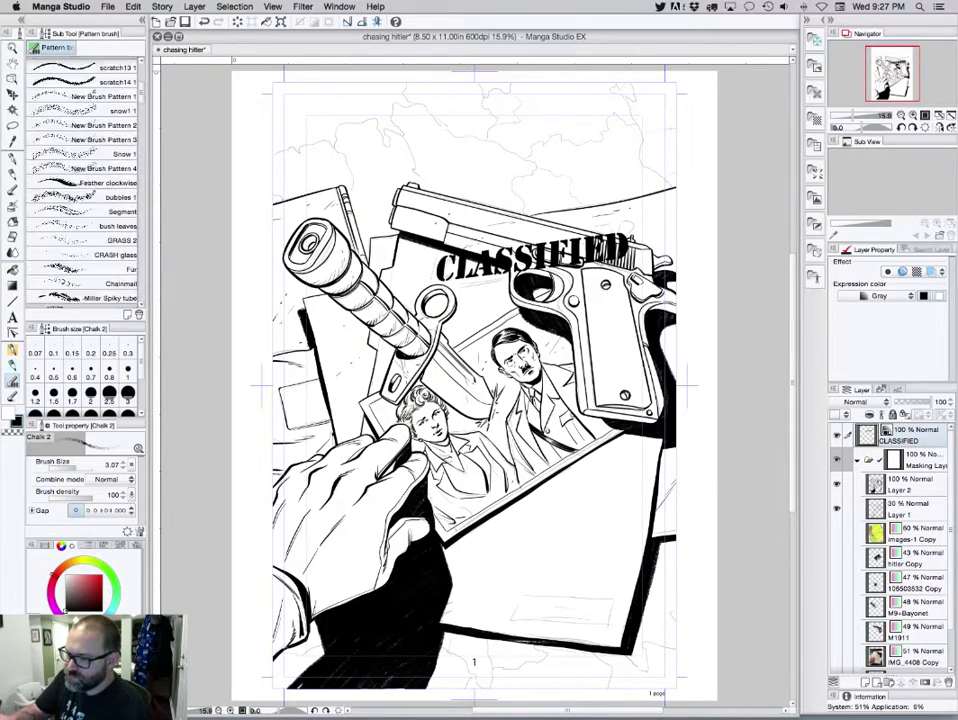
click(62, 79)
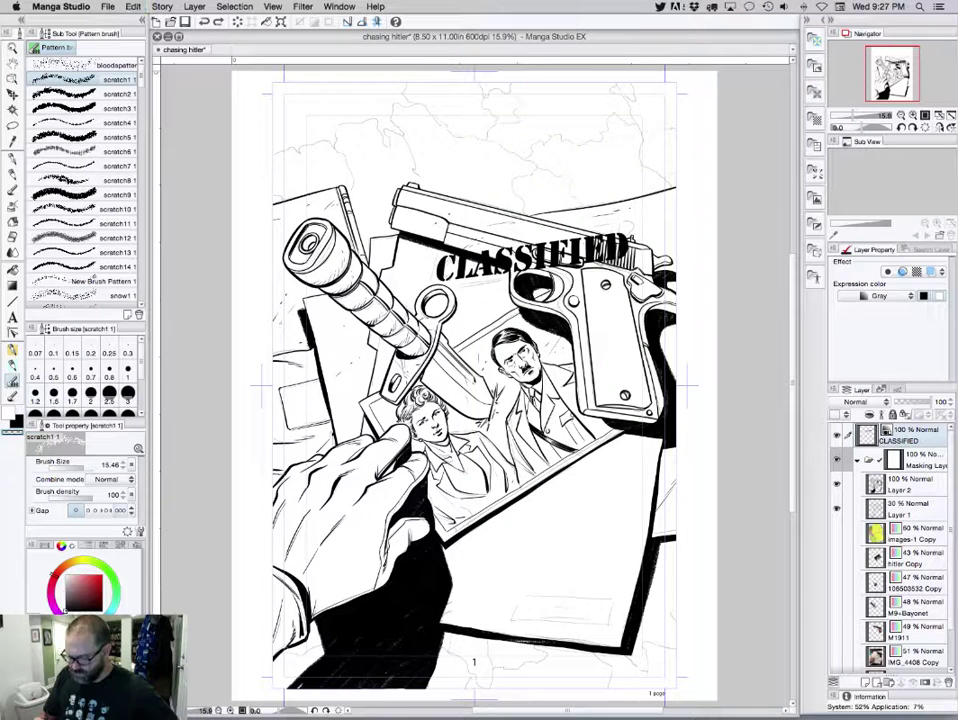
key(])
key(])
key(])
key(])
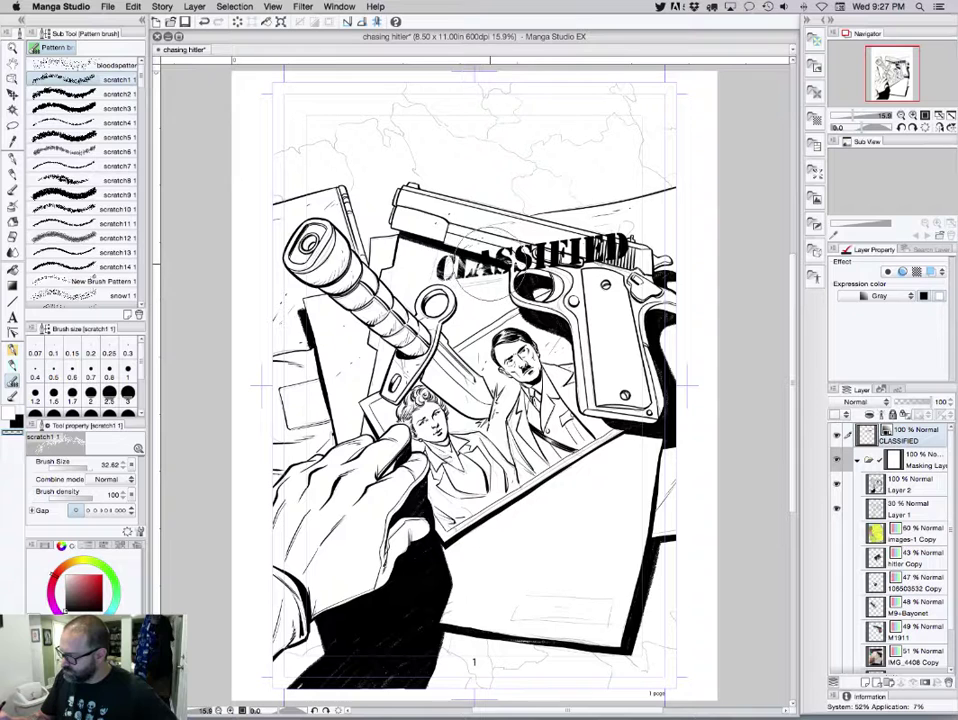
Try distressing the "CLASSIFIED" lettering with transparent scratch1 strokes, and undo those strokes
drag(594, 230, 623, 231)
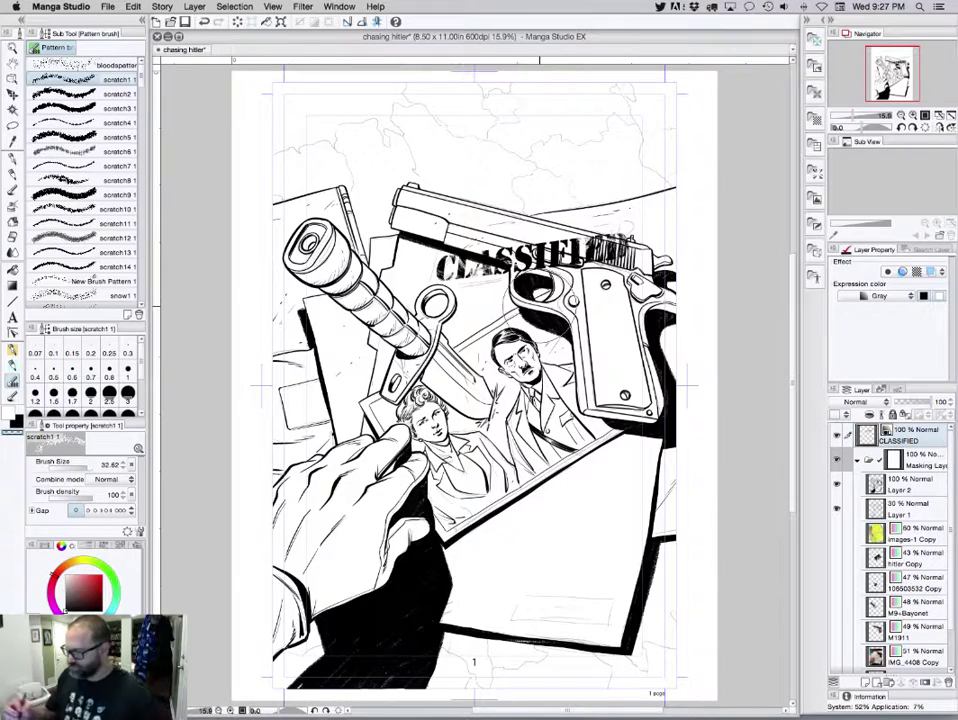
key(p)
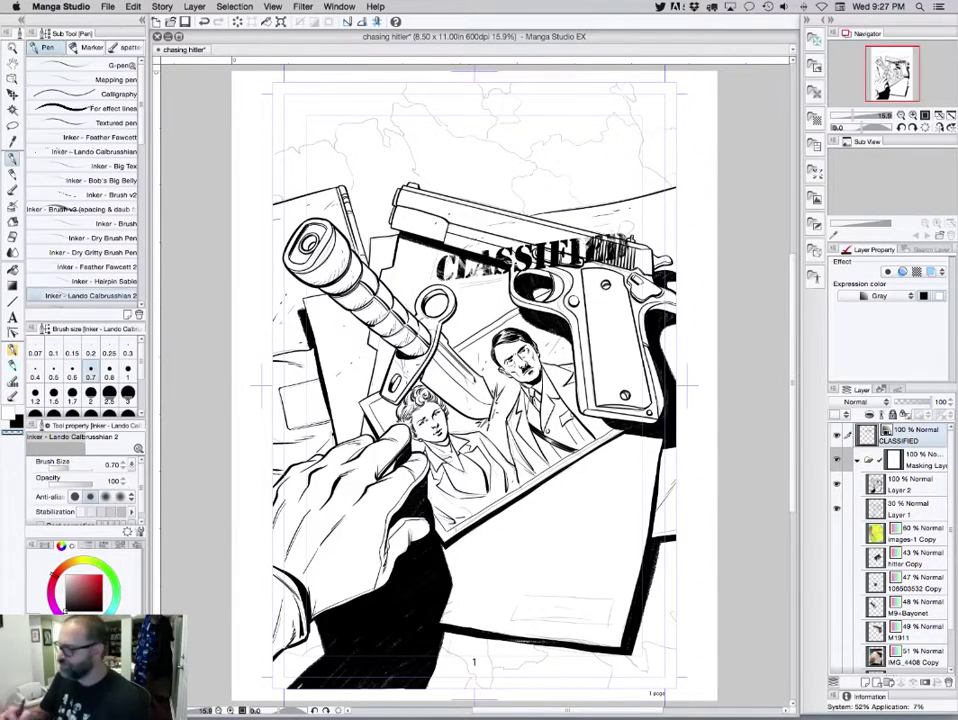
key(super+=)
drag(563, 312, 607, 500)
key(super+z)
key(super+z)
key(super+z)
key(super+z)
key(super+z)
key(super+z)
key(super+z)
key(super+z)
key(super+z)
key(super+z)
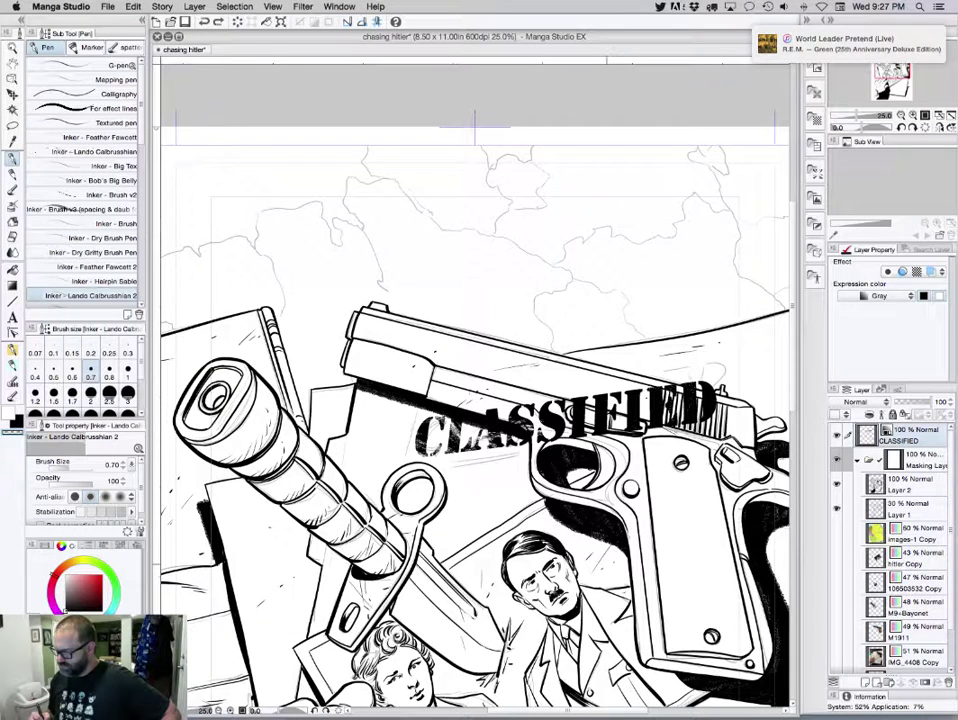
key(super+z)
key(super+z)
key(super+z)
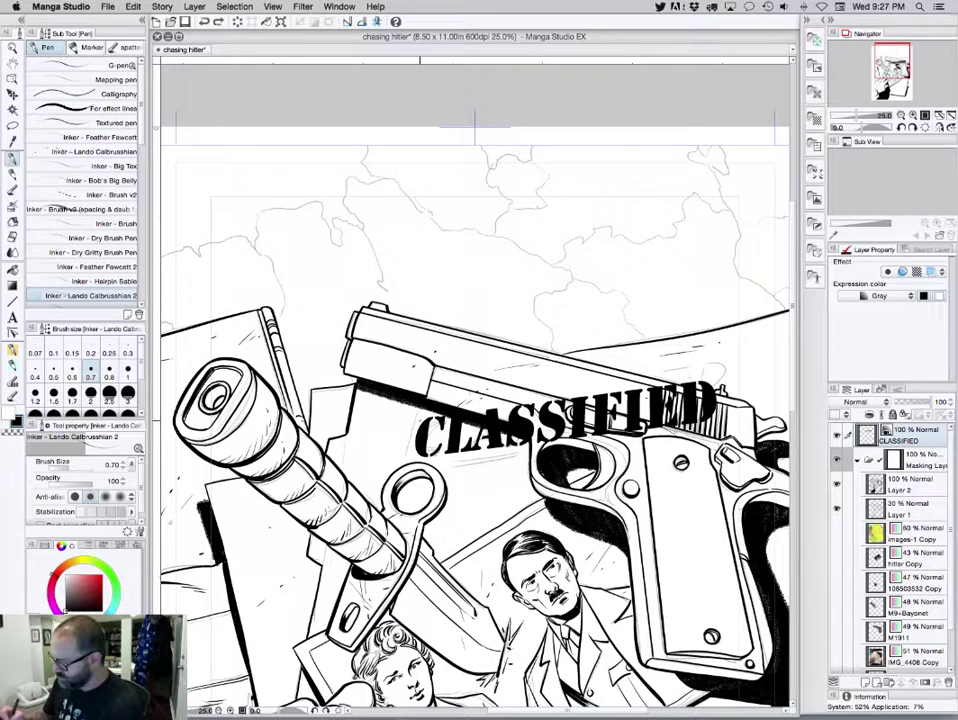
Draw a rough stamp border around the "CLASSIFIED" lettering with the Inker - Lando Calbrusshian 2 pen, mainly at size 2.00
drag(405, 446, 407, 428)
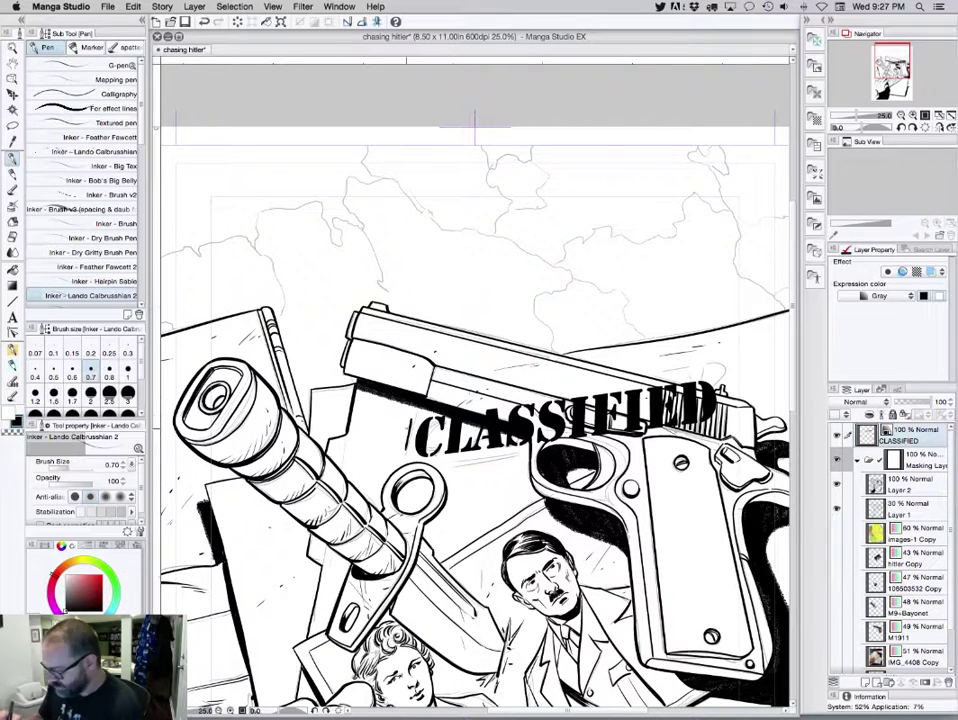
click(128, 371)
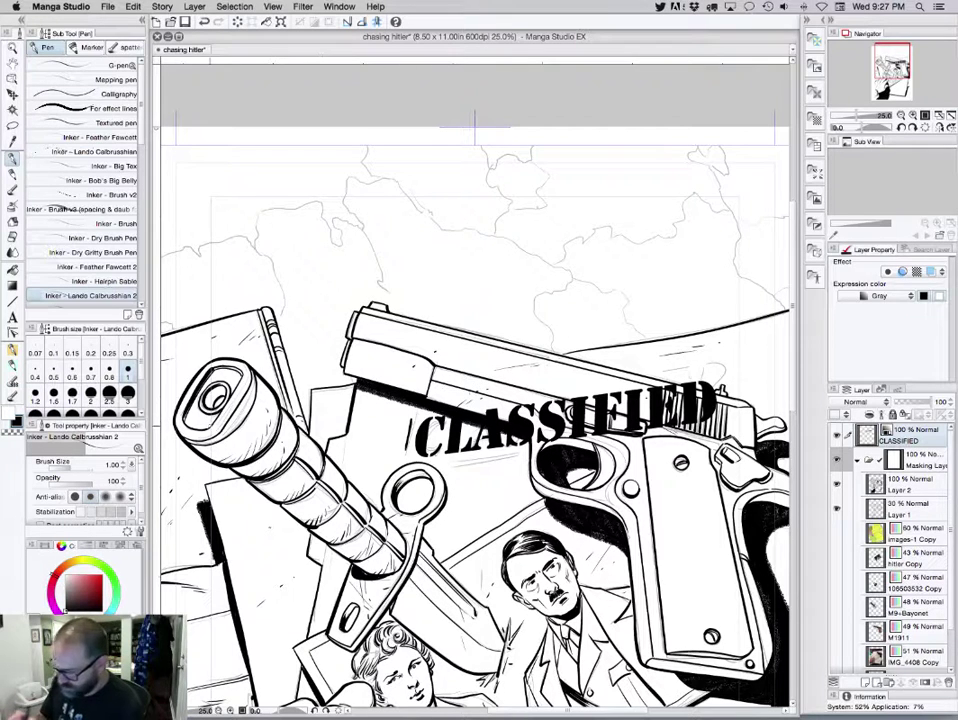
click(91, 393)
drag(410, 421, 405, 449)
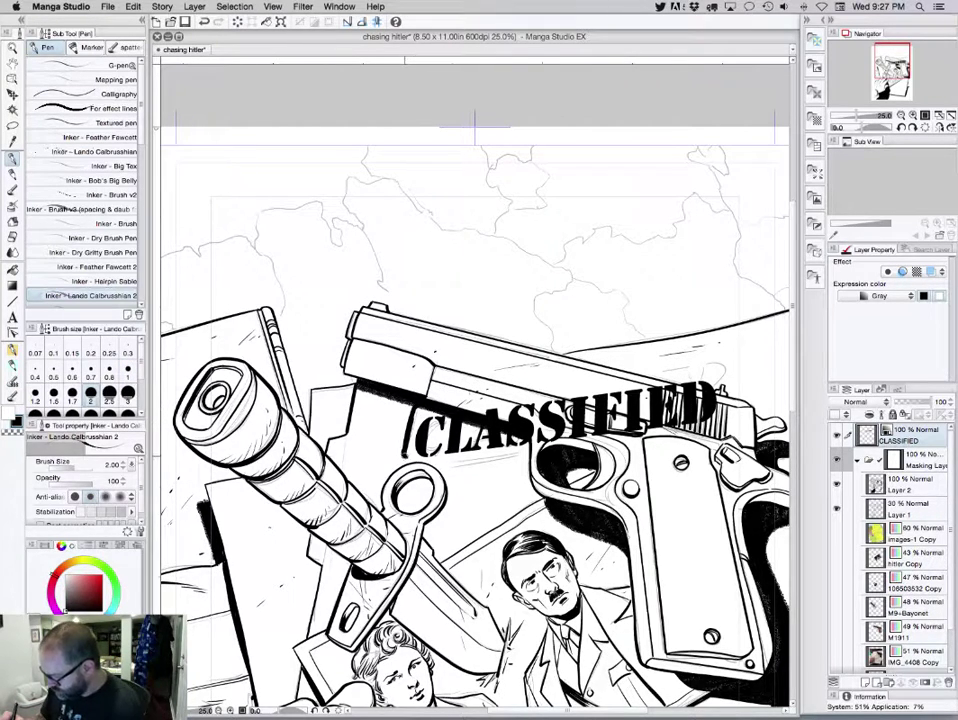
drag(446, 465, 527, 452)
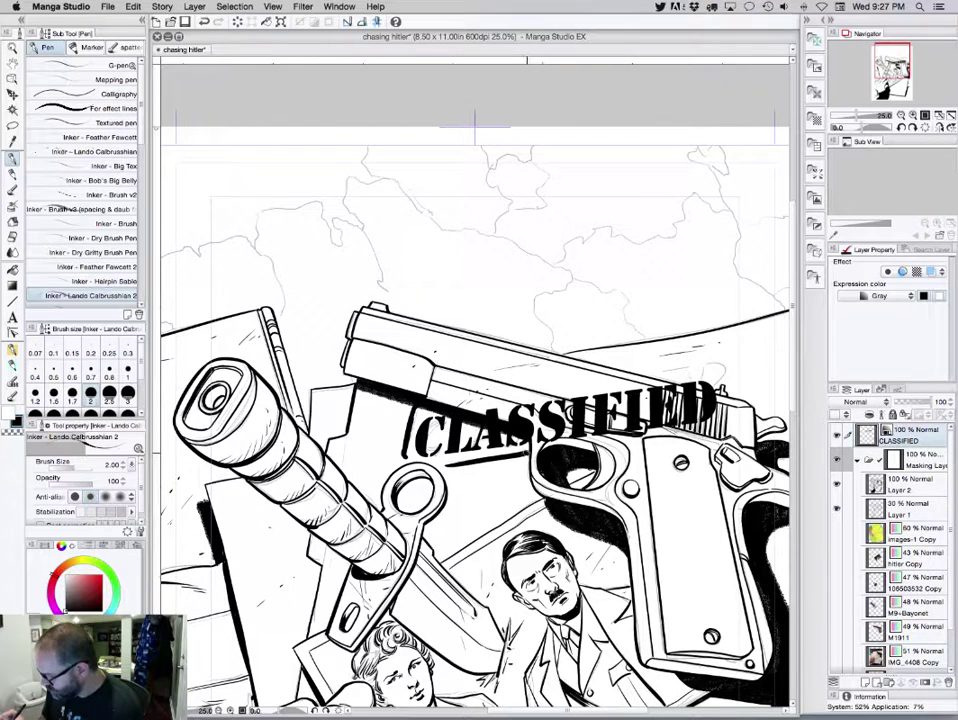
drag(660, 372, 726, 363)
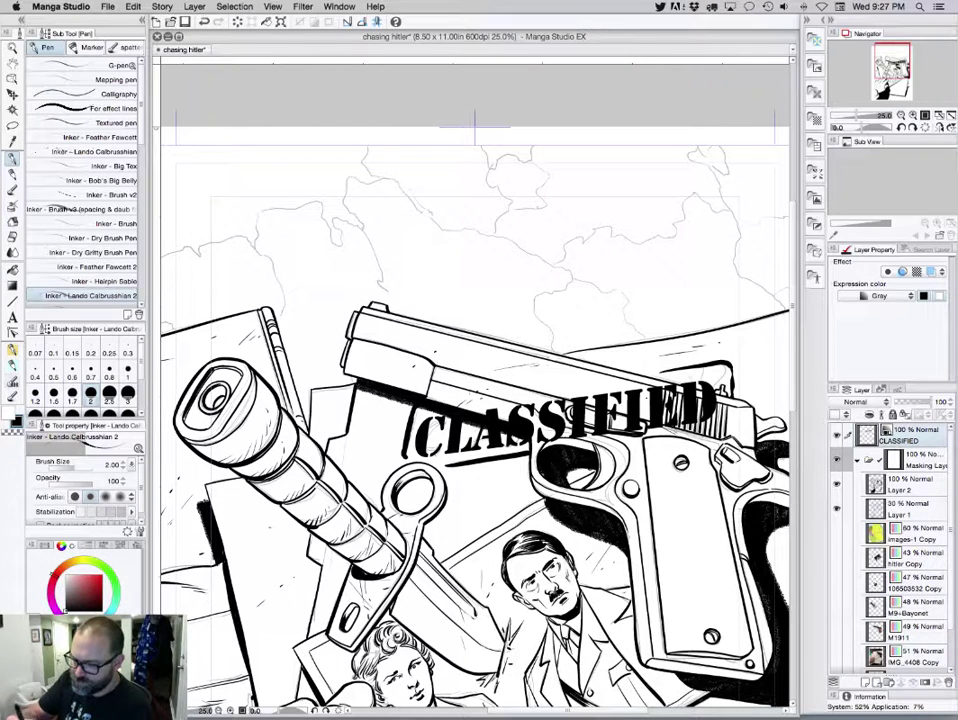
Distress the stamp lettering and border with the scratch1 brush, and clear the parts of the lettering that overlap the pistol
key(b)
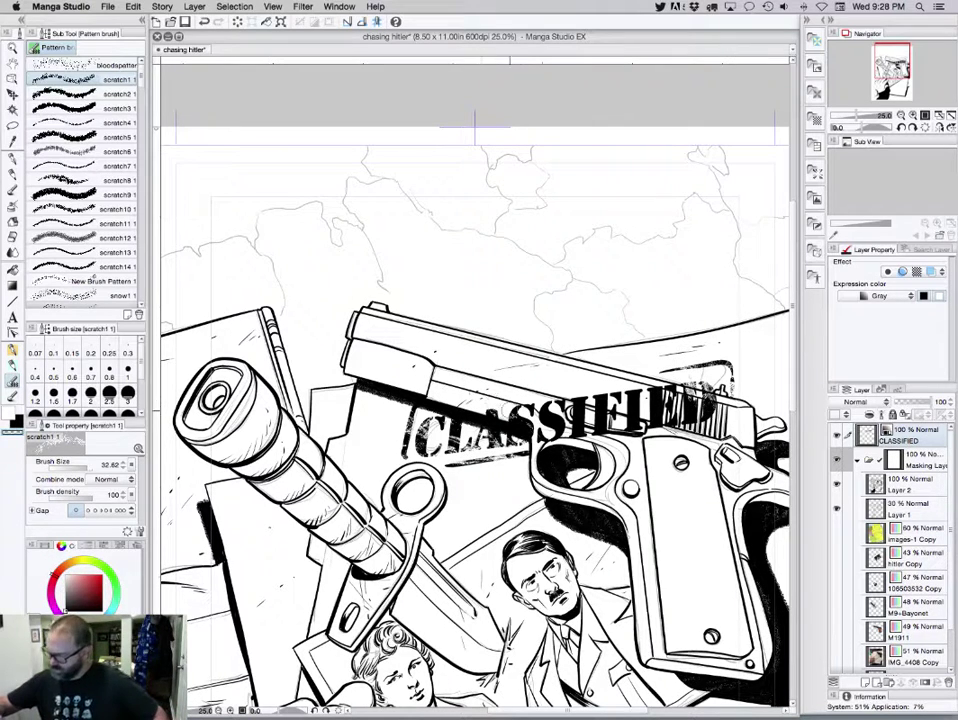
mouse_move(557, 432)
mouse_down()
mouse_move(600, 415)
mouse_move(672, 420)
mouse_move(655, 400)
mouse_move(688, 395)
mouse_move(675, 391)
mouse_move(722, 403)
mouse_up()
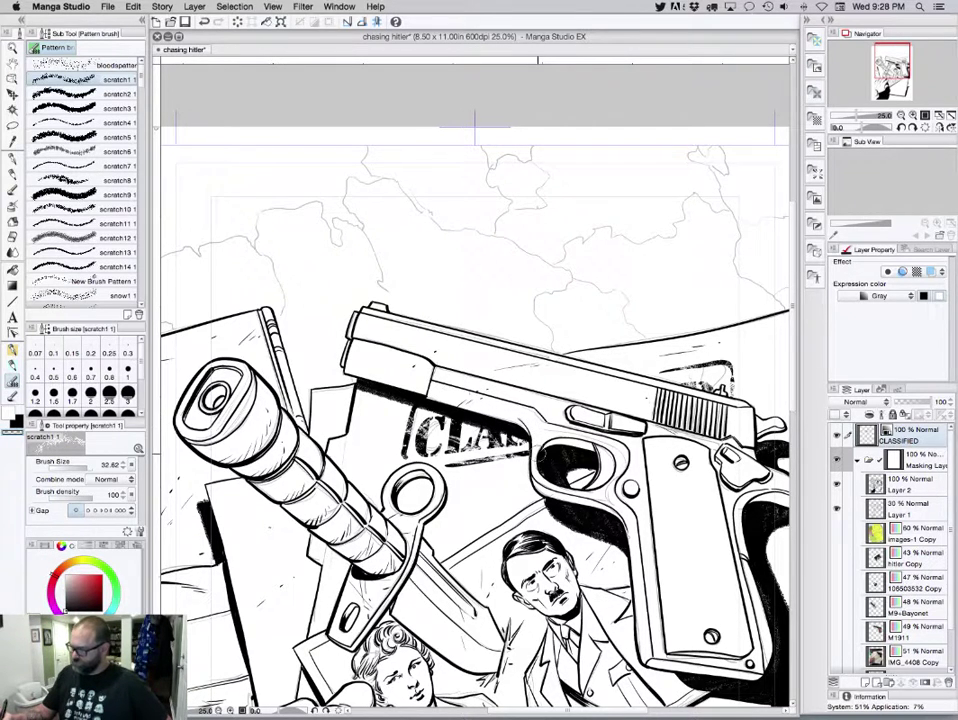
Save the drawing
click(107, 6)
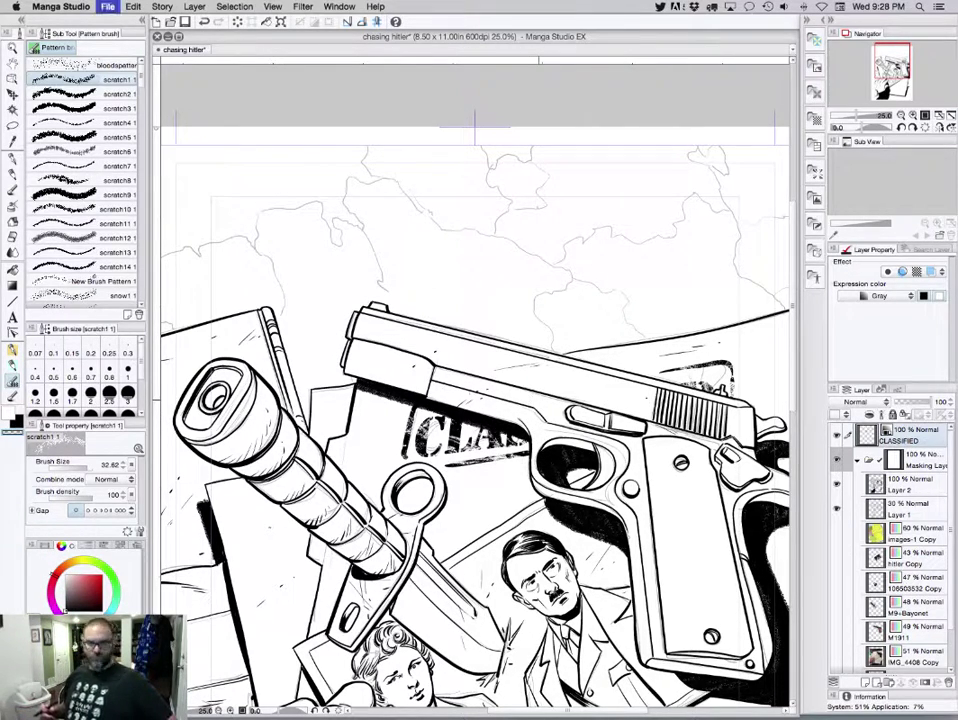
click(545, 390)
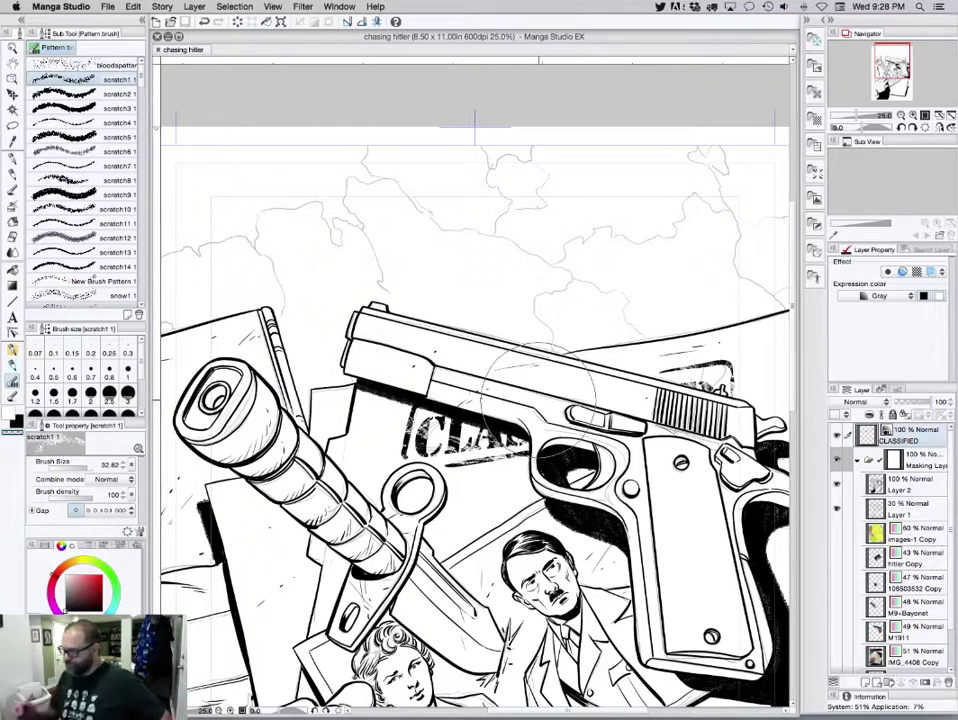
scroll(510, 370, down, 2)
drag(648, 484, 576, 370)
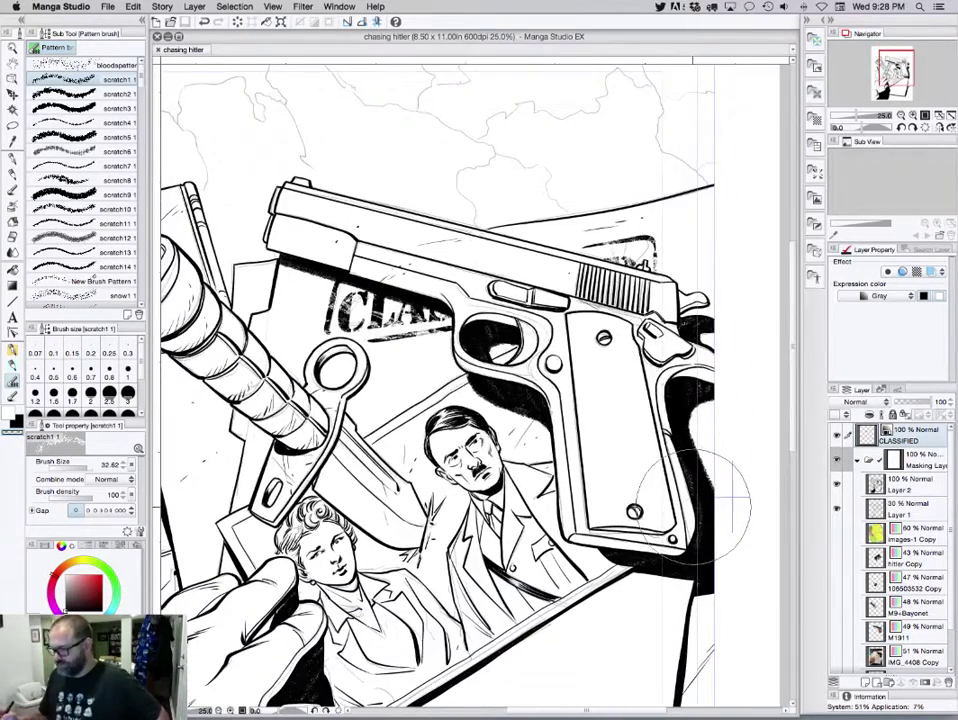
drag(646, 466, 652, 450)
scroll(738, 498, down, 4)
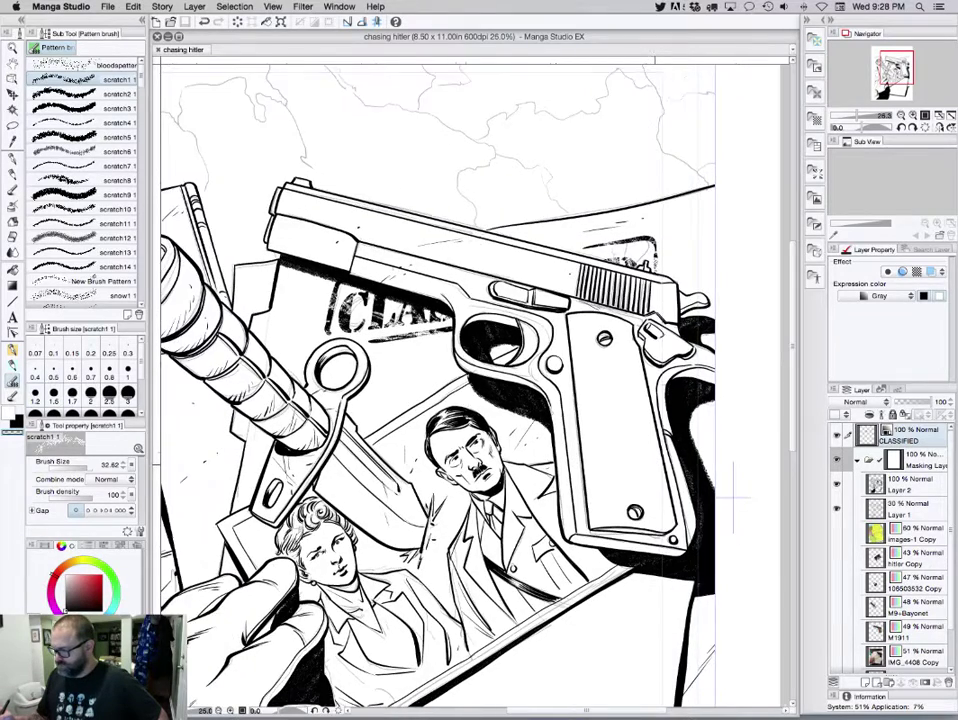
drag(678, 511, 647, 468)
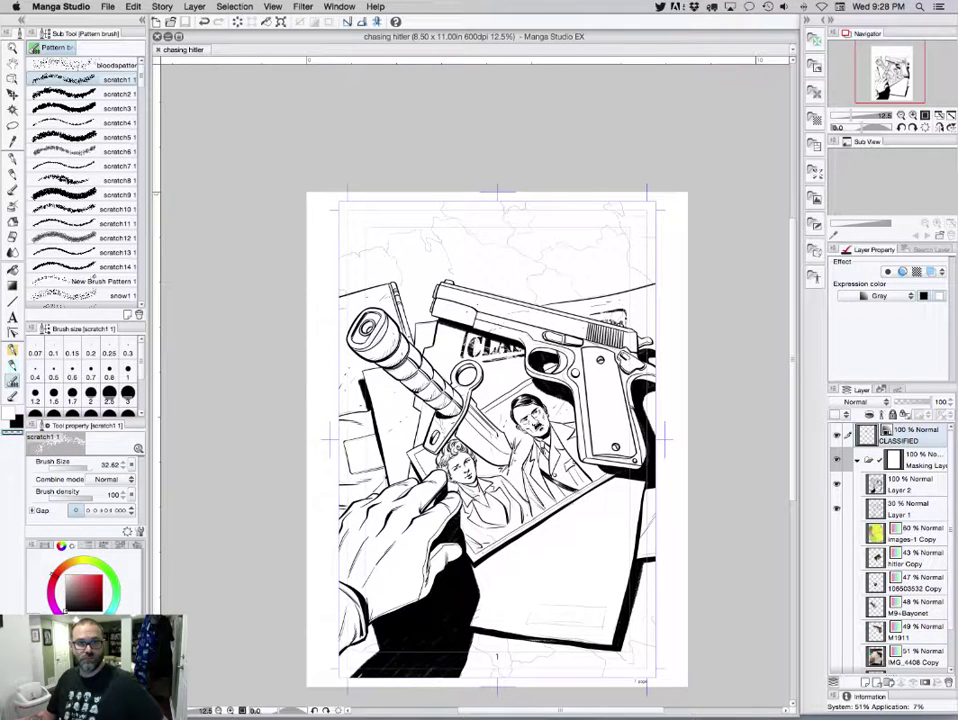
key(Tab)
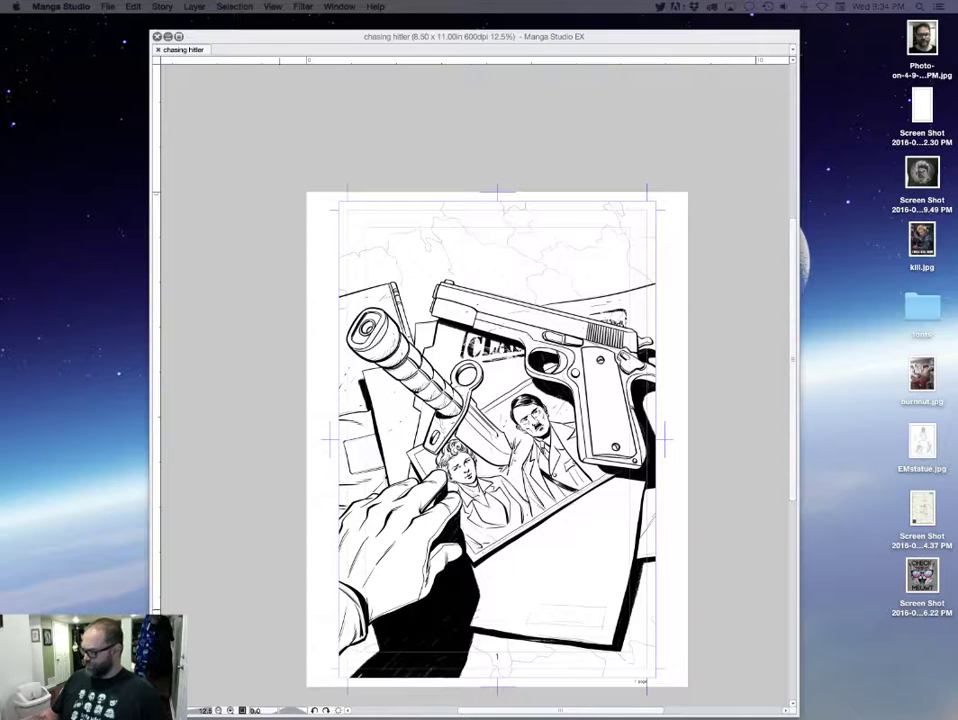
key(Tab)
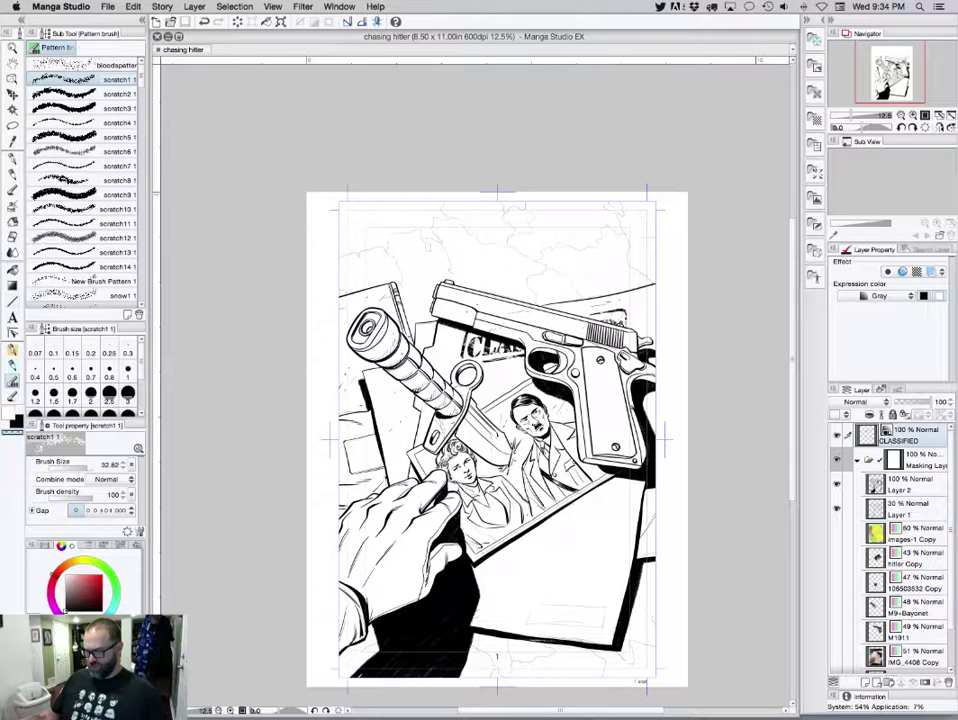
Add the text "Verschlusssache" in black at size 13.3 near the lower edge of the blank paper
key(t)
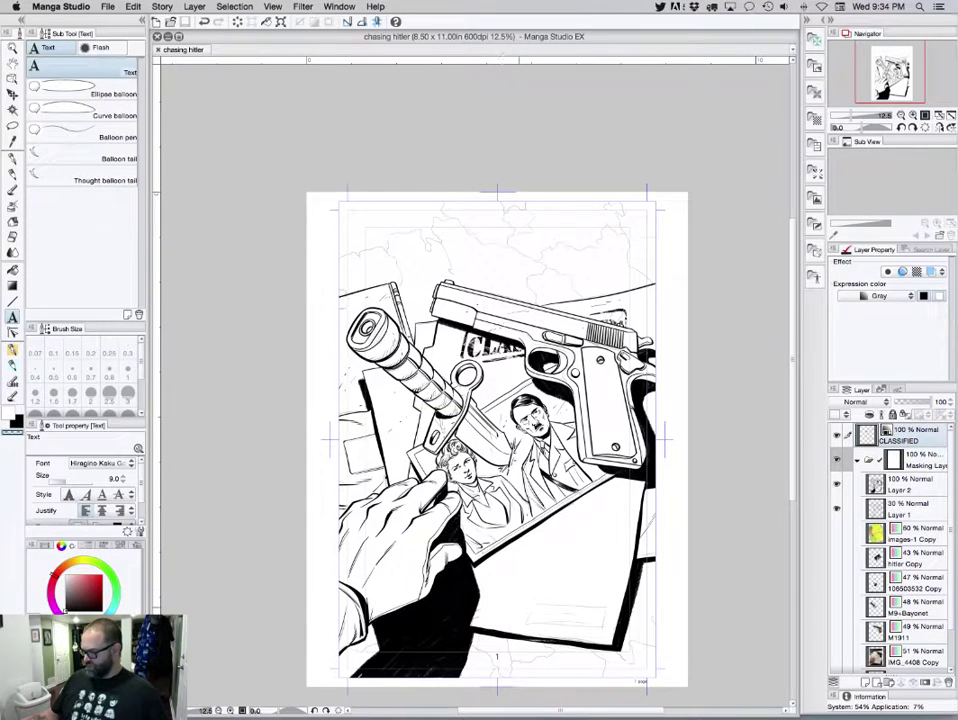
click(519, 610)
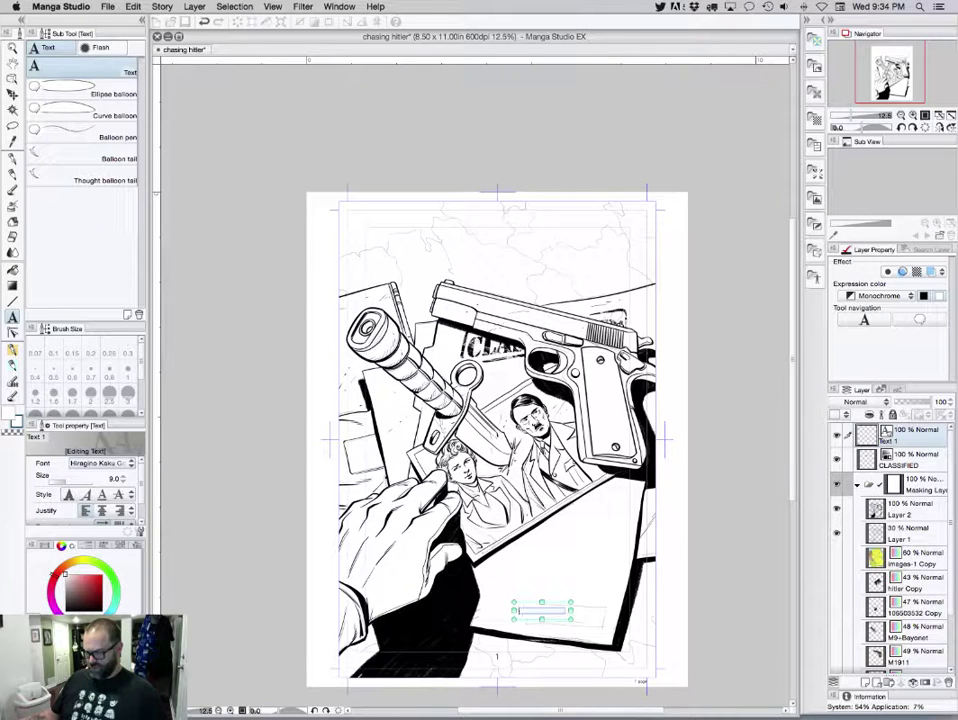
click(65, 609)
drag(571, 619, 594, 622)
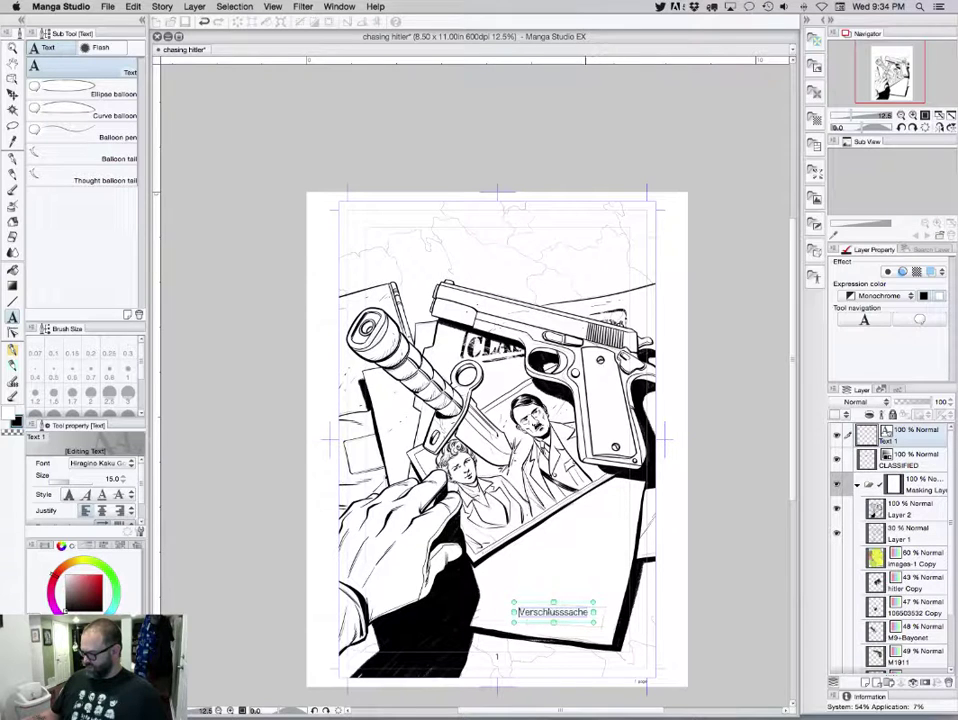
text(13.3)
Set the font of the "Verschlusssache" lettering to Stencil Std Bold and finish the text entry
click(100, 463)
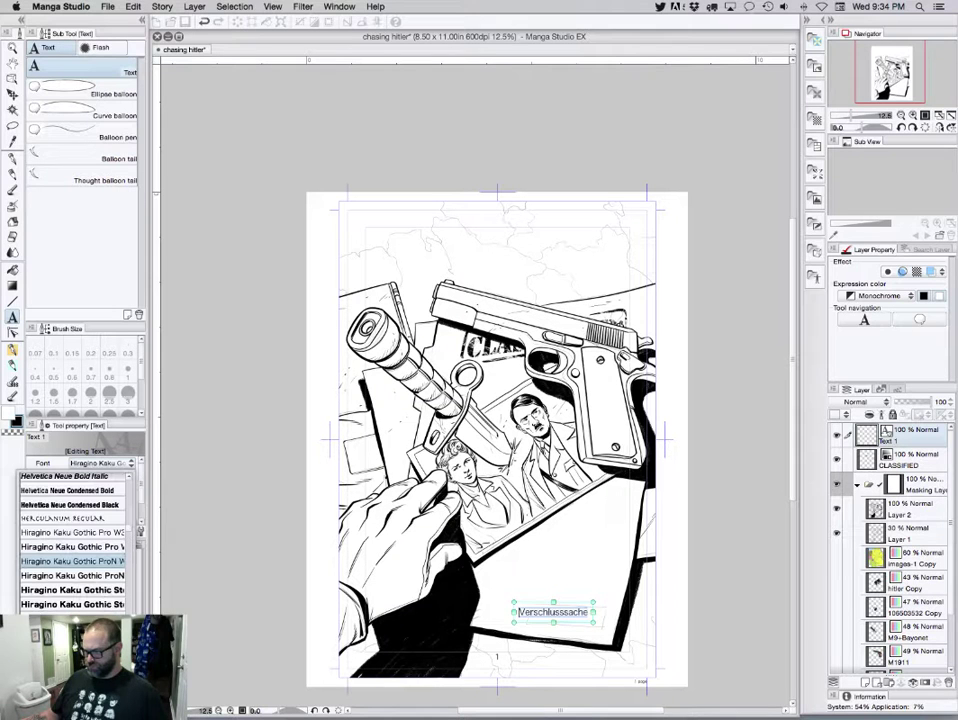
scroll(75, 540, down, 1)
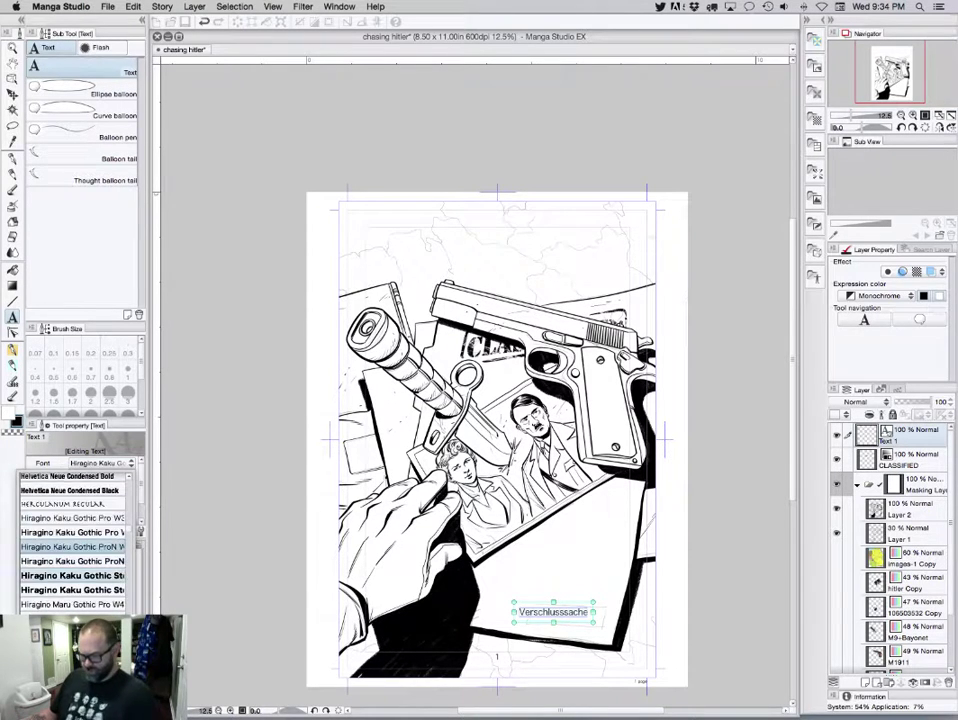
scroll(75, 540, down, 20)
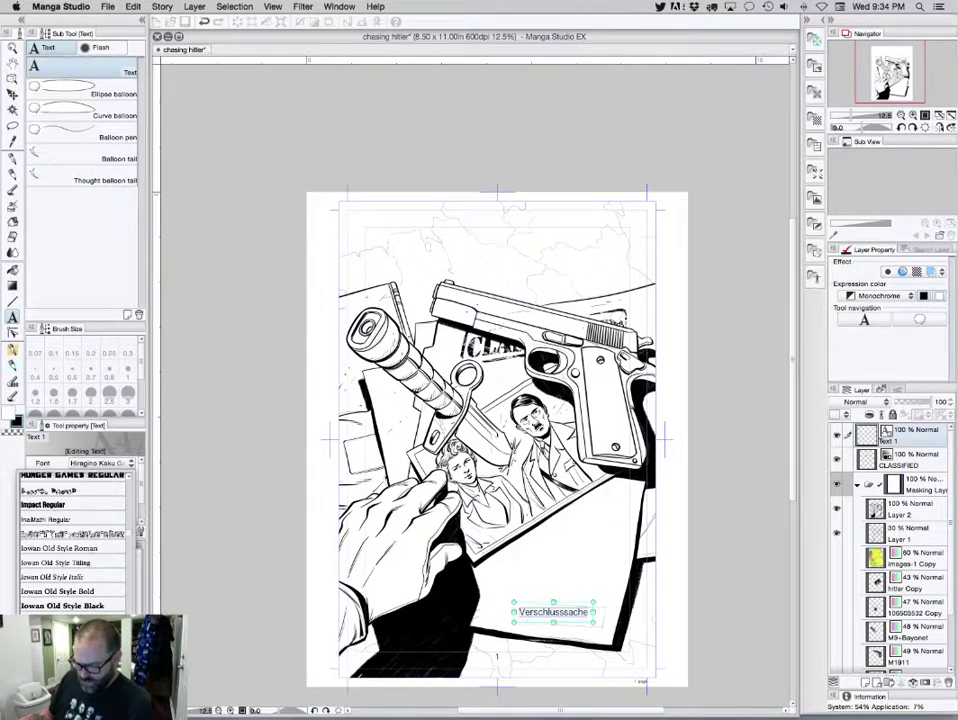
scroll(63, 528, down, 20)
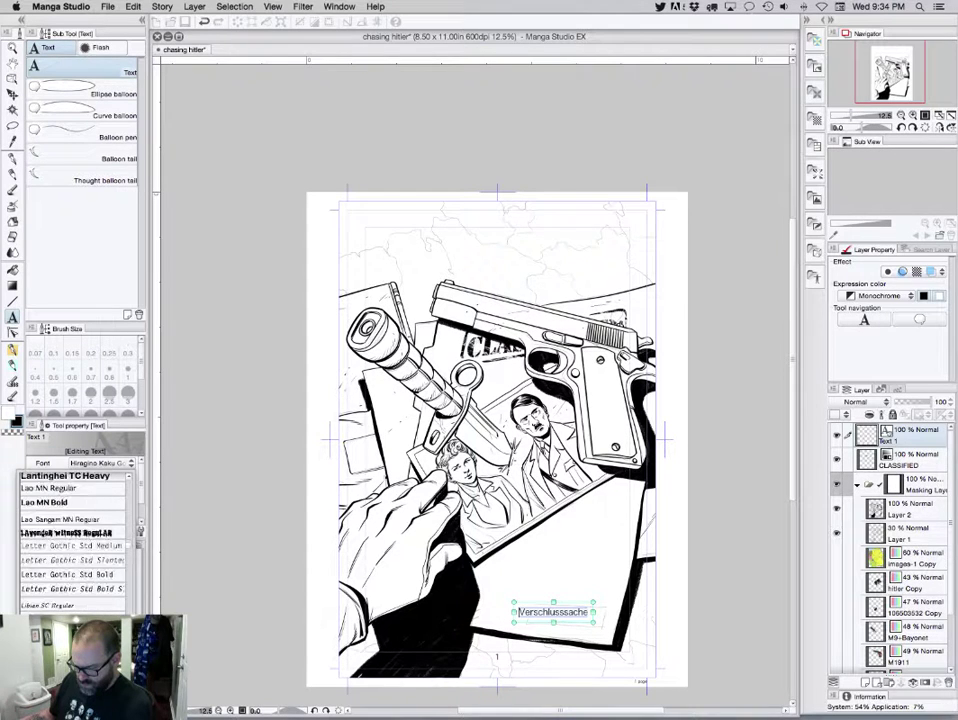
scroll(75, 540, down, 20)
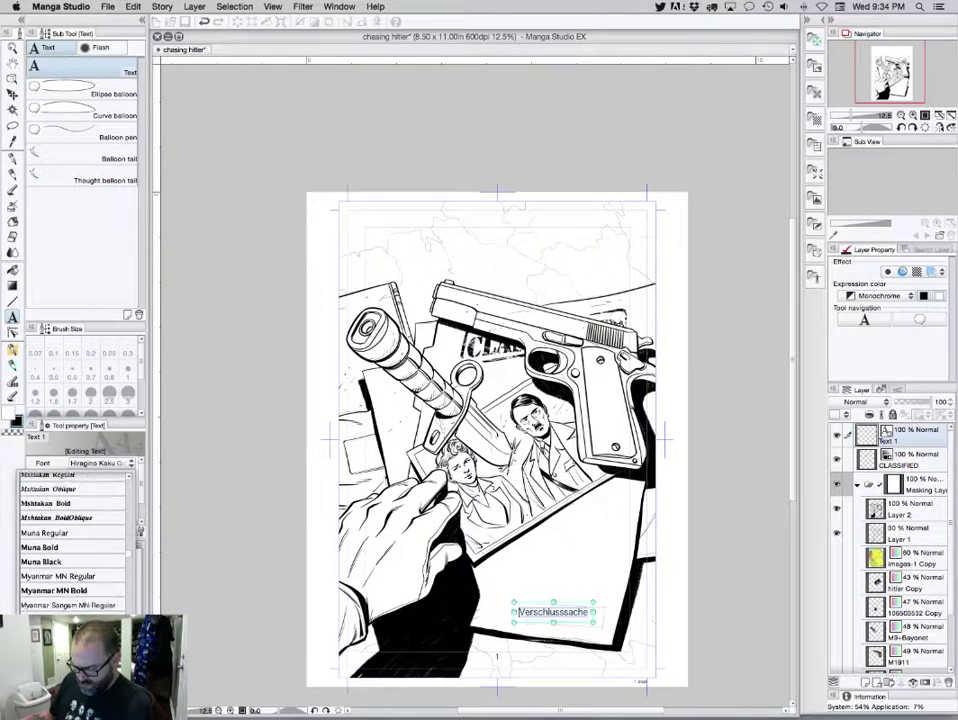
scroll(75, 540, down, 20)
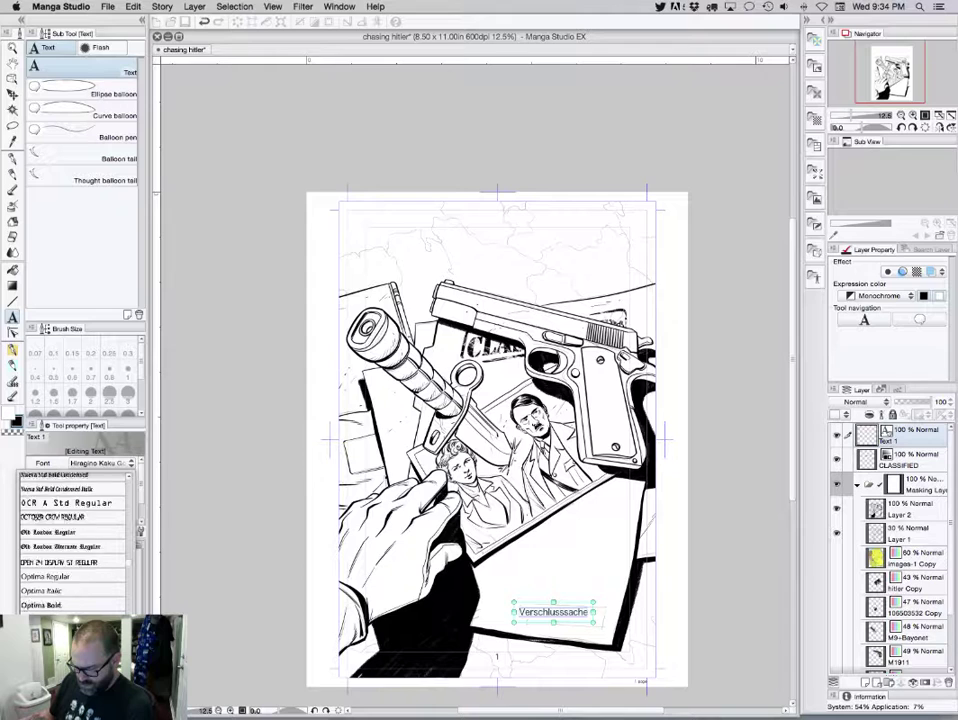
scroll(75, 540, down, 8)
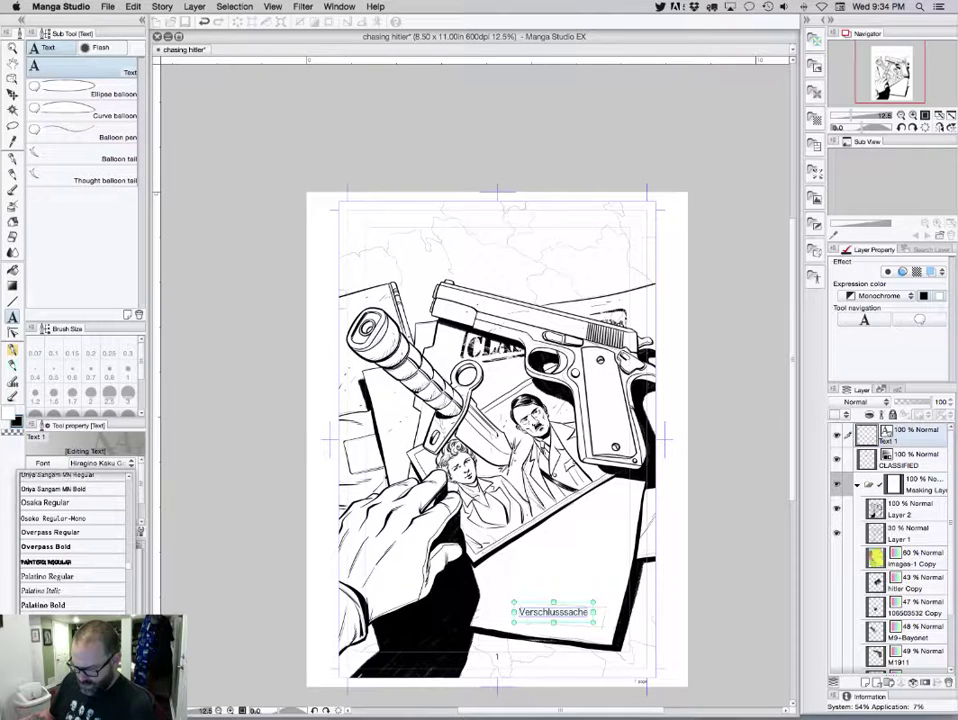
scroll(75, 540, down, 10)
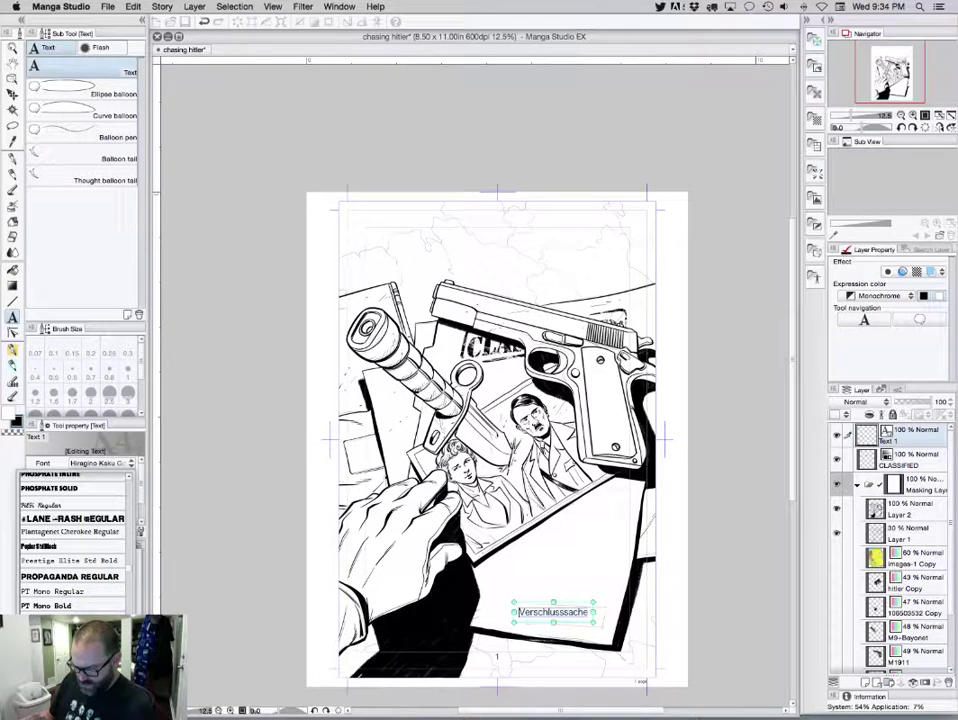
scroll(75, 540, down, 8)
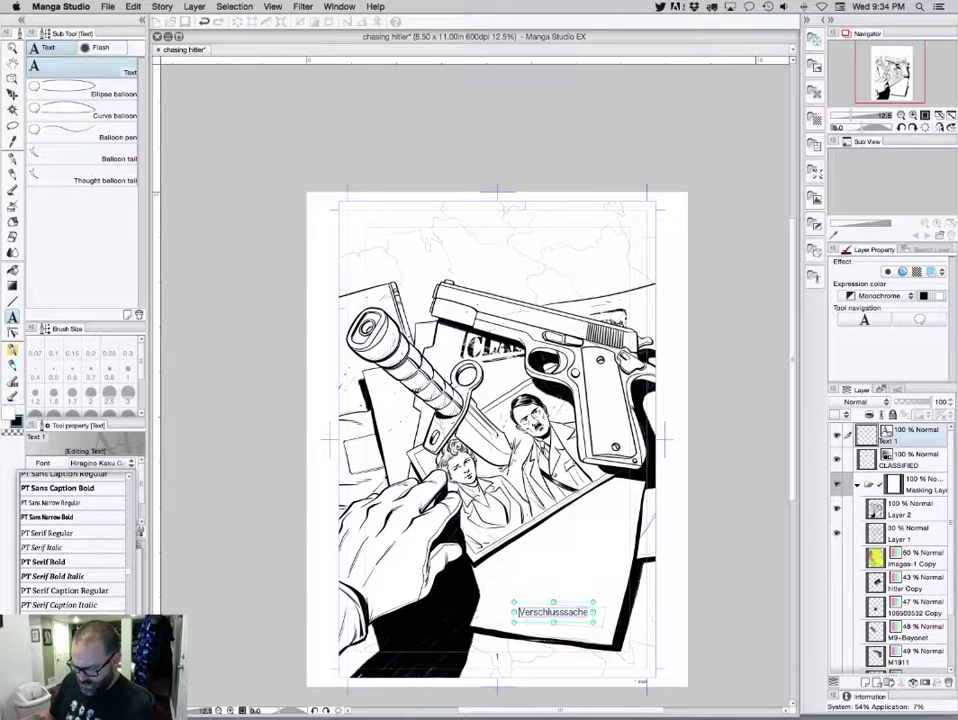
scroll(75, 540, down, 8)
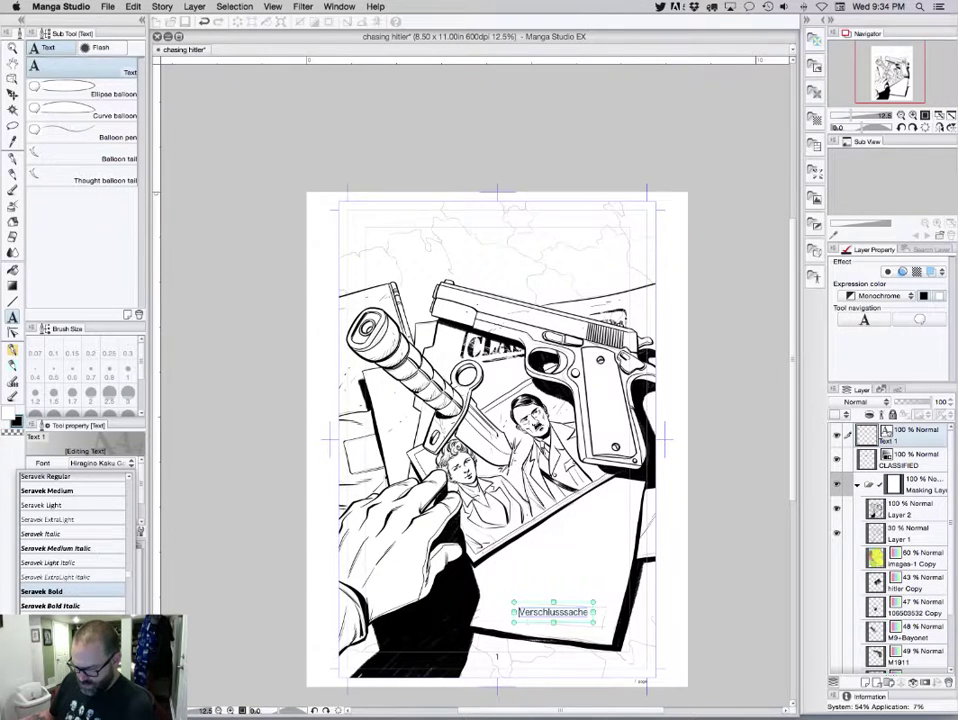
scroll(75, 540, down, 8)
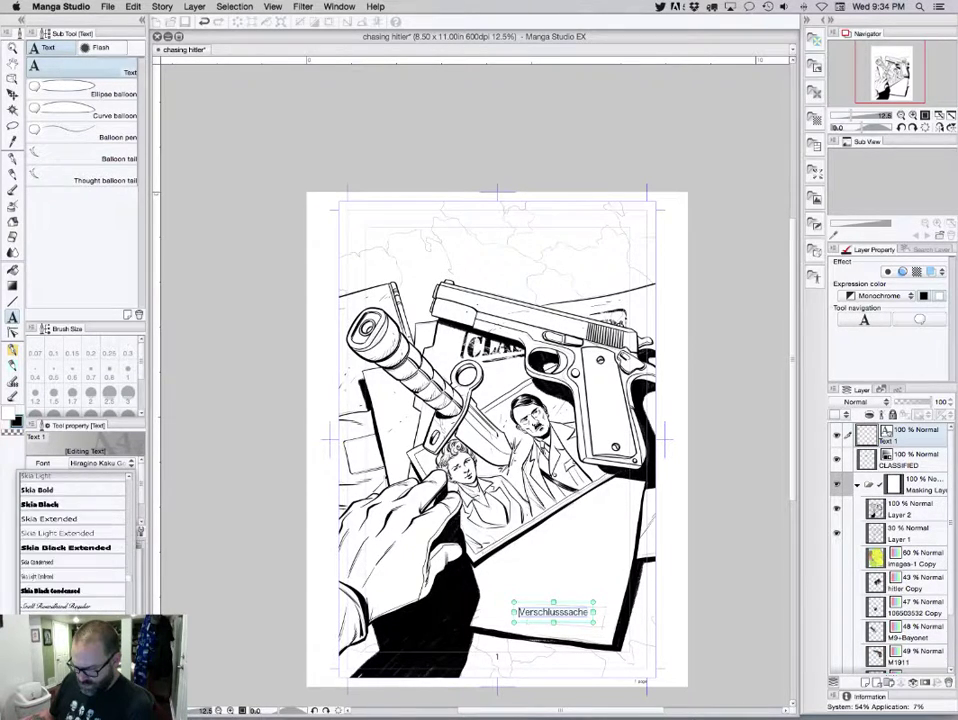
scroll(75, 540, down, 5)
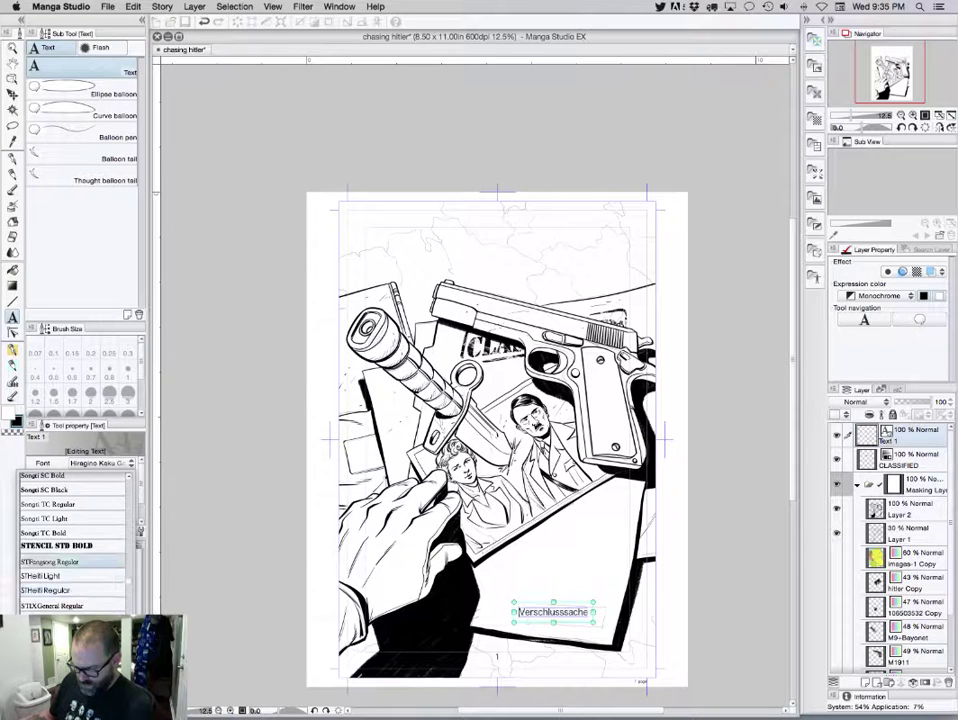
click(60, 546)
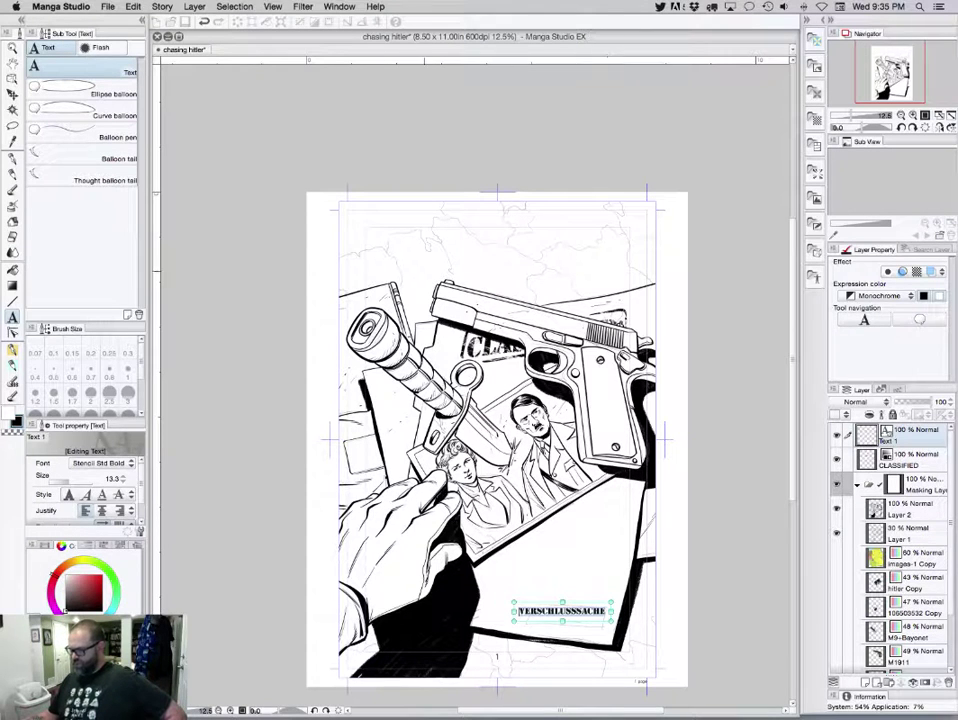
key(Escape)
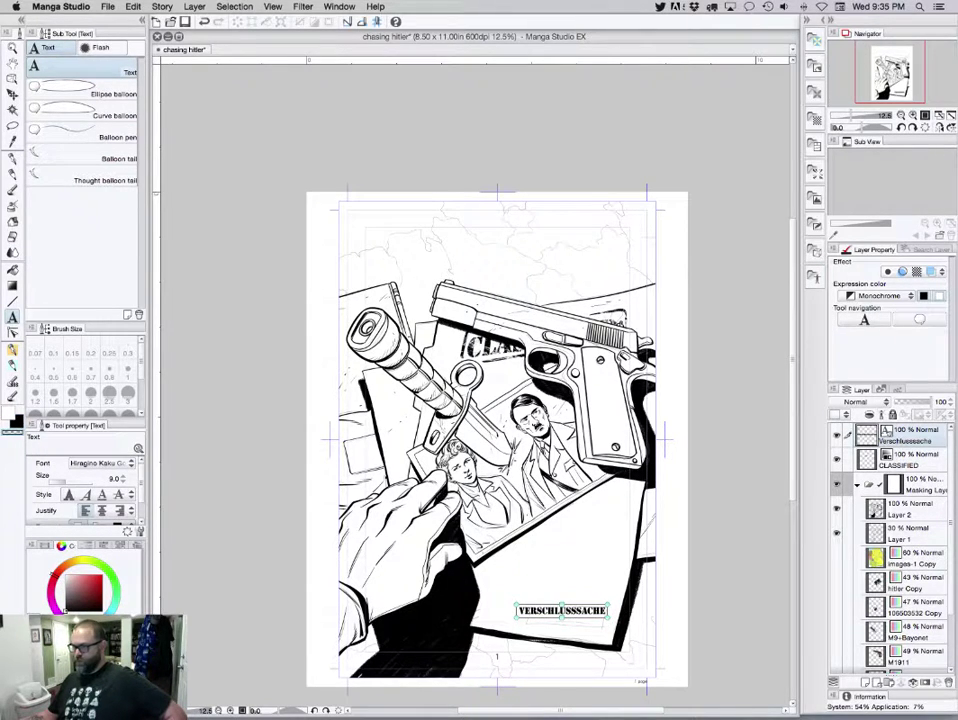
Rasterize the "Verschlusssache" text layer
click(194, 6)
click(210, 142)
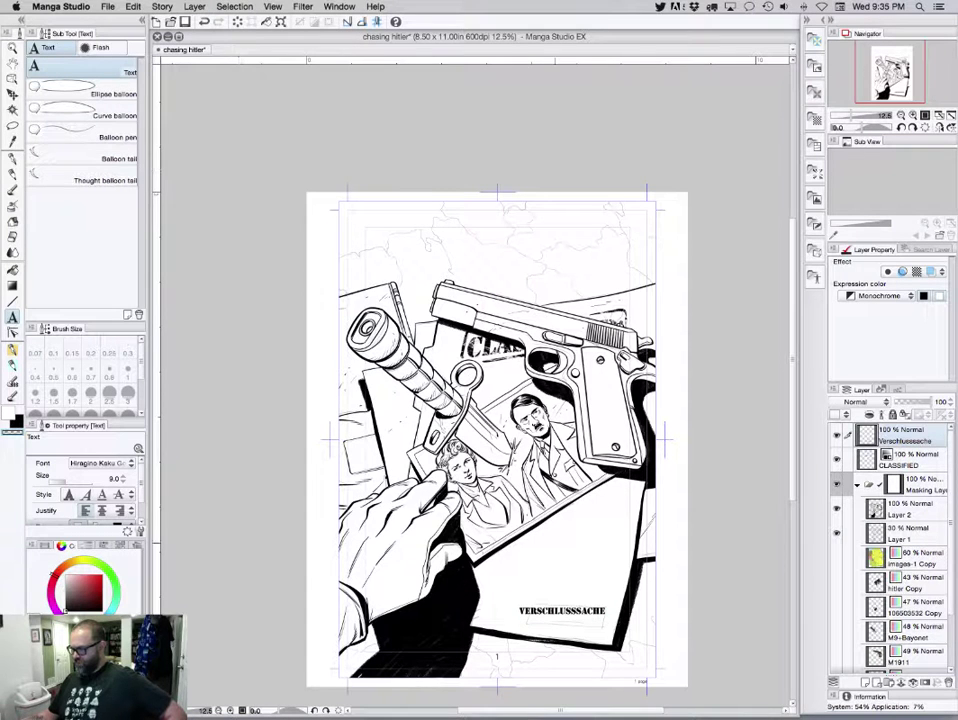
key(super+t)
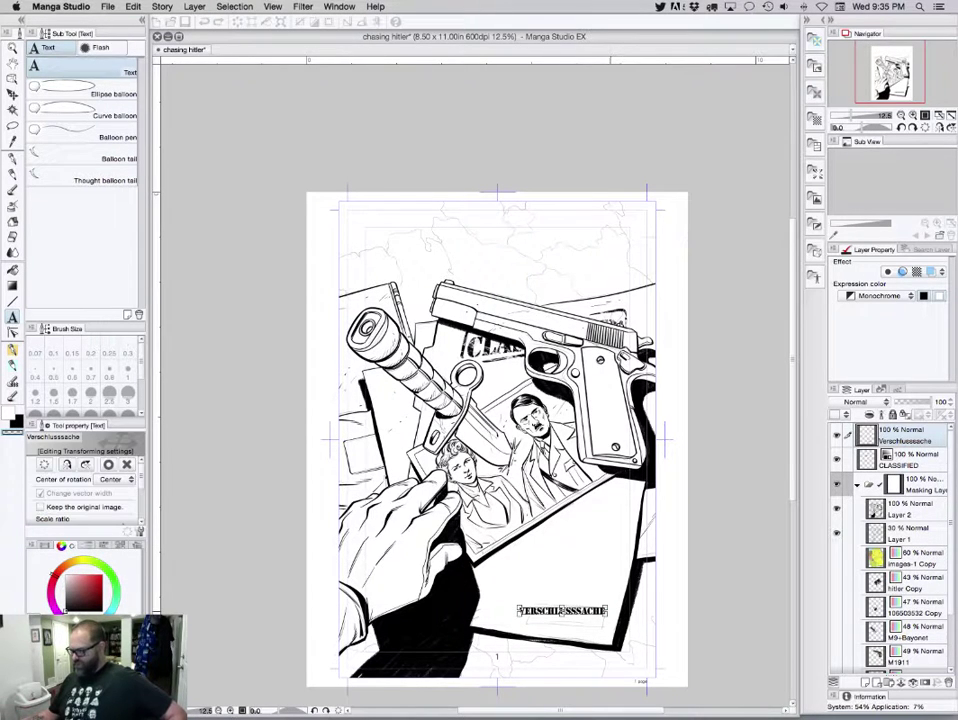
key(Return)
Transform the "Verschlusssache" lettering: narrow it, move it into the sketched box on the paper and slant it to match the box
scroll(592, 618, up, 2)
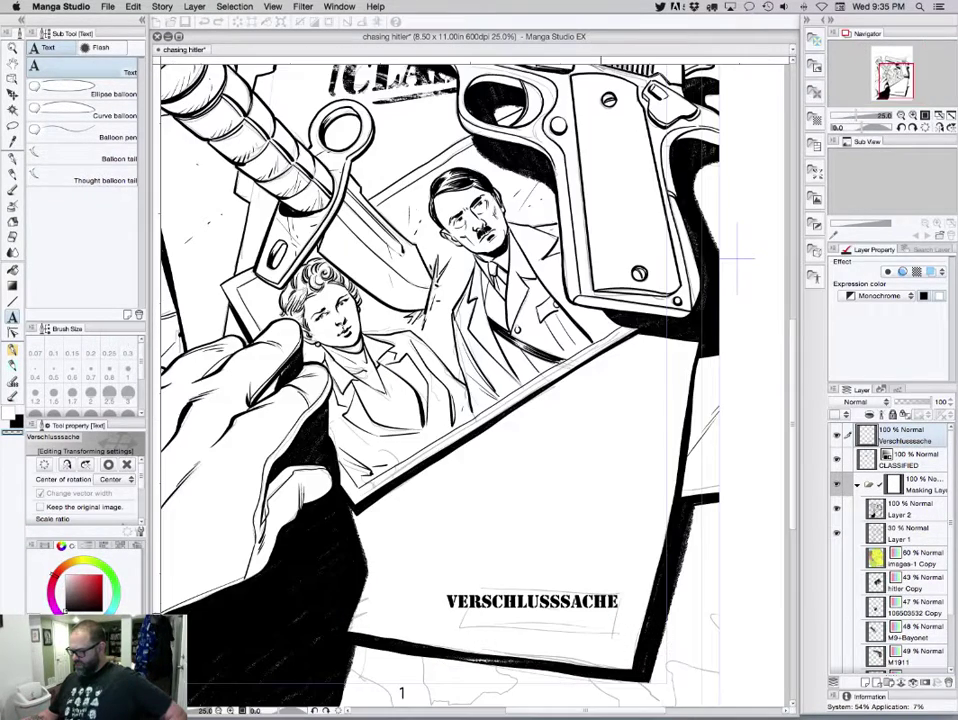
key(super+t)
drag(617, 601, 568, 601)
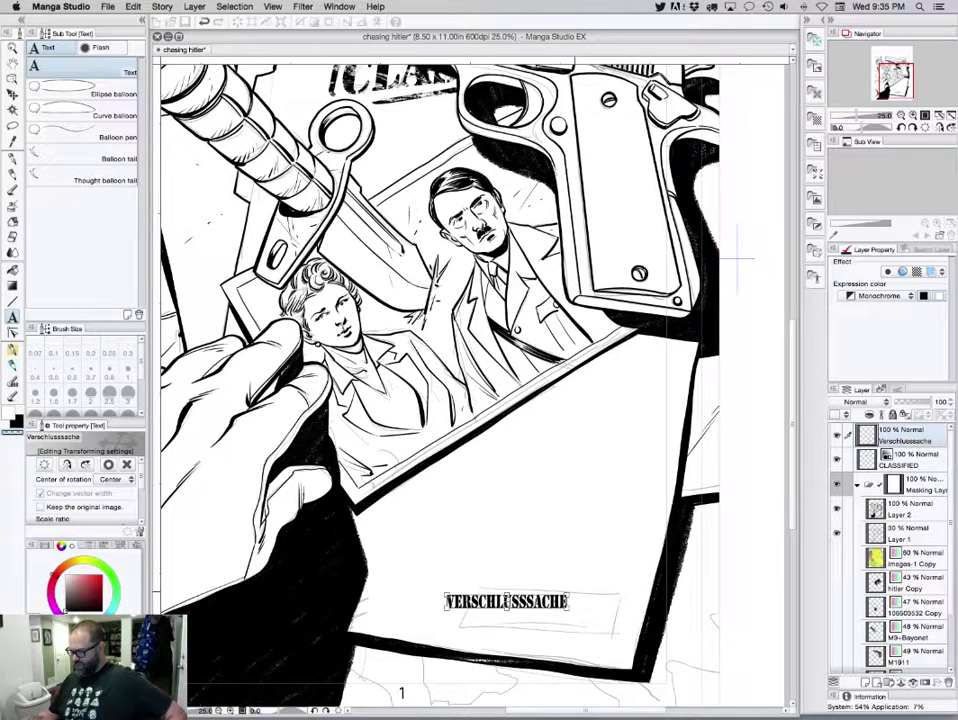
mouse_move(507, 601)
mouse_down()
mouse_move(537, 605)
mouse_move(549, 619)
mouse_up()
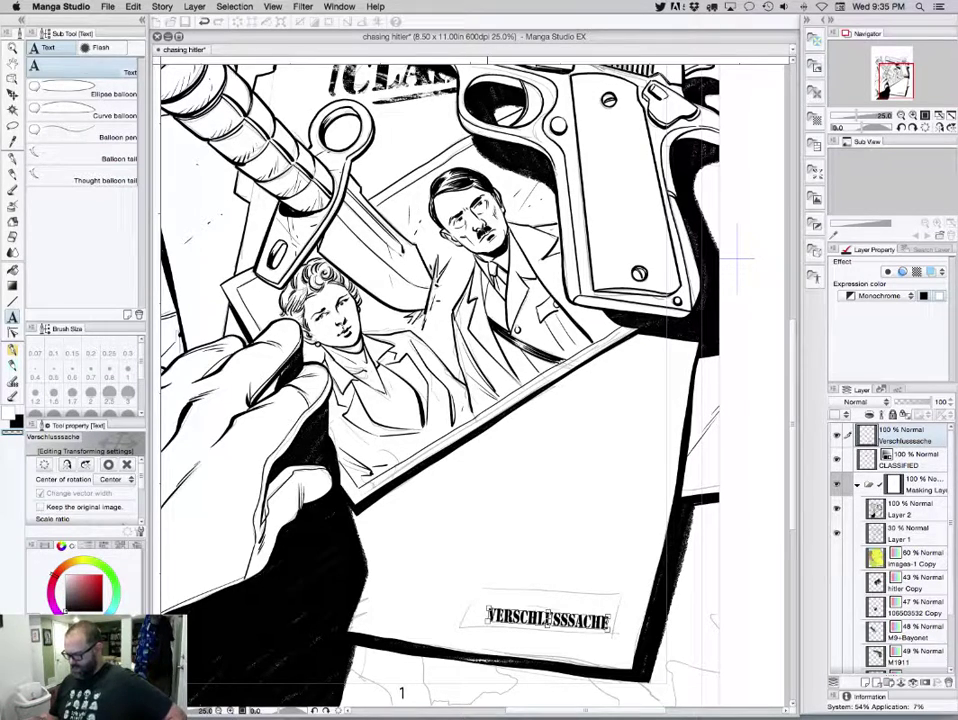
drag(487, 608, 488, 610)
drag(606, 629, 607, 634)
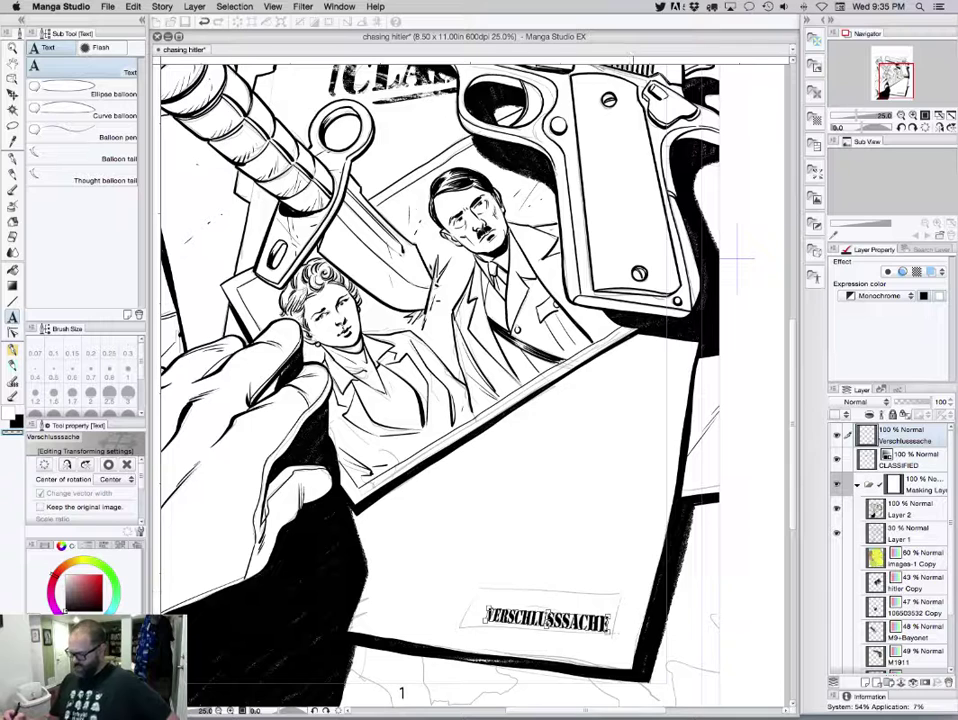
key(Return)
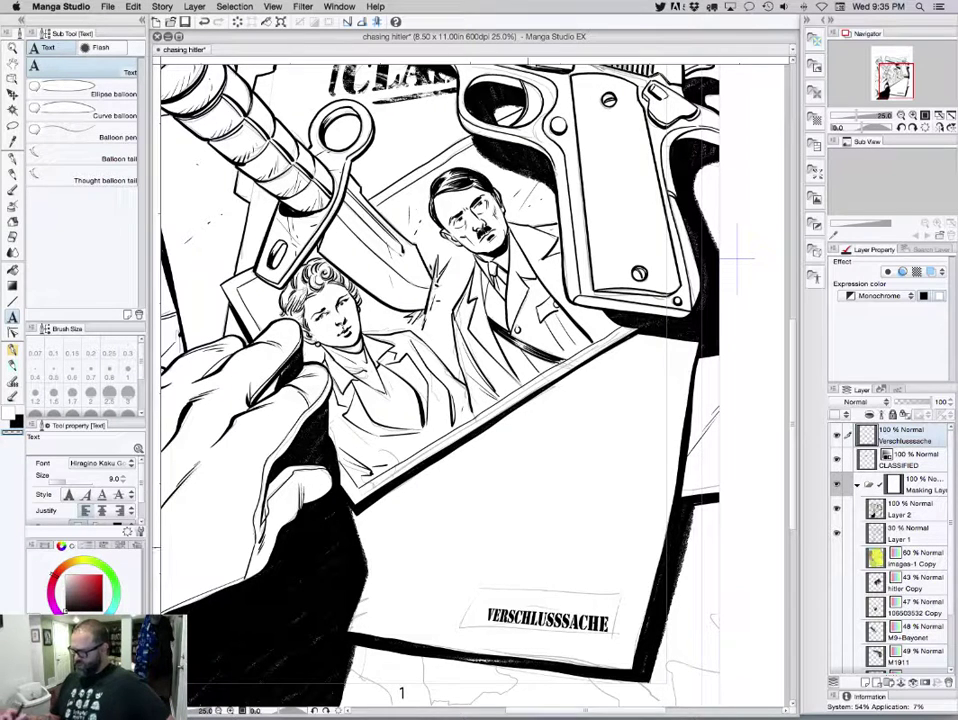
Draw the four sides of a stamp border around the "Verschlusssache" lettering with the Straight line tool at brush size 0.70
key(u)
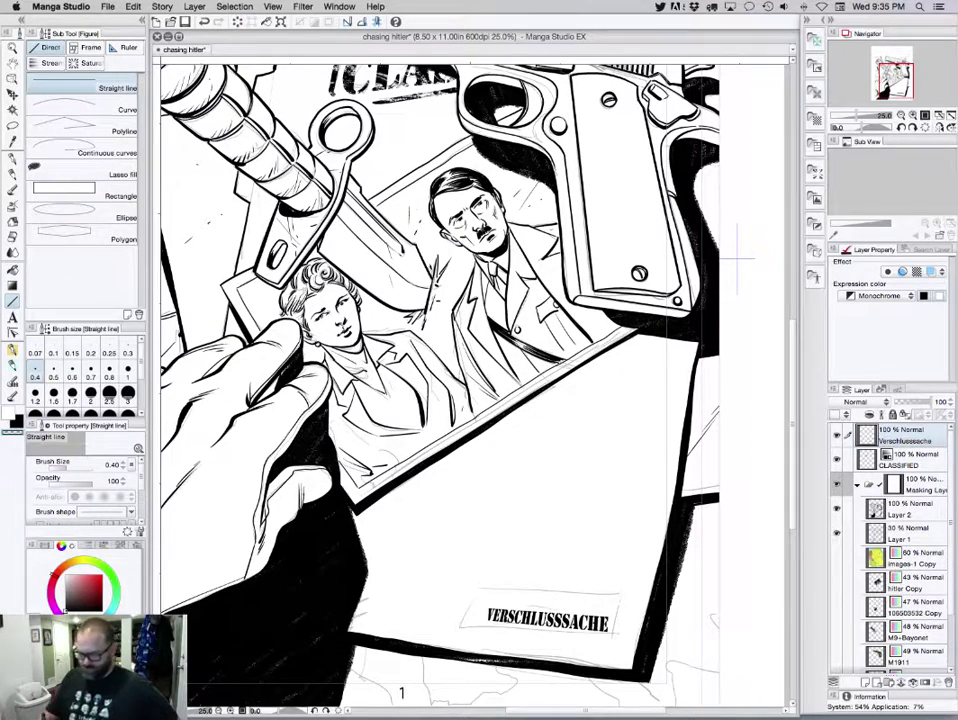
key(bracketright)
key(bracketright)
key(bracketright)
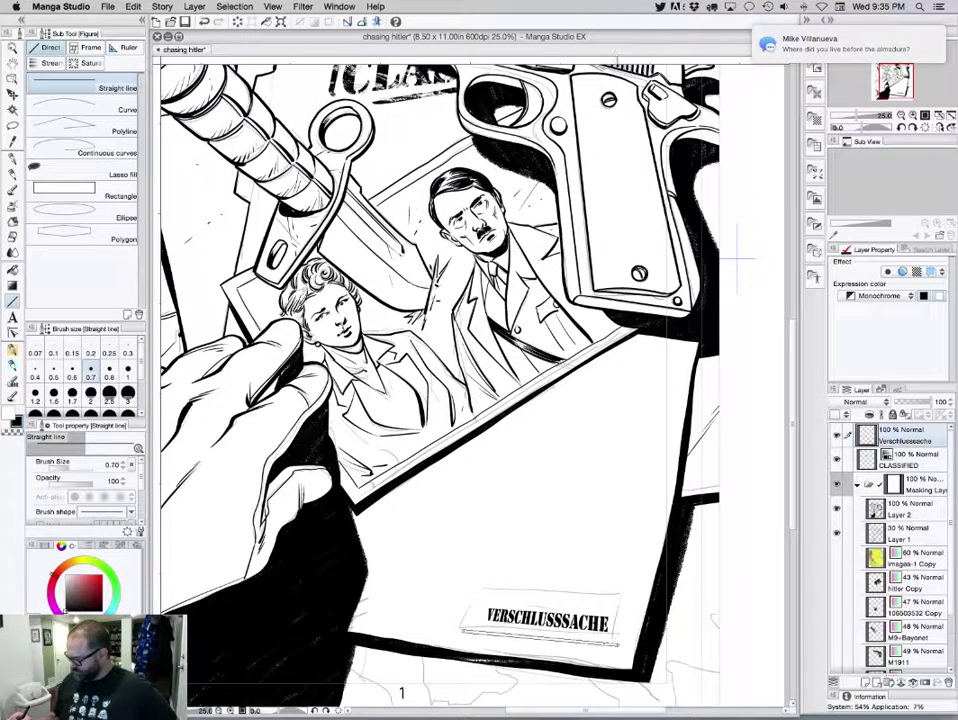
drag(462, 630, 618, 645)
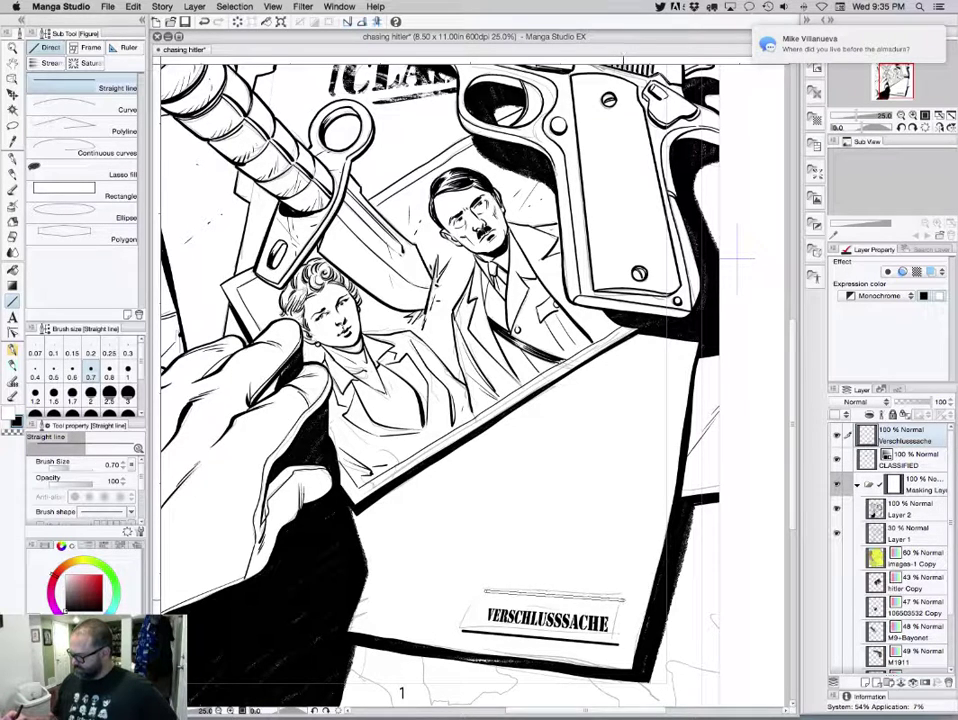
drag(484, 590, 626, 597)
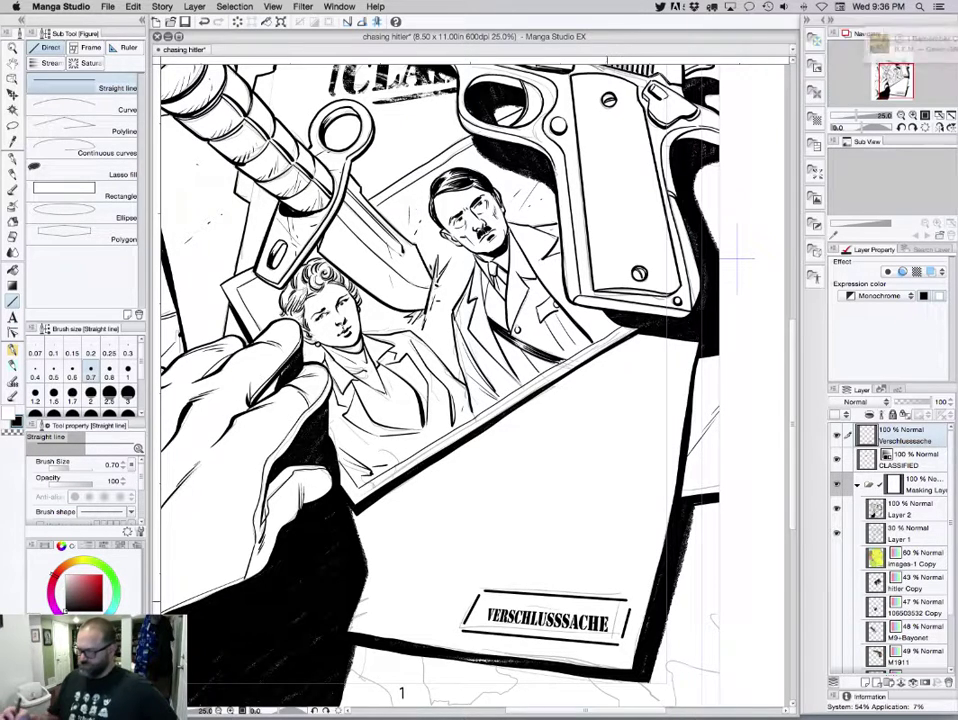
Join the border lines with rounded corners using the Inker - Lando Calbrusshian 2 pen at size 1.00
key(p)
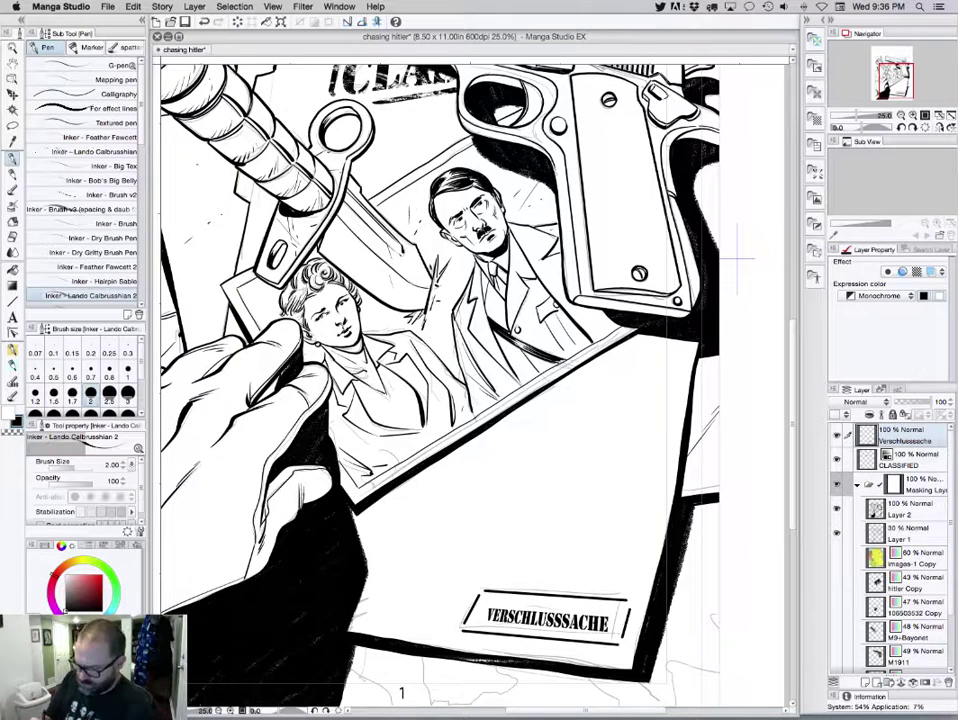
key(bracketleft)
key(bracketleft)
click(128, 371)
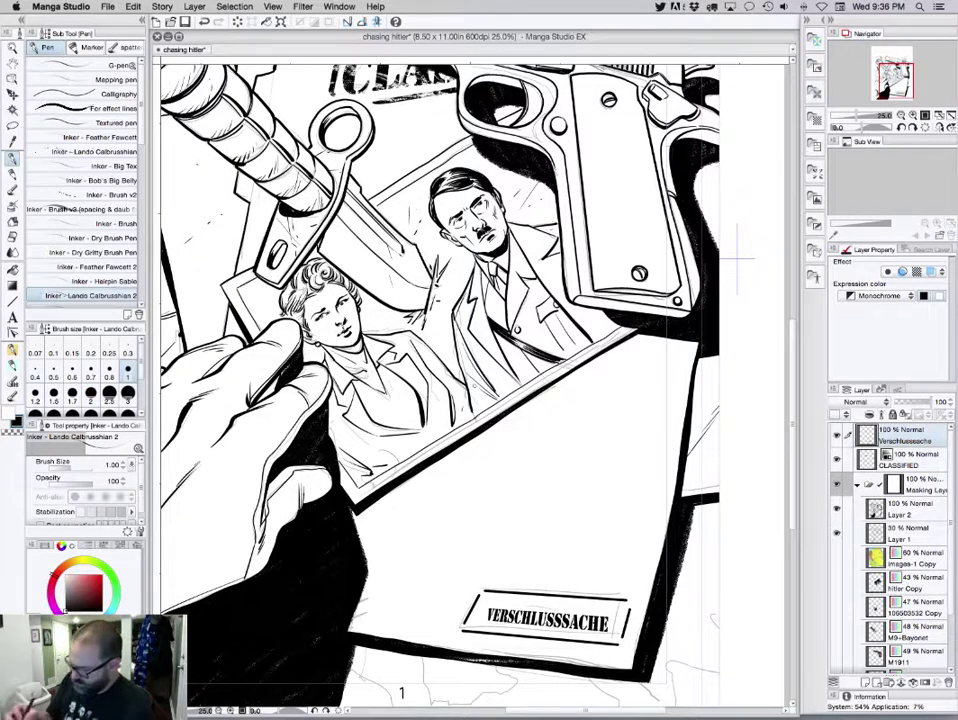
drag(478, 598, 486, 591)
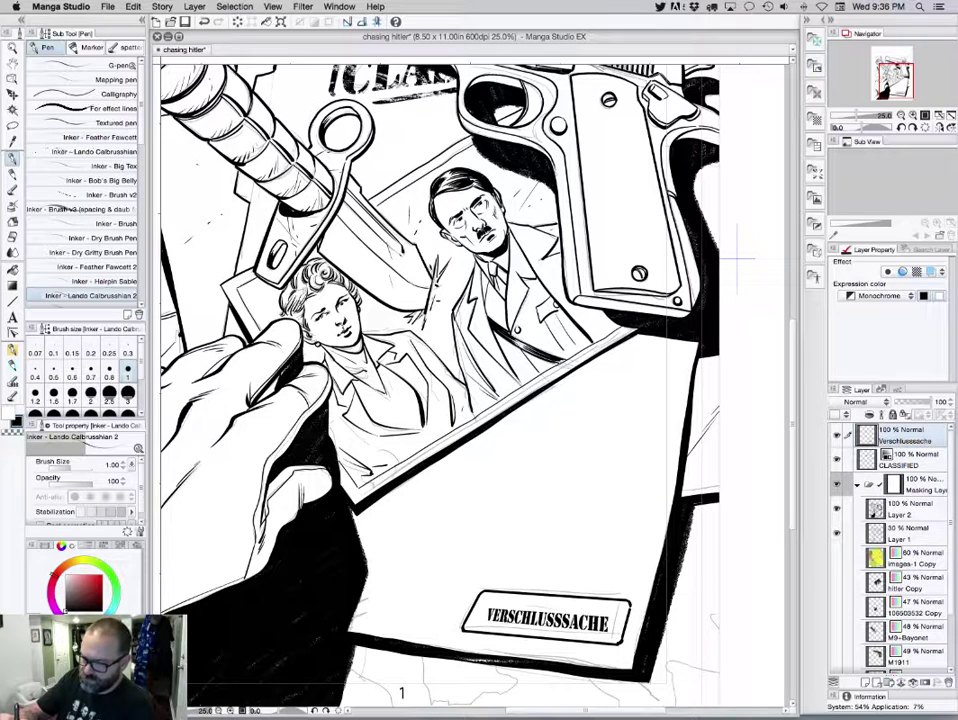
Distress the "Verschlusssache" stamp with the scratch1 pattern brush in transparent colour at size 32.62, and save the illustration
key(m)
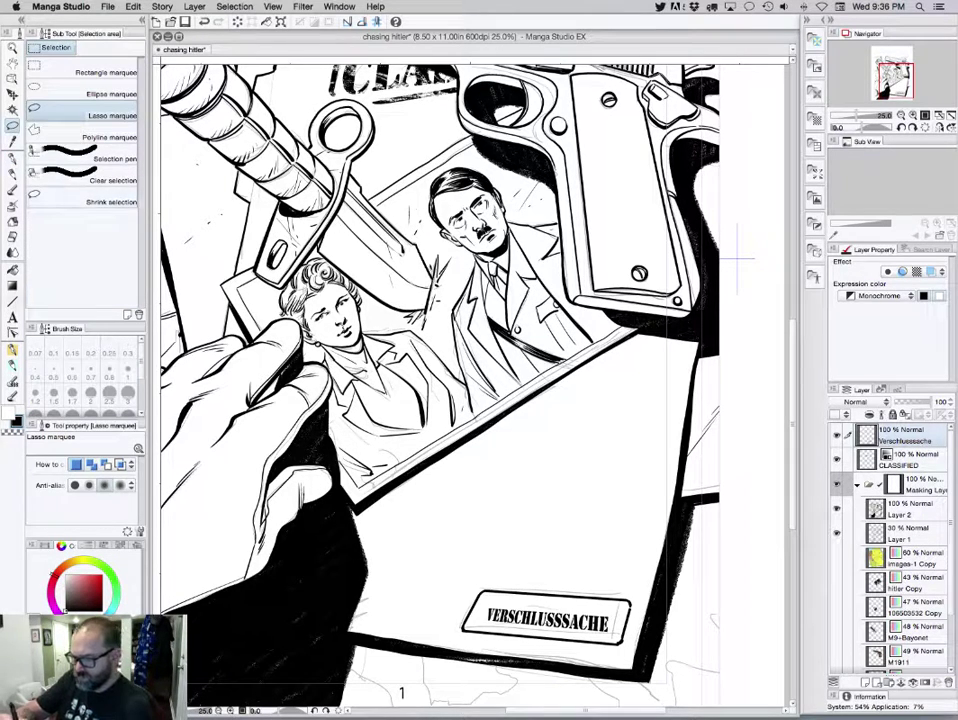
key(b)
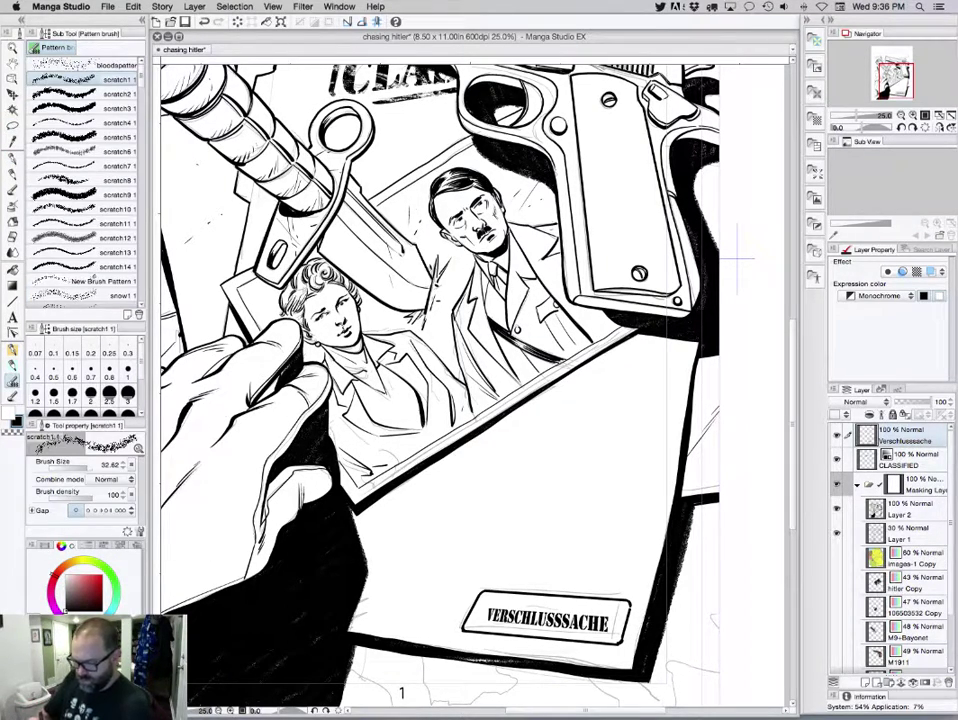
click(12, 431)
drag(498, 574, 507, 617)
mouse_move(556, 588)
mouse_down()
mouse_move(583, 608)
mouse_move(610, 628)
mouse_up()
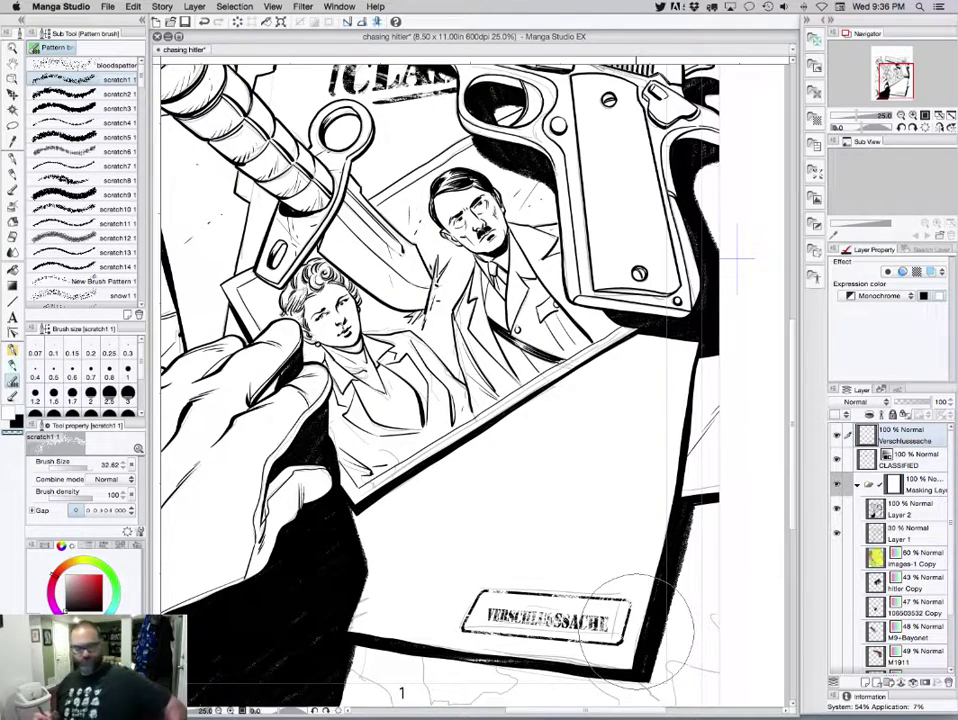
key(super+s)
key(ctrl+0)
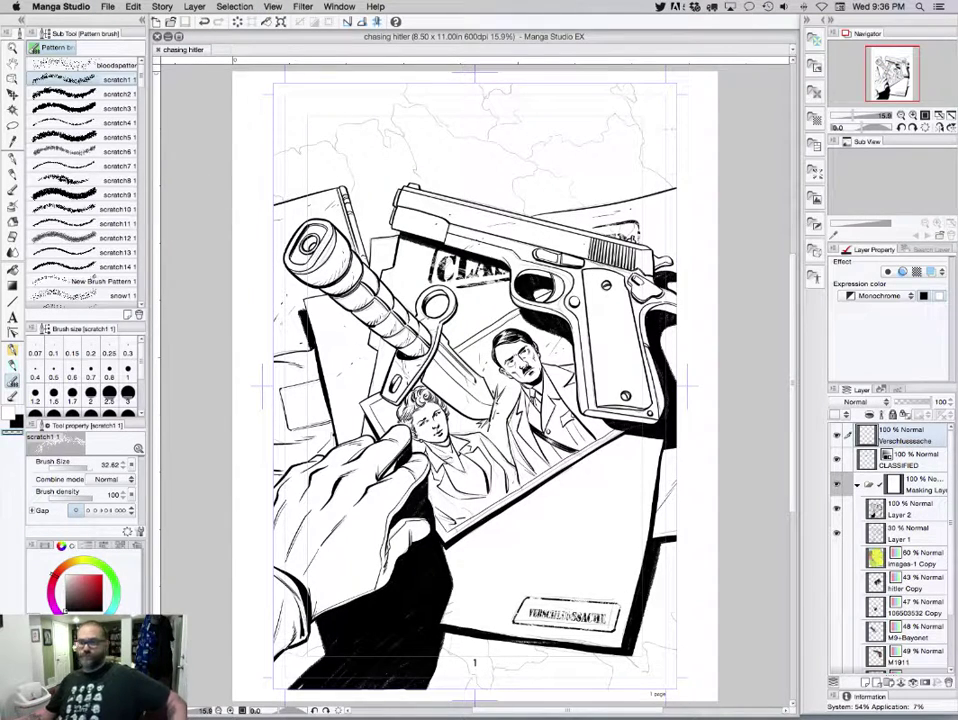
key(Tab)
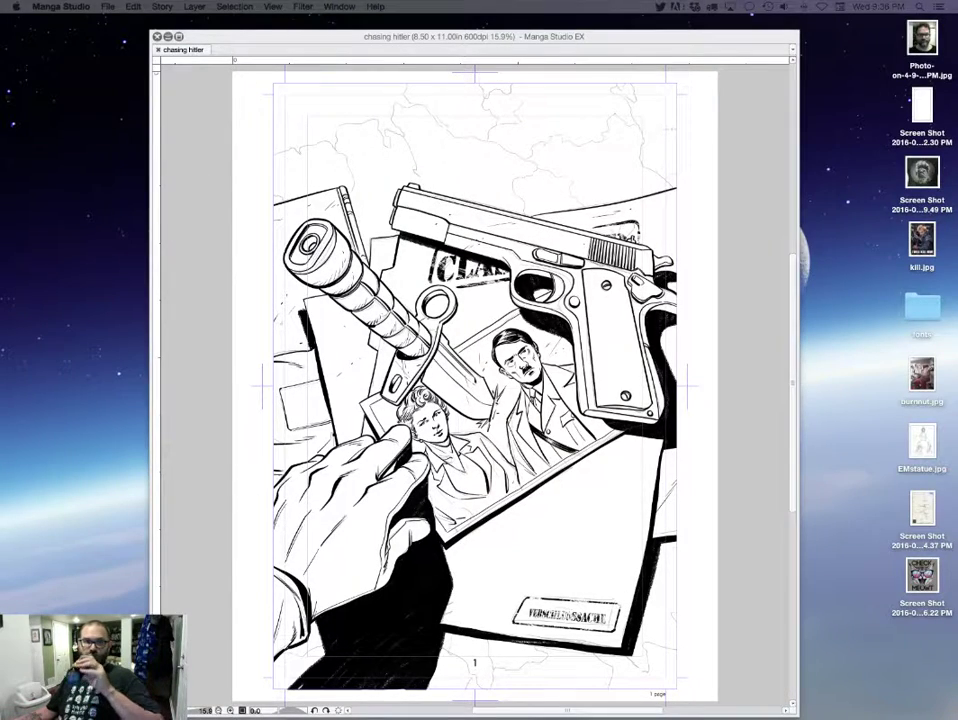
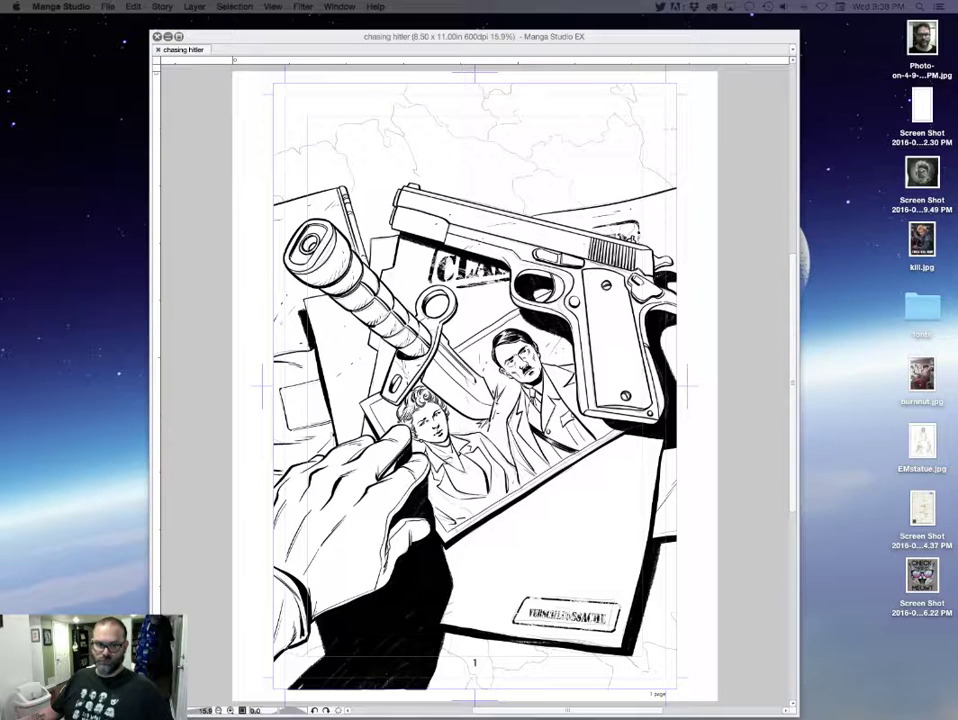
Open detailed-administrative-map-of-germany.jpg, cut the whole map, close that file without saving and paste the map into the chasing hitler illustration
mouse_move(614, 710)
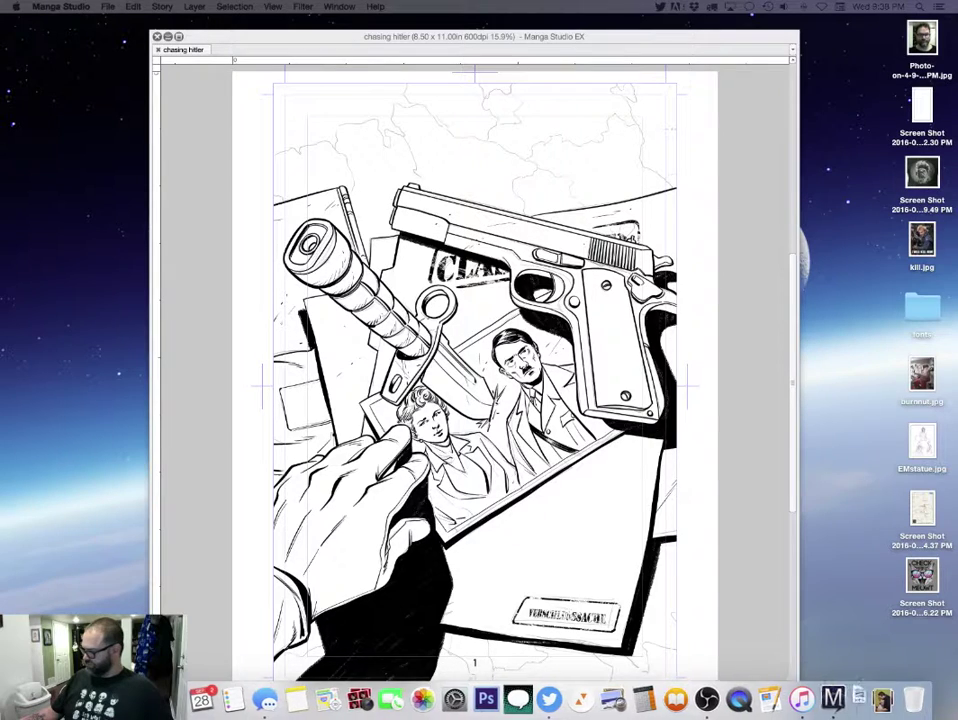
click(835, 697)
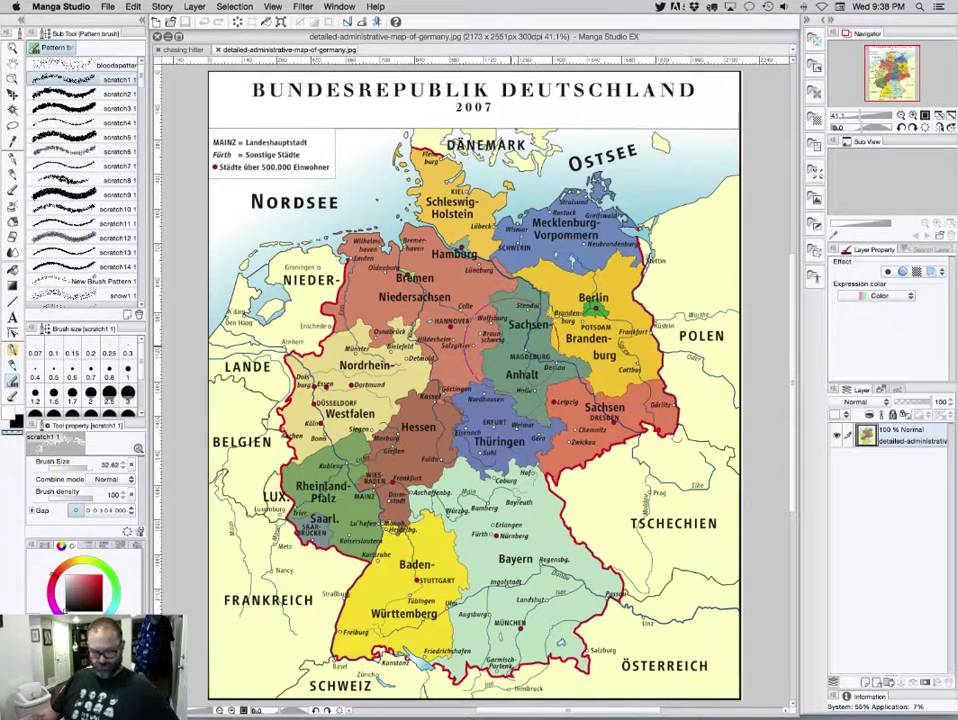
key(super+a)
key(Delete)
key(super+w)
key(super+d)
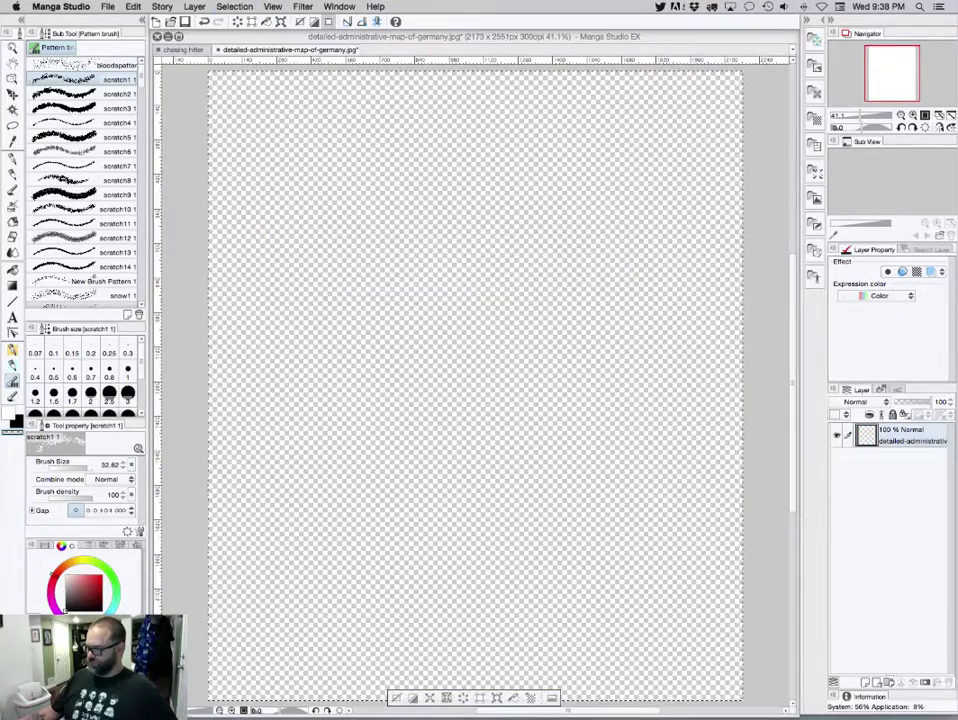
key(super+v)
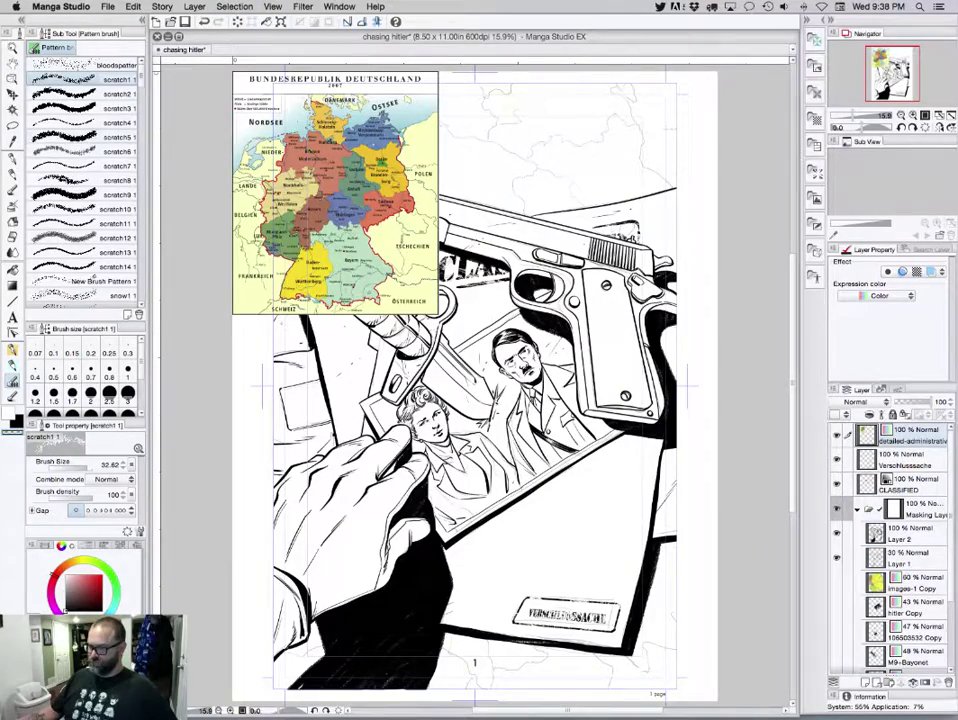
Enlarge the Germany map, rotate it counterclockwise and position it so that it covers the page behind the artwork
key(k)
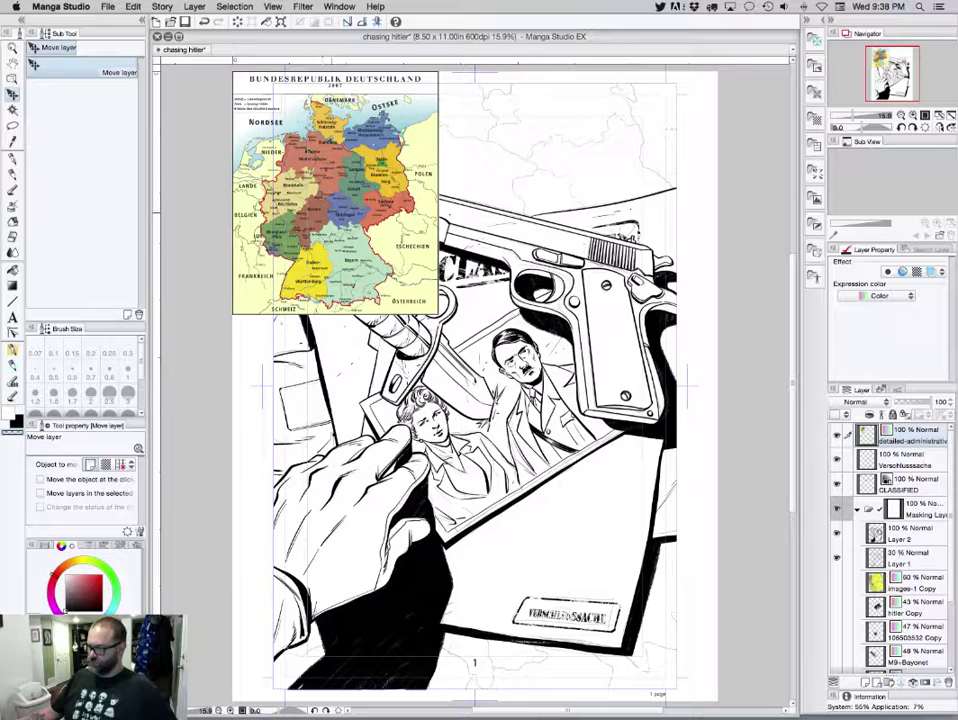
drag(330, 212, 420, 308)
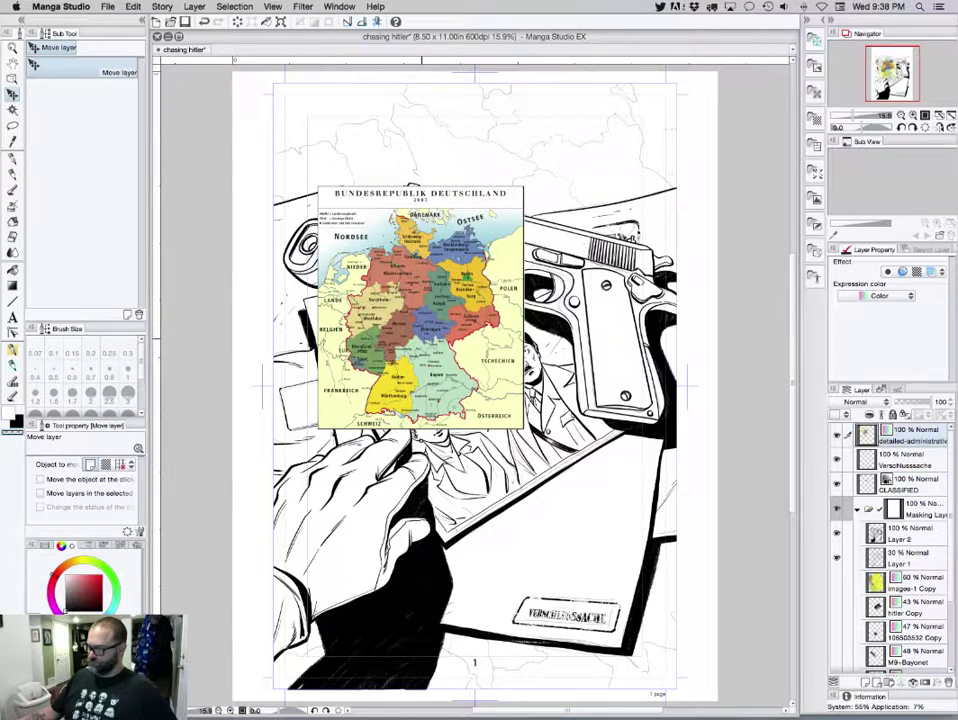
key(super+t)
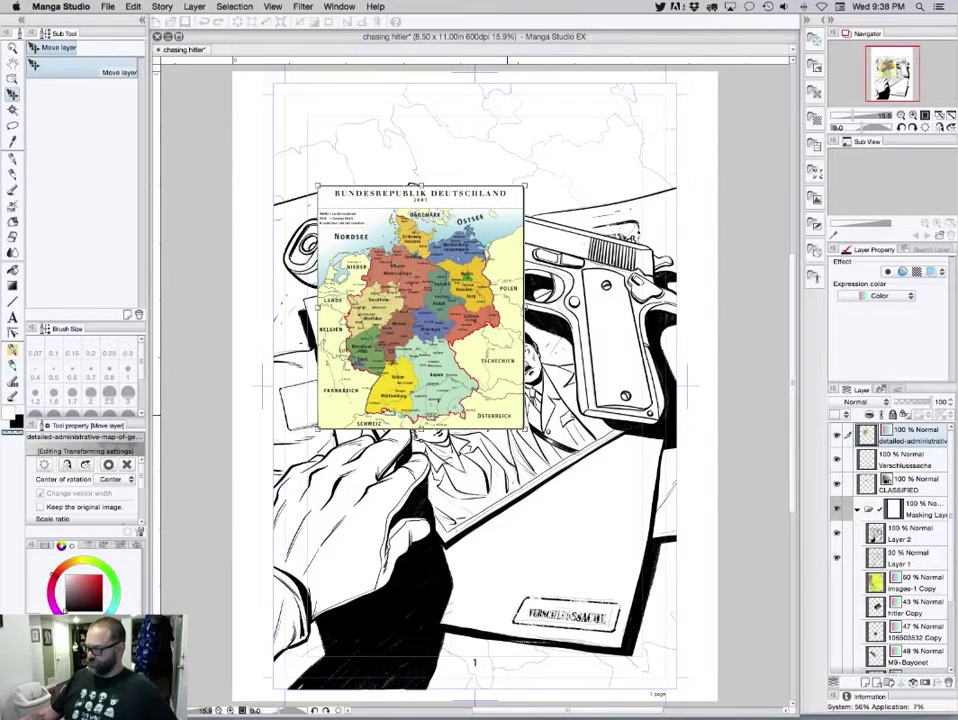
drag(530, 435, 794, 694)
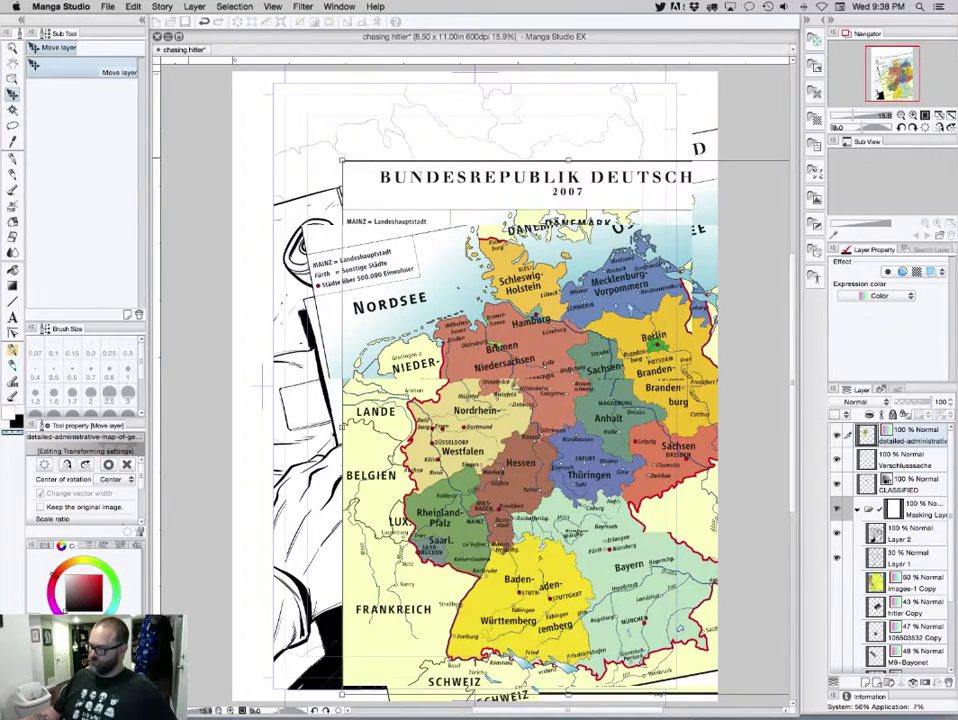
drag(367, 123, 290, 190)
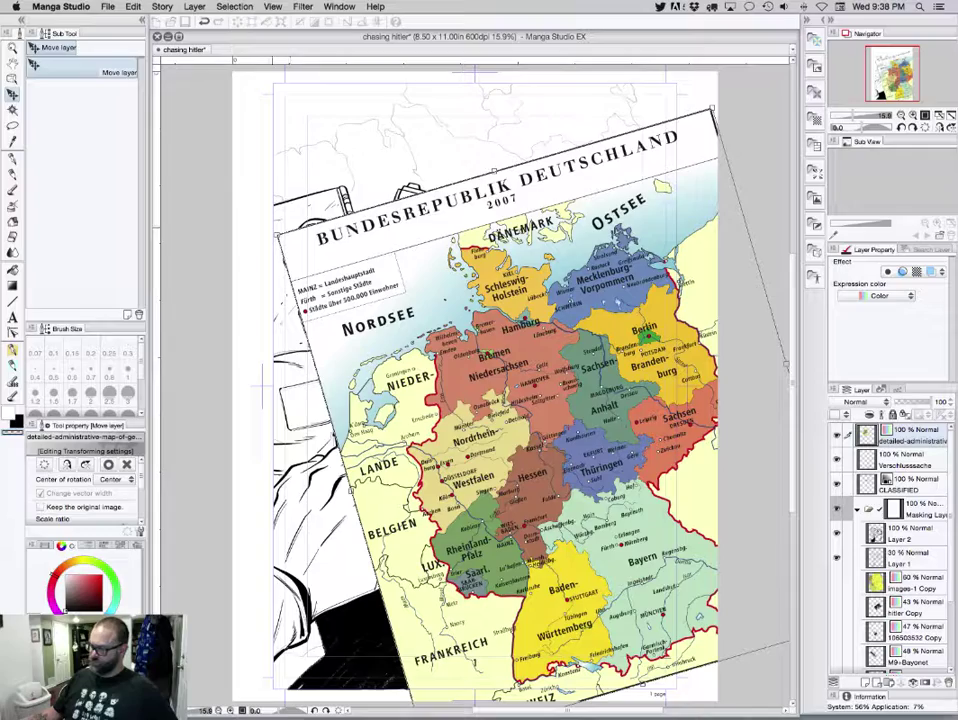
drag(278, 235, 168, 162)
drag(514, 390, 476, 392)
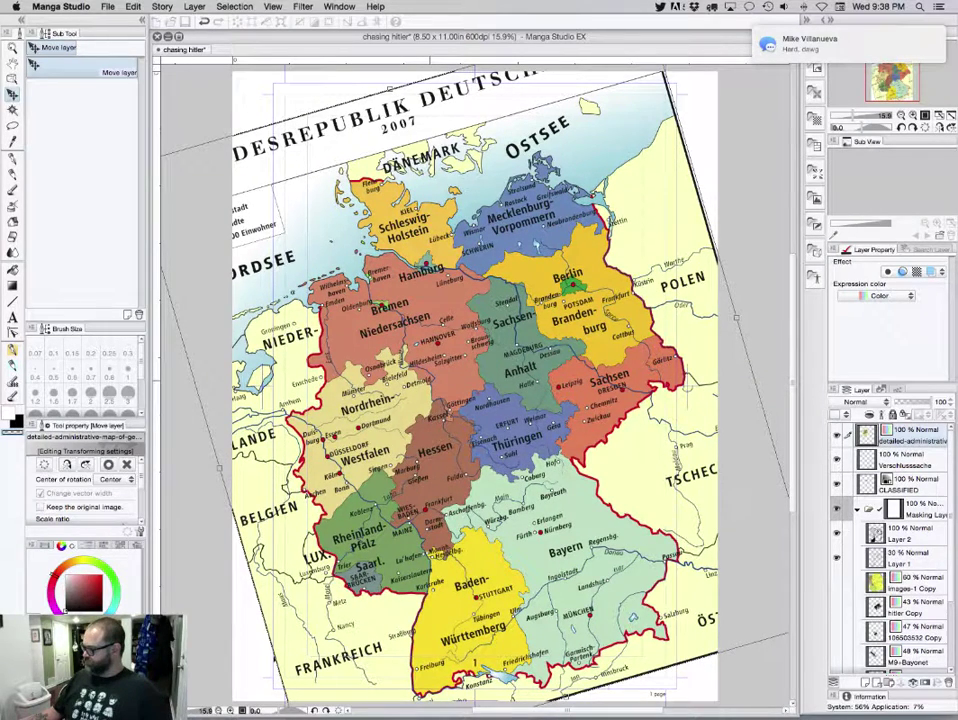
key(Return)
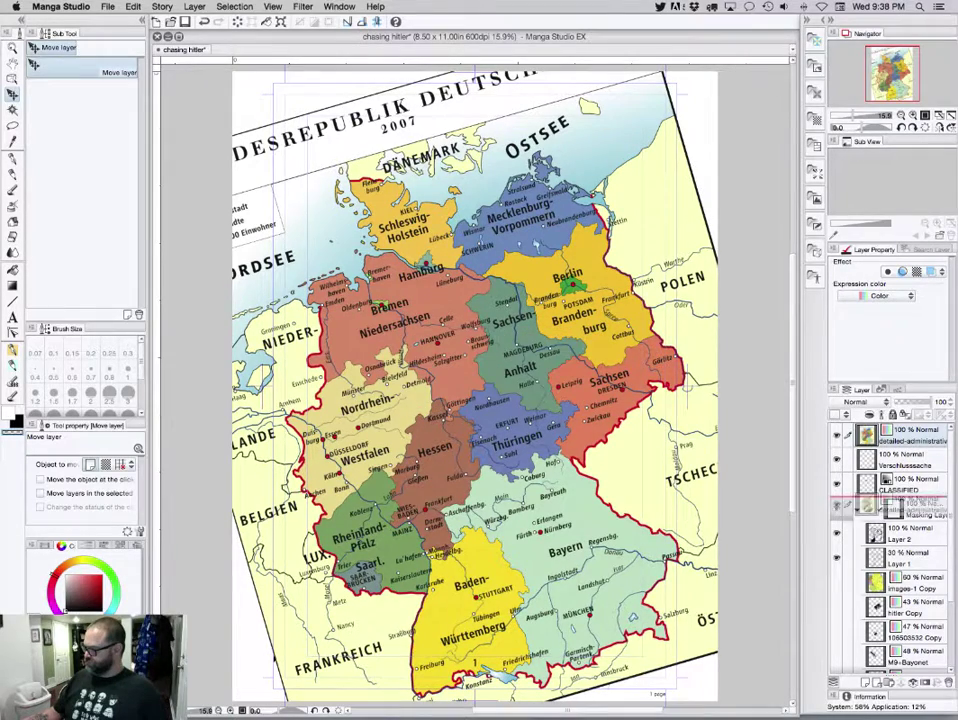
Move the Germany map layer directly below Layer 1 in the masking folder and lower its opacity to 34%
drag(900, 566, 900, 568)
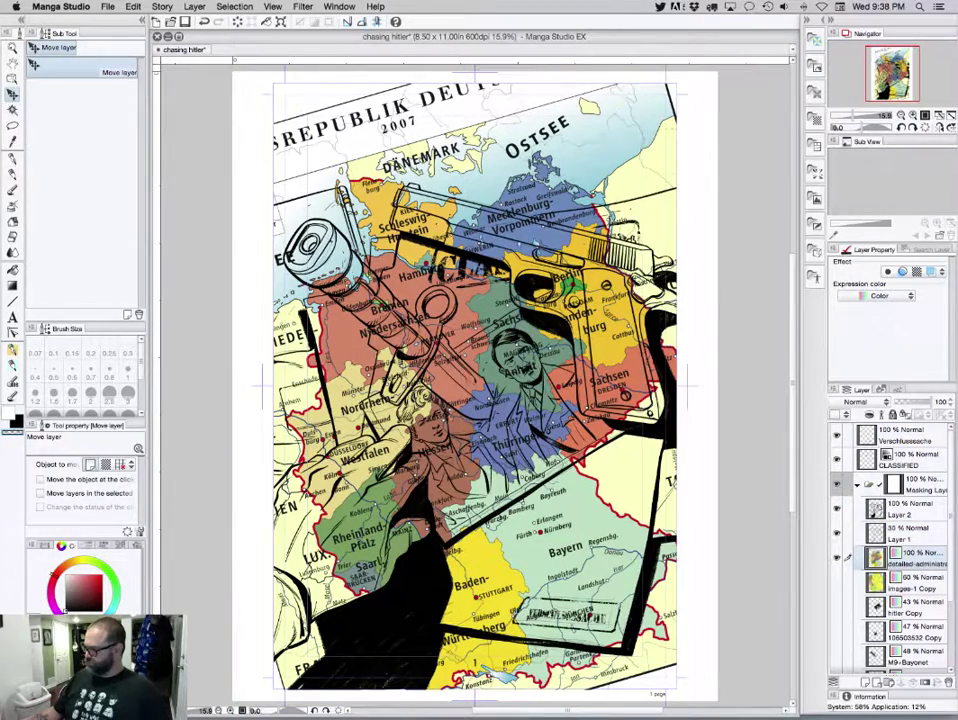
click(910, 402)
drag(915, 401, 911, 401)
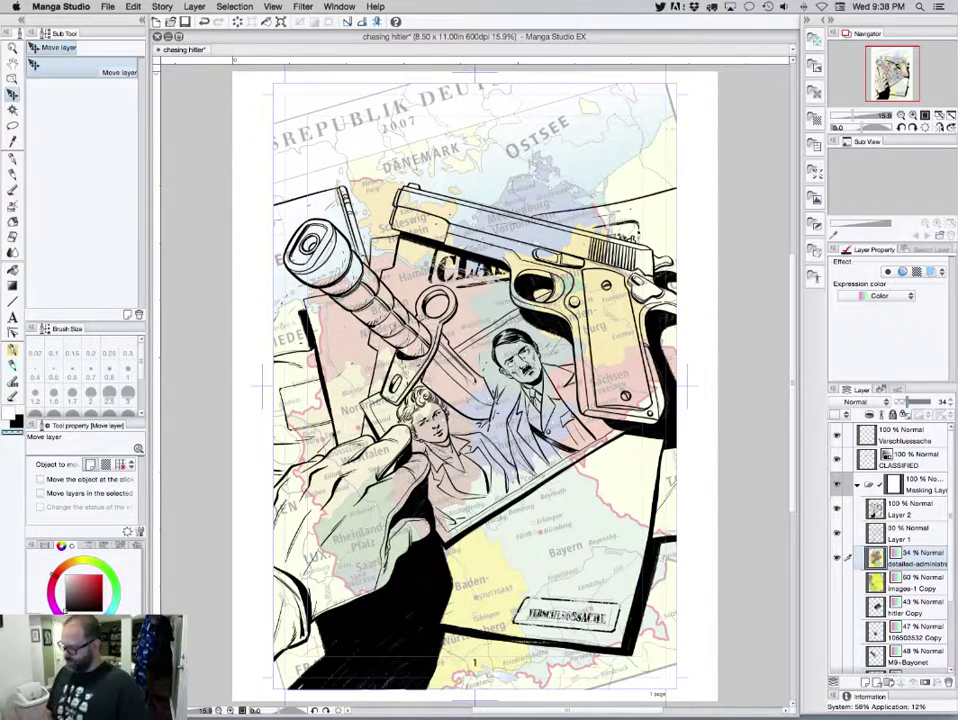
Add a new layer directly above Layer 1 and shift the Germany map slightly to the right on the page
click(915, 533)
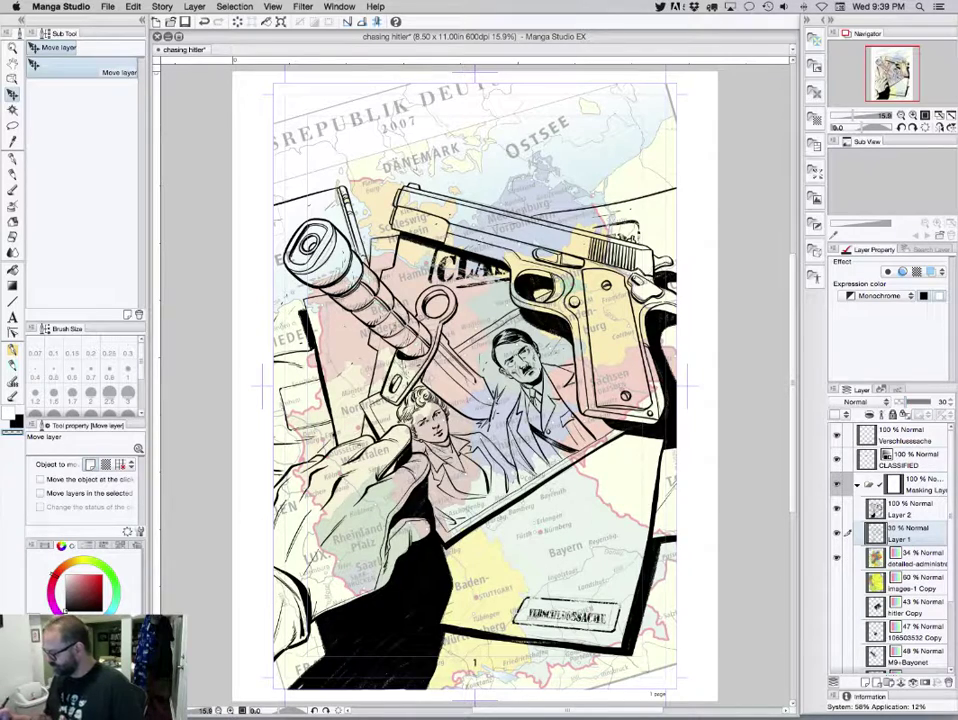
click(865, 682)
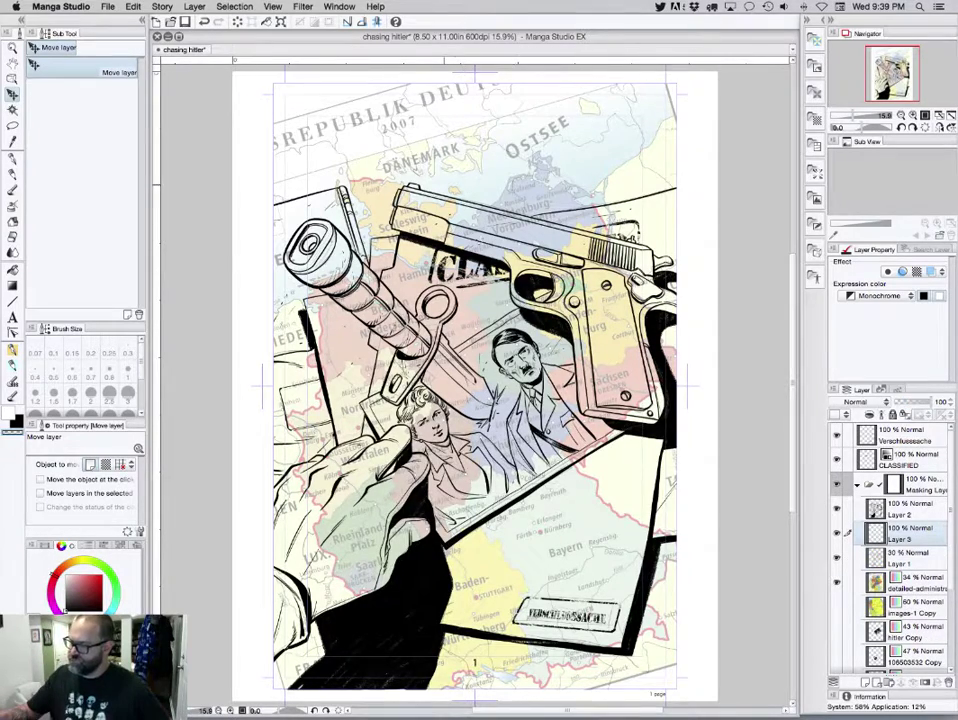
scroll(475, 390, up, 5)
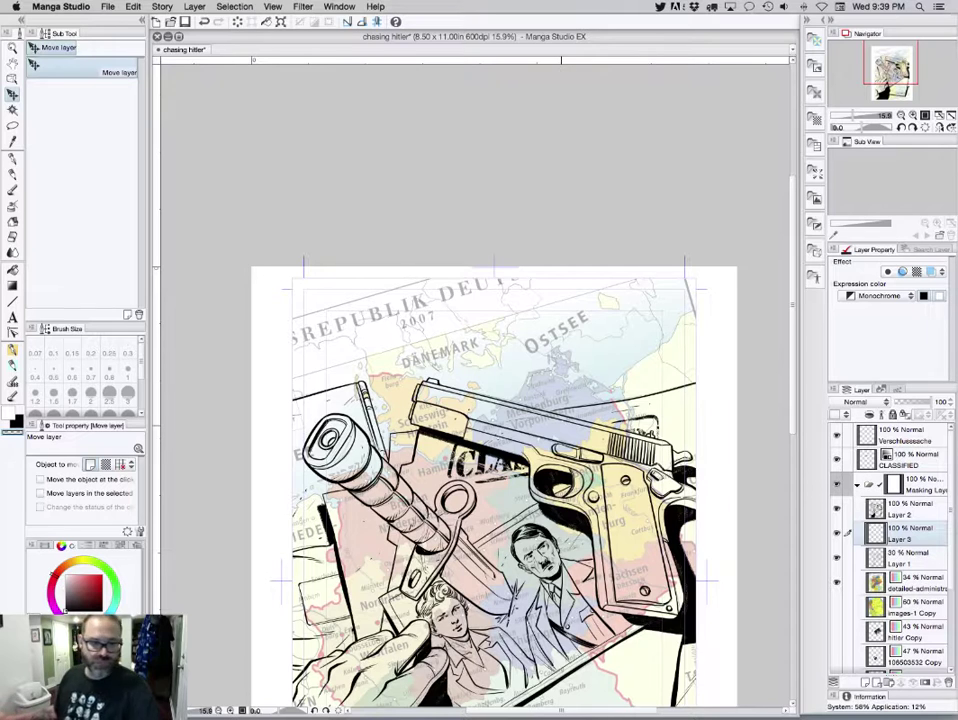
key(Tab)
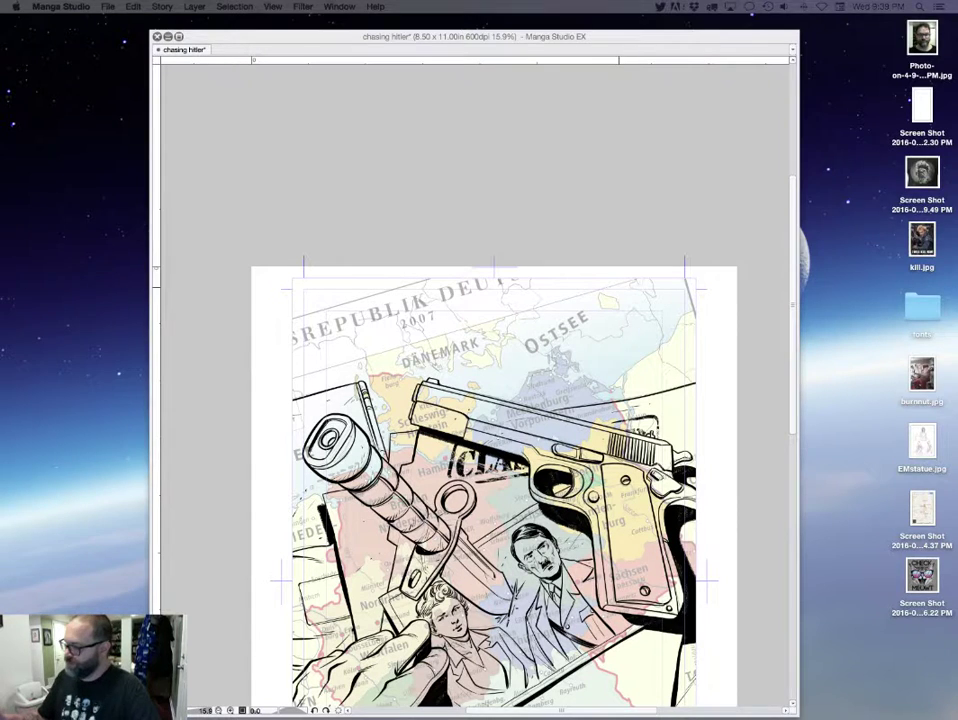
key(Tab)
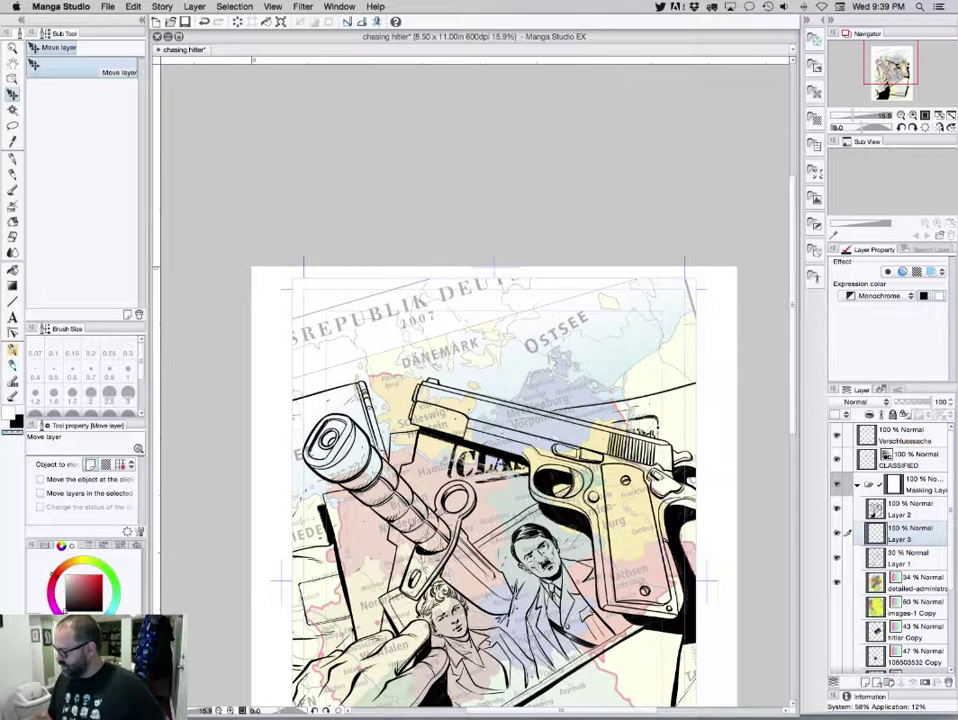
click(917, 582)
mouse_move(363, 402)
mouse_down()
mouse_move(478, 406)
mouse_move(381, 417)
mouse_move(376, 405)
mouse_up()
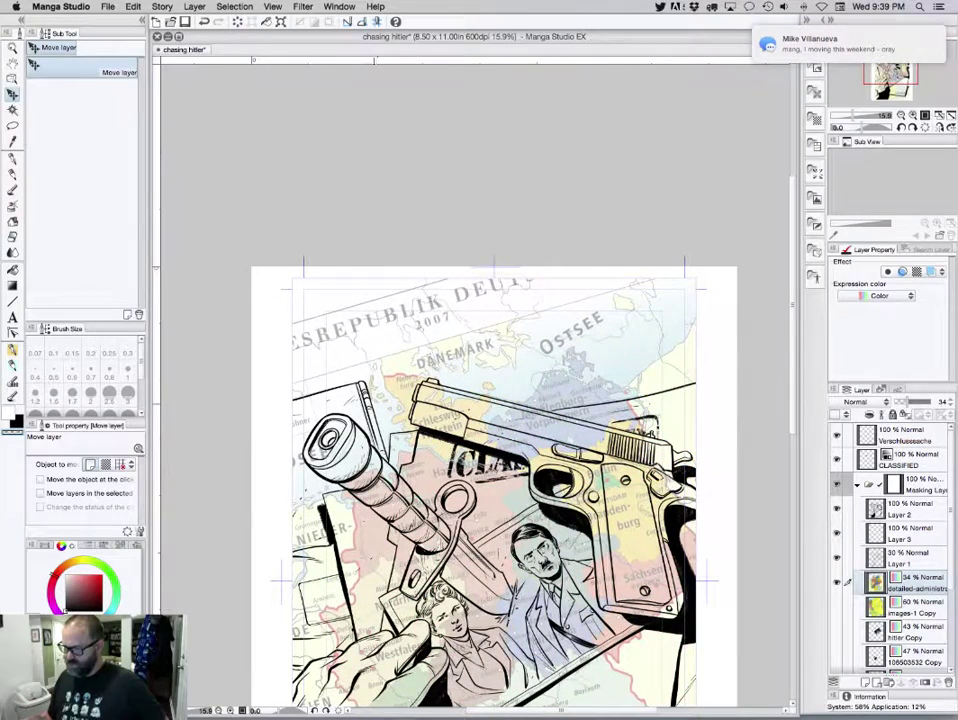
Add the text "BUNDESREPUBLIK DEUTSCH" below the map's title, select all of it and colour it black
key(t)
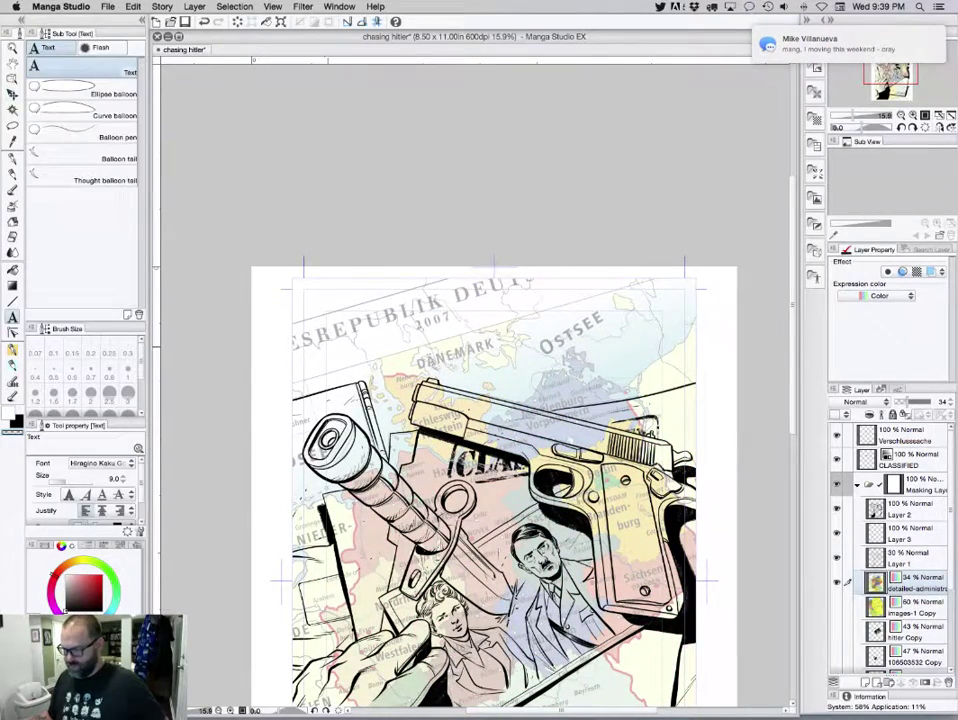
click(327, 349)
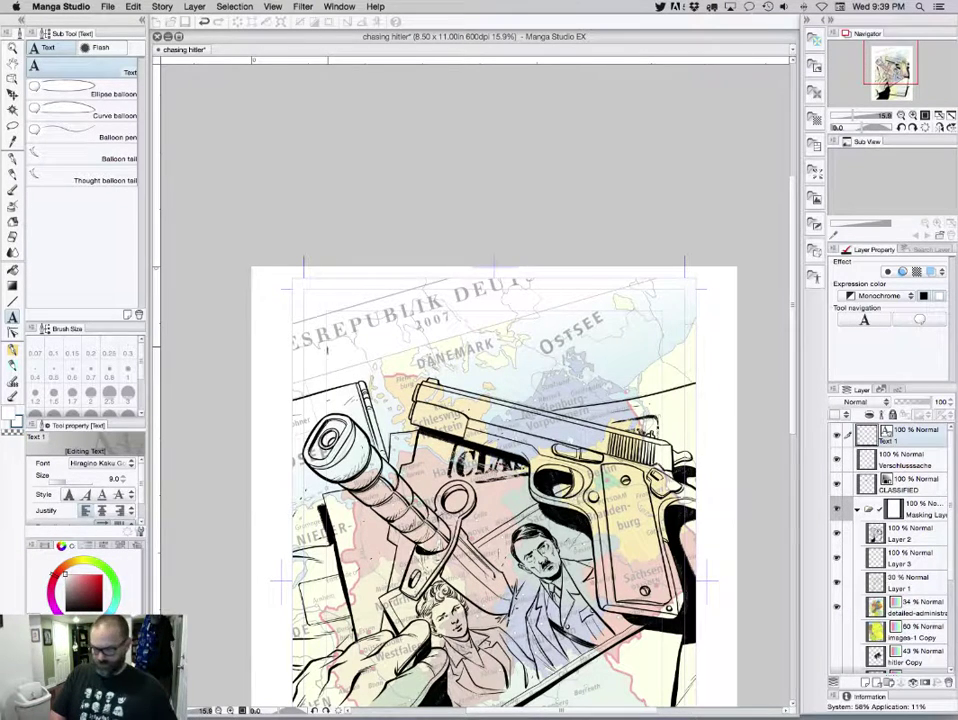
text(cha)
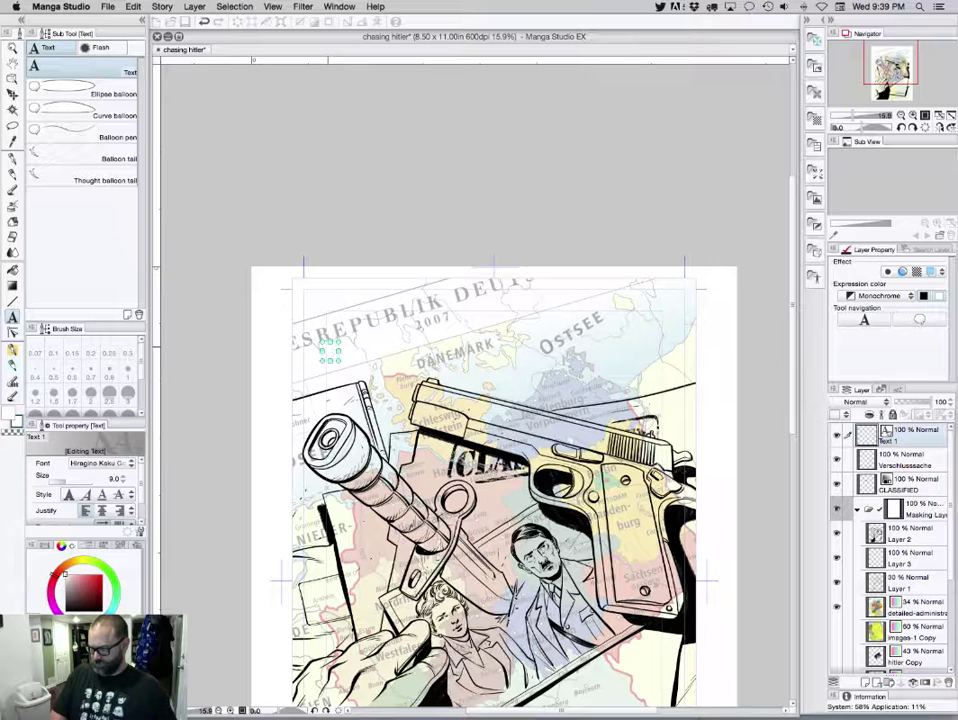
text(sing)
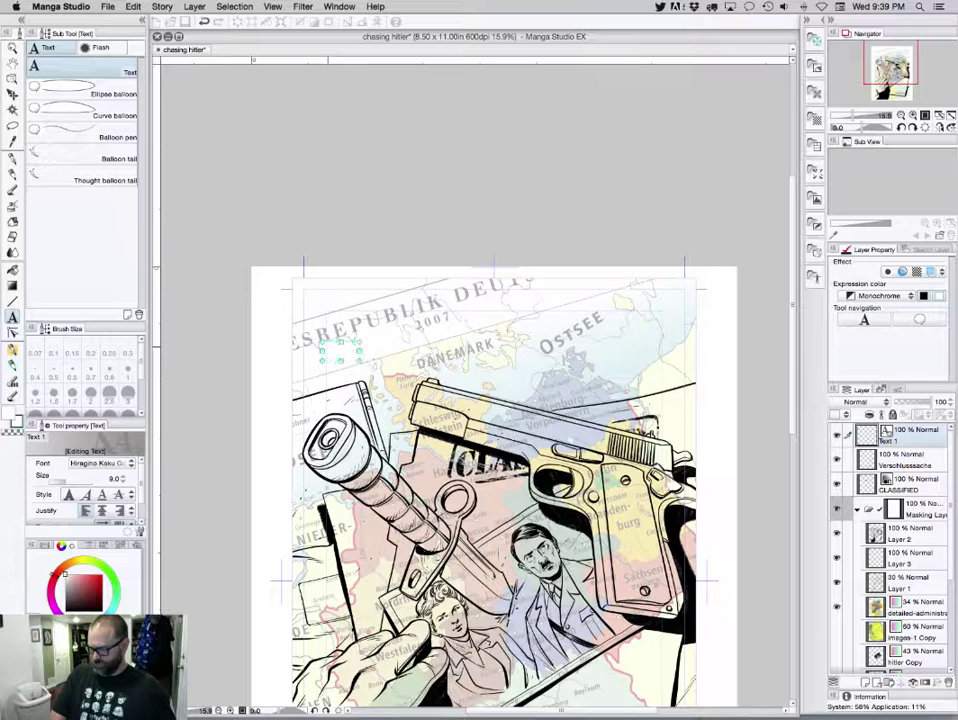
text( hitler)
key(BackSpace)
text(er)
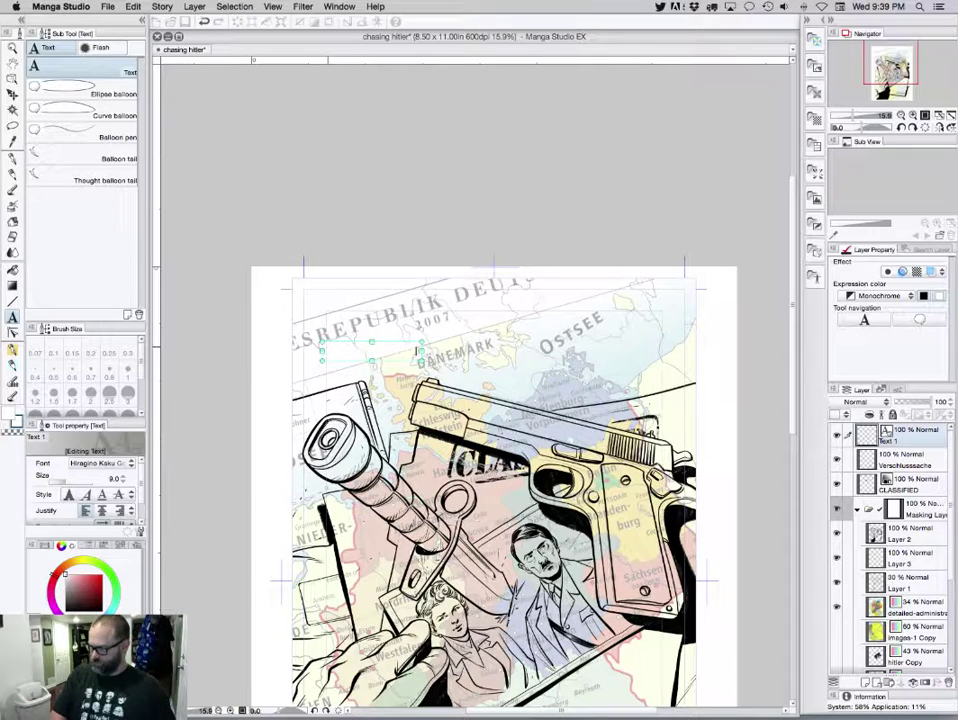
text(ER)
key(super+a)
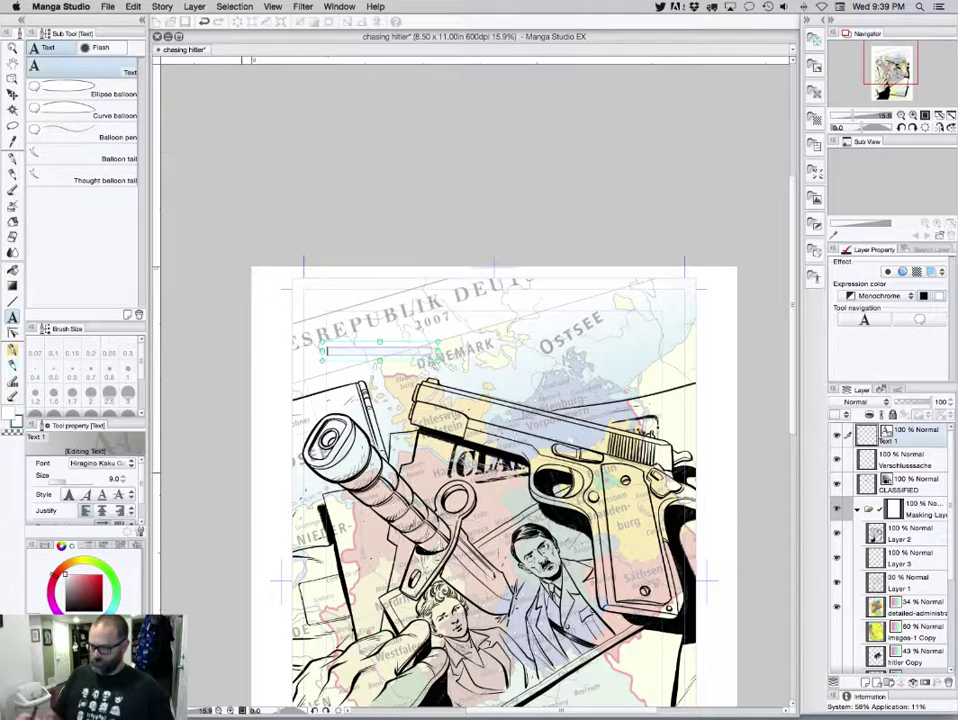
click(66, 592)
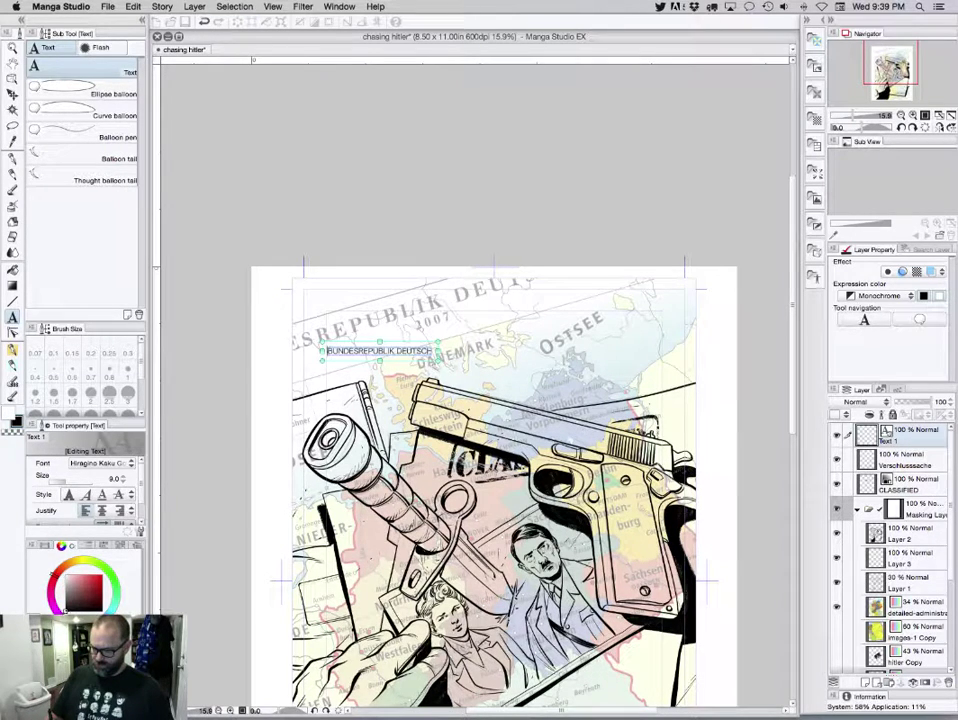
Change the font of the "BUNDESREPUBLIK DEUTSCH" lettering to Bodoni 72 Oldstyle Bold
click(98, 463)
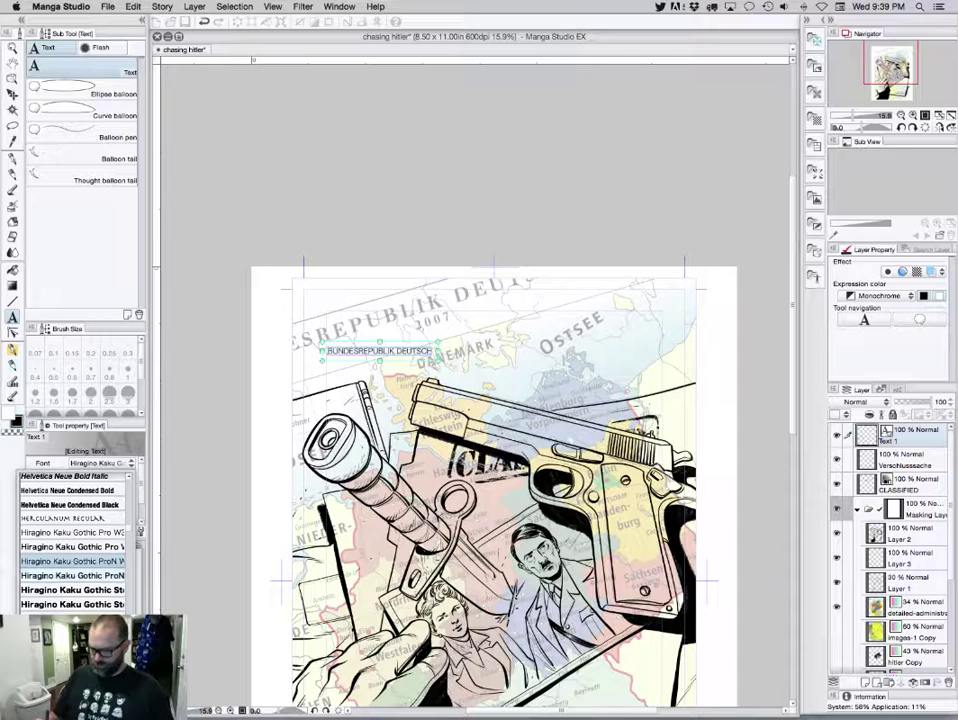
scroll(72, 540, up, 10)
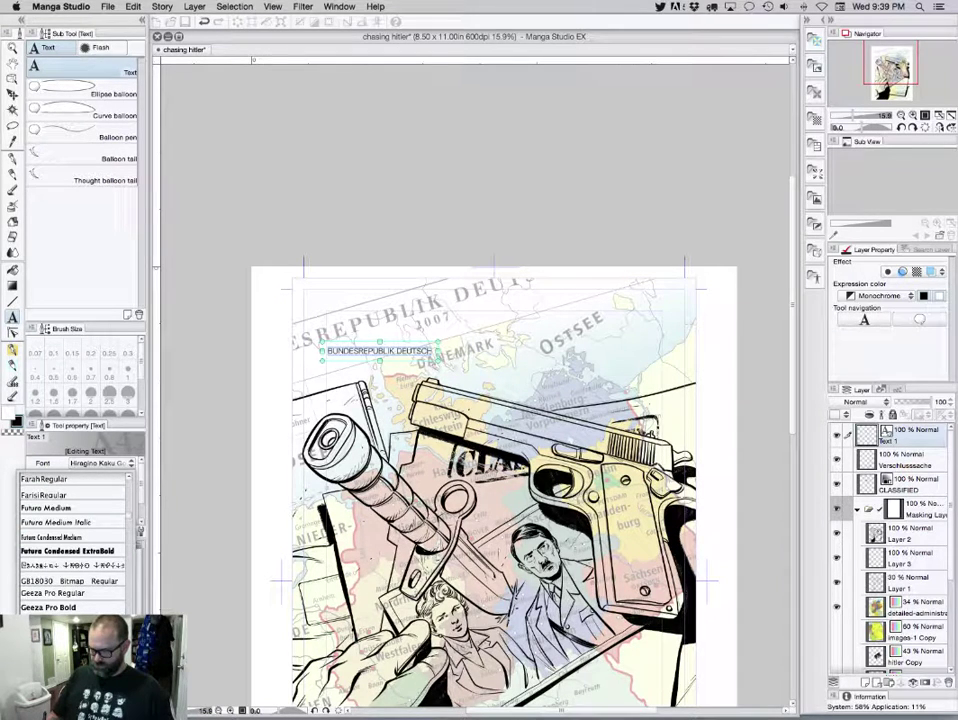
scroll(72, 540, up, 10)
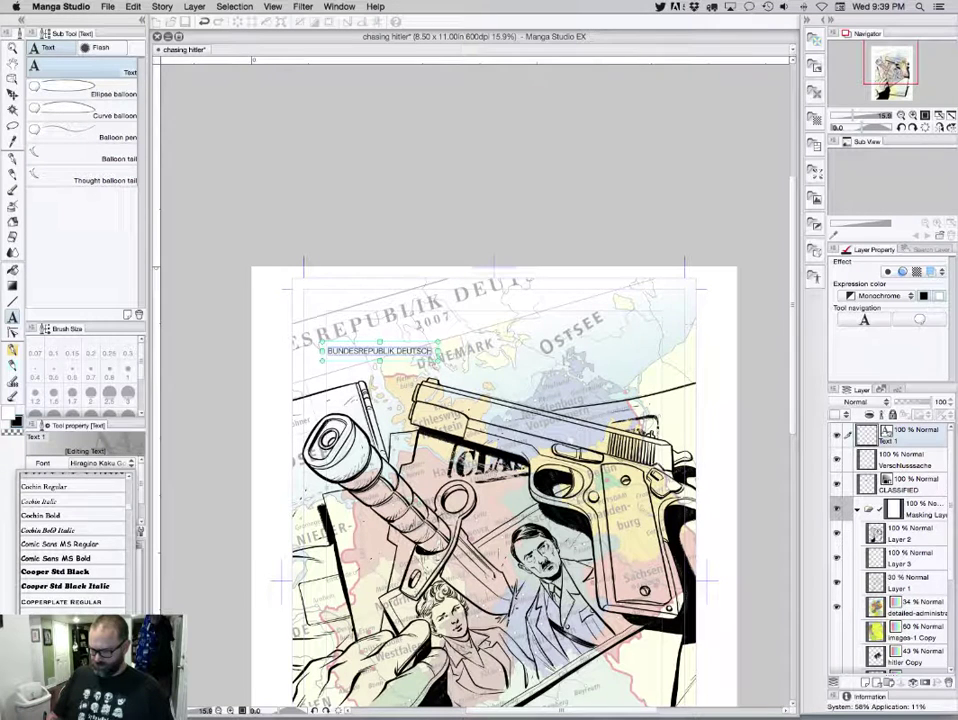
scroll(72, 540, up, 5)
scroll(72, 540, down, 3)
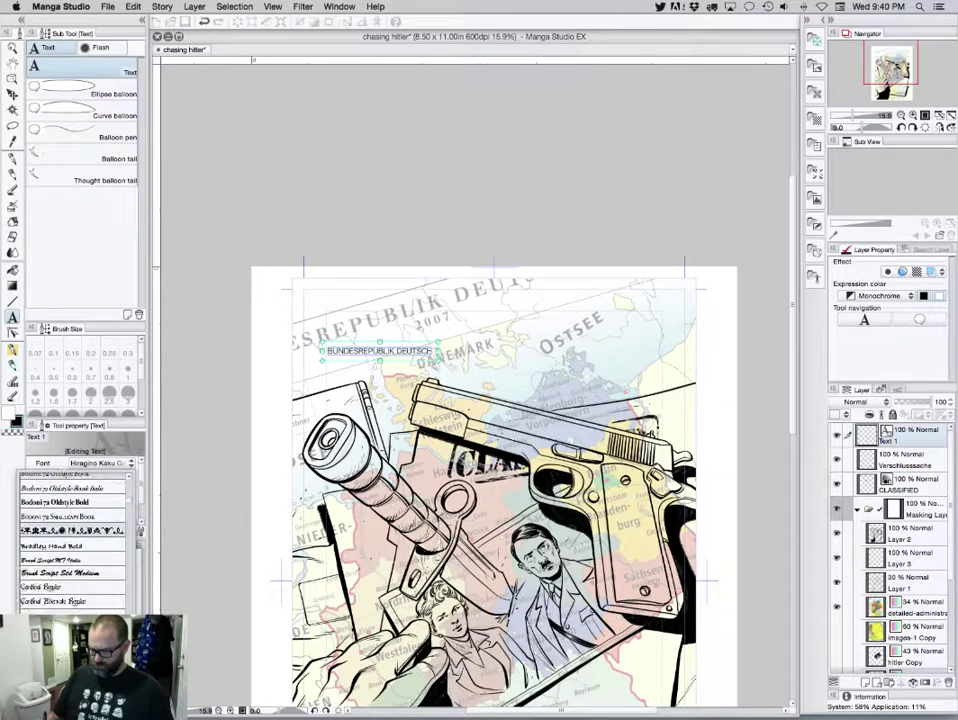
click(72, 501)
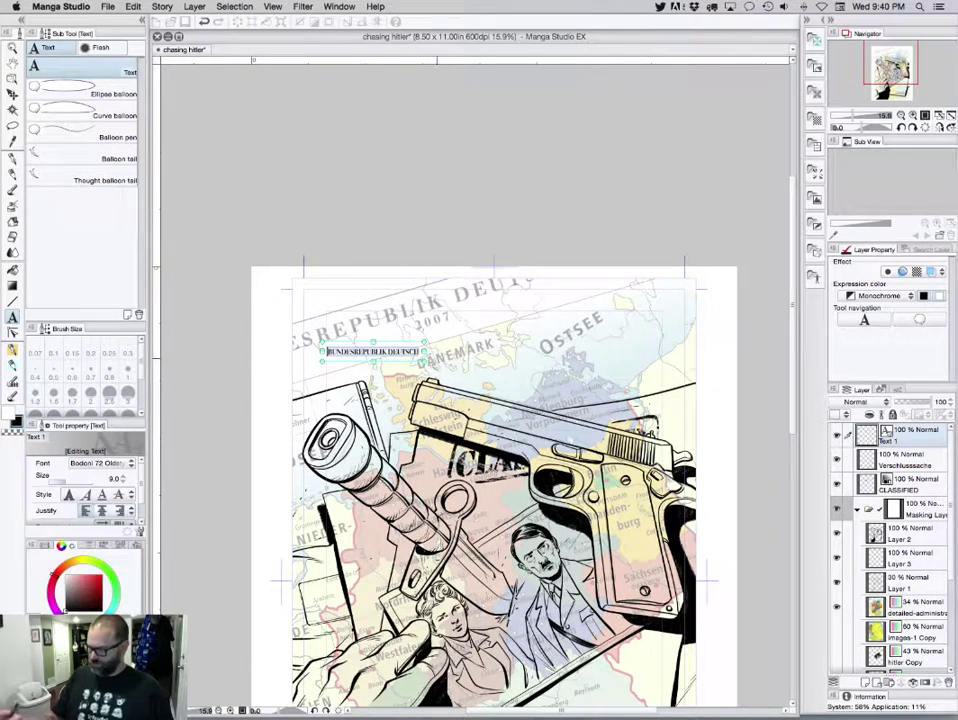
Enlarge the "BUNDESREPUBLIK DEUTSCH" lettering to size 27.8, with a wider gap between its two words
drag(424, 361, 574, 375)
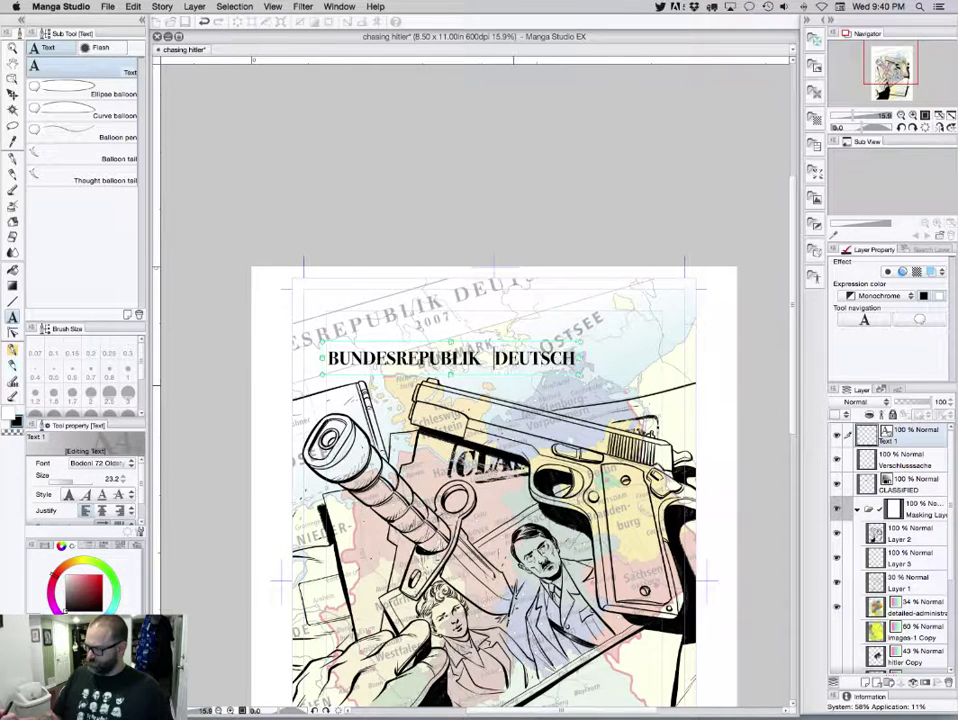
drag(579, 343, 628, 338)
key(super+a)
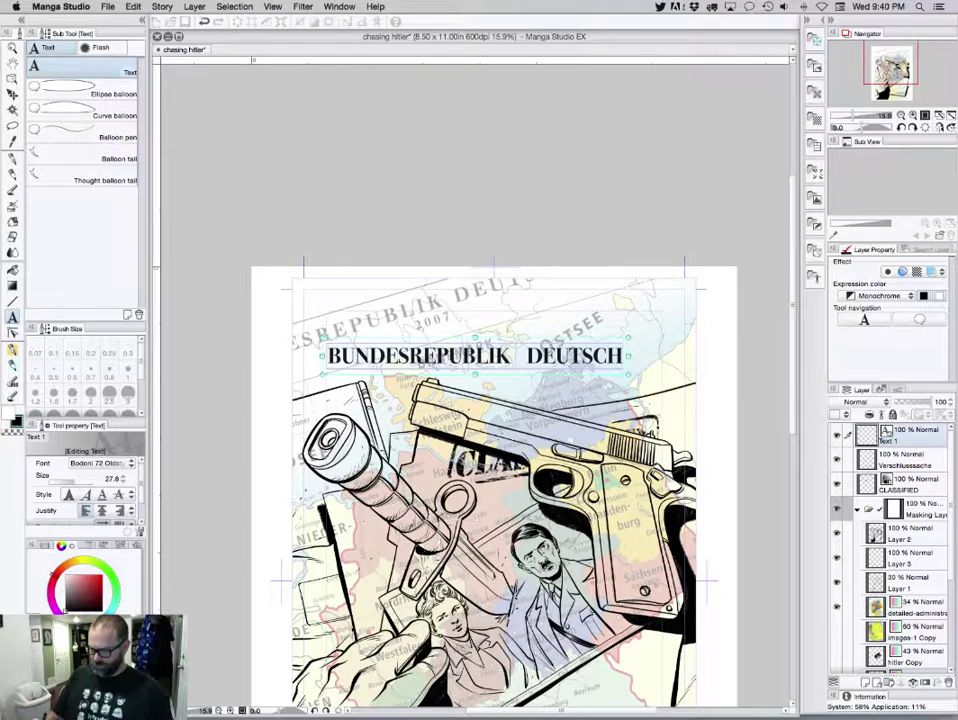
scroll(80, 490, down, 2)
scroll(80, 485, up, 2)
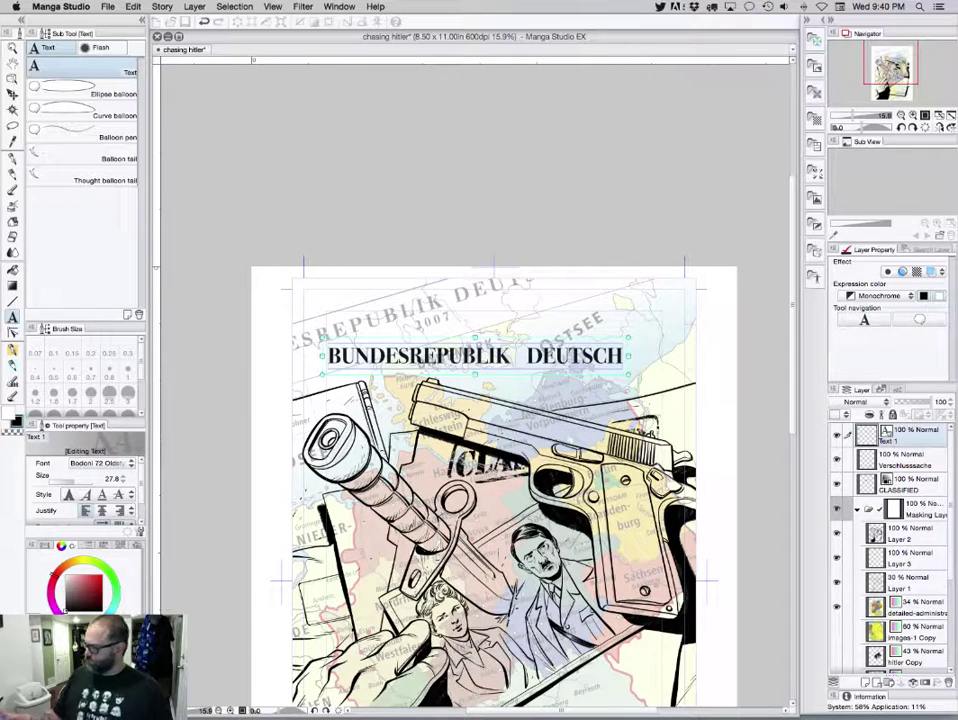
key(super+Return)
Rasterize the "BUNDESREPUBLIK DEUTSCH" text layer
click(234, 6)
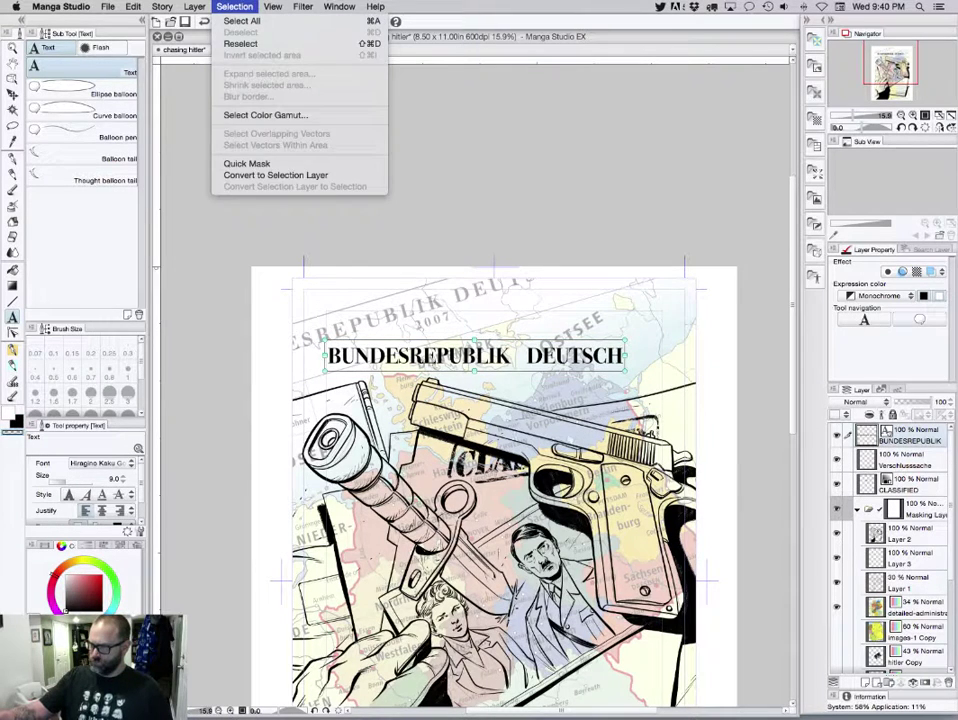
mouse_move(194, 6)
click(209, 142)
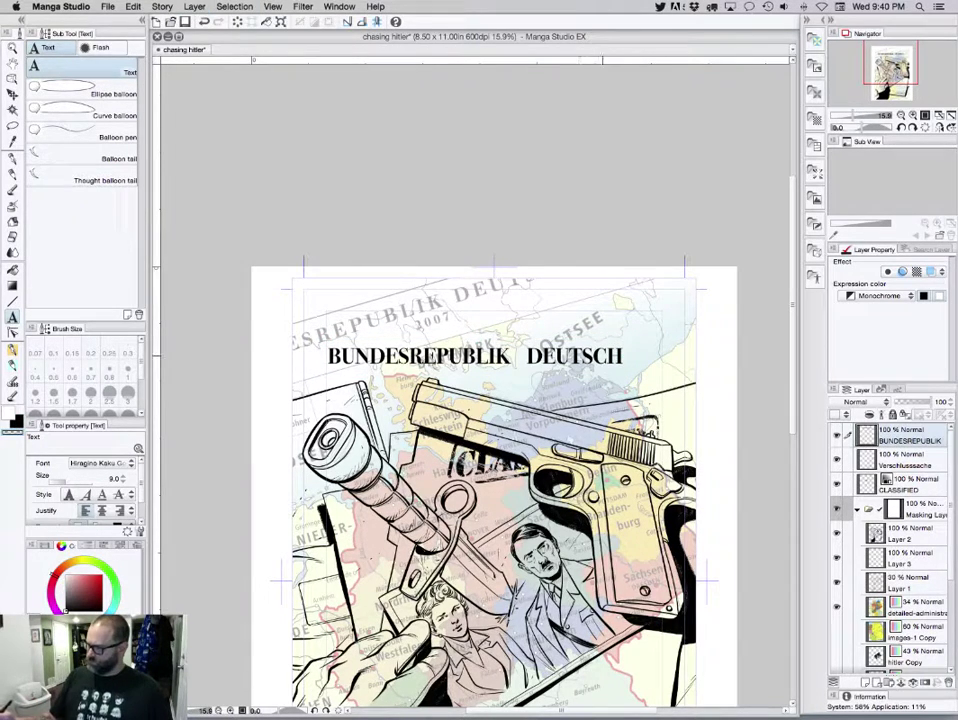
Rotate the lettering counterclockwise to match the map's slanted title and place it over that title, running off the page edges
key(super+t)
drag(626, 347, 567, 261)
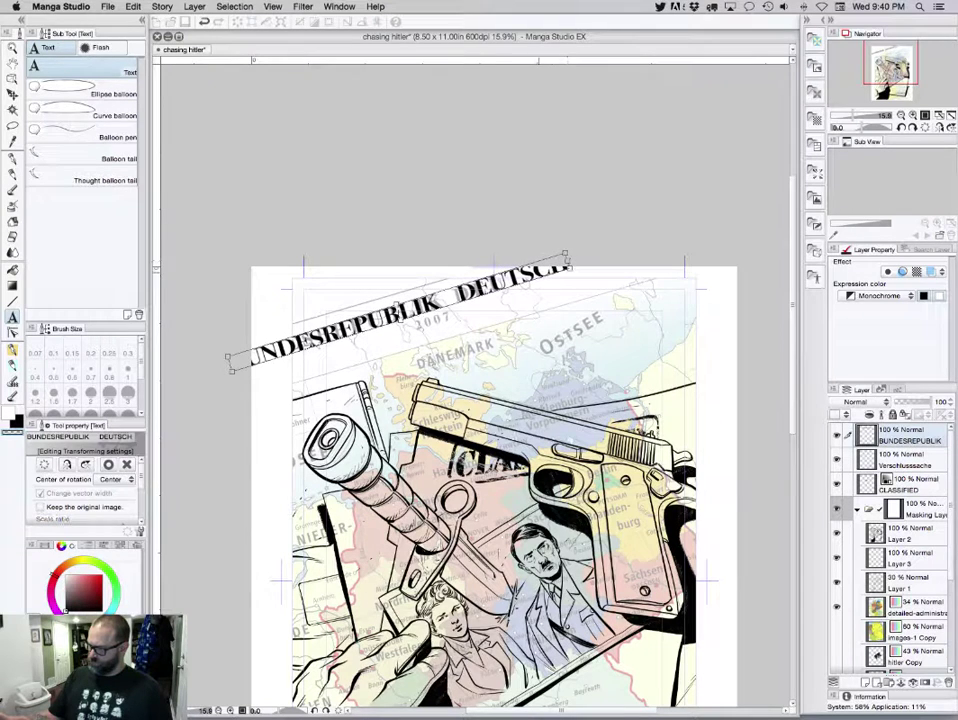
drag(397, 309, 387, 315)
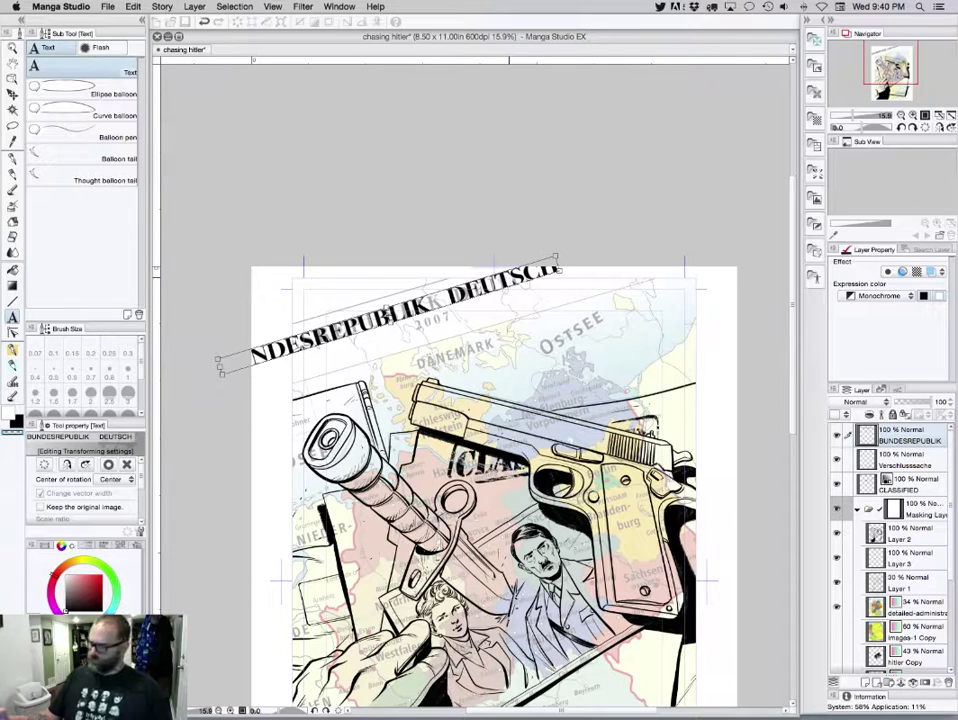
key(Return)
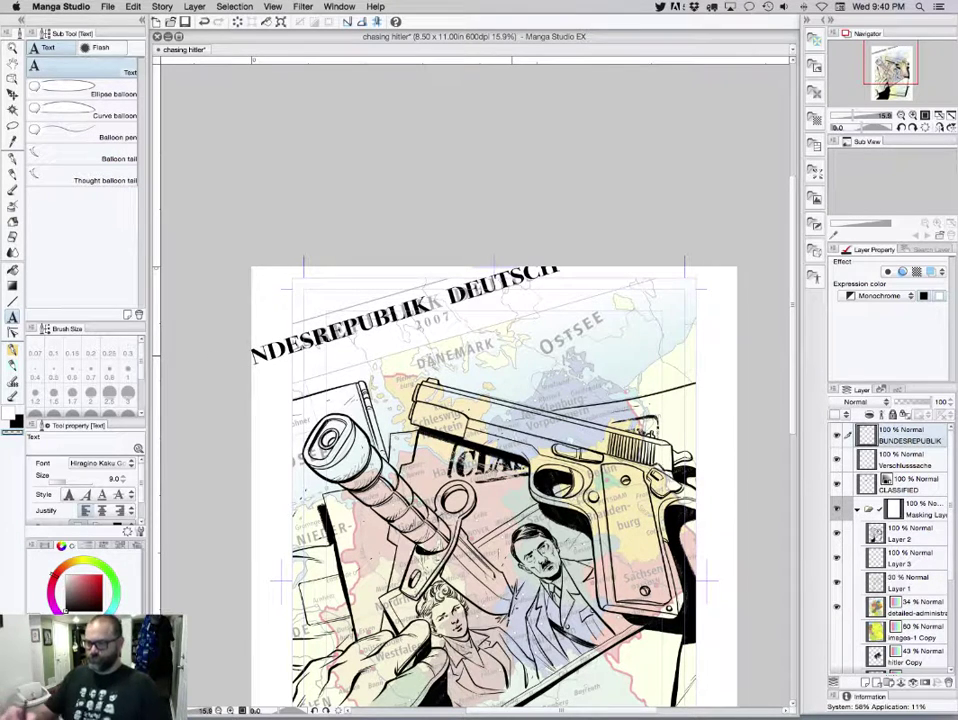
Ink the slanted border lines above and below the map's title lettering with the Lando Calbrusshian 2 pen at size 1
key(p)
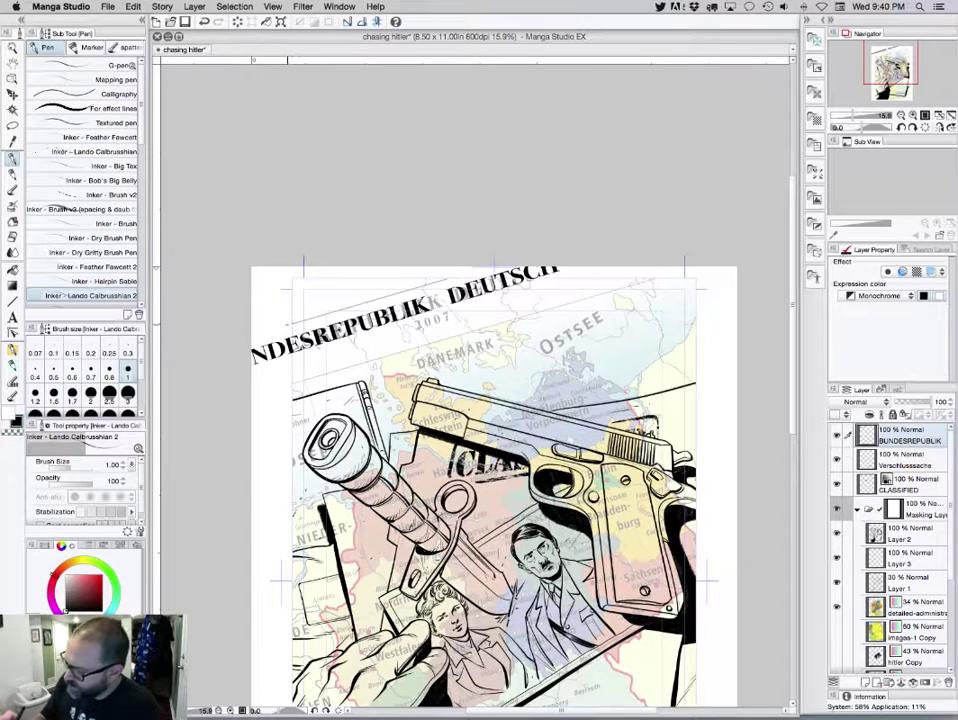
drag(285, 325, 475, 268)
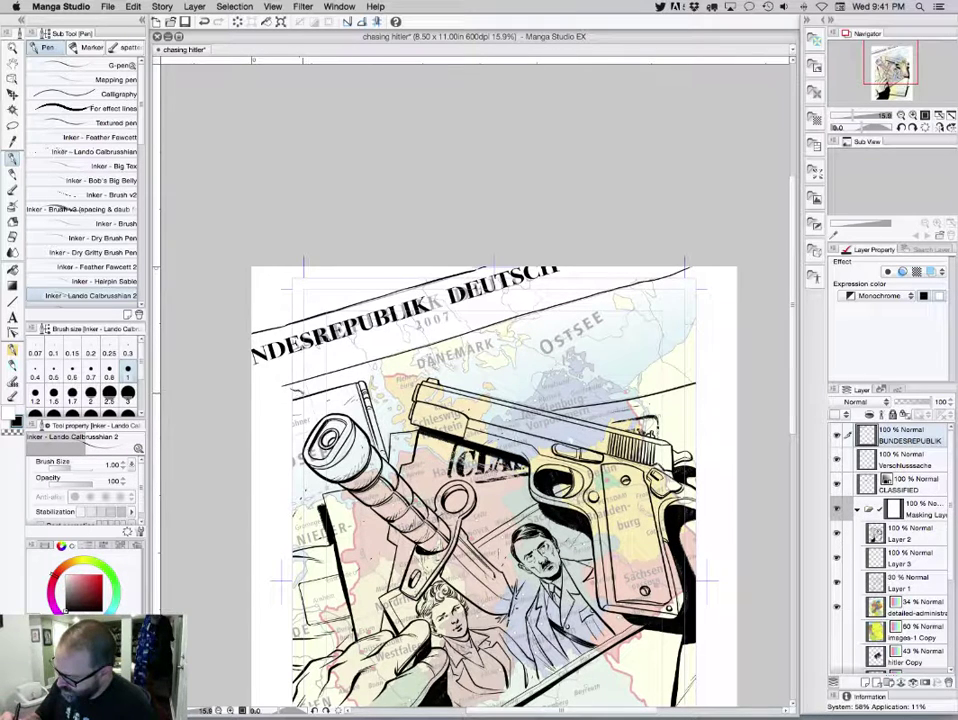
Reduce the pen size to 0.6 and trace the Danish islands and Baltic coastlines on the upper map
click(36, 367)
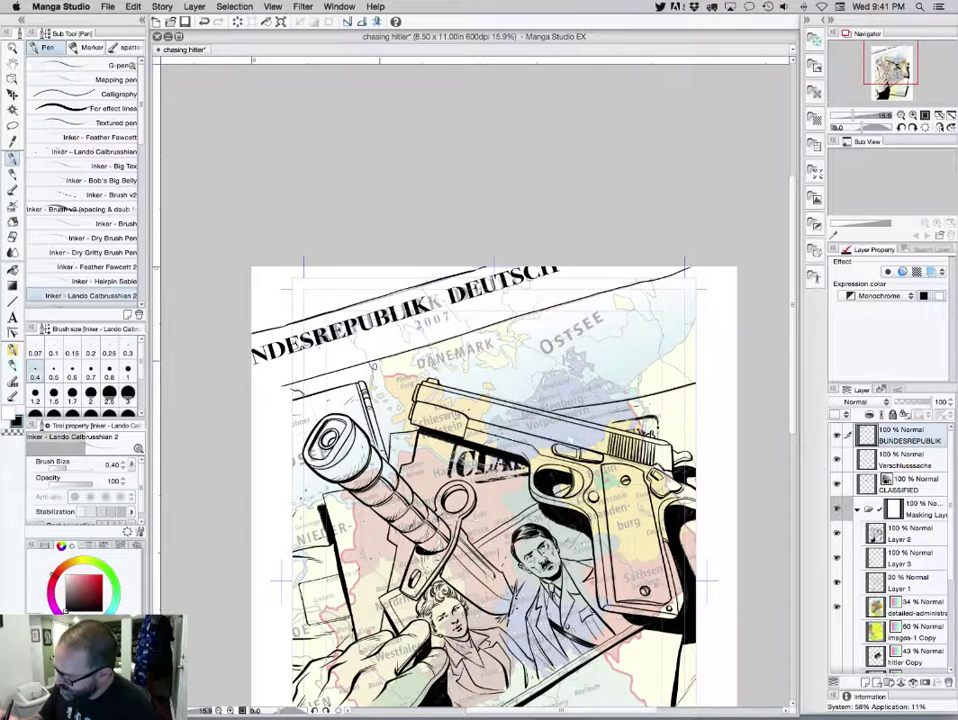
click(73, 369)
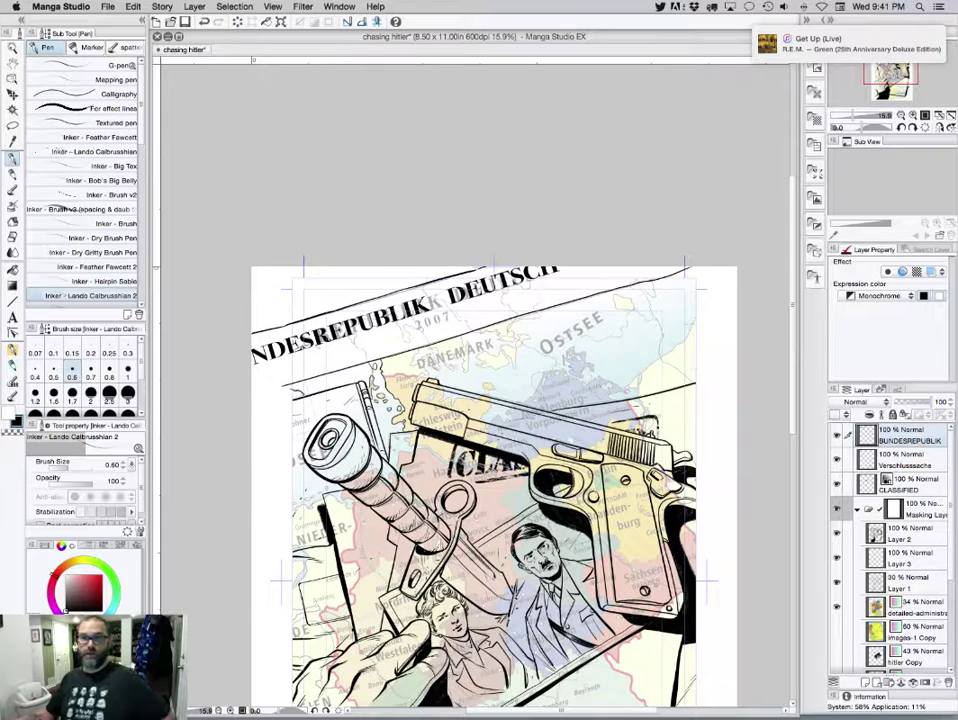
key(Tab)
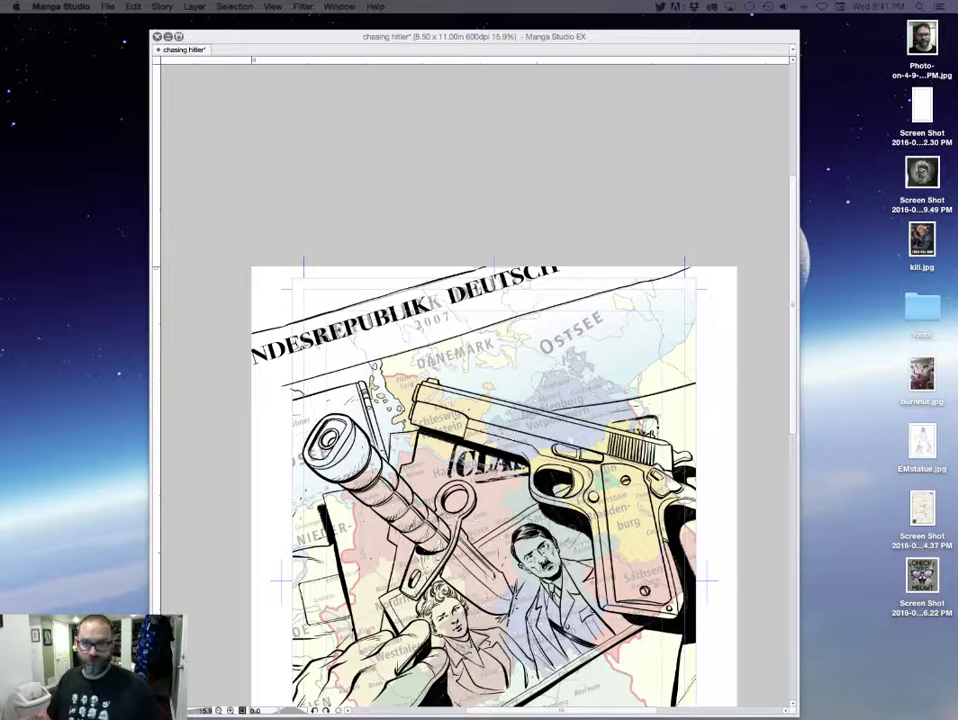
key(Tab)
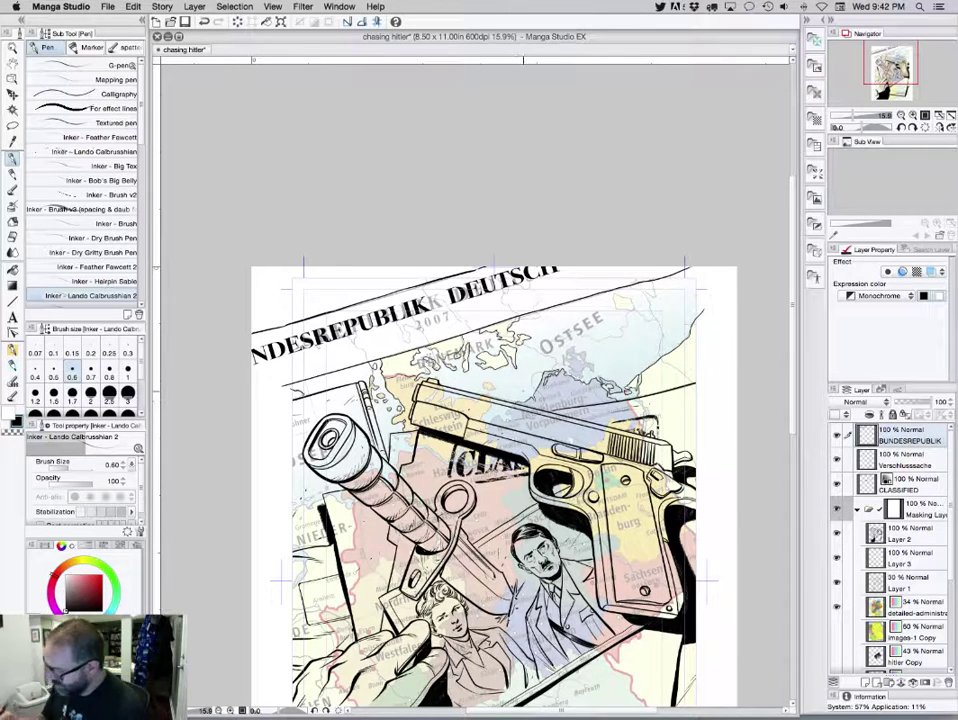
Trace the map's border lines around the lower folder and ink the map's bottom edge with the 0.6 pen
drag(540, 498, 457, 204)
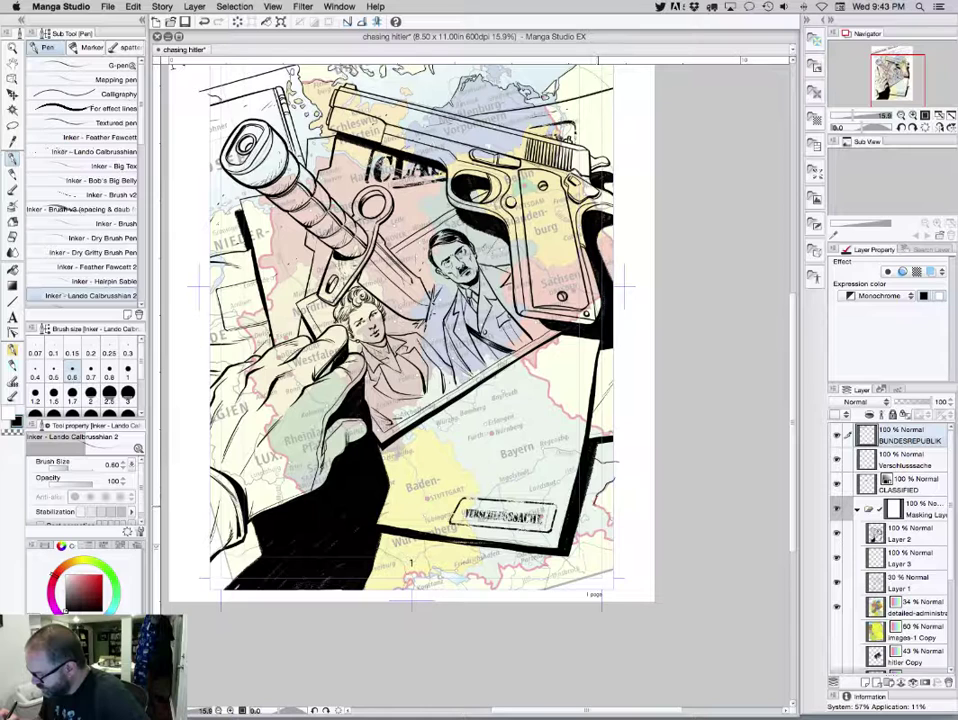
mouse_move(598, 494)
mouse_down()
mouse_move(609, 524)
mouse_move(630, 520)
mouse_move(590, 518)
mouse_up()
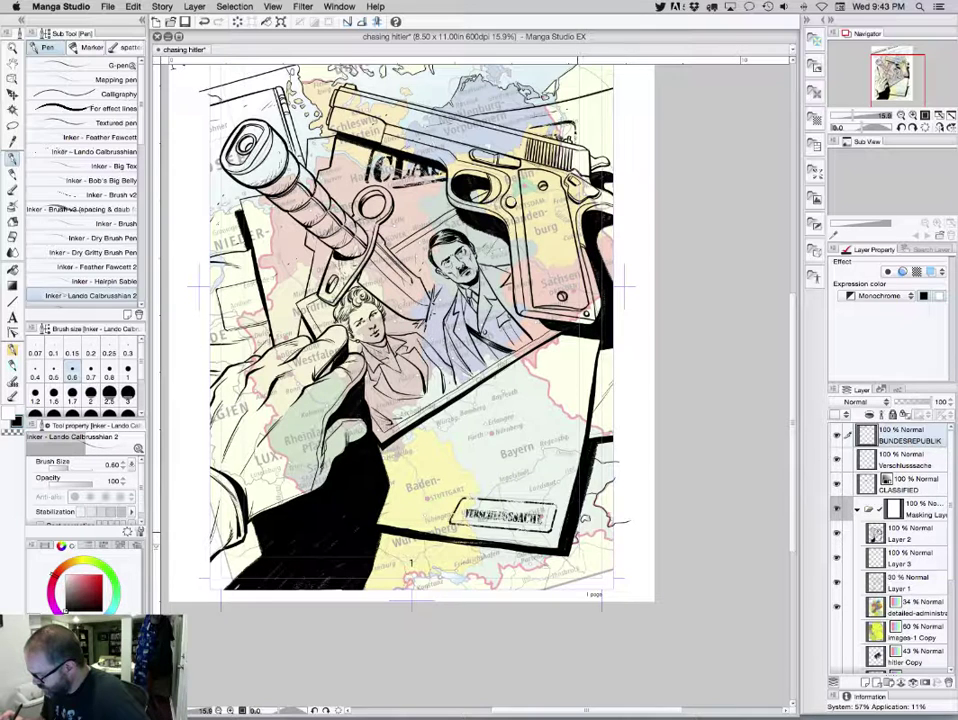
mouse_move(577, 533)
mouse_down()
mouse_move(598, 529)
mouse_move(630, 549)
mouse_up()
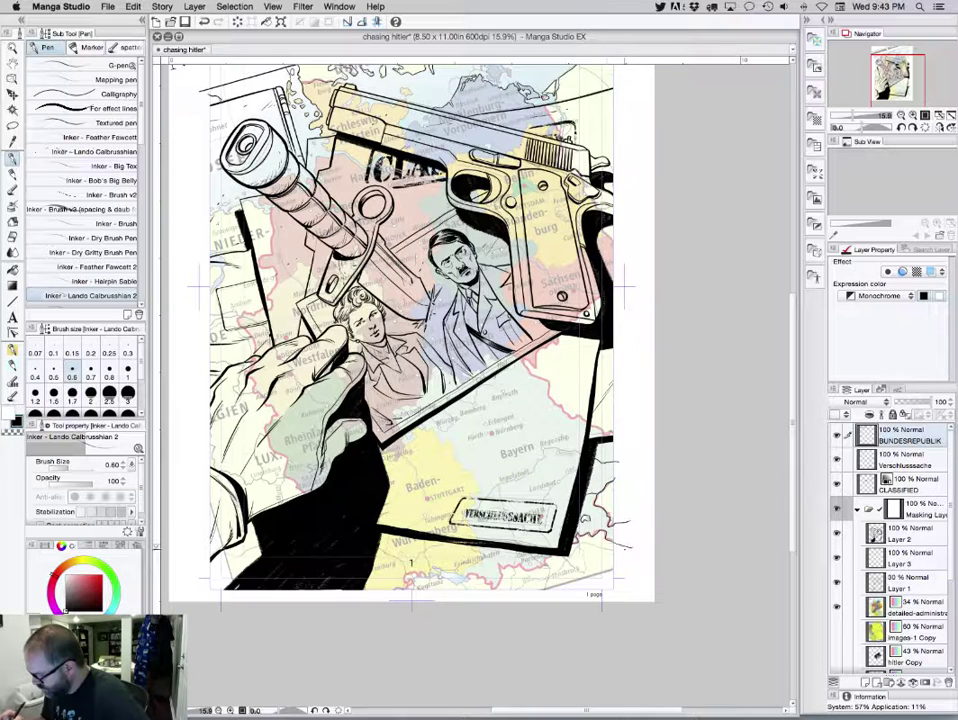
mouse_move(466, 411)
mouse_down()
mouse_move(436, 406)
mouse_move(438, 427)
mouse_move(422, 416)
mouse_move(473, 424)
mouse_up()
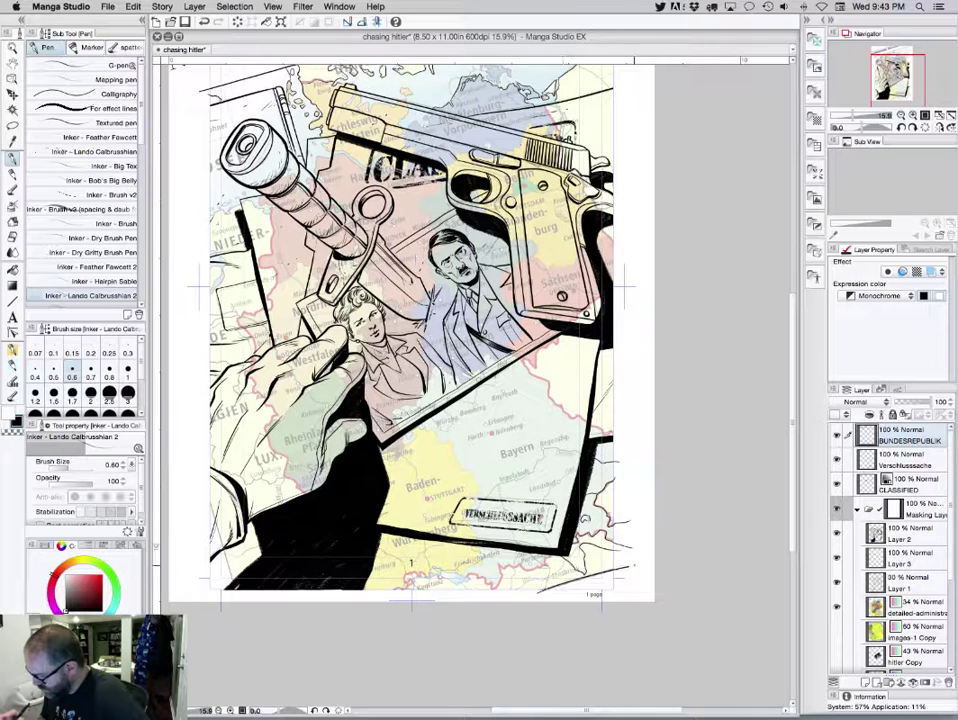
mouse_move(406, 443)
mouse_down()
mouse_move(476, 421)
mouse_move(463, 428)
mouse_up()
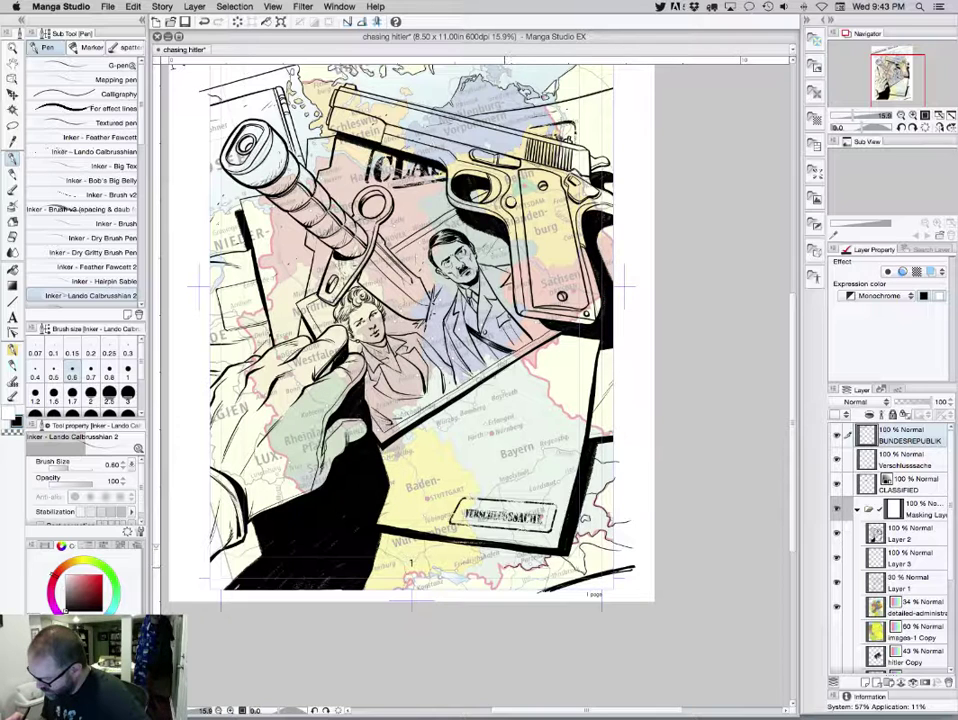
drag(379, 421, 364, 444)
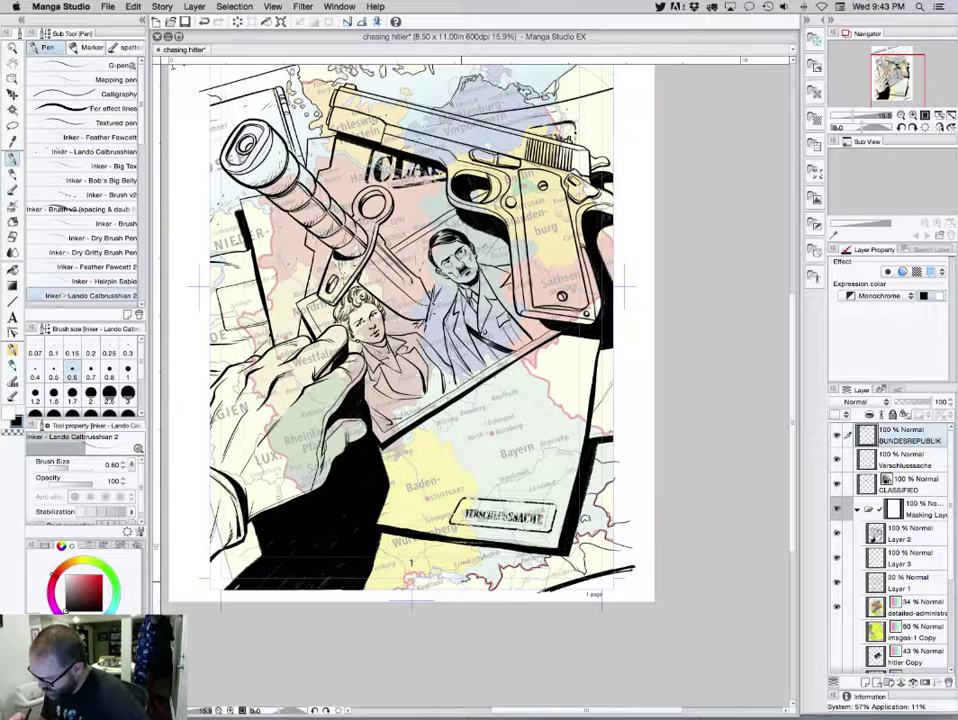
drag(461, 582, 426, 576)
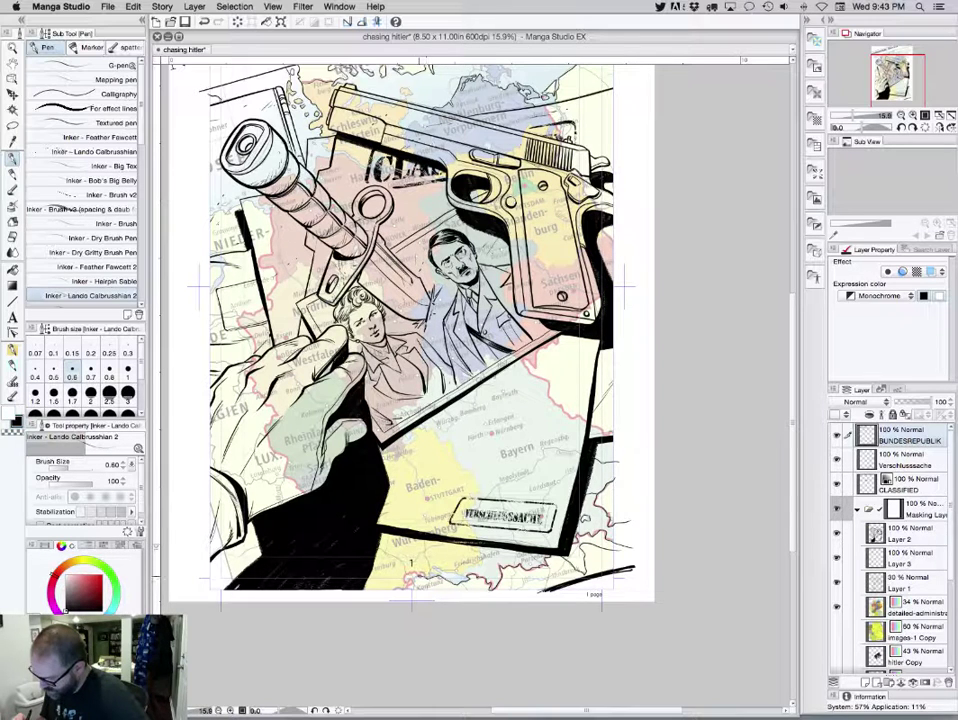
drag(324, 428, 315, 435)
drag(319, 429, 308, 437)
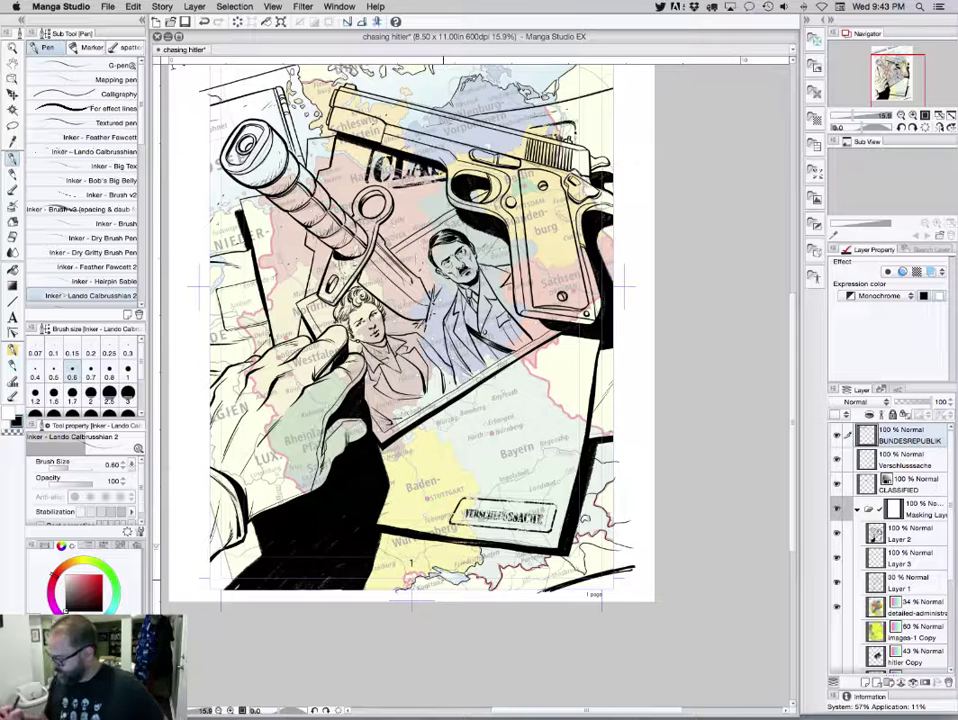
Increase the pen size to 1 and hatch thick shadow strokes along the map's lower right edge
key(bracketright)
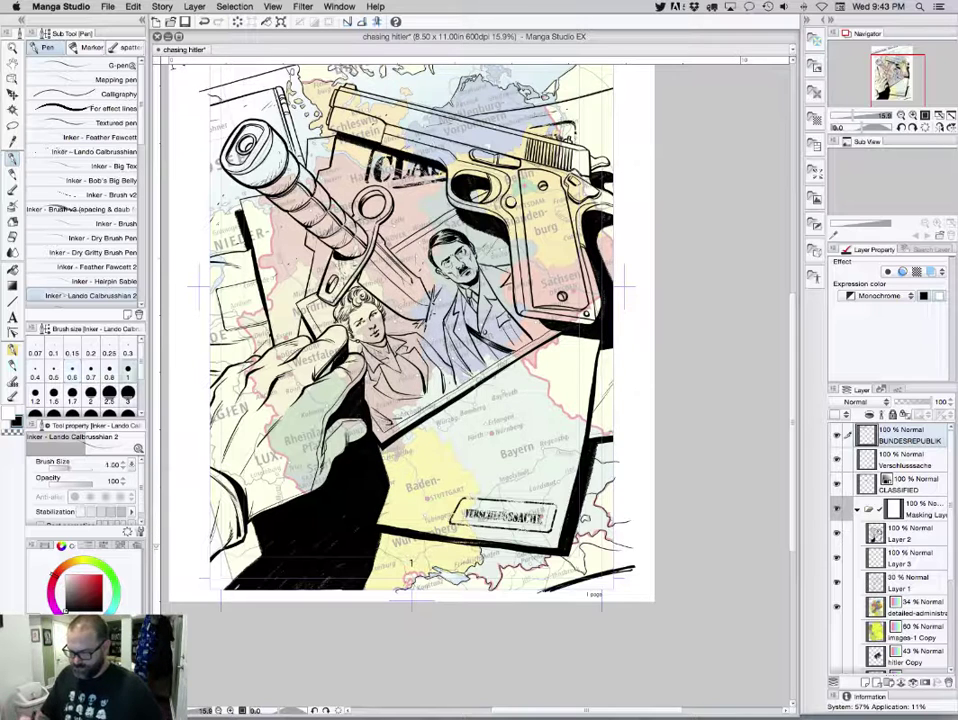
drag(540, 592, 639, 568)
drag(574, 583, 650, 566)
mouse_move(416, 445)
mouse_down()
mouse_move(485, 428)
mouse_move(479, 434)
mouse_up()
Fill the area above the map's title band with dense black hatching strokes, from the upper left towards the lettering
mouse_move(464, 330)
mouse_down()
mouse_move(506, 458)
mouse_move(562, 562)
mouse_up()
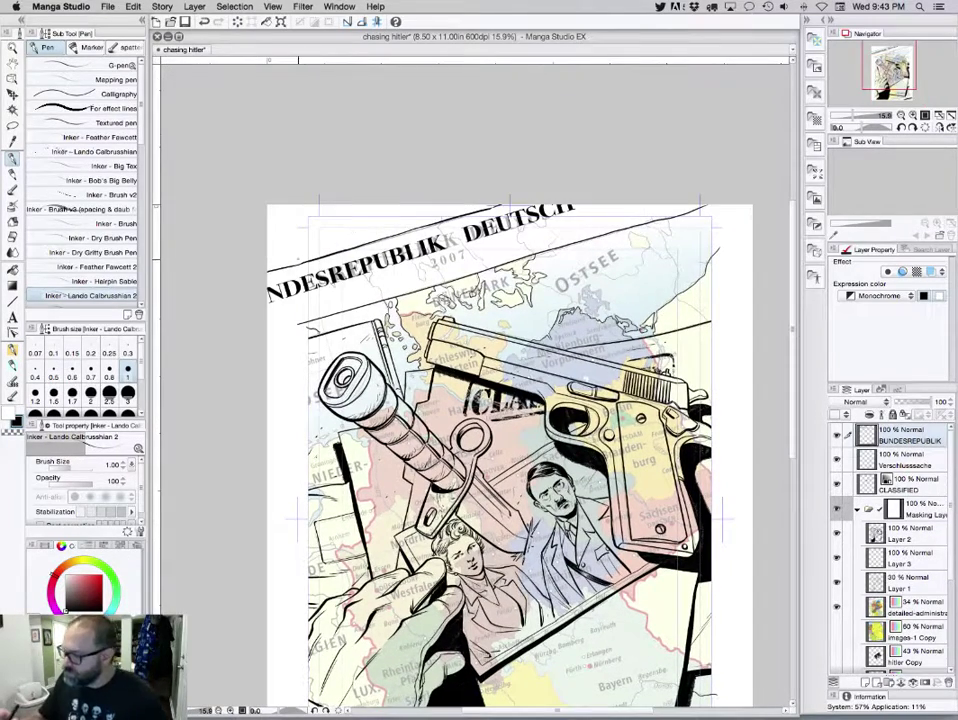
drag(296, 261, 338, 251)
drag(293, 263, 402, 225)
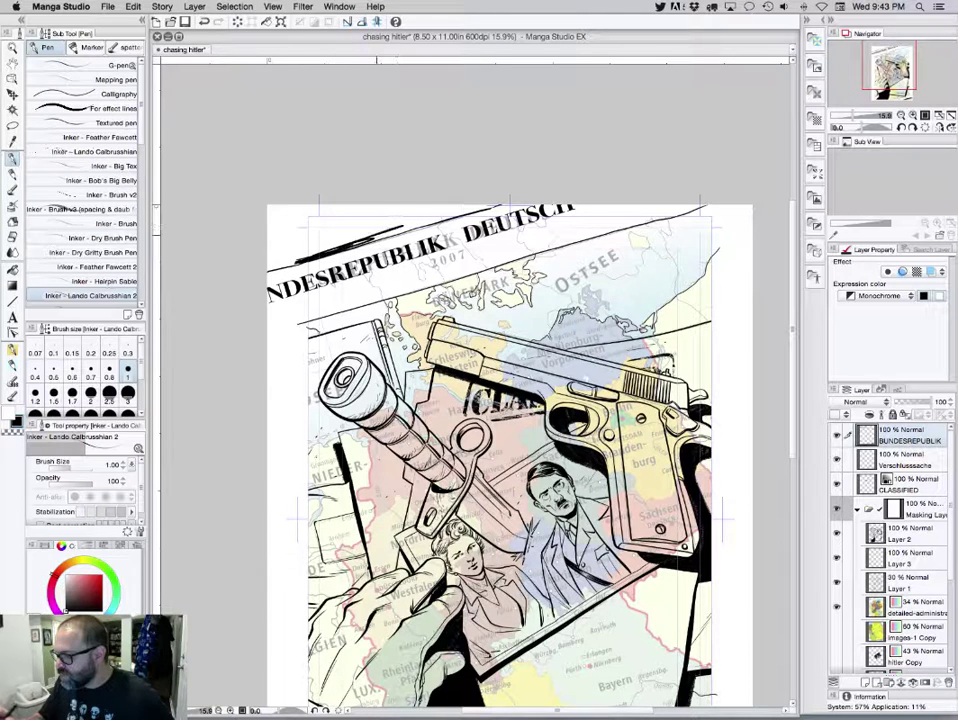
mouse_move(350, 246)
mouse_down()
mouse_move(457, 213)
mouse_move(440, 212)
mouse_up()
mouse_move(305, 255)
mouse_down()
mouse_move(432, 212)
mouse_move(330, 208)
mouse_up()
mouse_move(299, 225)
mouse_down()
mouse_move(328, 211)
mouse_move(378, 211)
mouse_up()
drag(294, 251, 374, 214)
drag(309, 246, 404, 208)
drag(367, 227, 434, 205)
drag(397, 228, 456, 210)
drag(447, 216, 471, 207)
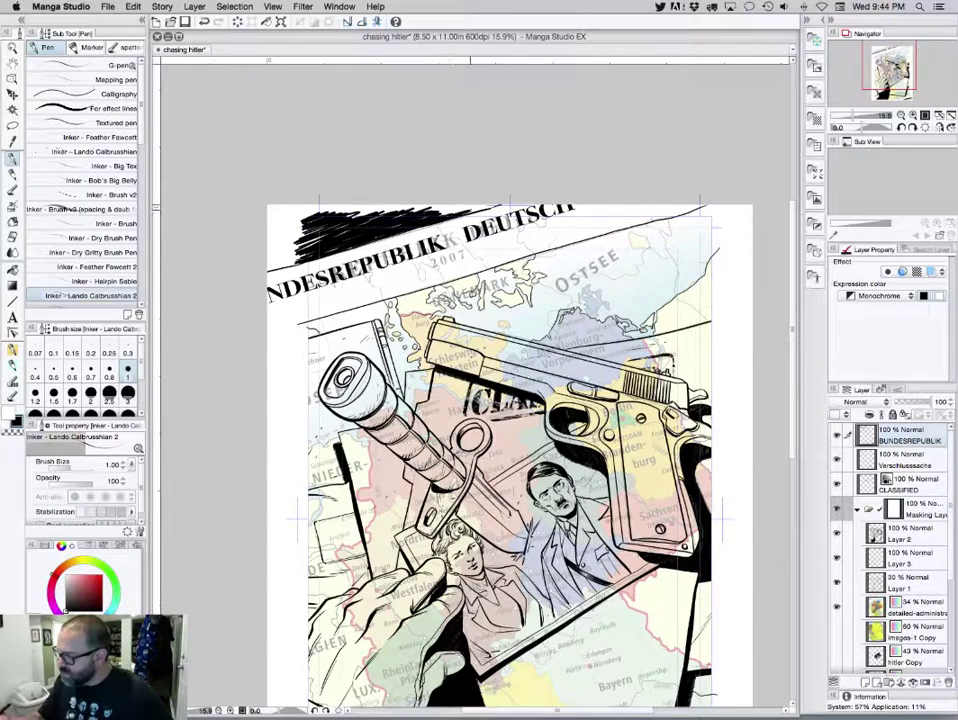
Hide the coloured map reference layer and move the masking layer folder above the BUNDESREPUBLIK, Verschlusssache and CLASSIFIED layers
drag(697, 490, 654, 372)
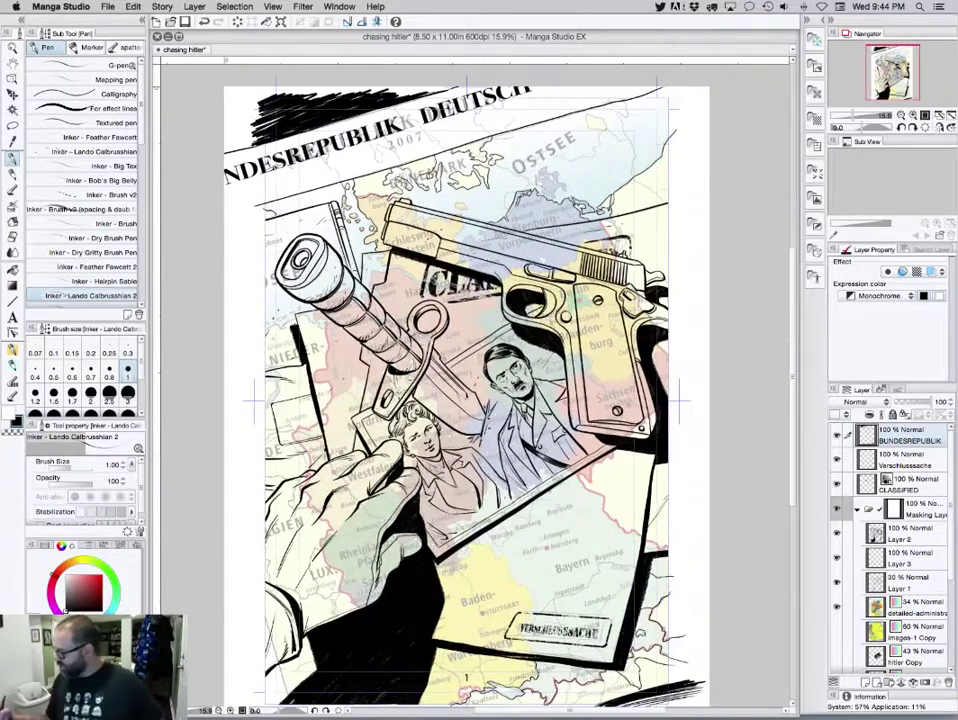
click(836, 606)
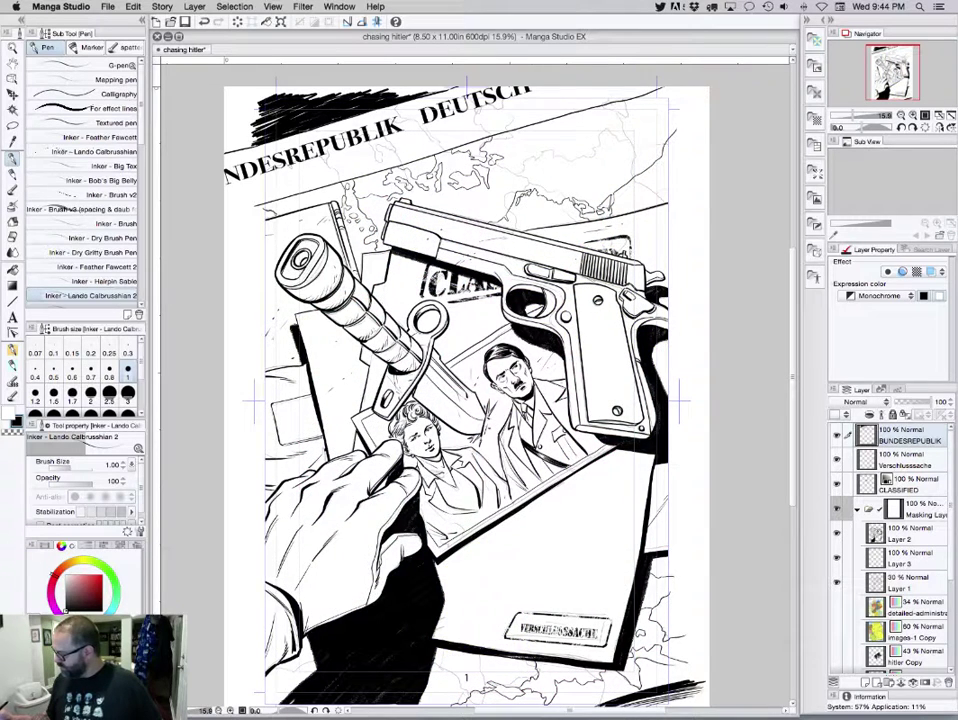
drag(912, 509, 912, 427)
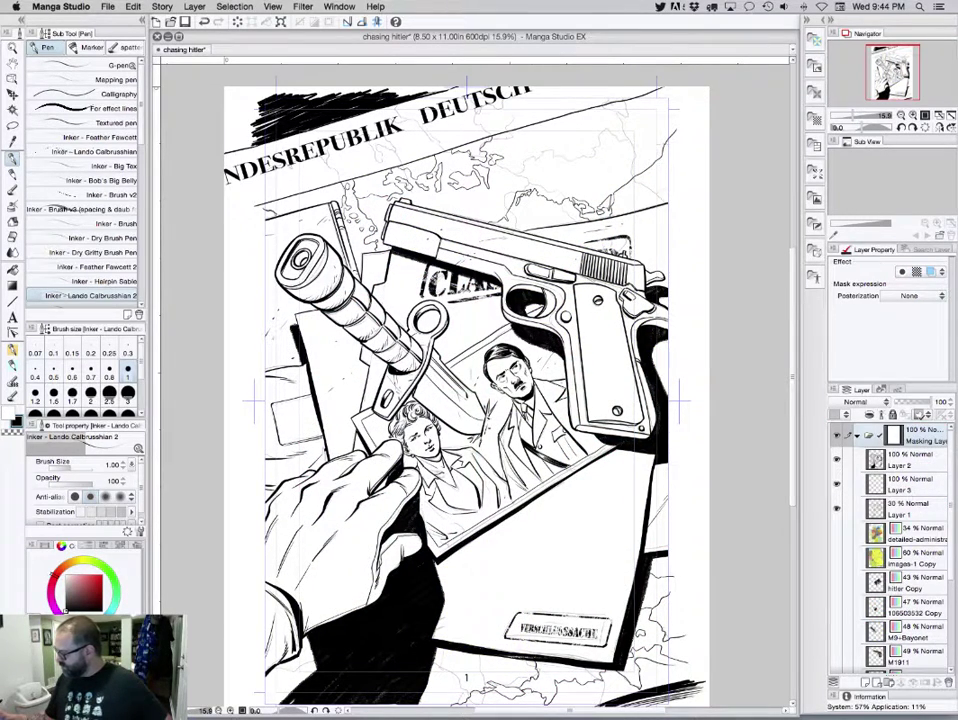
Hide the 30% Layer 1 in the masking folder and make Layer 3 the active layer
click(912, 459)
shift+click(912, 508)
drag(912, 508, 912, 486)
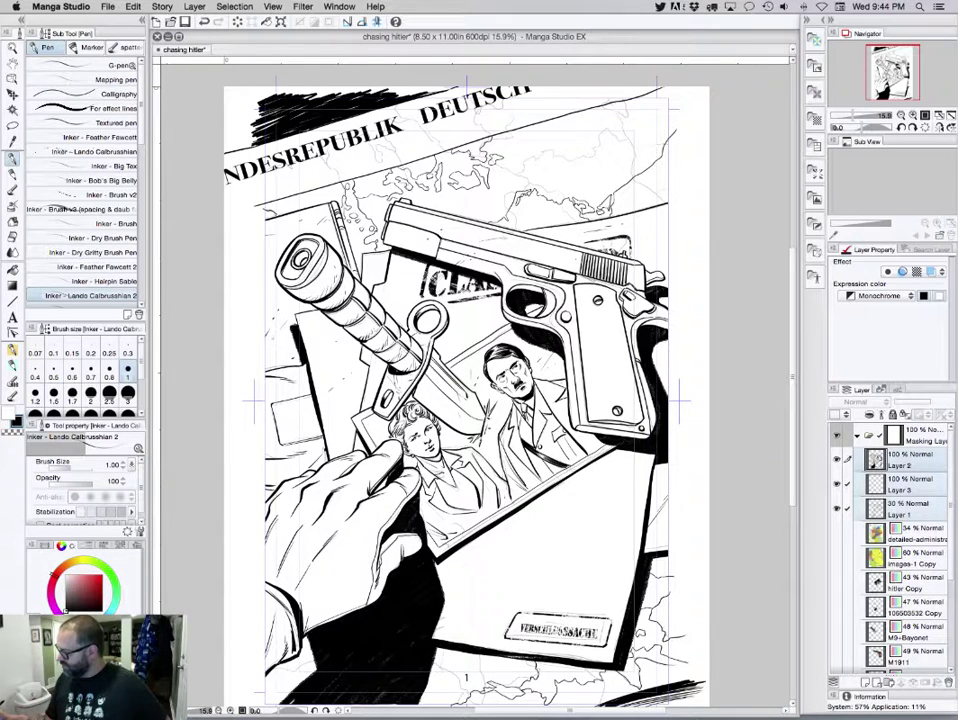
click(912, 459)
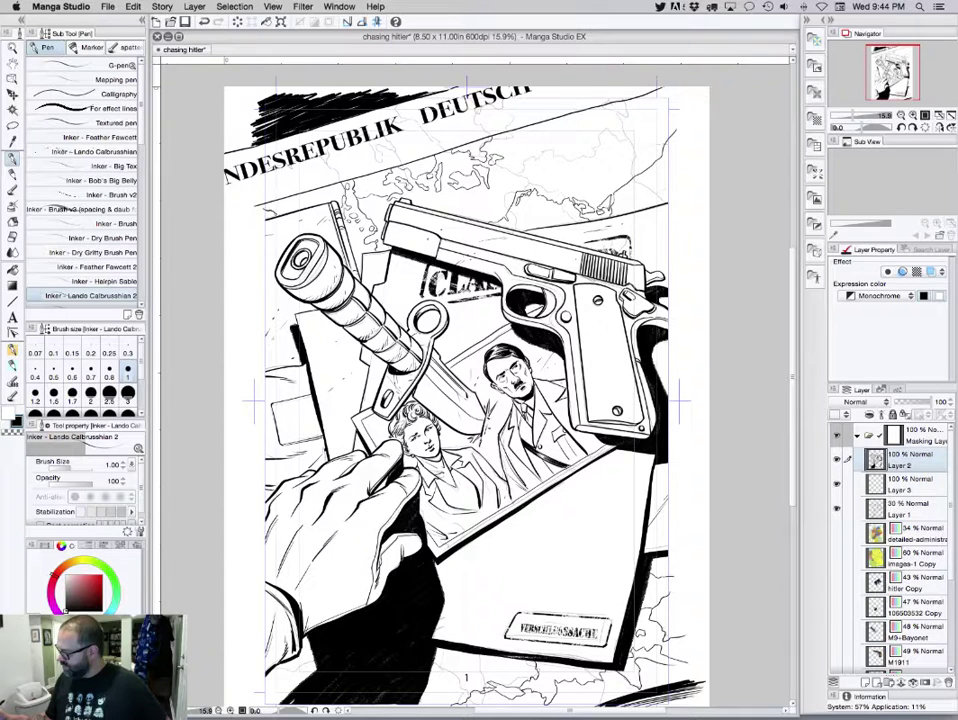
key(alt+bracketleft)
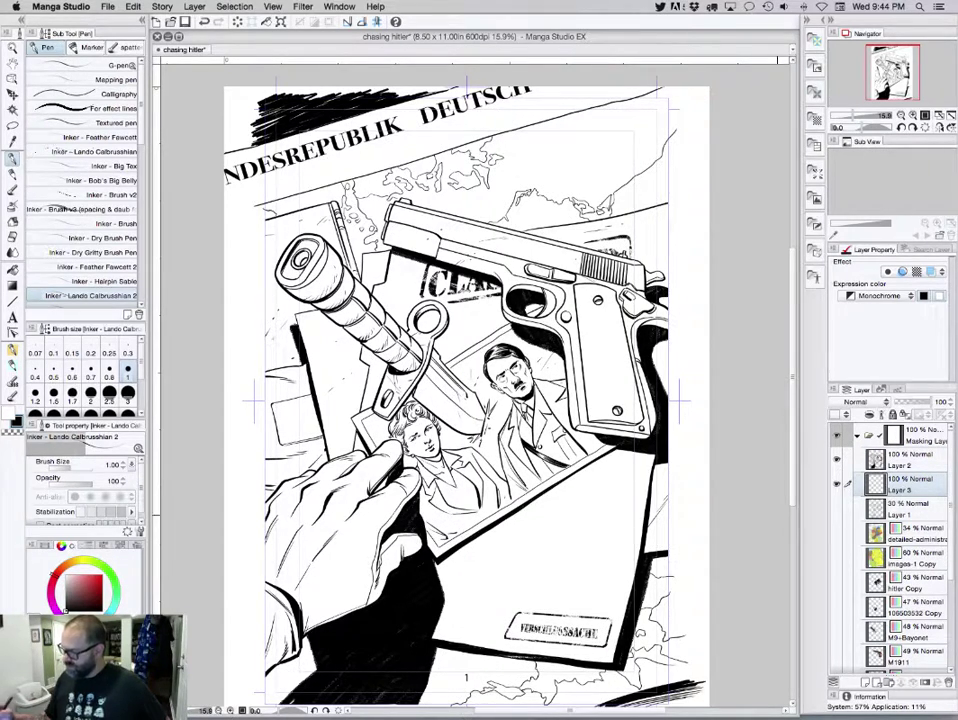
Toggle the visibility of Layer 2 and the masking folder to check which linework sits outside the main inks
click(836, 459)
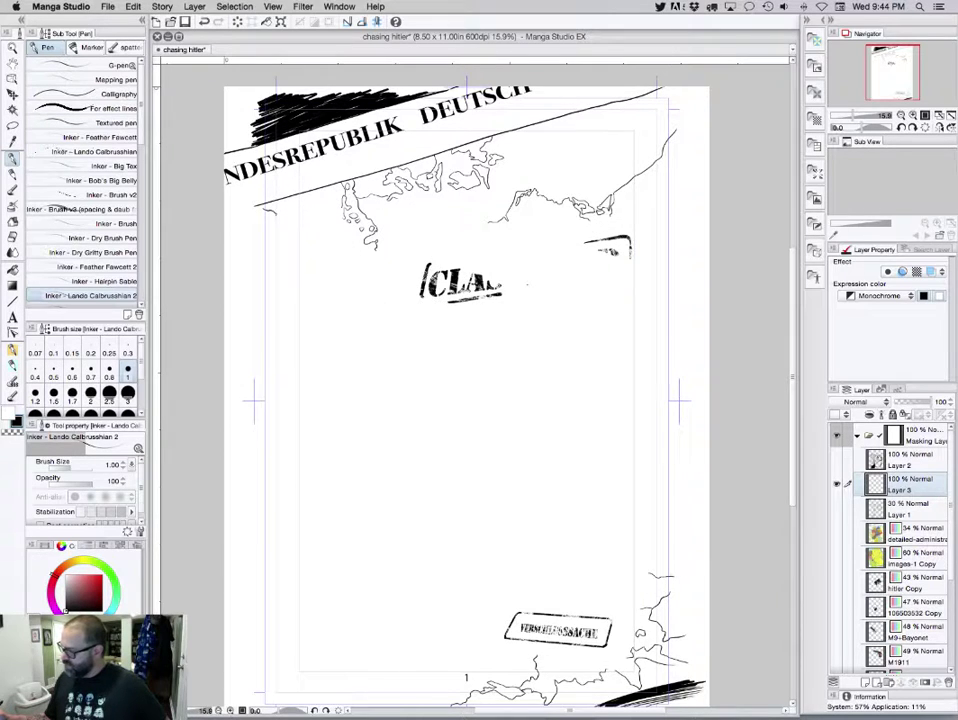
click(836, 459)
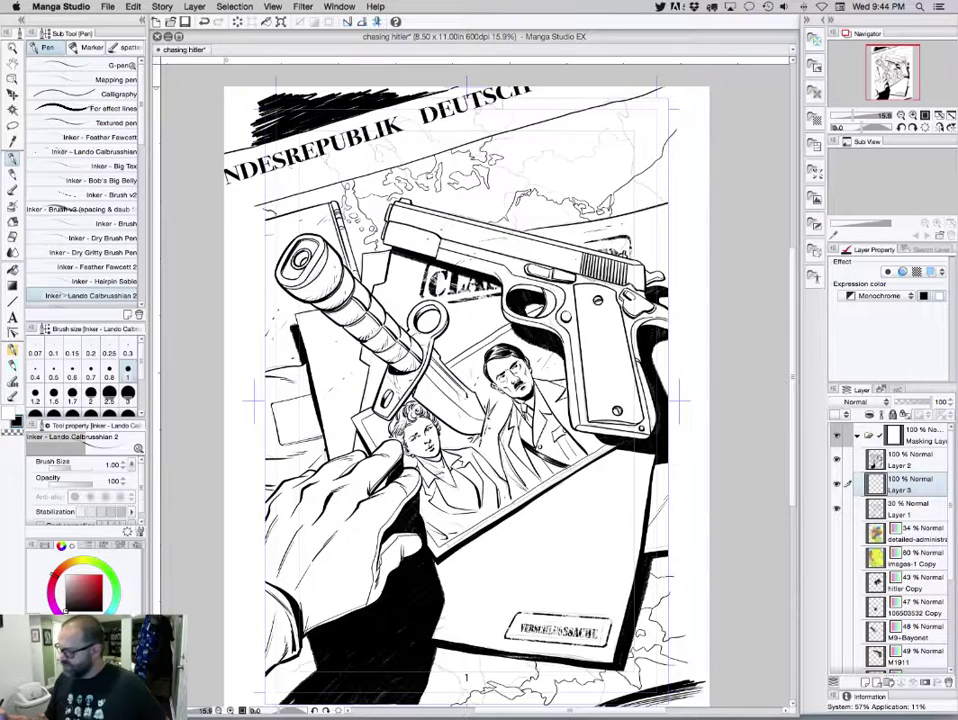
click(837, 459)
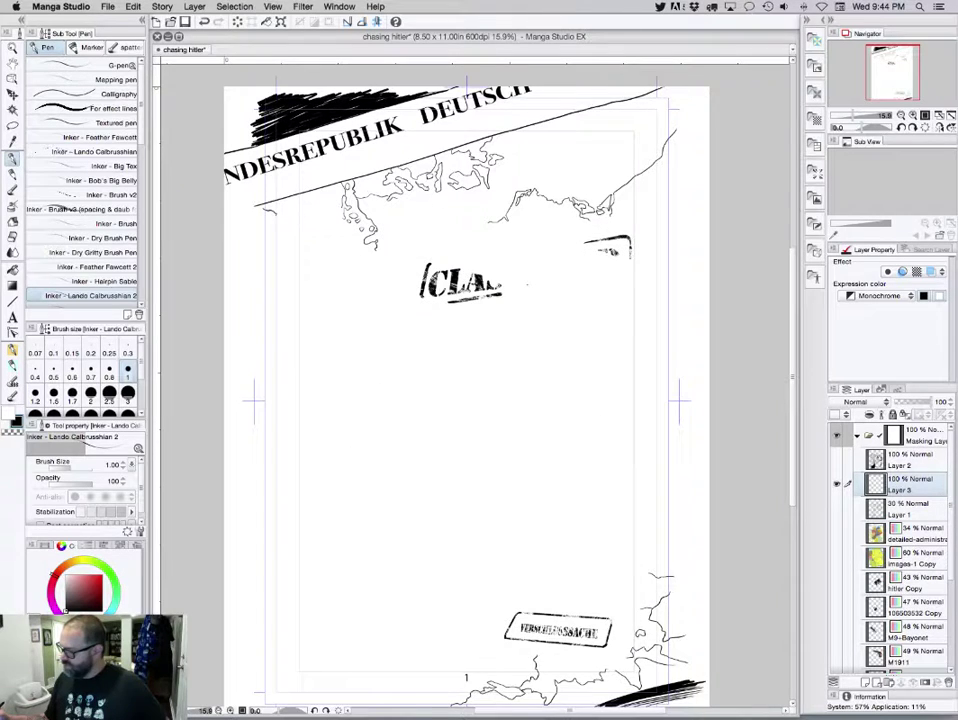
click(837, 459)
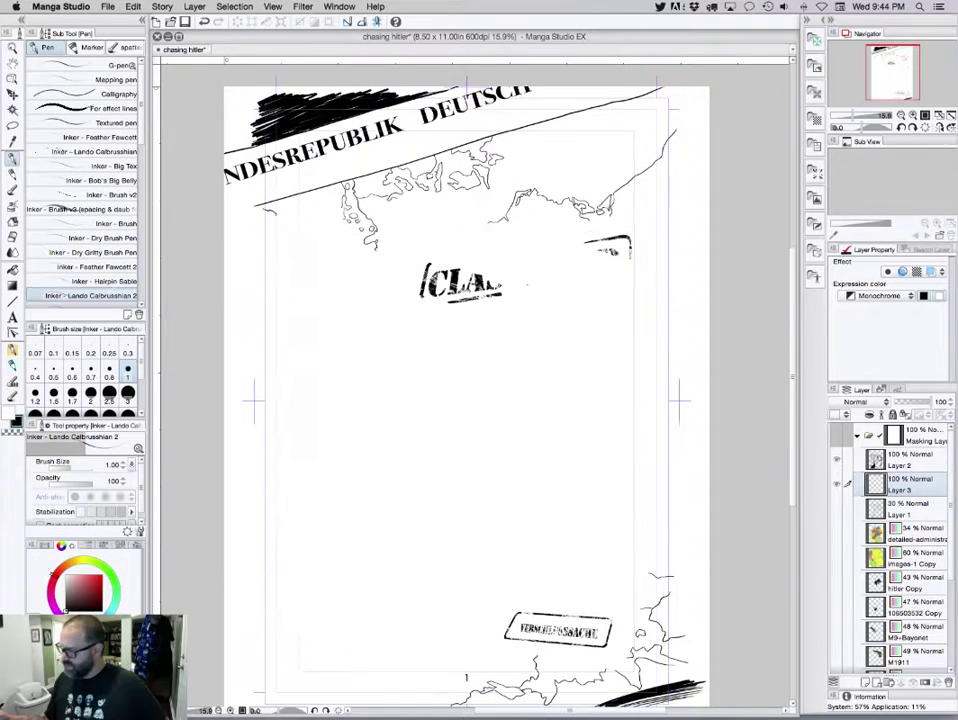
click(837, 435)
click(837, 483)
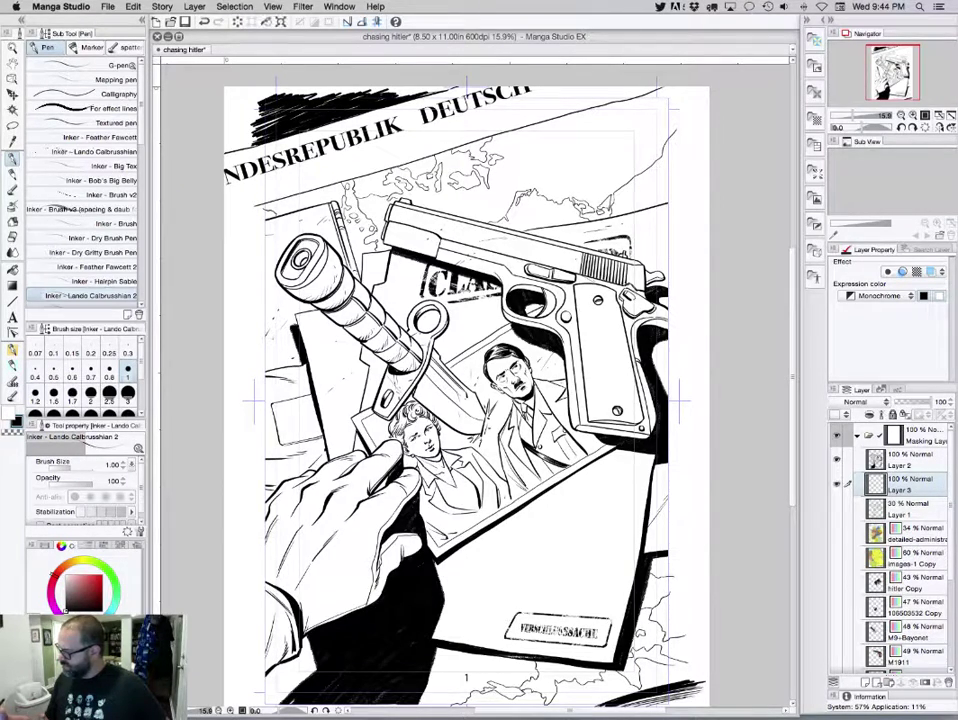
Move the BUNDESREPUBLIK, Verschlusssache and CLASSIFIED layers together into the masking folder so the page border crops them
scroll(890, 545, down, 5)
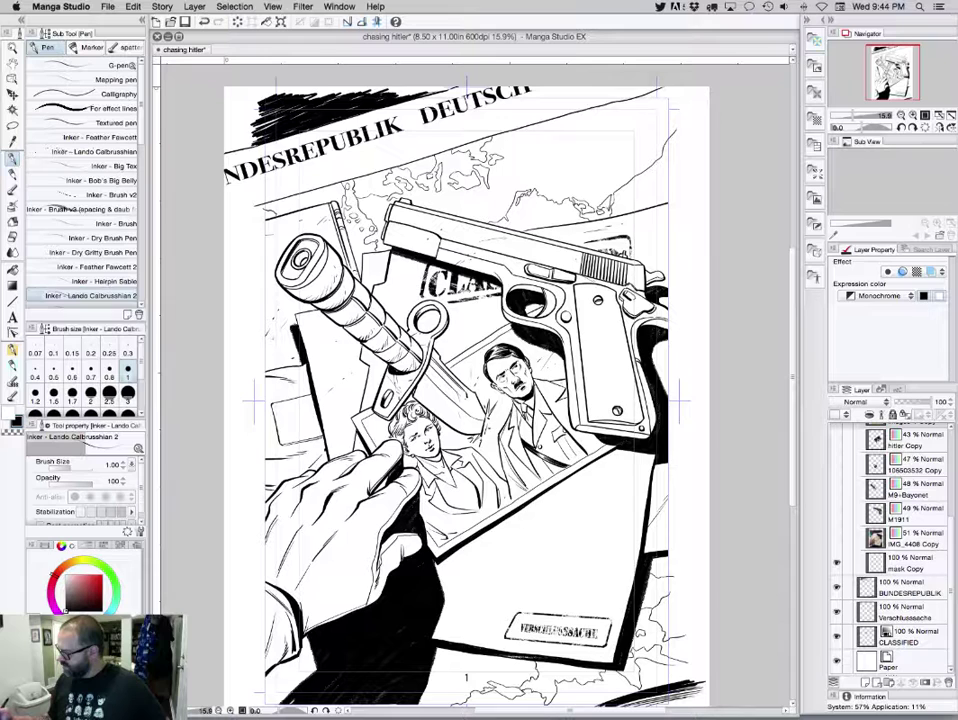
click(905, 612)
click(905, 637)
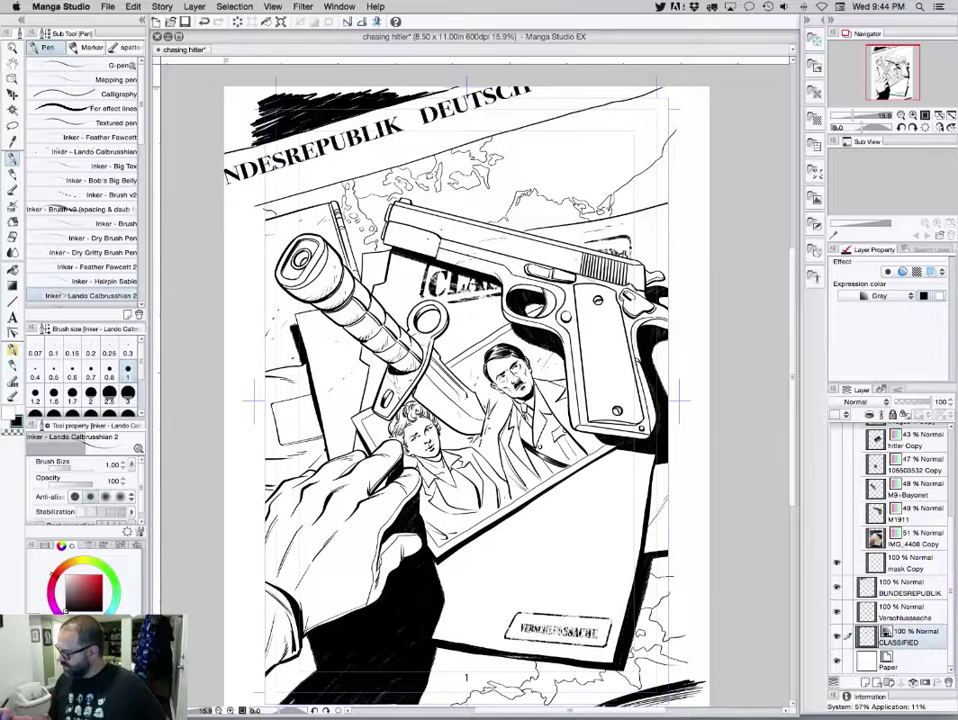
shift+click(905, 587)
drag(905, 587, 911, 439)
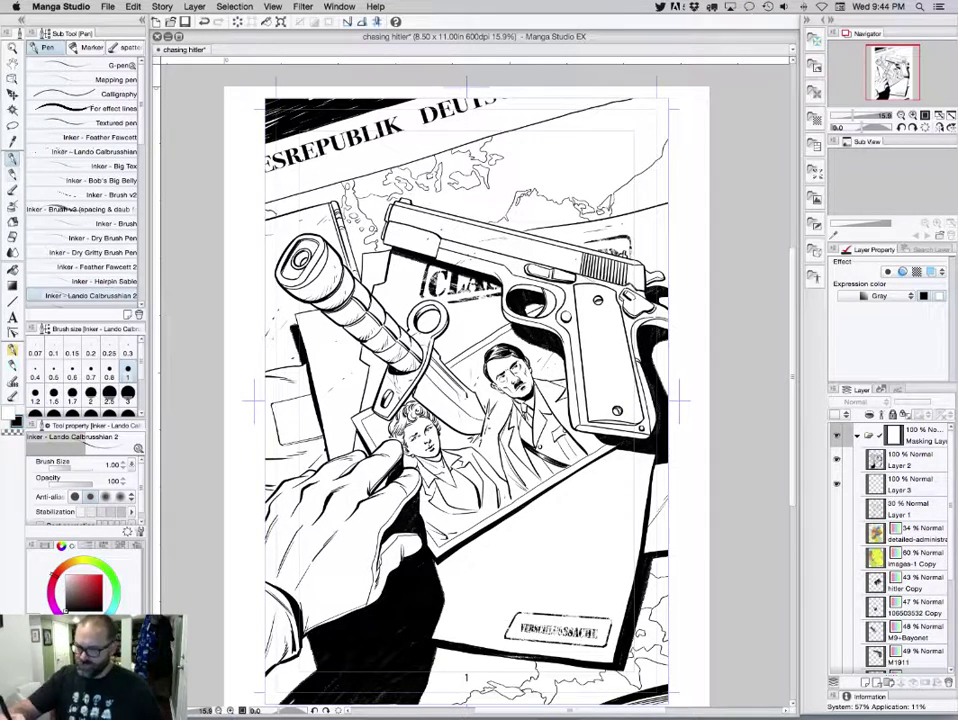
Try hand-lettering a small signature on the map just below the folder's bottom edge, and undo the strokes
key(t)
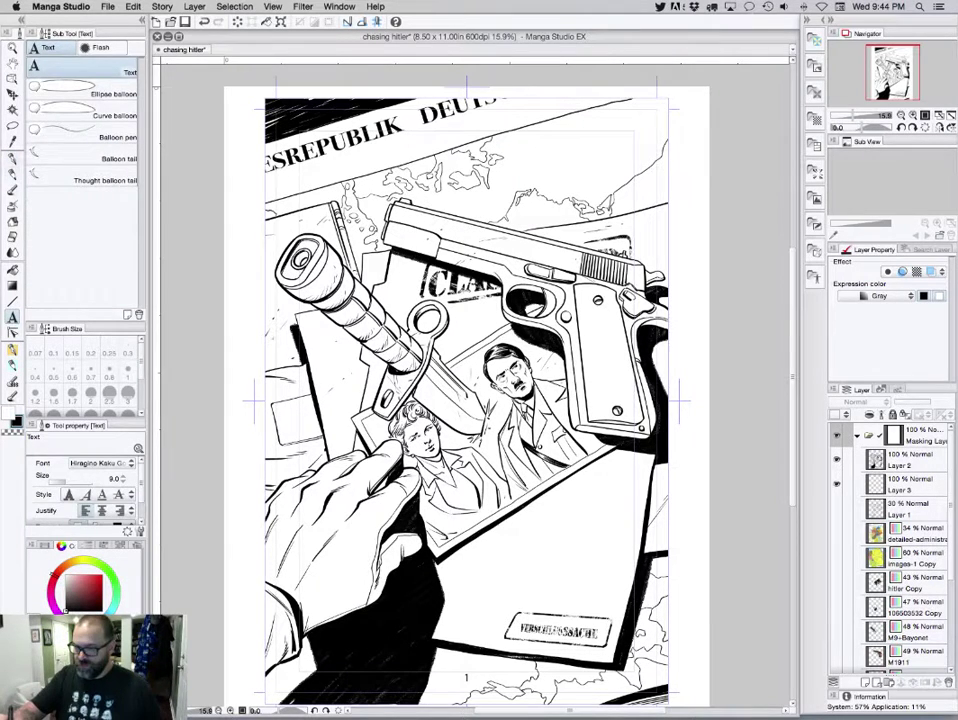
key(p)
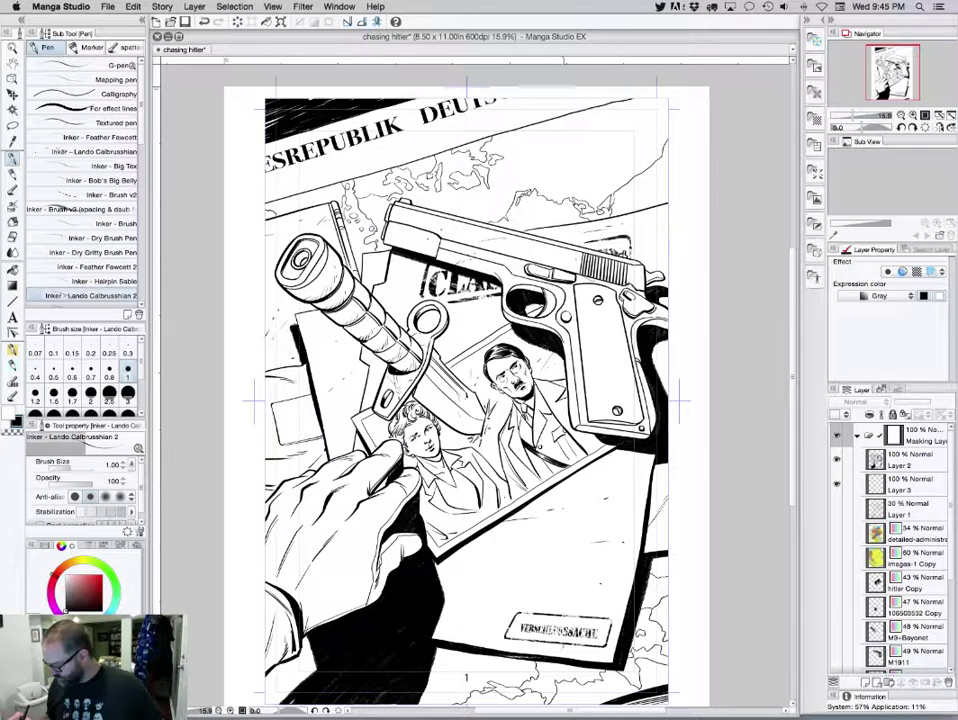
mouse_move(562, 651)
mouse_down()
mouse_move(575, 654)
mouse_move(567, 665)
mouse_move(576, 672)
mouse_up()
key(super+z)
key(super+z)
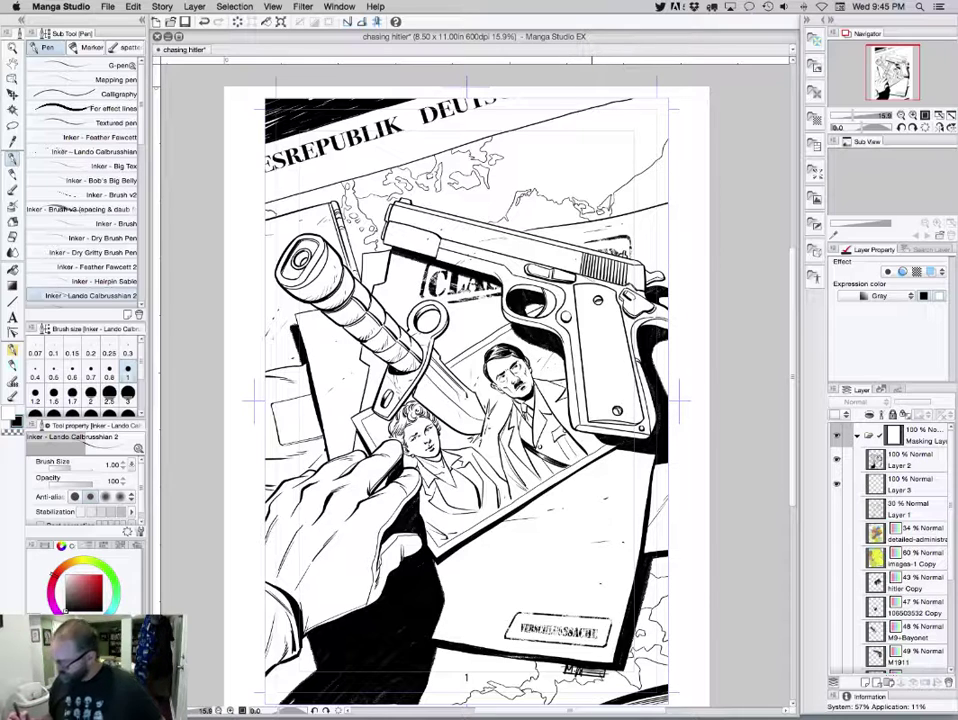
key(super+z)
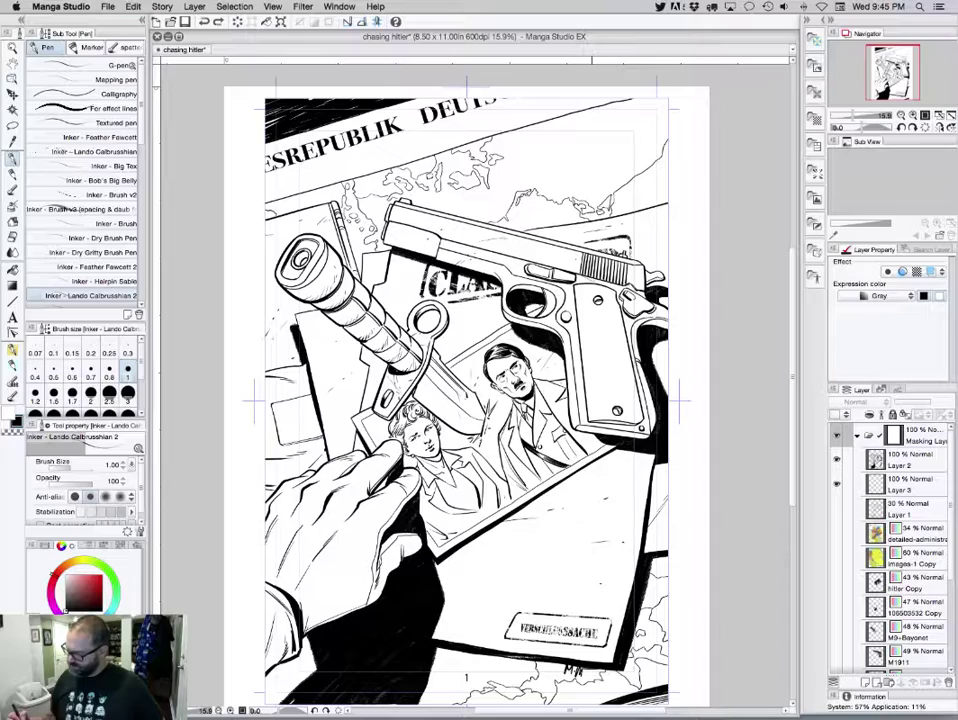
key(super+z)
On the BUNDESREPUBLIK layer, ink a small vertical signature beside the folder's lower right edge and save the file
drag(617, 413, 329, 282)
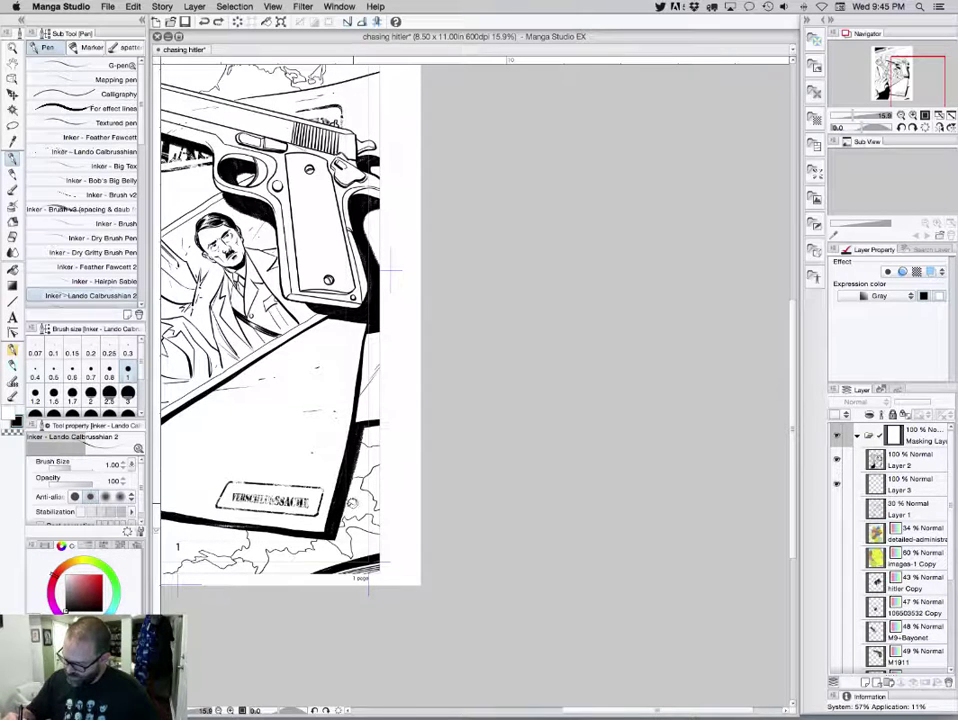
scroll(890, 545, down, 8)
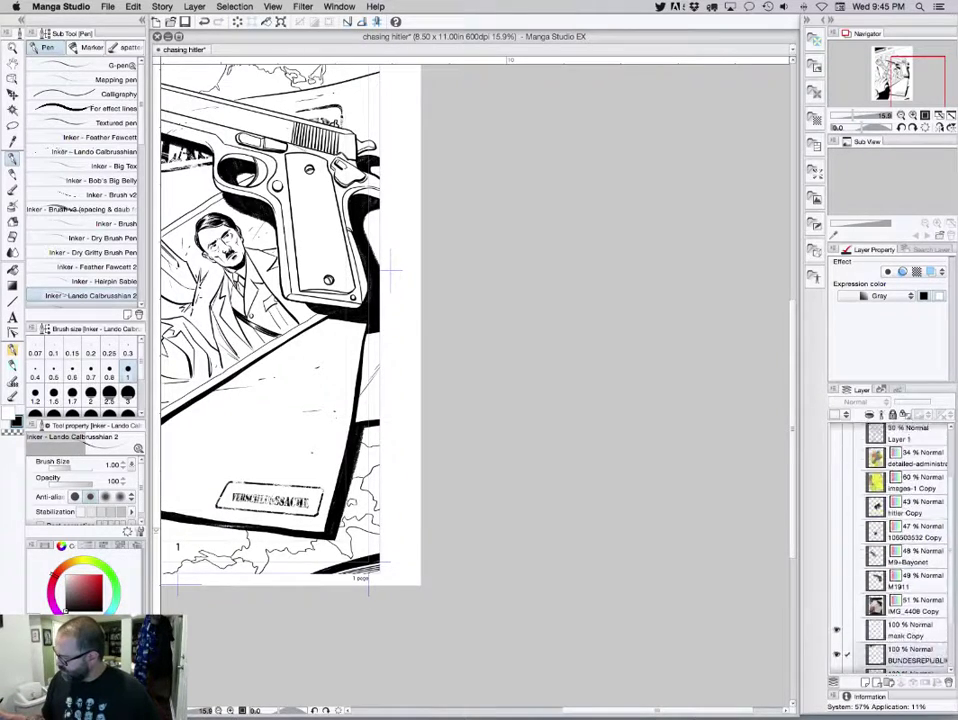
click(905, 587)
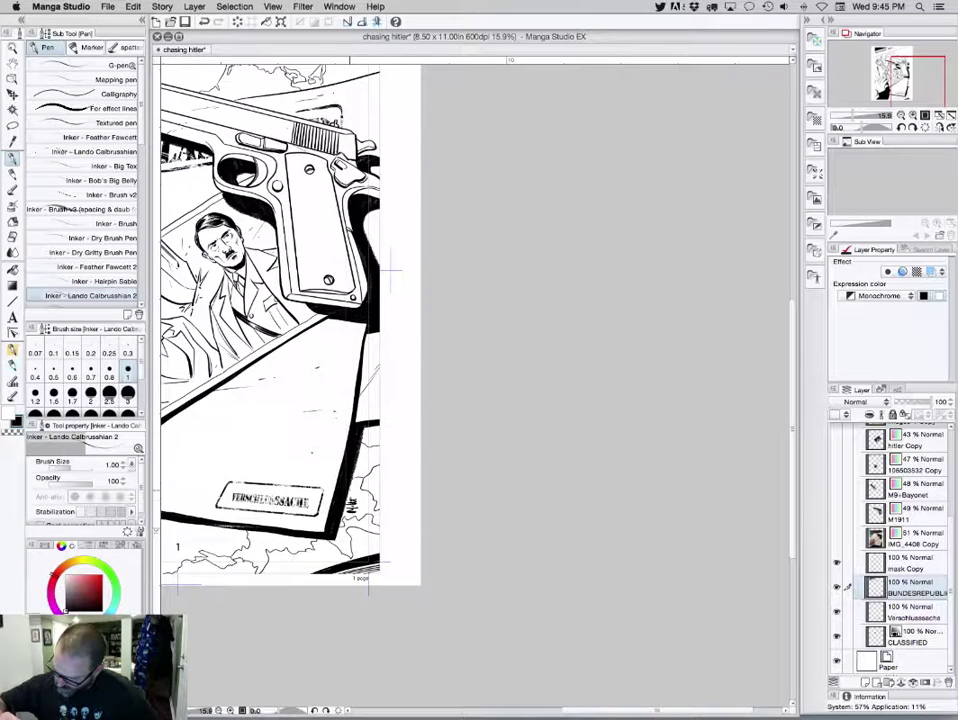
drag(349, 481, 350, 511)
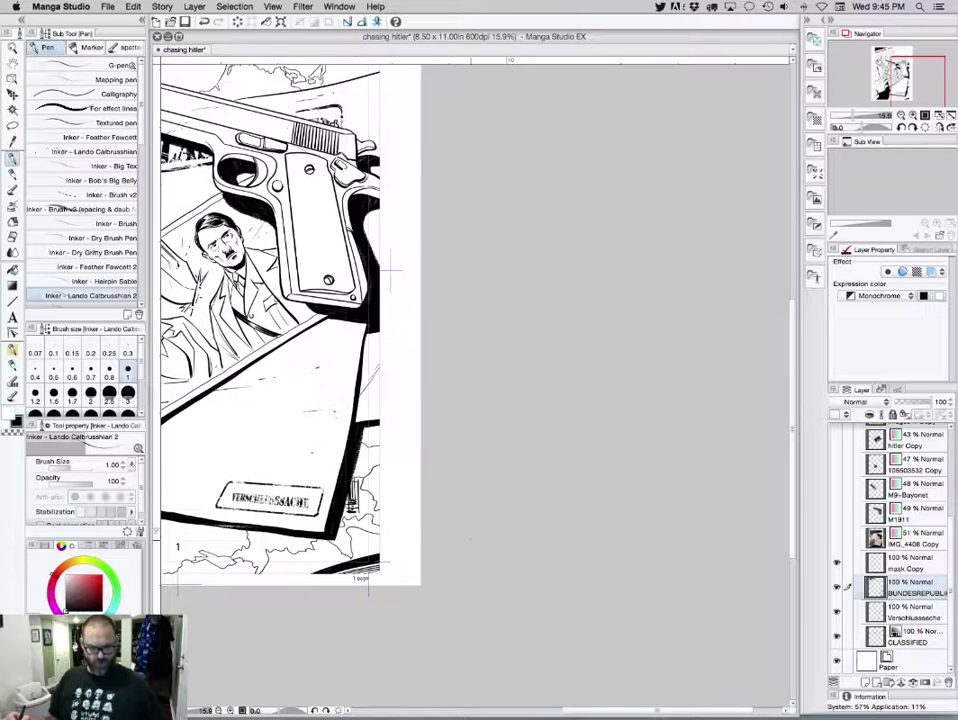
key(super+s)
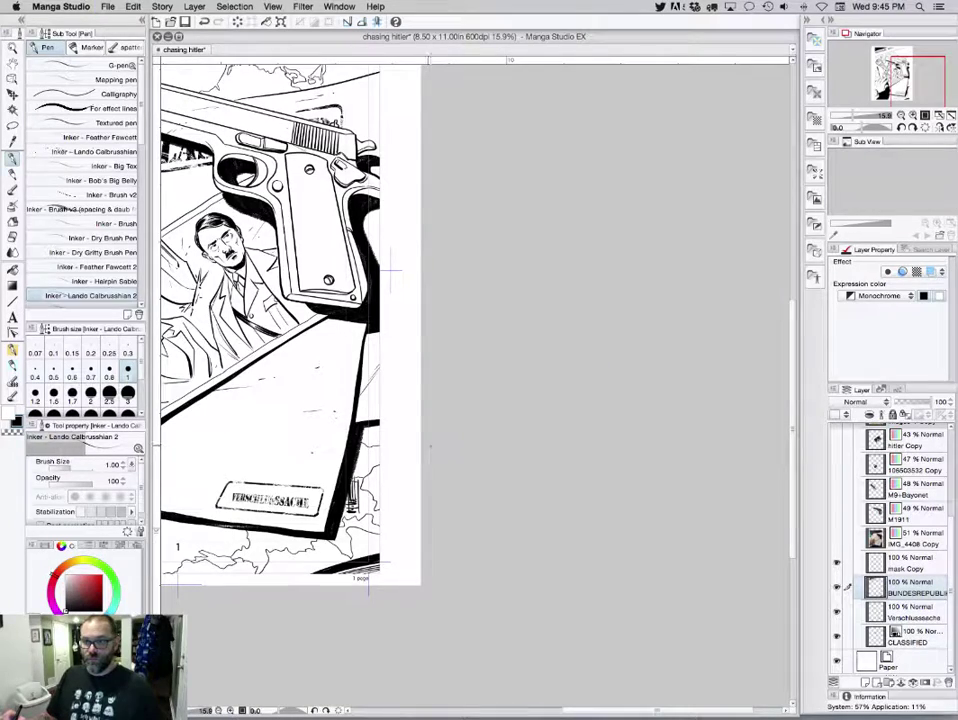
Bring the whole cover into view and hide the palettes to examine the finished inks
drag(290, 330, 336, 357)
scroll(512, 345, up, 3)
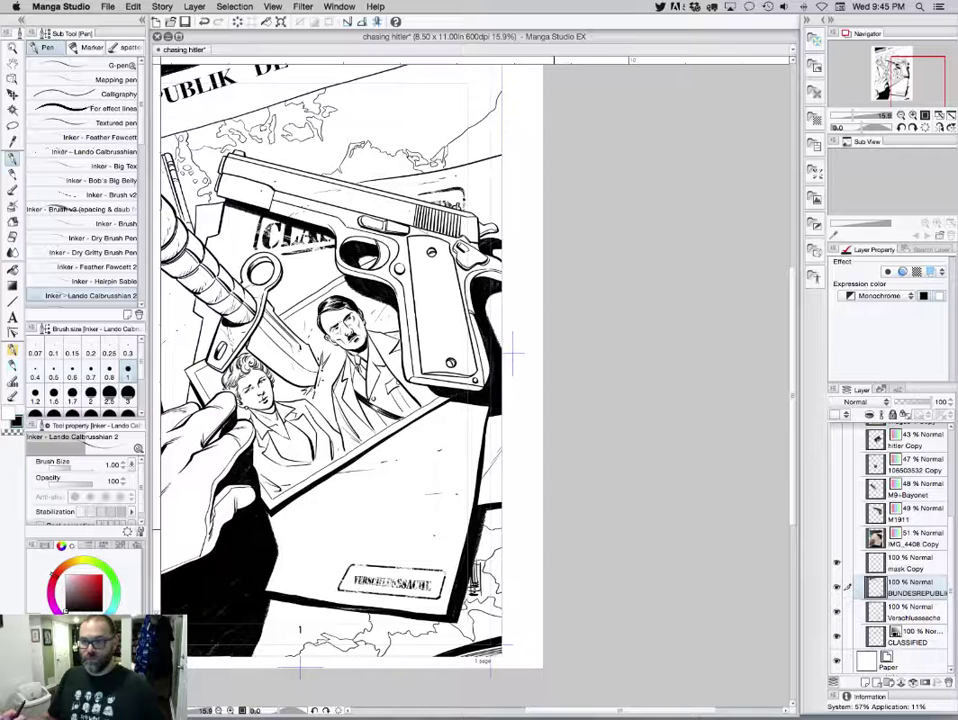
scroll(512, 352, up, 2)
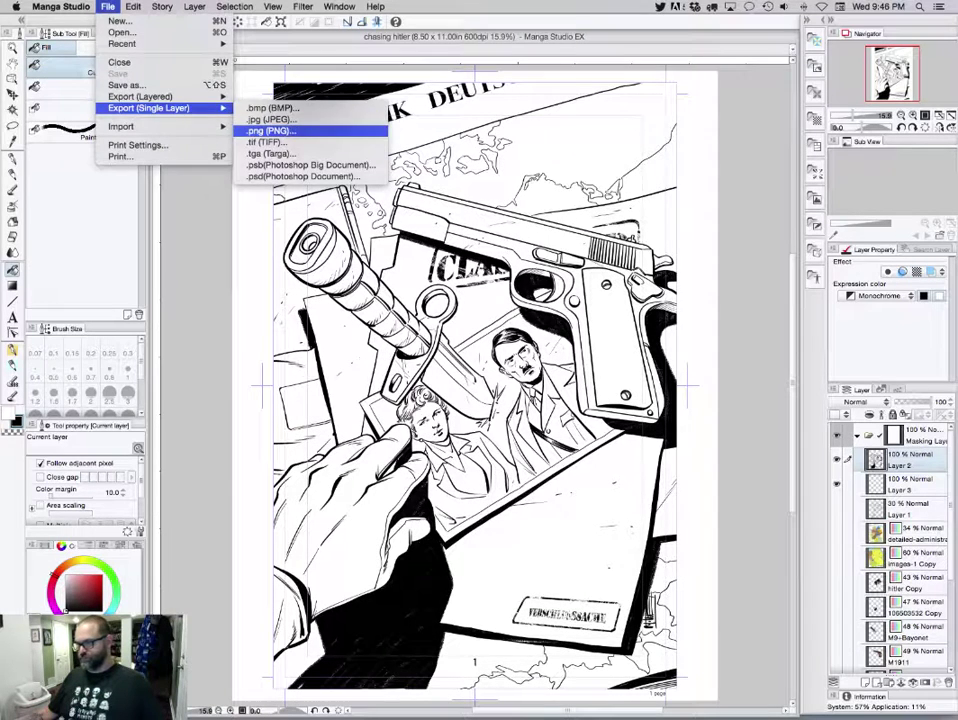
click(271, 131)
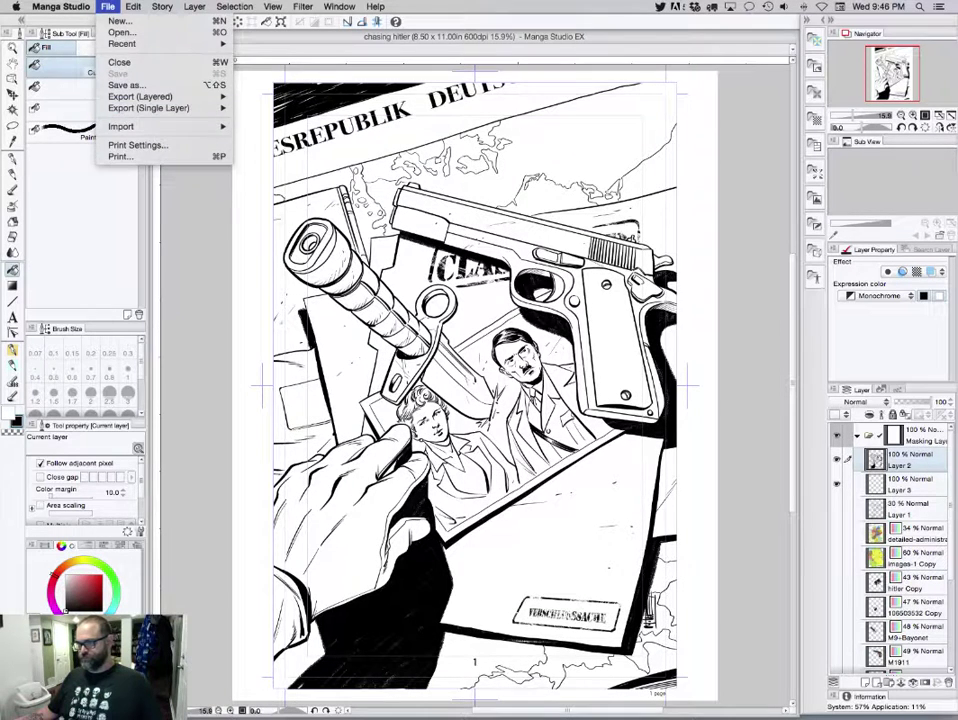
key(Escape)
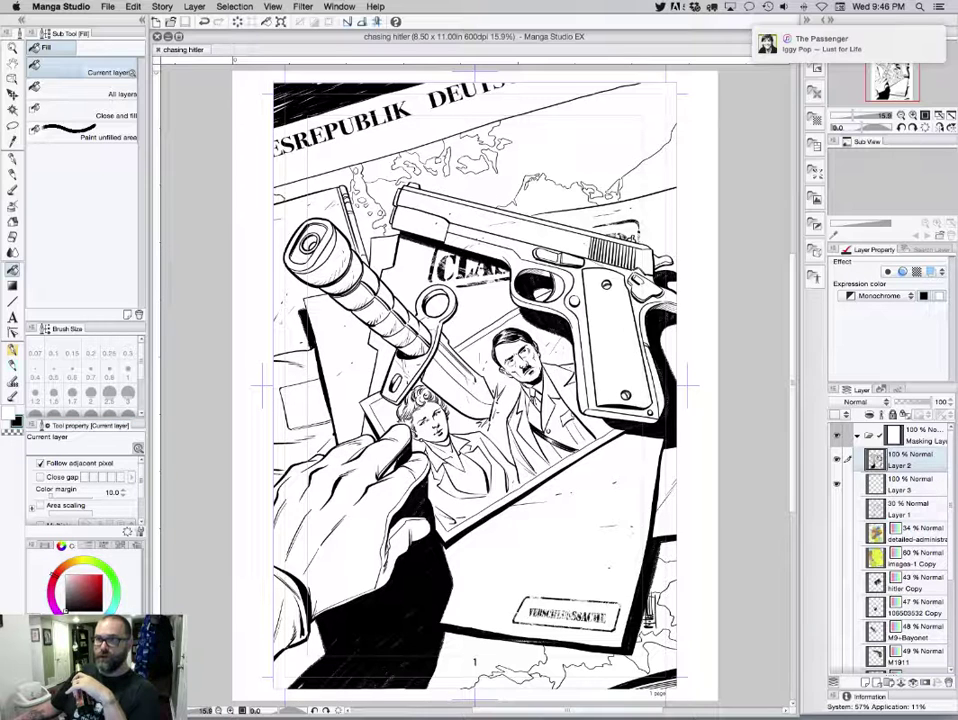
key(Tab)
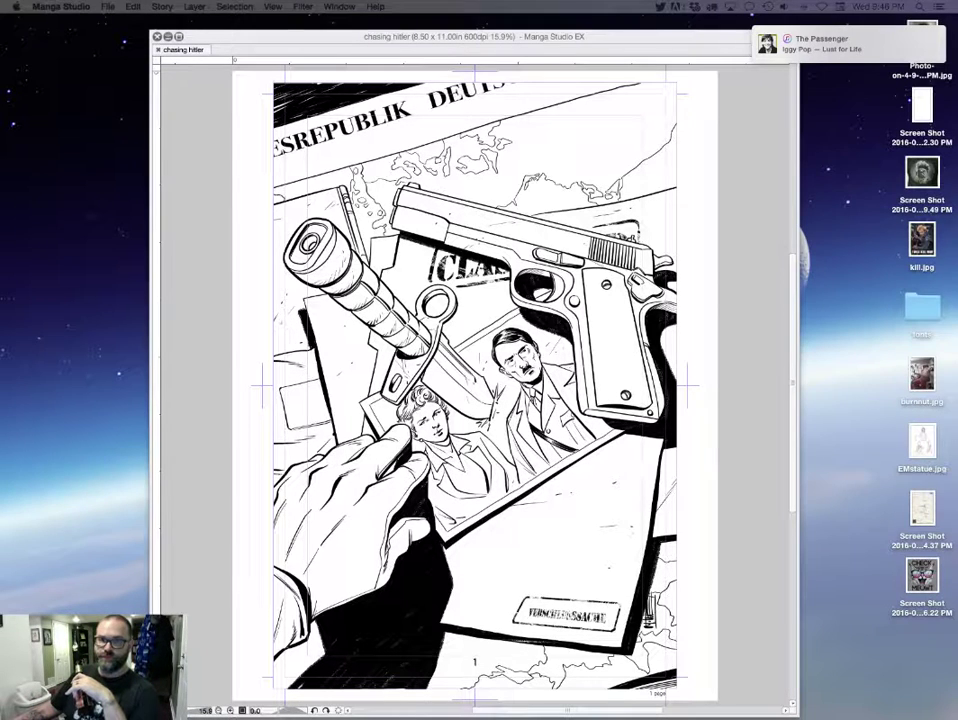